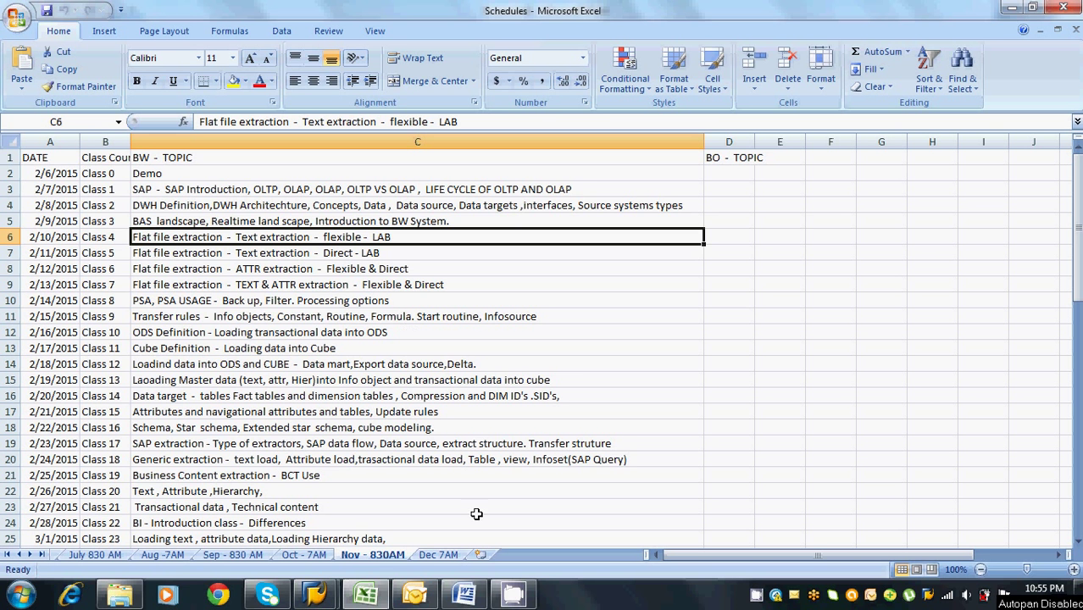
Switch to the blank Word document and write "3.x data flow -" as the first line
click(468, 596)
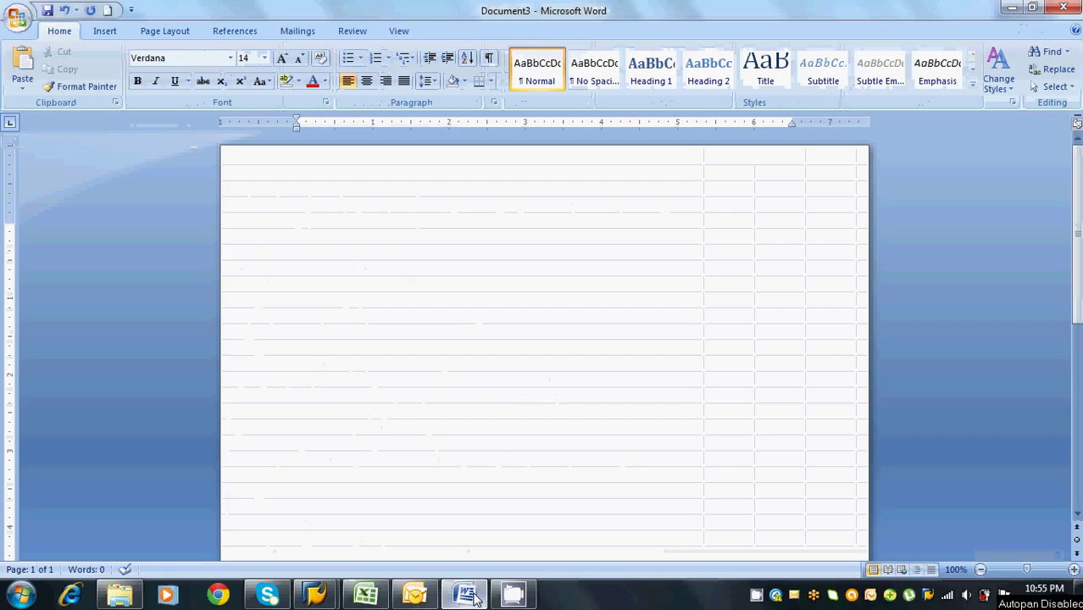
text(ex)
key(BackSpace)
key(BackSpace)
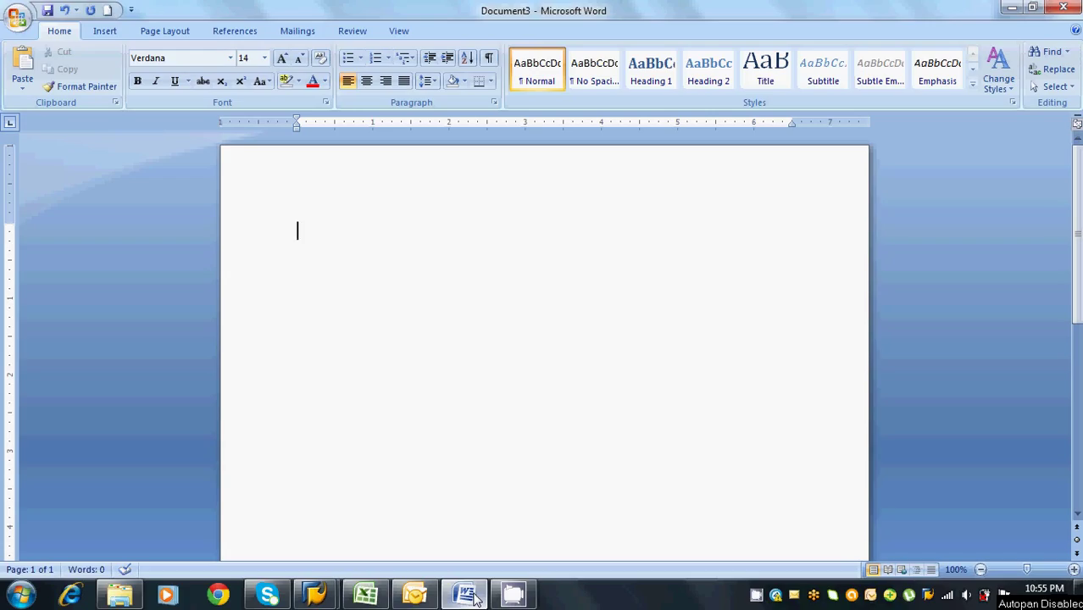
text(3)
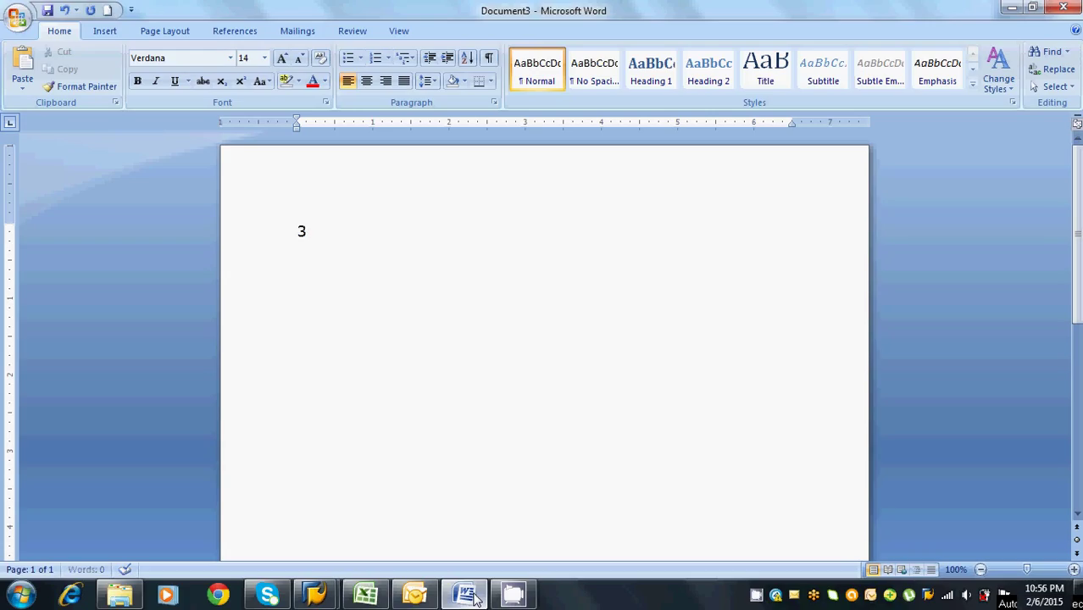
text(.x data flo)
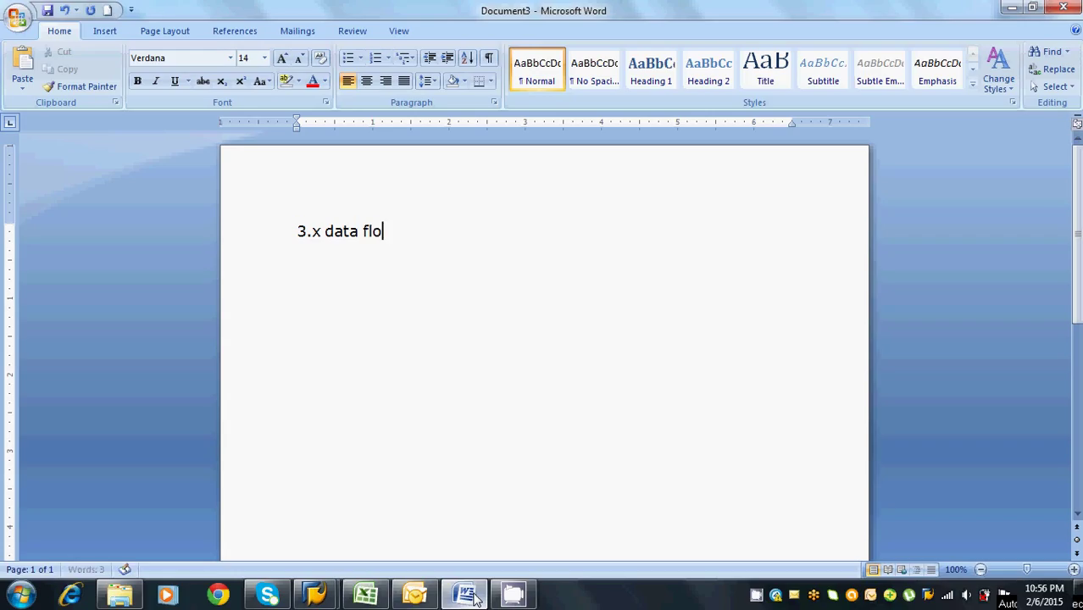
text(w  -)
Add a second line reading "BW 7.4 -" below the data flow line
key(Return)
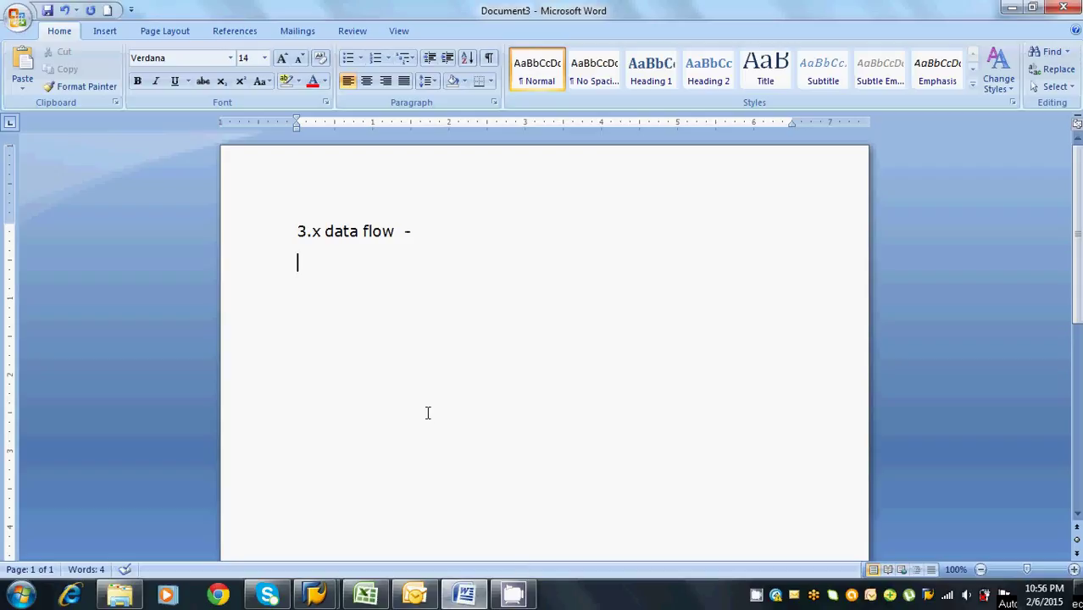
text(bw)
key(BackSpace)
key(BackSpace)
text(bw)
key(BackSpace)
key(BackSpace)
text(b)
key(BackSpace)
text(BW)
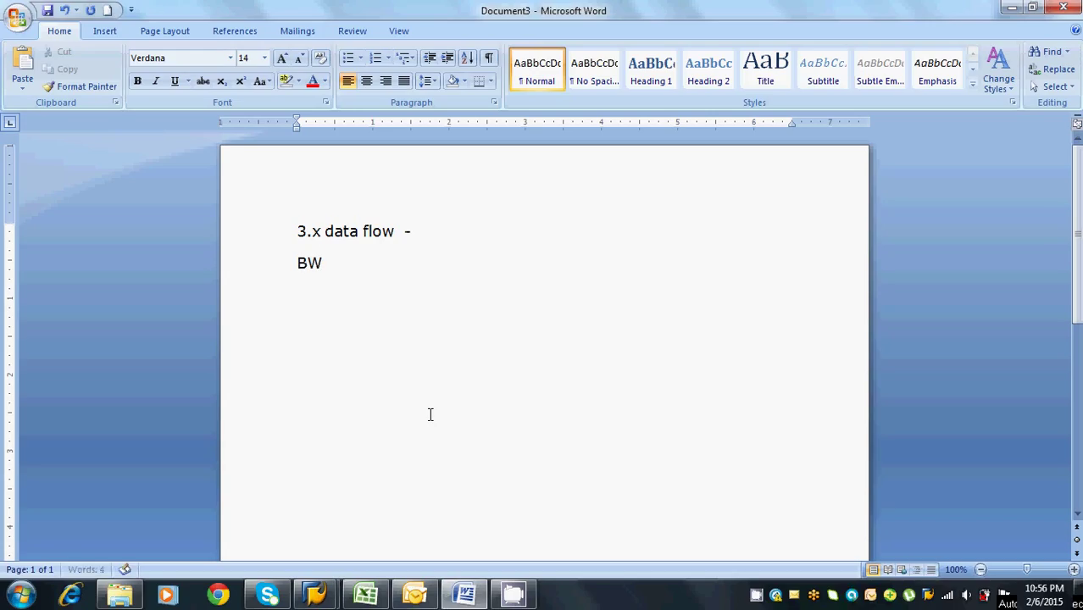
text( 7.4  -)
Add a line reading "example - flat file extraction", correcting the spelling of "example"
key(Return)
text(exam)
key(Return)
text(ple)
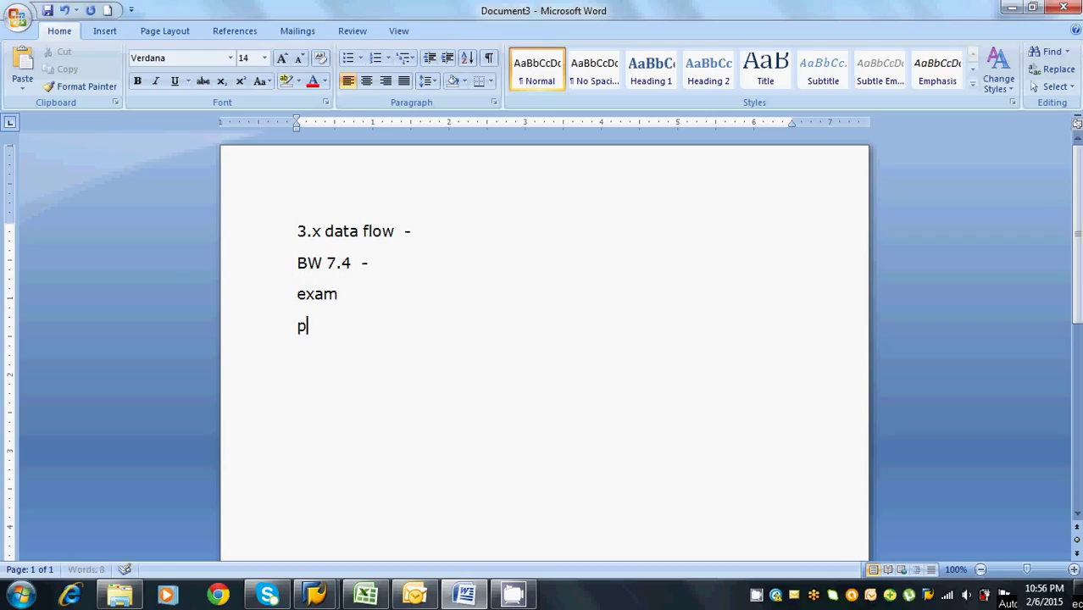
key(BackSpace)
key(BackSpace)
key(BackSpace)
key(BackSpace)
key(BackSpace)
text(ample -)
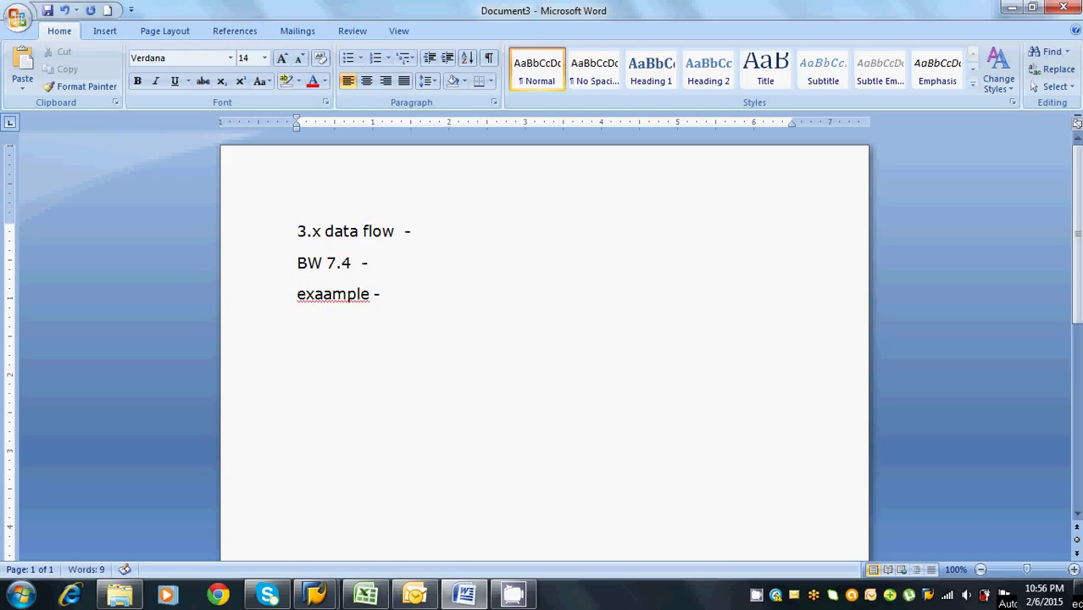
click(331, 294)
key(BackSpace)
click(374, 294)
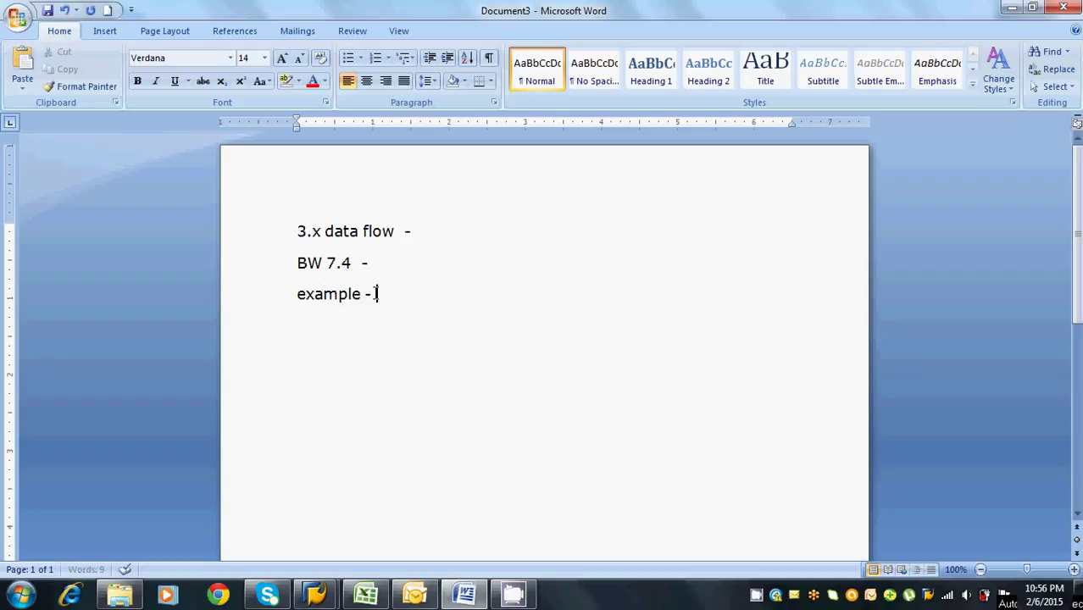
text(flat fi)
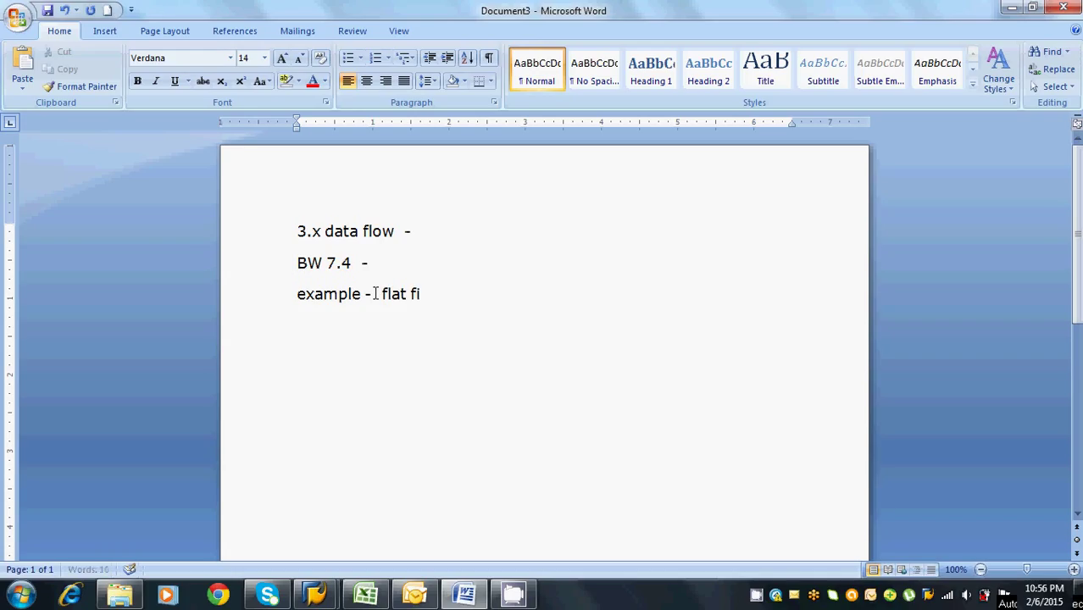
text(le extraction)
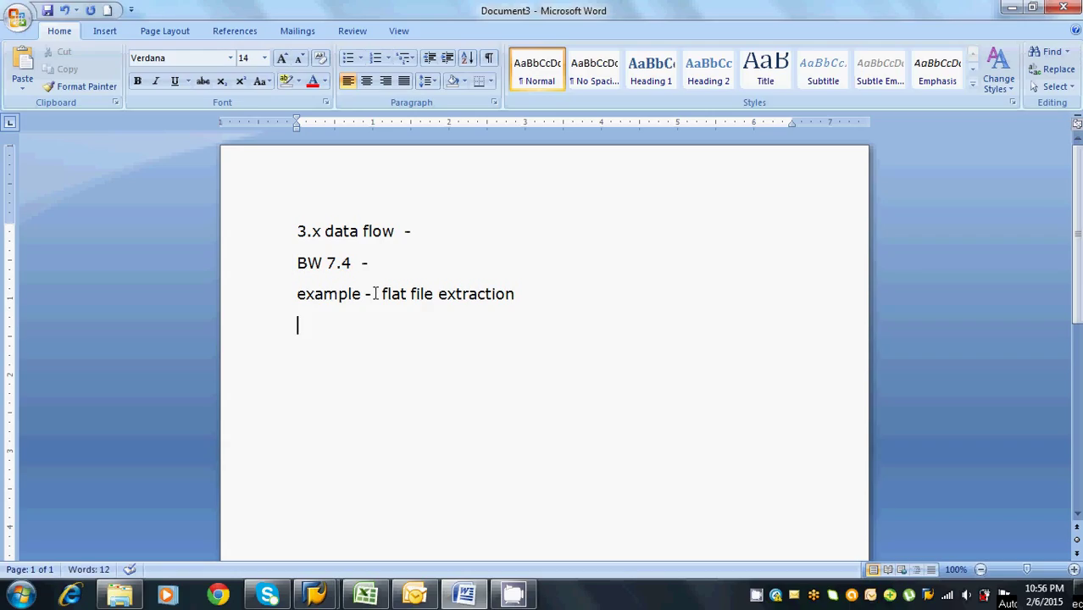
Add a line reading "extract text from flat file into sap bw info object using flexible update method."
key(Return)
text(extract text)
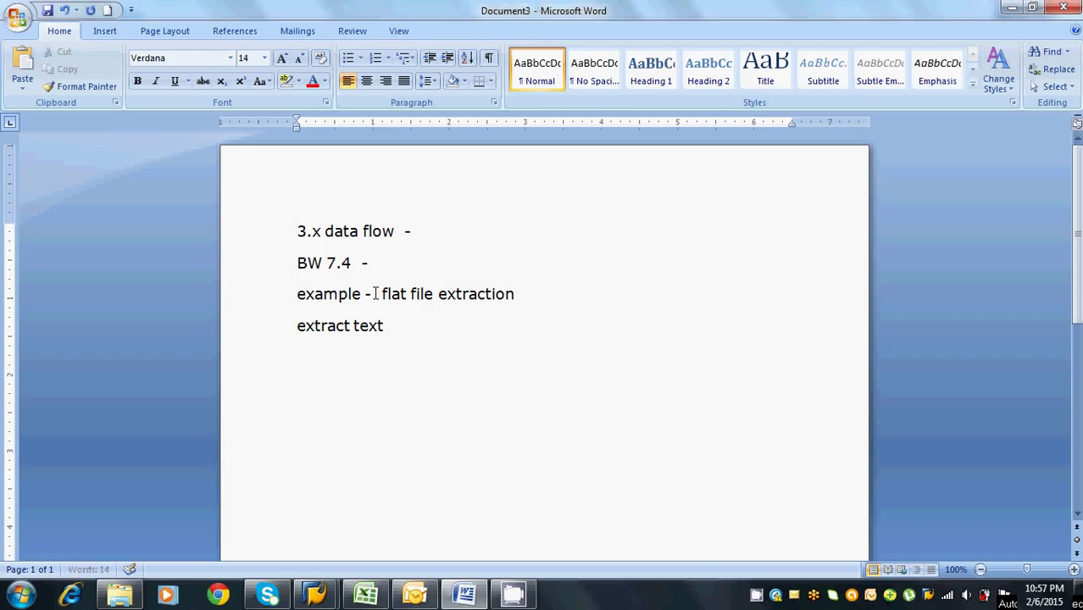
text( from fla)
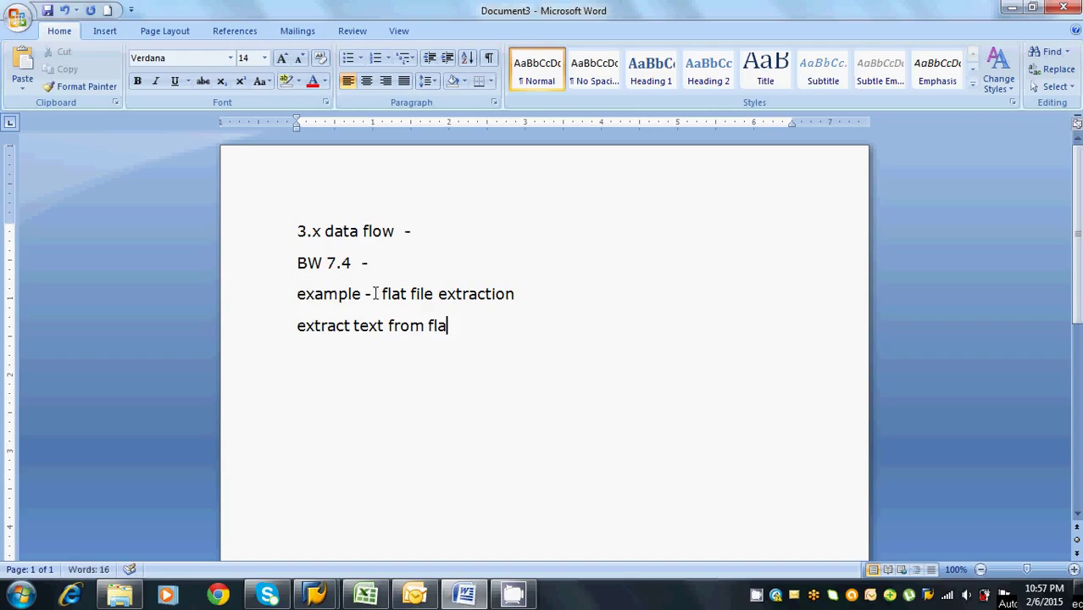
text(t file i)
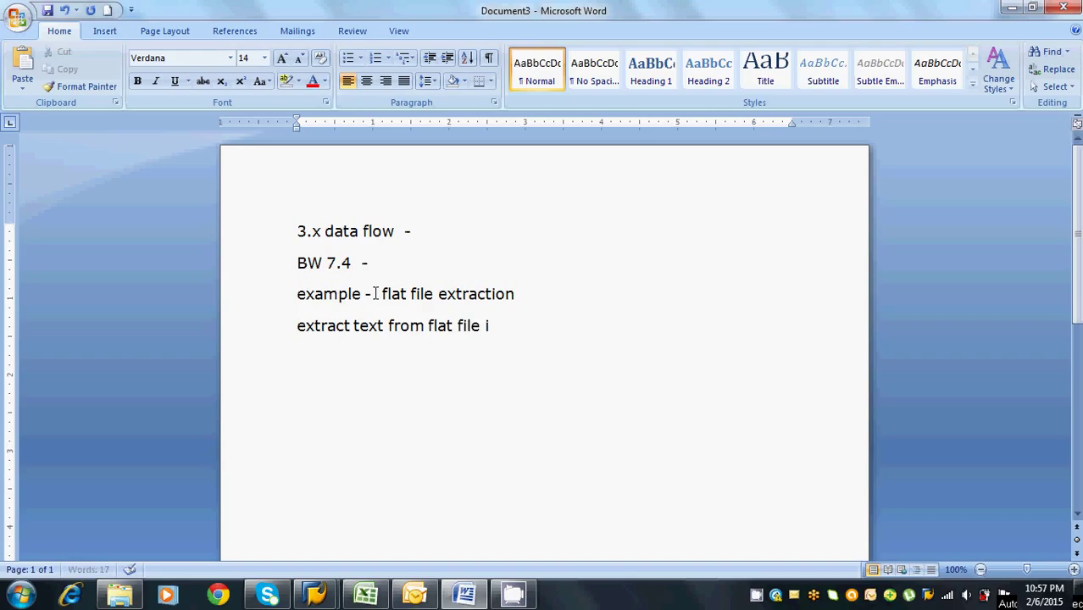
text(nto sap bw inf)
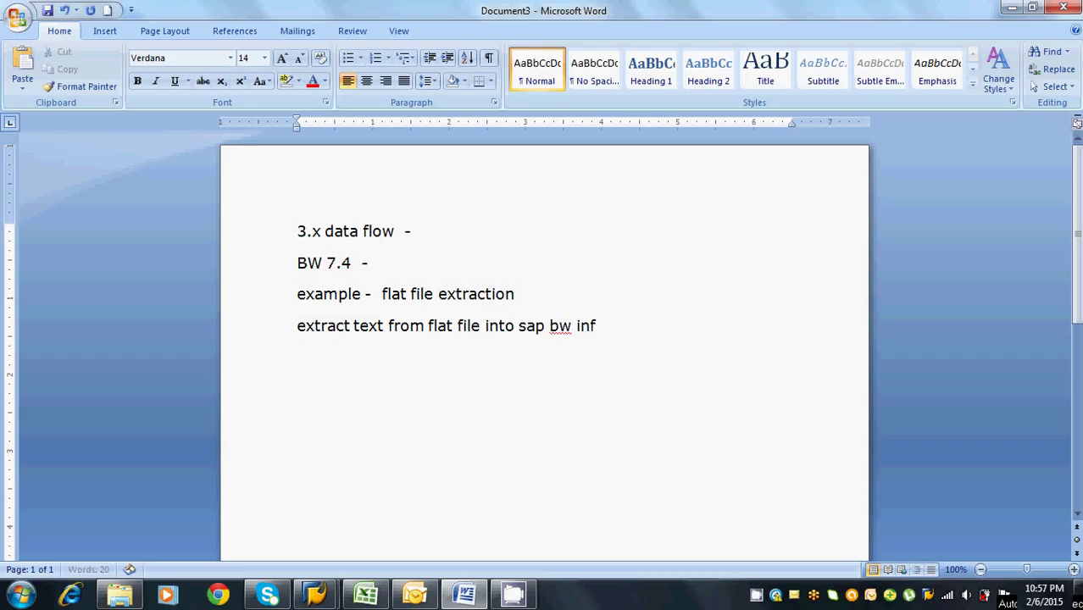
text(o object using)
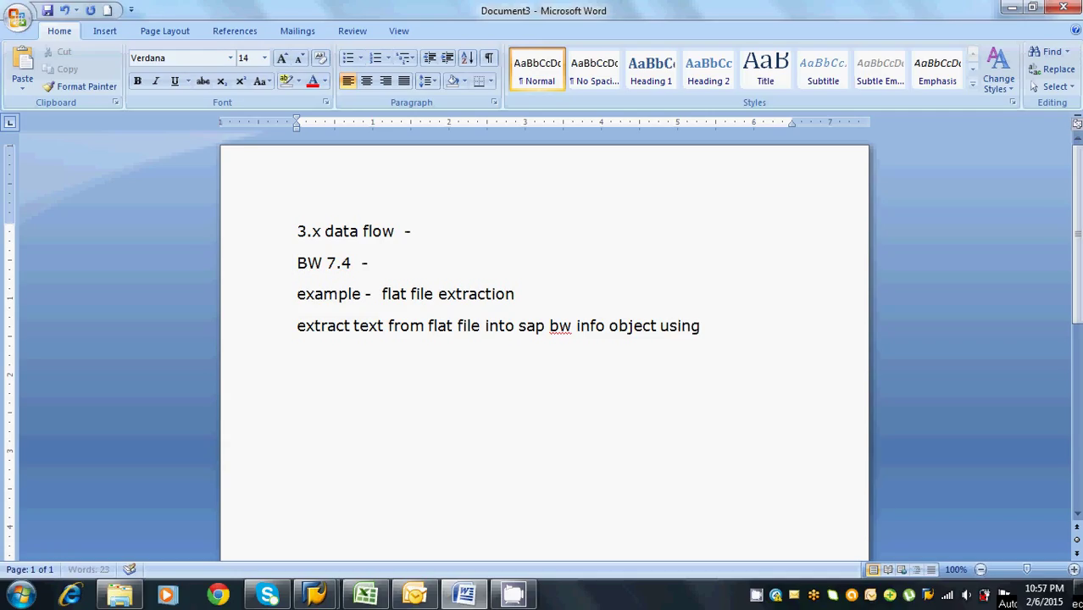
text( flexible upa)
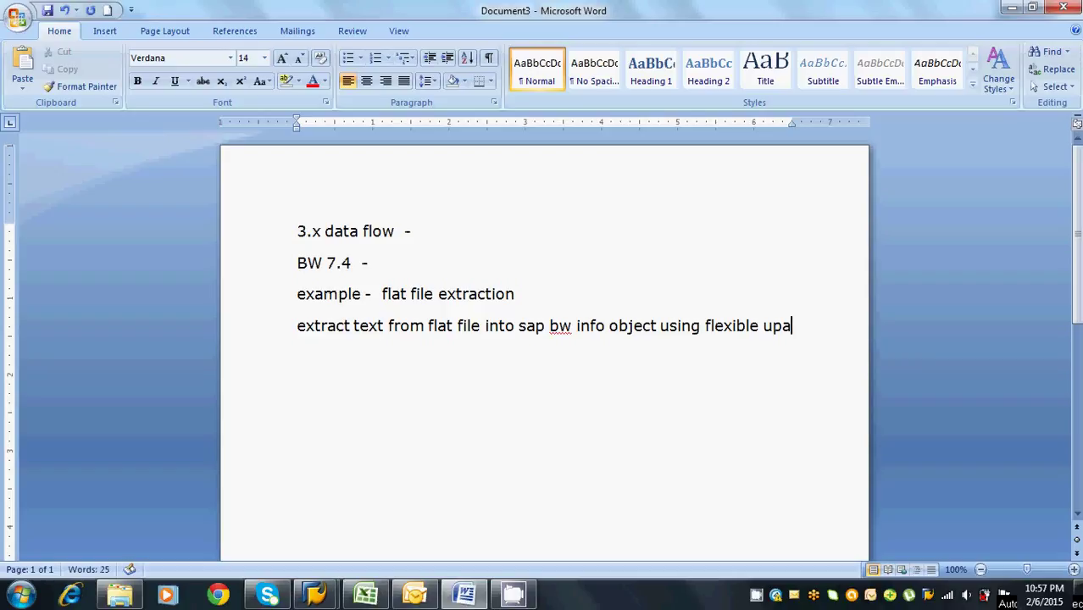
key(BackSpace)
text(date )
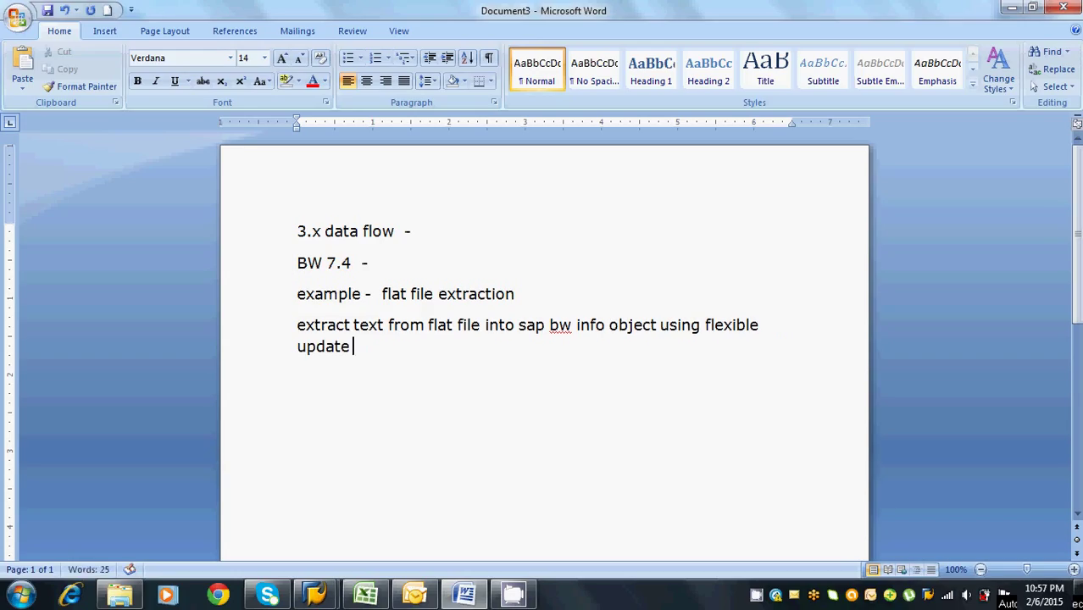
text(method.)
key(Return)
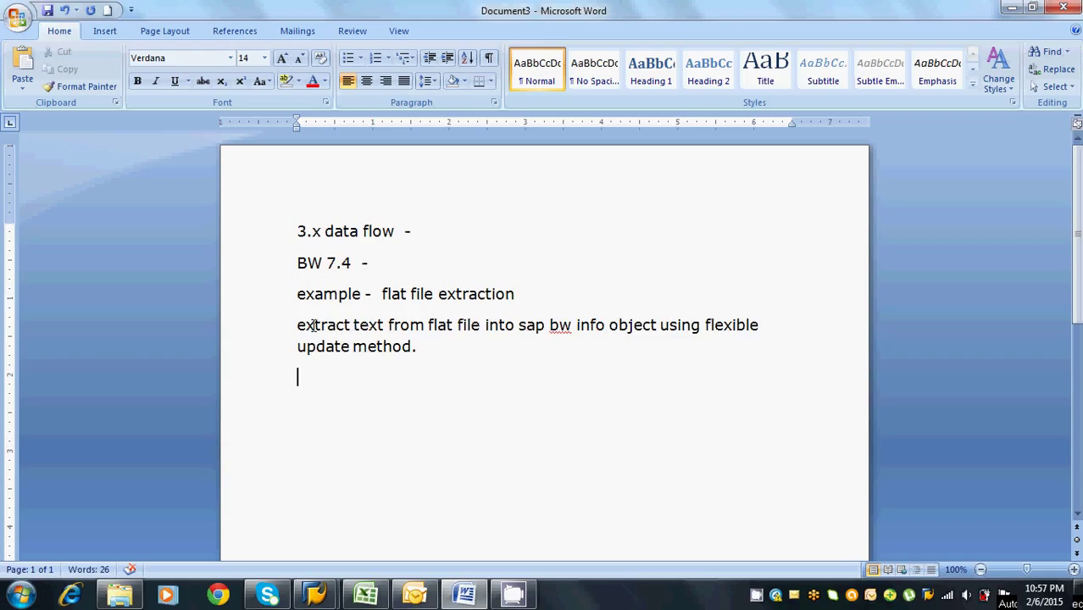
drag(297, 325, 414, 345)
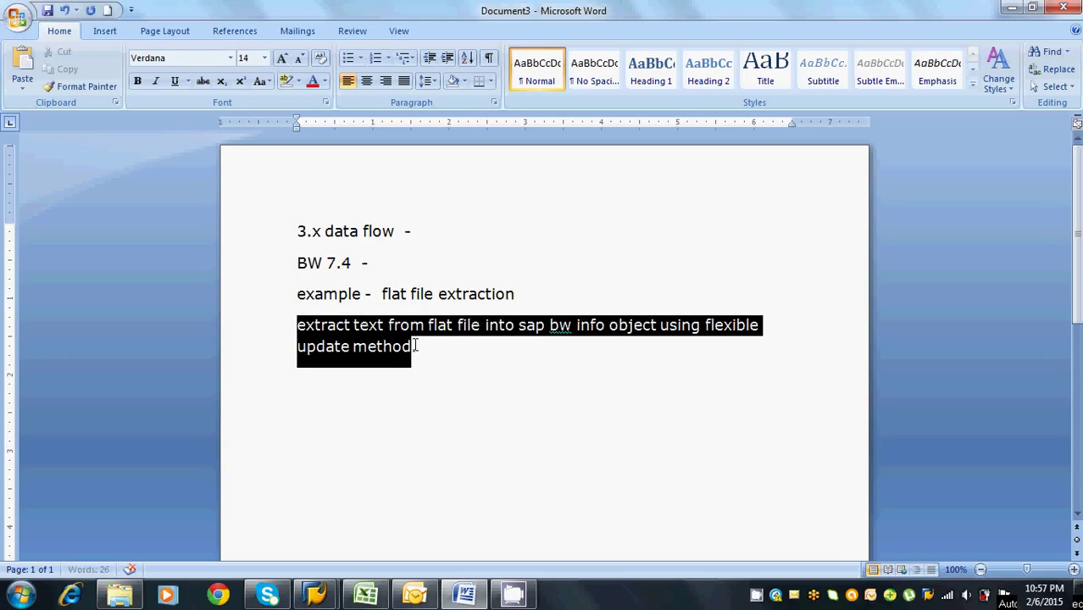
click(429, 349)
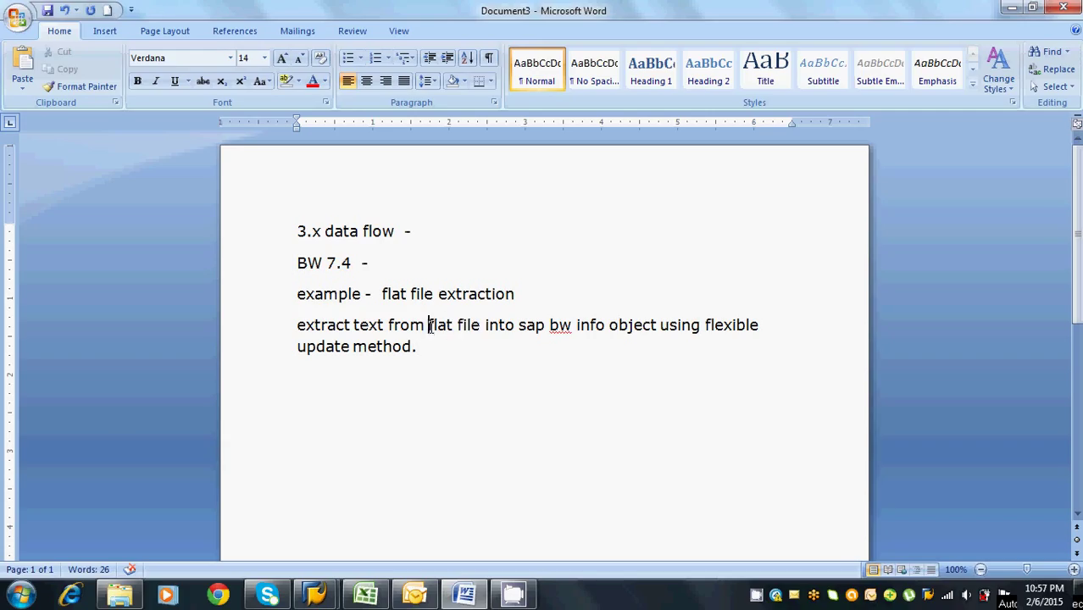
drag(428, 326, 485, 326)
Leave a blank line after the extraction sentence and write "flat file : excel , note pad."
click(429, 346)
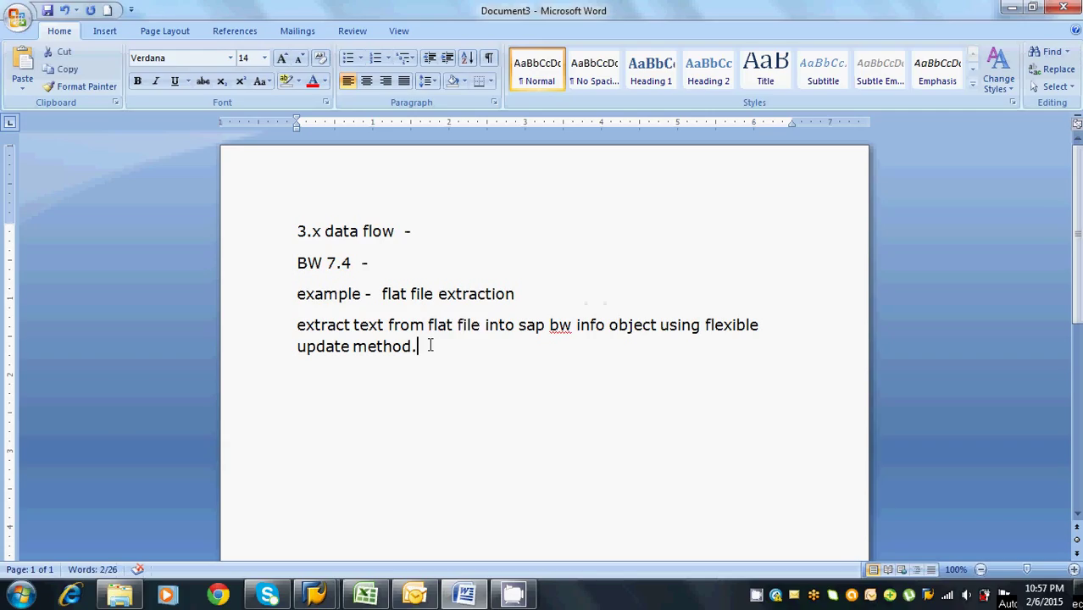
key(Return)
key(Return)
text(flat fil)
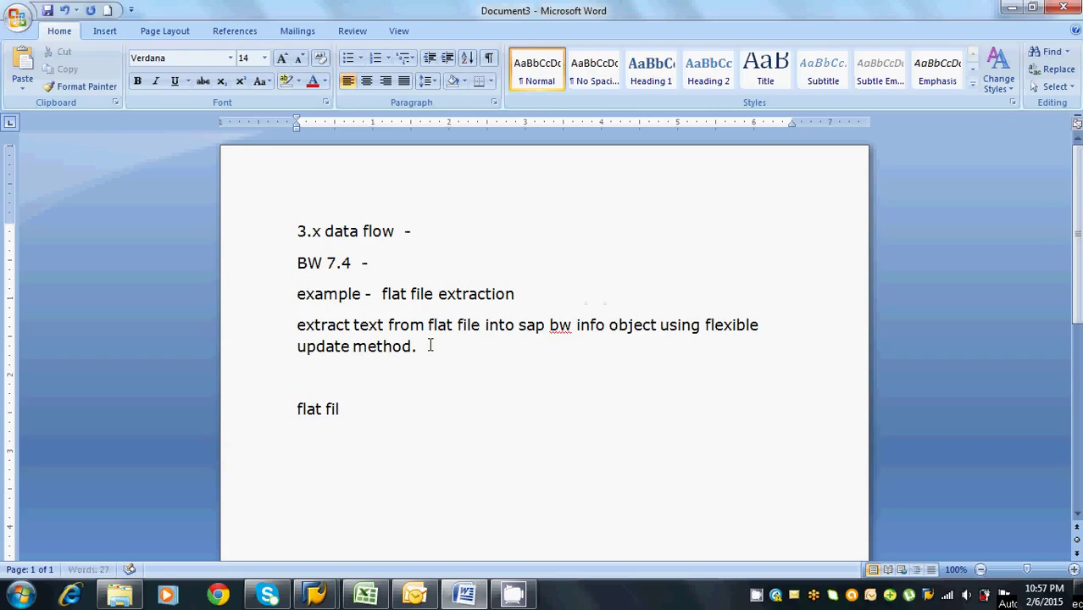
text(e : excel , note pad)
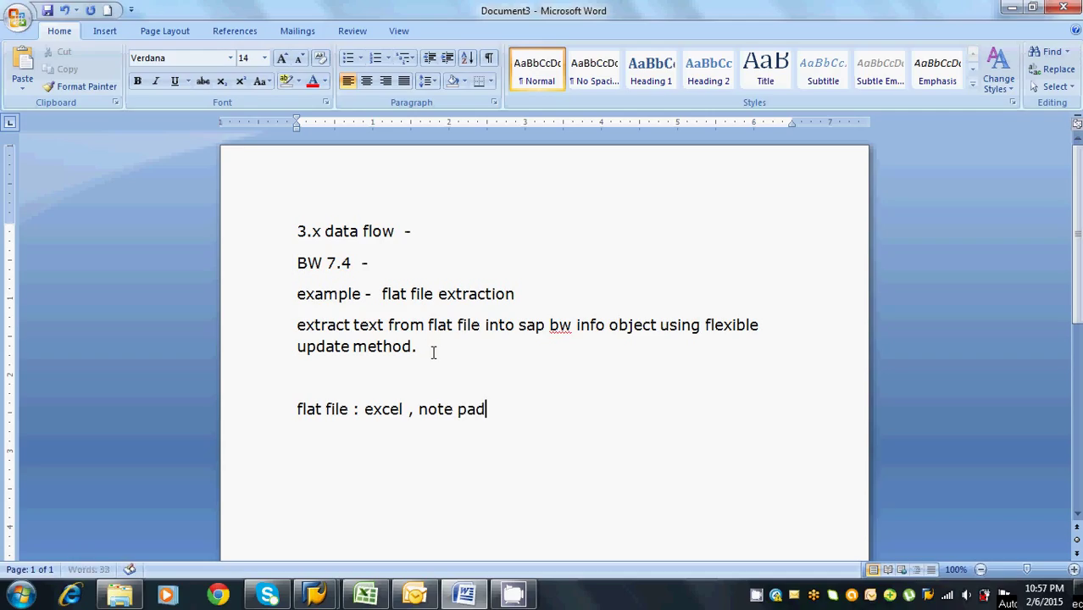
text(.)
Add the file formats "excel.csv, notepad.txt" on a new line below the flat file definition
key(Return)
text(excel.s)
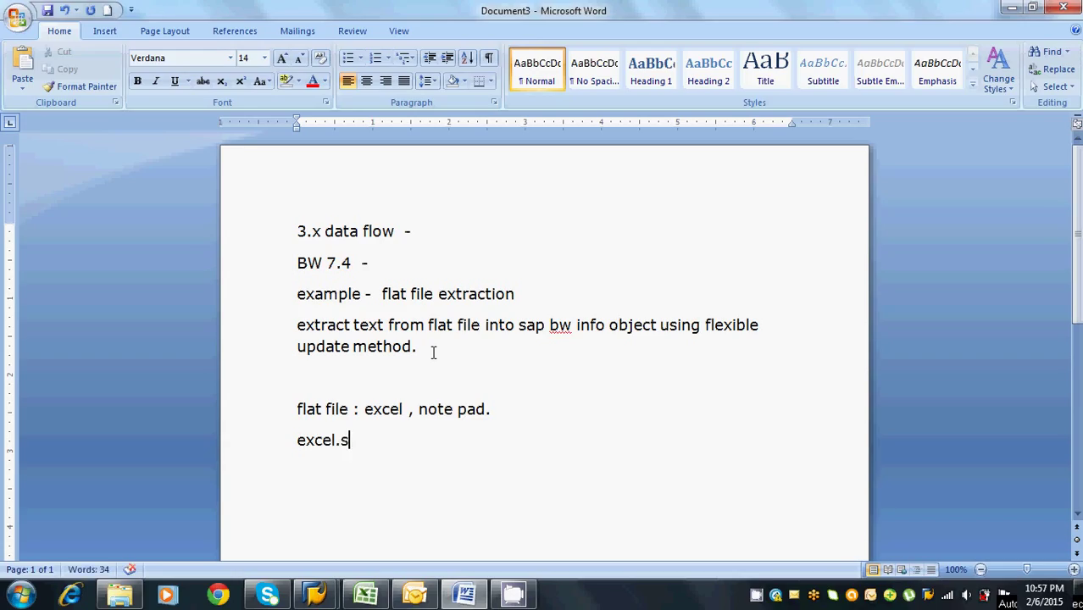
key(BackSpace)
text(csv, notepad)
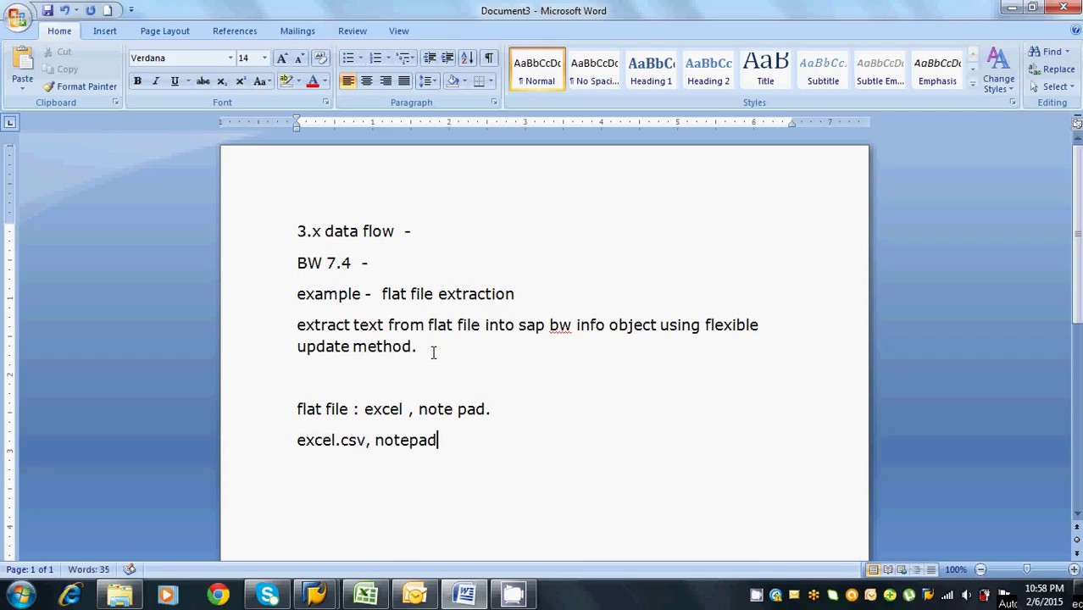
text(.txt)
Add a line reading "file ---> bw - file interface." below the file formats
key(Return)
text(file )
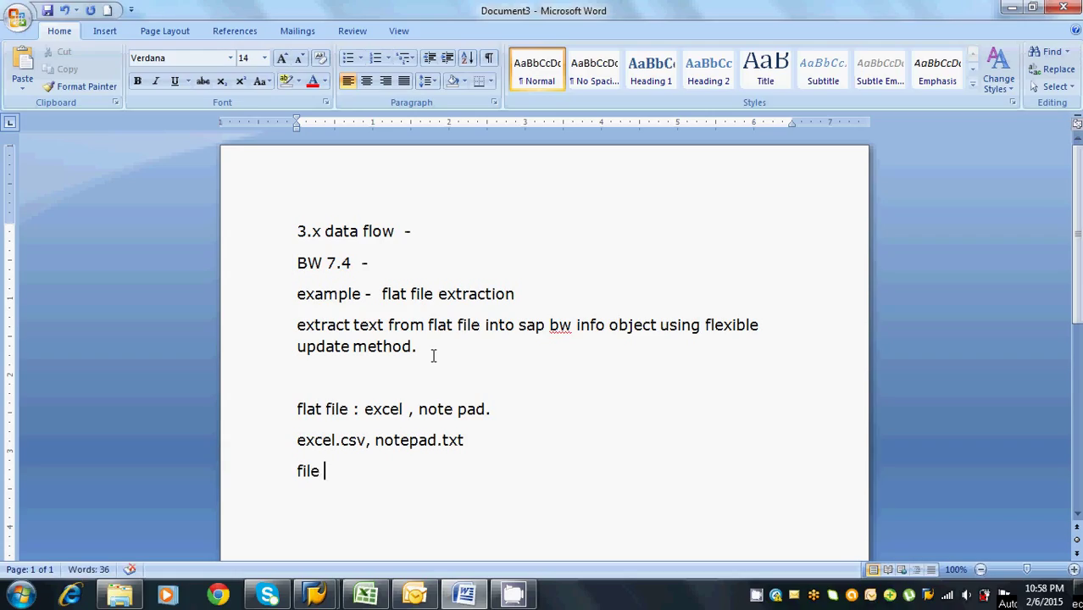
text(---> bw - fi)
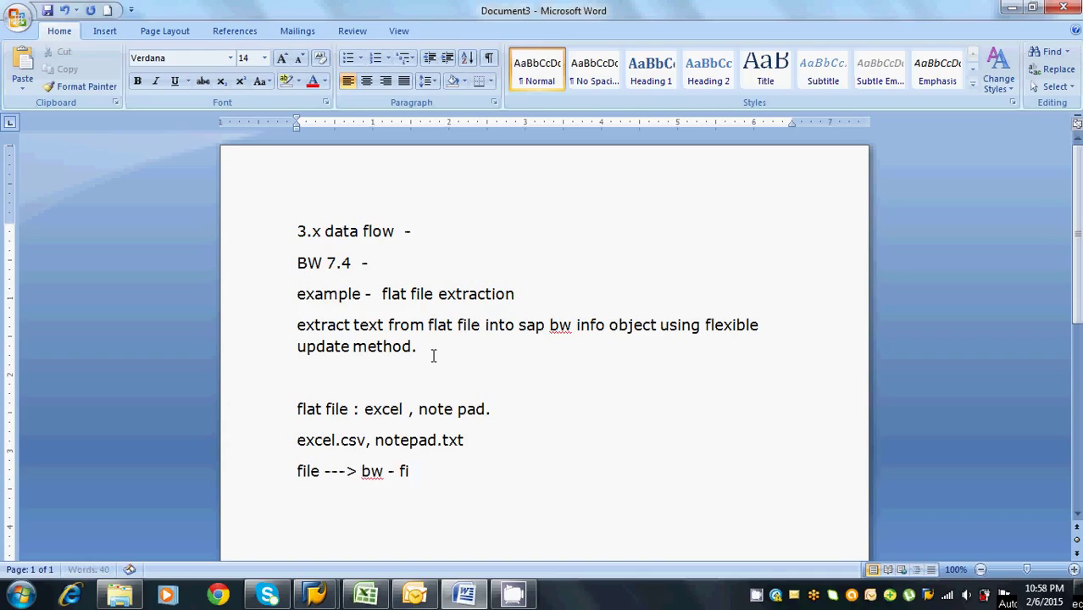
text(le interface.)
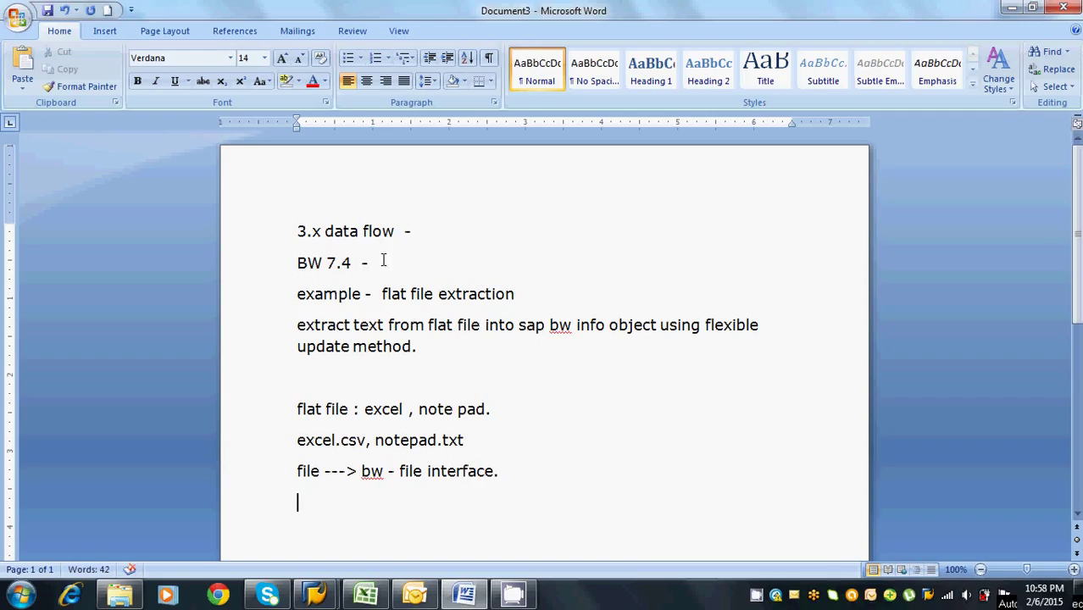
Add the line "text - what is text data ." below the file interface line
drag(353, 325, 384, 325)
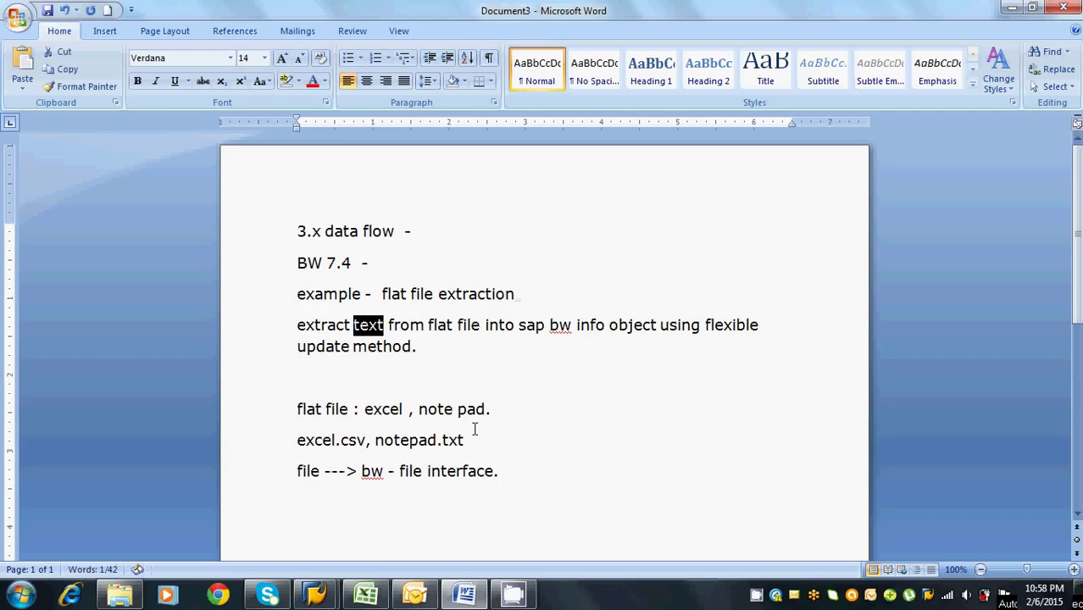
click(499, 467)
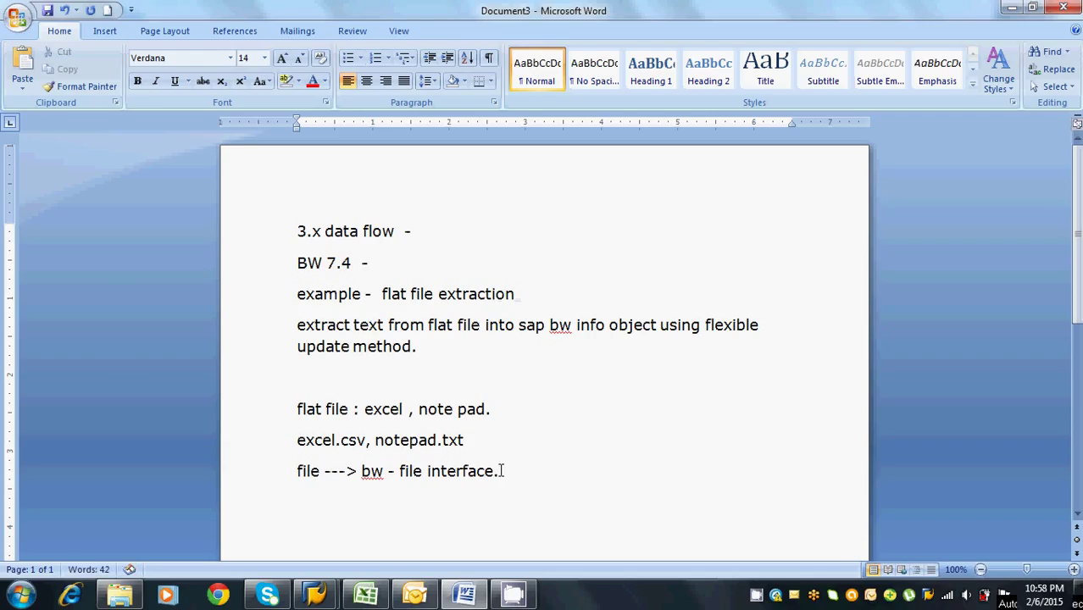
key(Return)
text(text  - what)
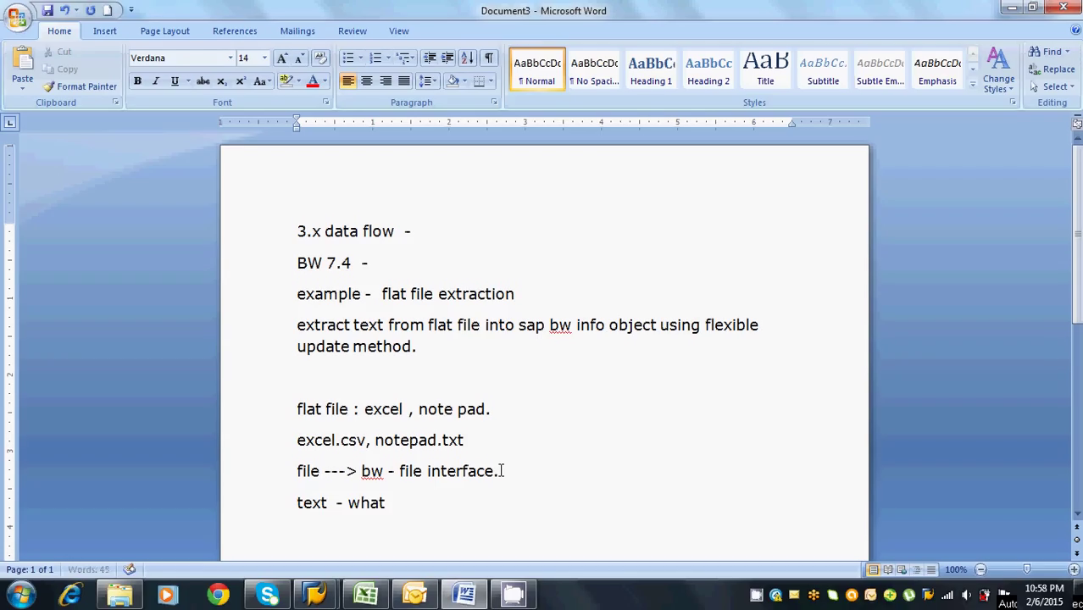
text( is text data .)
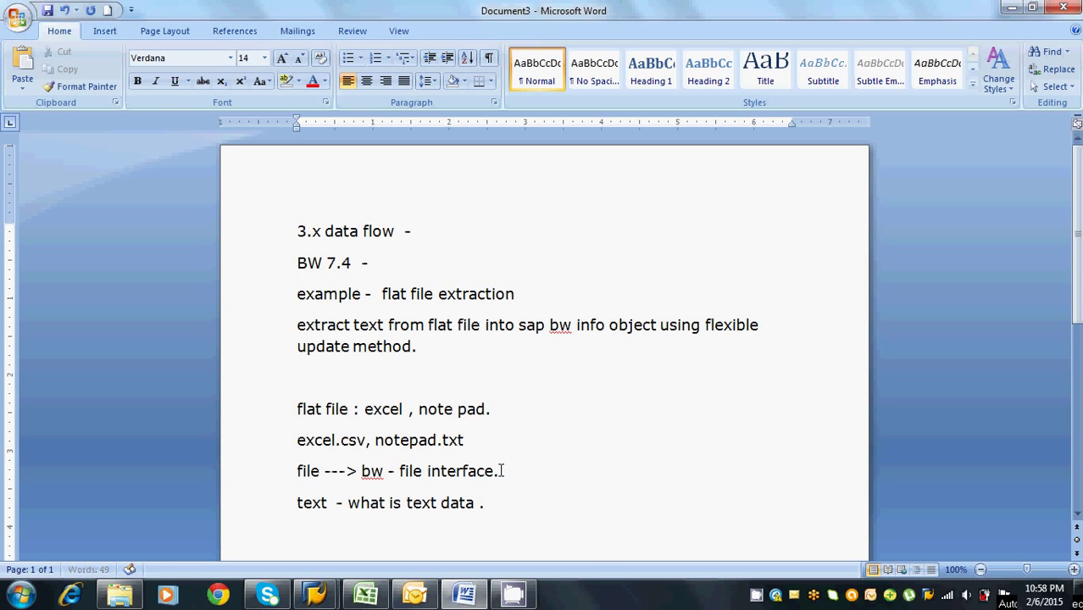
Add the line "md - master data - reference data ." below the text data line
key(Return)
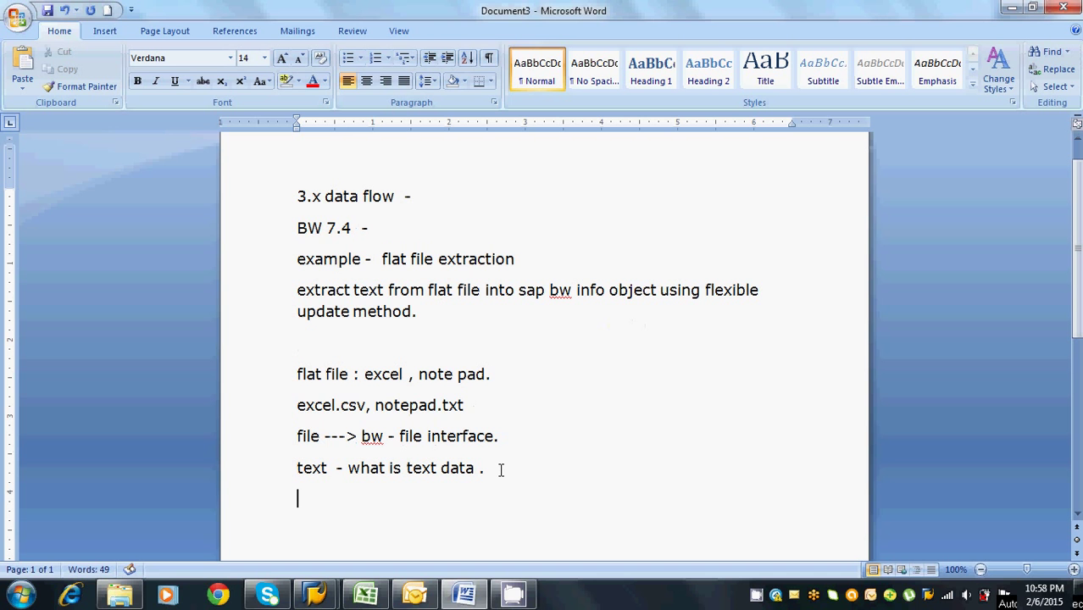
text(md  -)
text(ma)
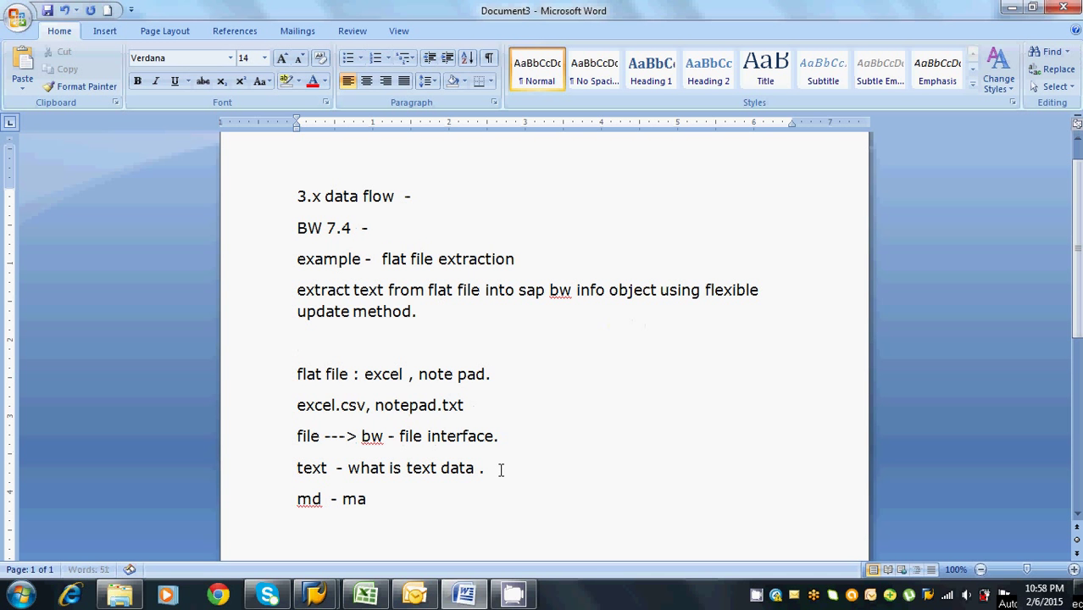
text(ster data  )
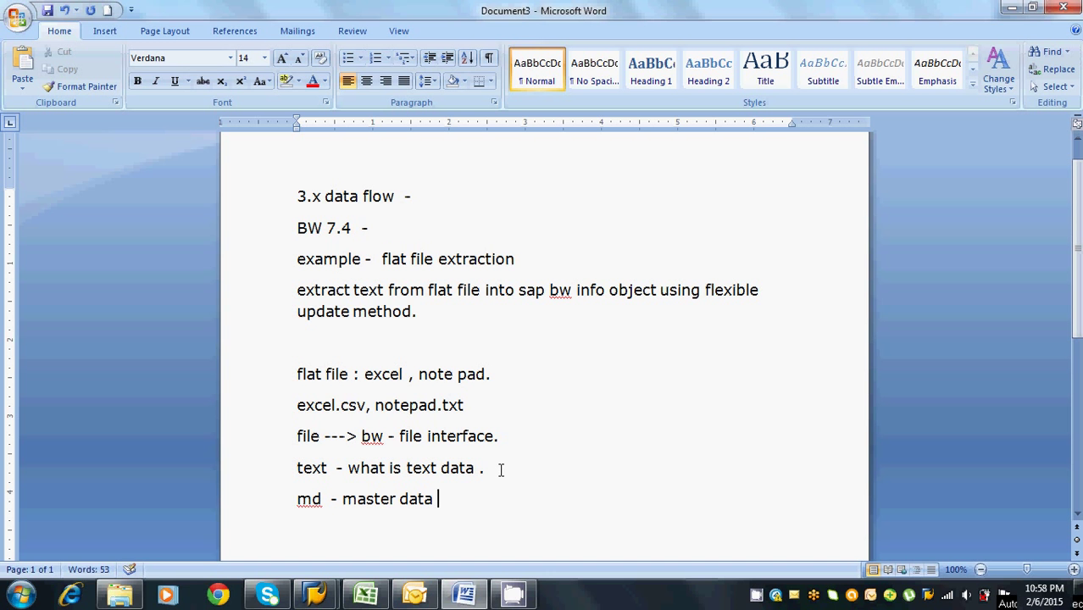
text(-  reference)
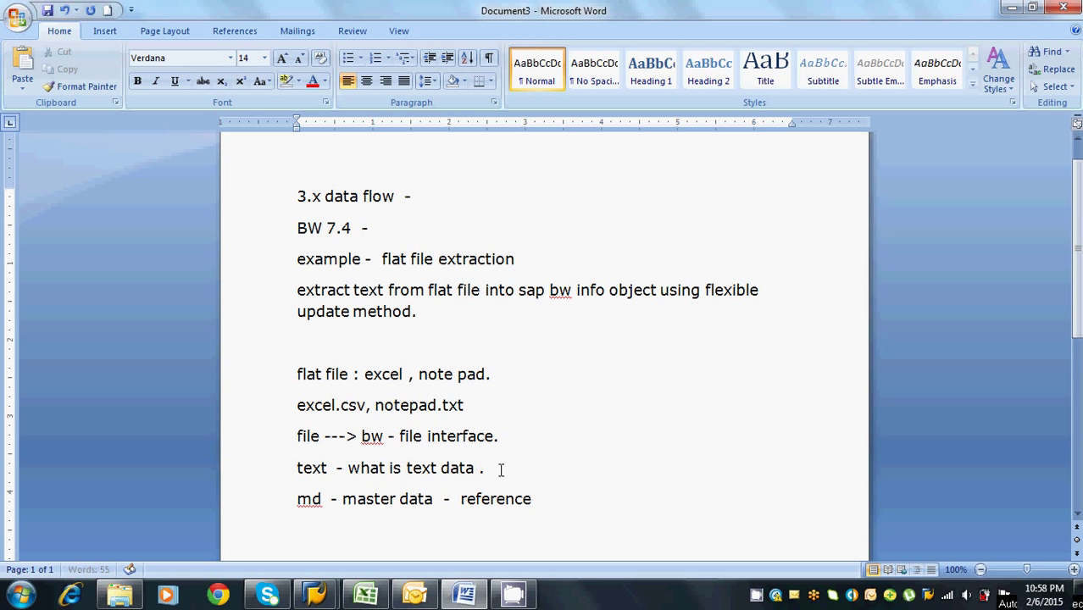
text( data .)
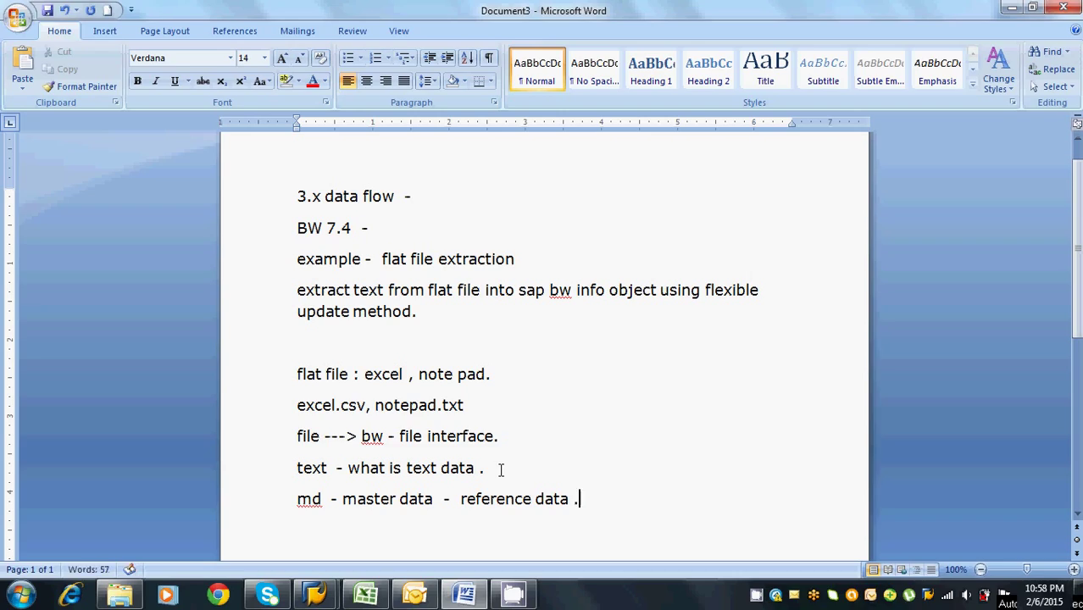
Add the line "emp id - description ." below the master data line and start a new line
key(Return)
text(emp id)
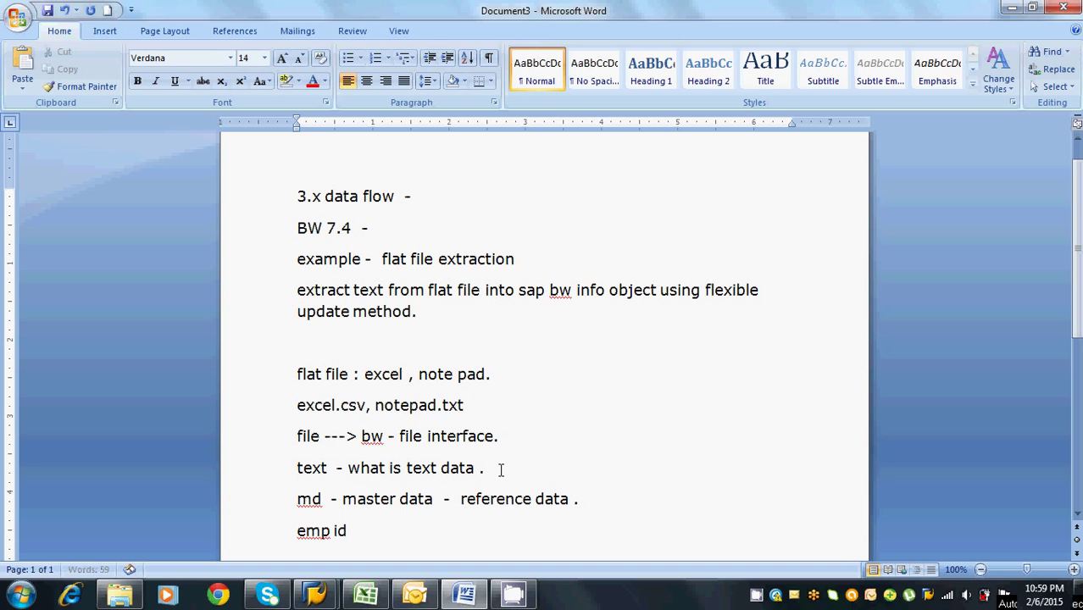
text(  -  description )
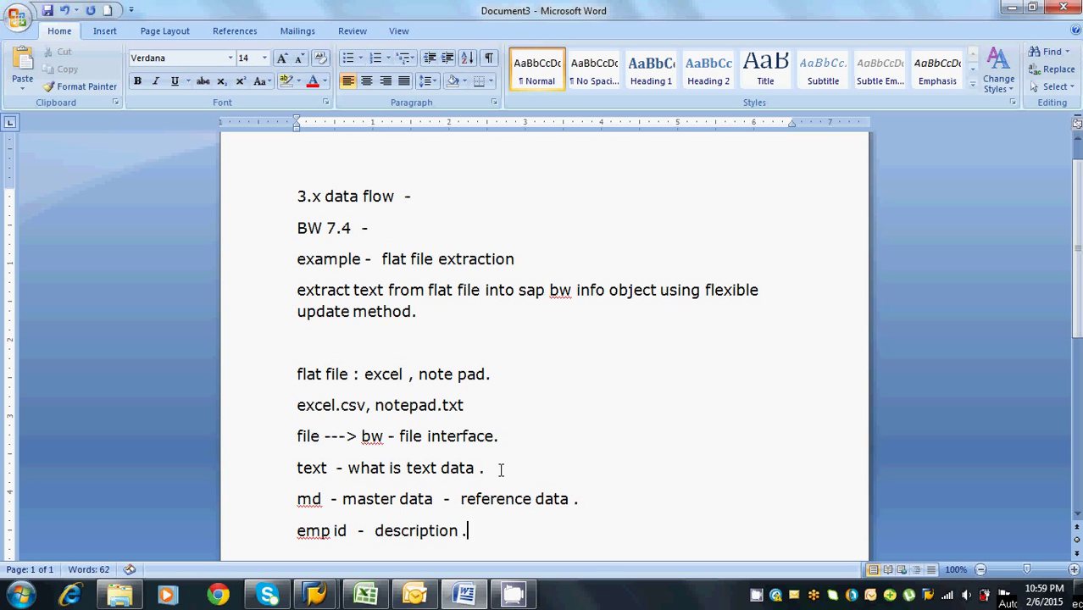
text(.)
key(Return)
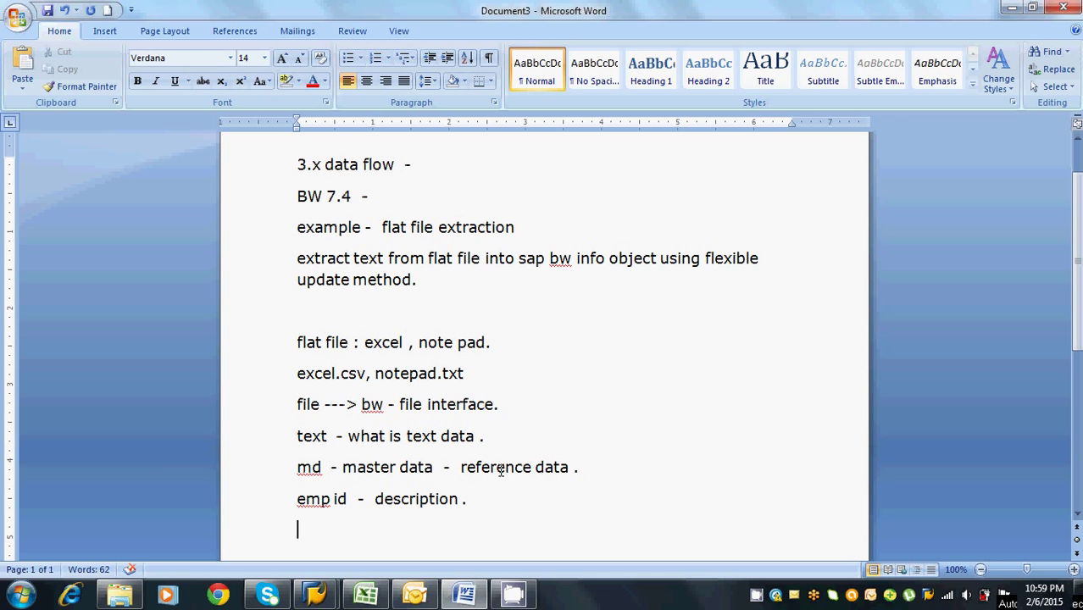
Write a sample employee ID followed by "- this emp id for", the employee's name and "in IBM."
text(2042245 -)
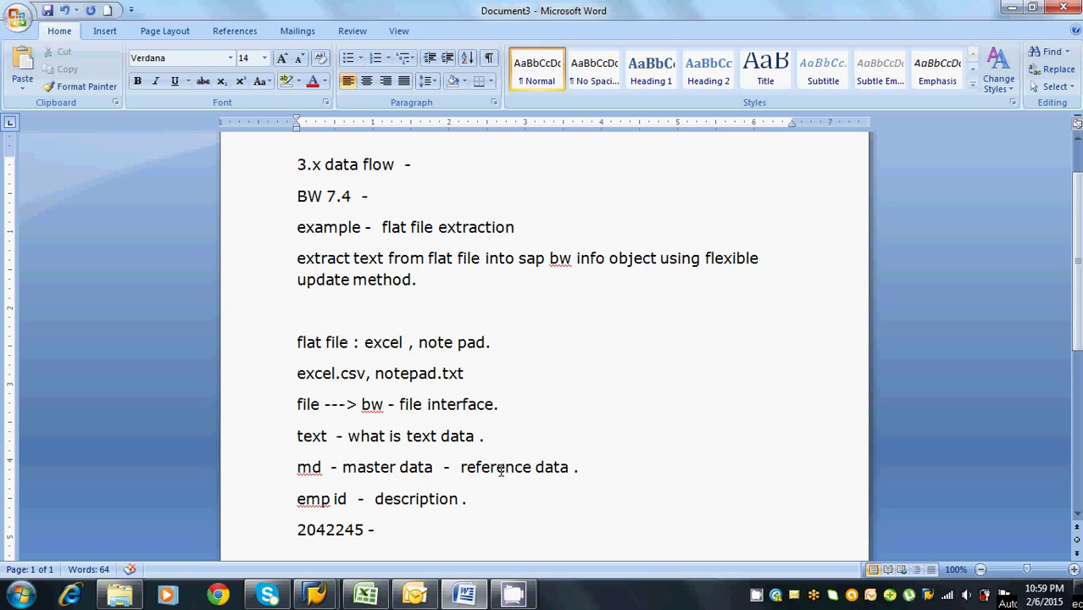
text(this emp i)
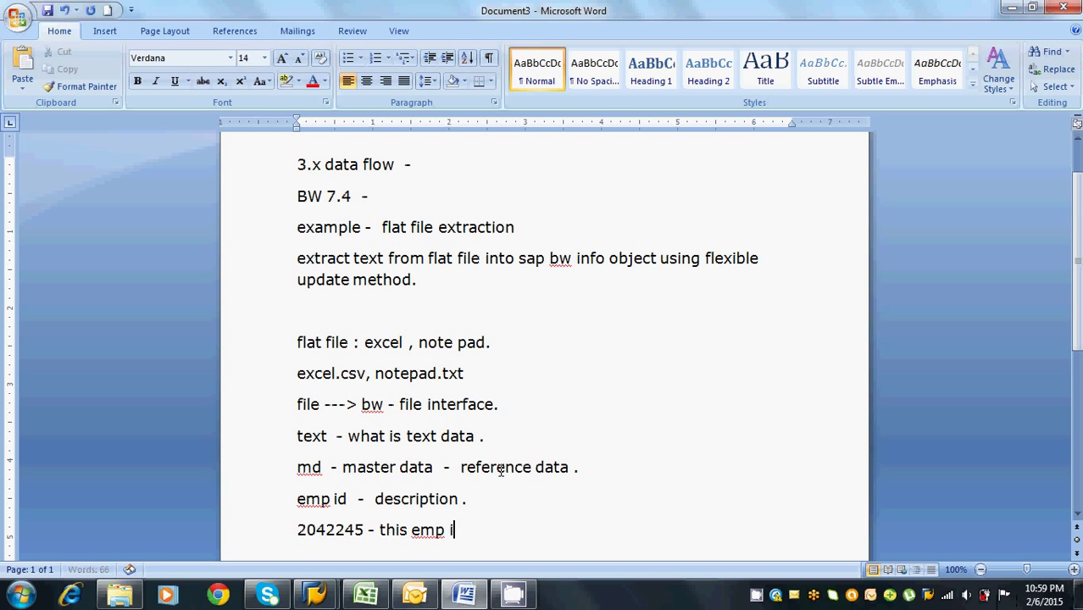
text(d for )
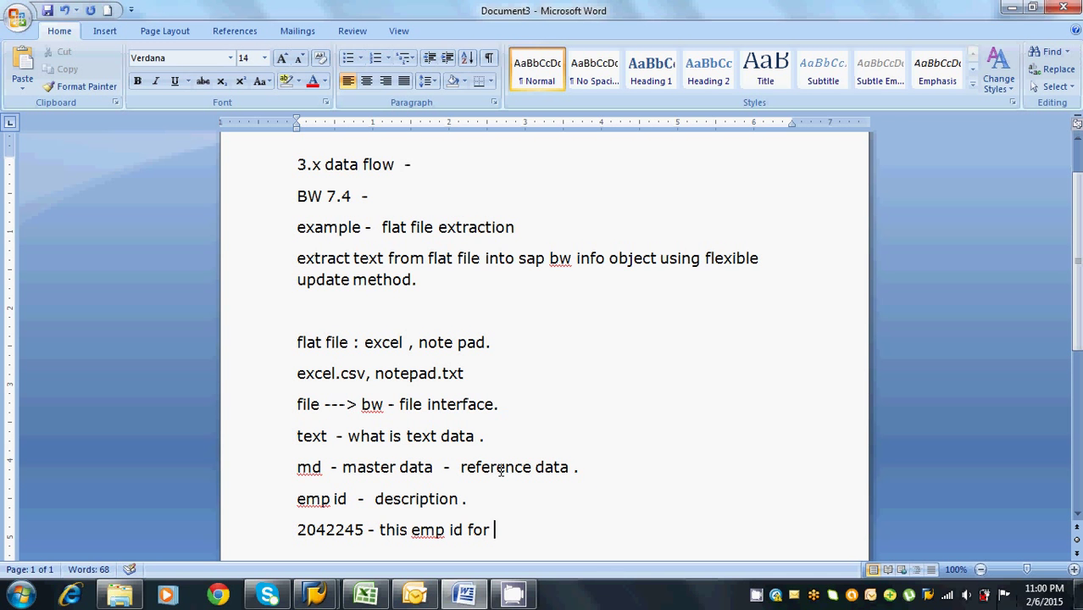
text(sridhar in )
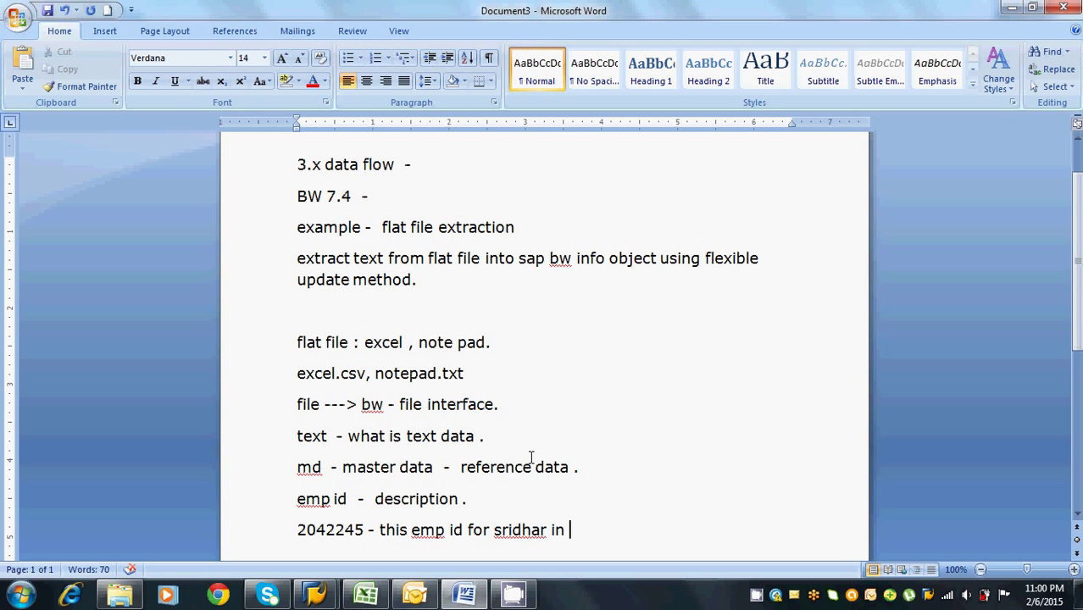
text(IBM.)
key(Return)
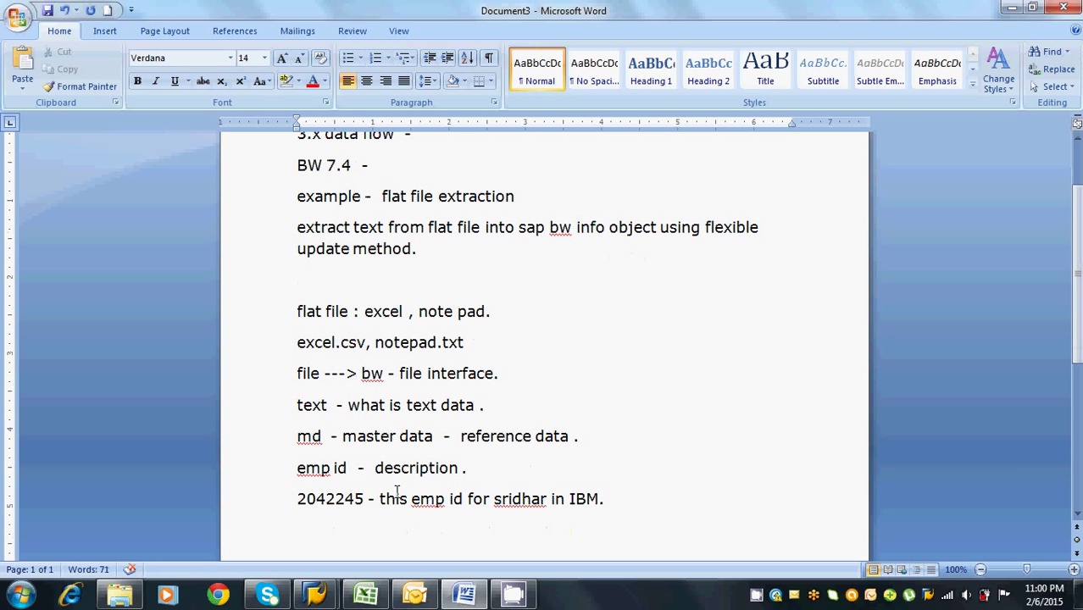
Highlight the description and the ID number in the sample employee line to point out both parts
drag(379, 498, 604, 504)
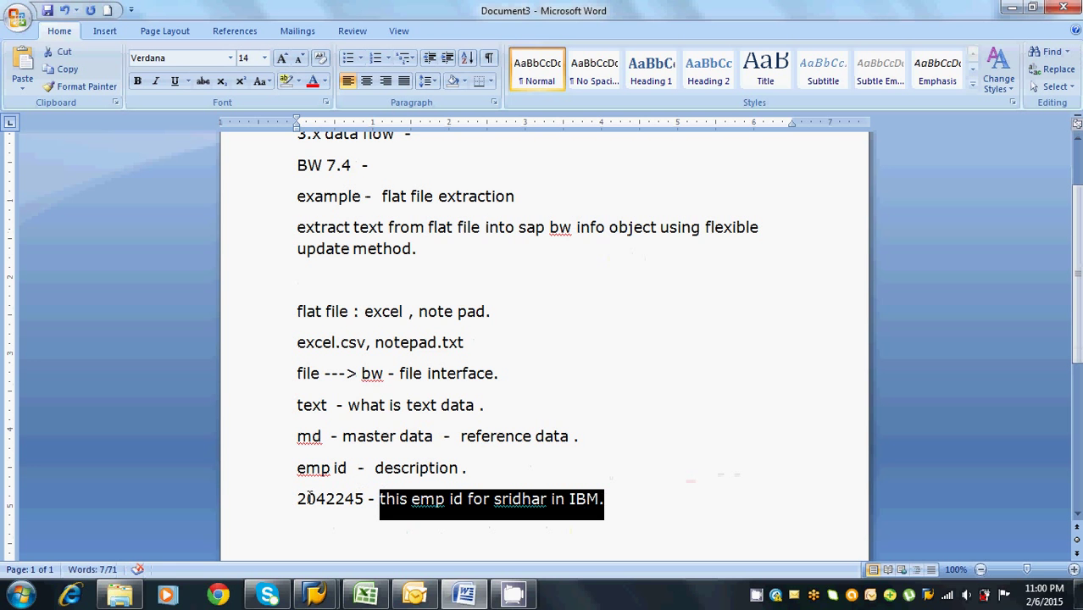
drag(298, 498, 366, 500)
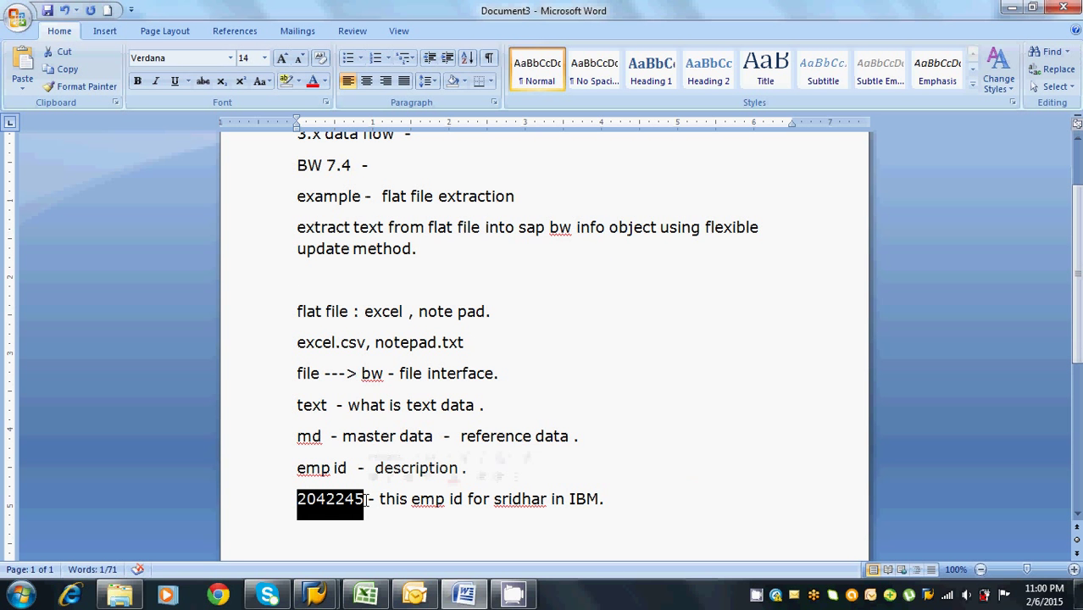
click(614, 500)
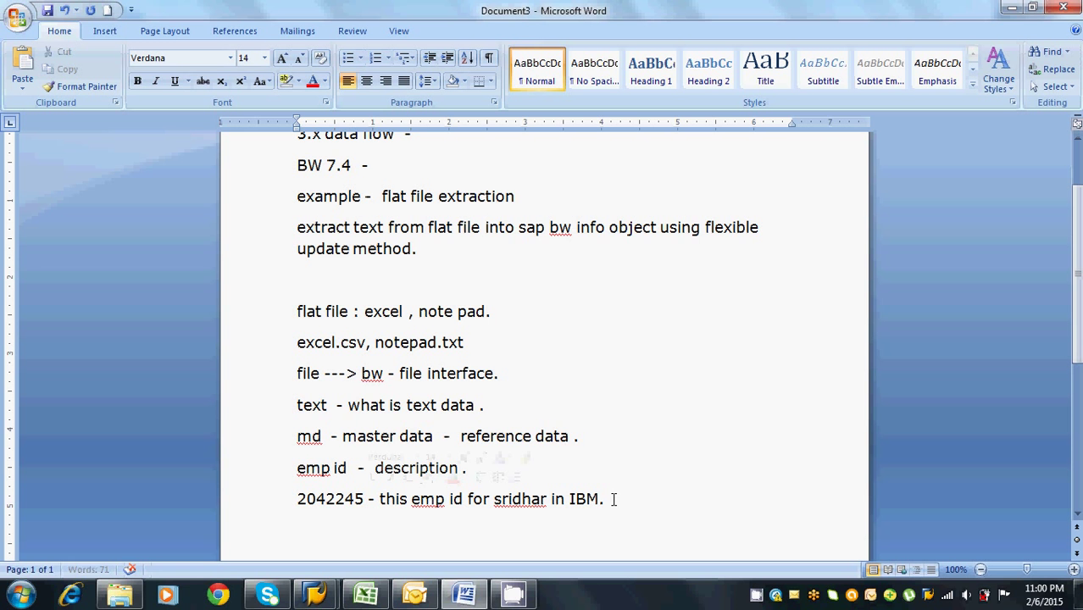
Add a "customer id" line and a "company code - 1000 -" line below the sample employee line
key(Return)
text(customer id)
key(Return)
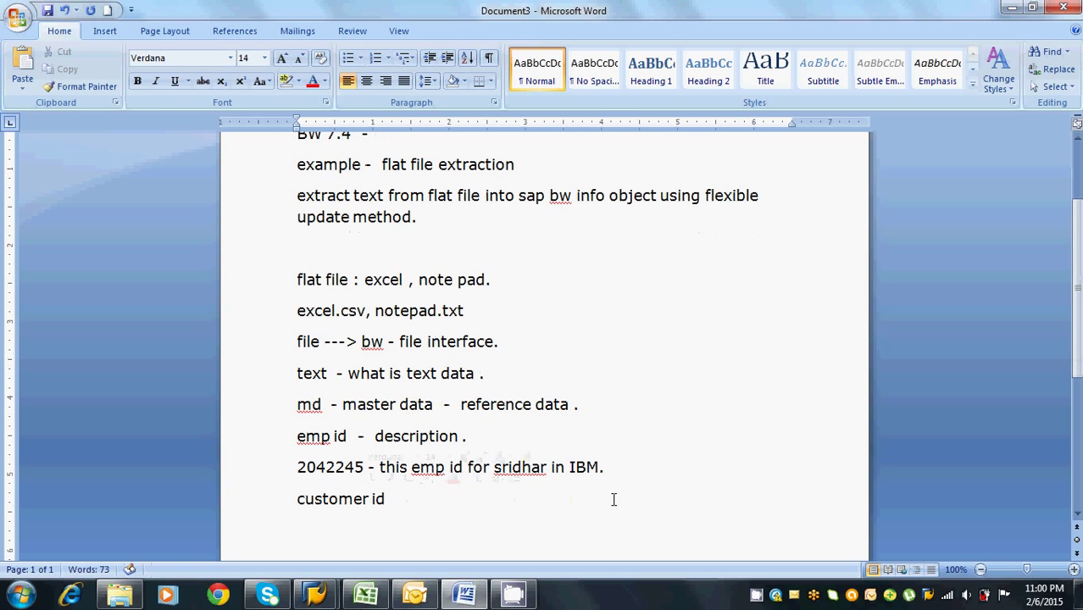
text(compa)
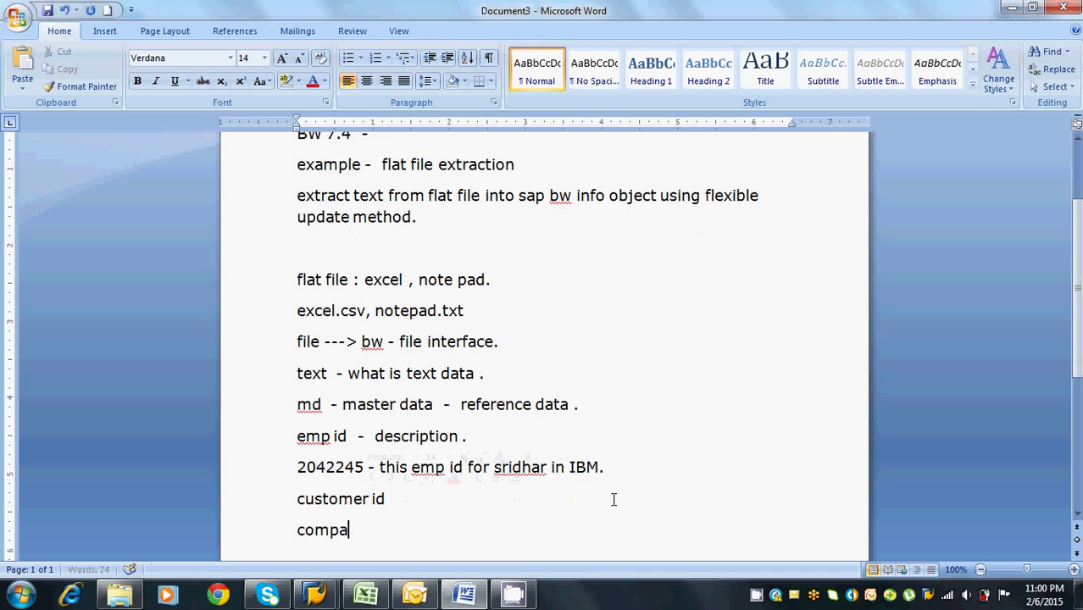
text(ny code  )
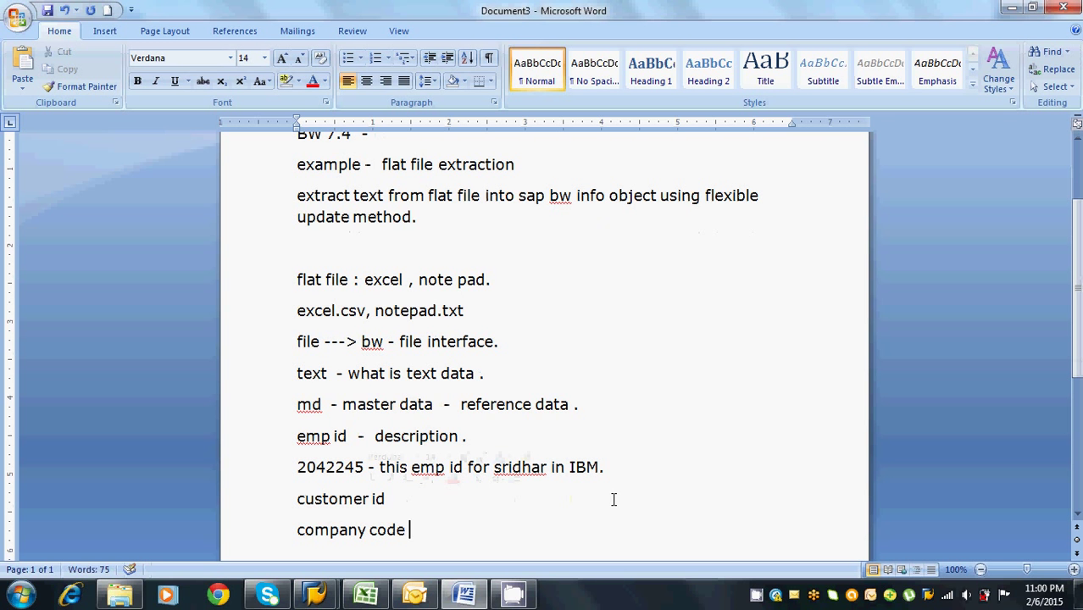
text(- 1000 -)
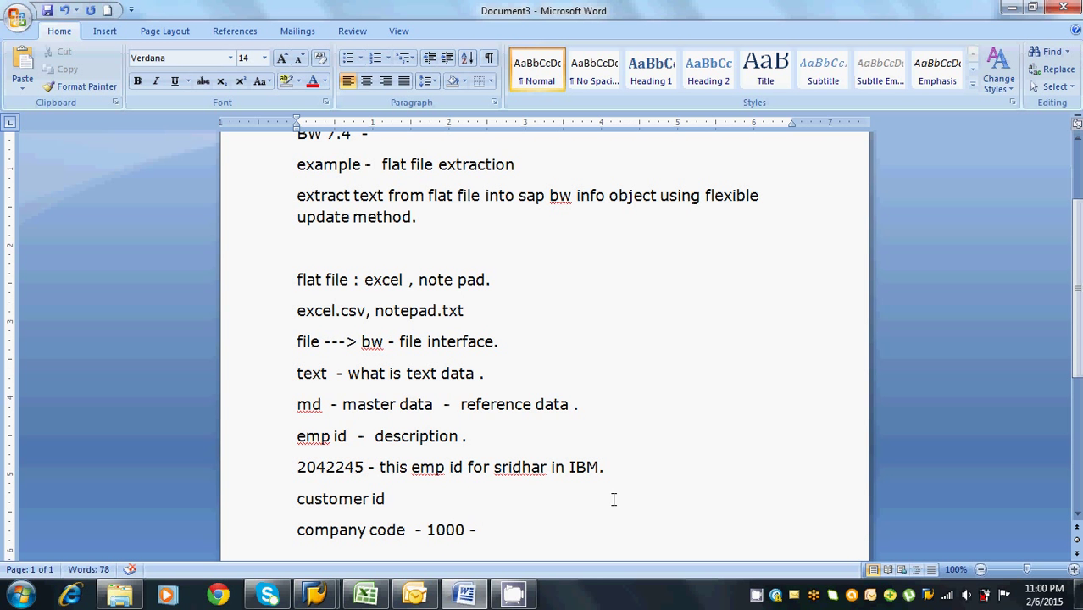
Complete the customer id line with a sample customer number, the customer's name and the words "customer id", and highlight that description
click(415, 498)
text(- 2345  -)
text(sriram)
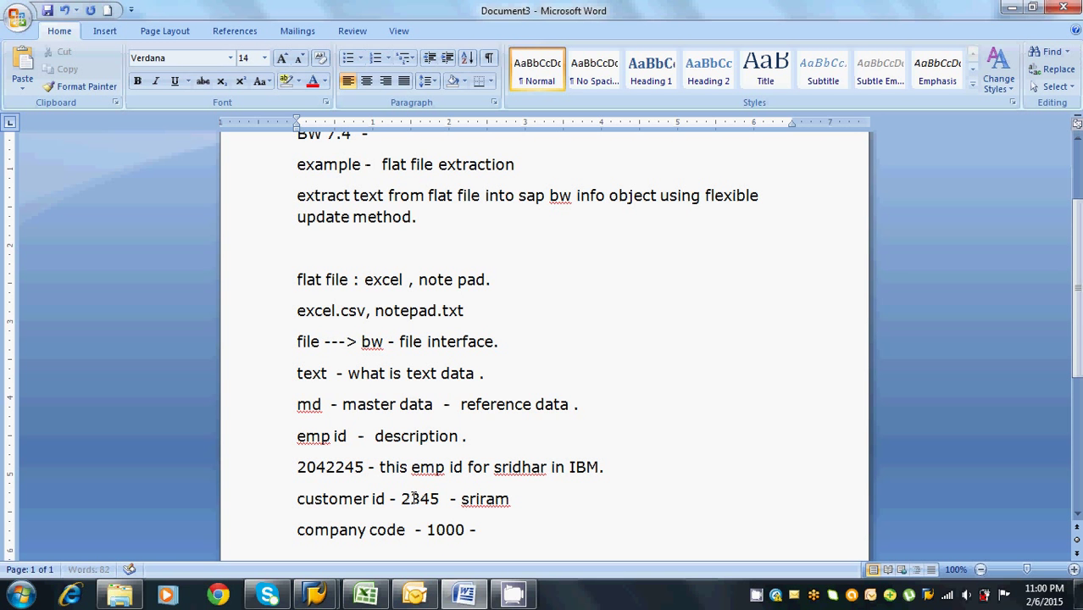
key(shift+Left)
key(shift+Left)
key(shift+Left)
key(shift+Left)
key(shift+Left)
key(shift+Left)
key(shift+Left)
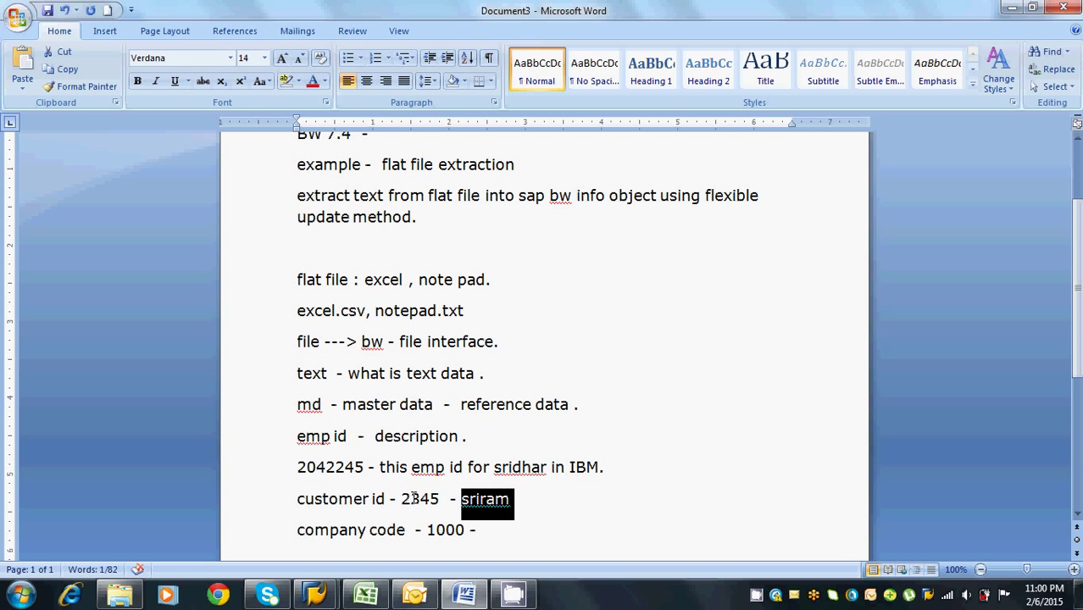
click(514, 504)
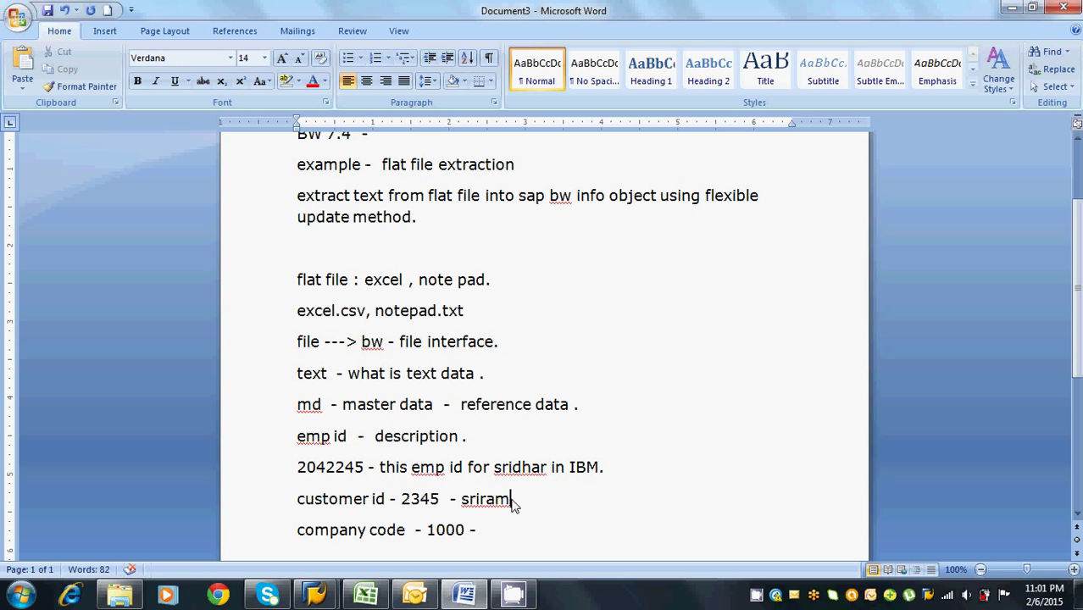
text(customer id)
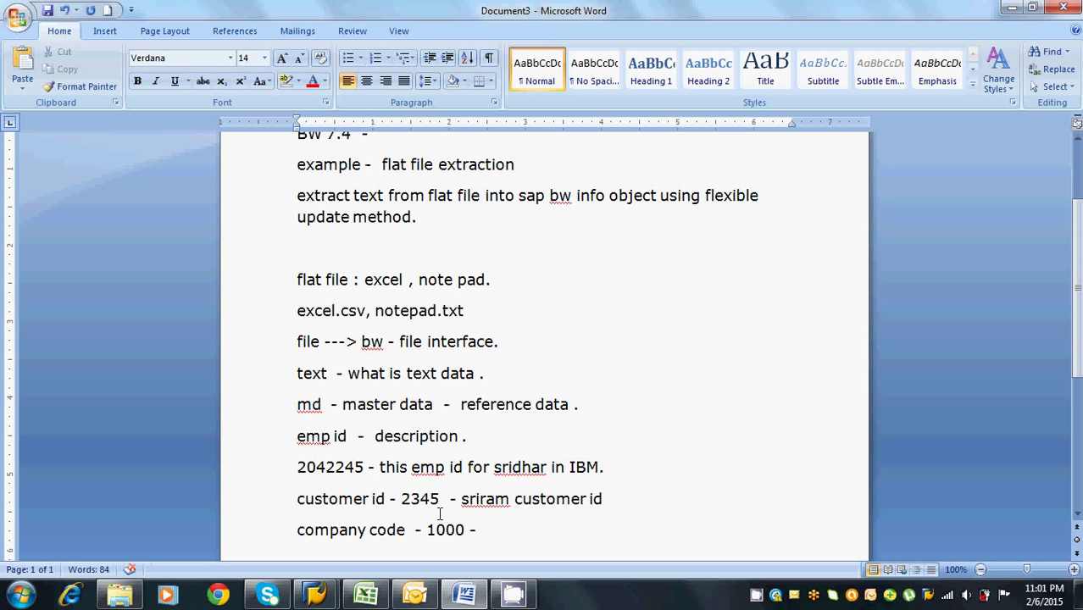
drag(462, 500, 604, 500)
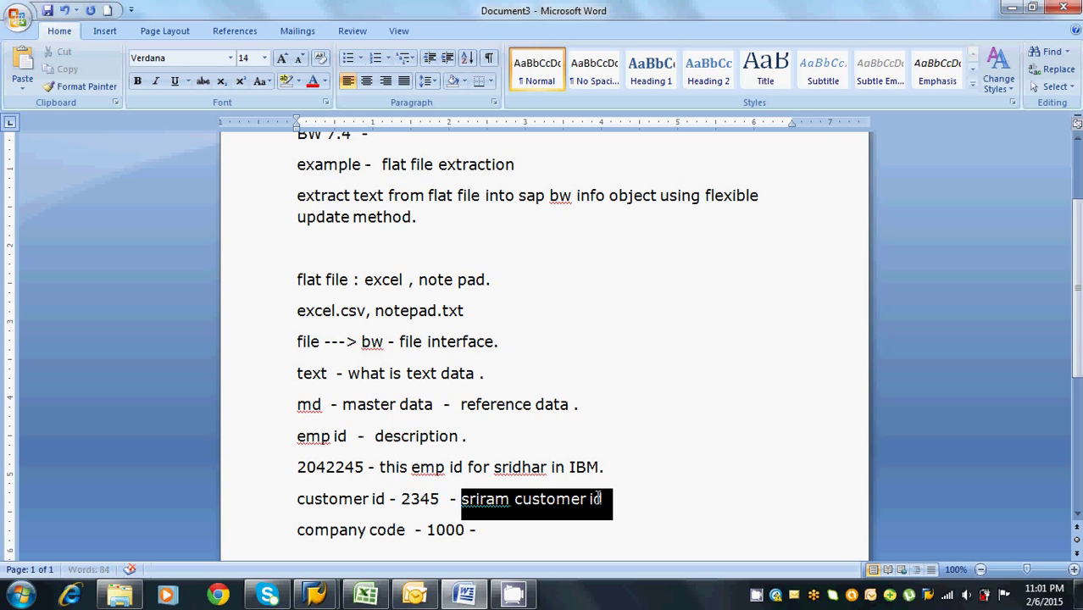
drag(402, 500, 607, 500)
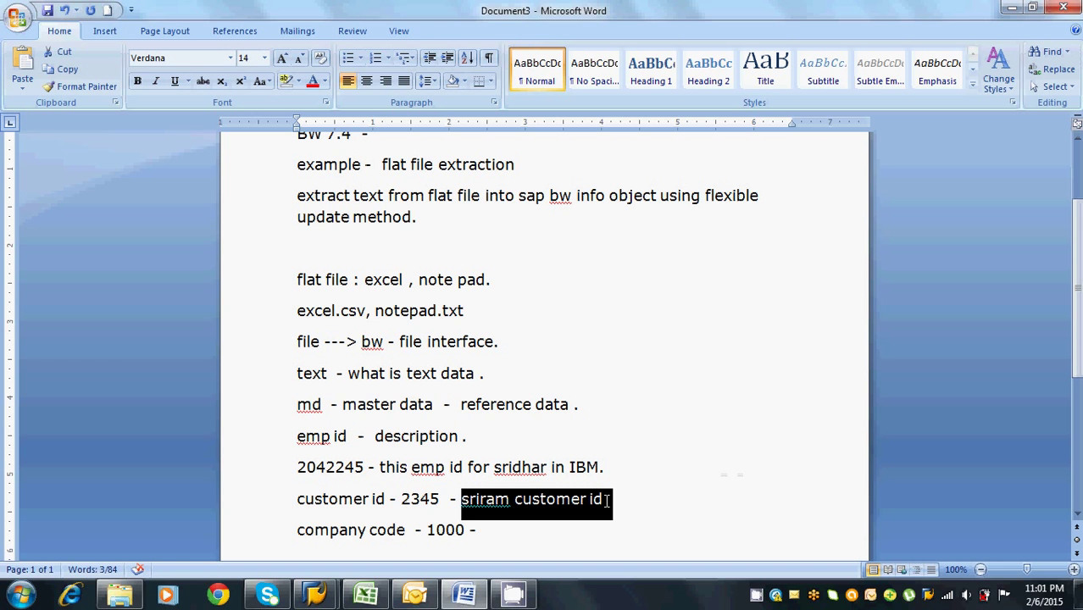
Complete the company code line with the description "ABC comp code ." and highlight that description
click(510, 536)
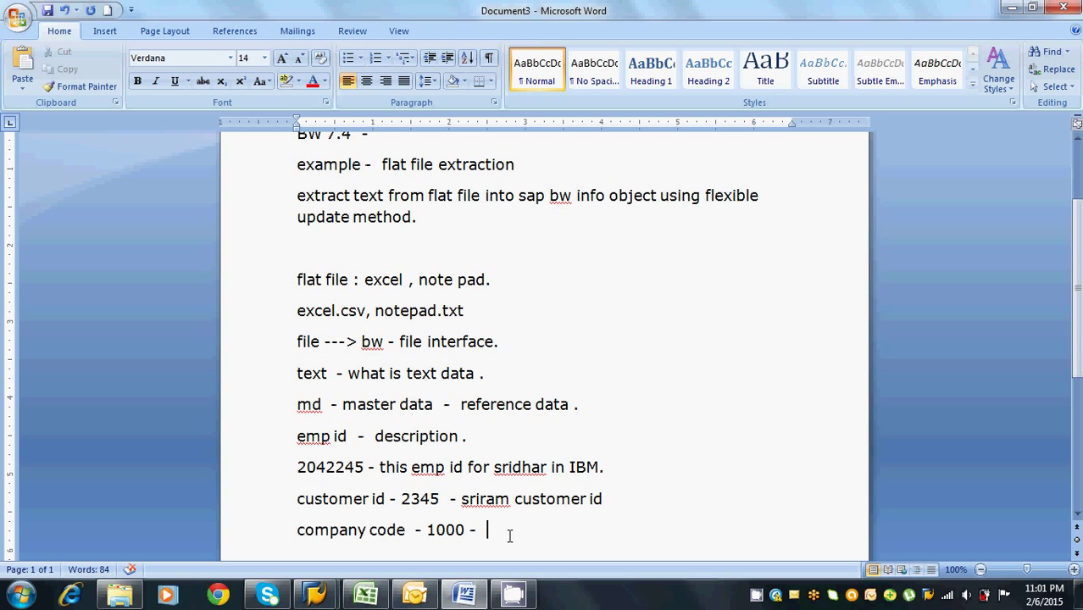
text(ABC comp code .)
drag(488, 527, 593, 529)
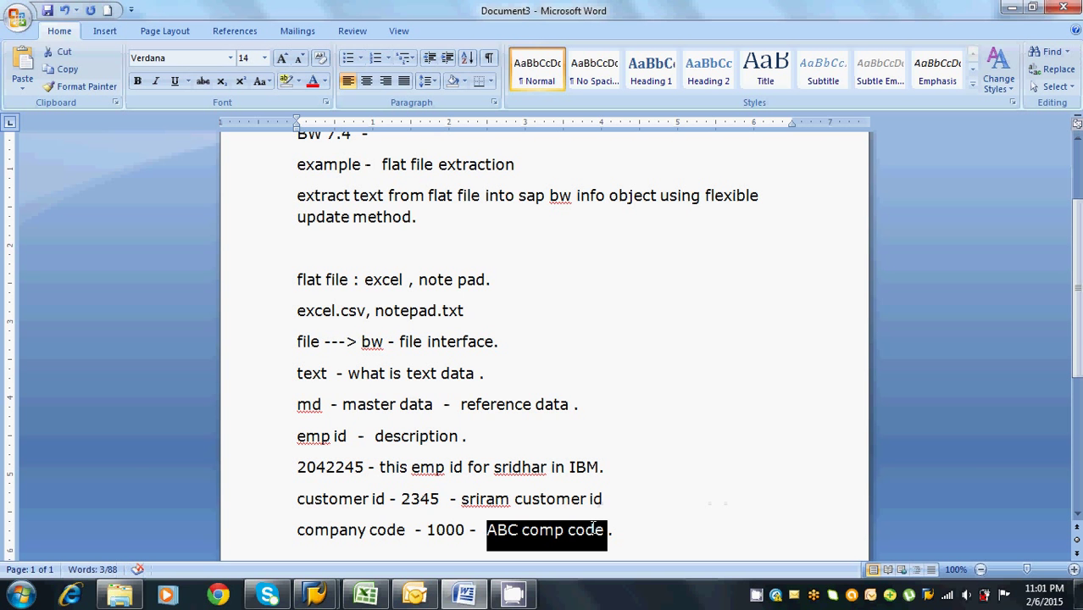
click(621, 530)
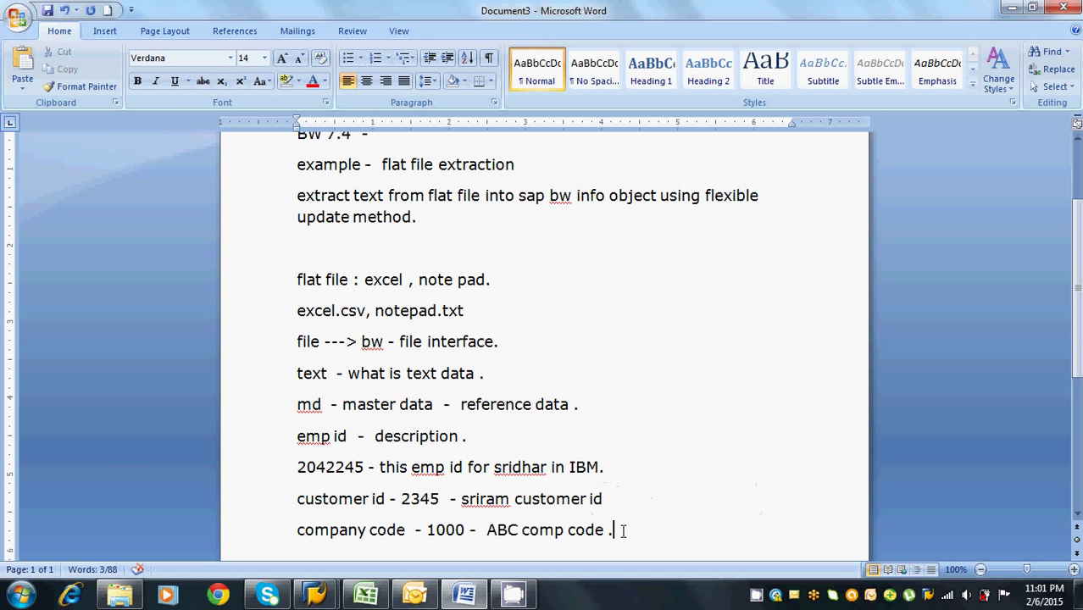
Add the line "excel - text - id - des - langu - time" below the company code line
key(Return)
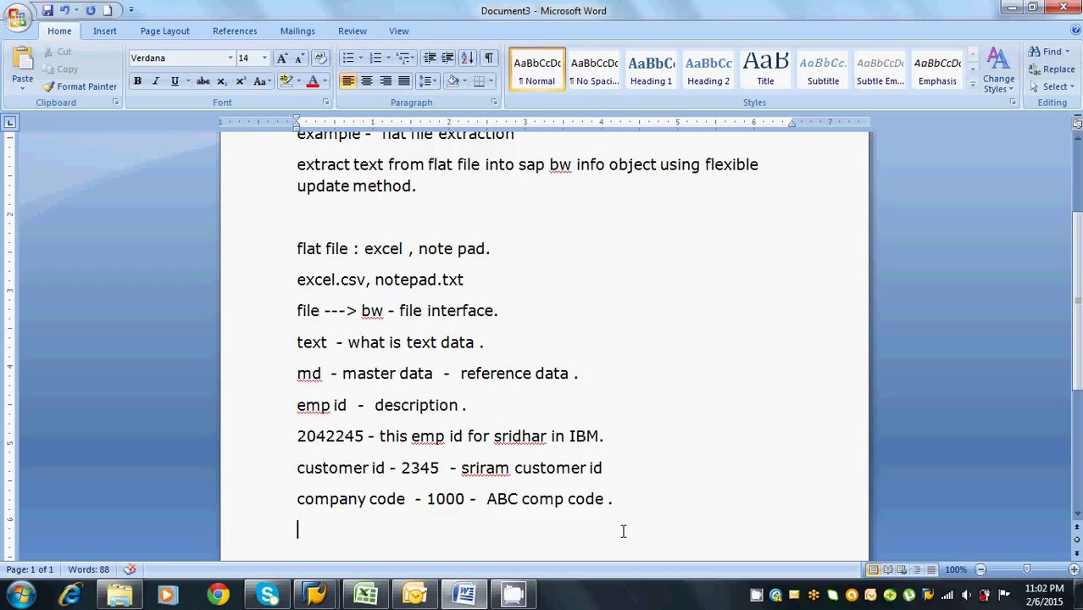
text(e)
text(l)
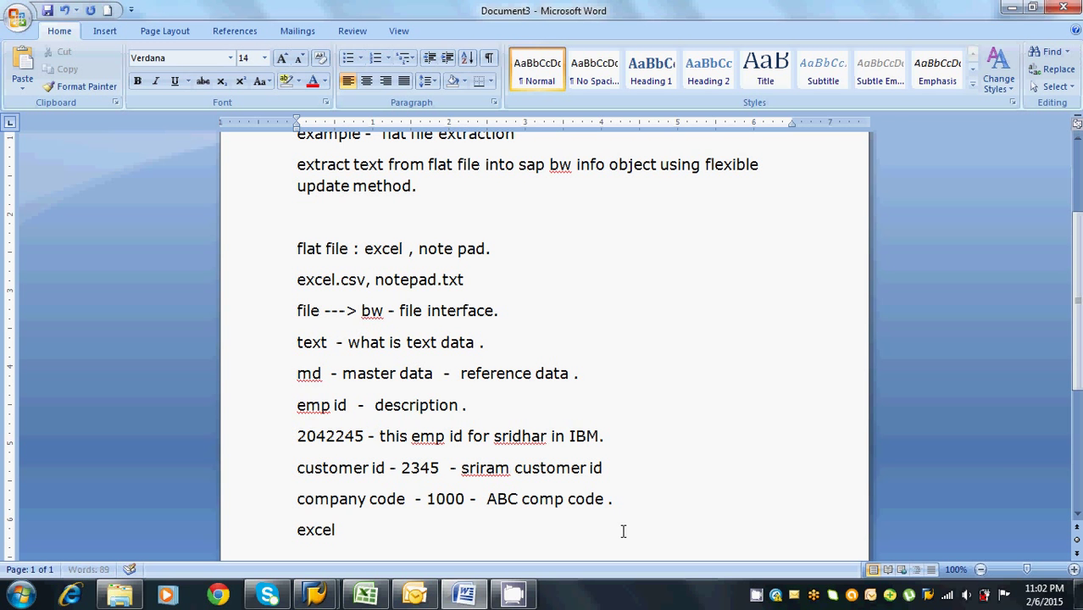
text(  -  text  -  id  )
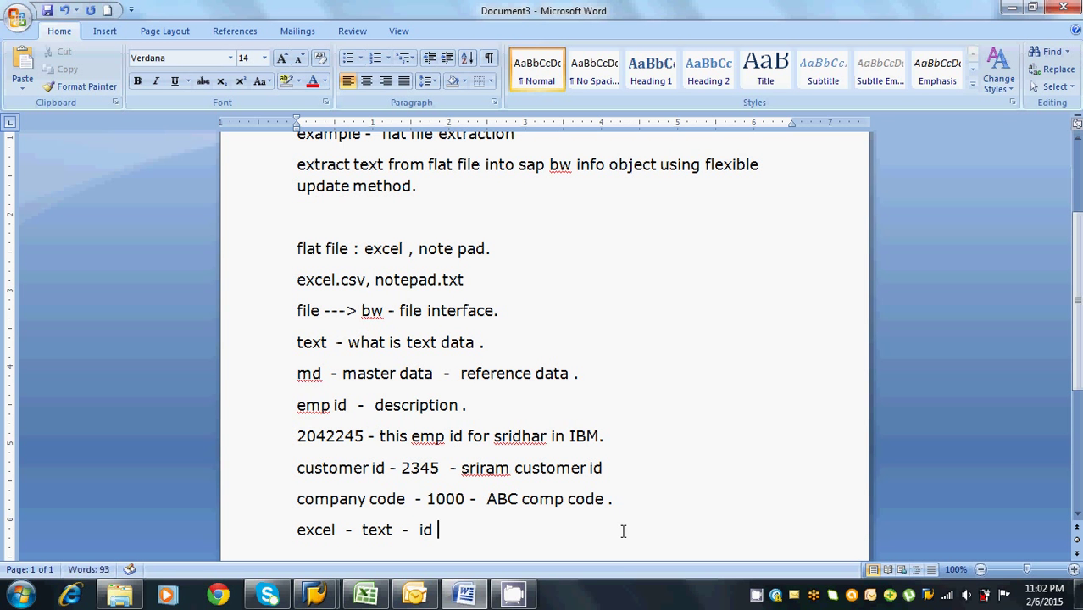
text(-  des  -  langu  - time)
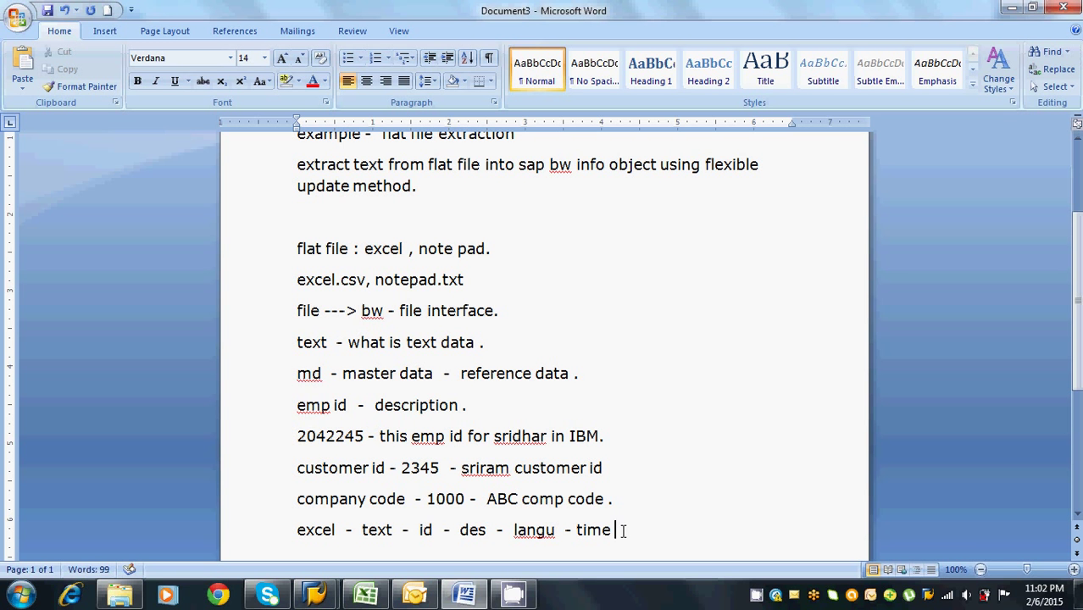
Highlight the field list "id - des - langu - time" in the excel line
key(shift+Left)
key(shift+Left)
key(shift+Left)
key(shift+Left)
key(shift+Left)
key(shift+Left)
key(shift+Left)
key(shift+Left)
key(shift+Left)
key(shift+Left)
key(shift+Left)
key(shift+Left)
key(shift+Left)
key(shift+Left)
key(shift+Left)
key(shift+Left)
key(shift+Left)
key(shift+Left)
key(shift+Left)
key(shift+Left)
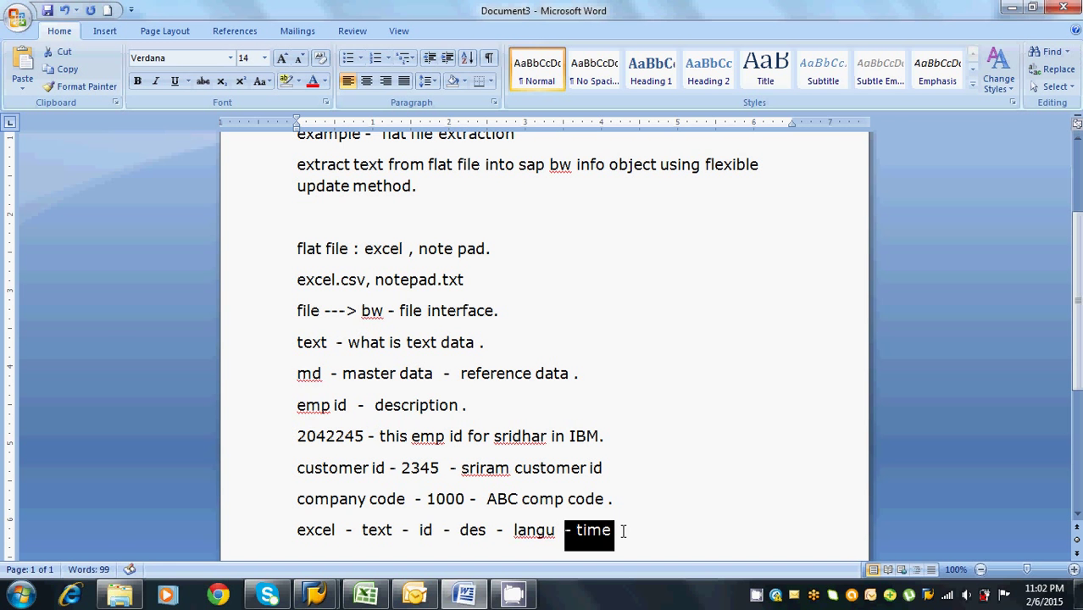
key(shift+Left)
key(shift+Left)
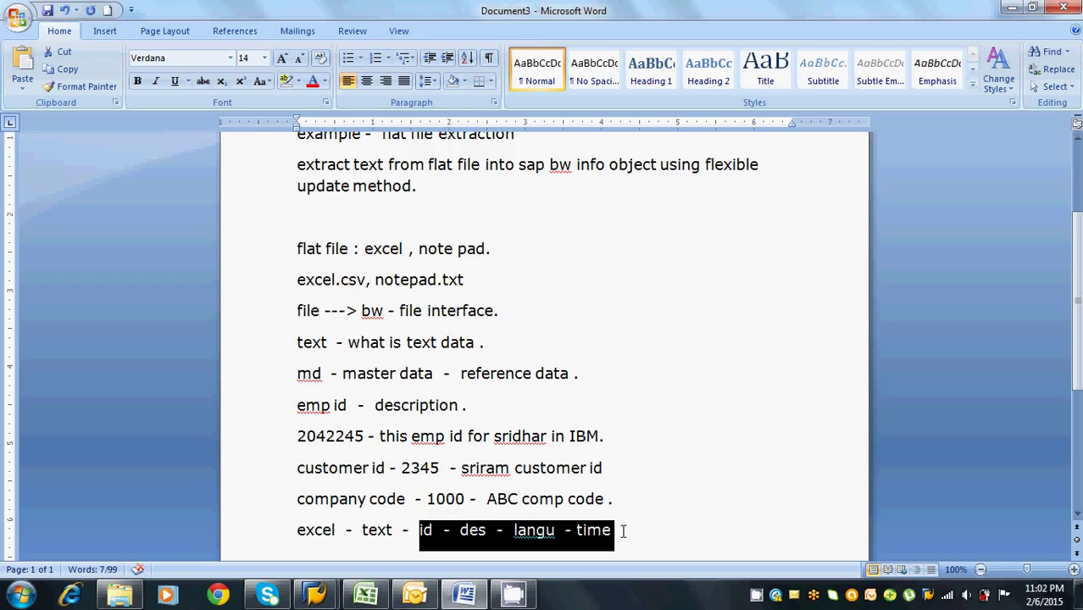
Add the line "MD - IO" below the excel line, leaving a blank line between them
click(623, 531)
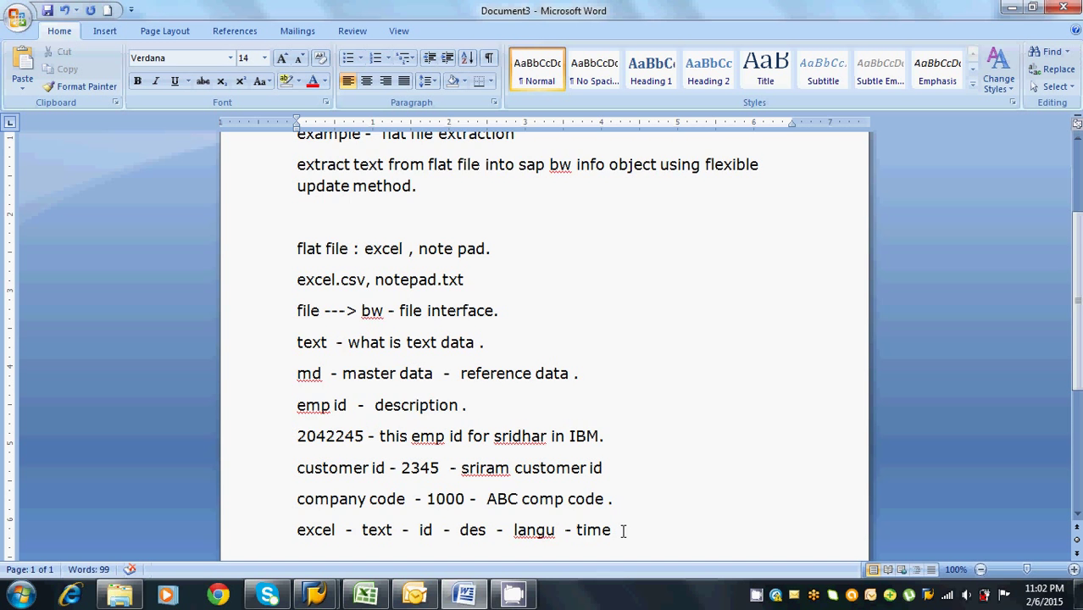
scroll(623, 532, down, 1)
key(Return)
key(Return)
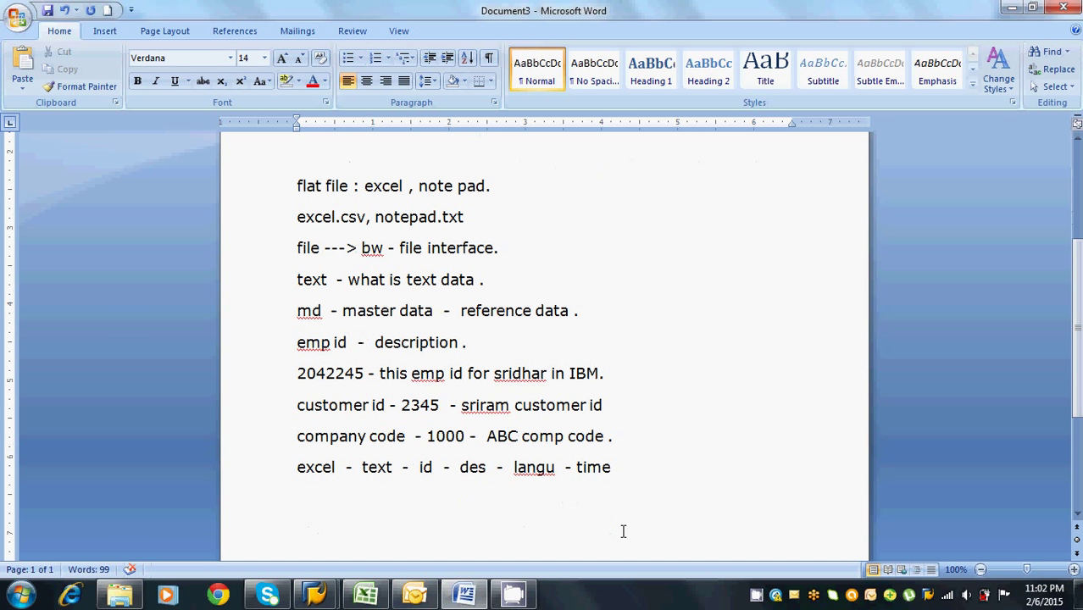
text(MD - IO)
key(Return)
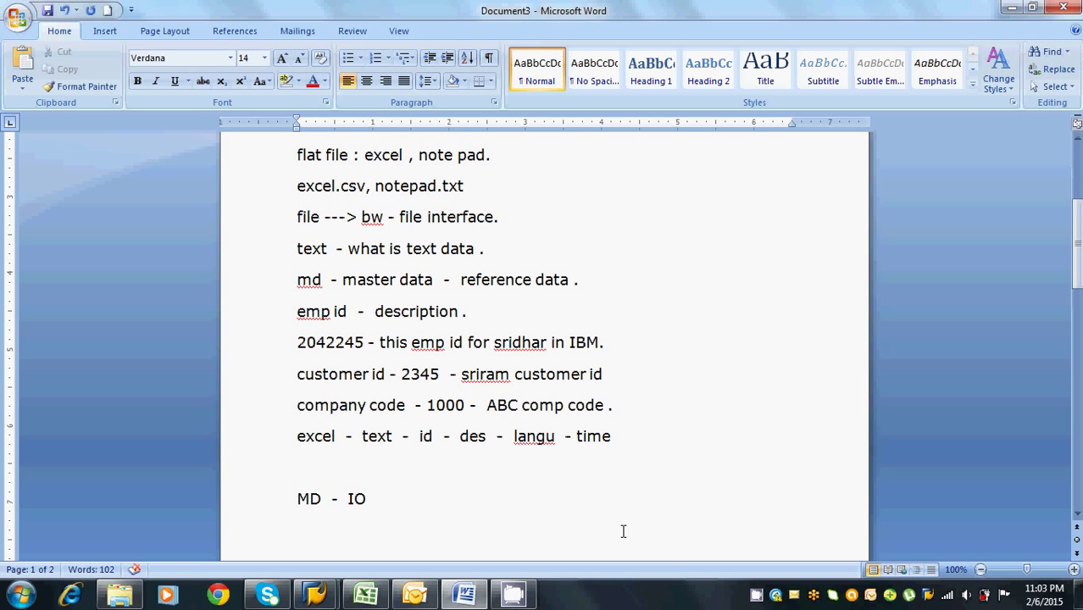
Begin a new line below "MD - IO" with the text "emp id - descriptive --->"
key(Return)
text(em)
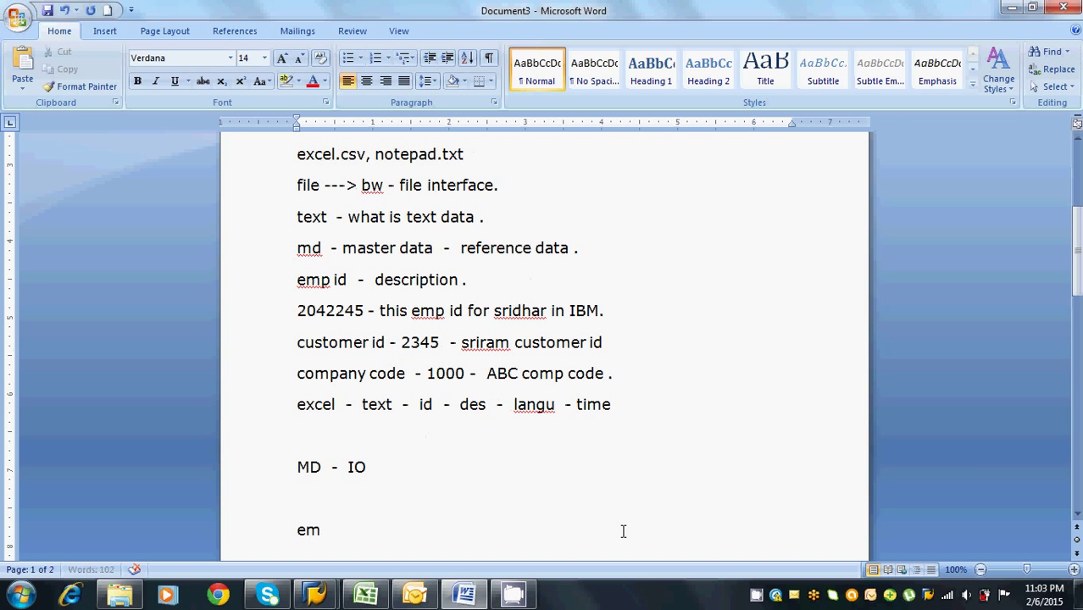
text(p id text)
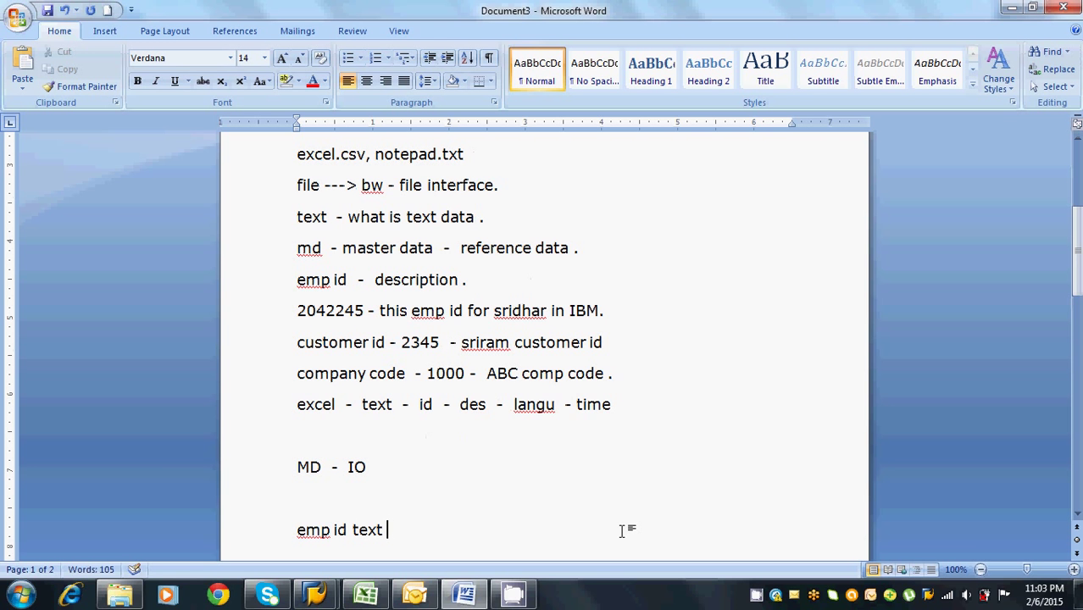
key(BackSpace)
key(BackSpace)
key(BackSpace)
key(BackSpace)
key(BackSpace)
text(-  descr)
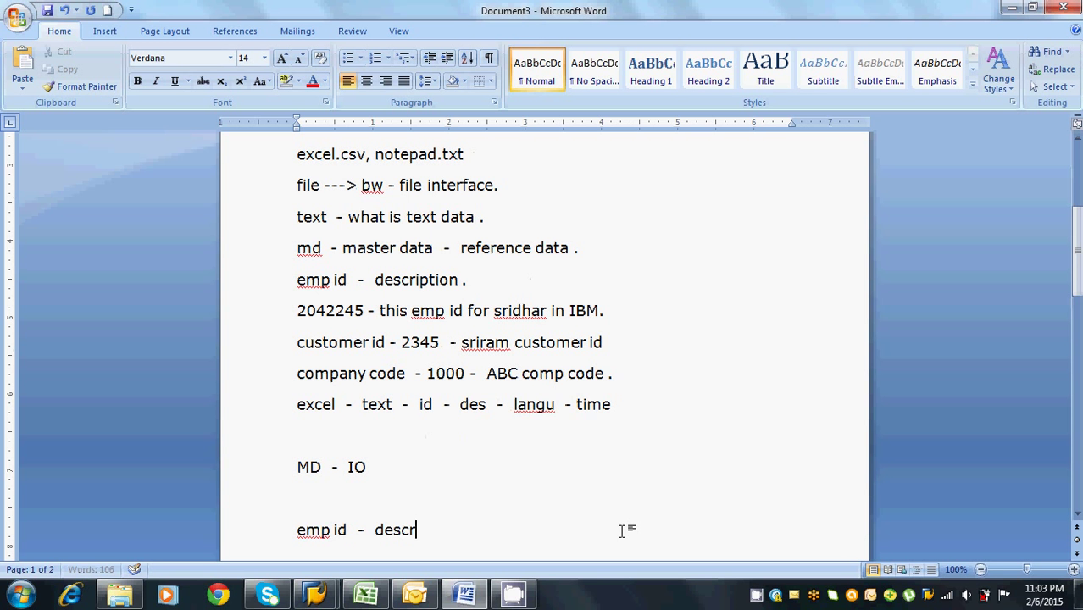
text(iptive  ---> )
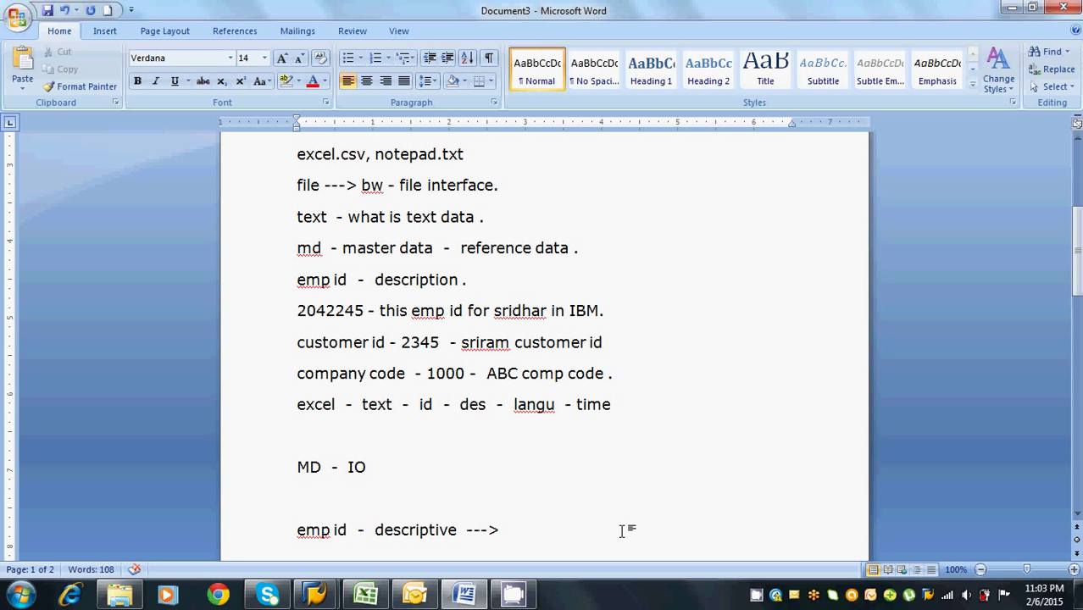
Complete the emp id line with "BW - IO employee - description." and add blank lines below it
text( BW  -  IO)
text(employ)
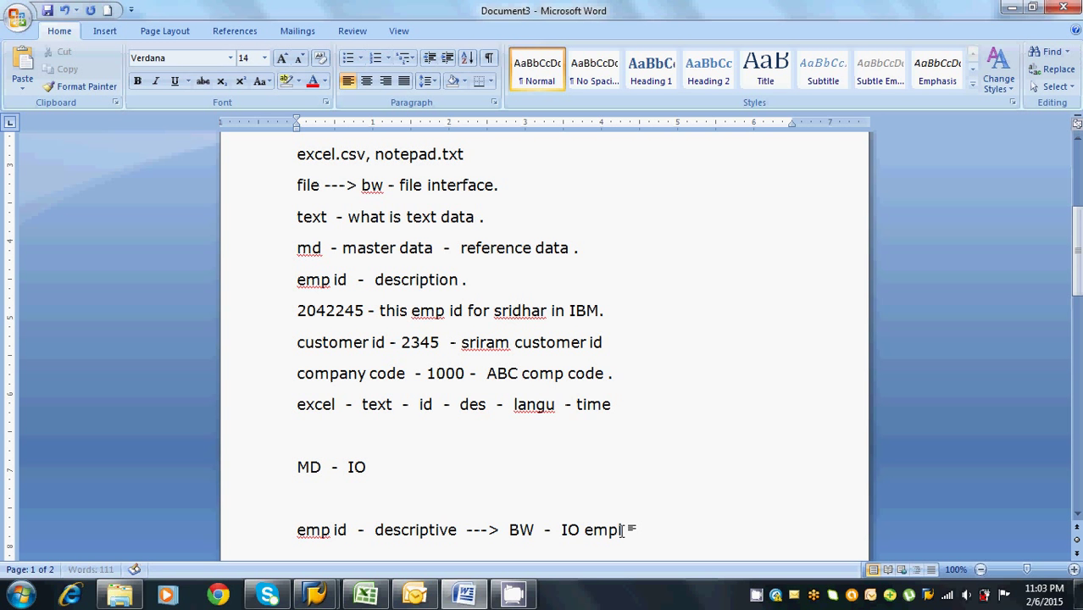
text(ee  -  desci)
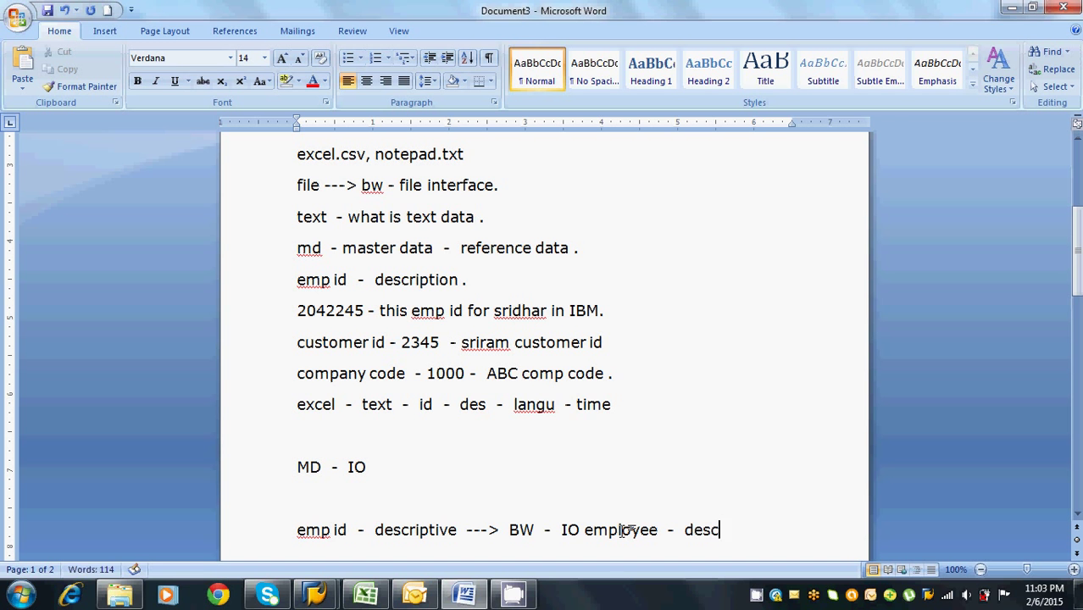
key(BackSpace)
text(ription.)
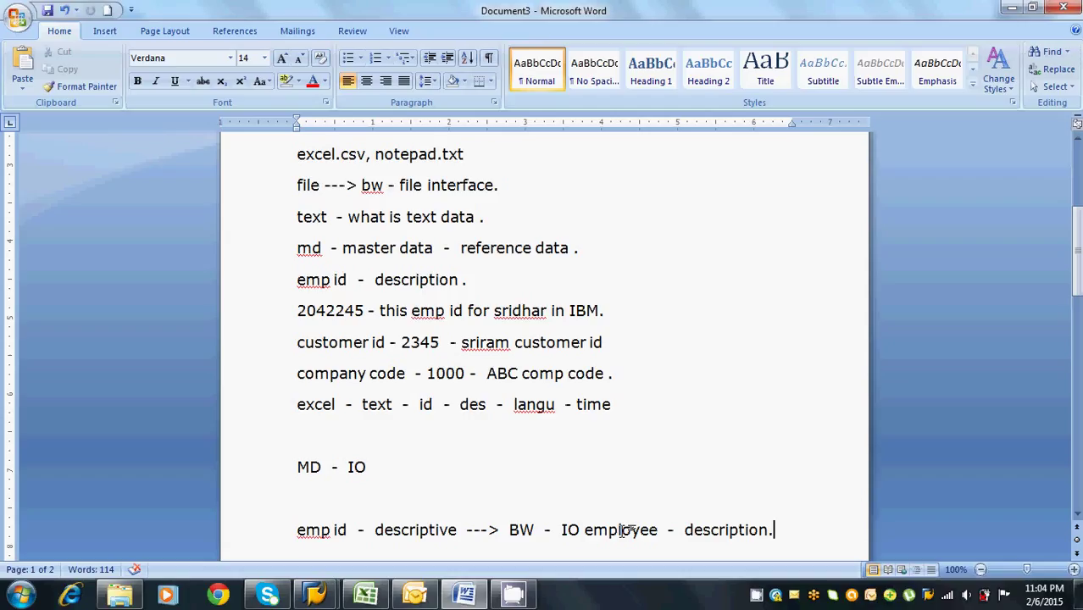
key(Return)
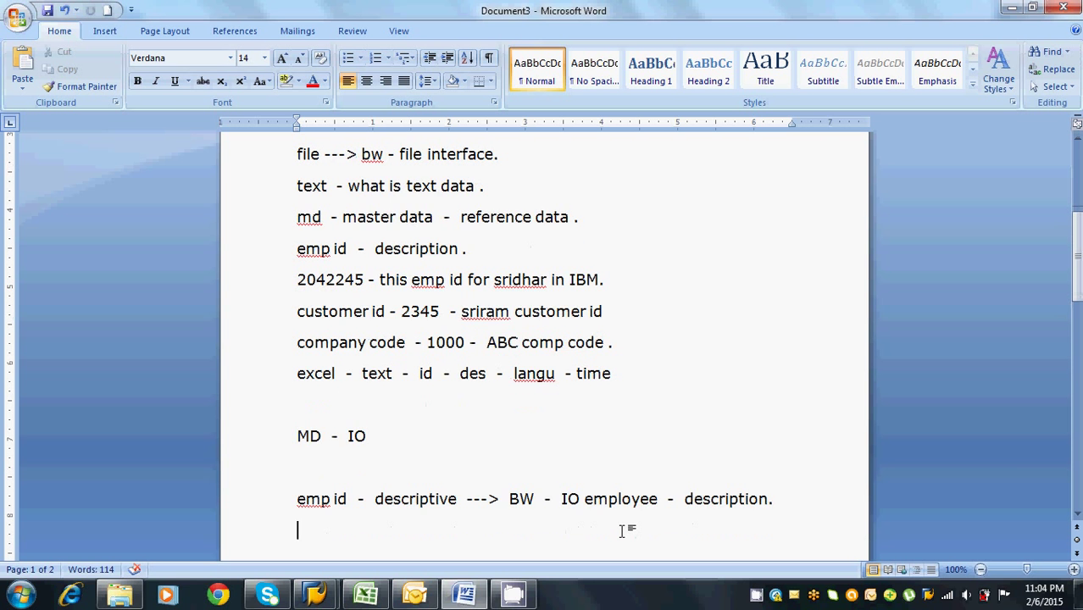
key(Return)
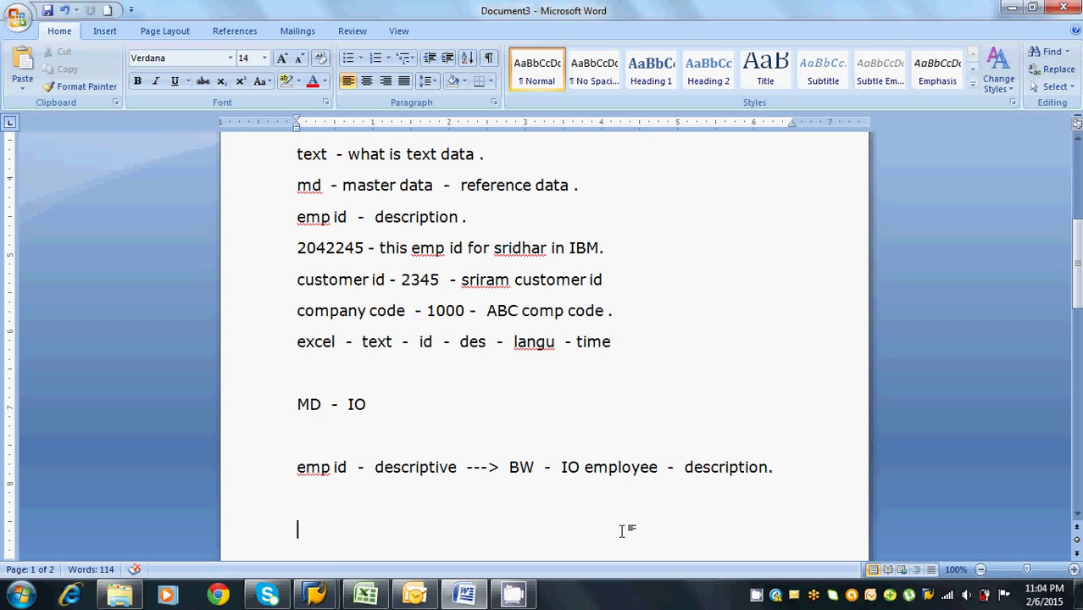
Highlight "extract text" and then "from flat file" in the extraction statement near the document's beginning
drag(1077, 263, 1076, 186)
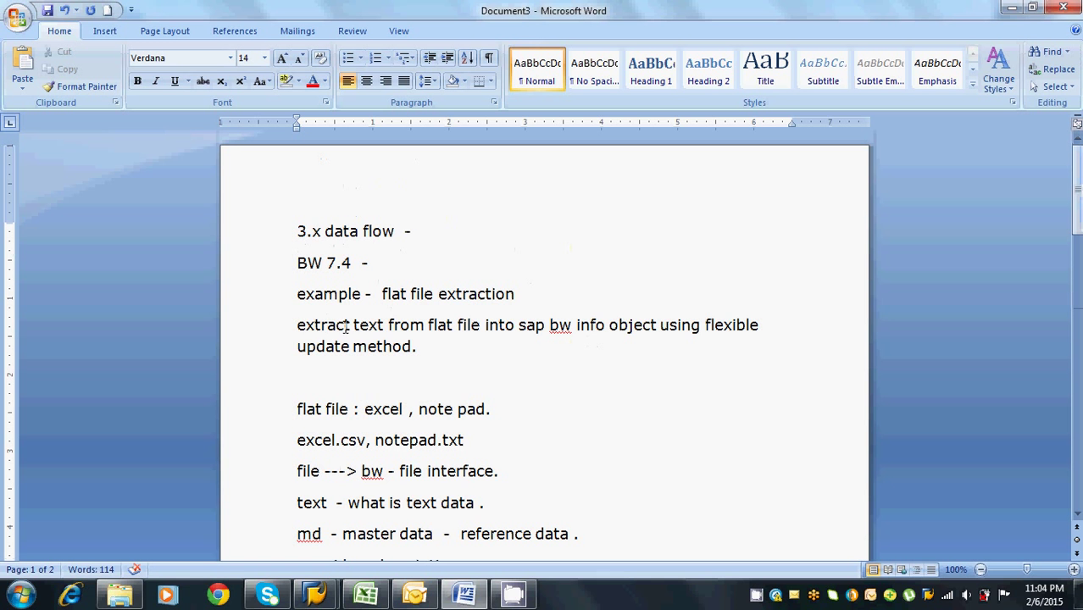
drag(297, 325, 377, 328)
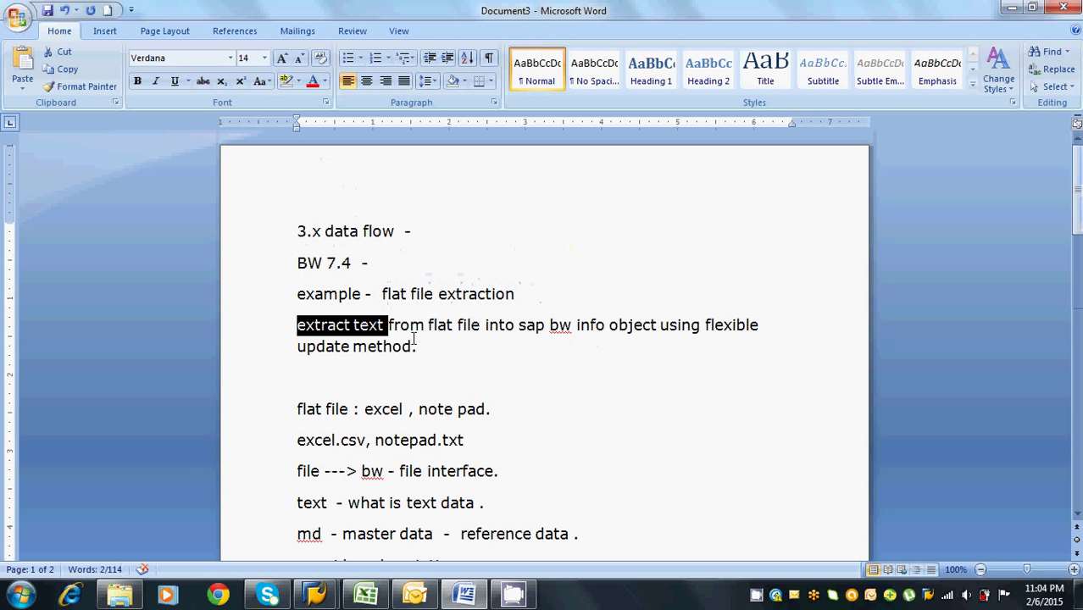
drag(424, 326, 467, 328)
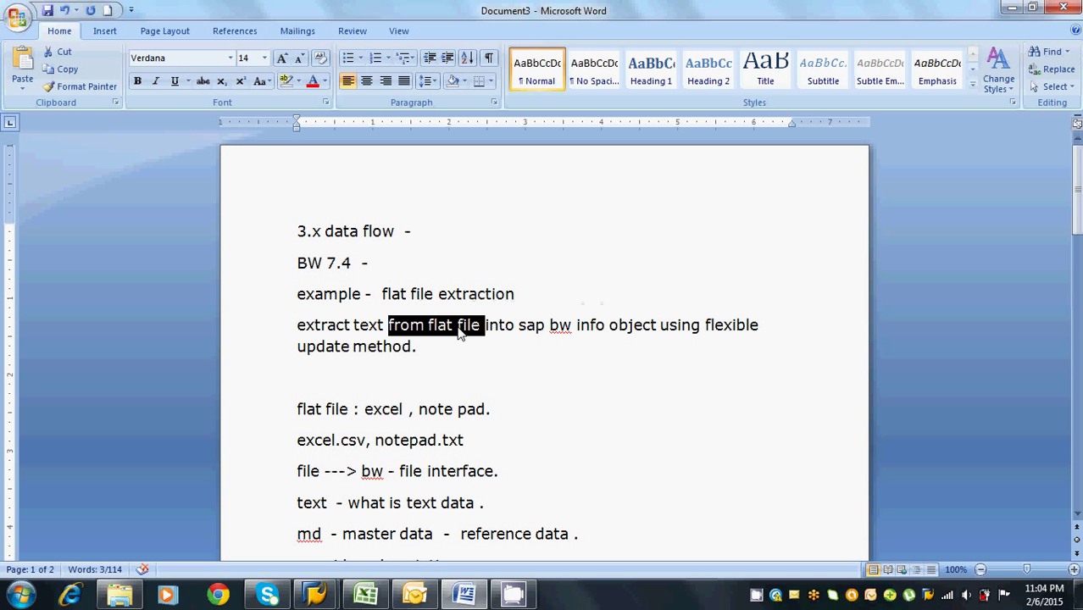
Add the line "flat file - excel - source system" directly below the extraction statement
click(332, 382)
text(fl)
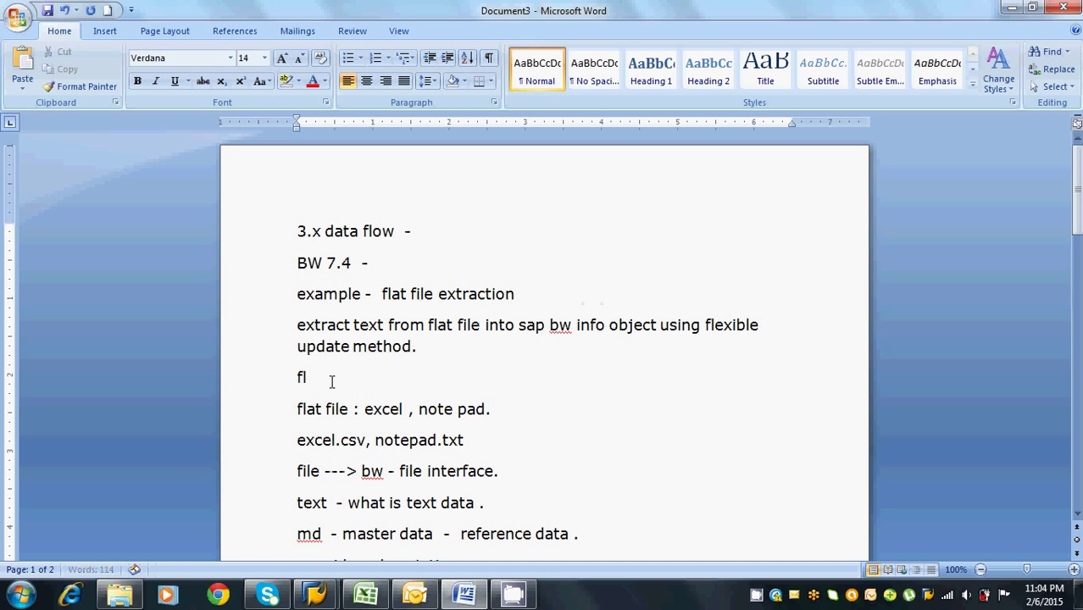
text(at file  -  excel  - sour)
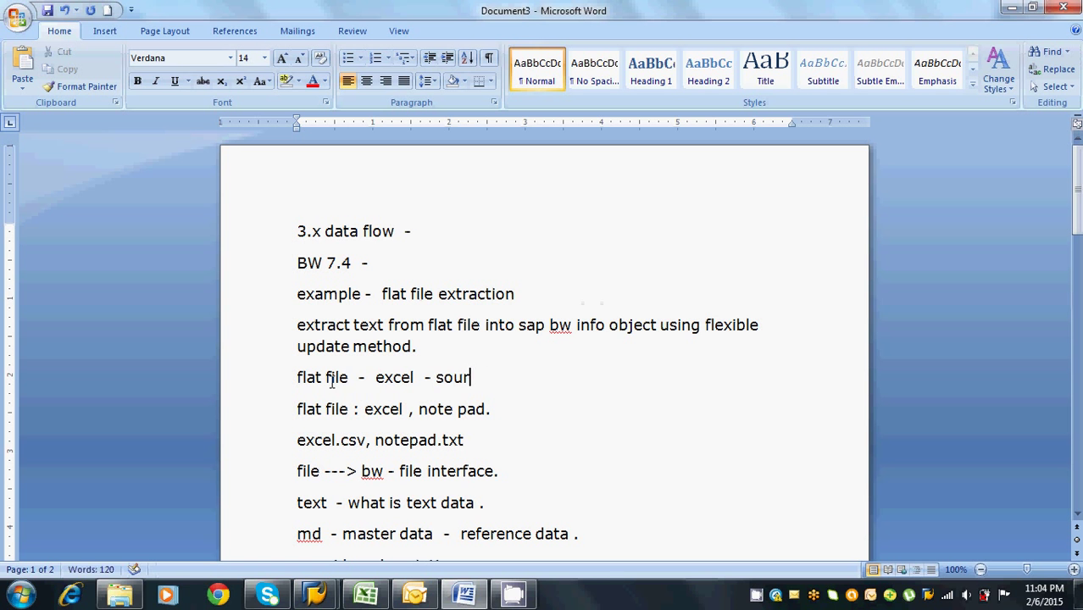
text(ce syst)
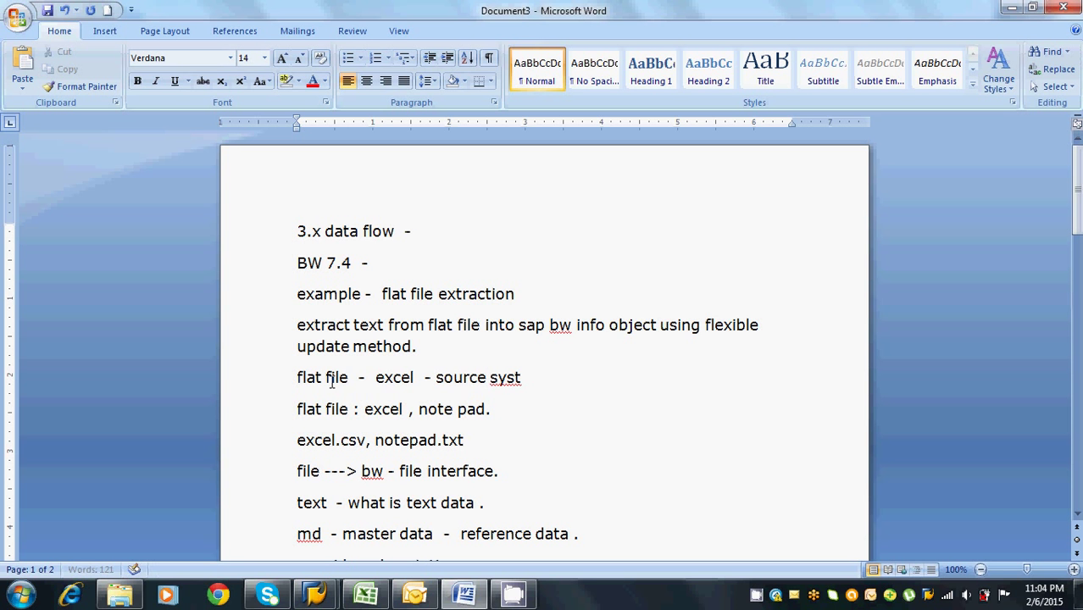
click(330, 377)
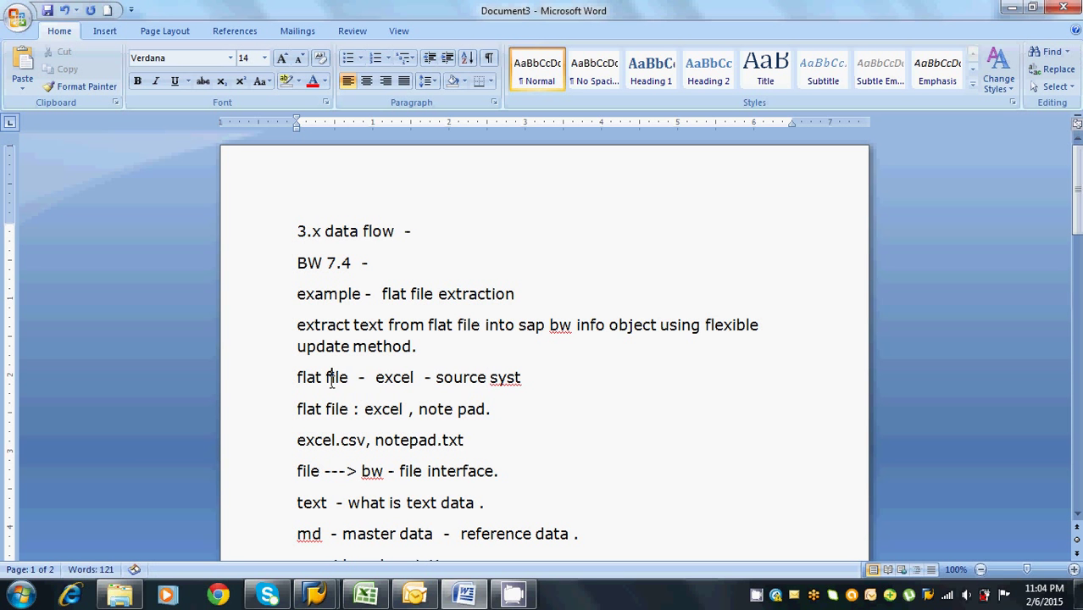
click(525, 377)
text(em)
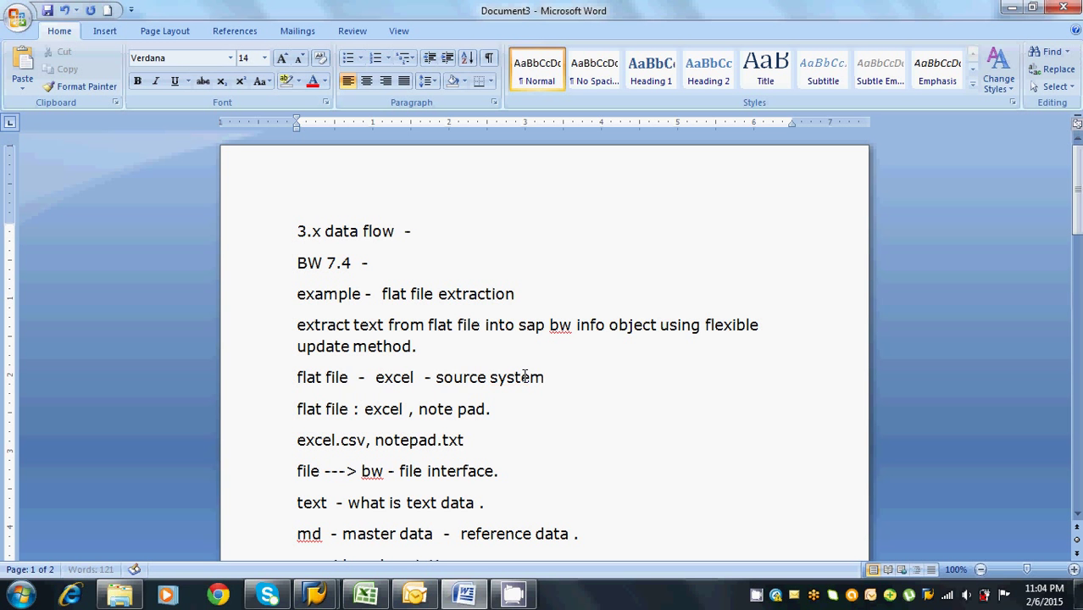
Add the lines "interface - file interface" and "bw - target system" below the source system line
key(Return)
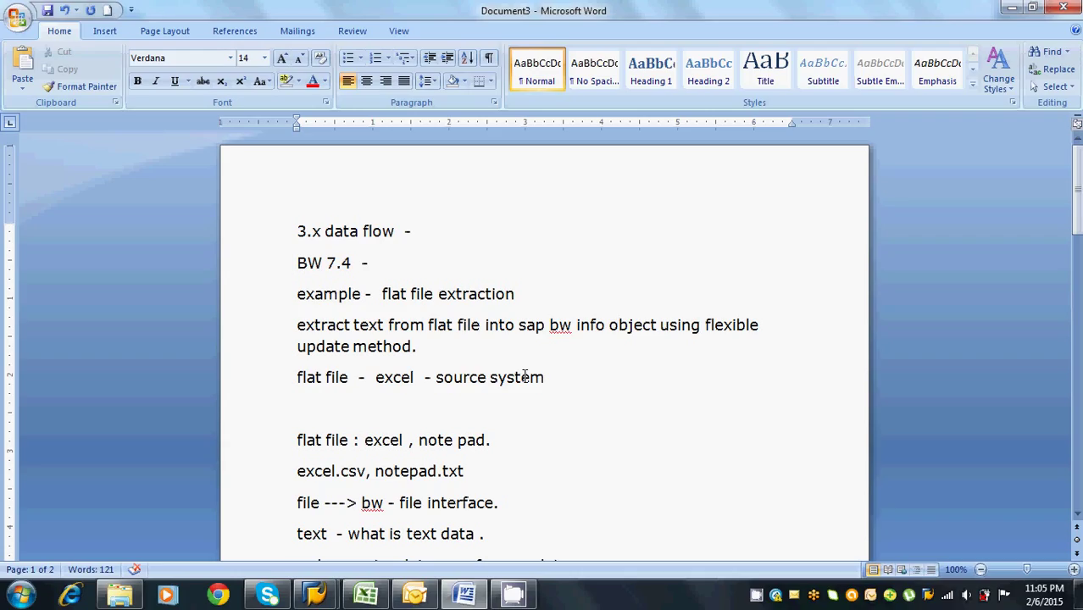
text(interface  - )
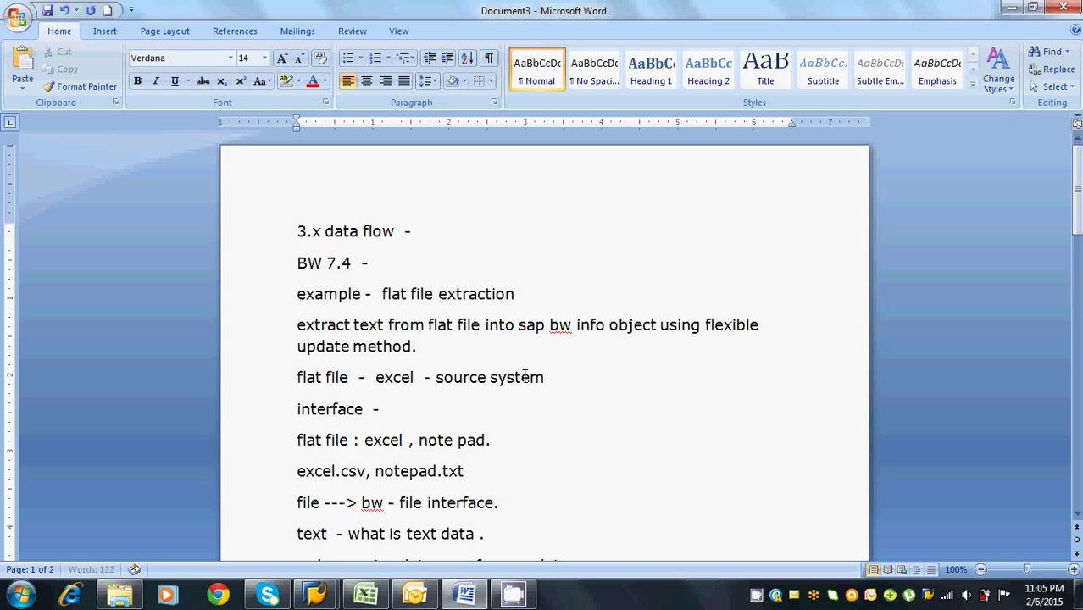
text( file)
text( interface)
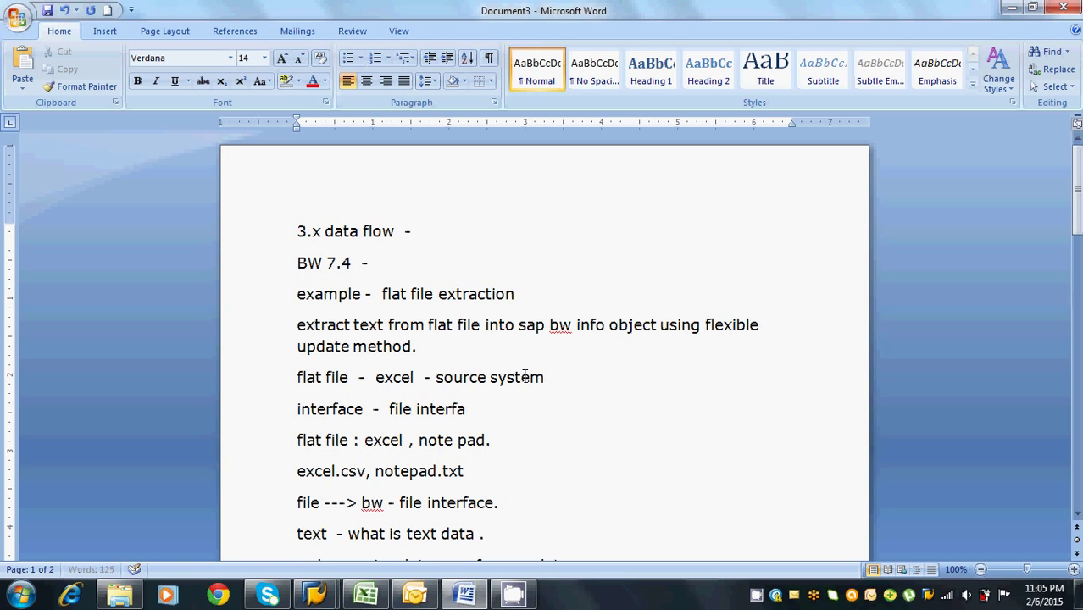
key(Return)
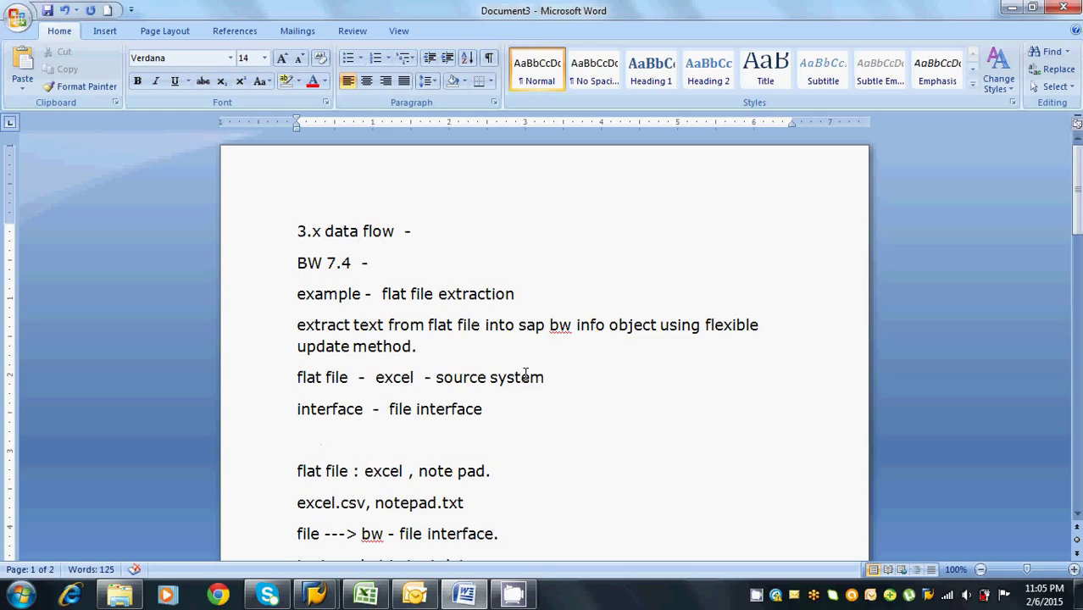
text(bw  -  targe)
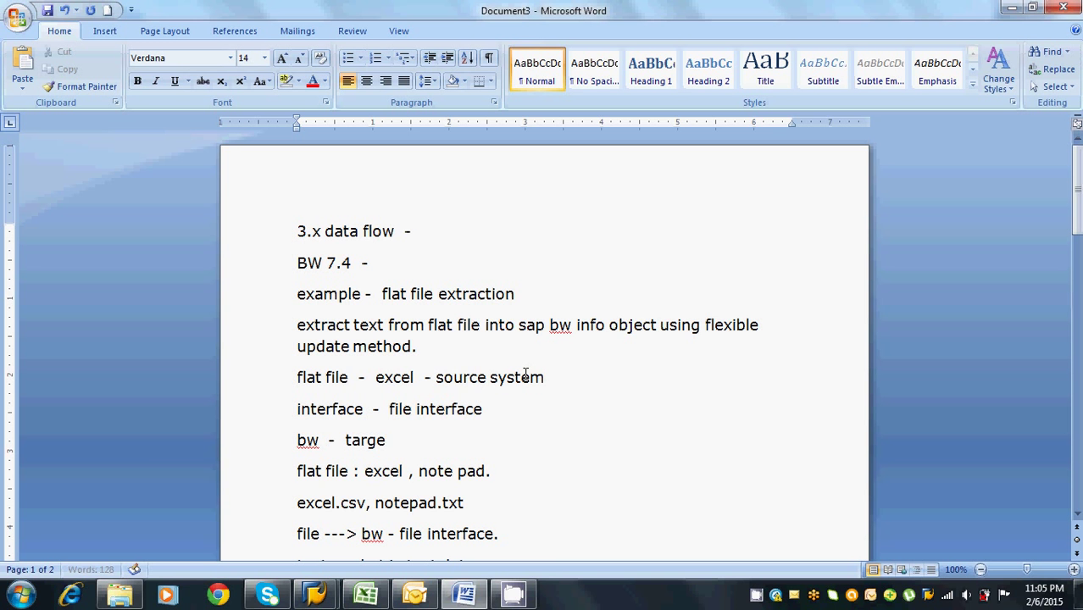
text(t system)
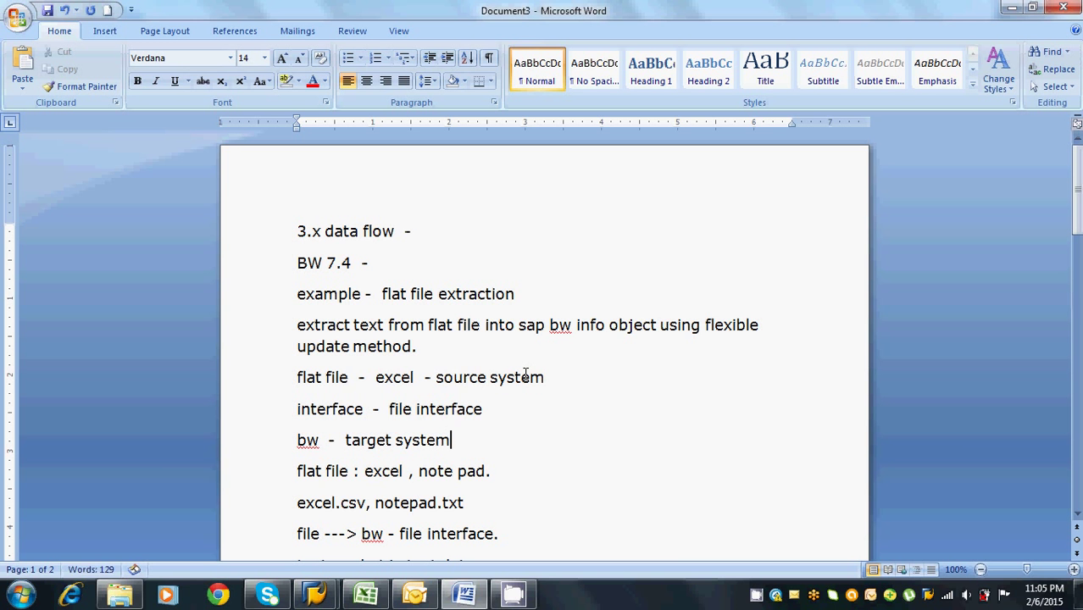
Add the line "text - text data source" below the target system line and highlight the full extraction statement
key(Return)
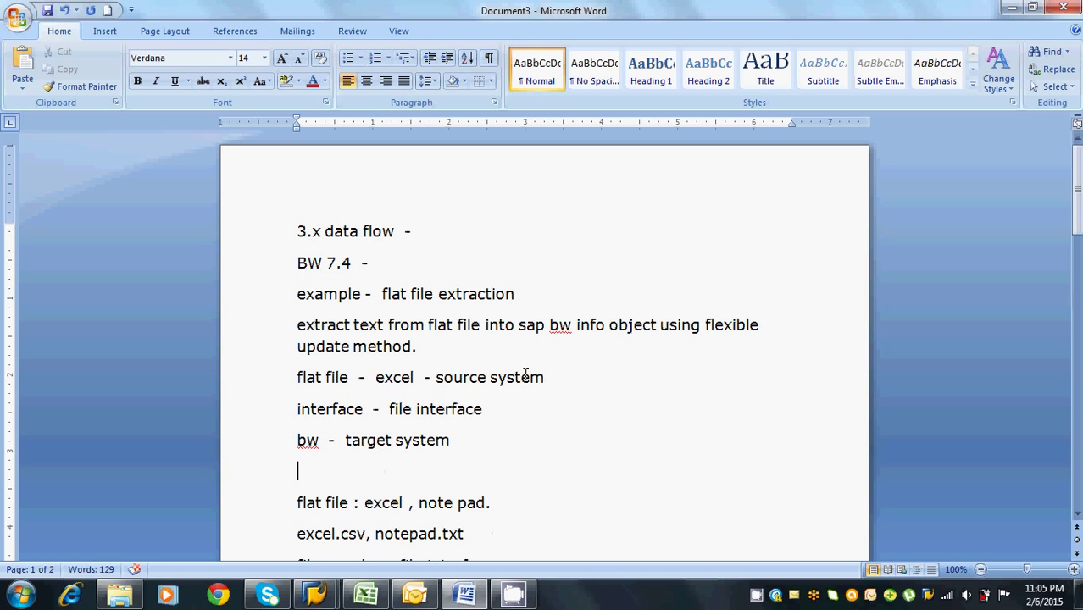
key(Return)
key(Up)
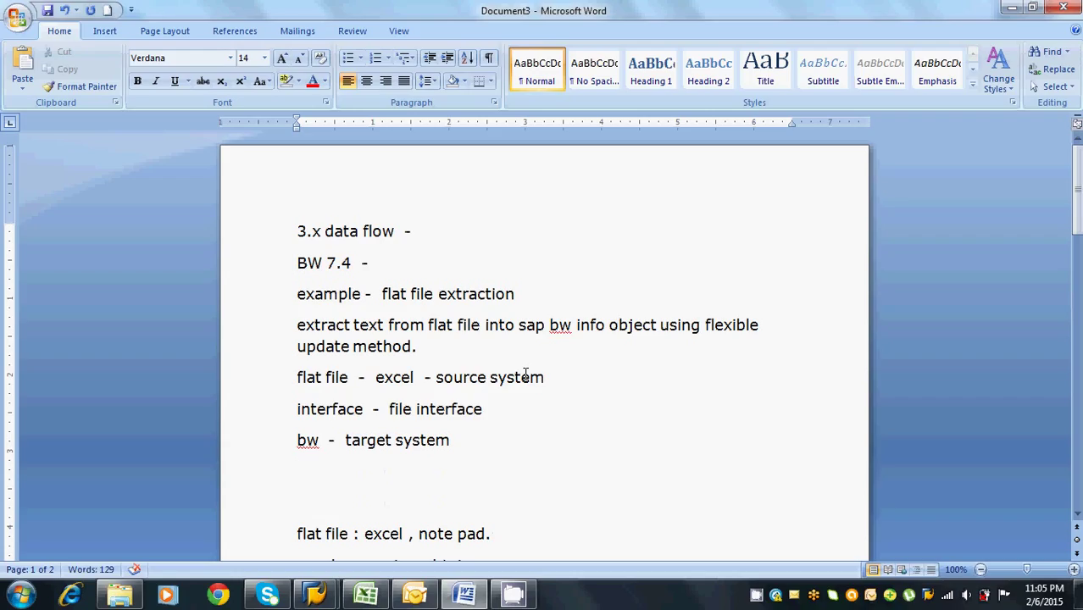
text(text  -)
text(text data source)
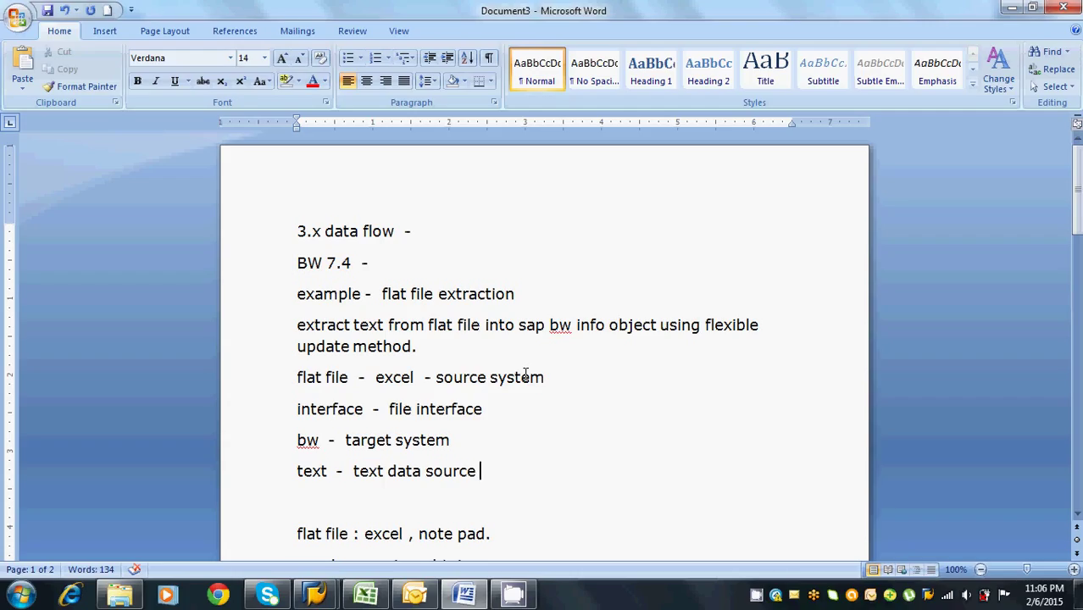
key(Return)
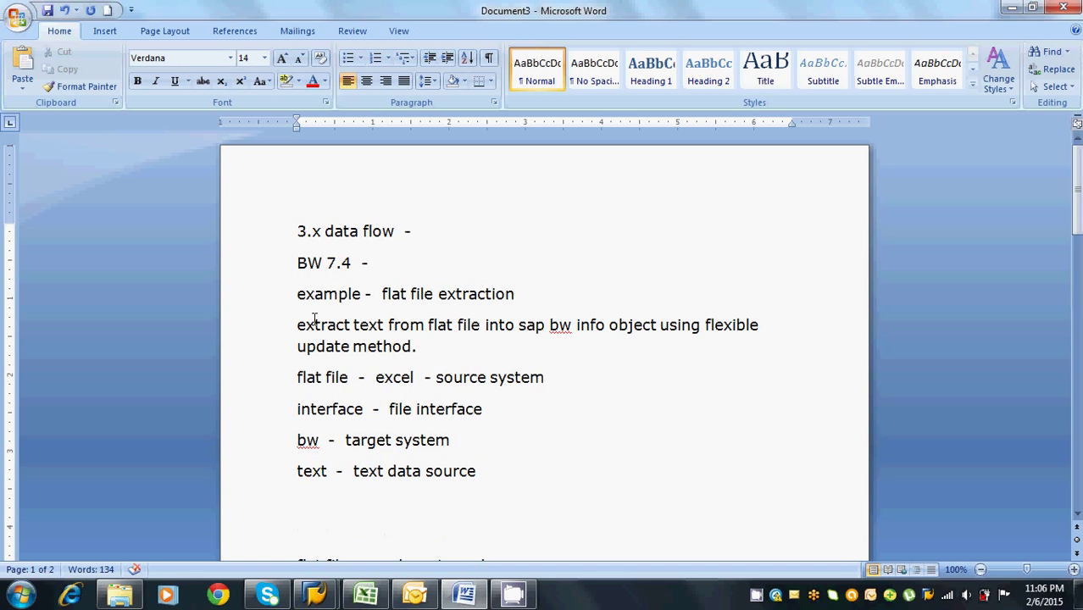
drag(297, 325, 419, 347)
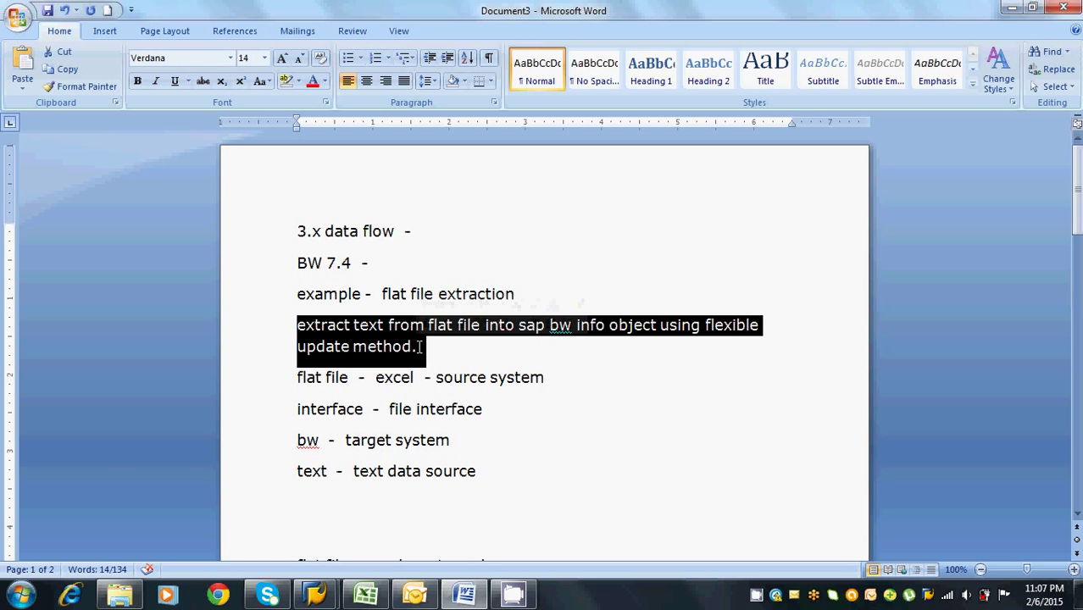
Add a line reading "object -" below the text data source line
click(494, 472)
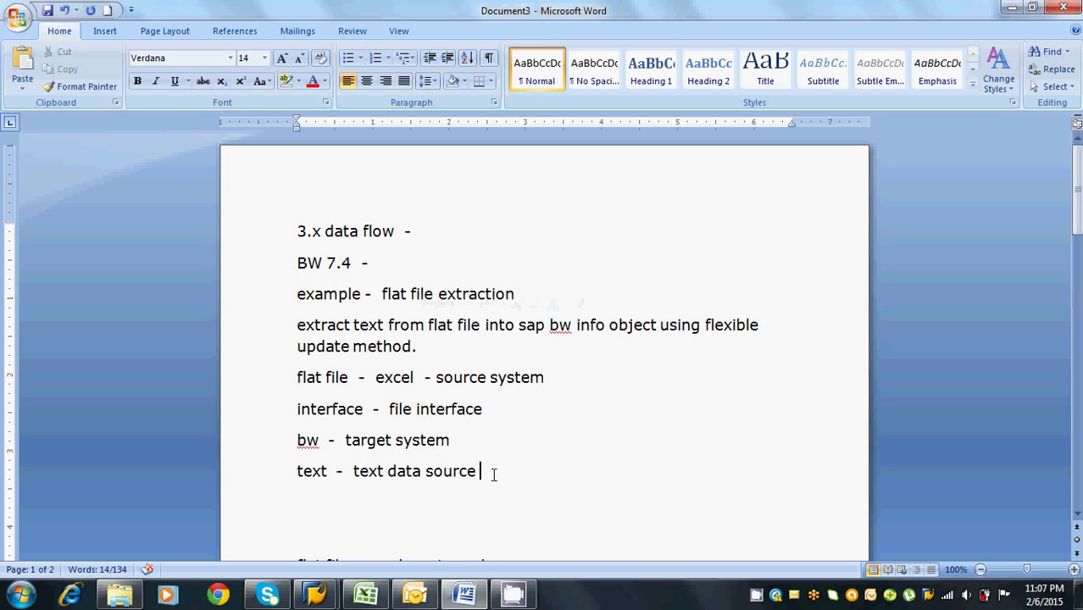
key(Return)
text(object)
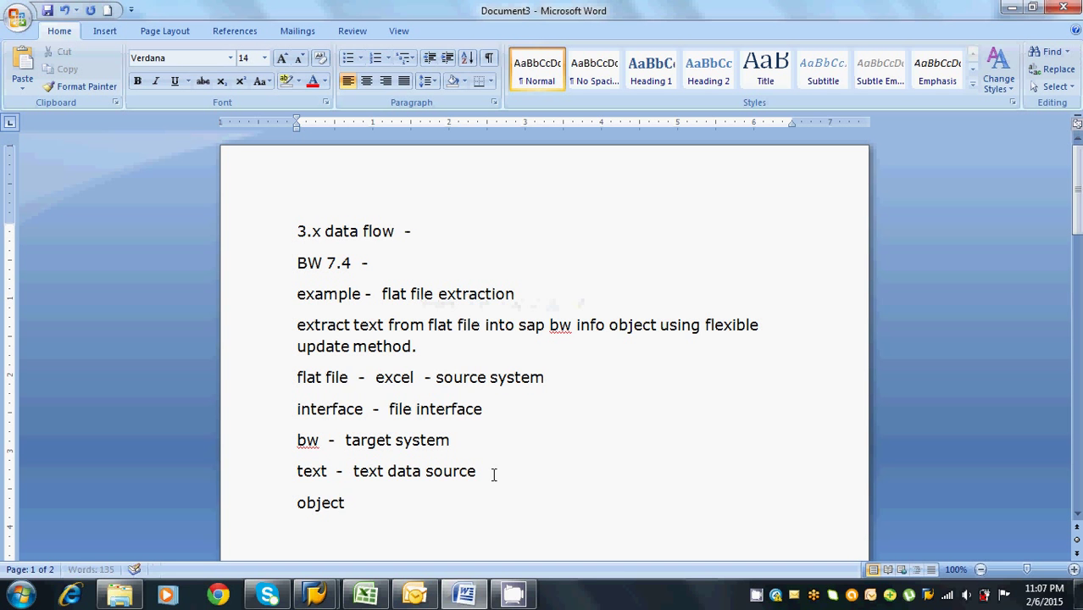
text(  -)
Insert "info" before "object -" so that the line reads "info object -"
key(Left)
key(Left)
key(Left)
key(Left)
key(Left)
key(Left)
key(Left)
key(Left)
key(Left)
key(Left)
click(494, 475)
text(info)
click(478, 472)
key(Return)
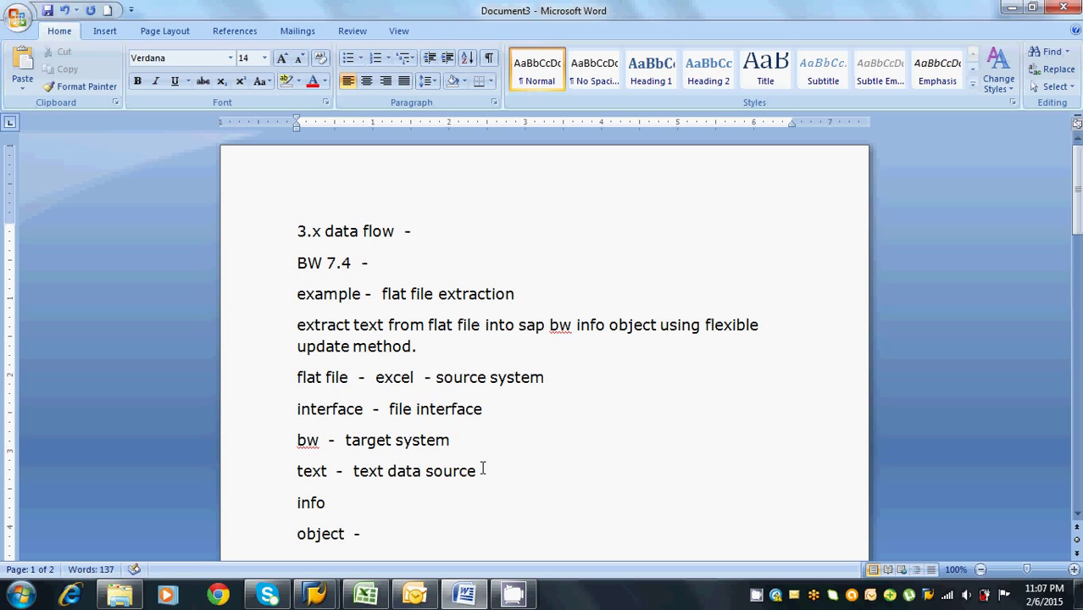
key(Down)
key(BackSpace)
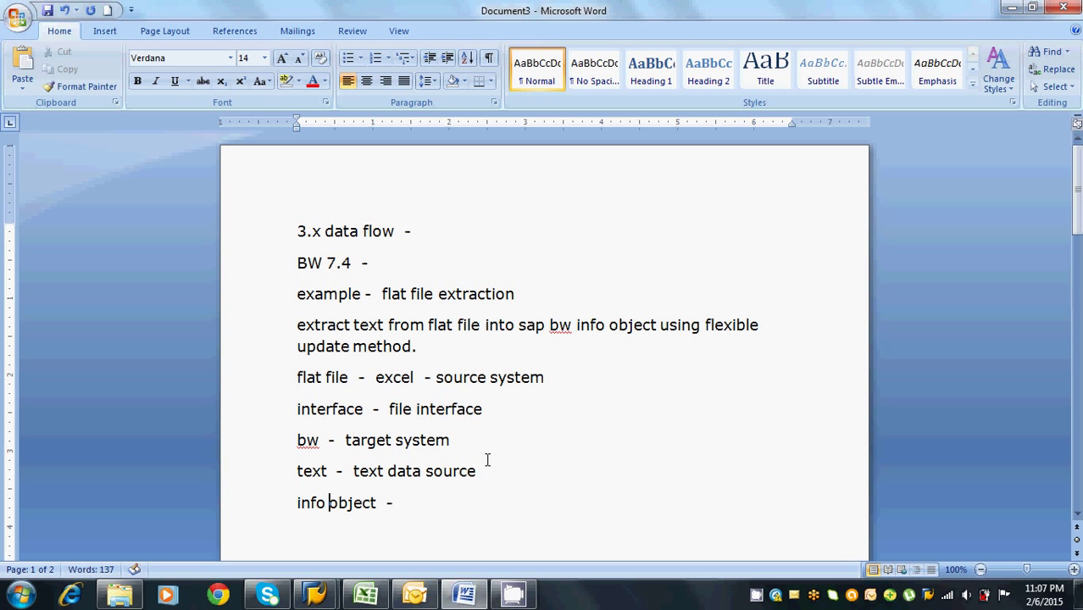
Complete the info object line with "data target" and highlight "info object", "flat file" and "text" in the extraction statement
click(407, 502)
text(data target)
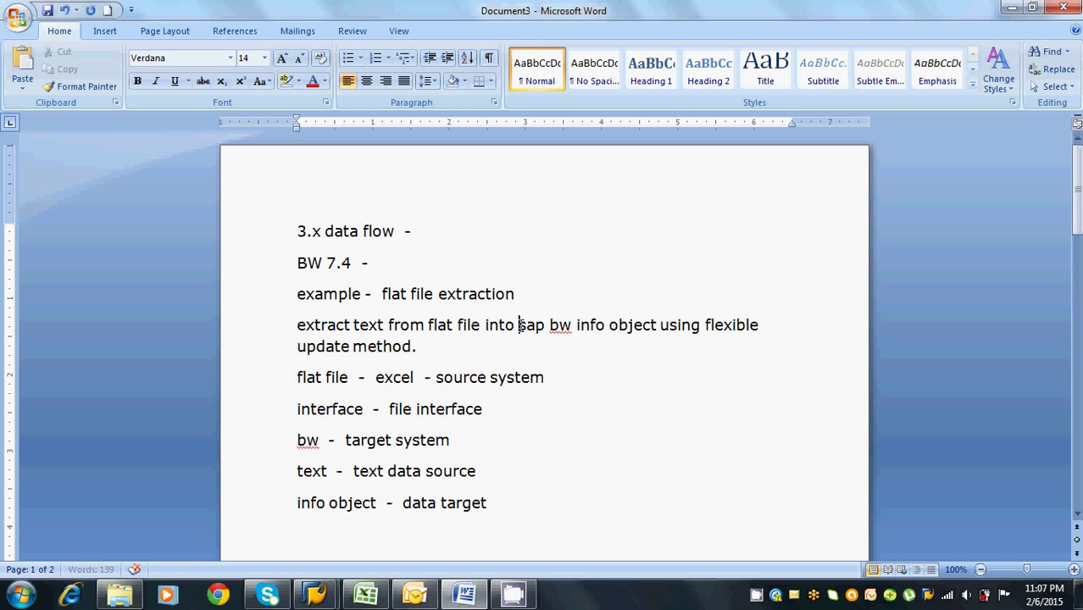
drag(519, 326, 644, 328)
click(583, 343)
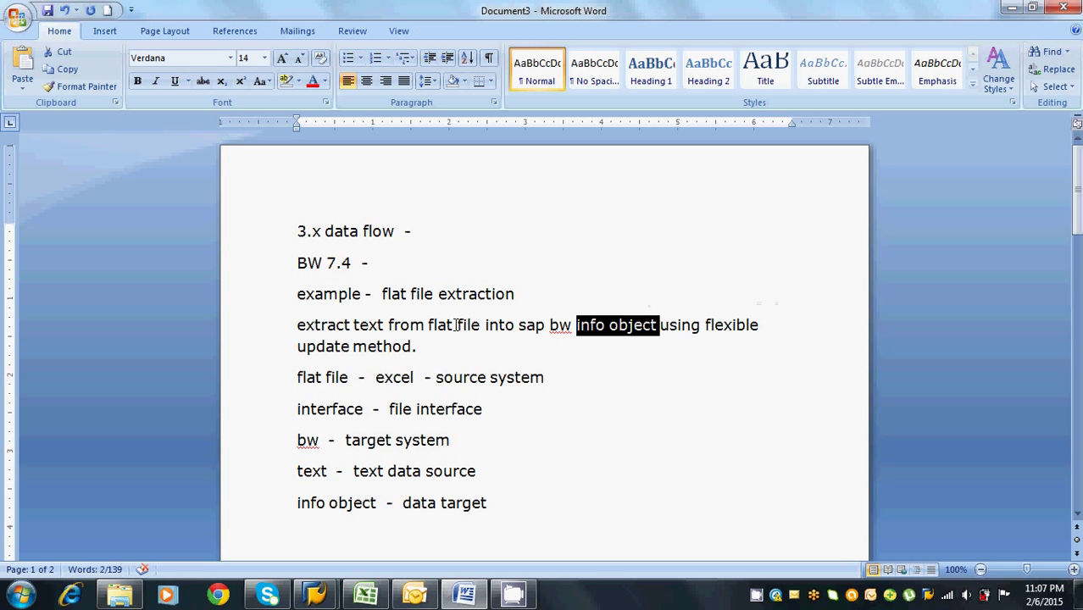
drag(429, 326, 468, 326)
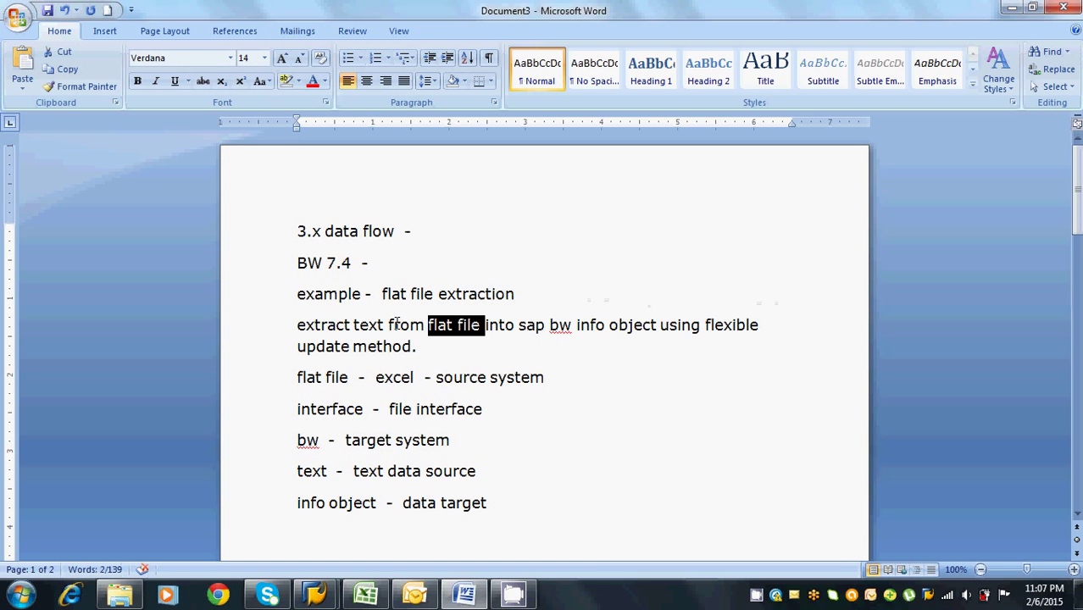
drag(355, 325, 387, 326)
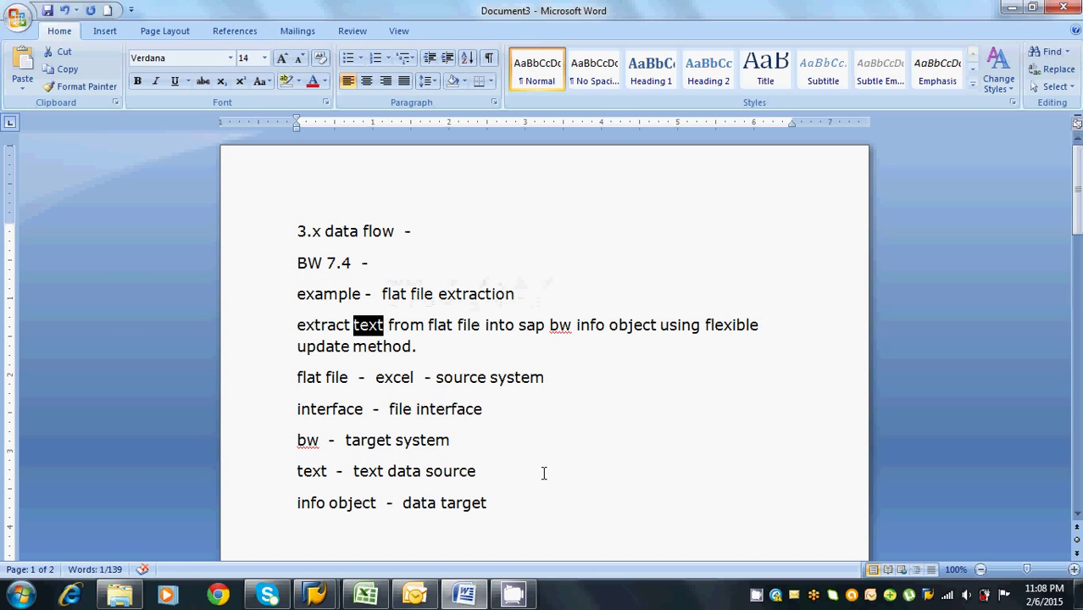
Add the line "flexible method - type of info source." below the info object line
click(509, 501)
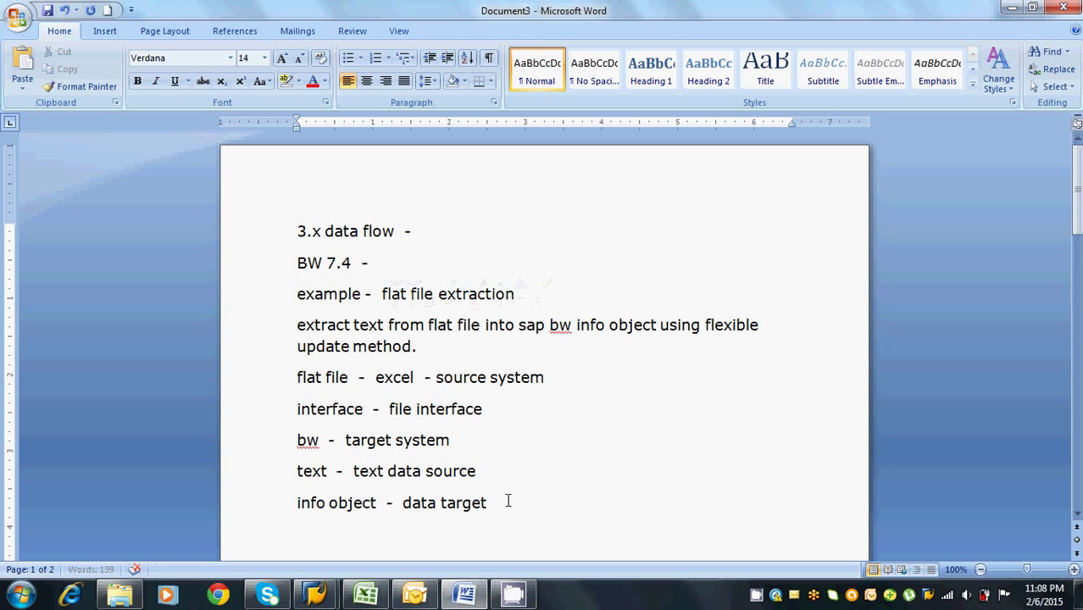
key(Return)
text(flexible metho)
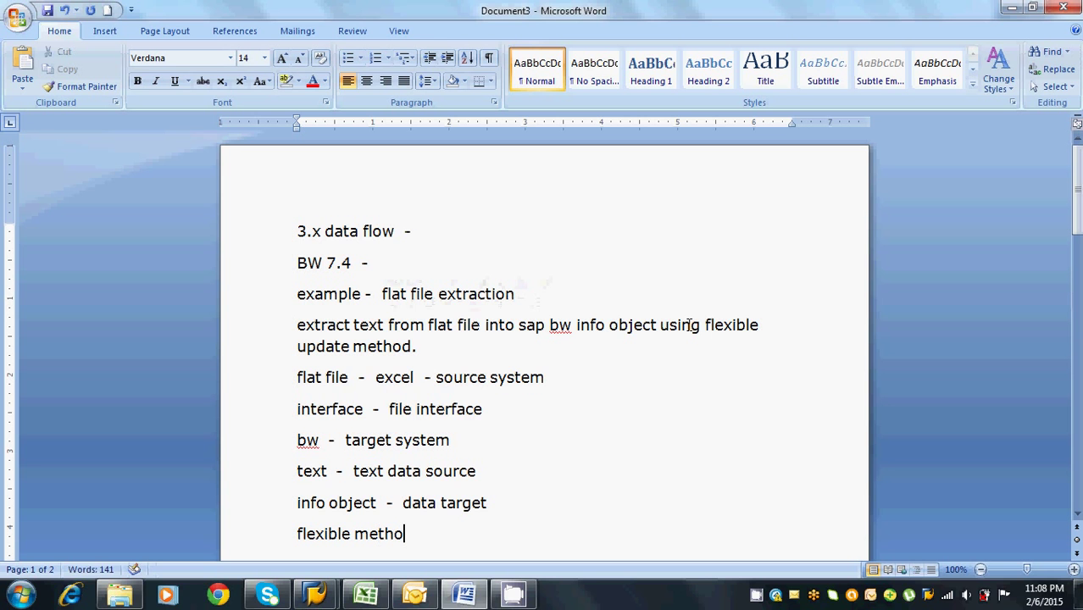
text(d -  type o)
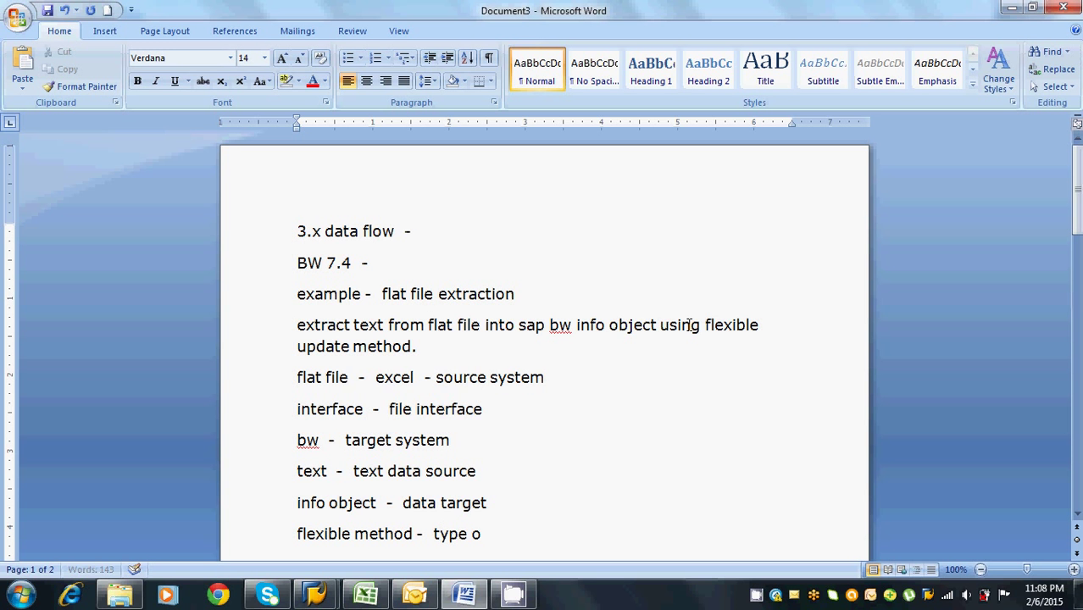
text(f info source)
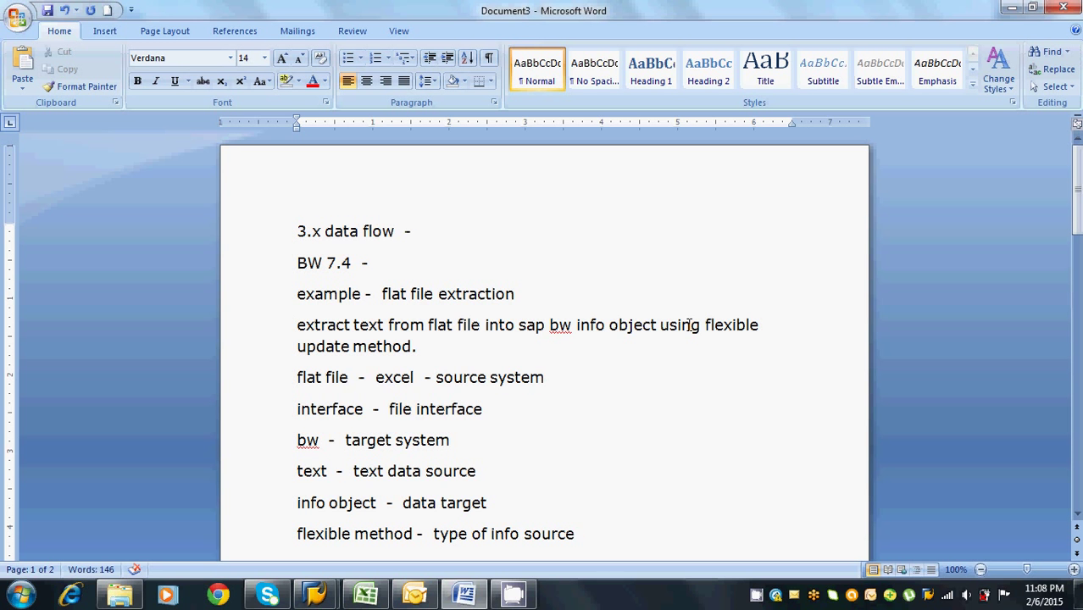
text(.)
key(Return)
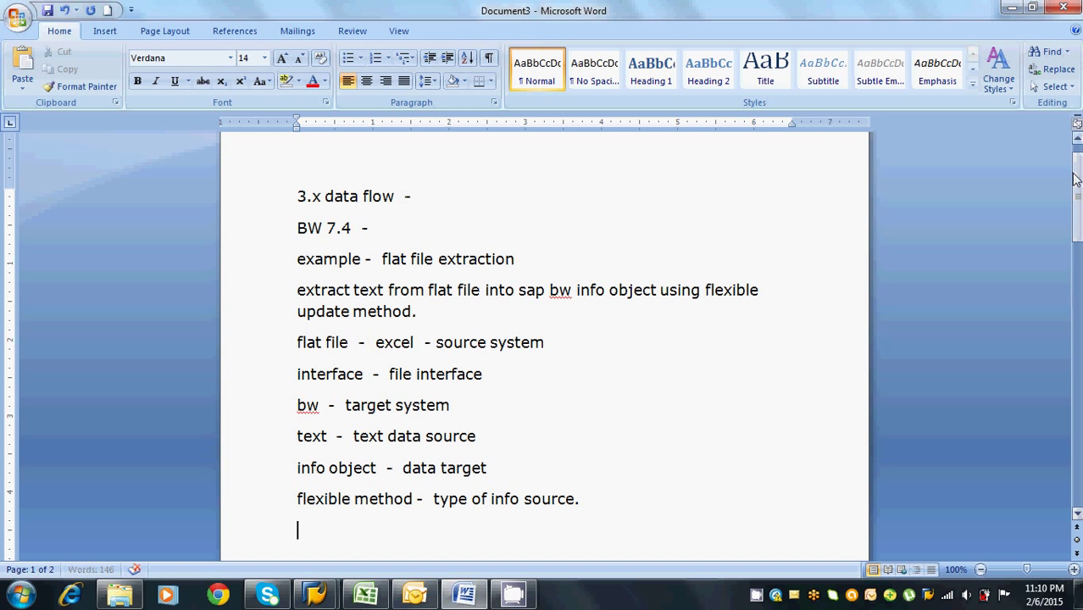
Switch to Excel and create a new blank workbook
drag(1078, 187, 1067, 416)
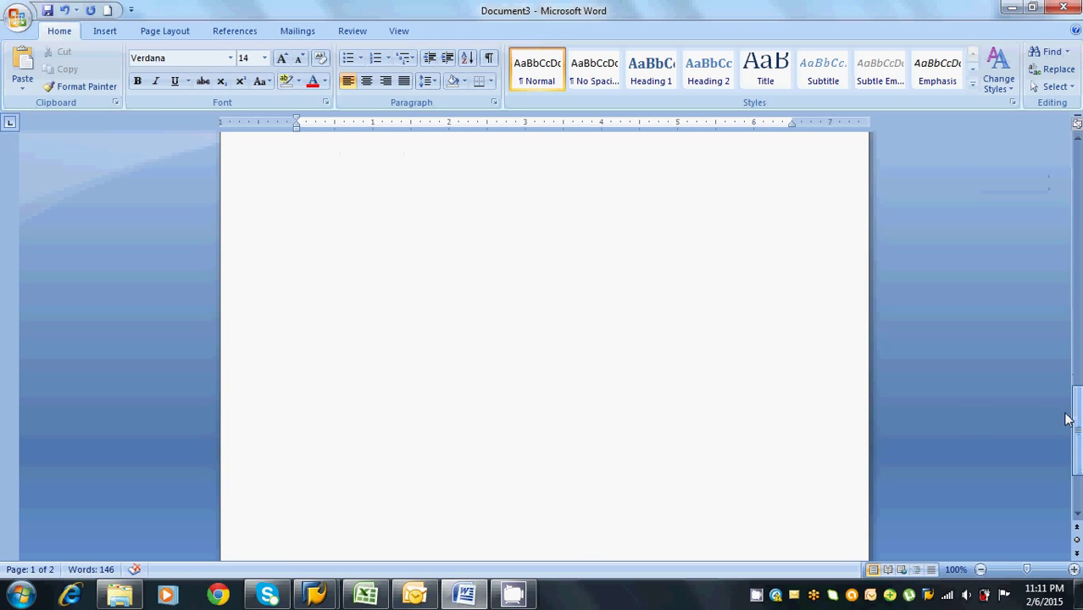
click(373, 597)
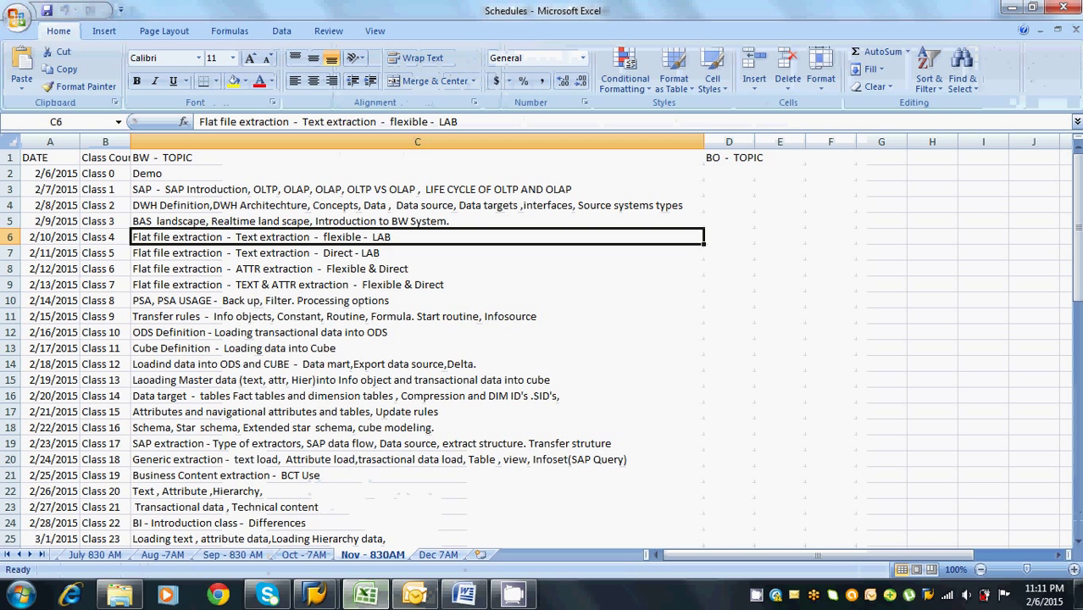
click(19, 595)
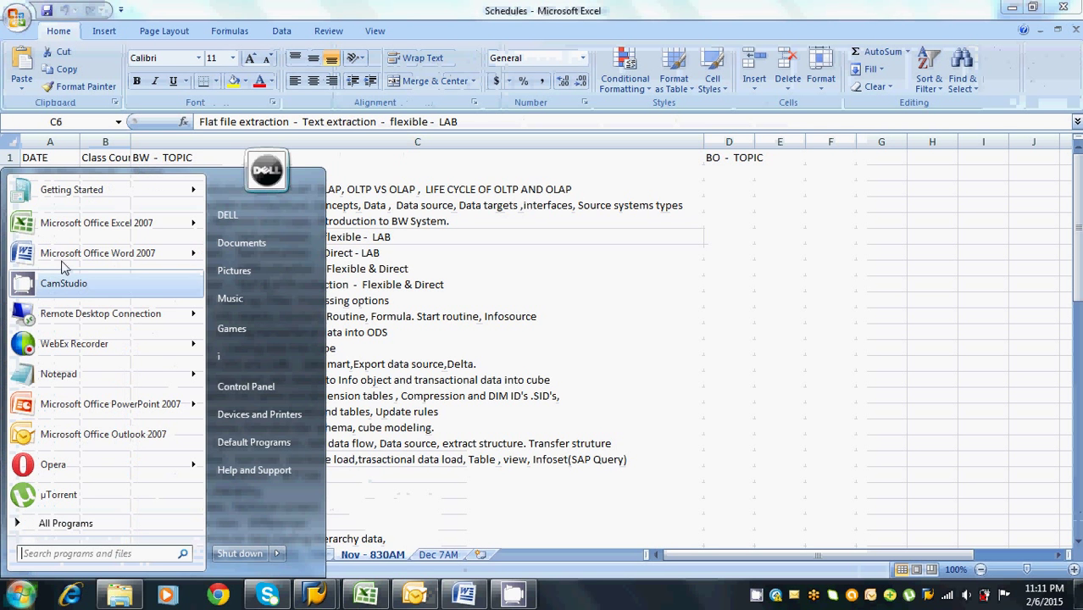
mouse_move(72, 236)
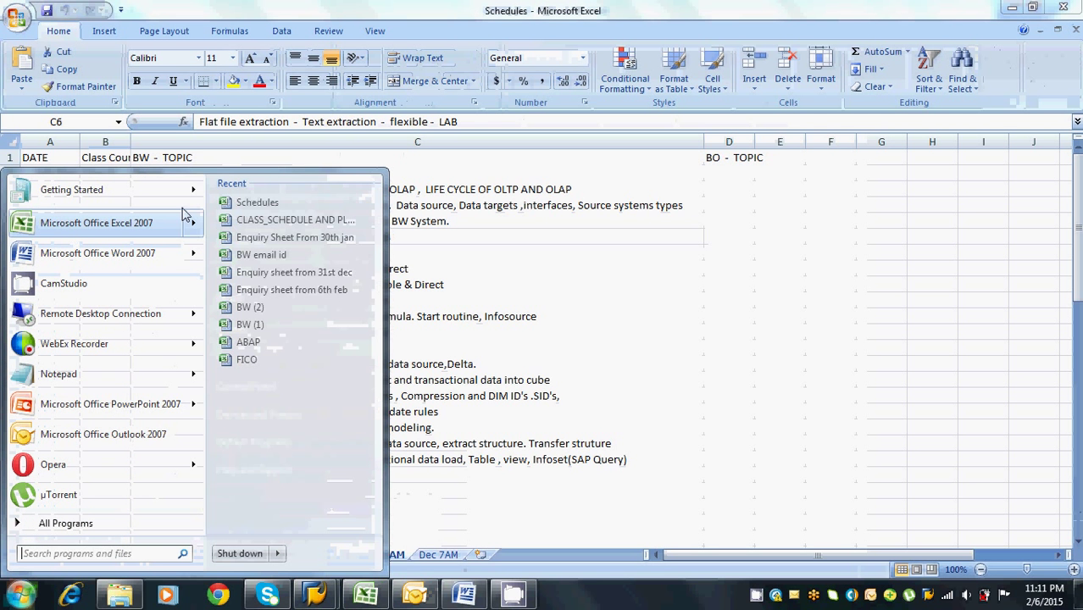
click(124, 223)
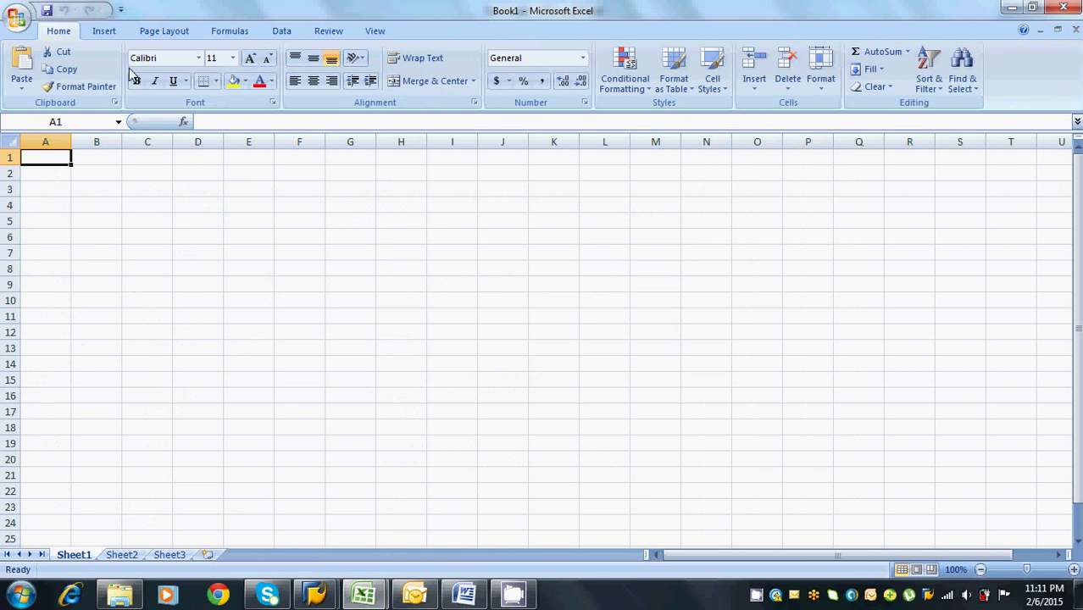
Enter the column headings "EMP ID" in cell D3 and "DESCRIPTION" in cell E3
click(107, 36)
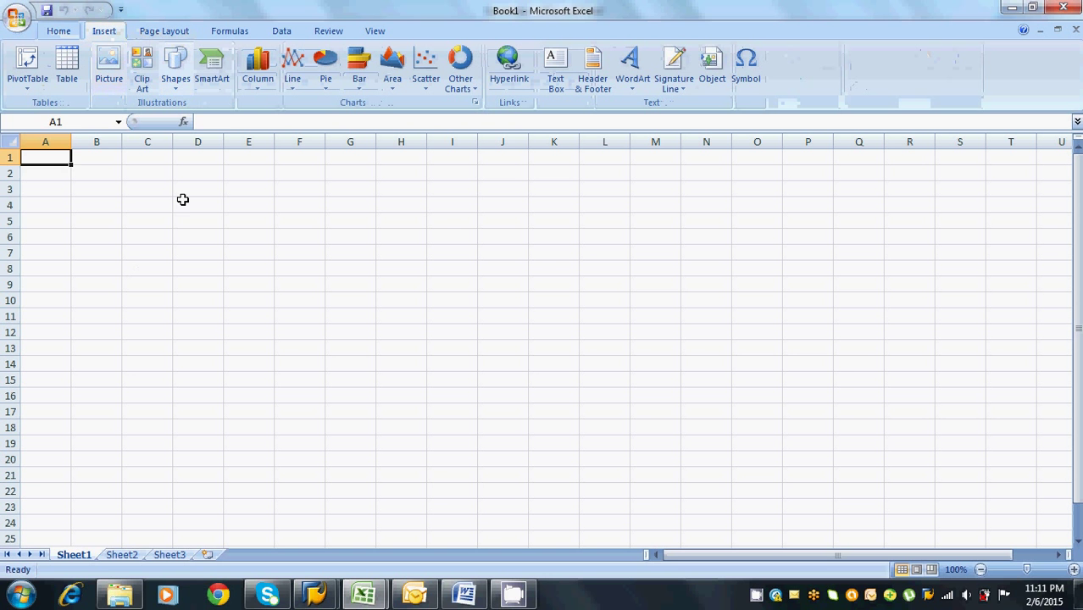
drag(190, 188, 224, 187)
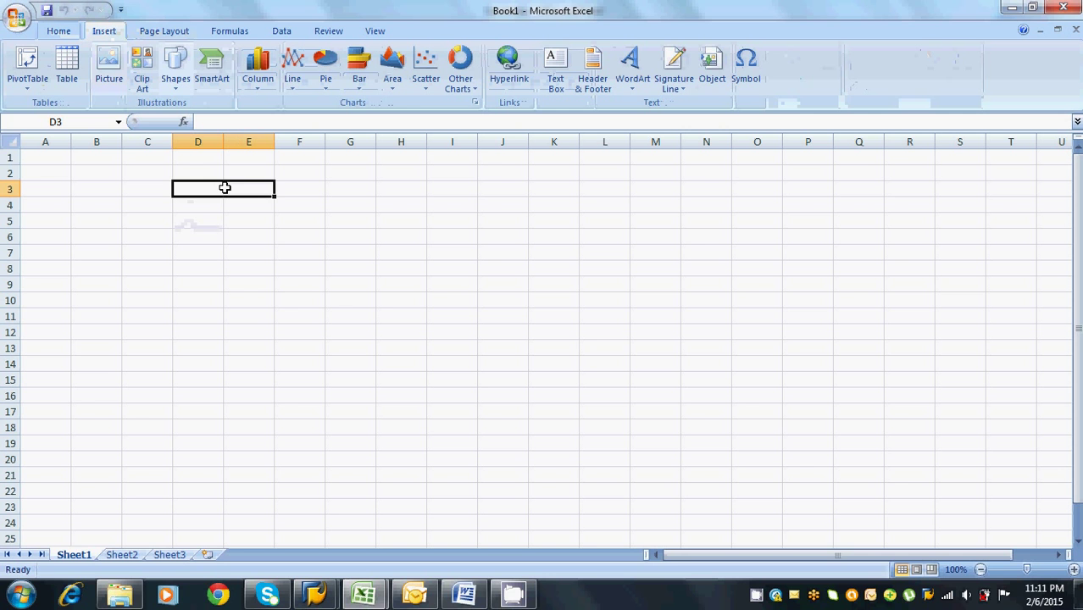
click(199, 187)
text(emp id)
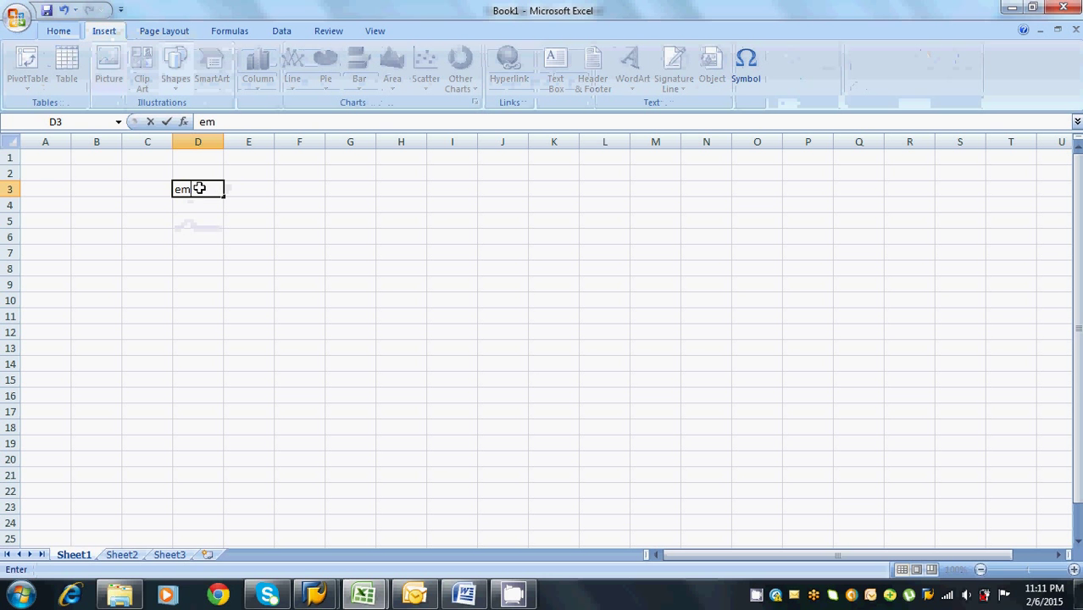
key(BackSpace)
key(BackSpace)
key(BackSpace)
key(BackSpace)
key(BackSpace)
key(BackSpace)
text(E)
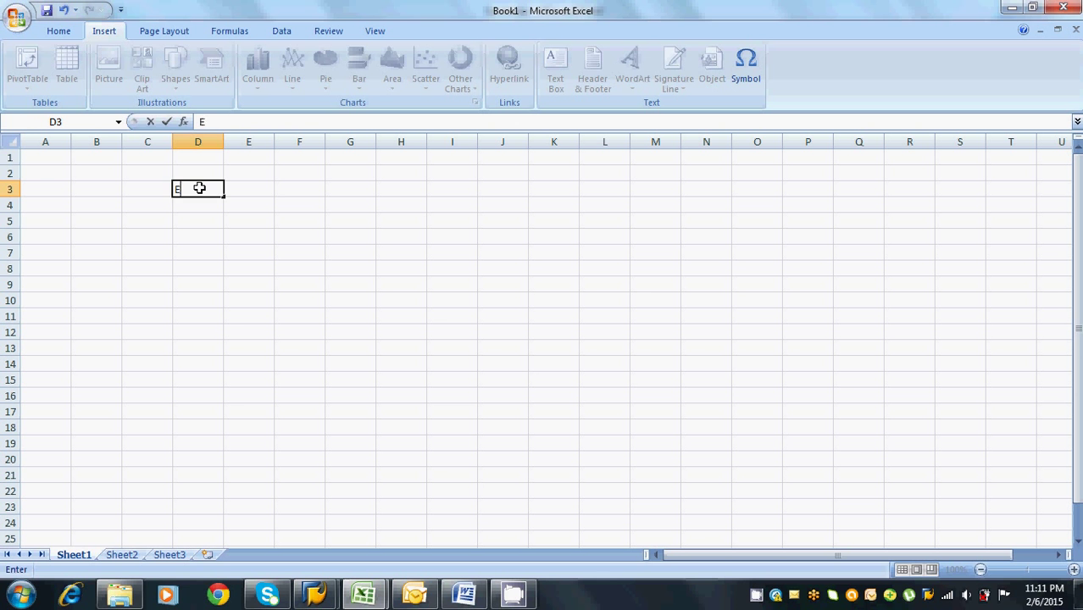
text(MP ID)
key(Tab)
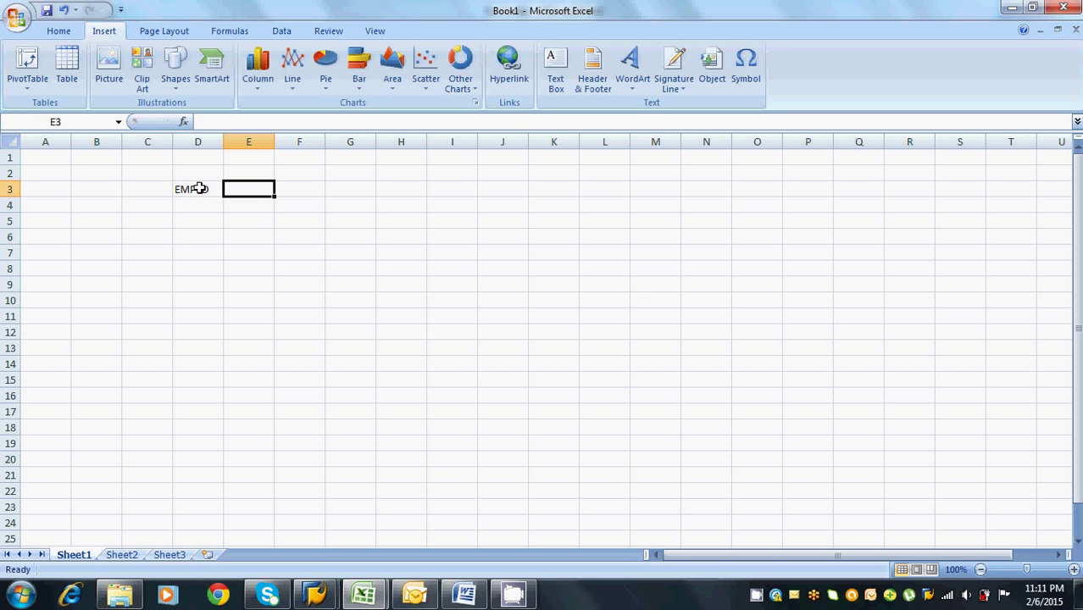
text(DESCR)
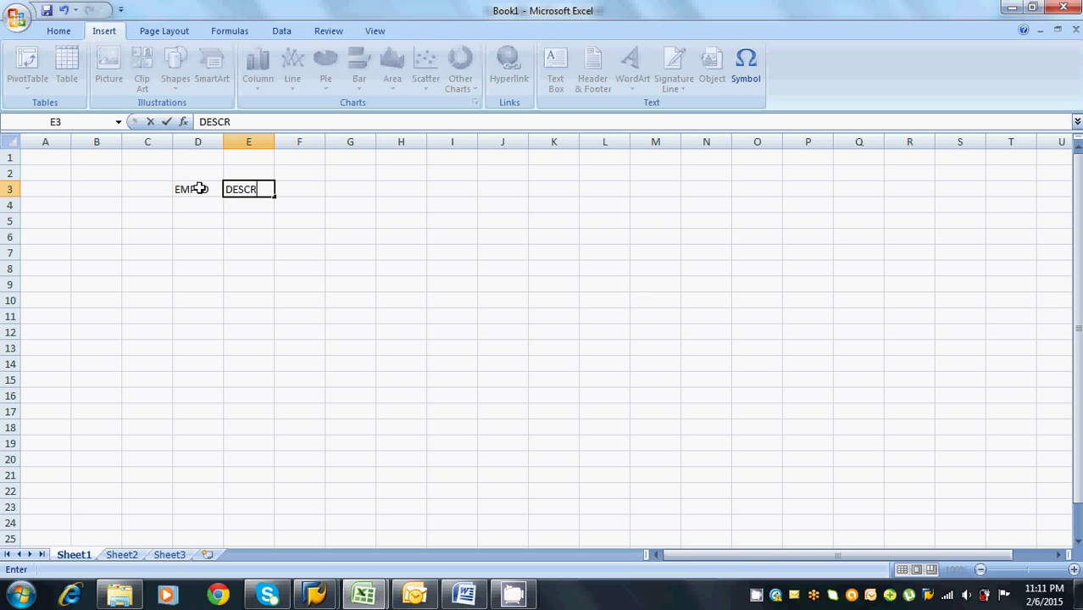
text(IPTION)
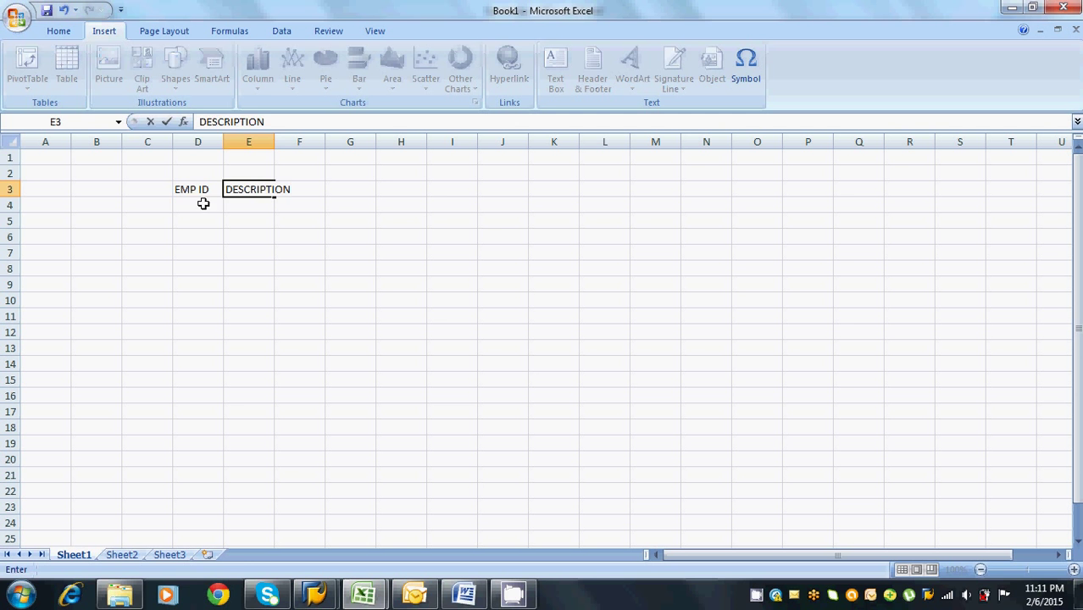
Enter EMP01 in cell D4 and fill the series down to EMP05 in D8
click(205, 206)
text(EMP01)
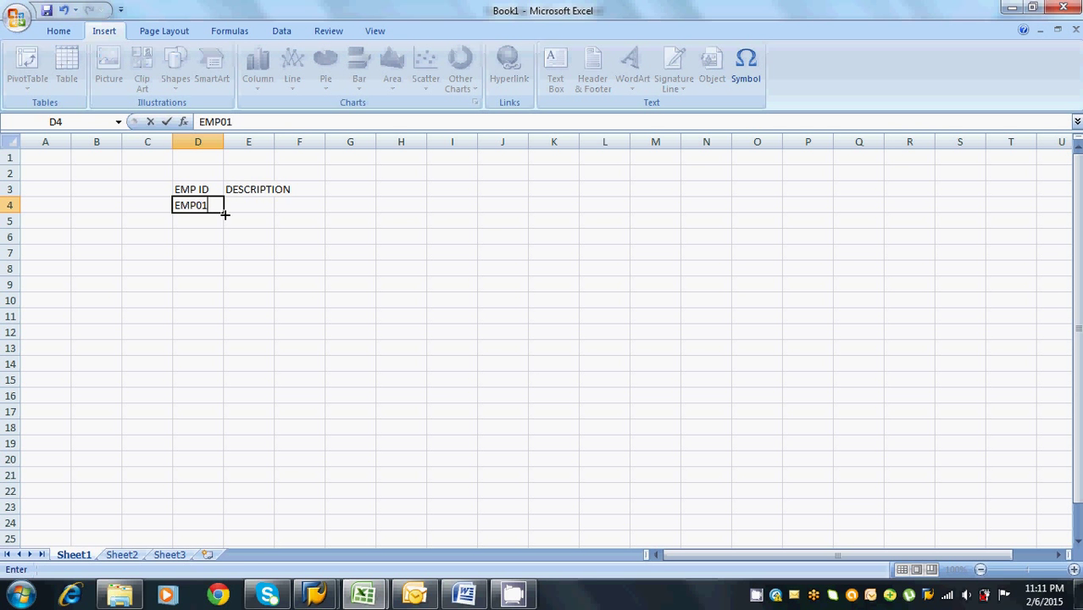
drag(222, 213, 219, 287)
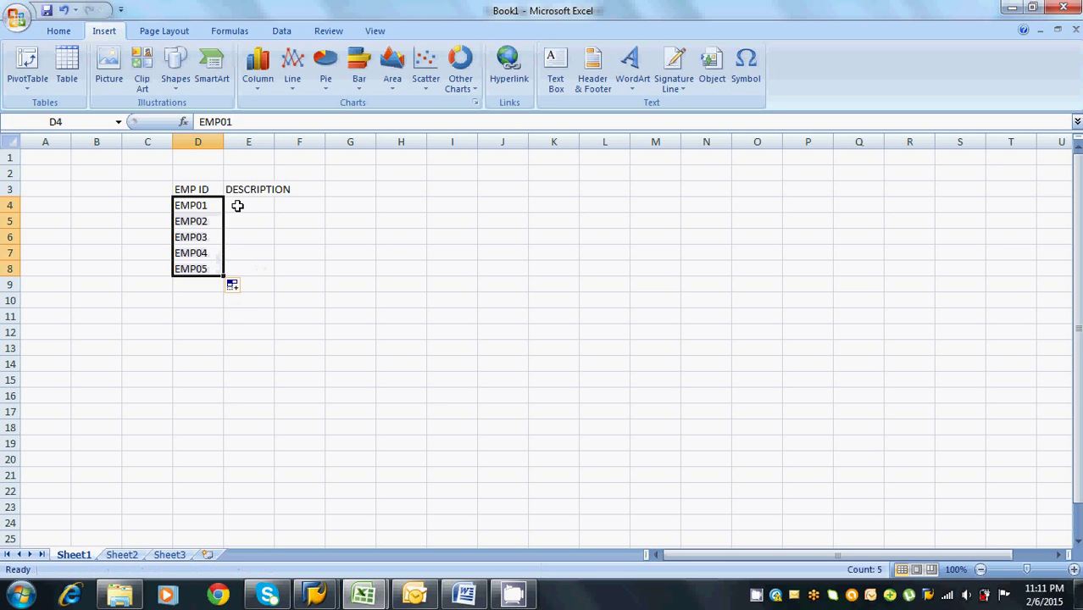
Enter "EMP ID1" in cell E4 and fill the series down to "EMP ID5" in E8
click(237, 204)
text(EMP)
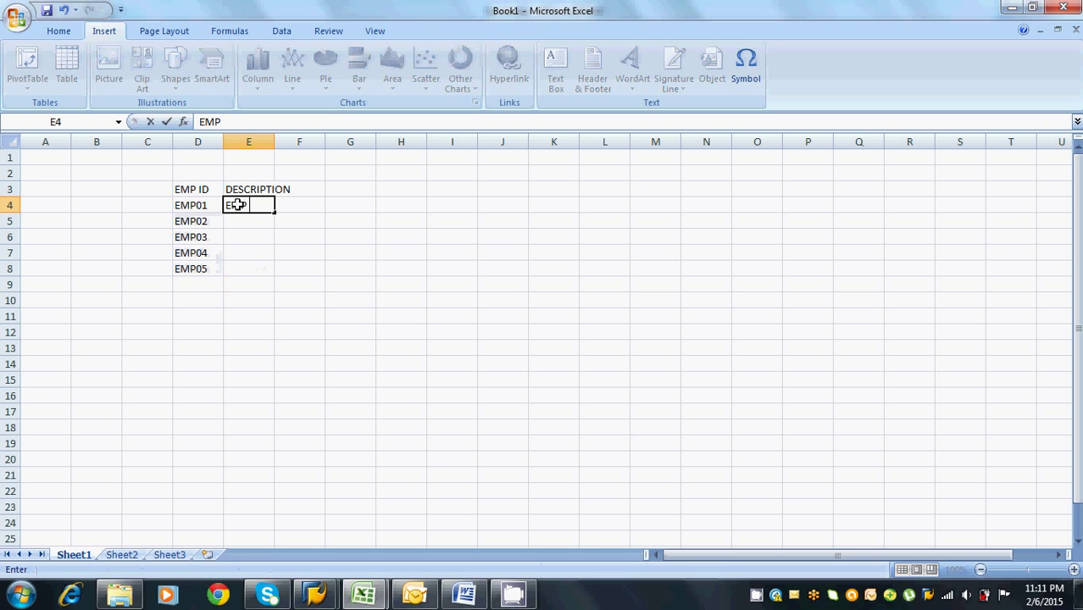
text( ID1)
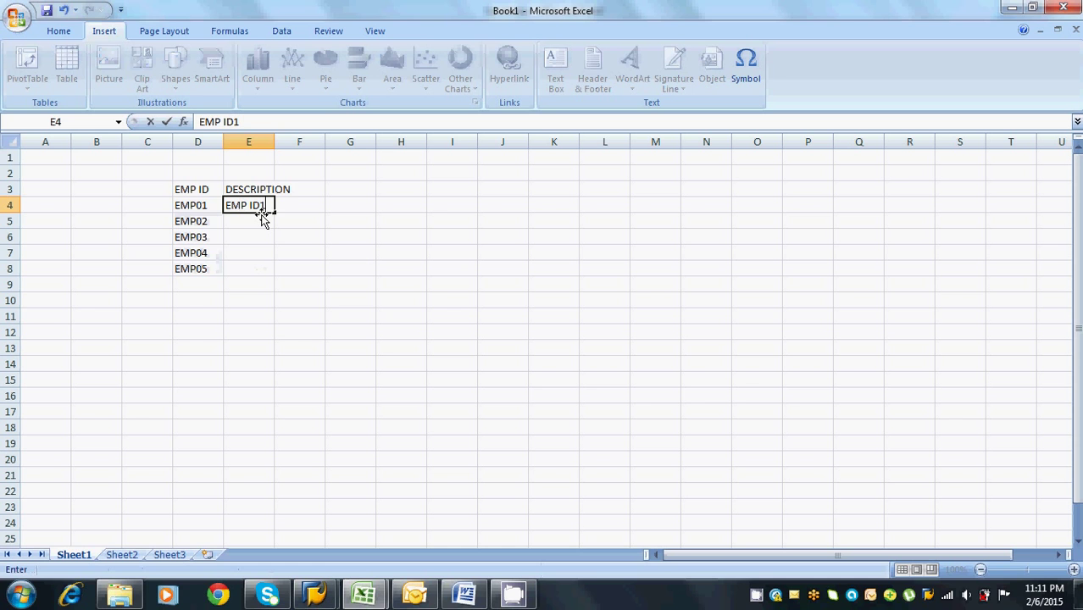
drag(277, 214, 271, 273)
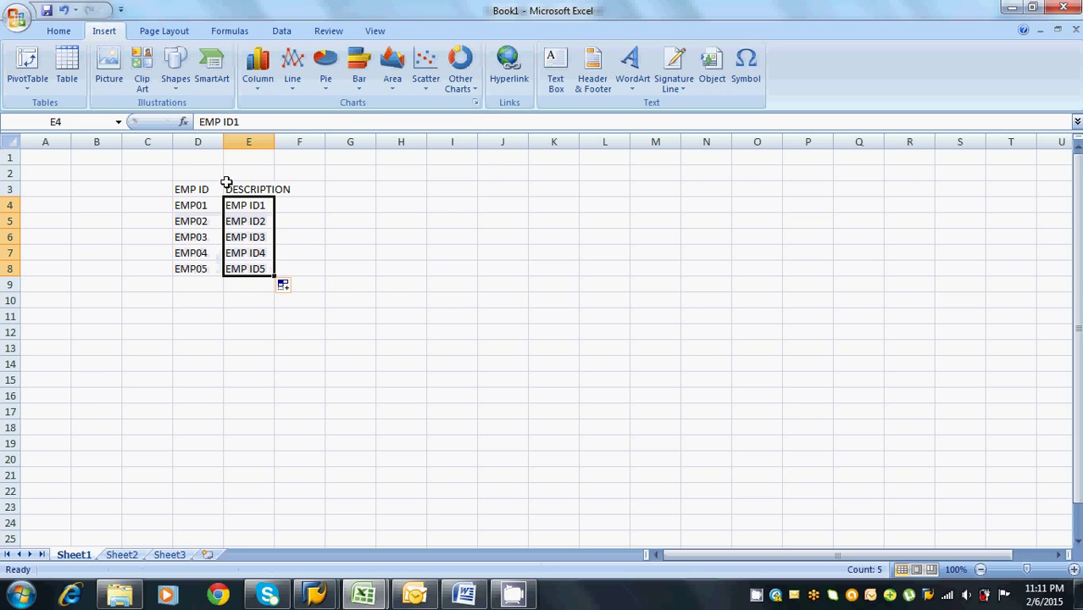
Draw a horizontal arrow about 4.85" long along row 5, from beside the employee table to column M
drag(198, 184, 271, 271)
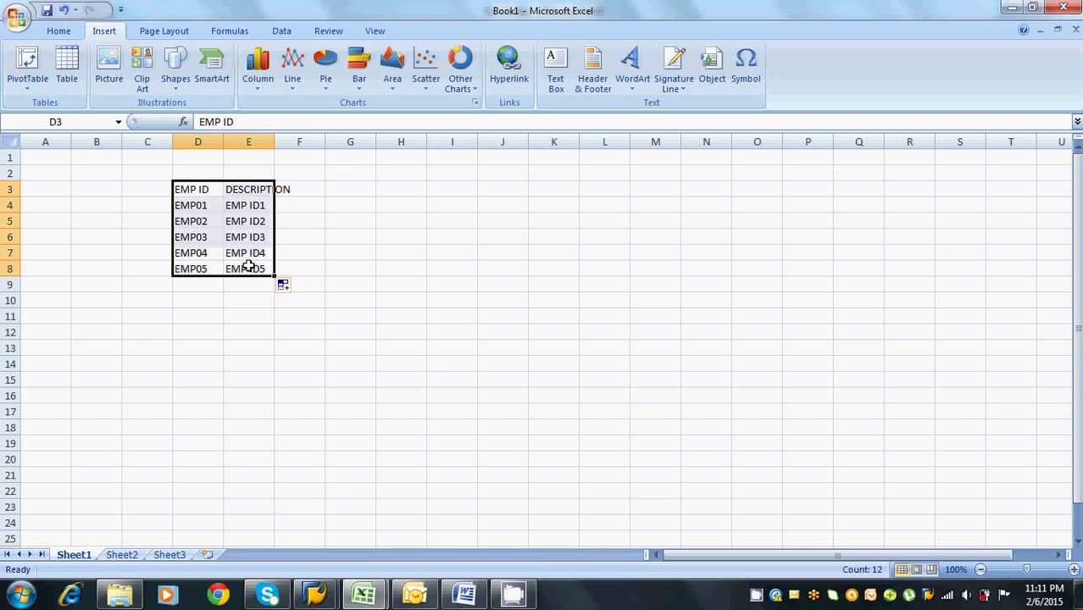
click(175, 88)
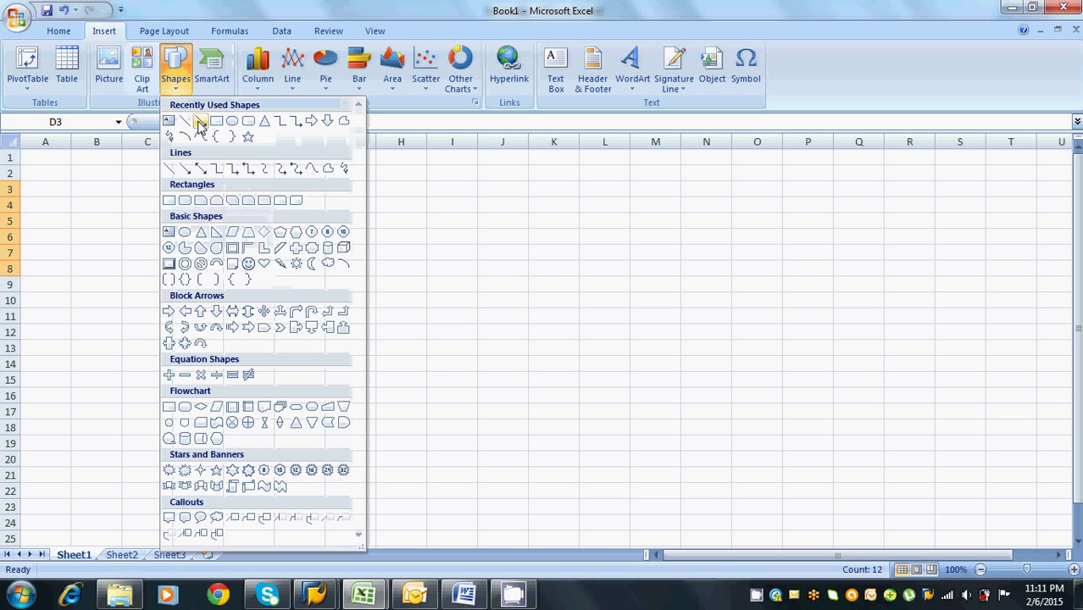
click(164, 119)
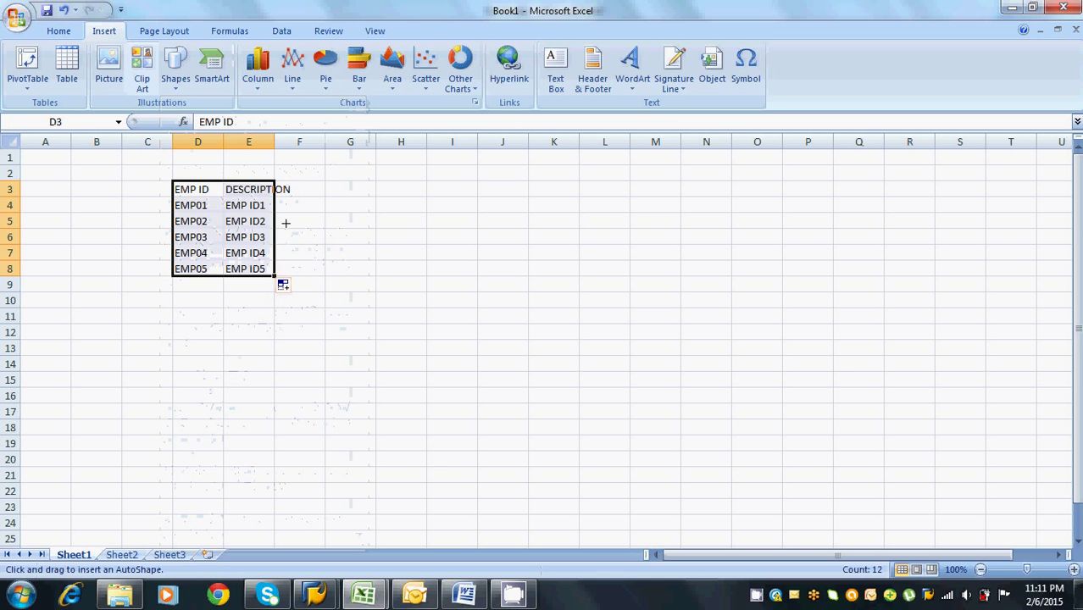
drag(286, 223, 654, 221)
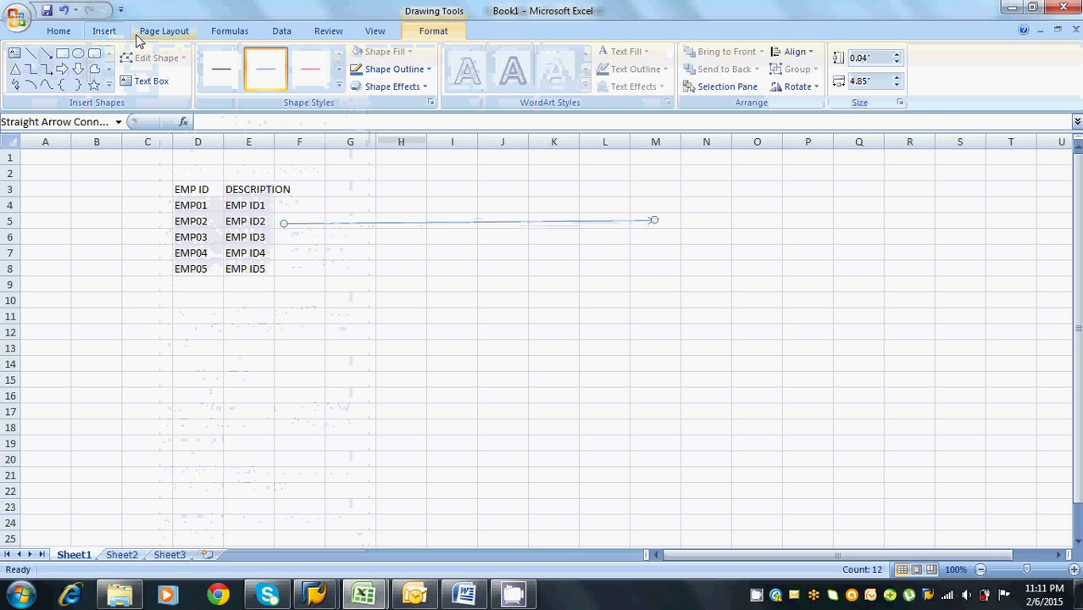
Draw a vertical line about 2.83" long through column I, crossing the arrow from row 1 to row 14
click(32, 52)
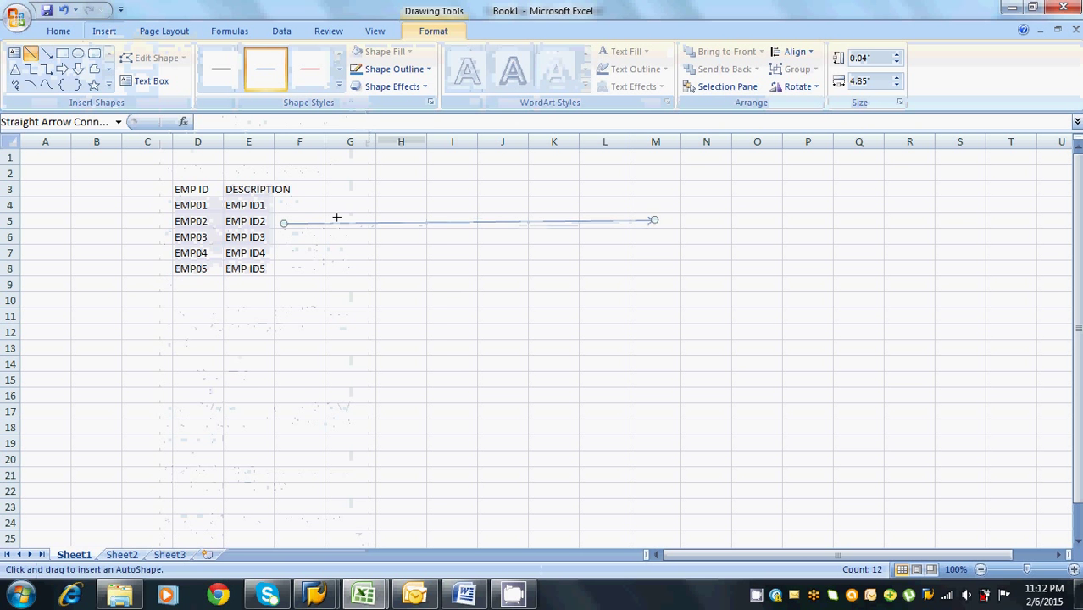
drag(445, 156, 447, 369)
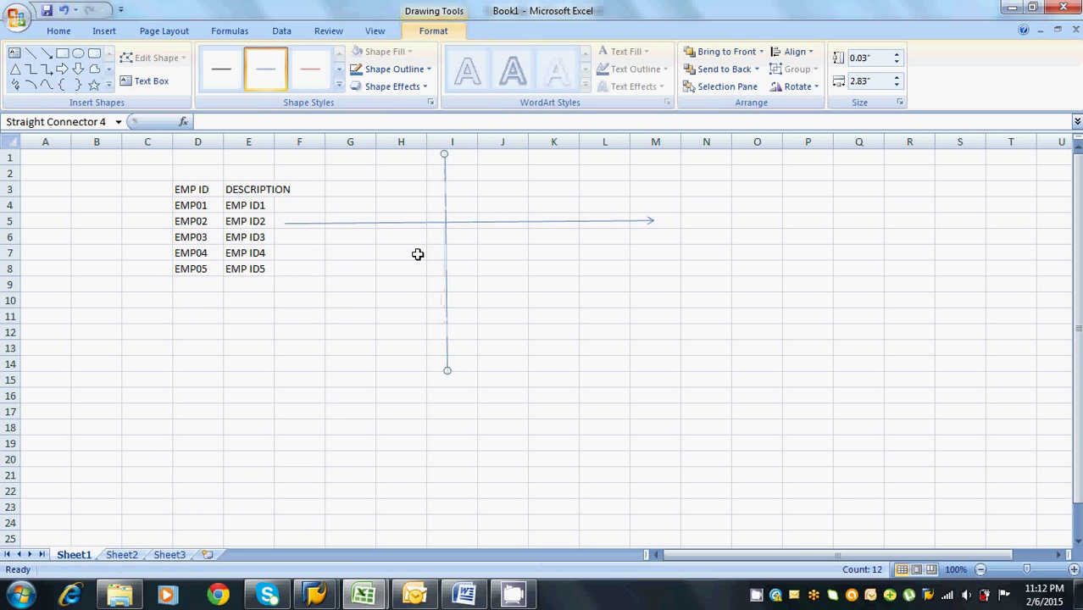
click(390, 174)
click(480, 174)
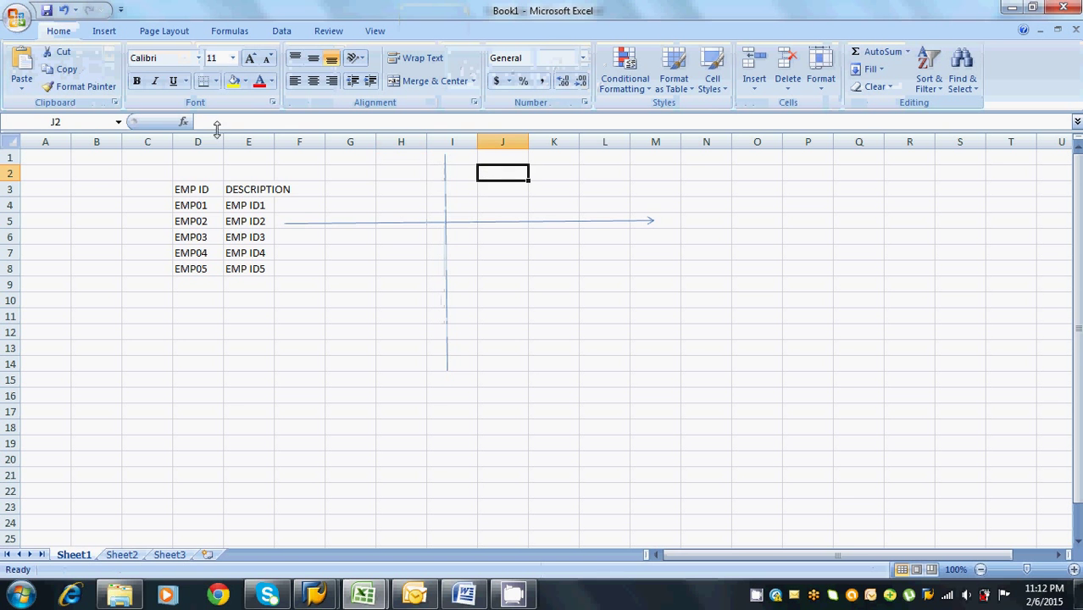
Move the horizontal arrow up to the boundary between rows 2 and 3, and label it FILE INTERFACE in cell J2
click(369, 222)
drag(369, 223, 373, 181)
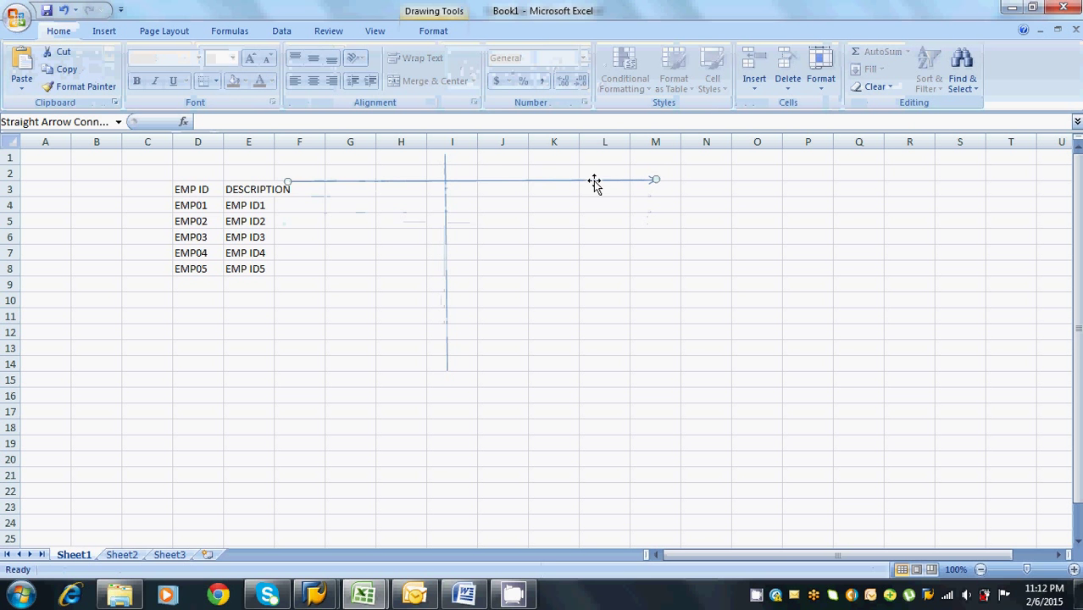
click(518, 172)
text(FIL)
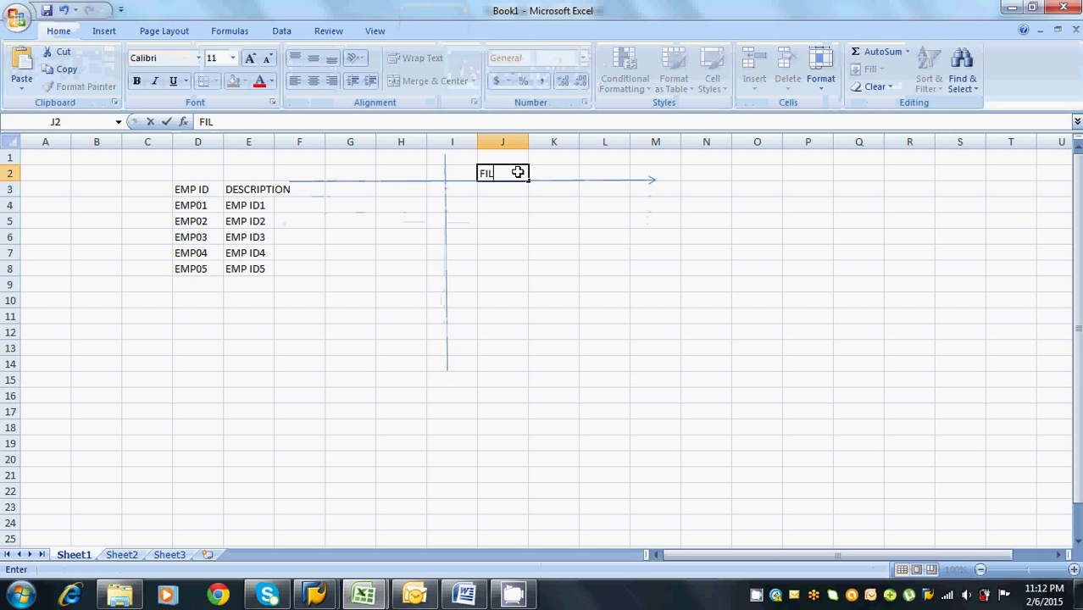
text(E INTERFACE)
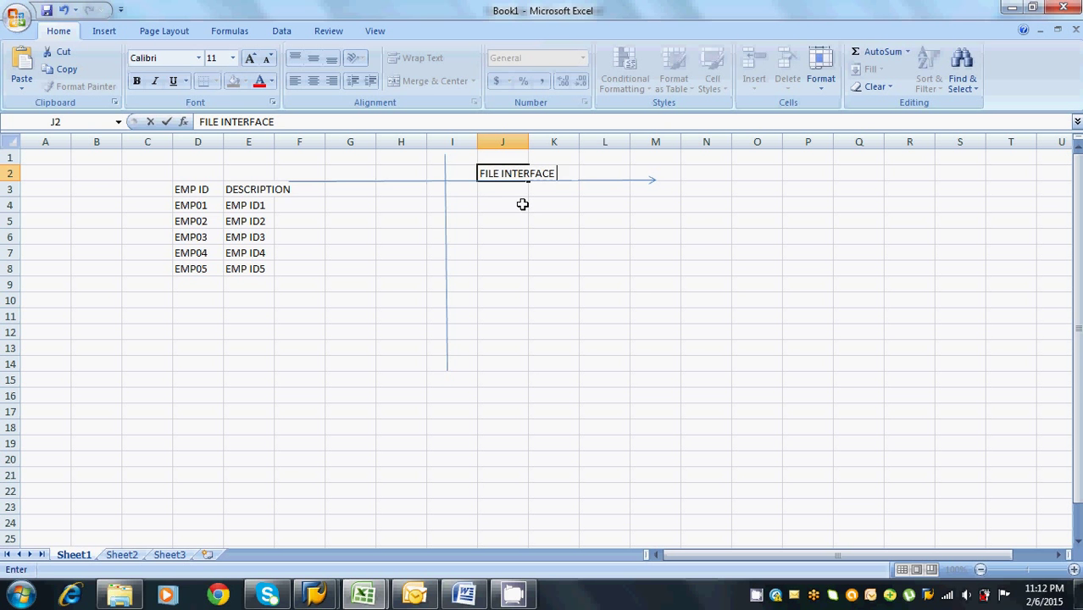
click(522, 204)
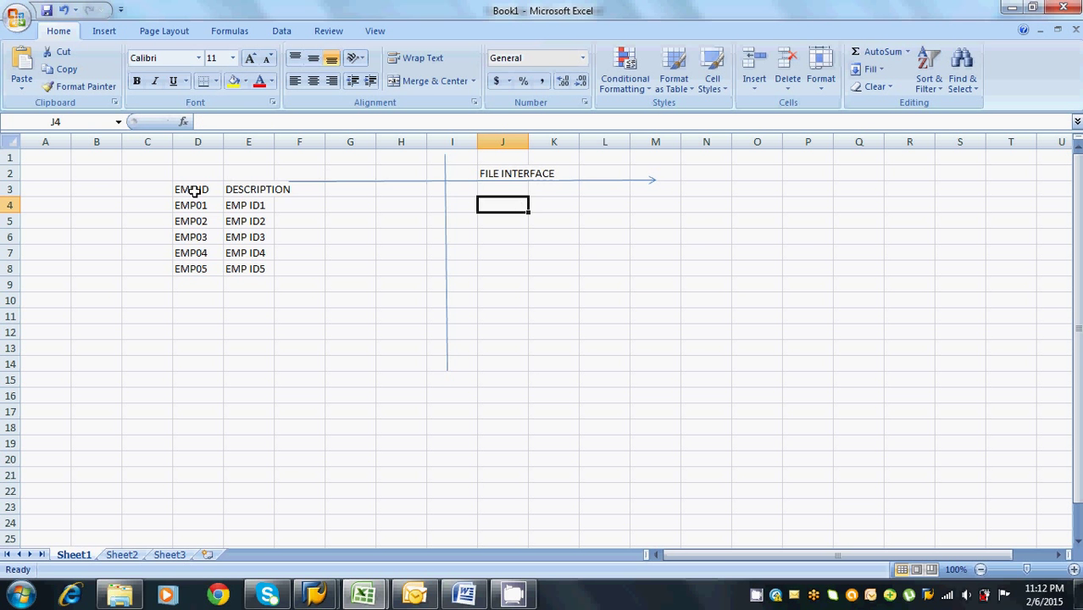
Enter the target system label BW in cell M2, above the arrowhead
drag(194, 191, 246, 271)
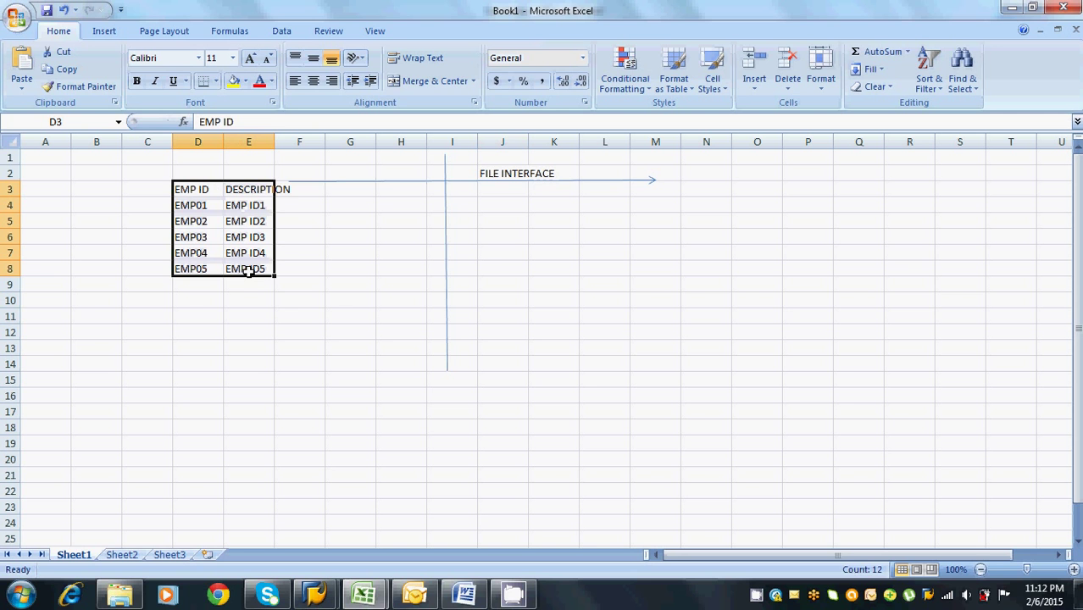
click(643, 170)
text(W)
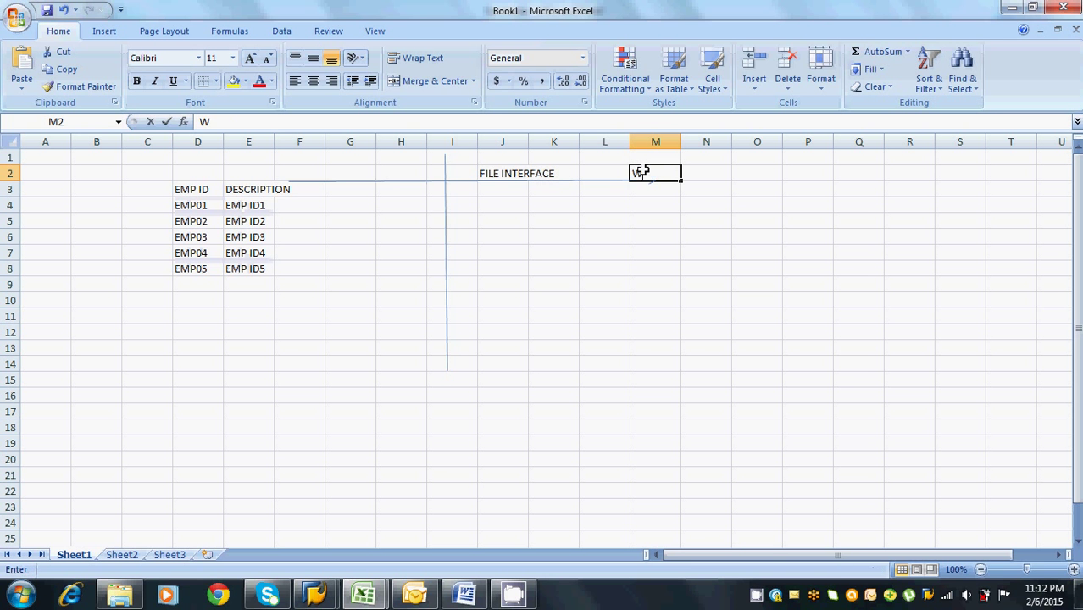
key(BackSpace)
text(BW)
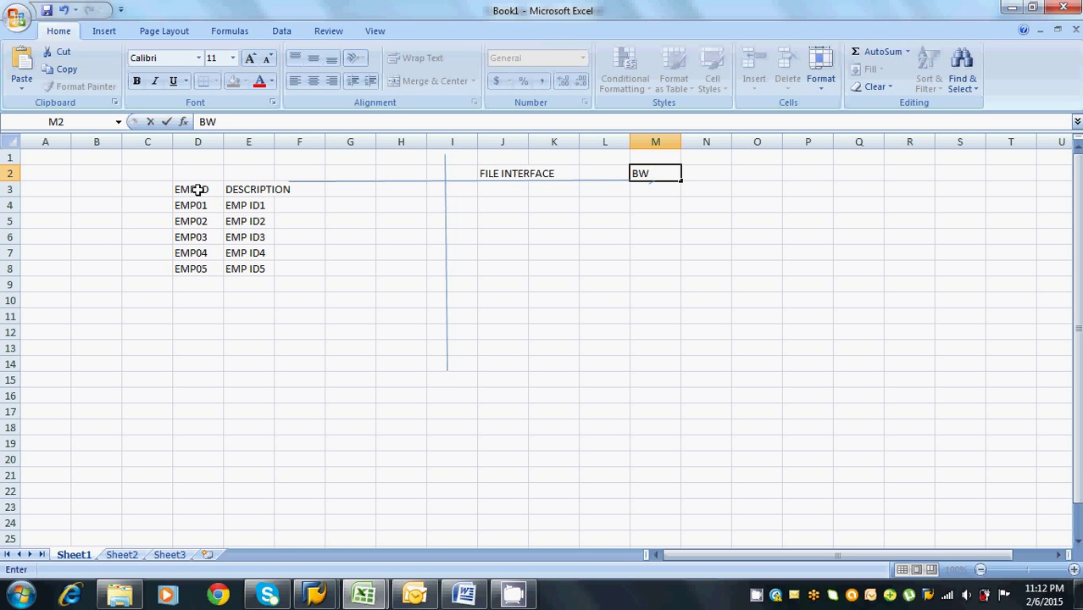
Make the EMP ID and DESCRIPTION headers in D3:E3 bold
drag(196, 190, 230, 188)
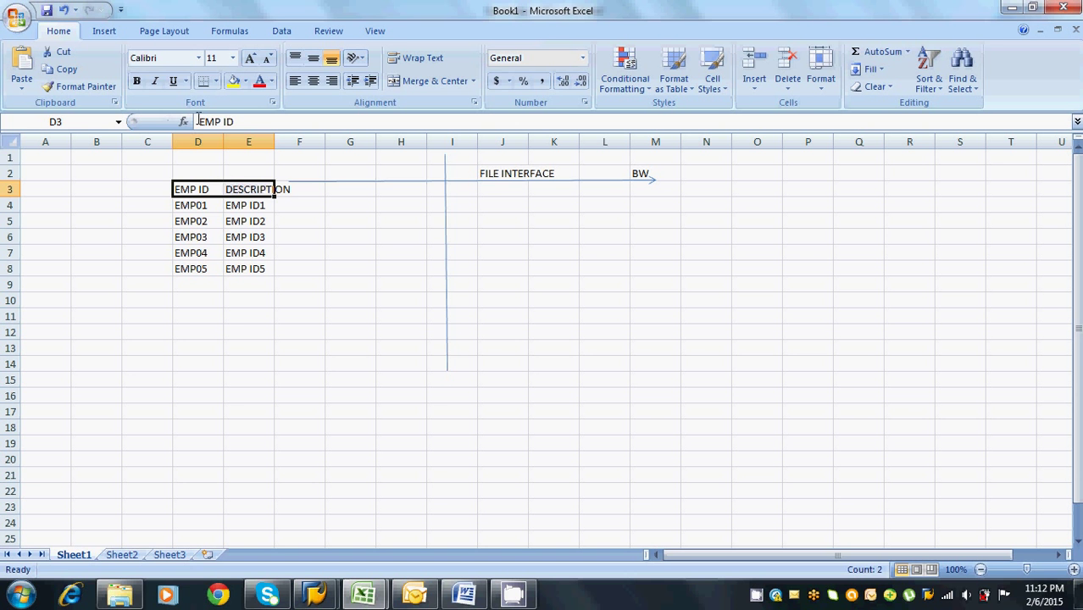
click(137, 80)
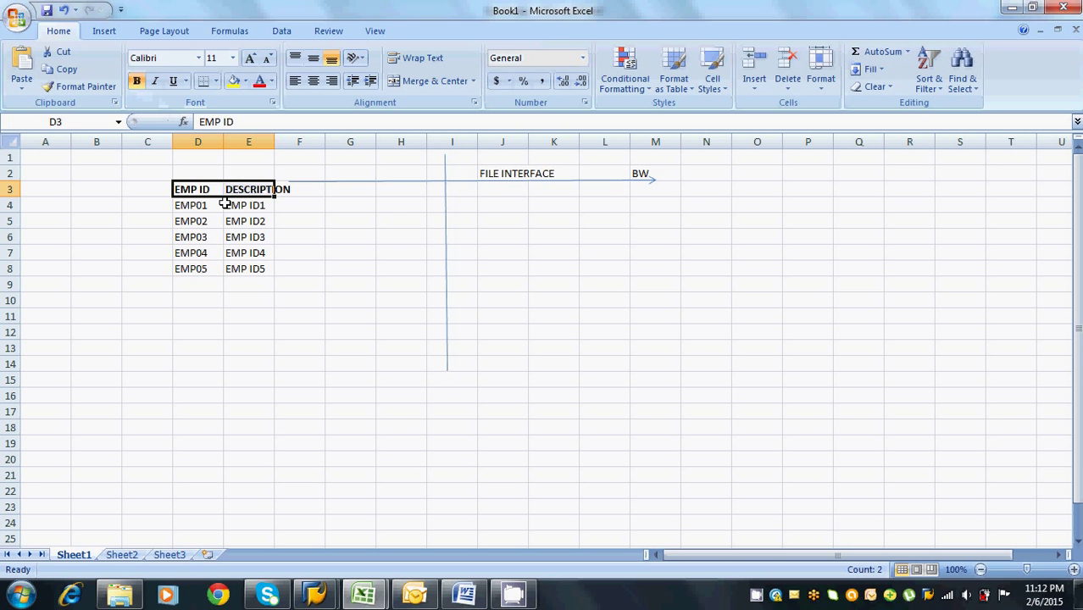
click(197, 190)
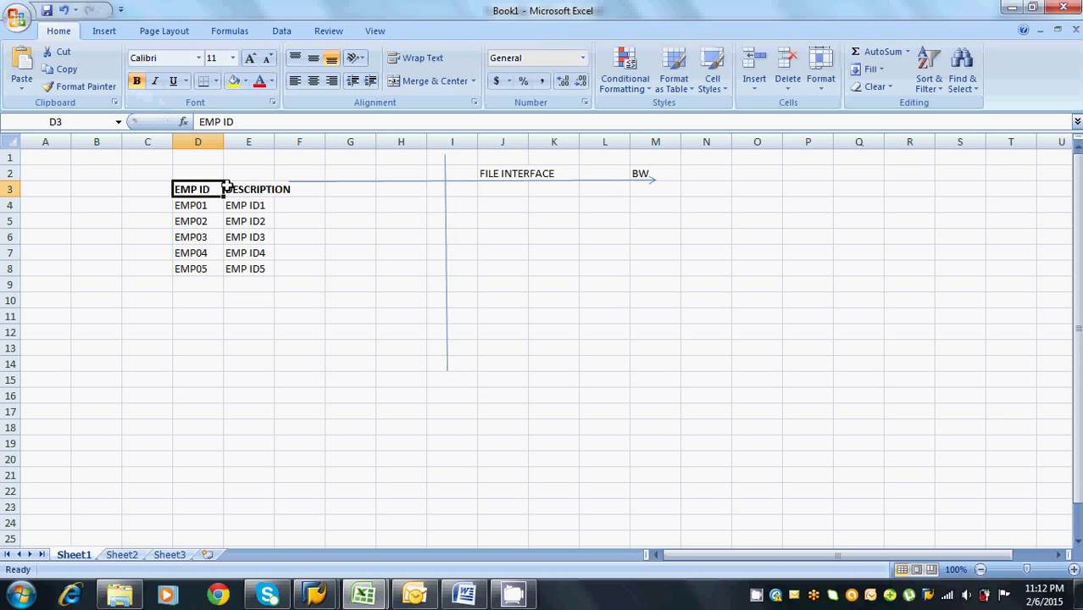
click(230, 187)
click(191, 188)
Mark both table columns as fields by entering F in cells D2 and E2
click(201, 172)
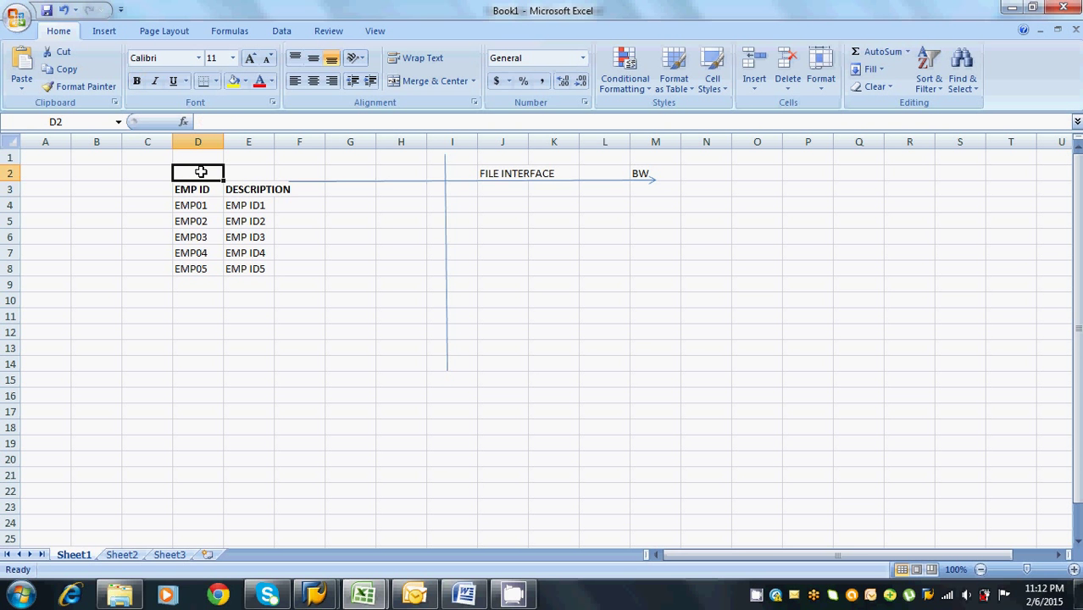
text(F)
click(244, 172)
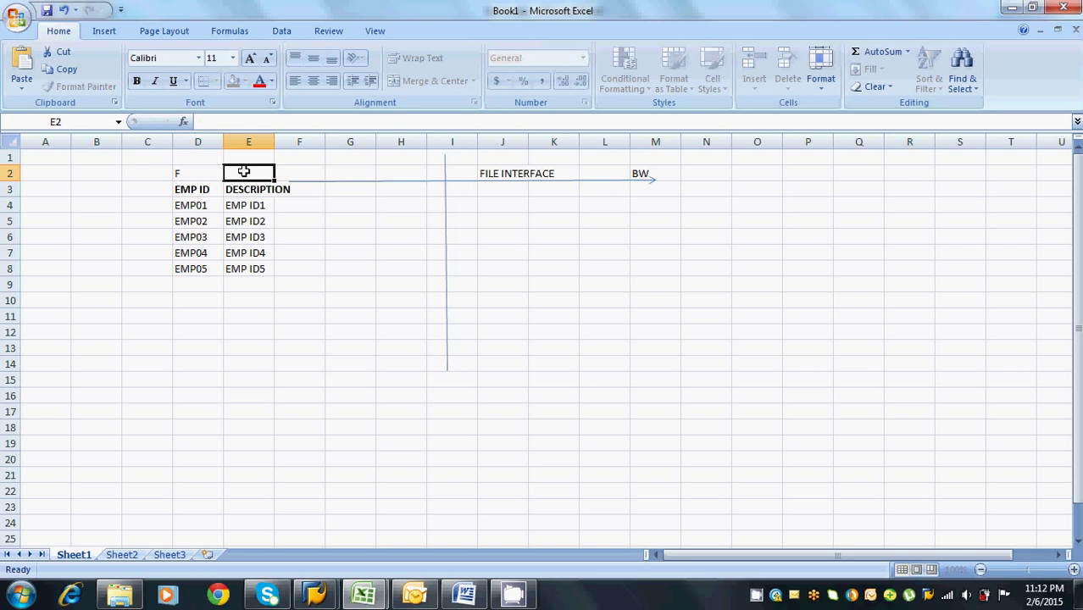
text(F)
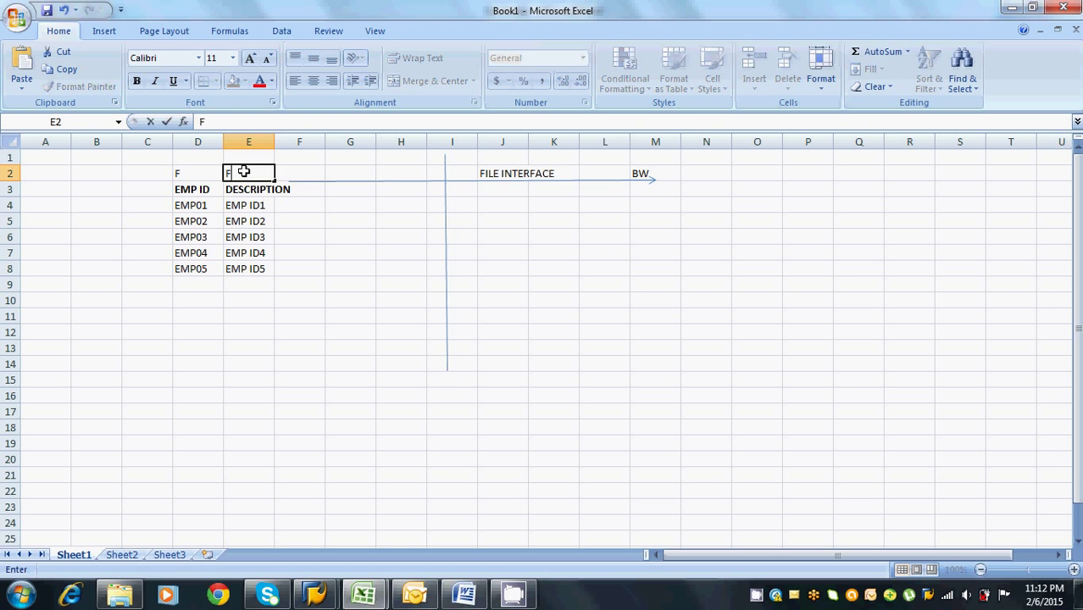
Enter R1 in cell C4 and fill the series down to R5 in C8 to number the records
click(156, 205)
text(R1)
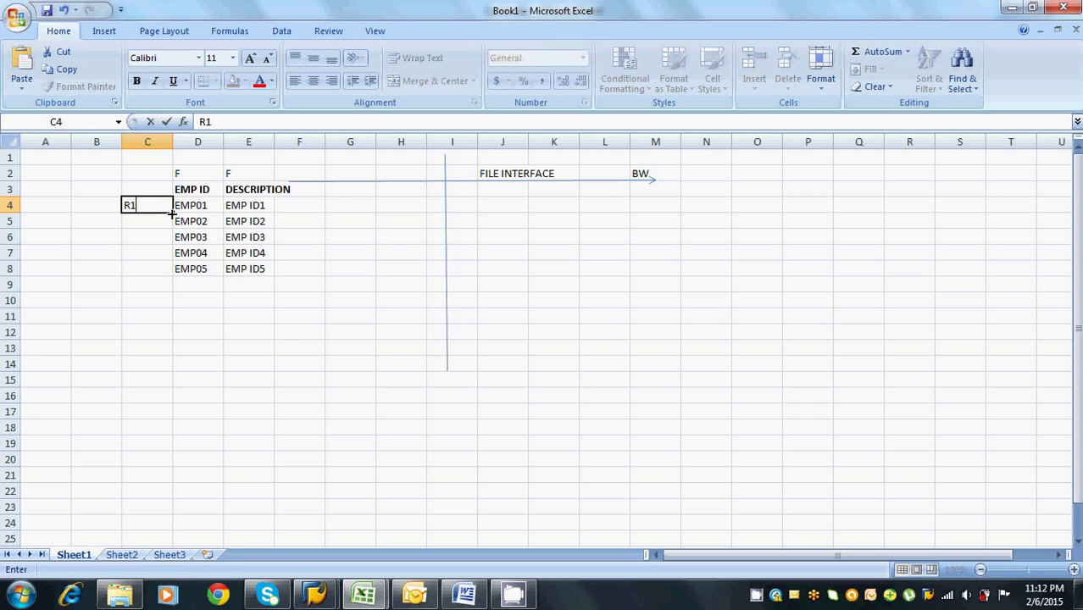
drag(171, 213, 169, 276)
click(213, 346)
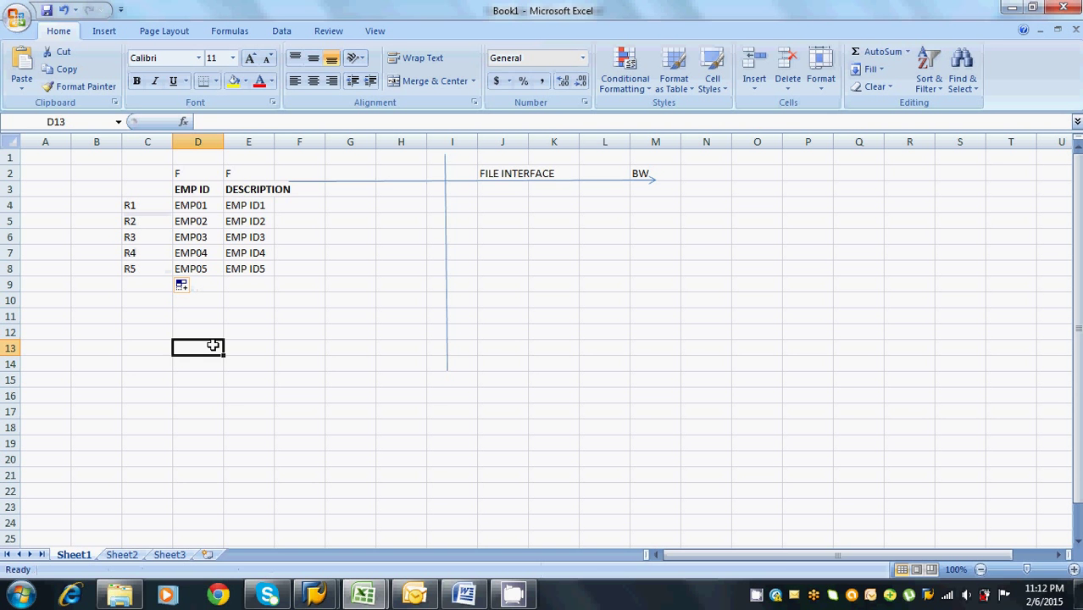
Label the employee records as TEXT DATA in cell F1
drag(210, 210, 246, 273)
drag(205, 206, 246, 269)
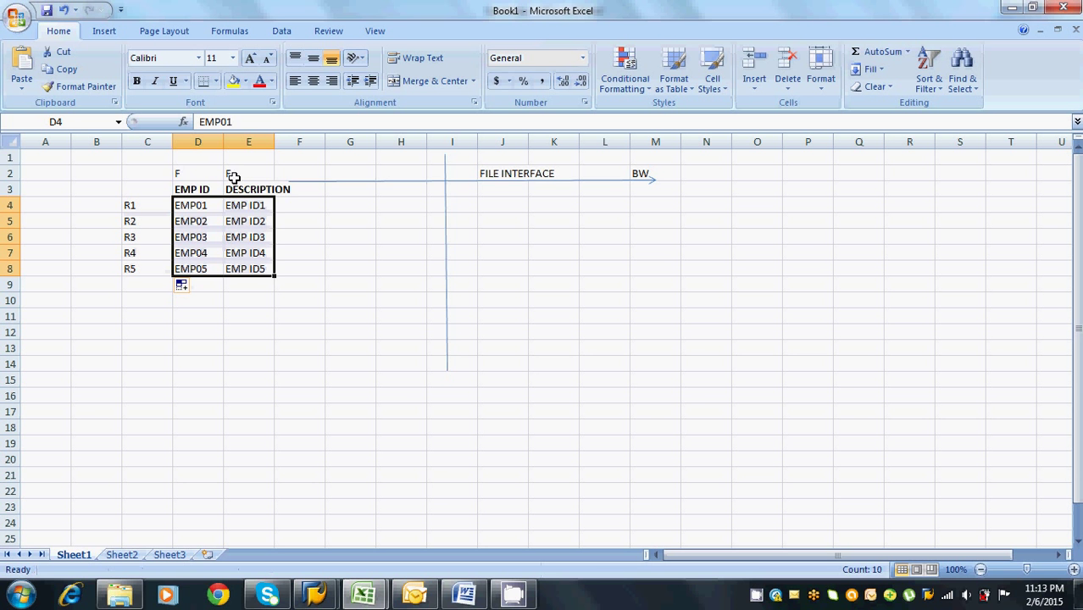
click(281, 153)
text(TE)
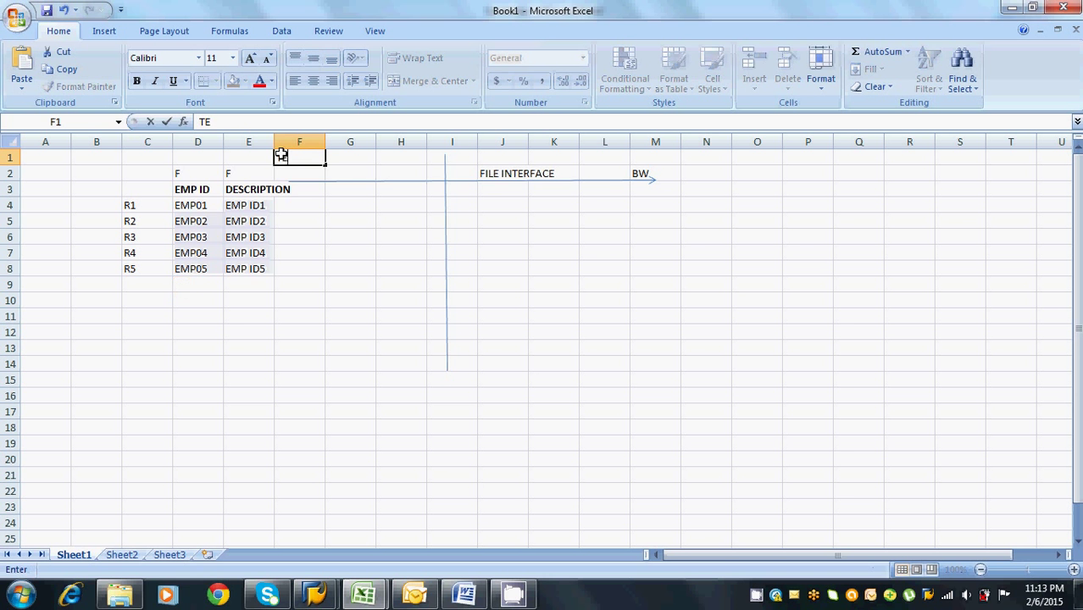
text(XT DATA)
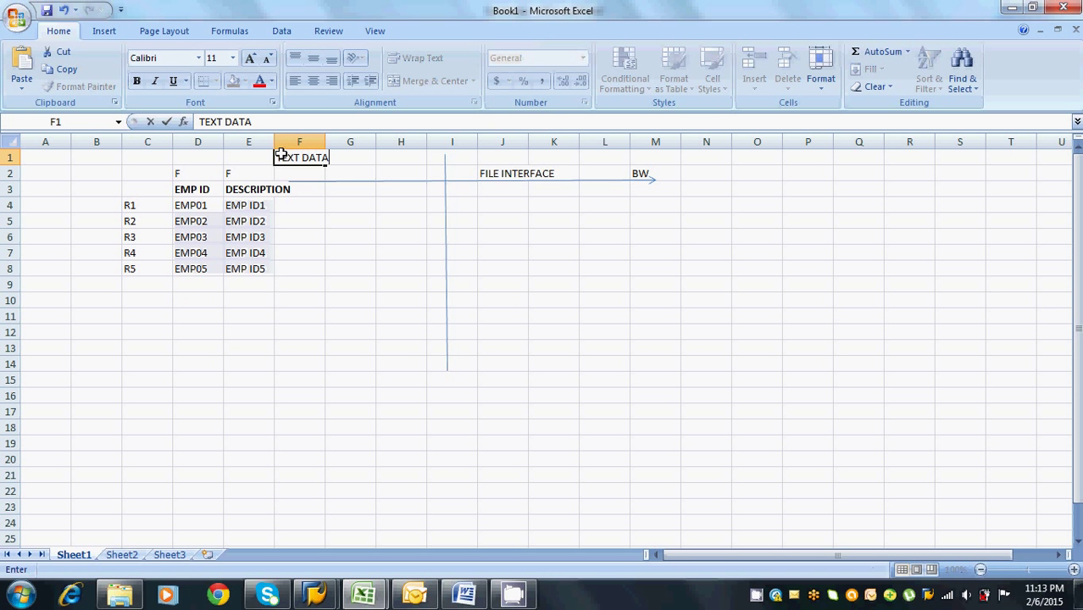
click(259, 205)
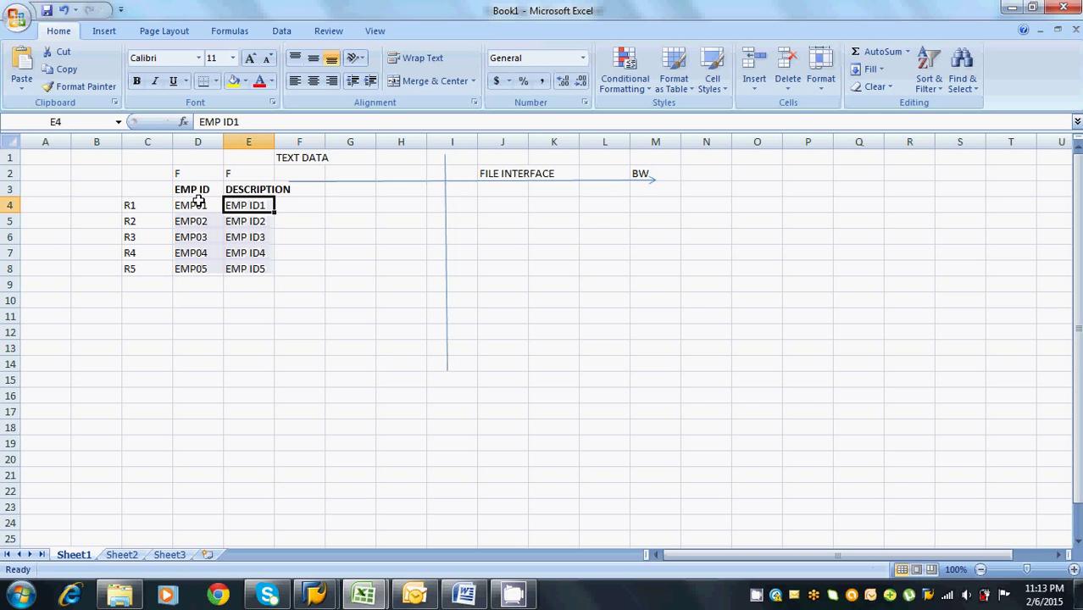
click(197, 204)
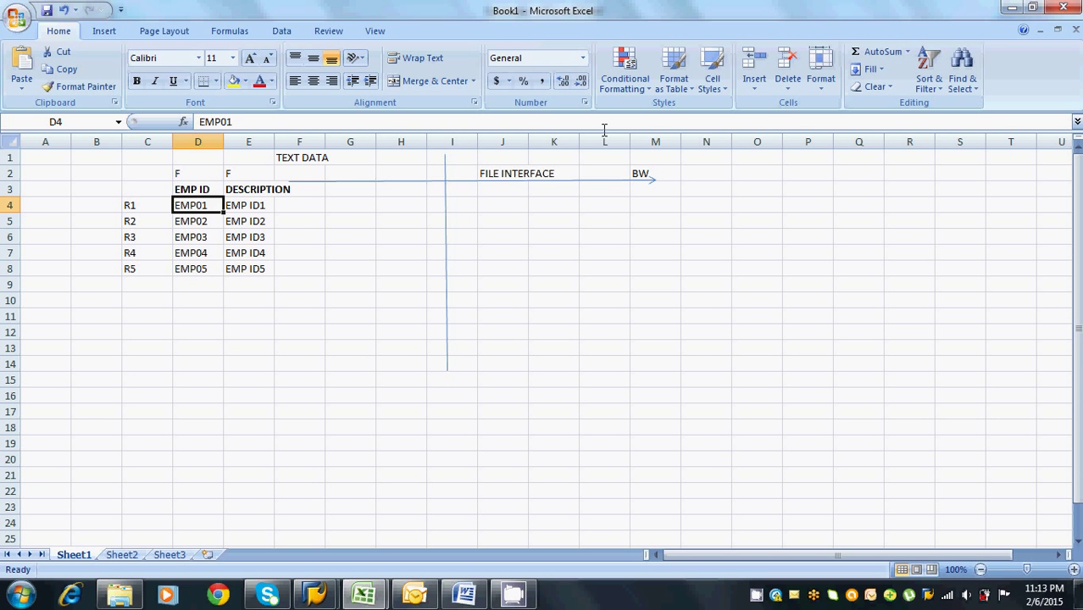
Move the BW label from cell M2 up to M1
click(649, 172)
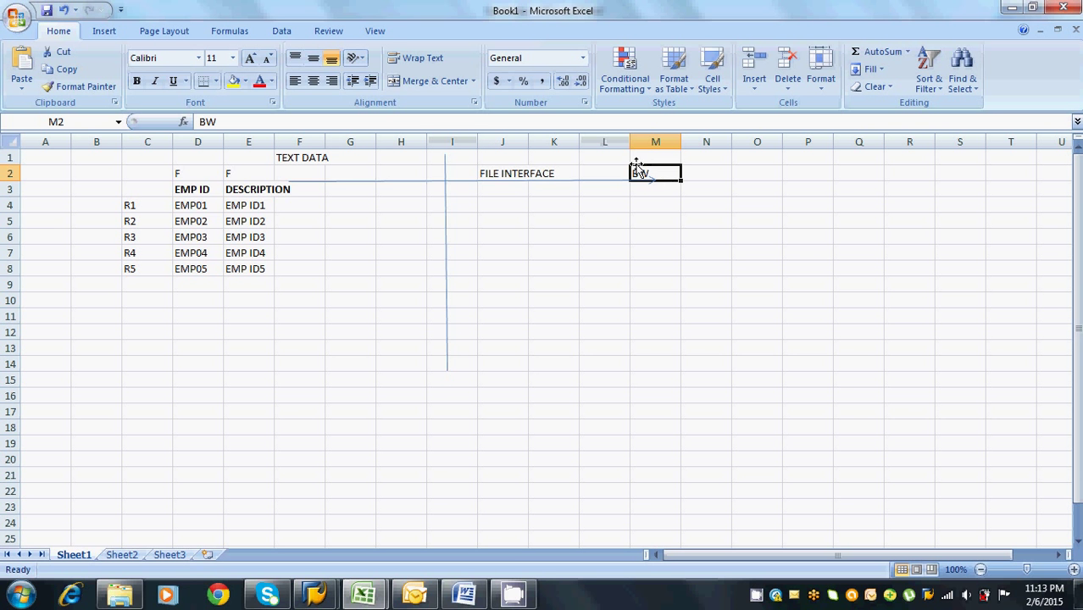
key(ctrl+x)
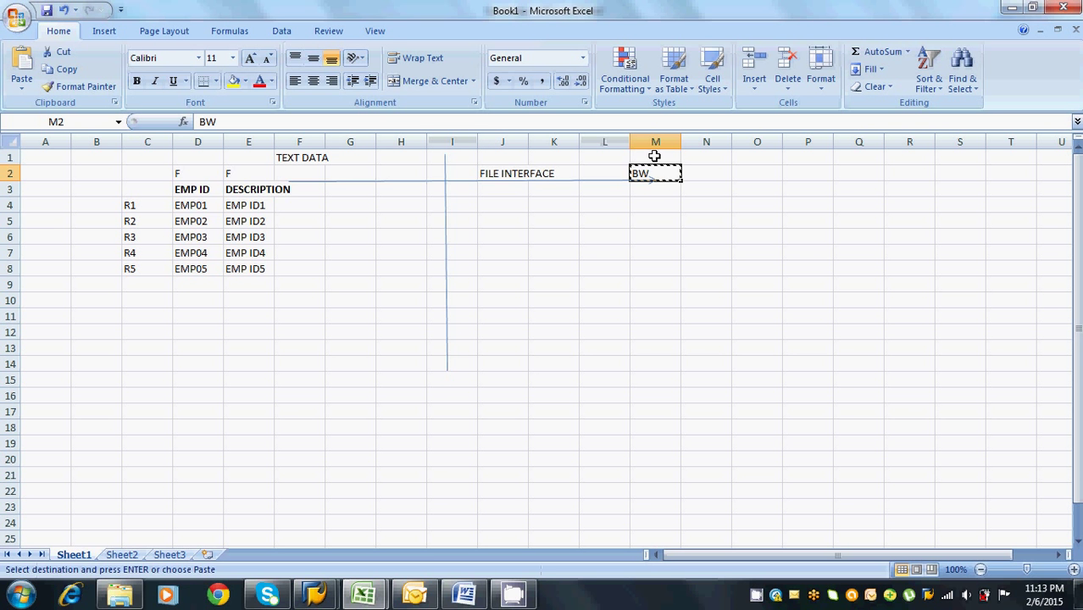
click(655, 158)
key(ctrl+v)
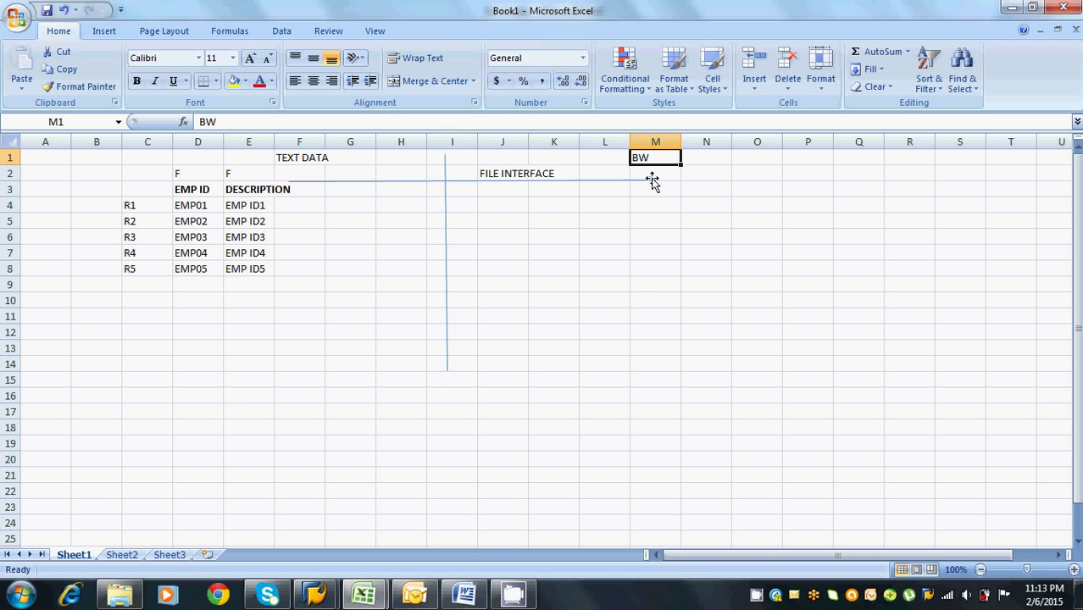
Enter IO in cells M2 and N2 beneath the BW label to represent the two target objects
click(653, 172)
text(IO)
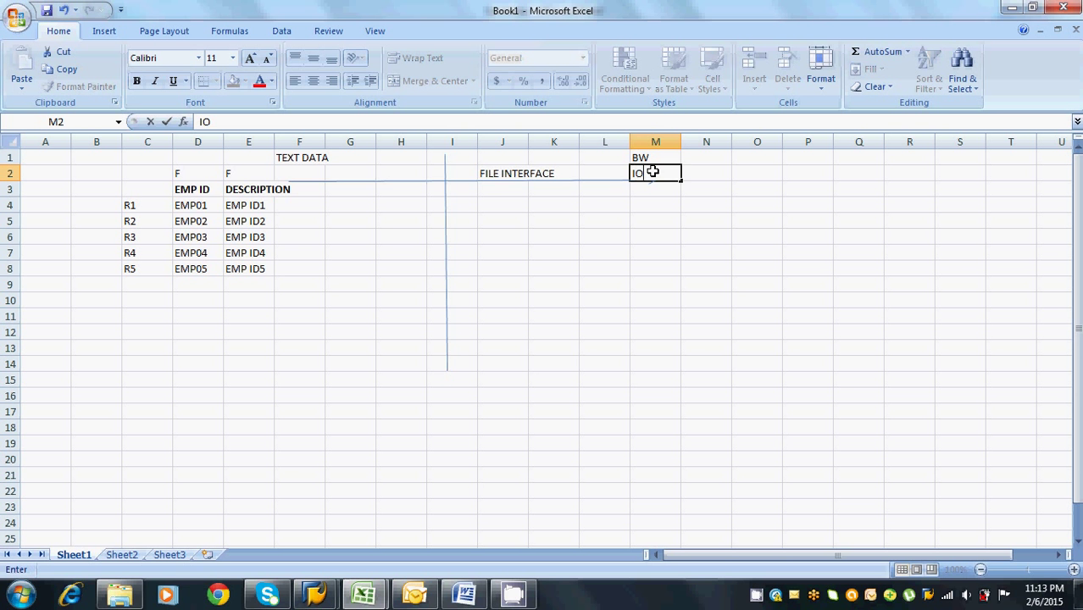
double_click(695, 174)
text(IO)
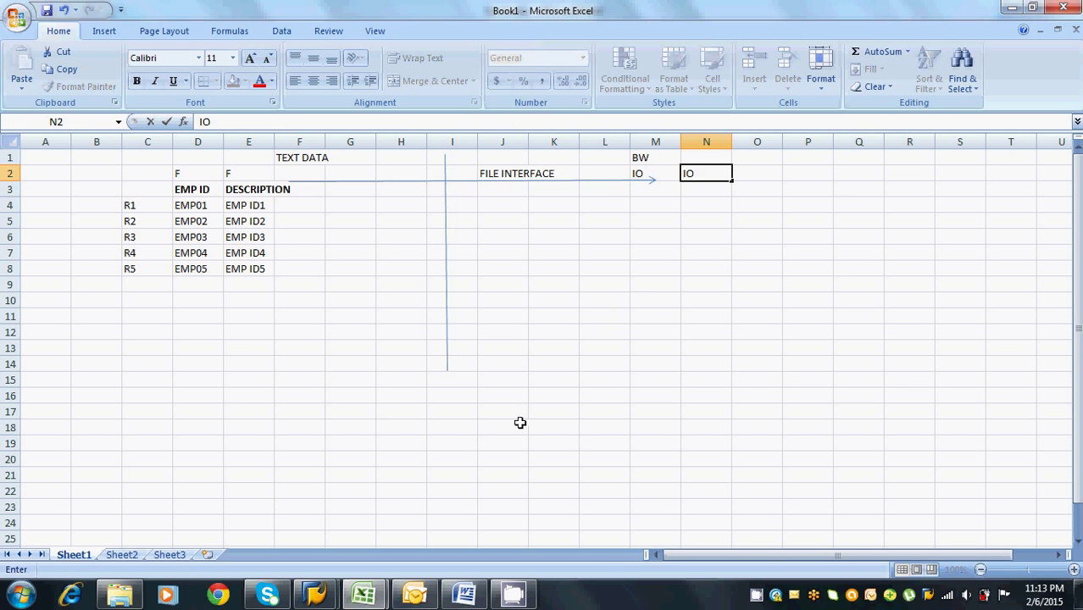
Enter F in cell G16 and DATA in G17 as the source side of a field mapping below the diagram
click(337, 397)
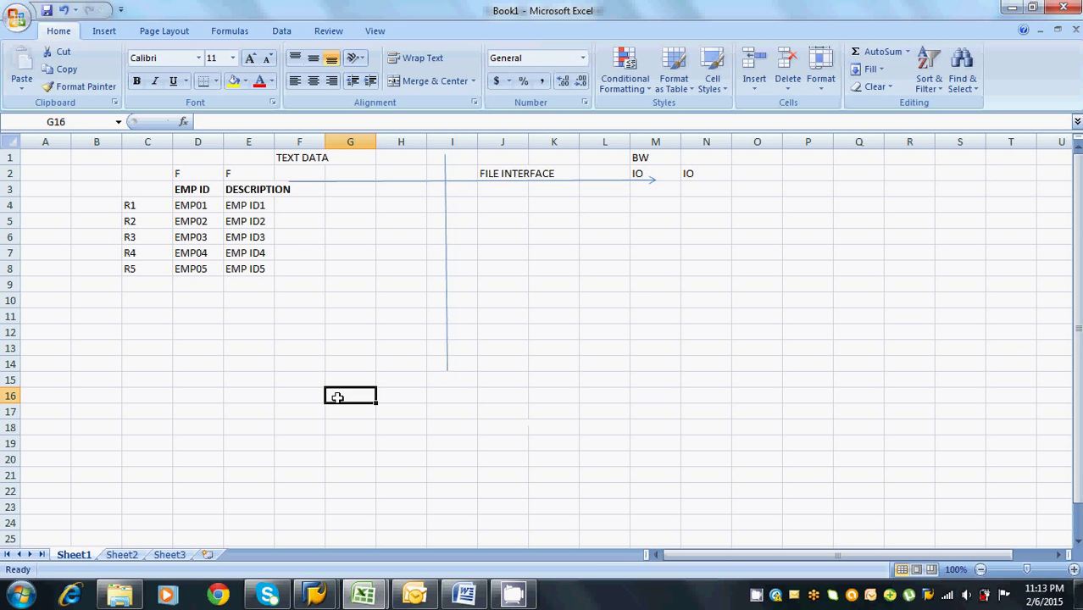
text(F)
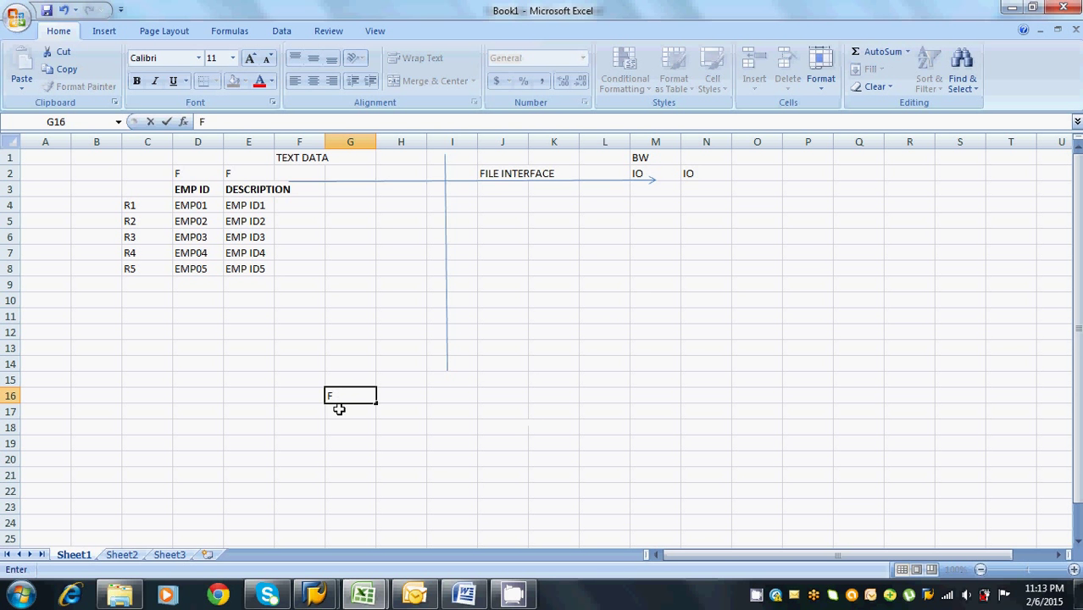
key(Return)
text(DATA)
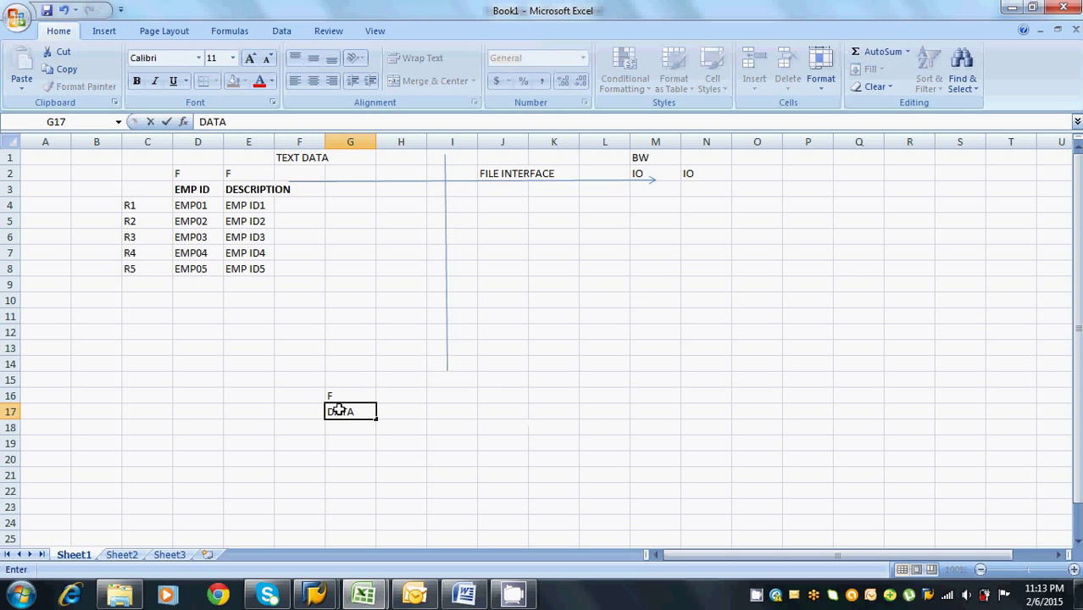
Enter IO in cell J16 and DATA in J17 as the target side of the mapping
click(505, 396)
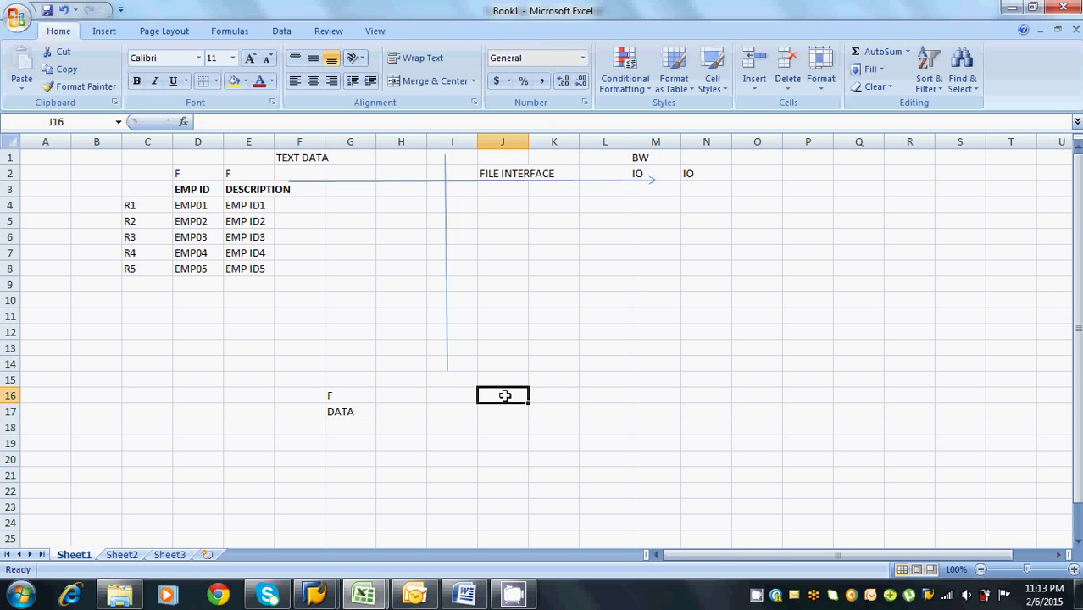
text(IO)
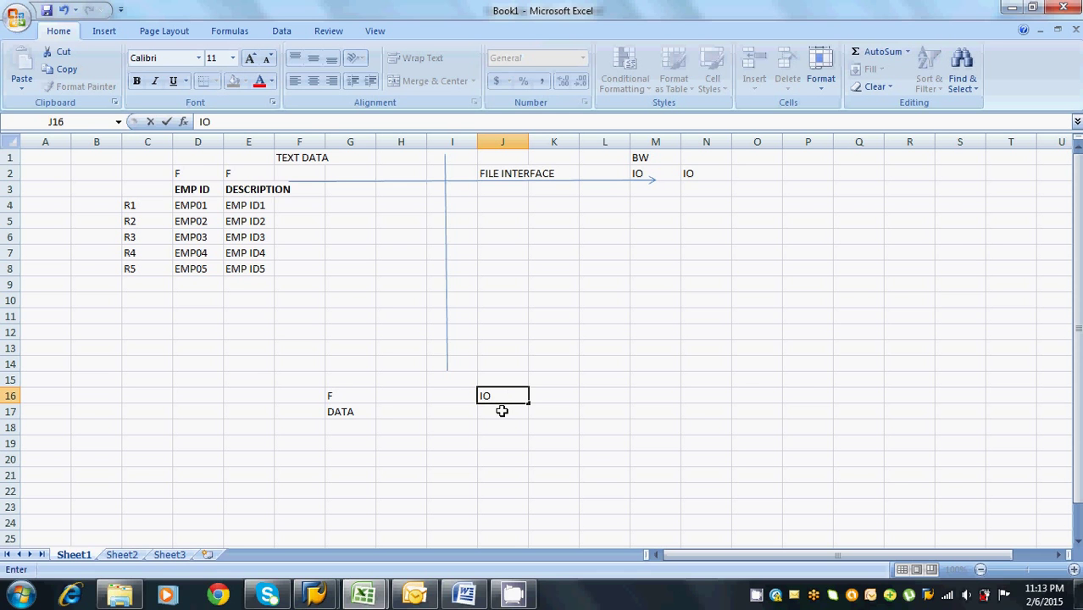
click(502, 411)
text(DAT)
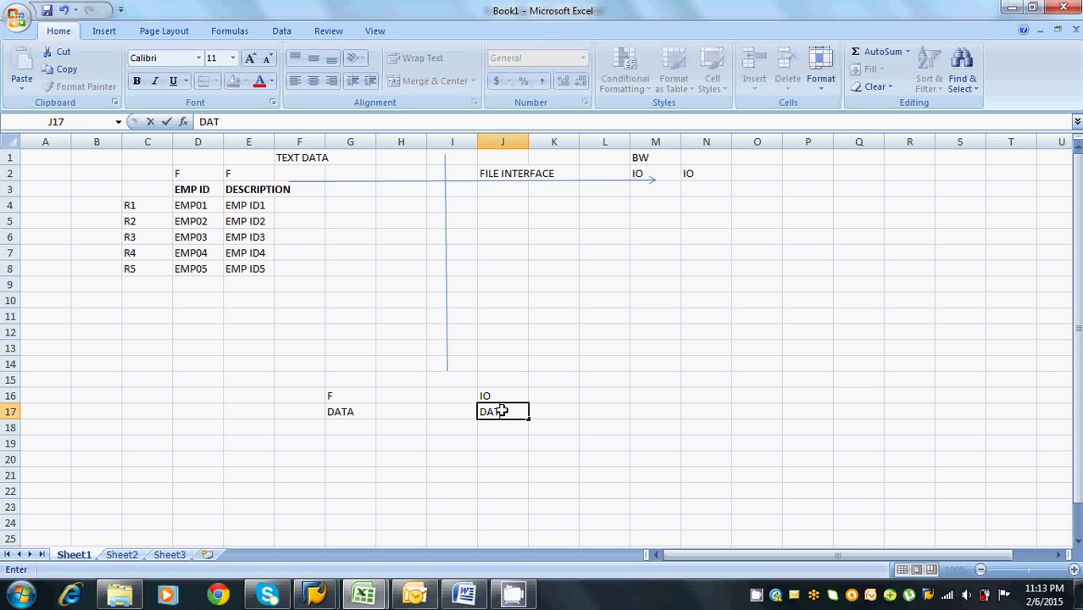
text(A)
Draw a straight arrow about 1.55" long along row 17 from DATA in G17 to DATA in J17
click(368, 411)
click(104, 31)
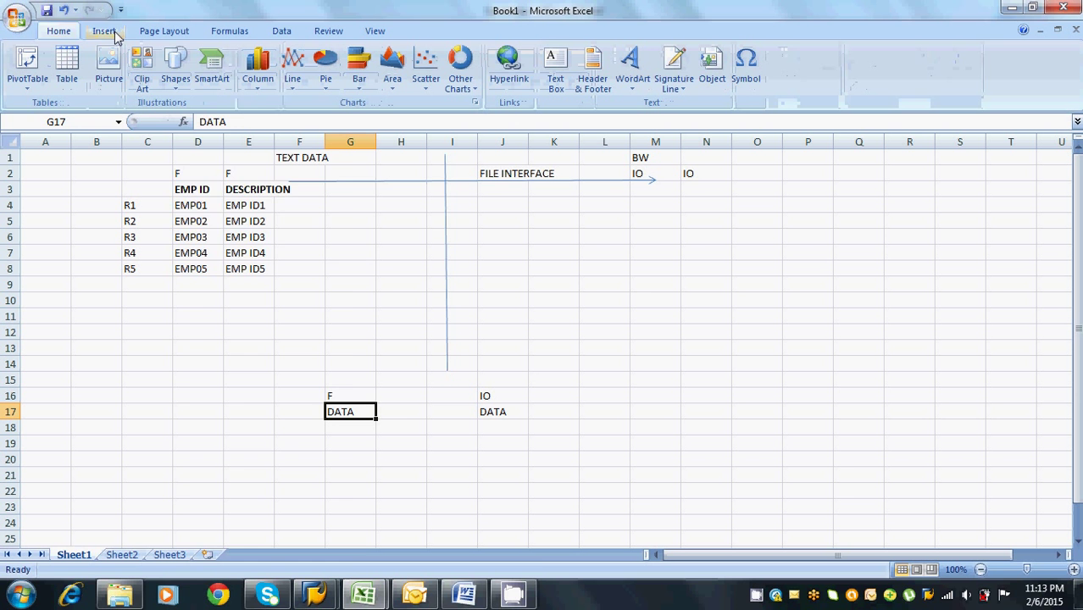
click(176, 70)
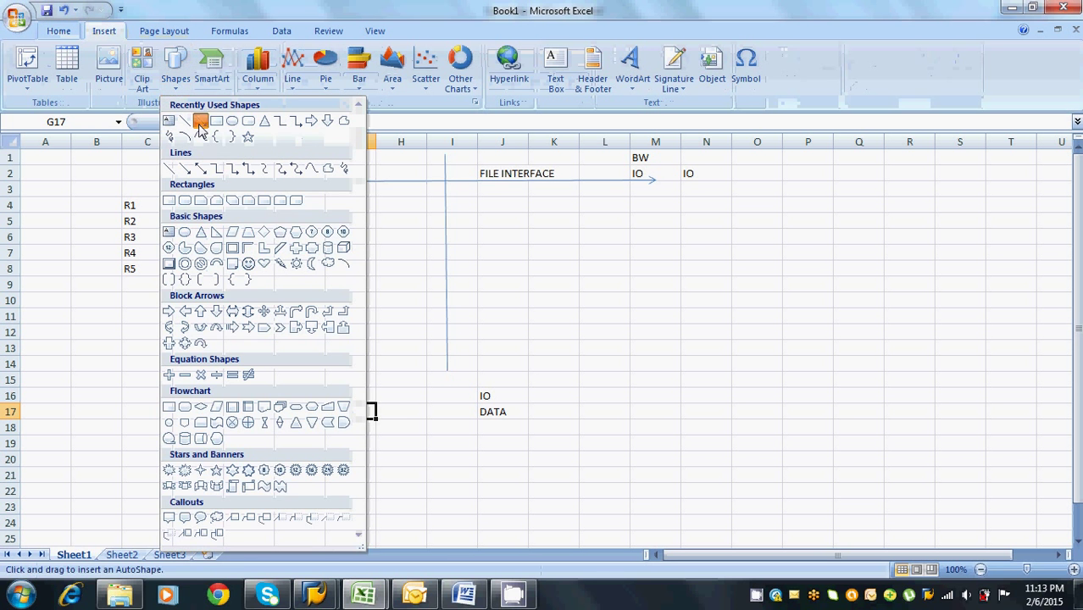
click(201, 120)
drag(377, 412, 476, 412)
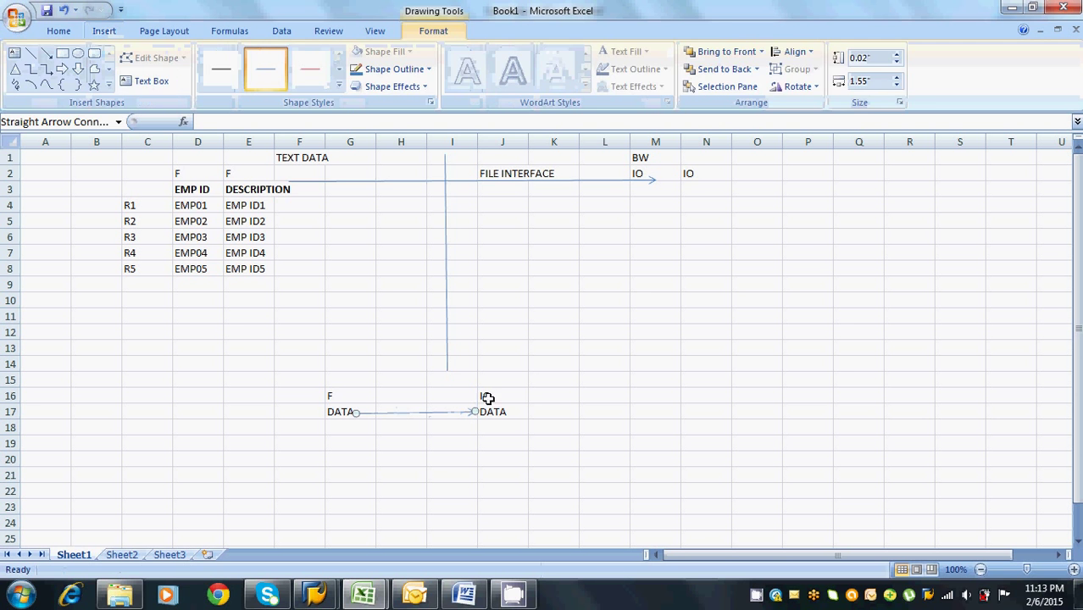
click(494, 396)
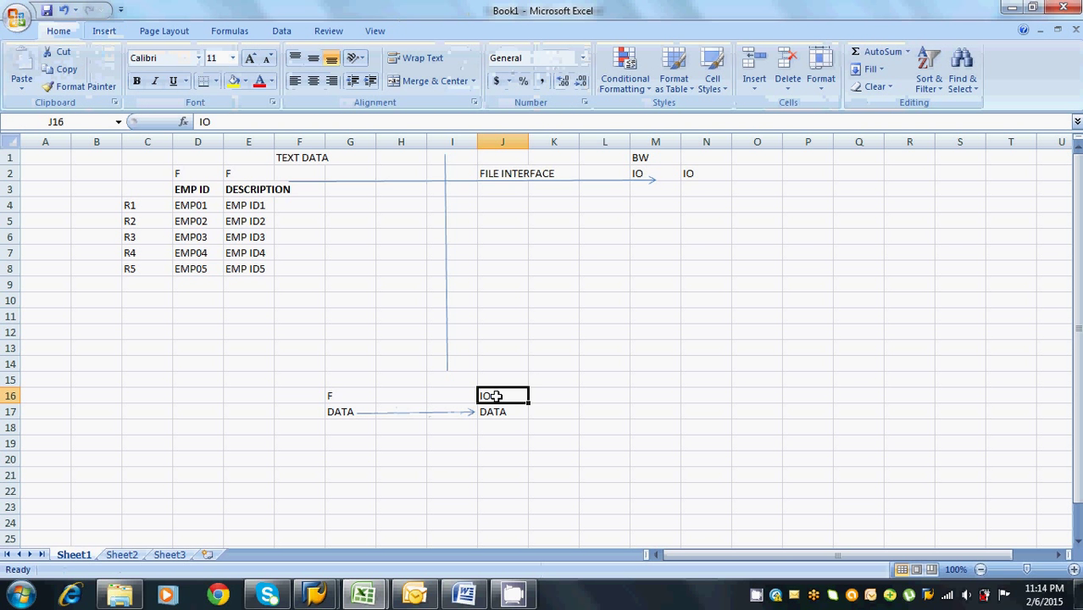
Enter F in cell H14 and IO in cell J14 as a second source and target pair above the mapping
click(396, 363)
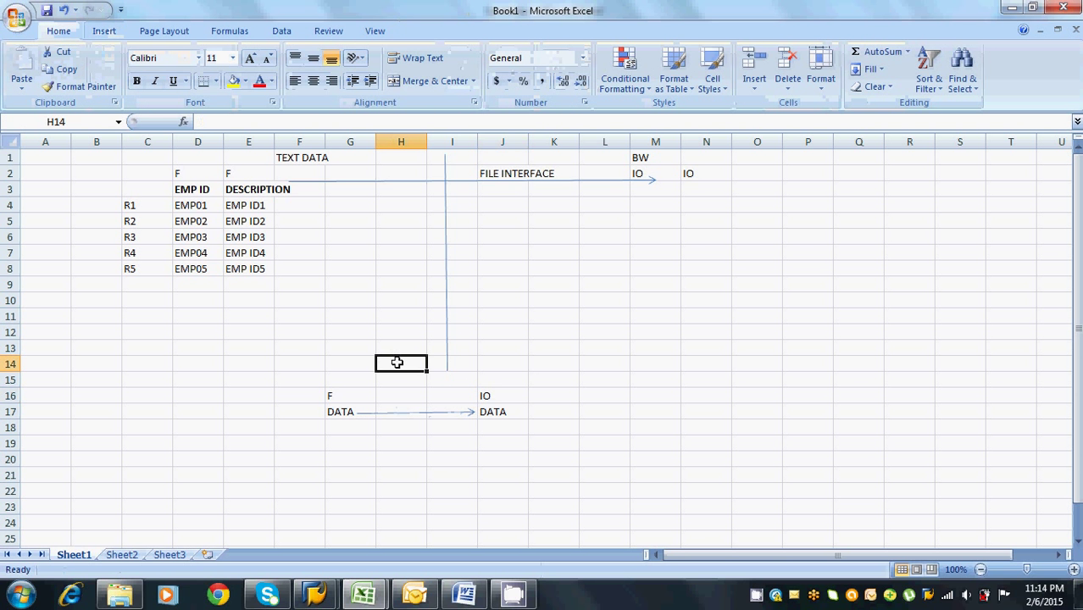
text(F)
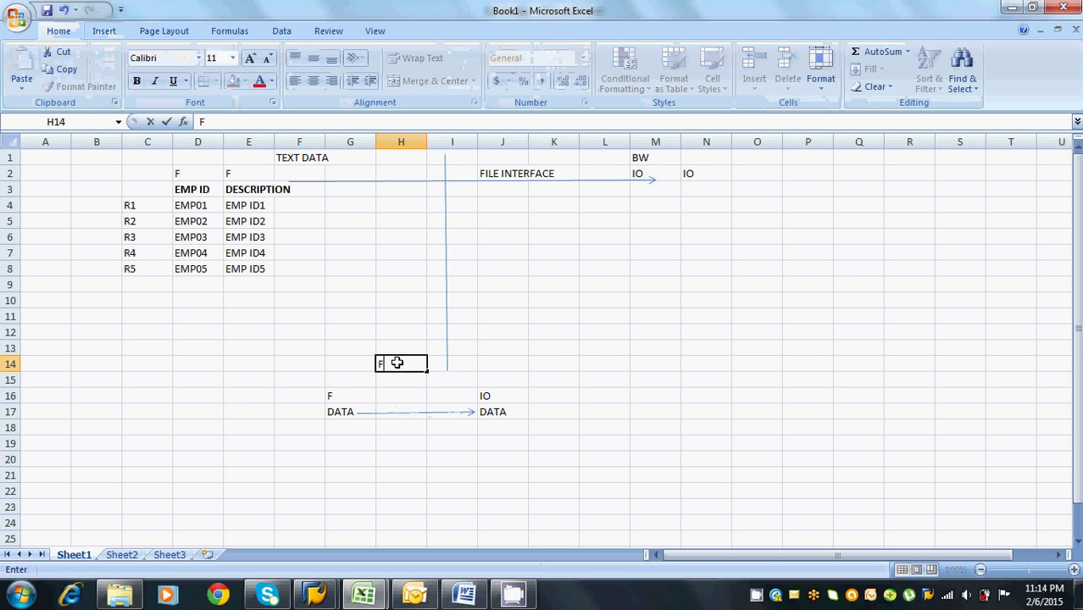
click(487, 362)
text(IO)
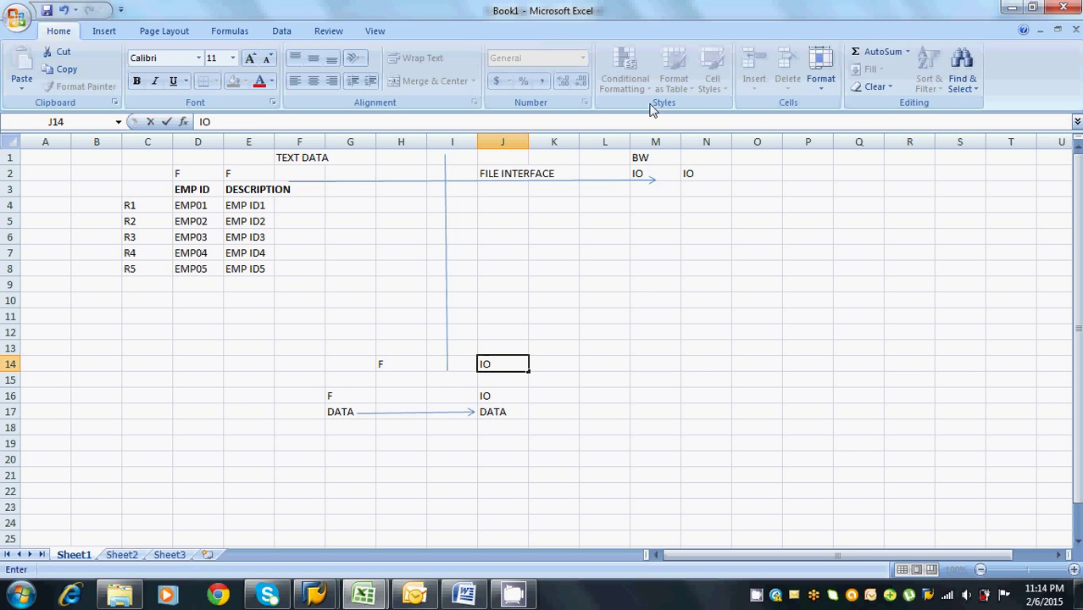
Extend the IO labels in cells M2 and N2 under BW to read IO - F
click(646, 172)
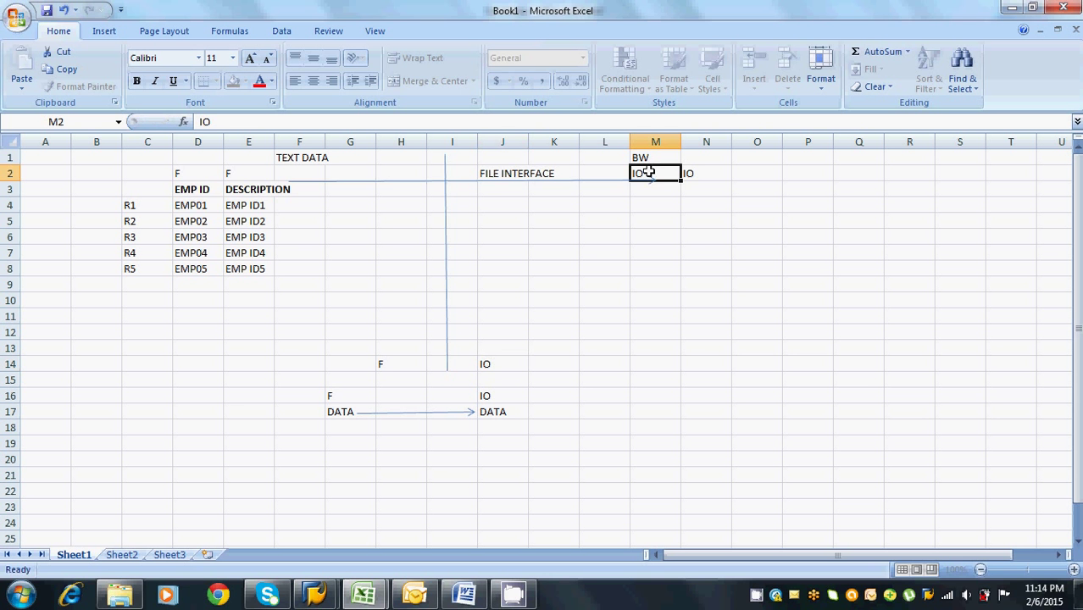
click(252, 121)
text(-)
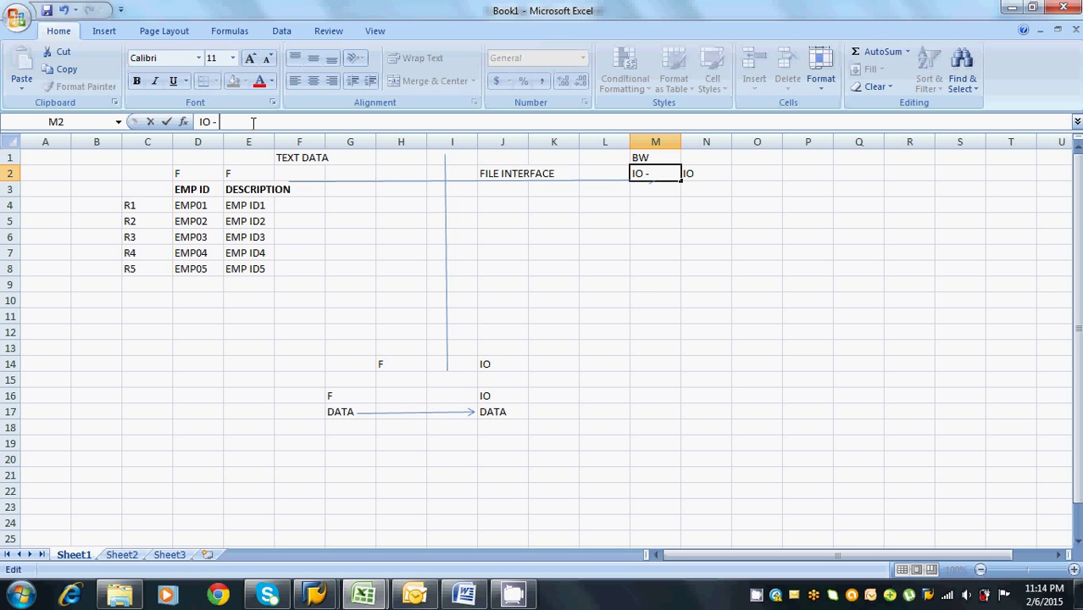
text( F)
click(703, 171)
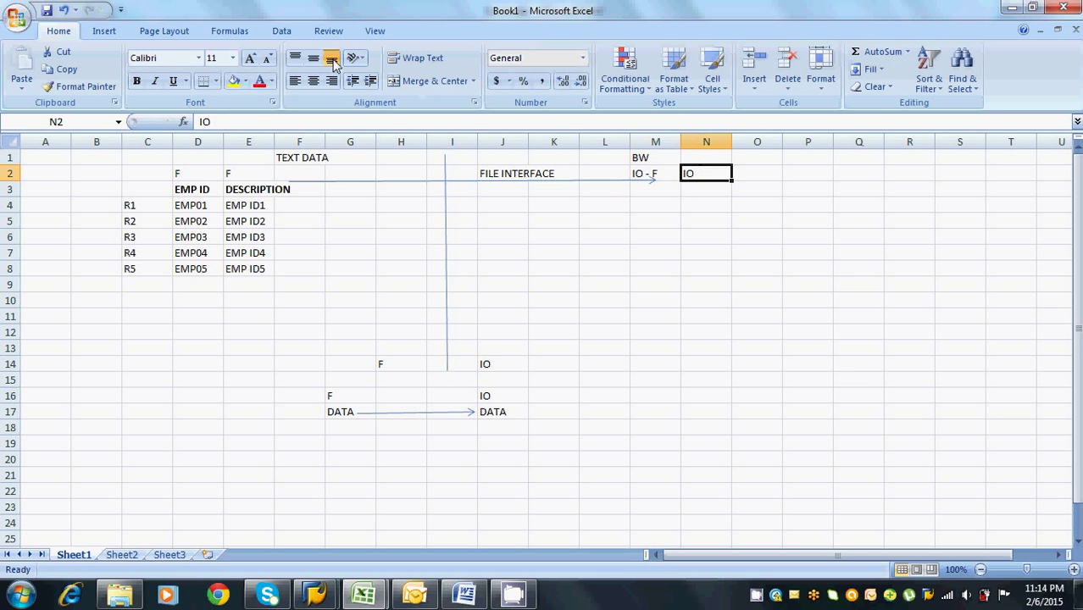
click(228, 121)
text(- )
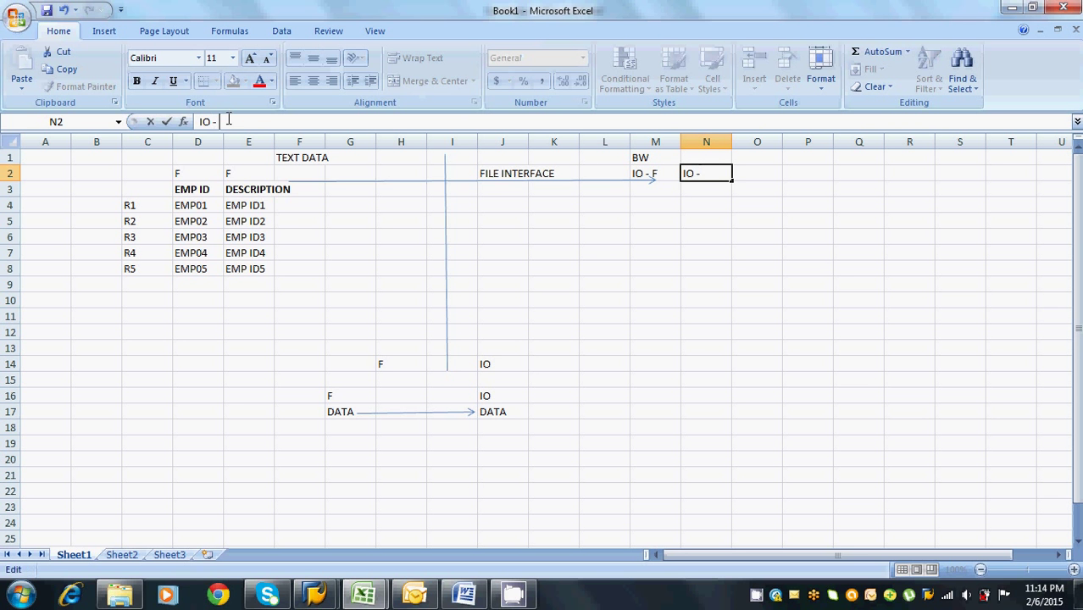
text(F)
key(BackSpace)
text(F)
click(653, 186)
click(649, 172)
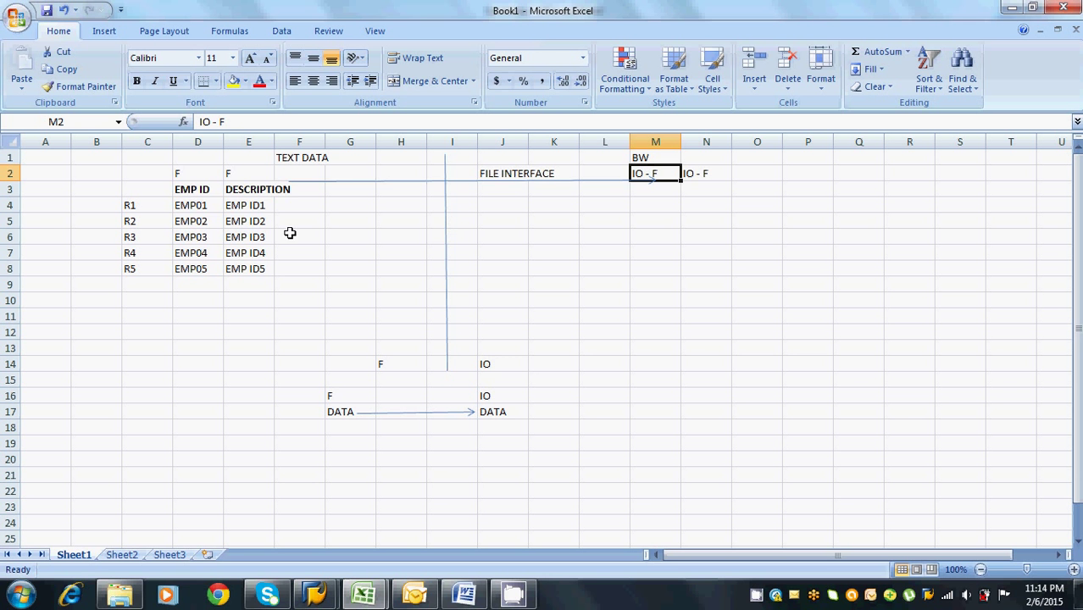
Change the field label above EMP ID in D2 to KF and the one above DESCRIPTION in E2 to DF
click(212, 190)
click(242, 189)
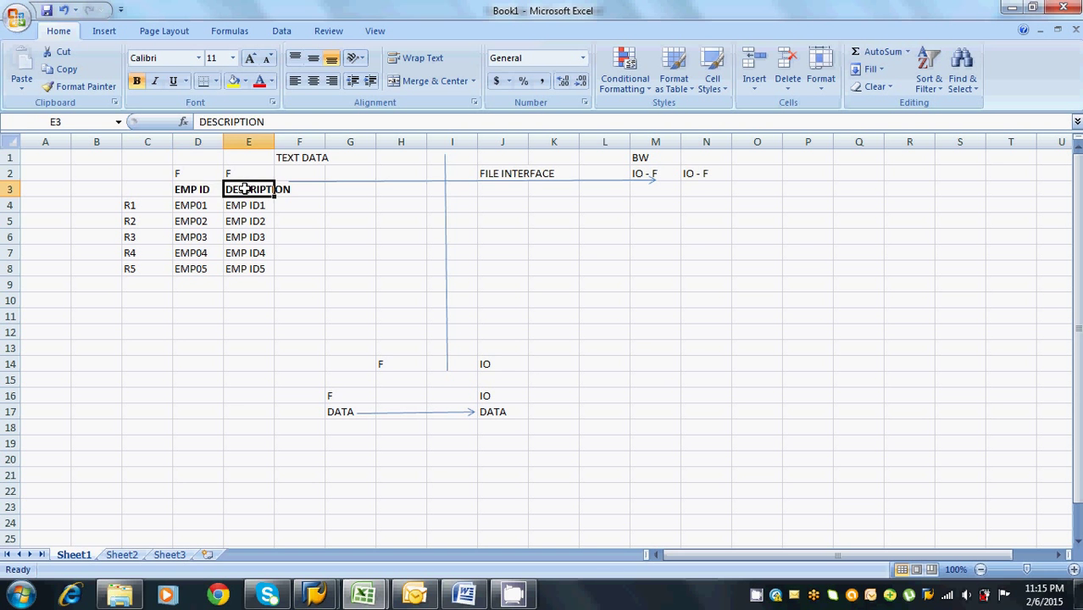
click(205, 174)
click(233, 176)
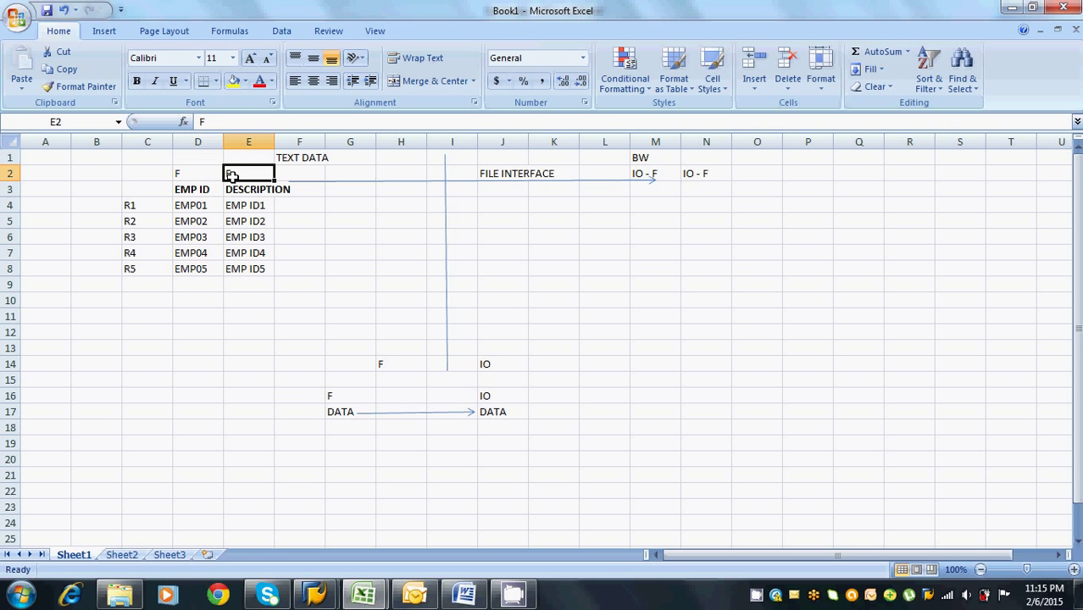
click(200, 122)
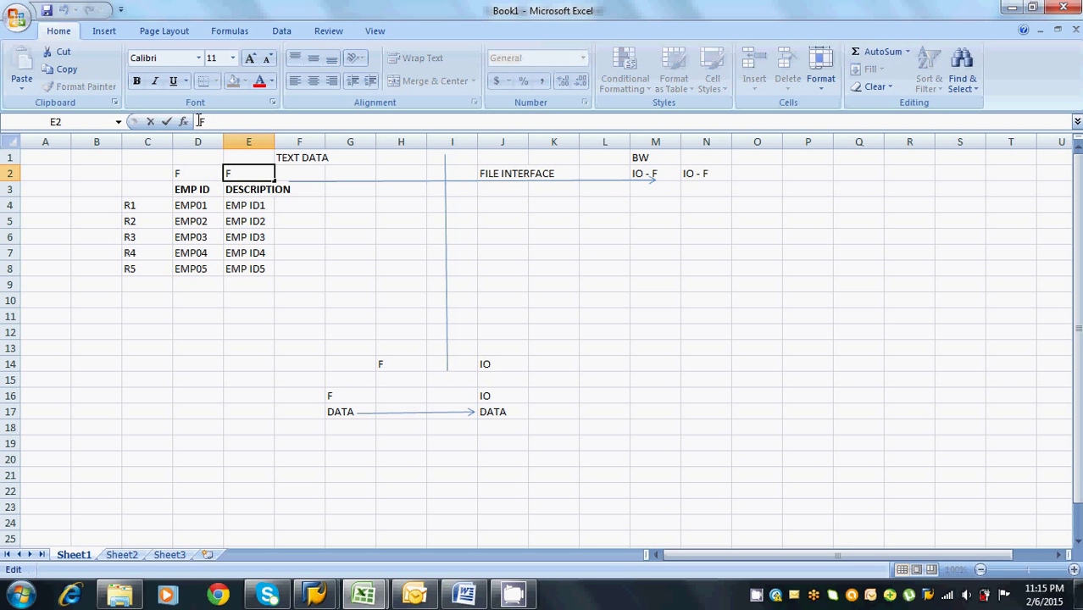
text(K)
click(197, 174)
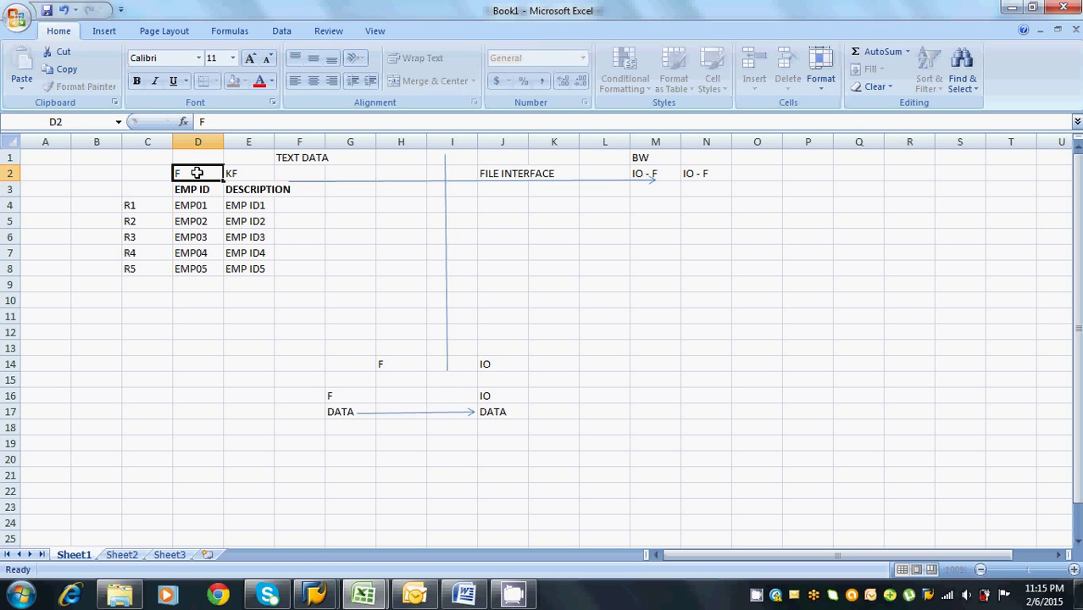
click(198, 122)
text(K)
click(233, 173)
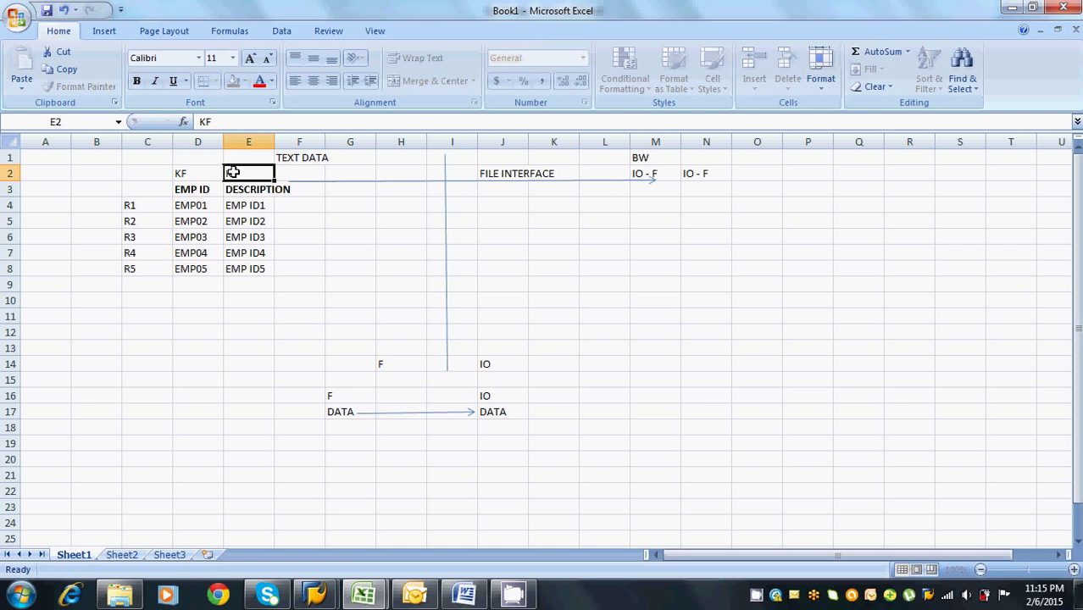
click(205, 121)
key(BackSpace)
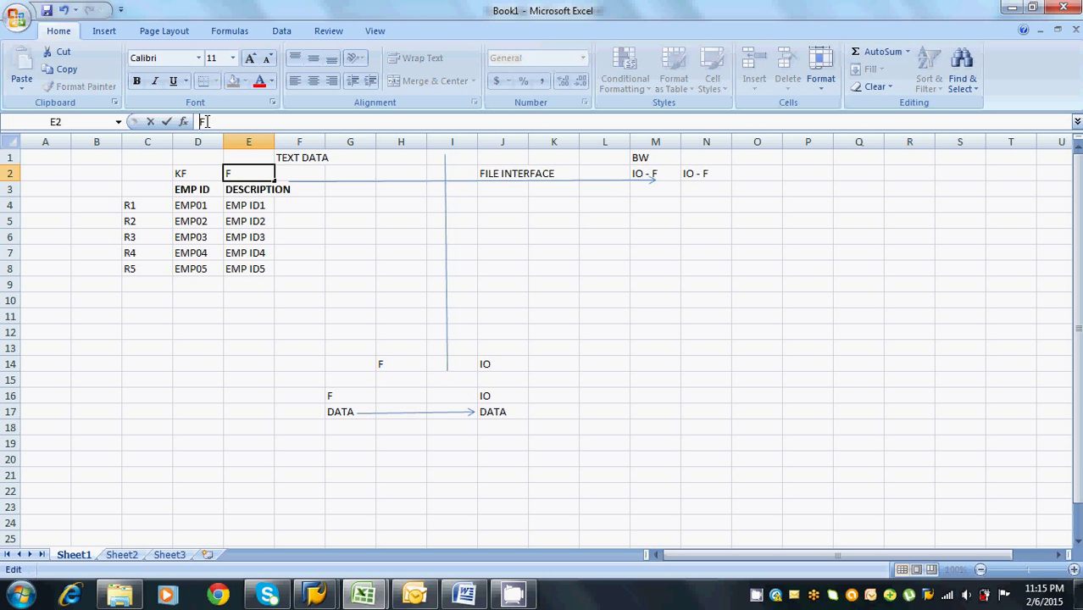
text(D)
click(259, 233)
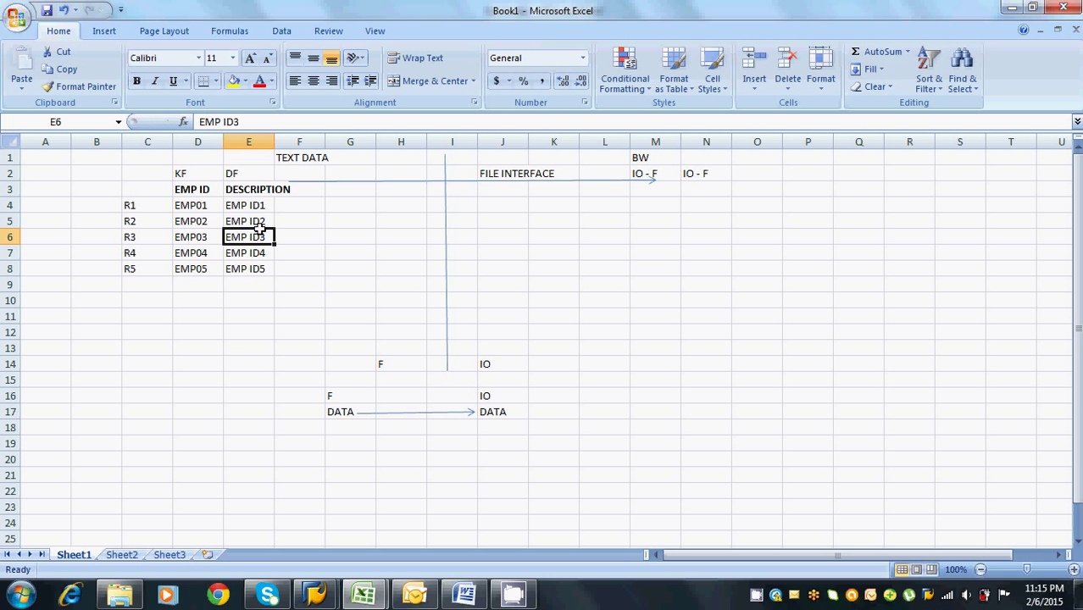
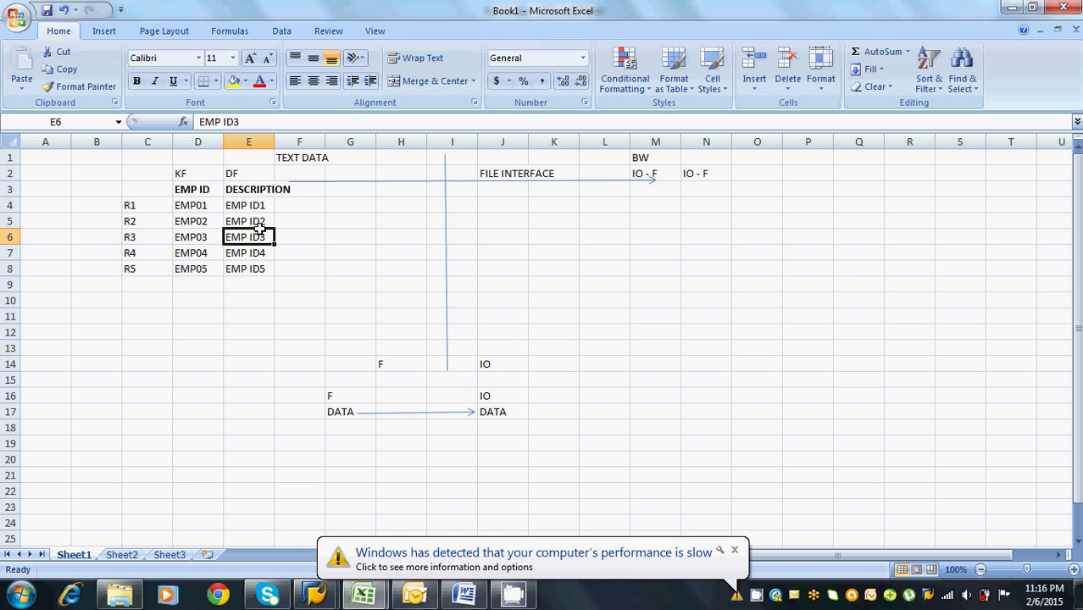
click(242, 205)
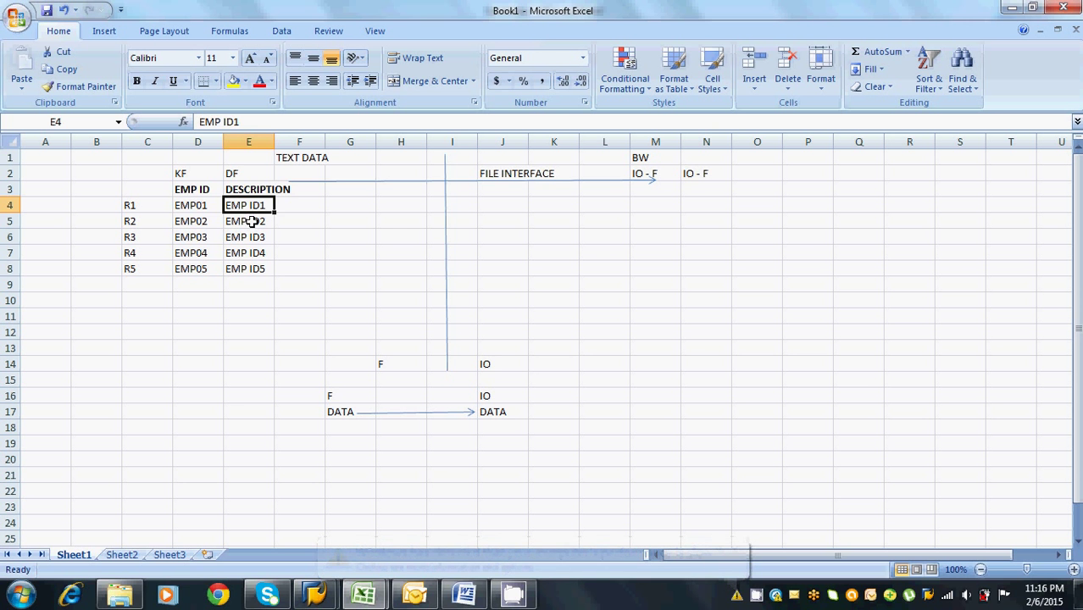
click(254, 188)
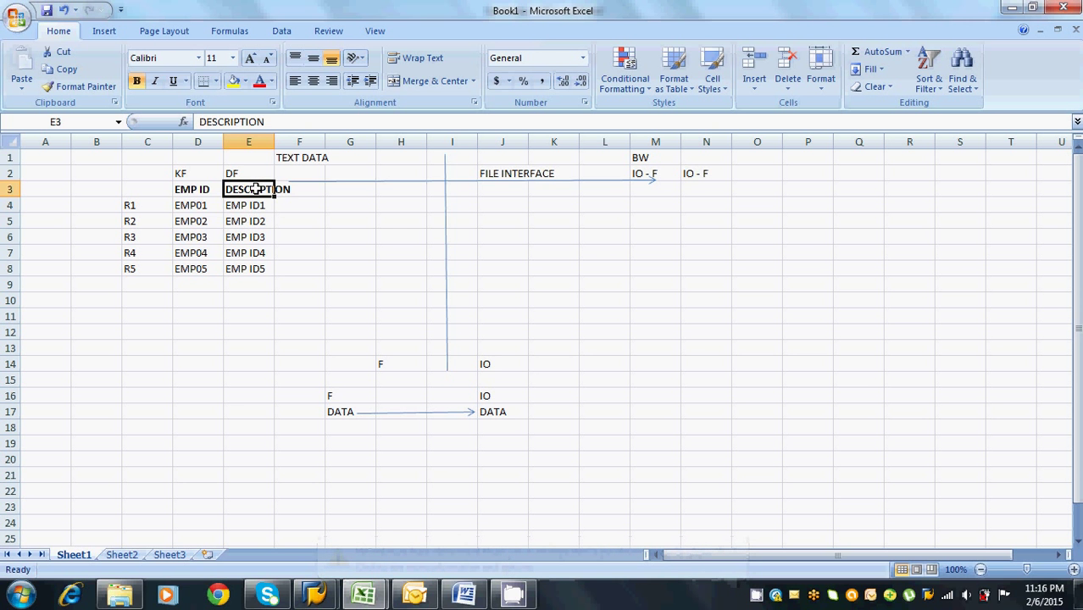
click(206, 190)
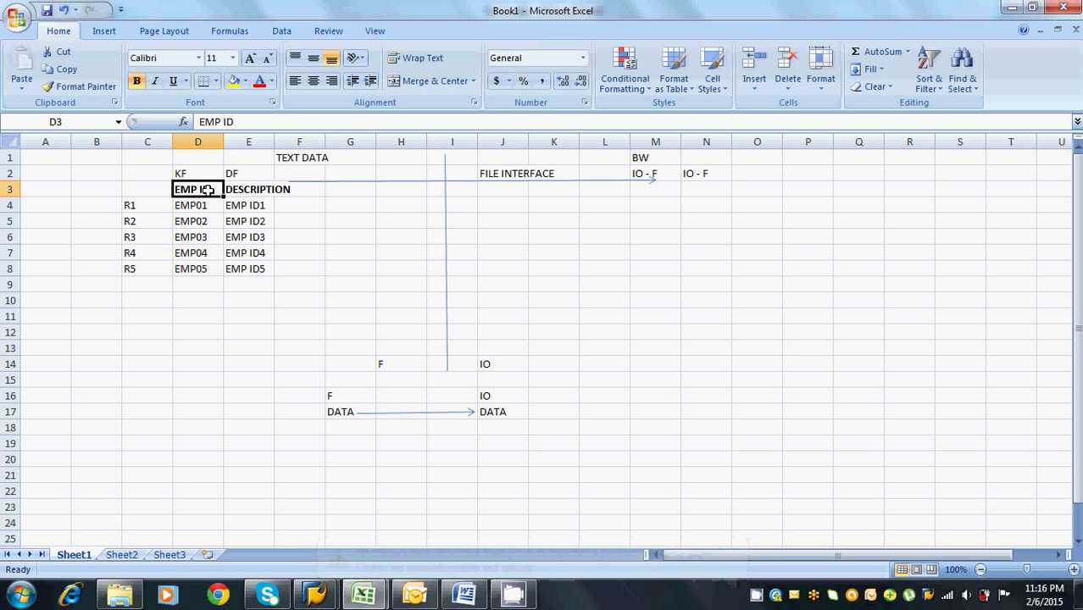
drag(244, 205, 241, 273)
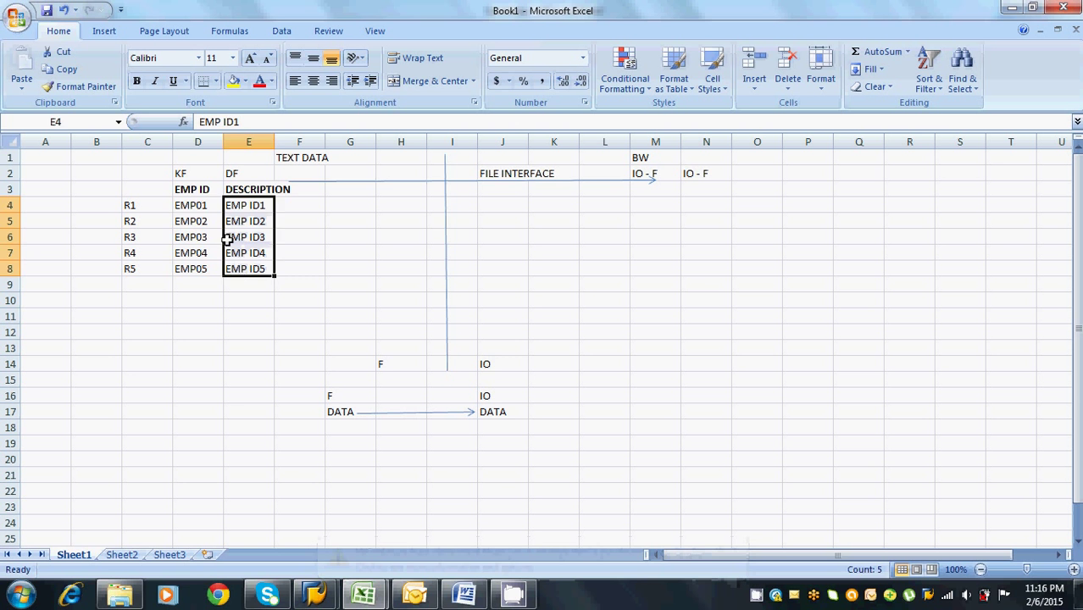
drag(203, 208, 203, 269)
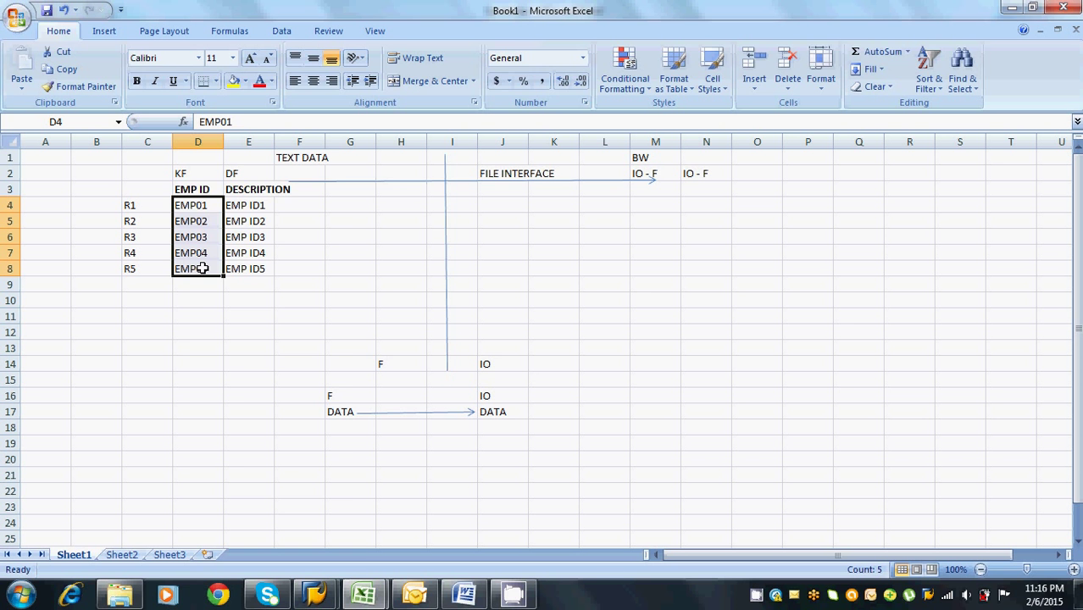
Draw an isosceles triangle about 0.89" high and 1.17" wide below the IO - F labels in columns M and N
click(108, 33)
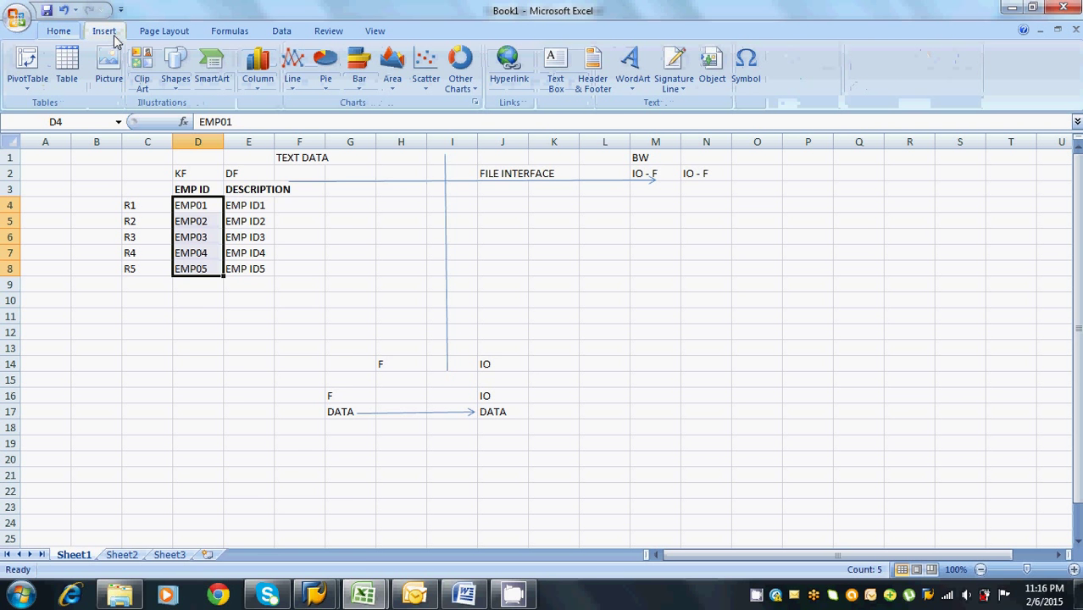
click(175, 81)
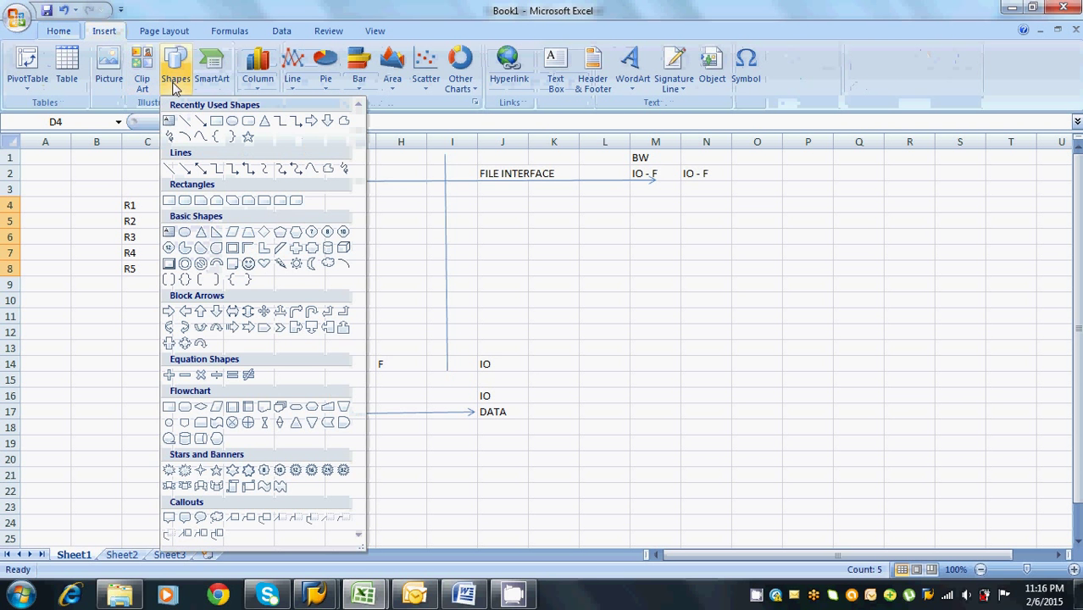
click(265, 122)
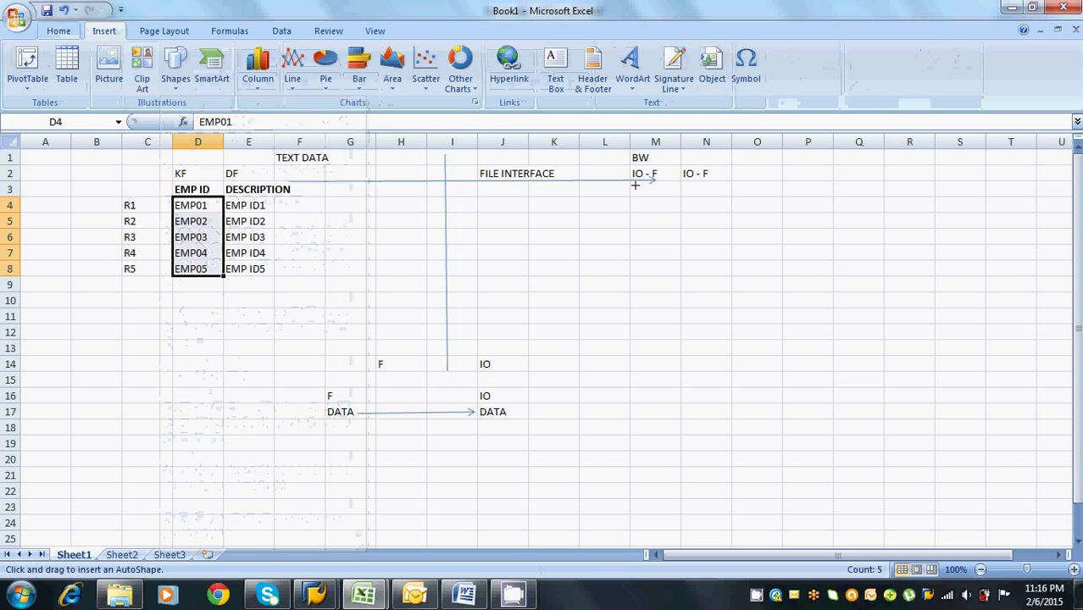
mouse_move(635, 185)
mouse_down()
mouse_move(663, 225)
mouse_move(718, 253)
mouse_up()
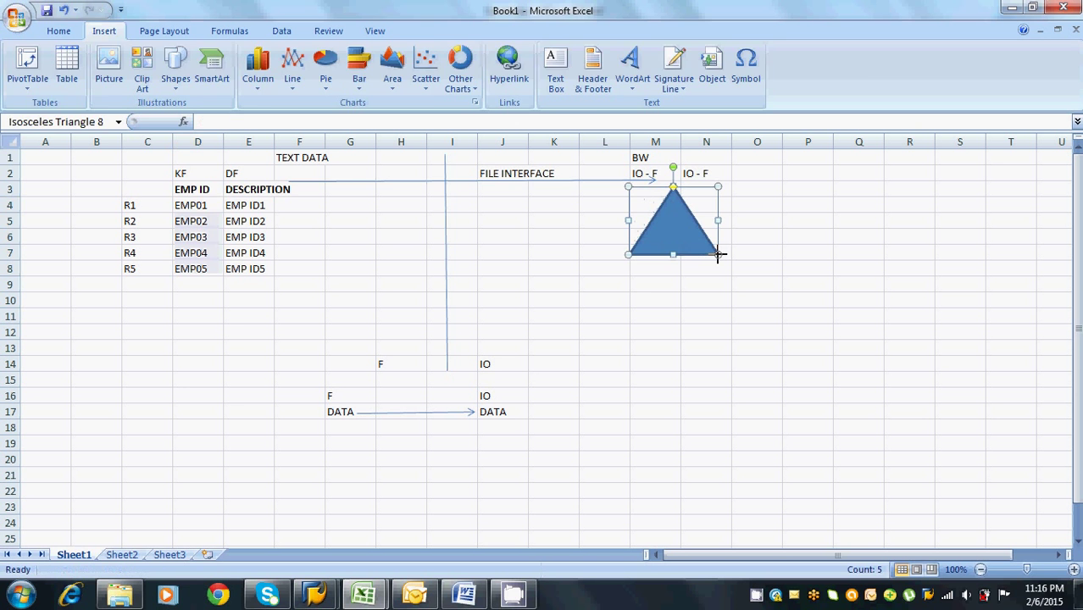
Enter the label BASIC CHAR INFO OBJECT in cell O4 beside the triangle
click(752, 201)
text(BASIS)
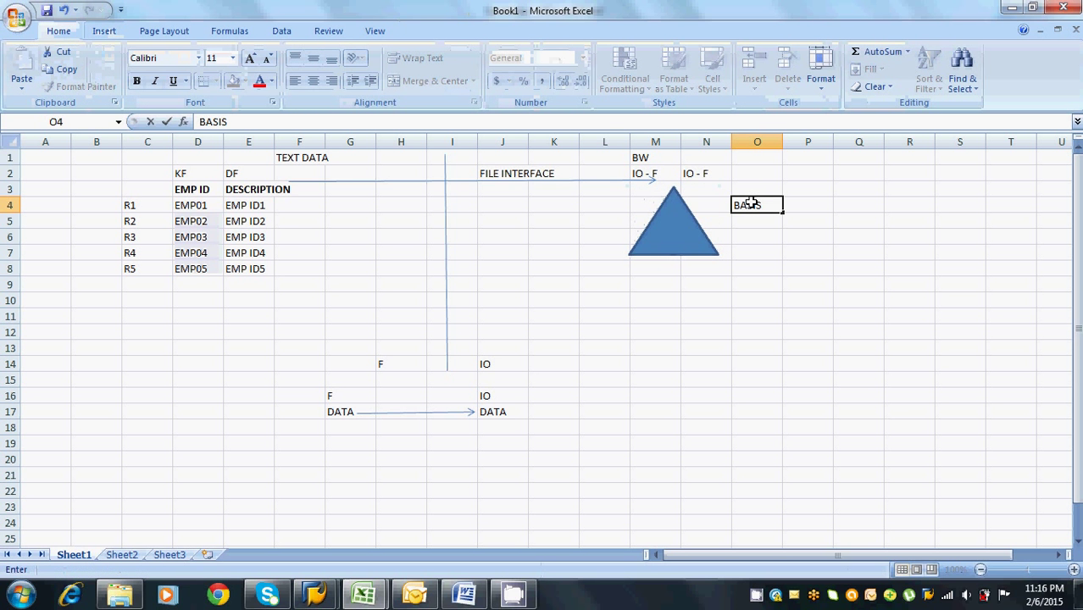
key(BackSpace)
text(C CHAR INFO OBJECT)
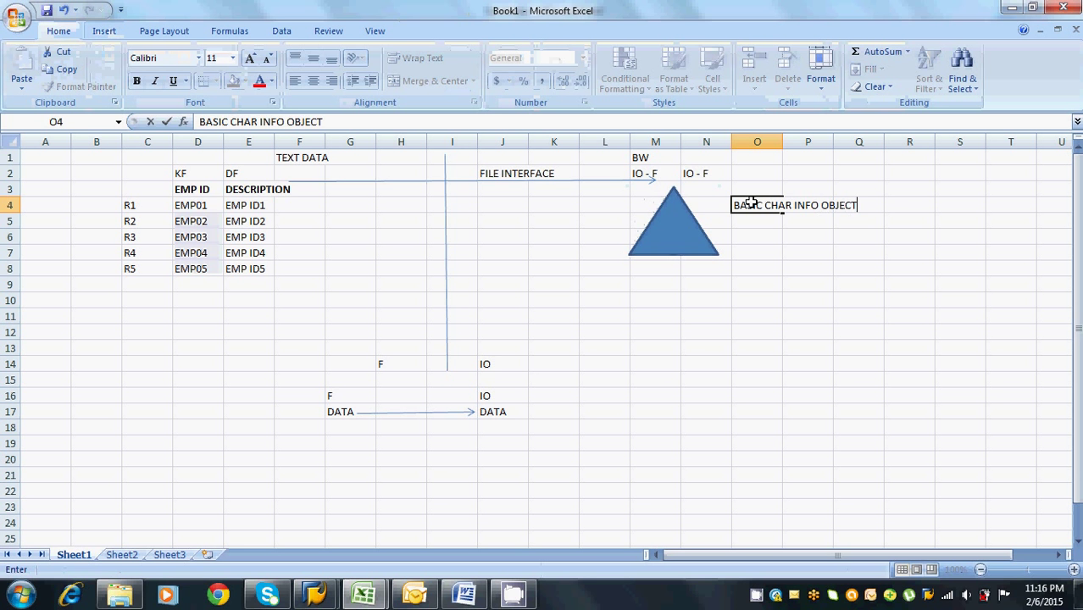
click(767, 268)
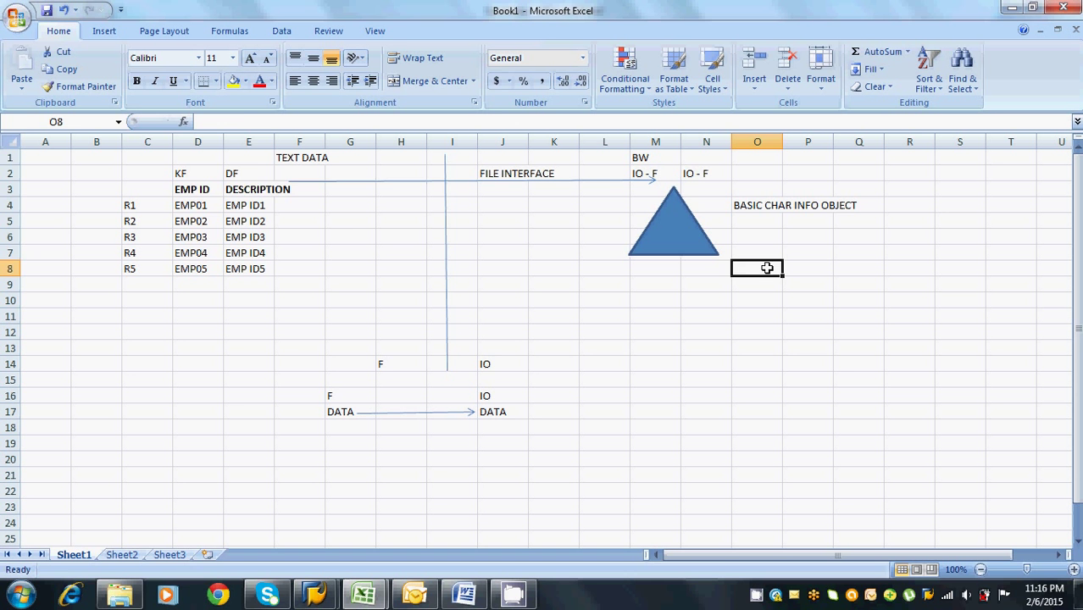
click(261, 189)
click(251, 173)
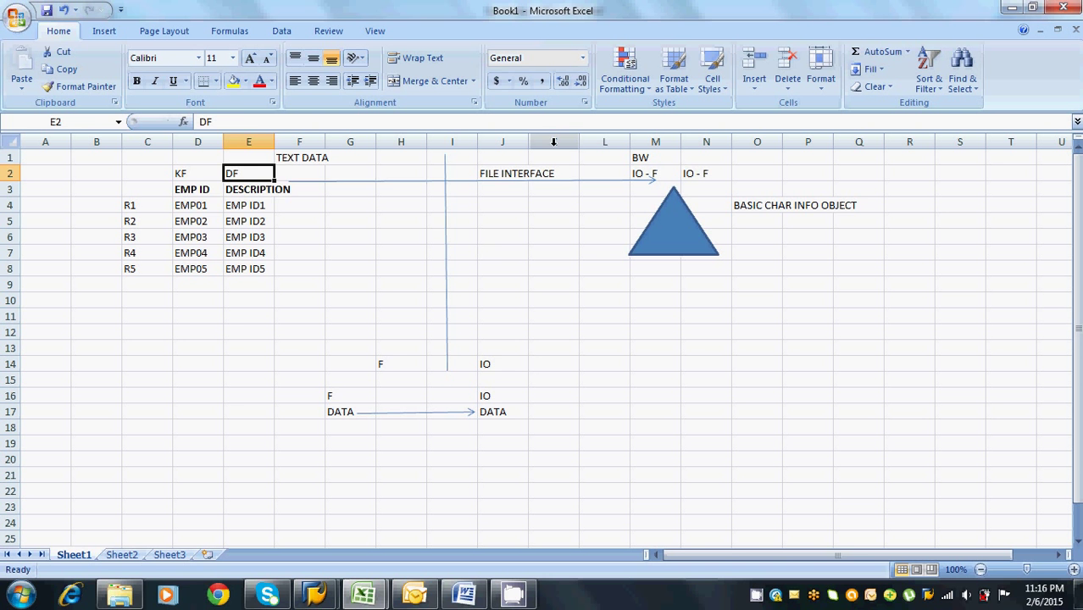
click(258, 191)
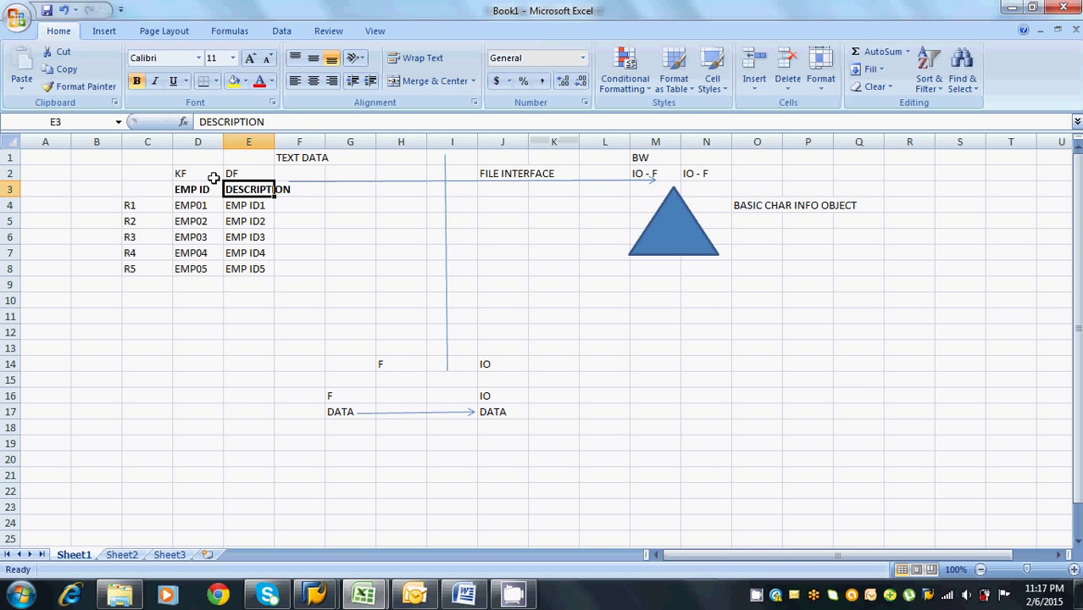
click(190, 189)
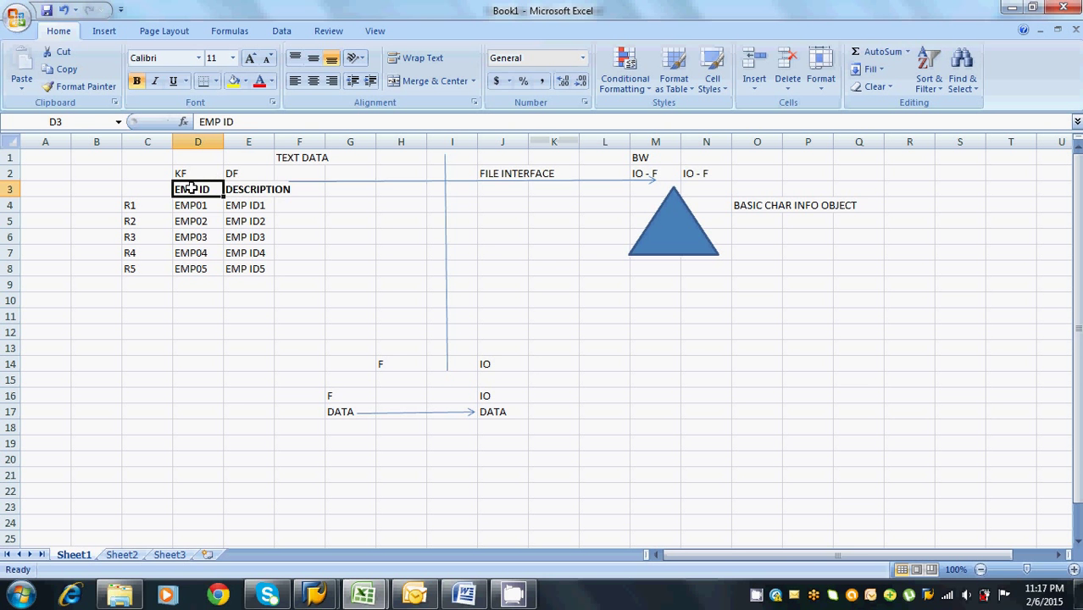
Draw a smaller isosceles triangle about 0.29" high and 0.38" wide inside the large triangle, and select the large one
click(104, 32)
click(175, 80)
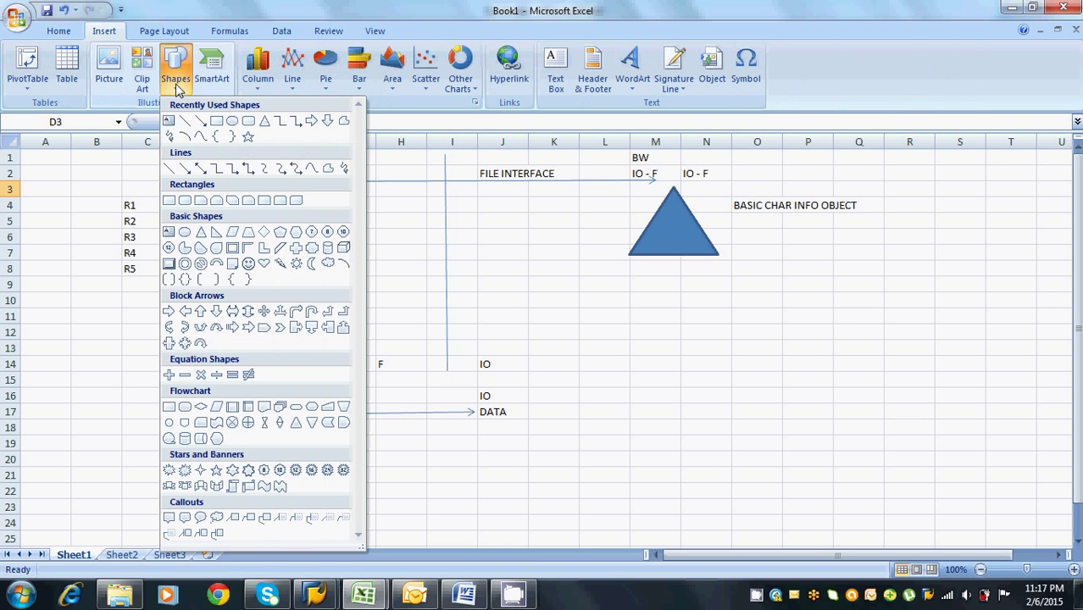
click(264, 124)
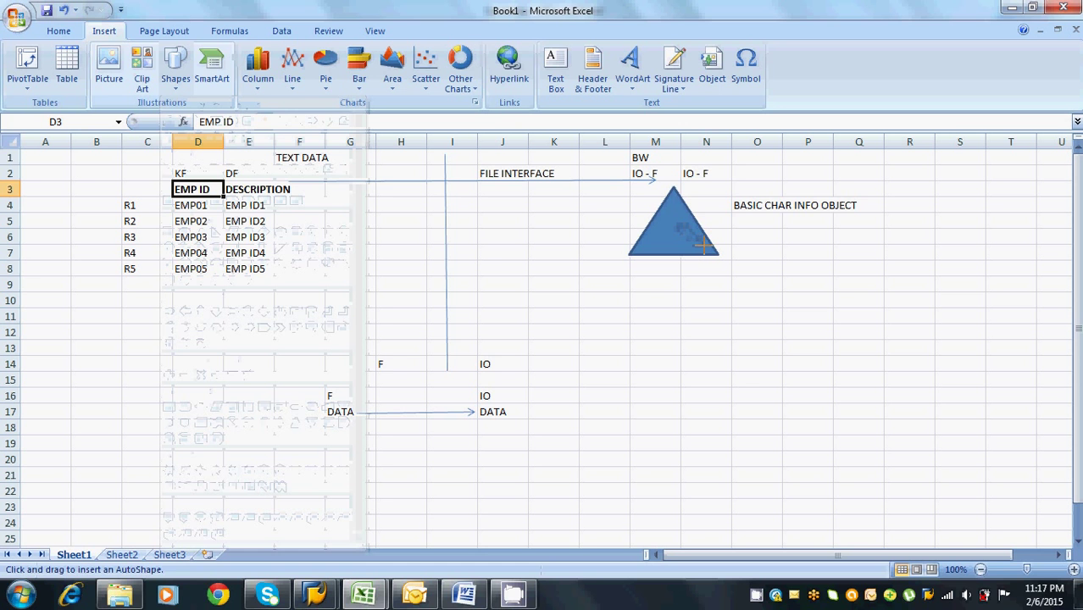
drag(704, 246, 704, 246)
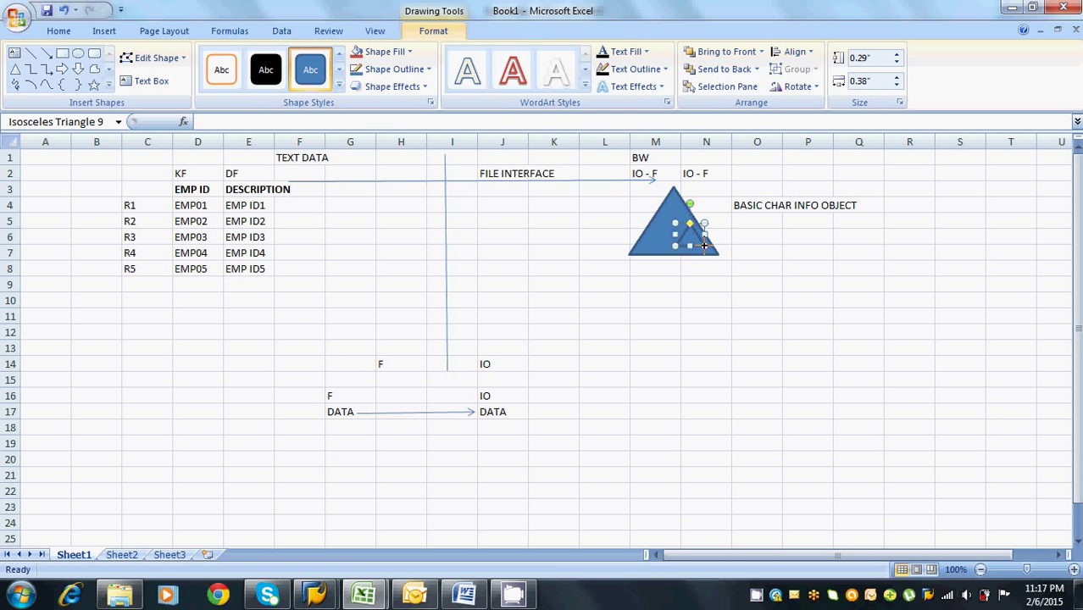
click(682, 214)
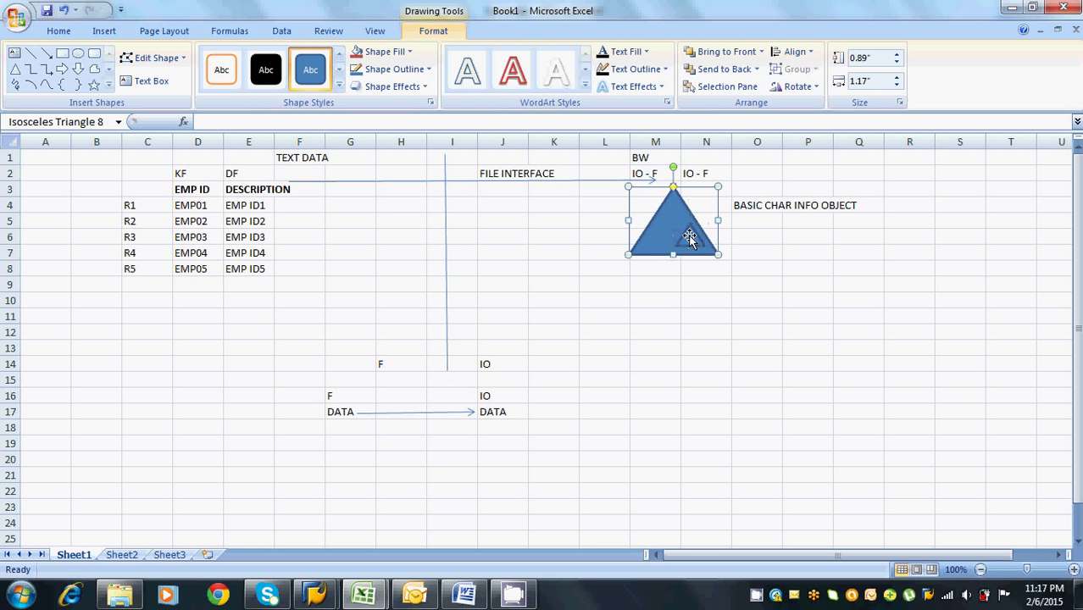
Enter the note MAINTAIN TEXT DATA FOR THE EMPLOYEE in cell O5, under the BASIC CHAR INFO OBJECT label
click(690, 238)
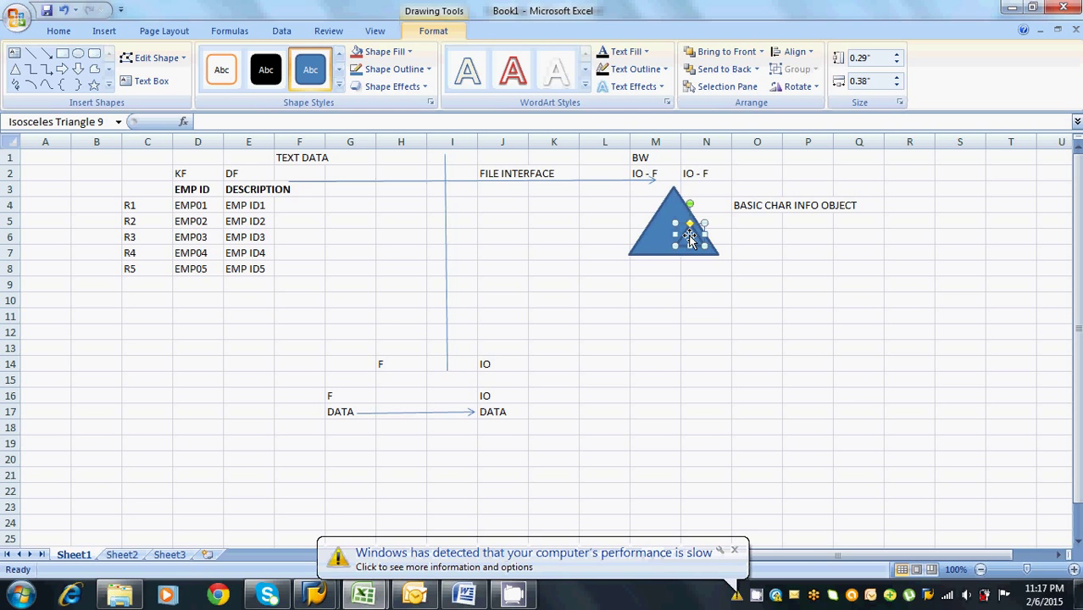
click(750, 223)
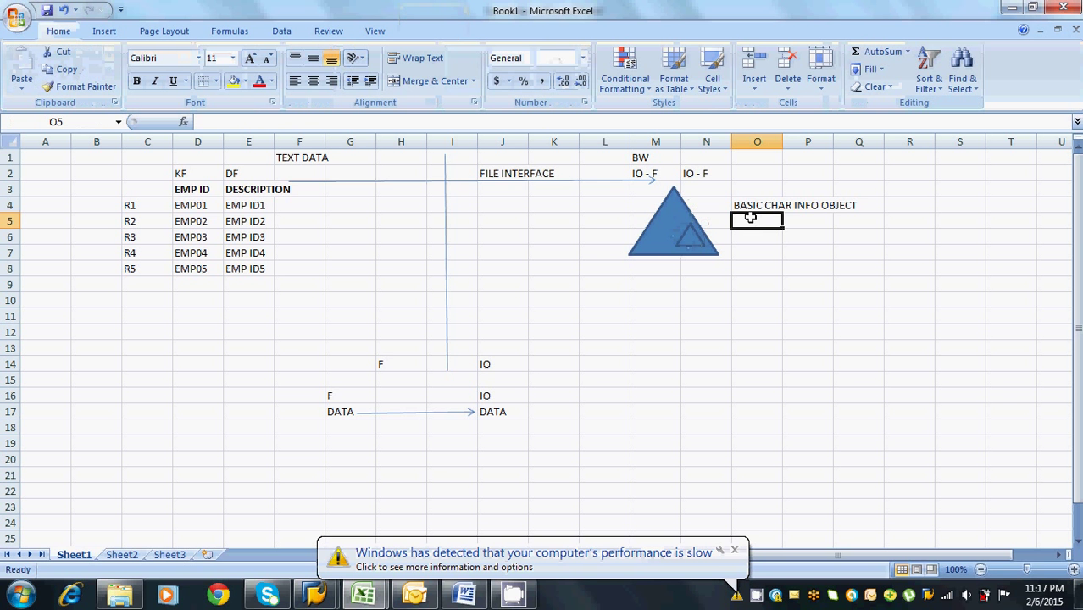
text(MAINTAIN )
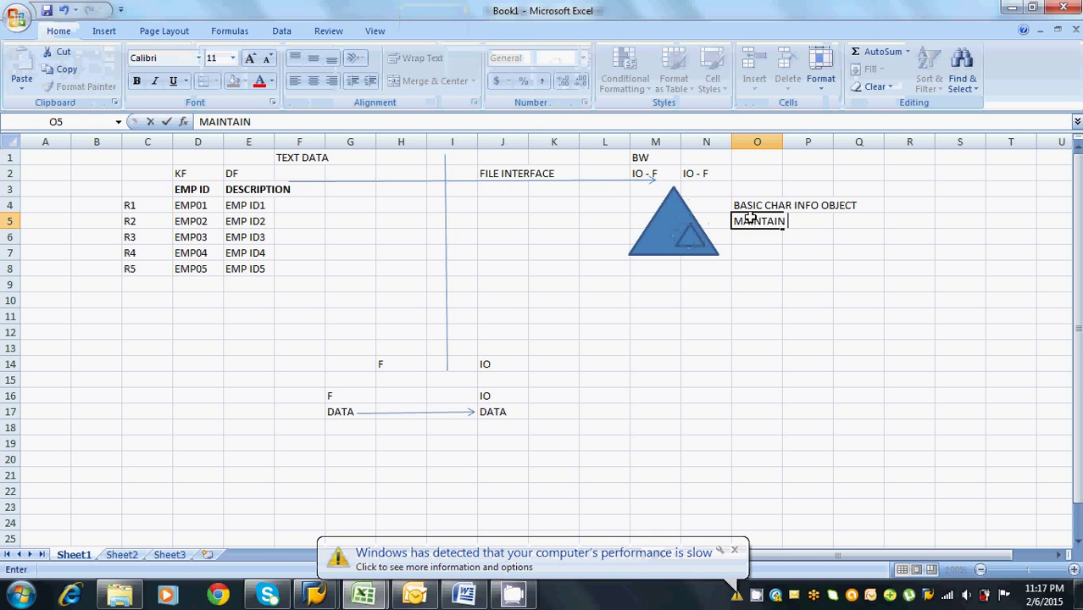
text(TEXT DA)
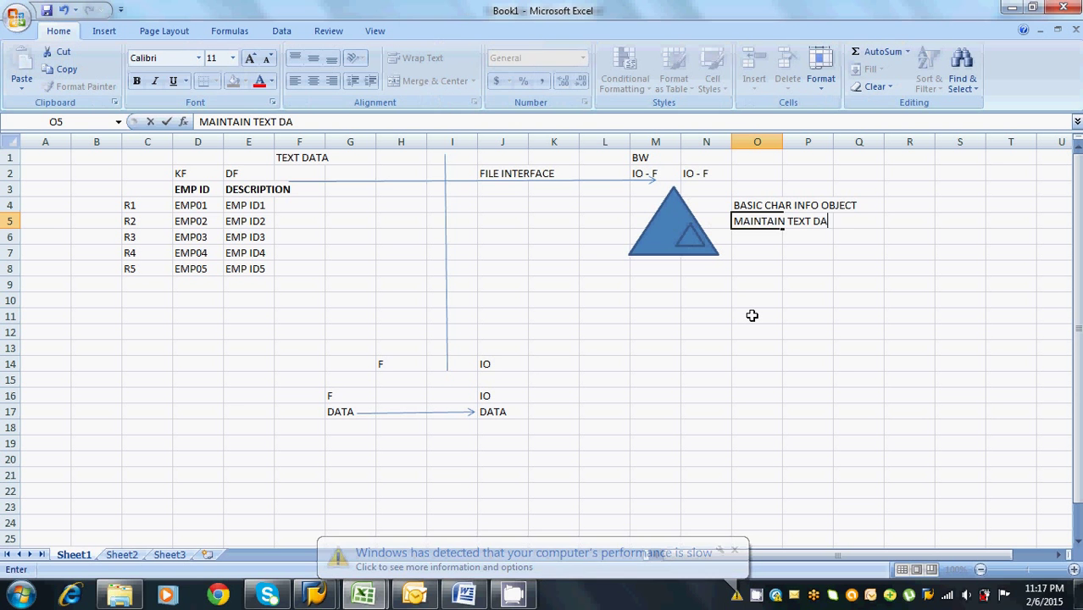
text(TA FOR THE )
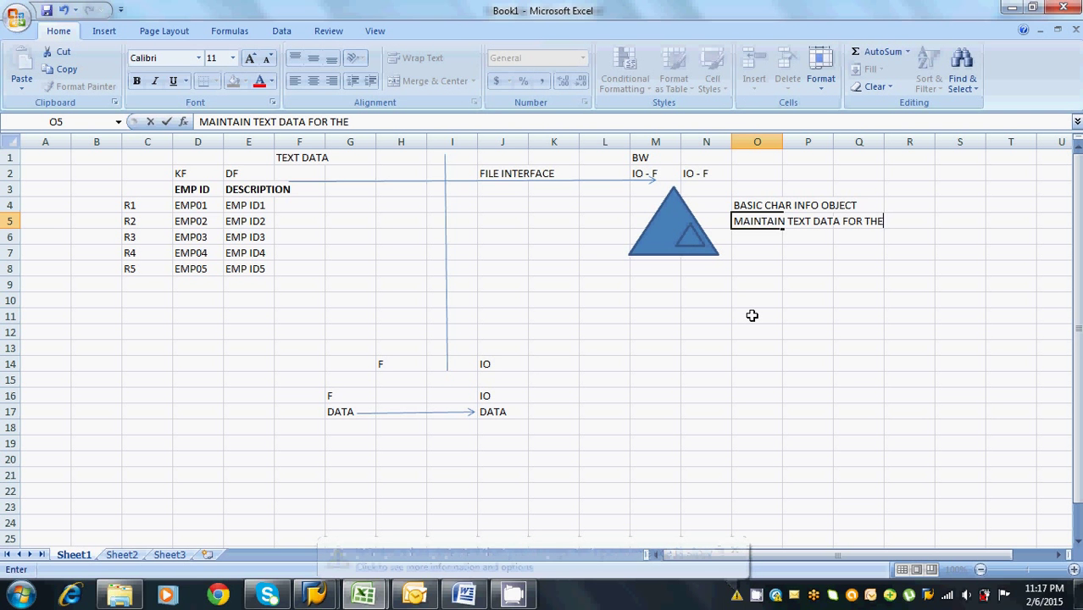
text(EMPLOYEE)
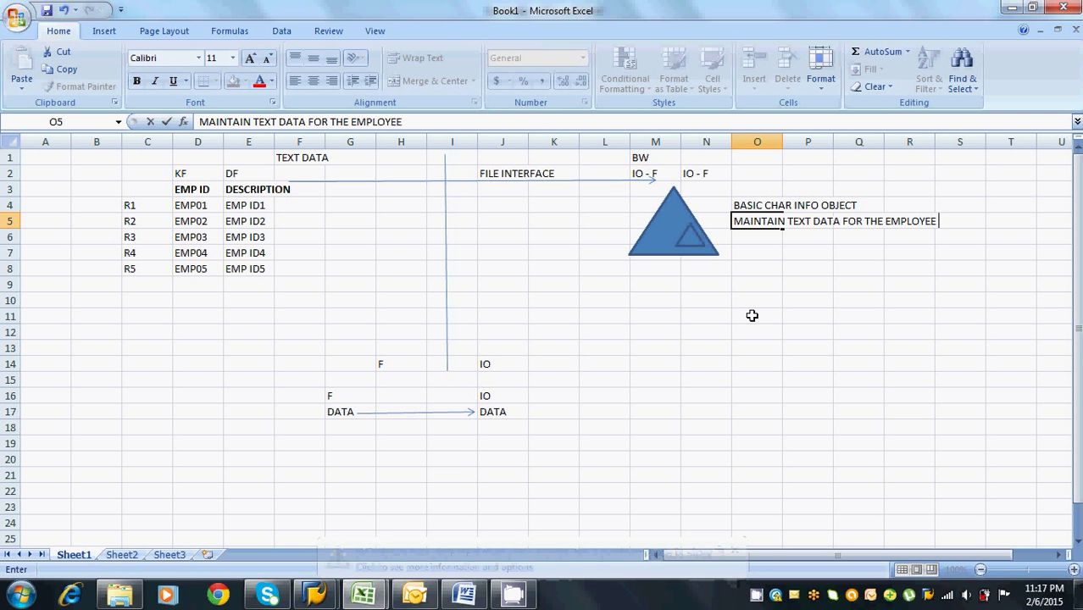
Fill the large triangle with red so it contrasts with the small blue triangle, then select the small one
click(678, 193)
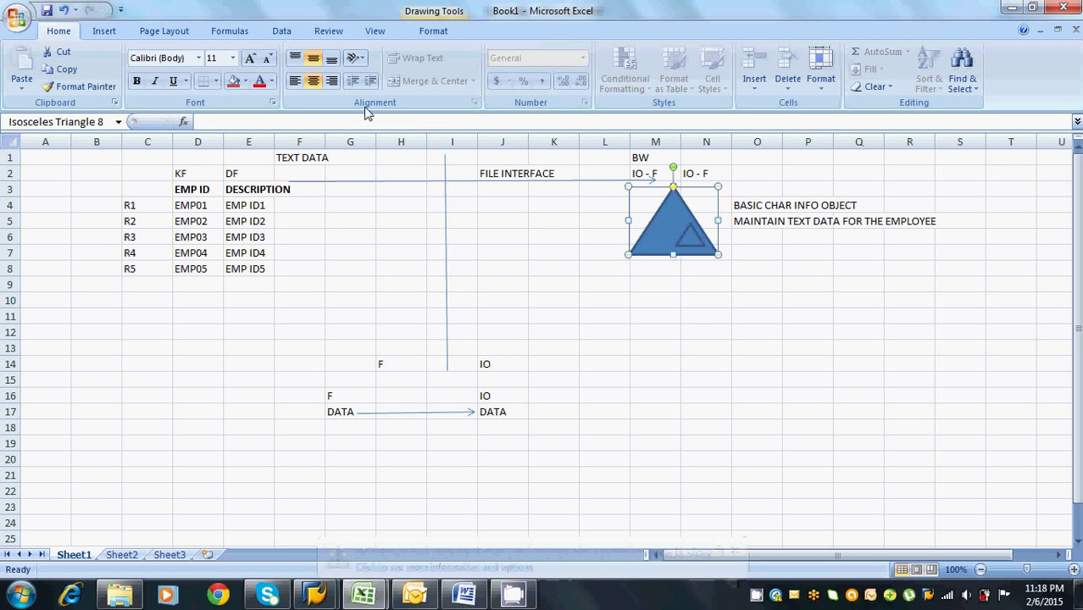
click(237, 84)
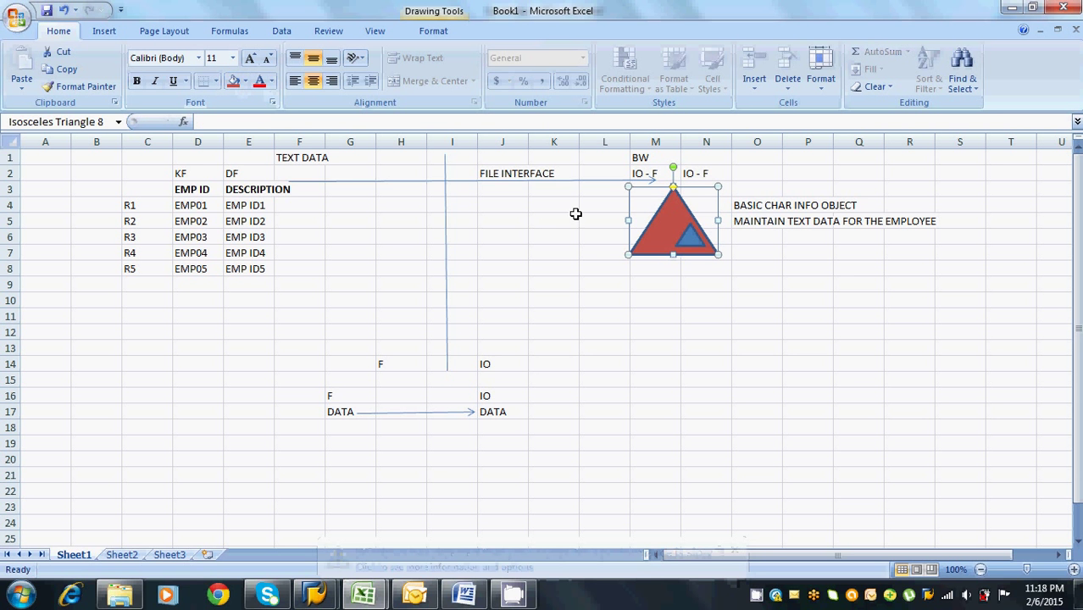
click(690, 238)
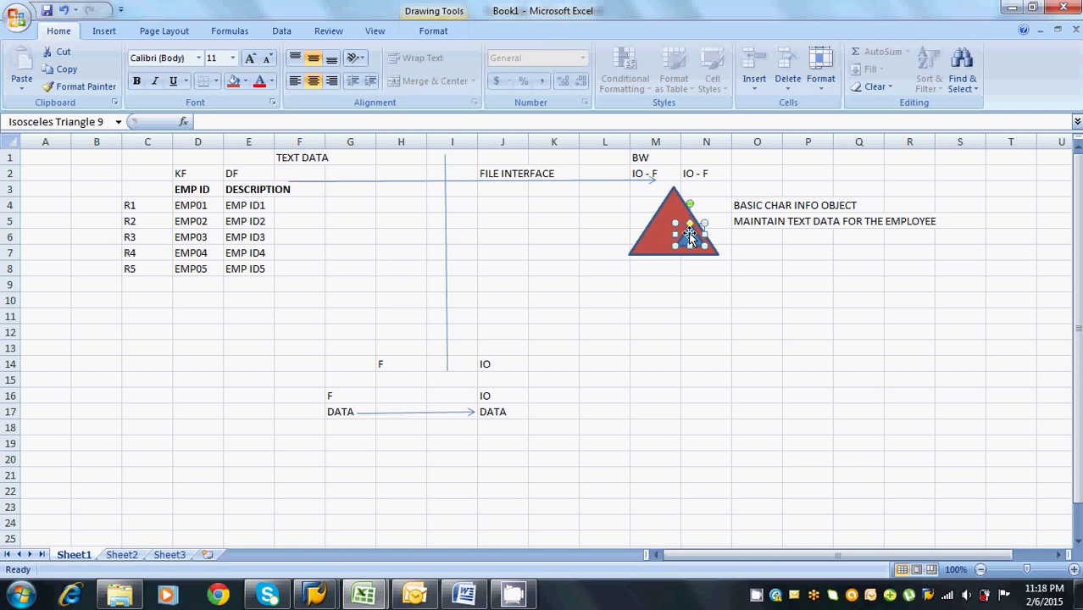
Change the field labels above the triangle to IO - kF in M2 and IO -d F in N2
click(649, 173)
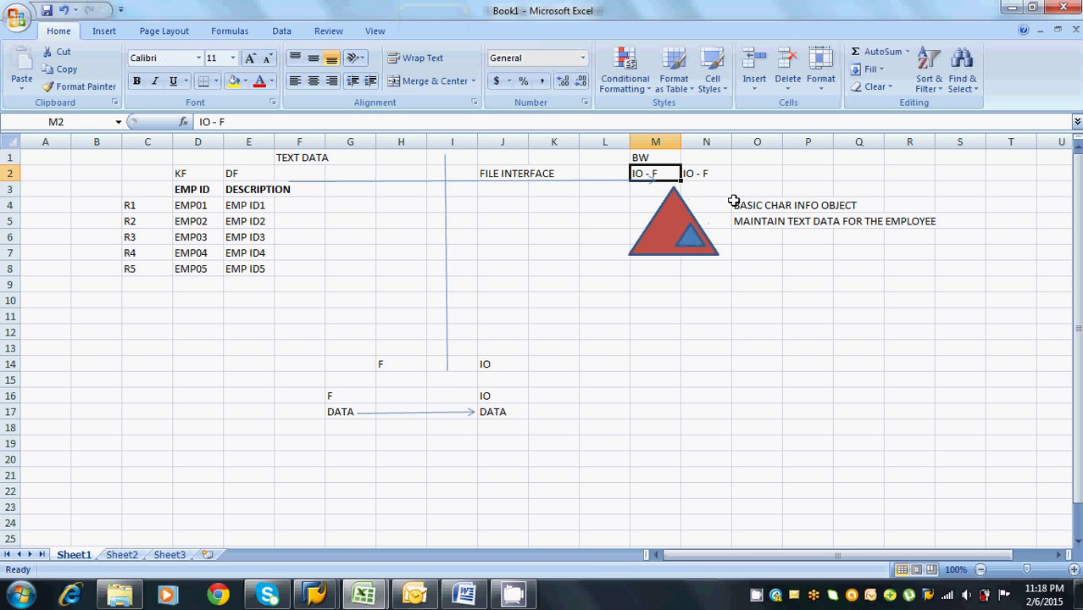
double_click(653, 173)
text(k)
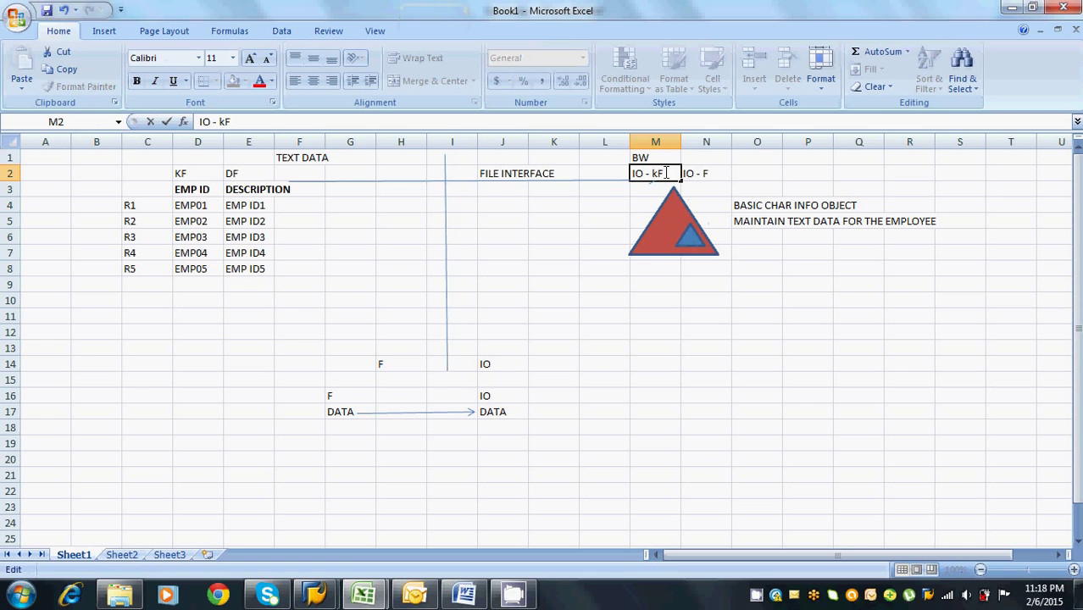
click(698, 172)
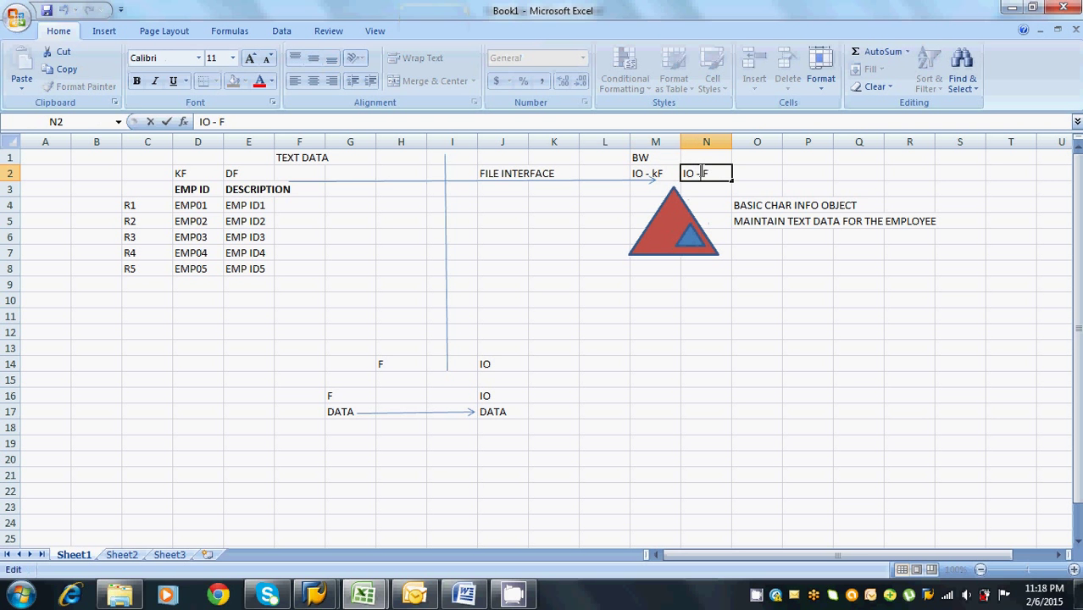
text(d)
Apply all borders to cells M8 and N8 below the triangle and label them KF and DF
drag(645, 269, 687, 267)
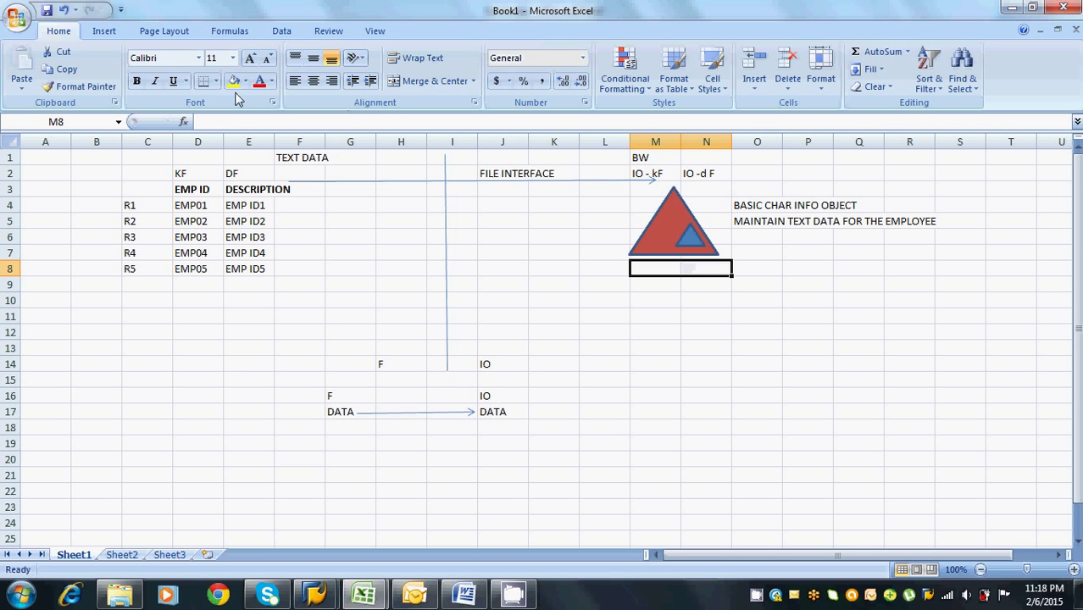
click(217, 81)
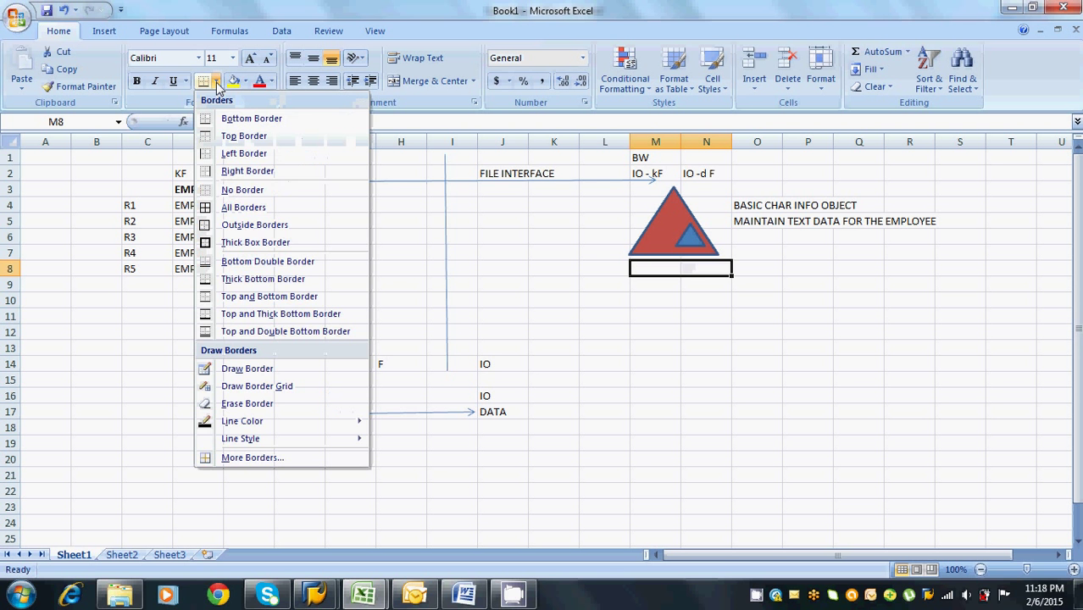
click(225, 208)
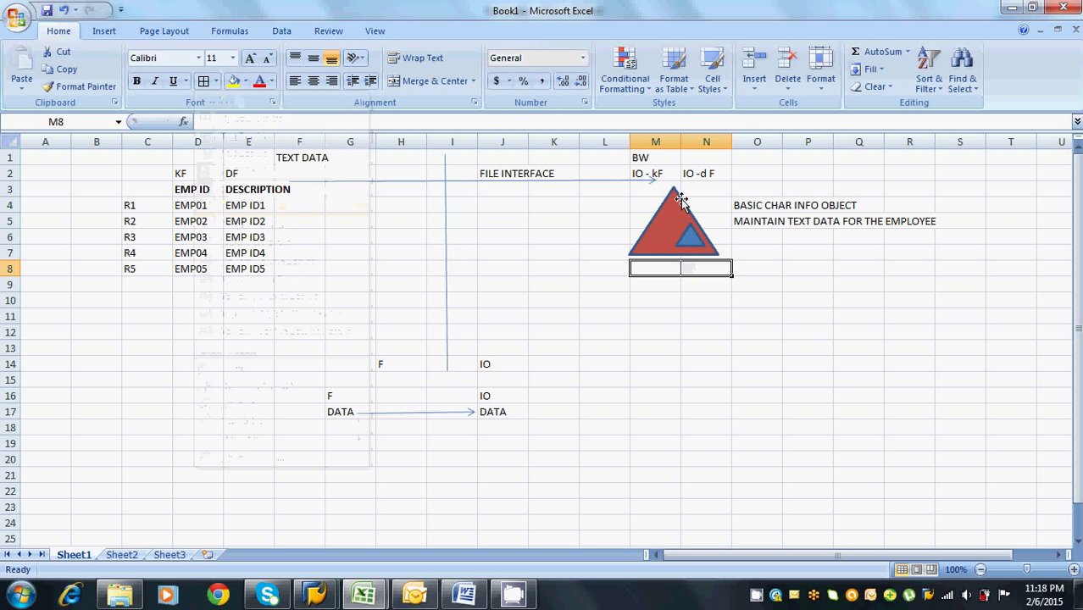
click(653, 268)
text(KF)
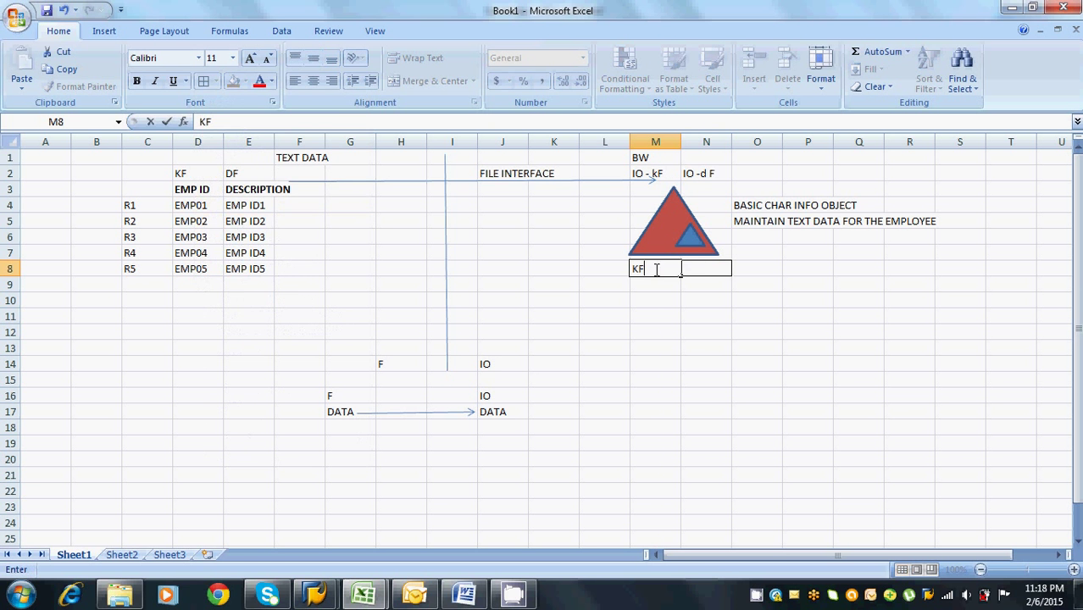
click(692, 267)
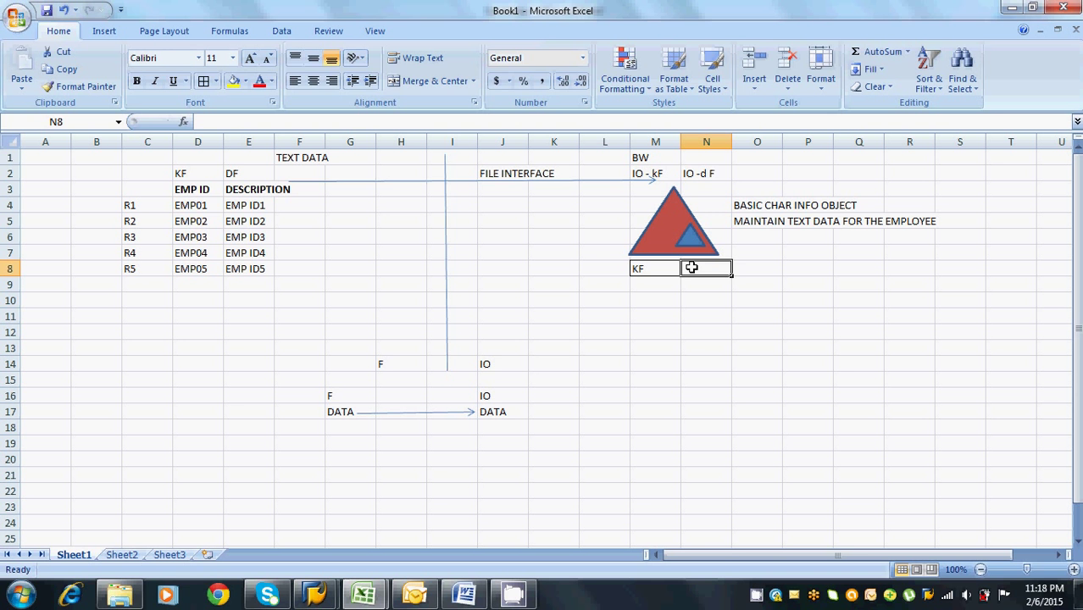
text(DF)
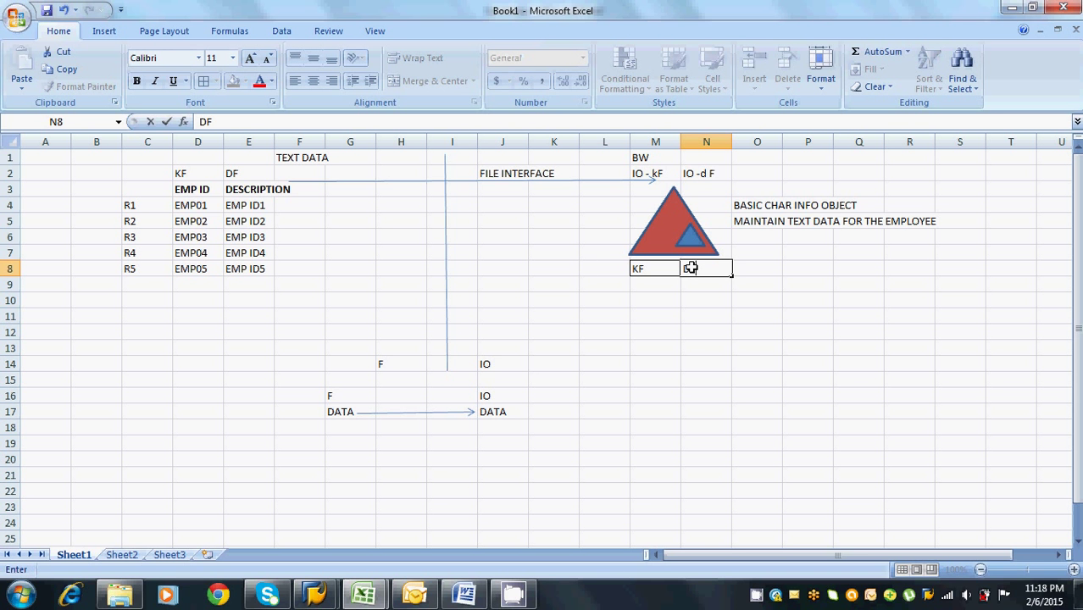
Compare the EMP ID and DESCRIPTION headers with the KF and DF cells, the large triangle and its text data note
click(207, 189)
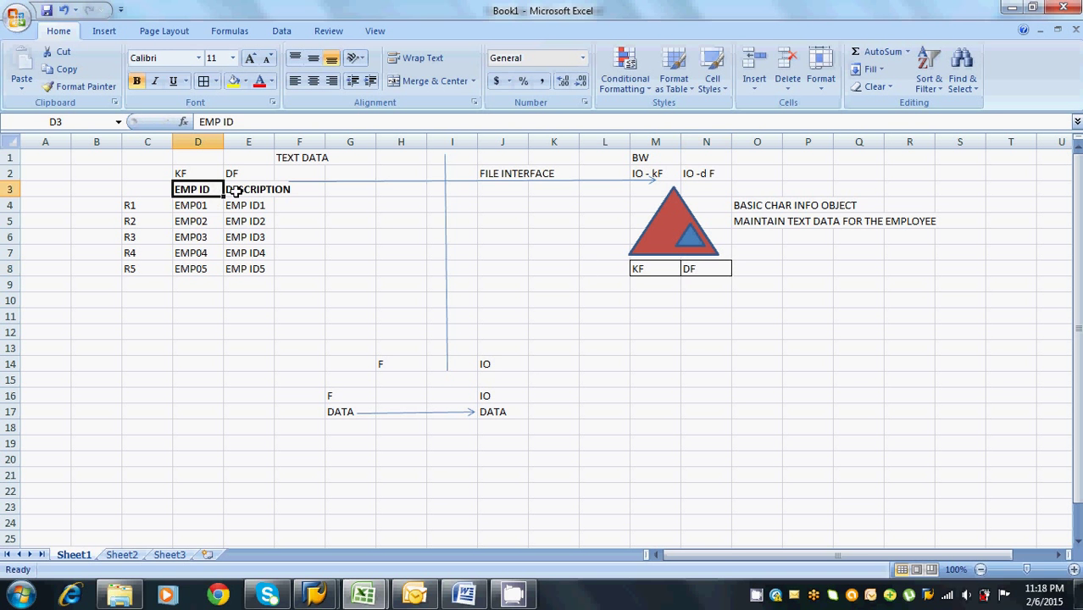
click(235, 190)
click(203, 193)
click(237, 195)
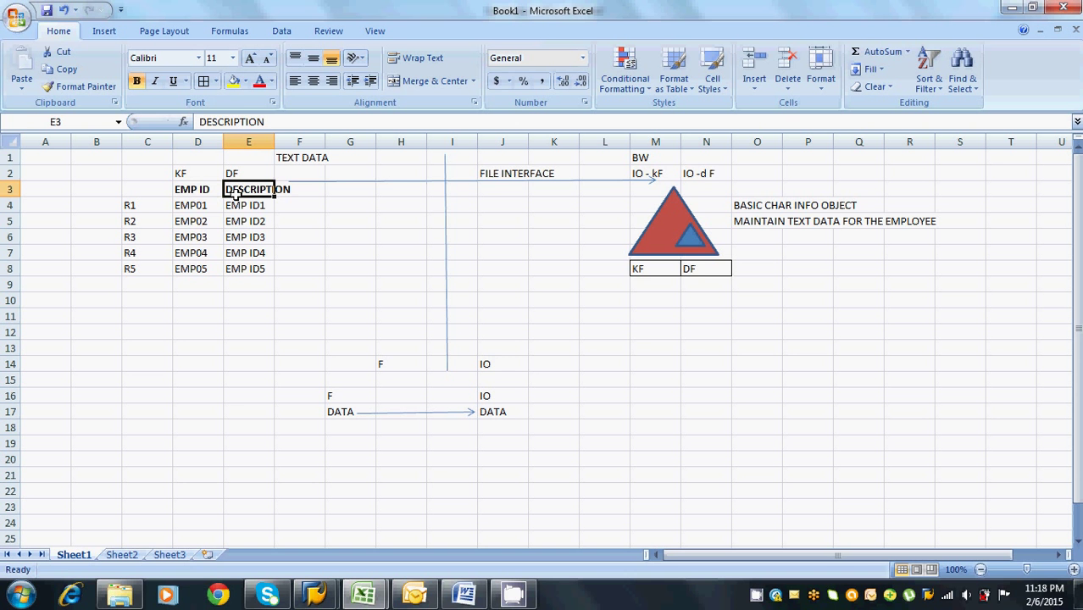
click(641, 266)
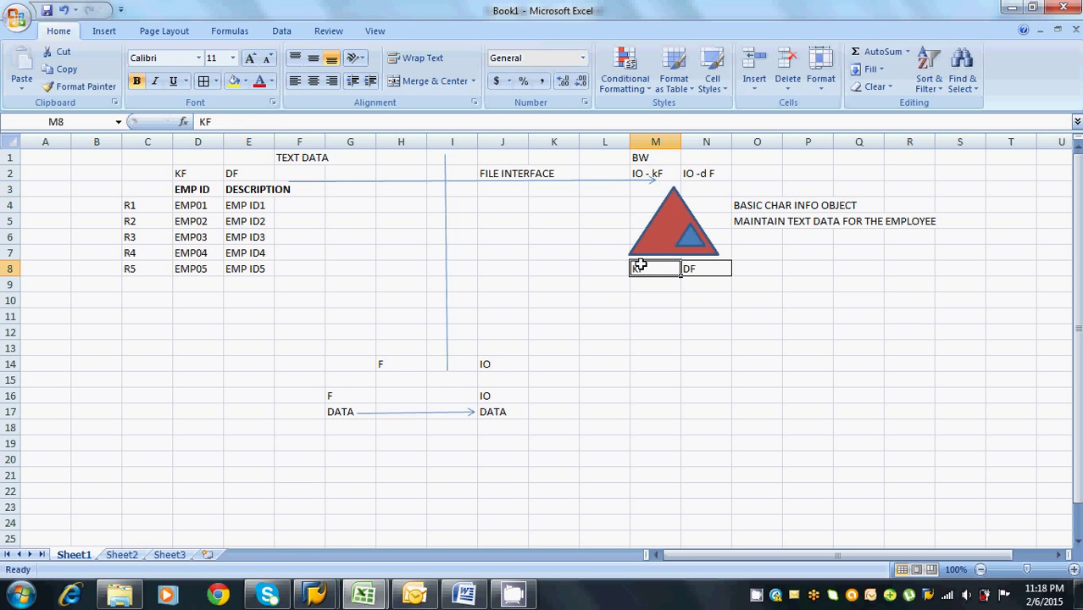
click(701, 268)
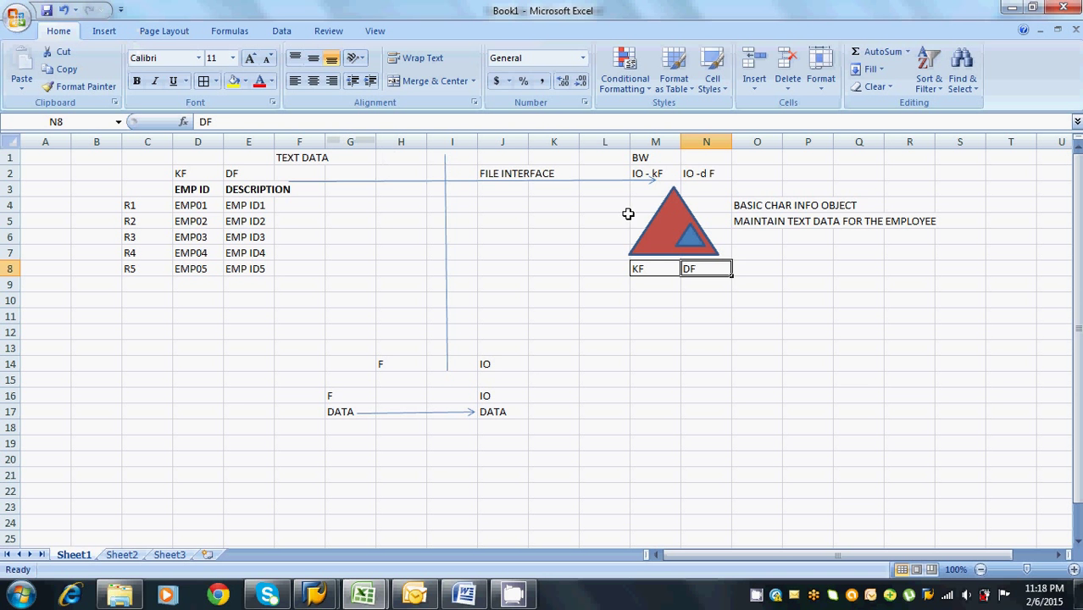
click(656, 219)
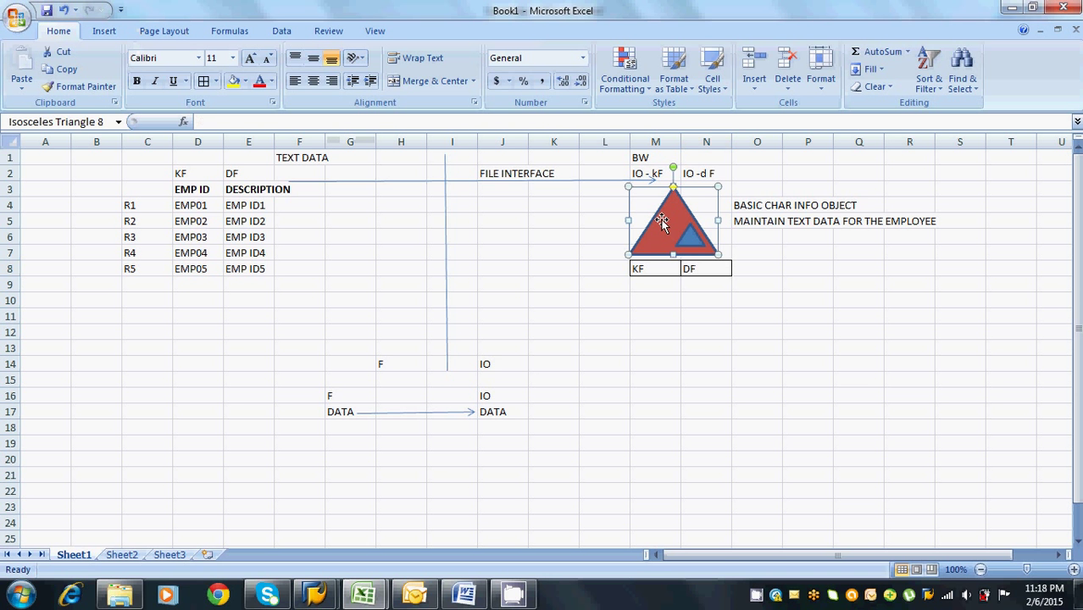
click(772, 221)
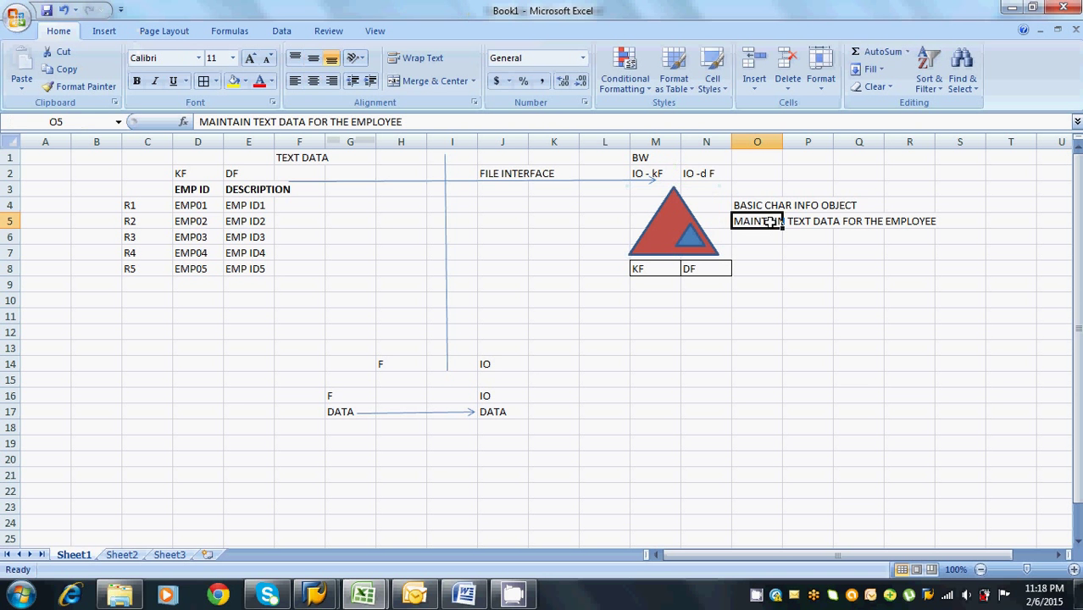
click(658, 269)
click(703, 268)
Enter the label TEXT TABLE in cell O8, beside the bordered KF and DF cells
click(754, 267)
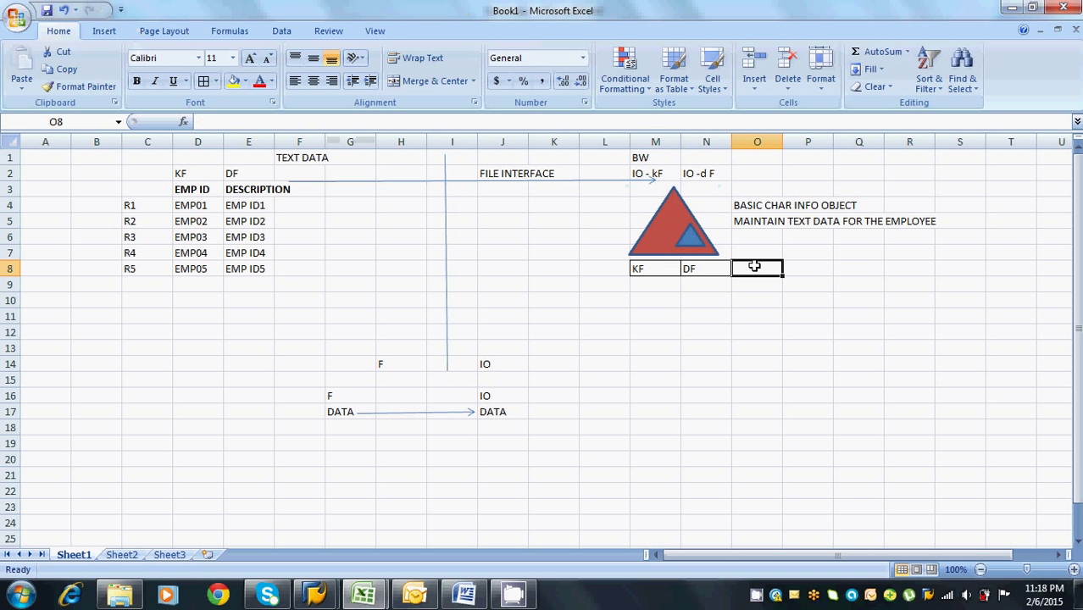
text(TEXT TABLE)
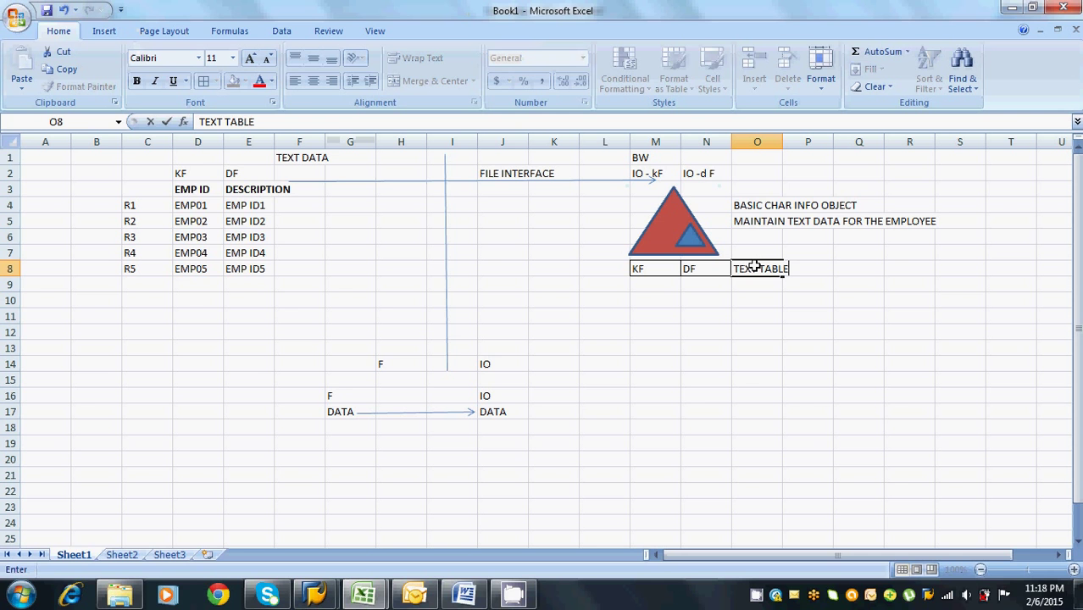
click(762, 285)
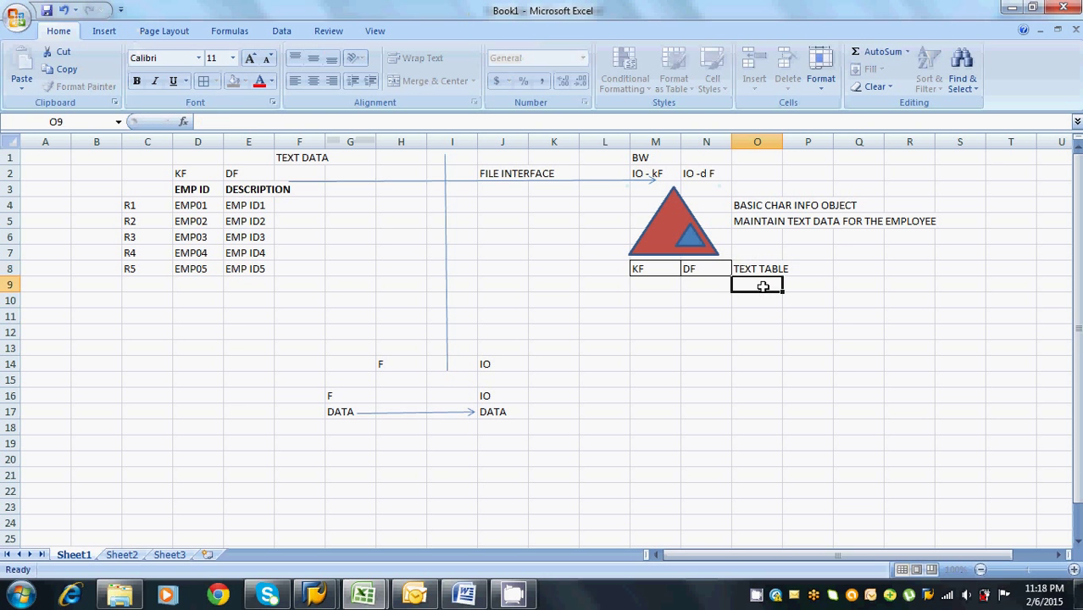
Draw a horizontal arrow about 4.63" long from the employee records in row 8 to the bordered KF cell
drag(203, 206, 249, 269)
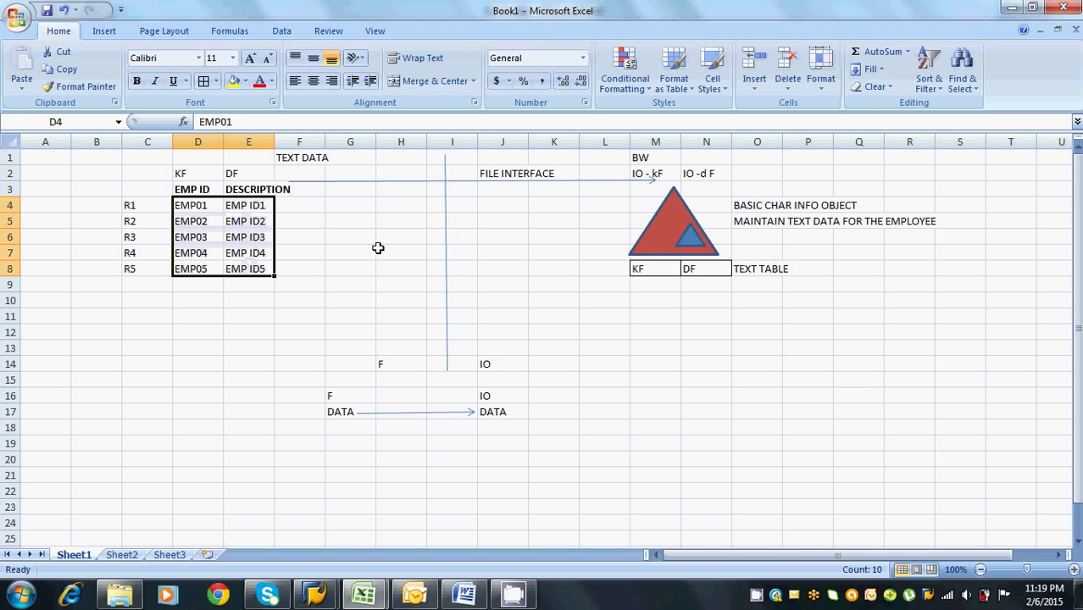
click(118, 35)
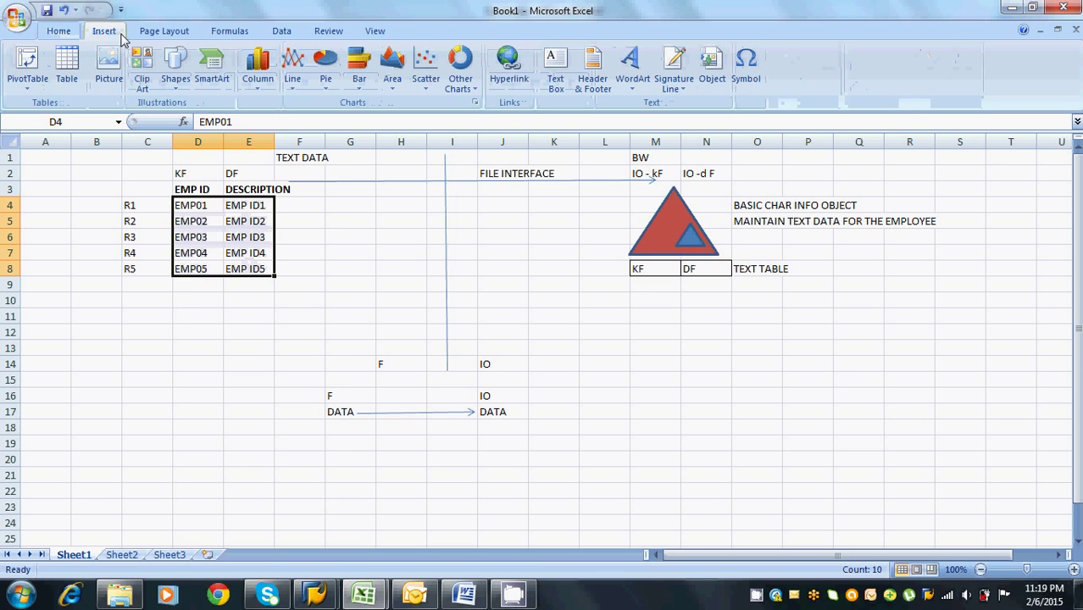
click(175, 68)
click(200, 124)
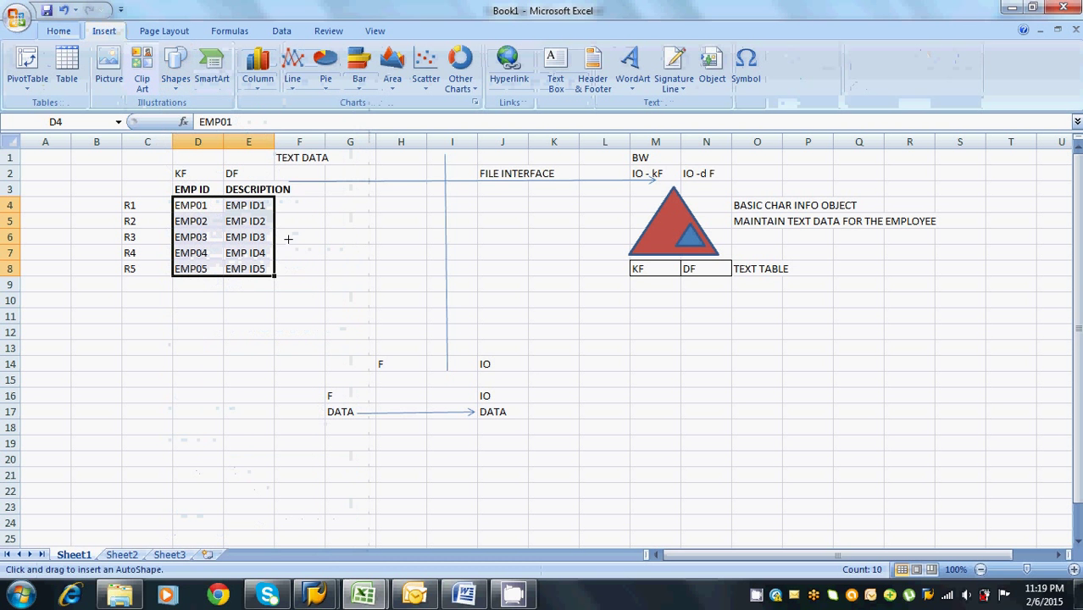
mouse_move(276, 264)
mouse_down()
mouse_move(520, 251)
mouse_move(629, 264)
mouse_up()
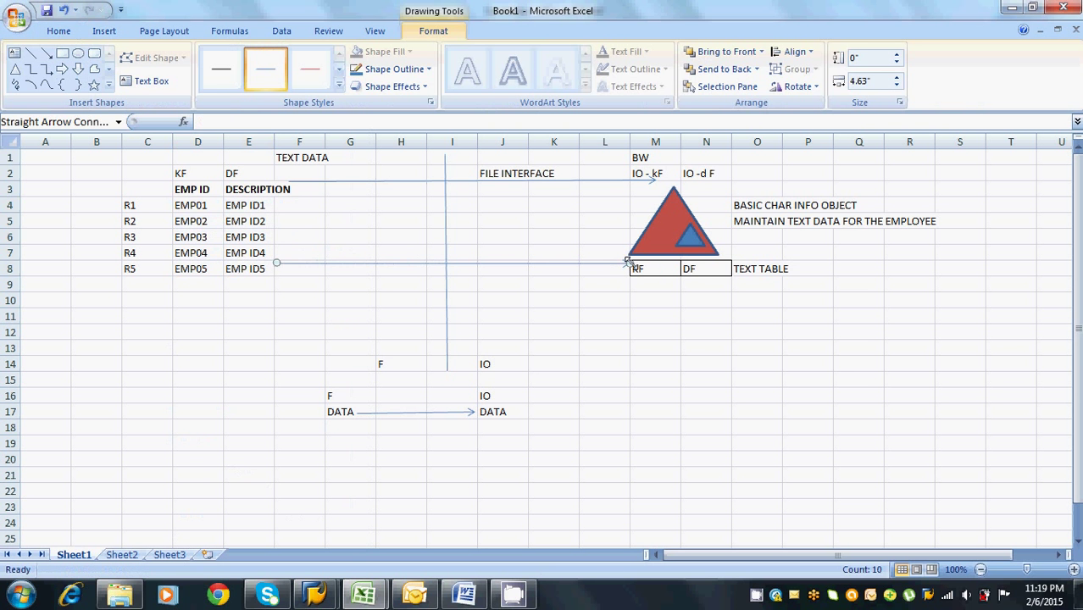
click(658, 268)
click(698, 264)
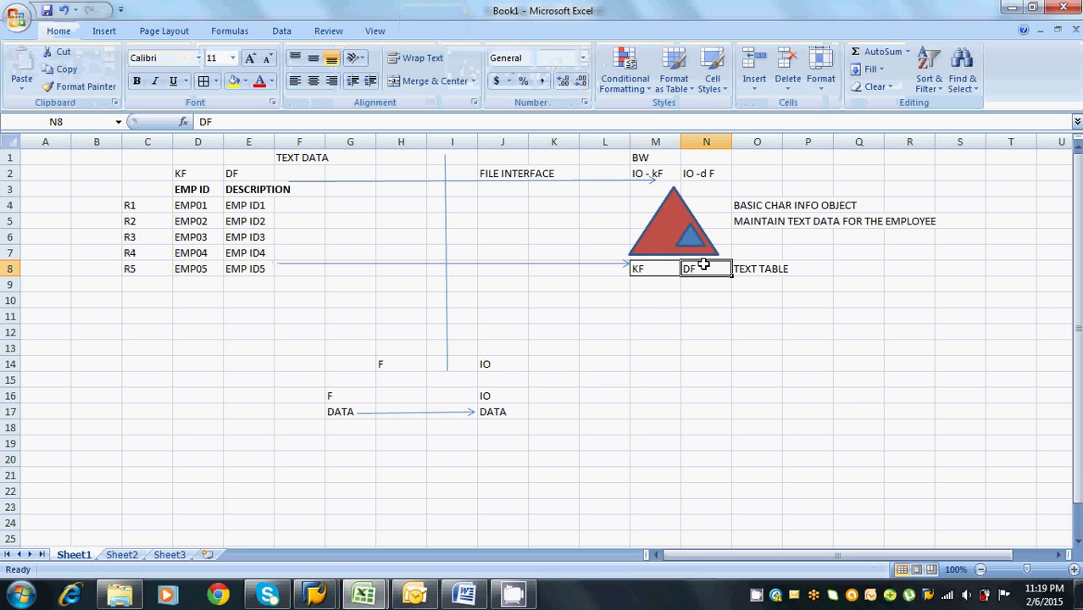
Enter the label DS in cell J5, between the employee data and the info object triangle
click(678, 203)
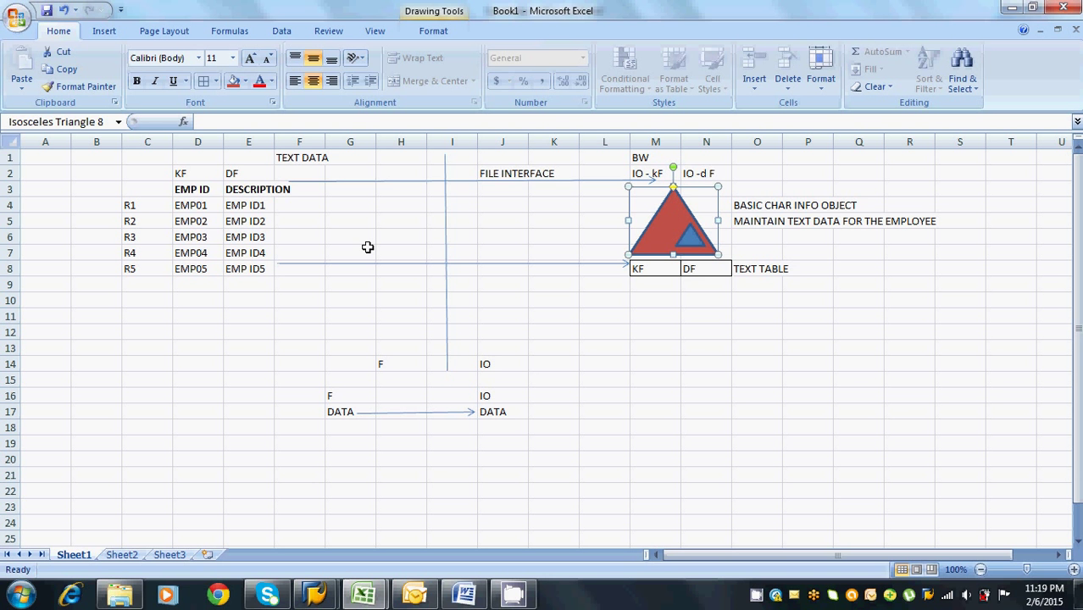
click(483, 220)
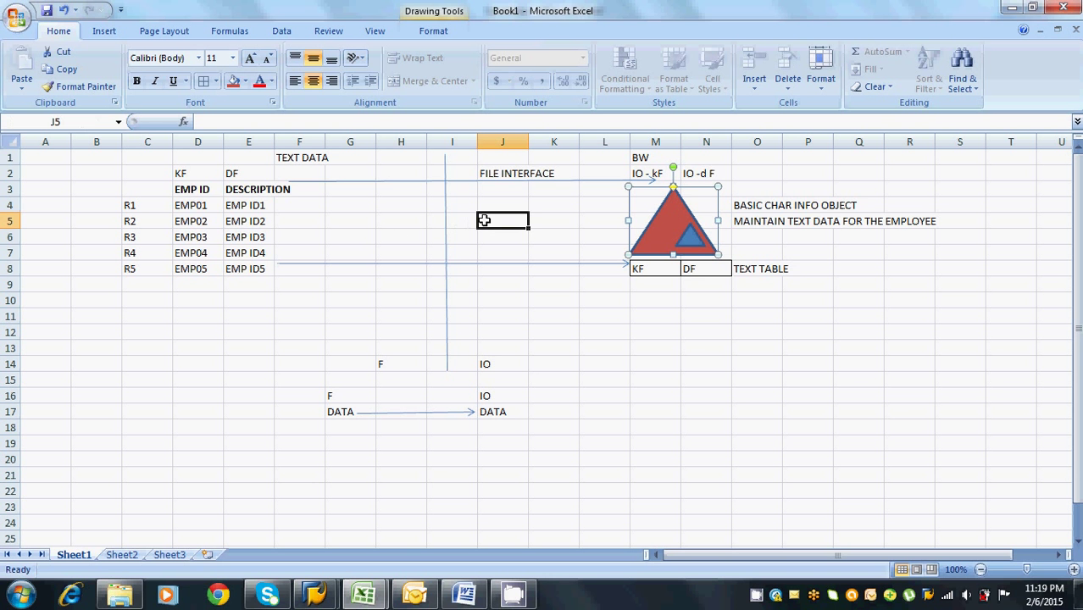
text(DS)
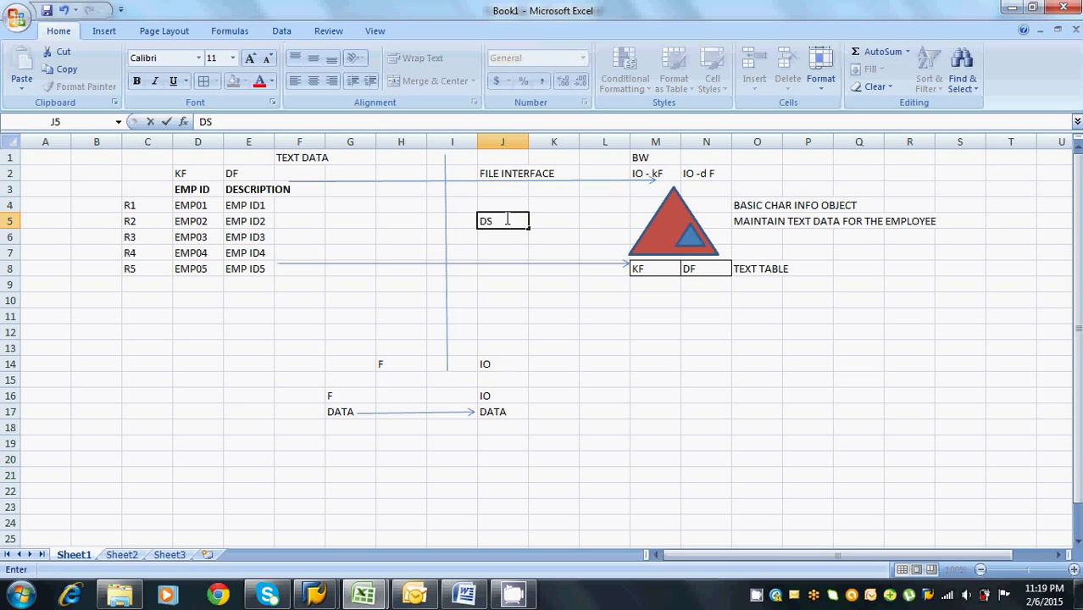
Enter the labels TR, IS and UR in cells K5, L5 and M5, continuing the row that starts with DS
click(542, 220)
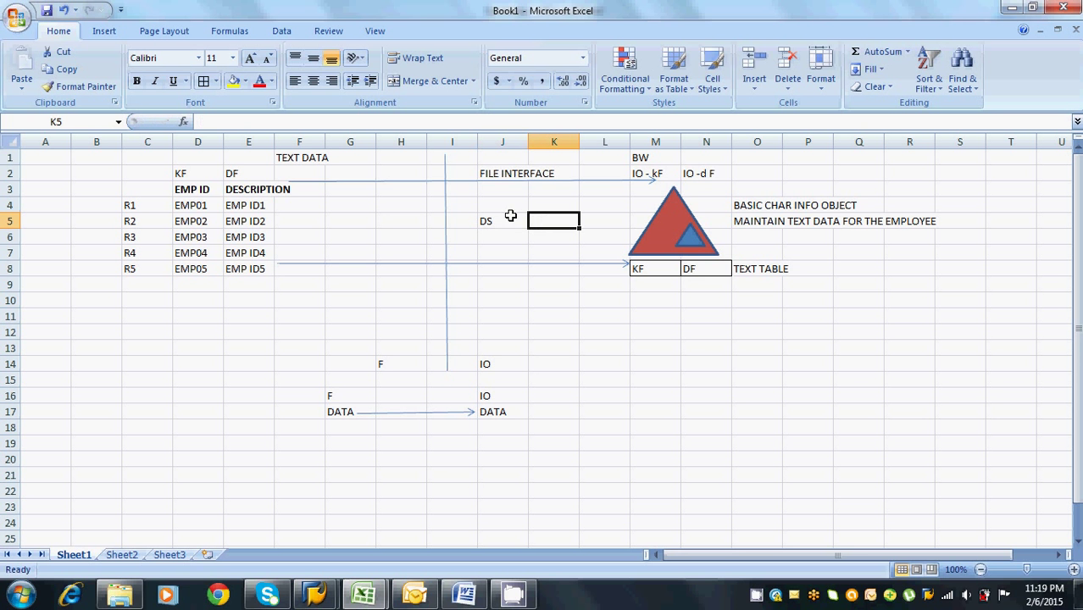
text(TR)
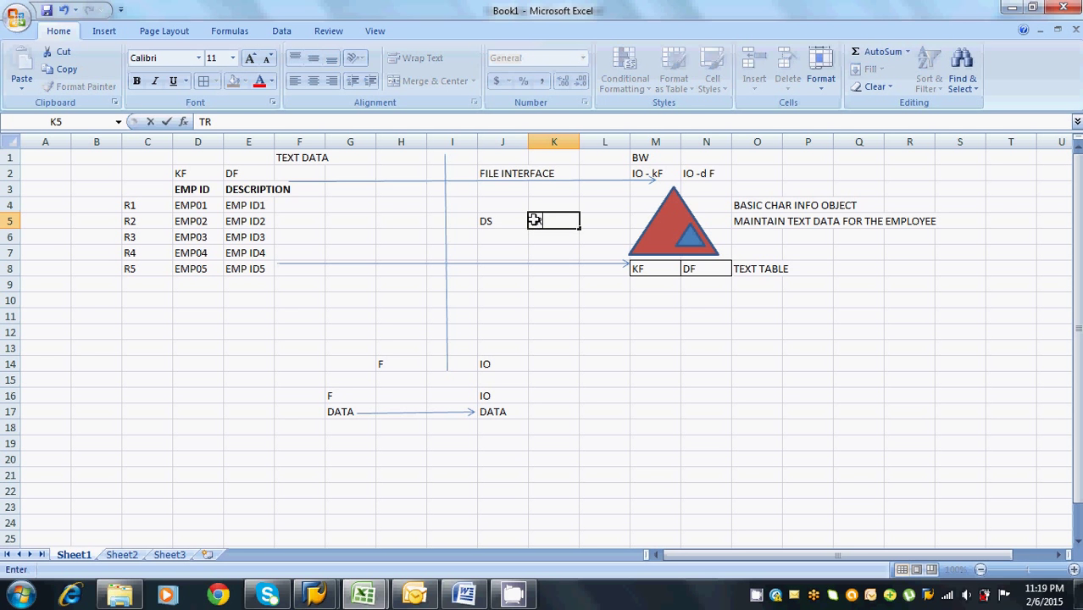
click(592, 223)
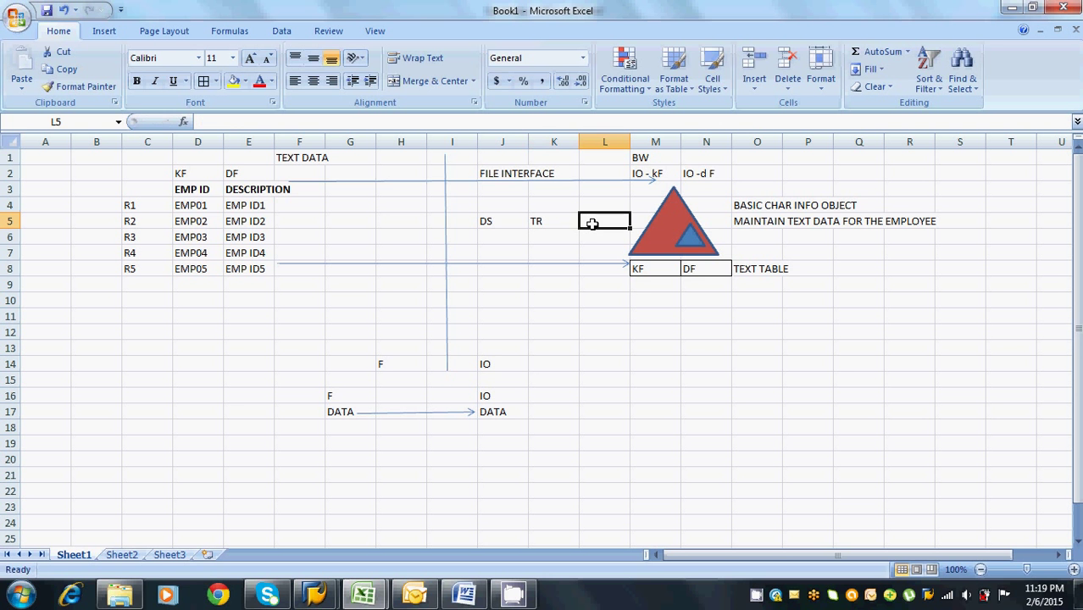
text(IS)
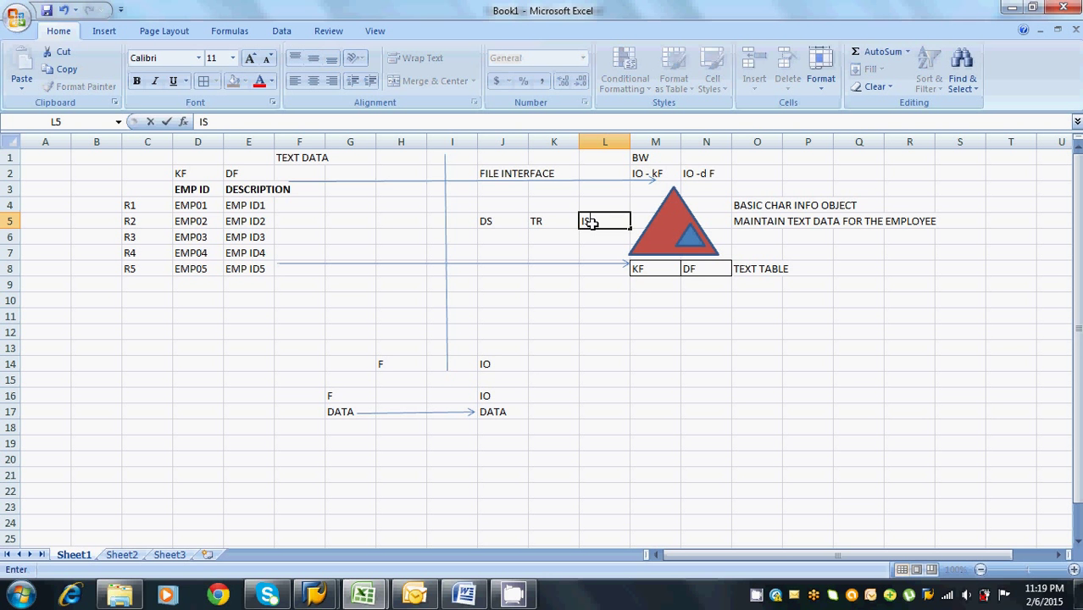
click(639, 222)
text(UR)
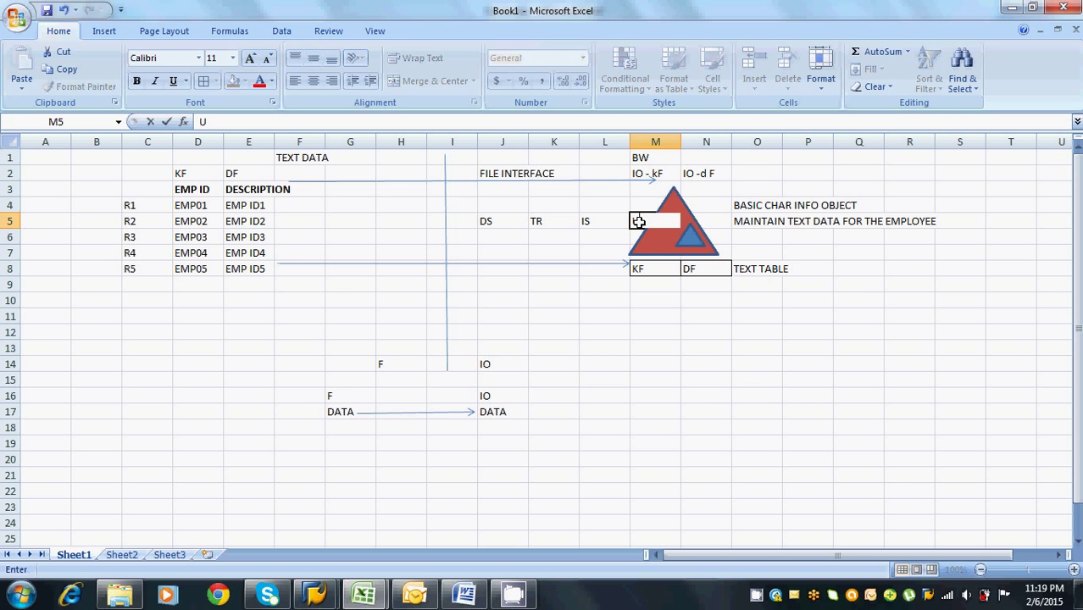
click(638, 300)
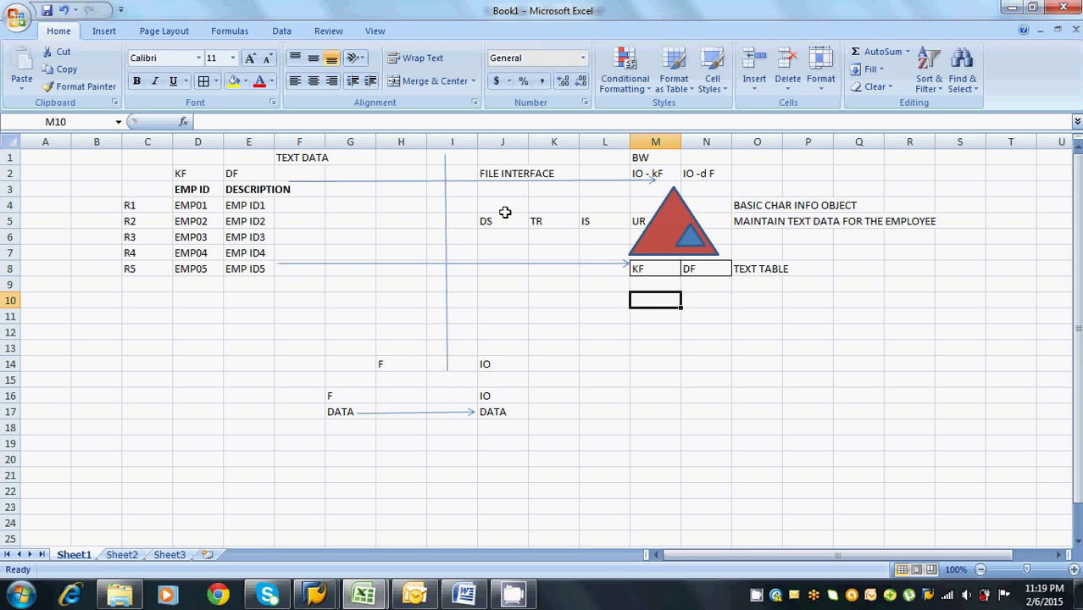
drag(502, 222, 634, 222)
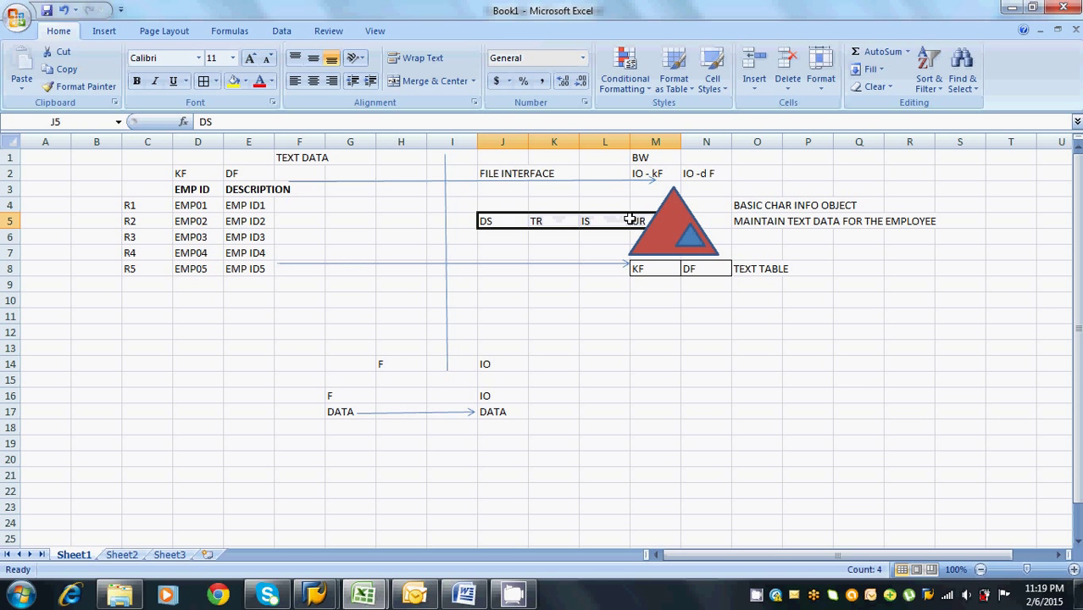
click(557, 203)
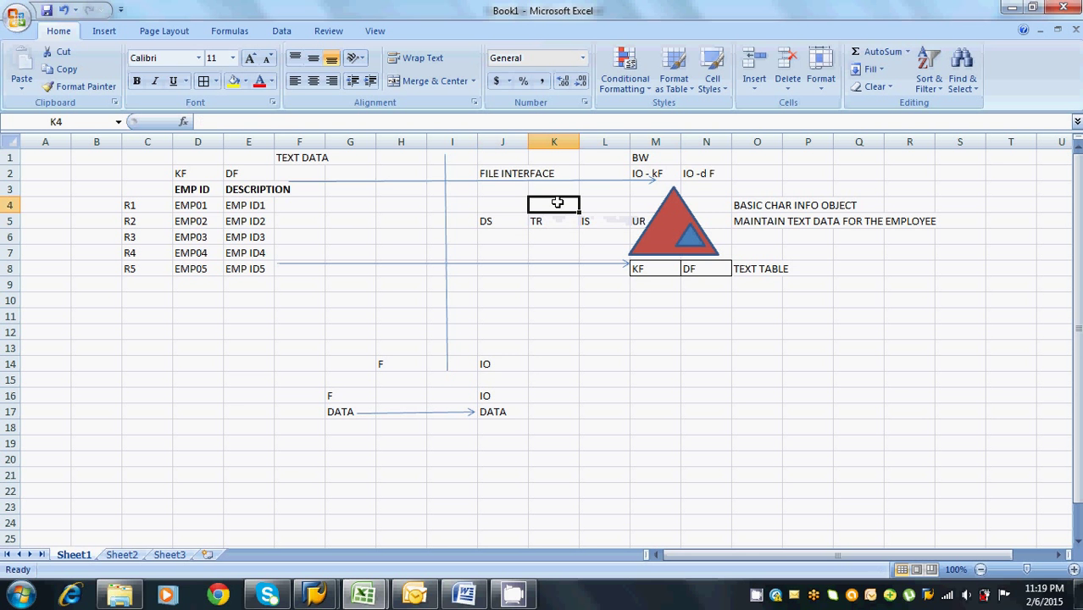
Draw a horizontal arrow about 4.84" long from the employee records in row 6 to the large triangle, just below the UR label
click(109, 33)
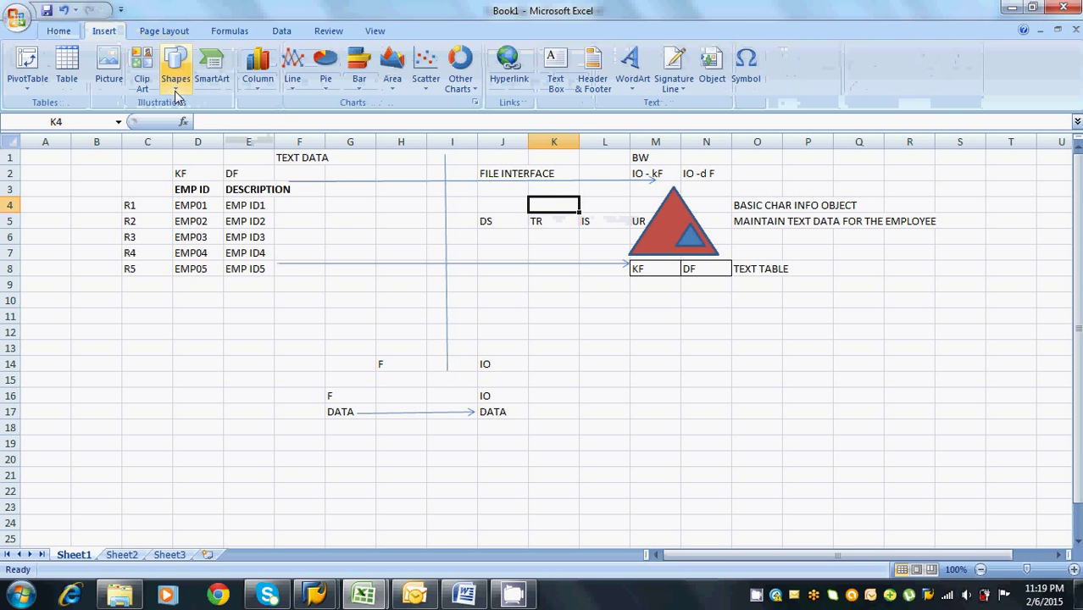
click(175, 68)
click(201, 123)
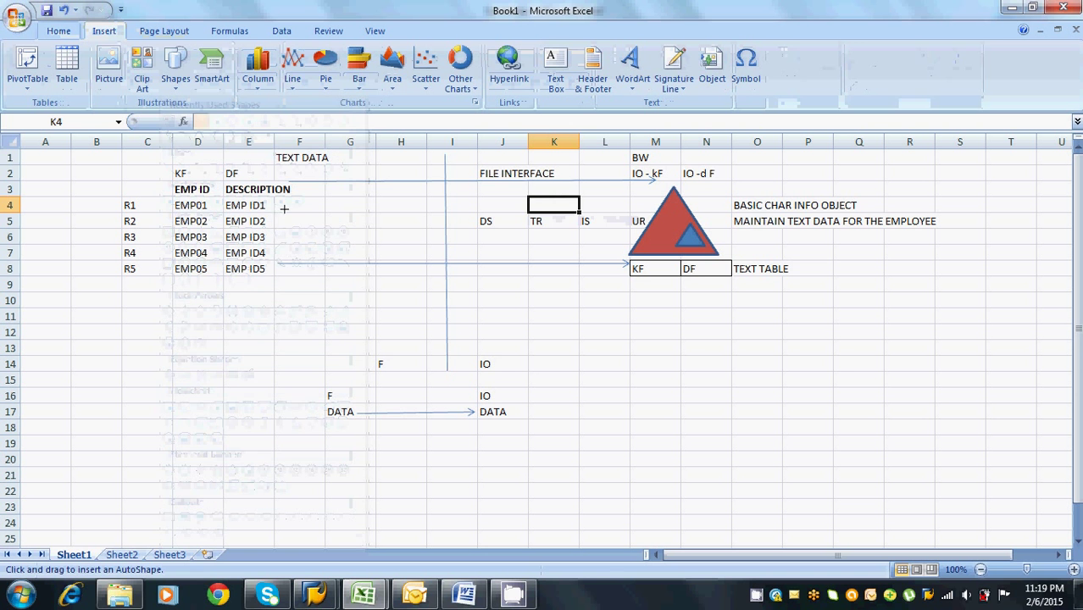
drag(276, 232, 644, 227)
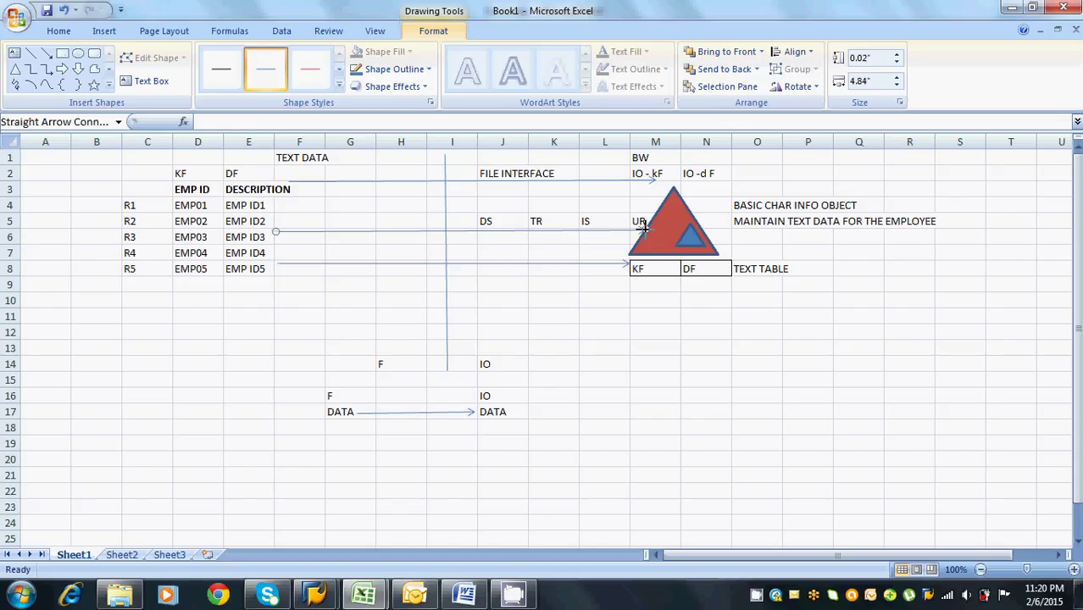
click(648, 270)
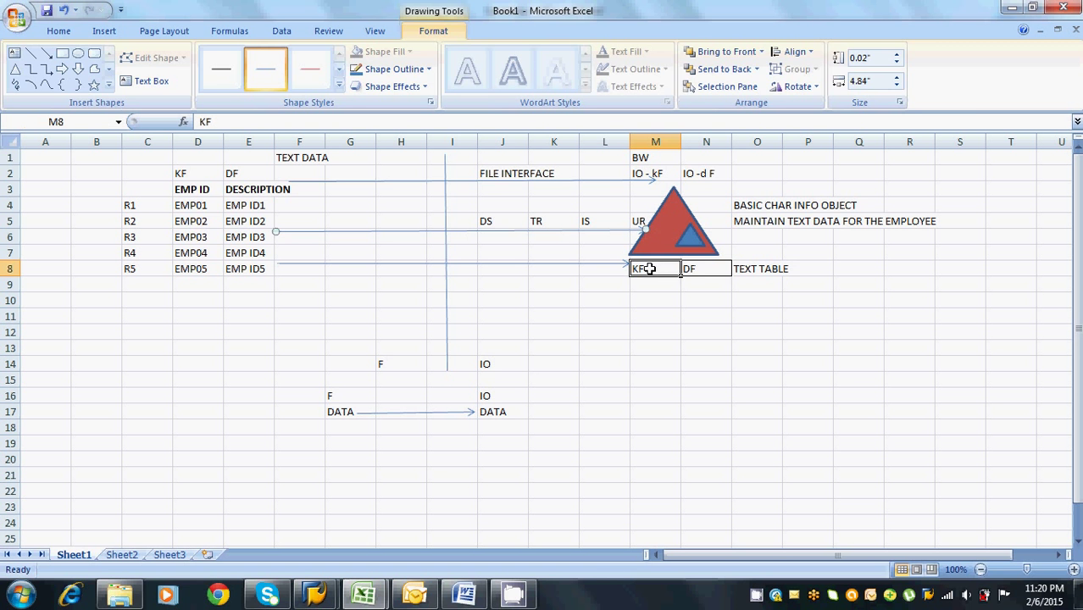
click(700, 270)
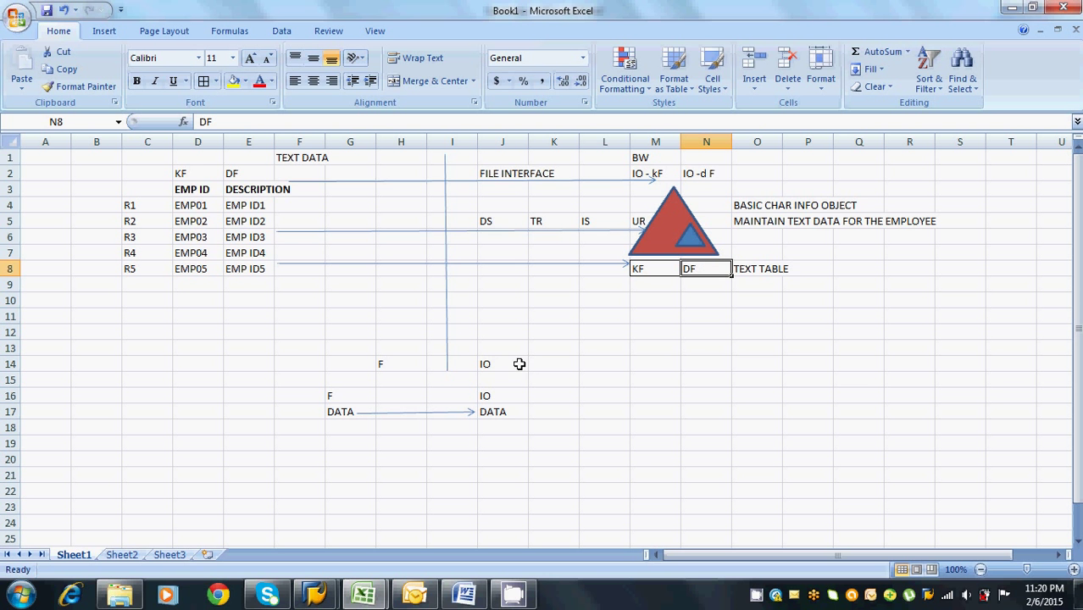
Enter in cell D19 the title EXAMPLE 1 - LOAD TEXT DATA FROM EXCEL SHEET TO SAP BW INFO OJBECT USING FLEXIBLE UPDATE METHOD
click(186, 442)
text(E)
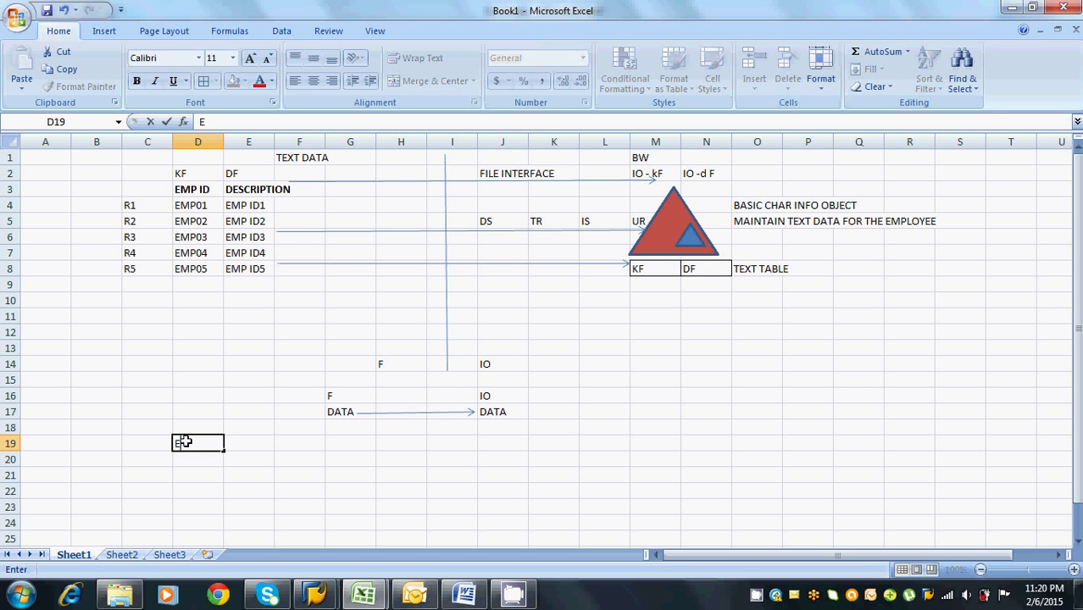
text(XAMPLE 1  -  )
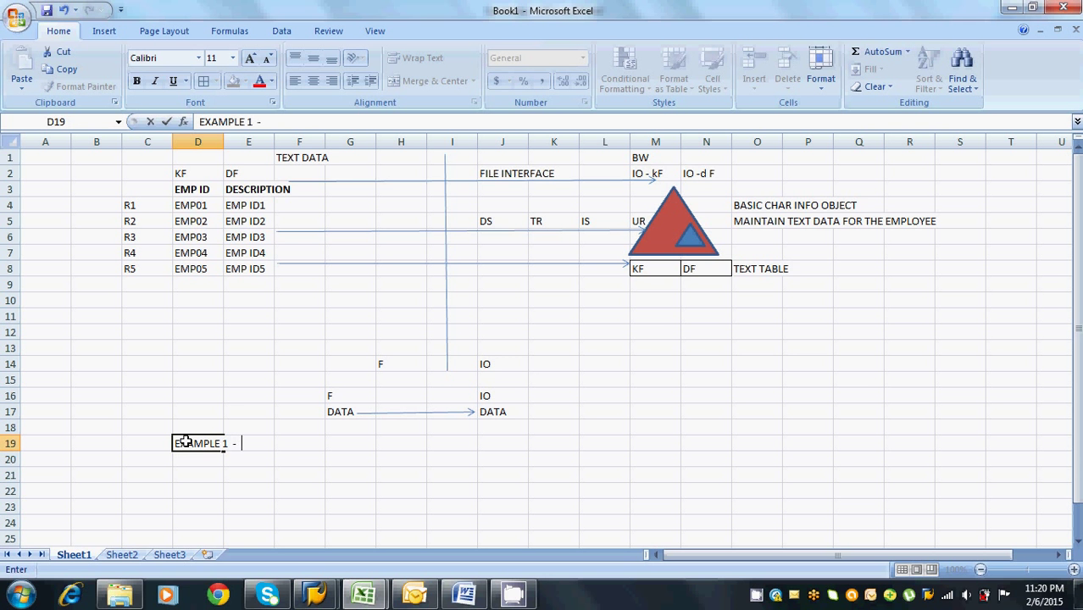
text(LOAD TEXT DA)
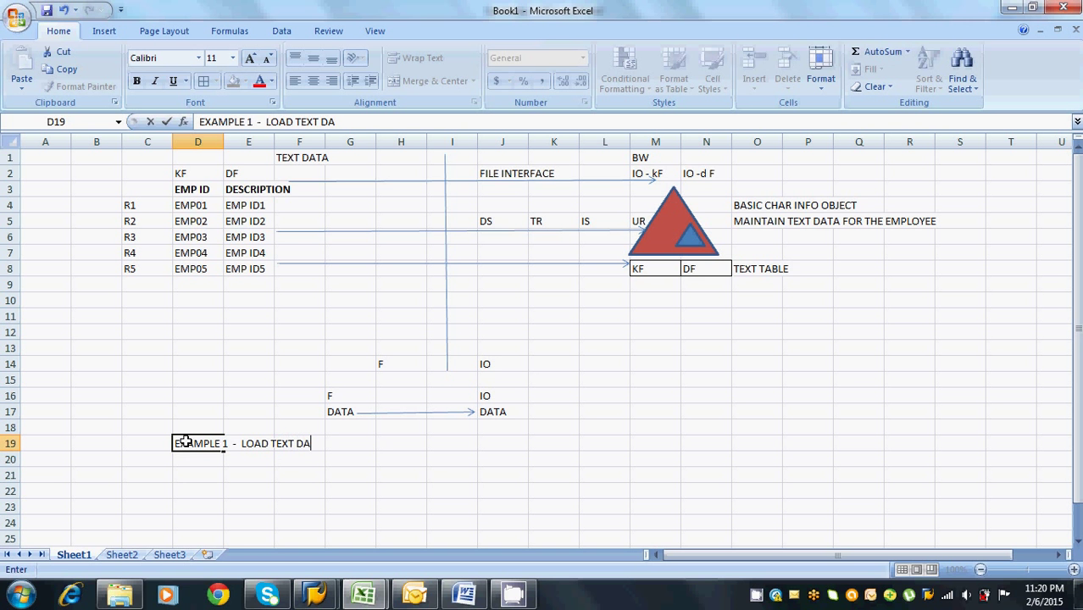
text(TA FROM EXCEL)
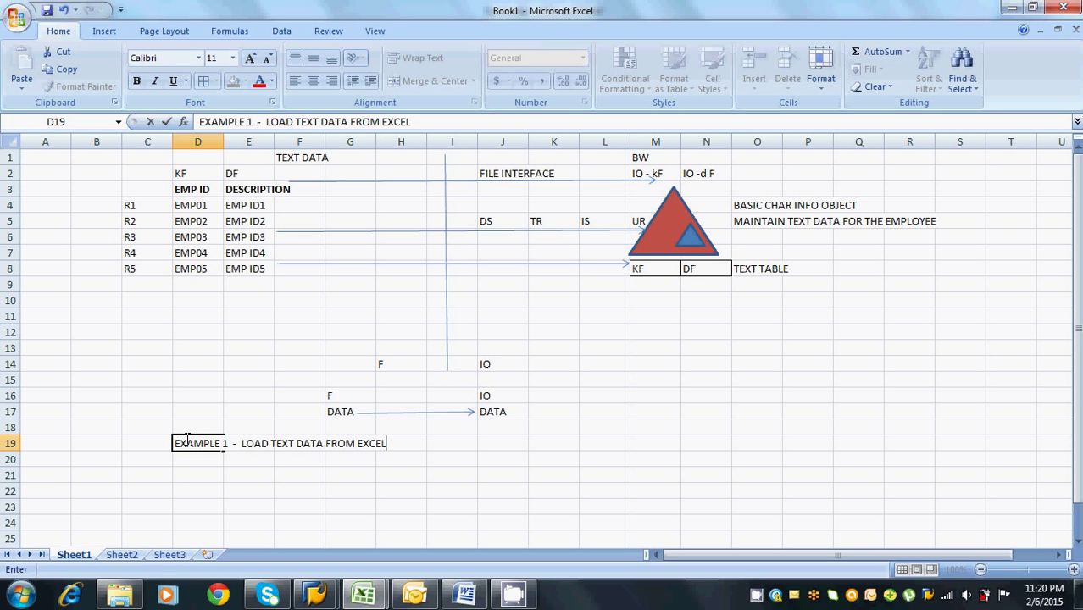
text( SHEET TO)
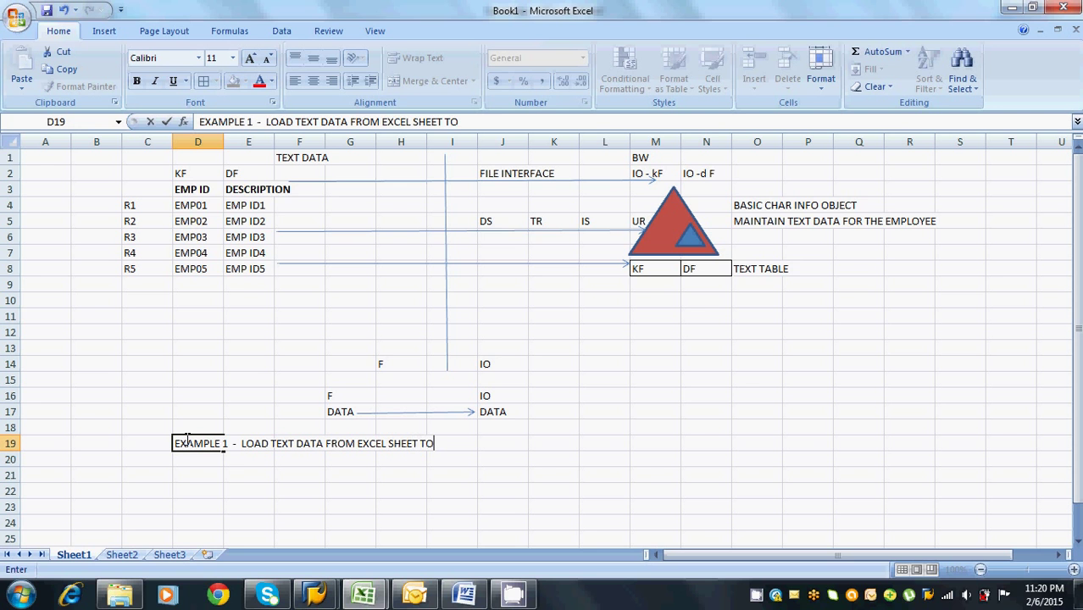
text( SAP BW INFO)
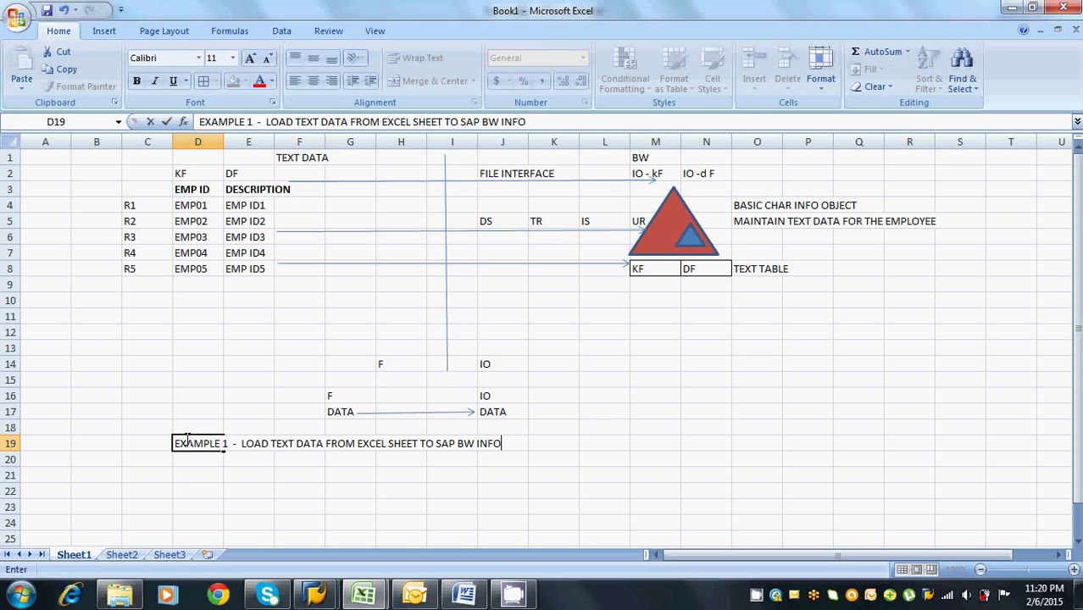
text( OJECT)
key(BackSpace)
key(BackSpace)
key(BackSpace)
key(BackSpace)
text(BJECT USI)
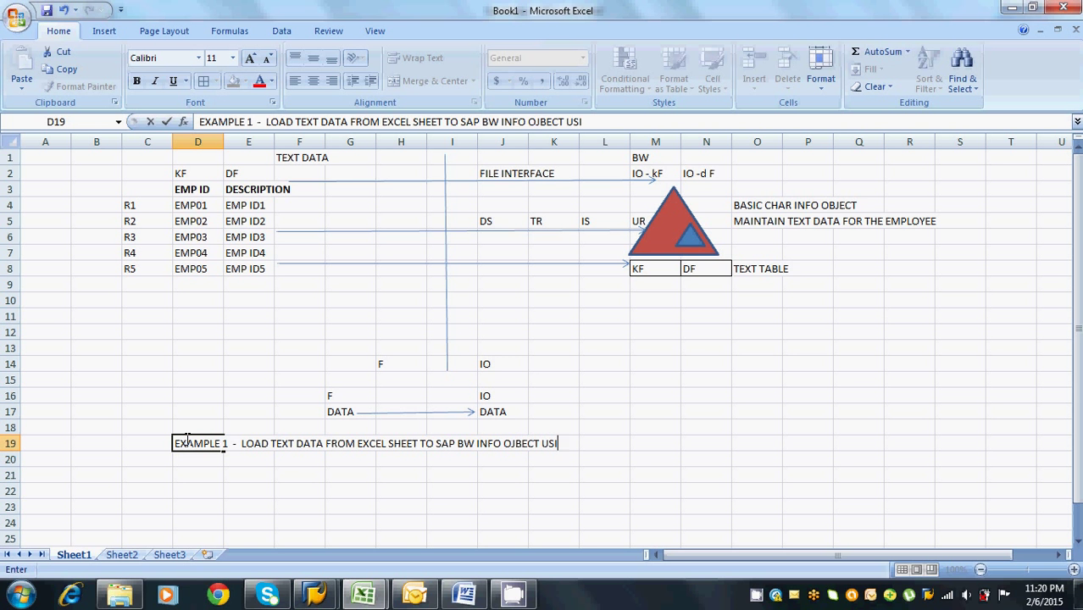
text(NG FLEXIBLE)
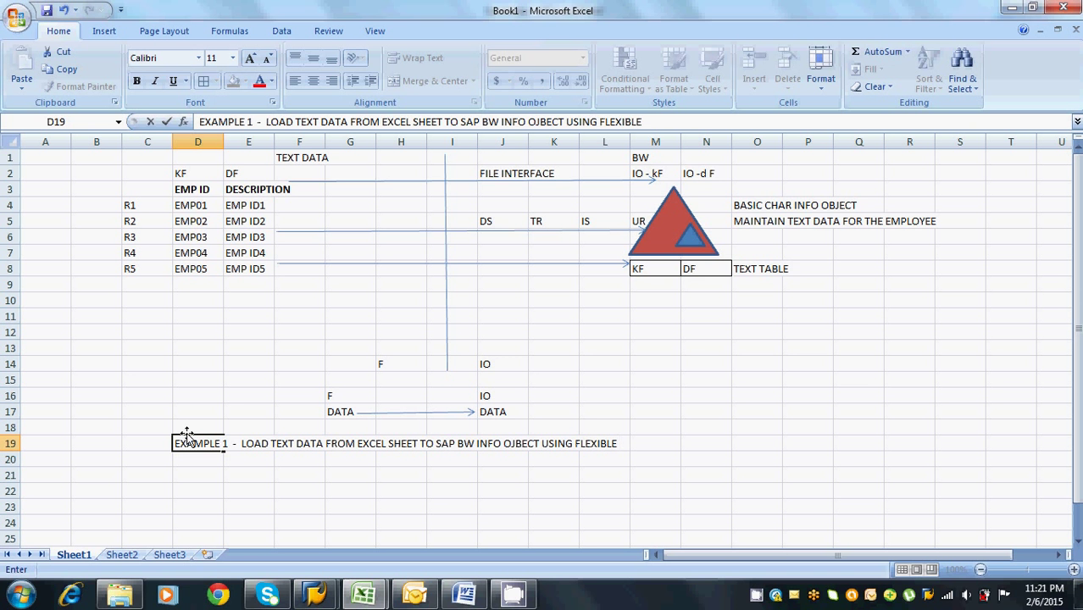
text( UPDATE M)
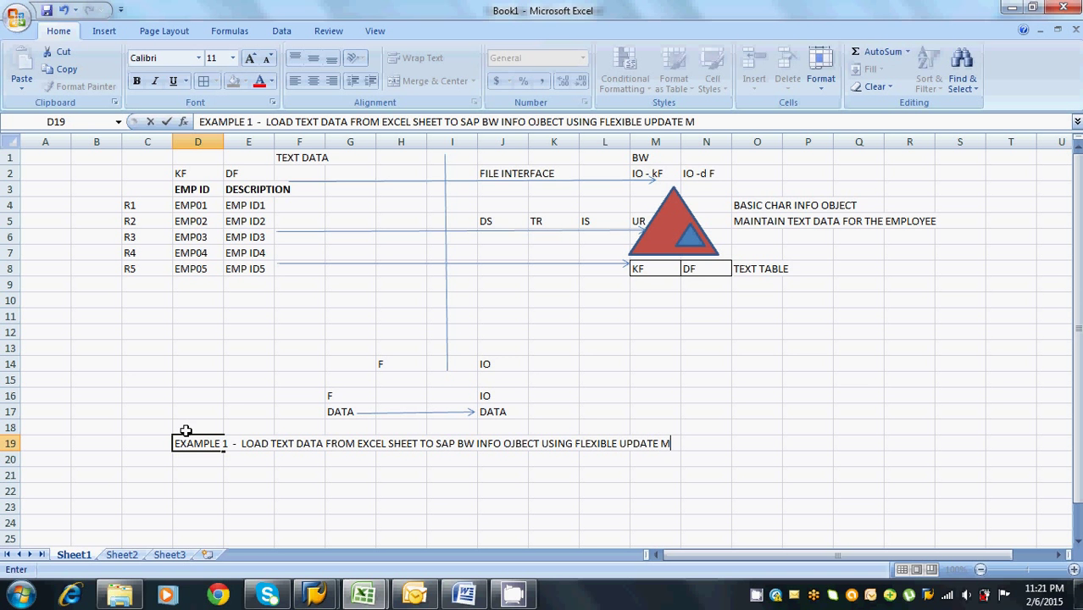
text(ETHOD.)
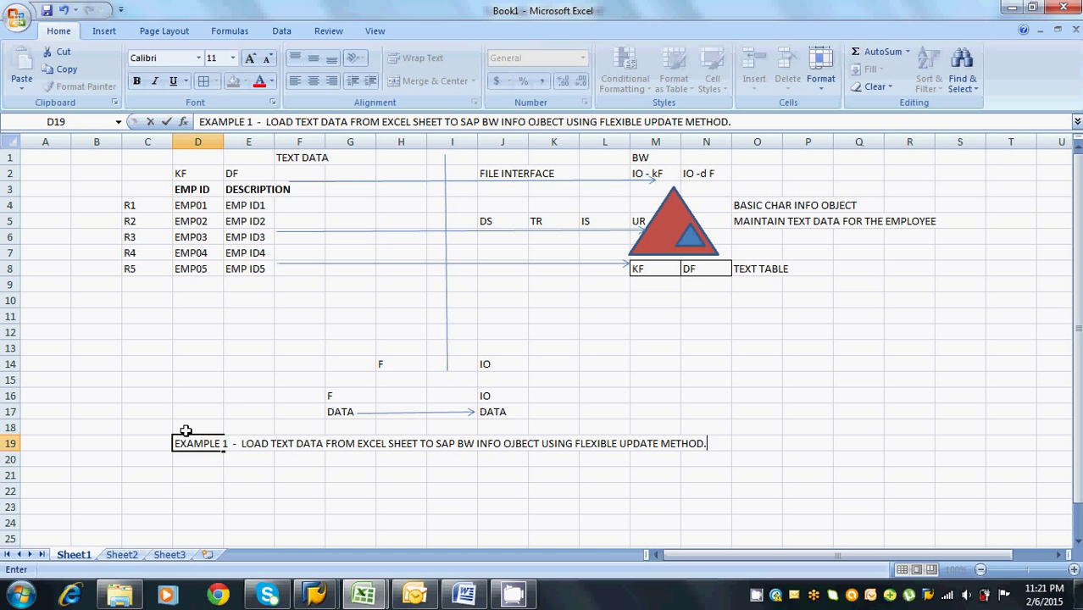
Enter the first procedure line, 1. CREATE EXCEL SHEET WITH TEXT DATA, in cell E21 below the example title
click(248, 476)
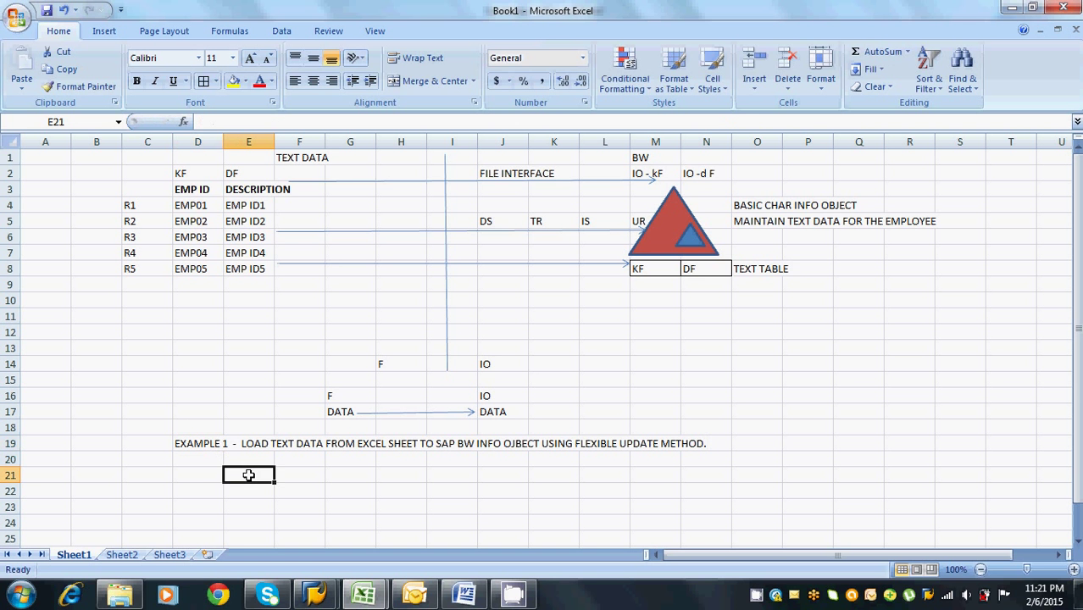
text(1.)
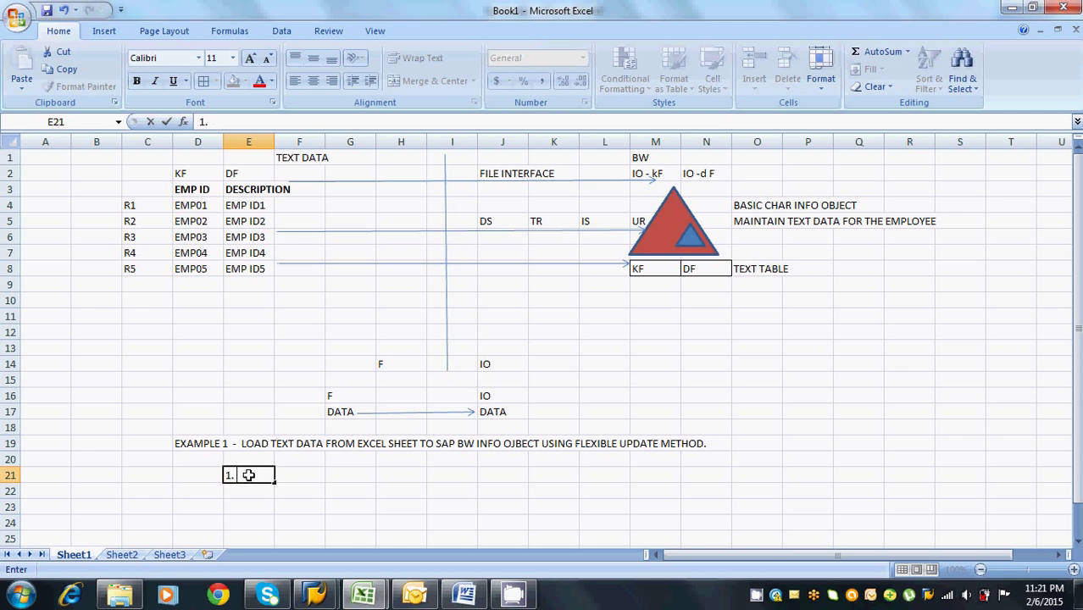
text( CREATE)
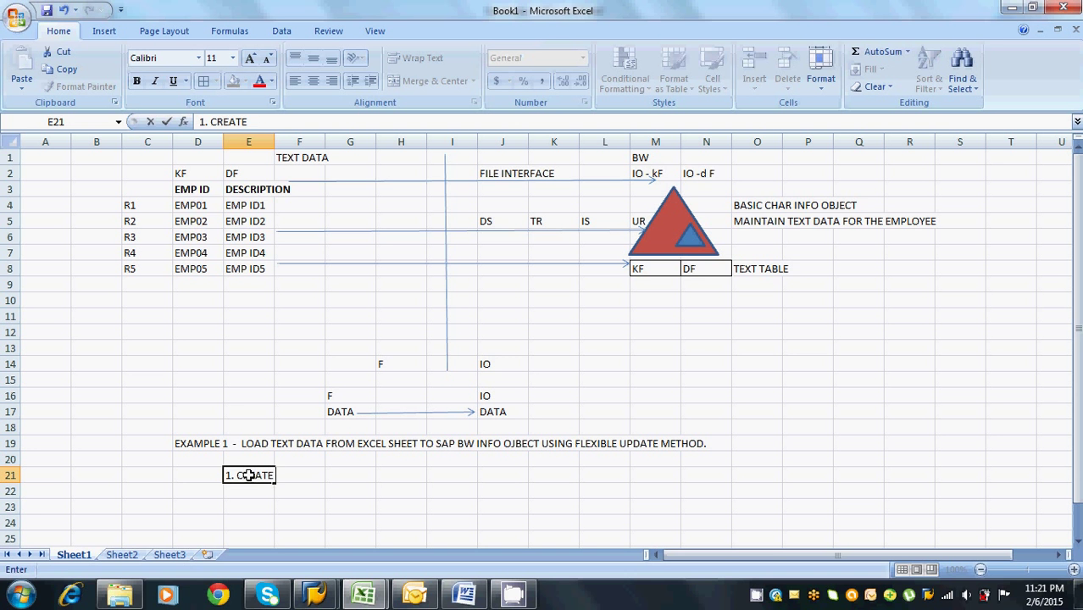
text( EXCEL SHEE)
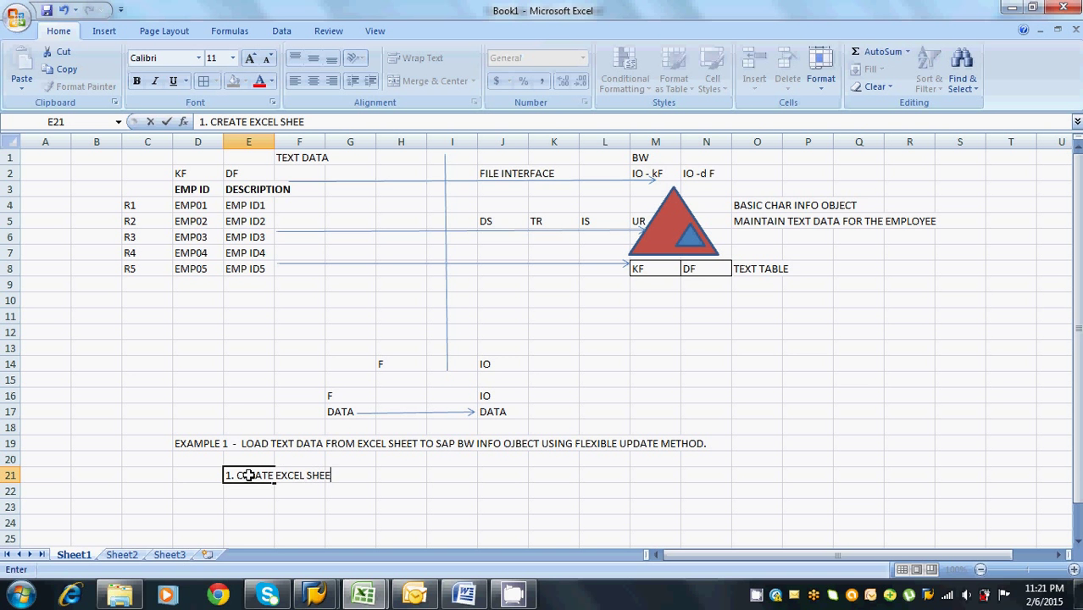
text(T WITH T)
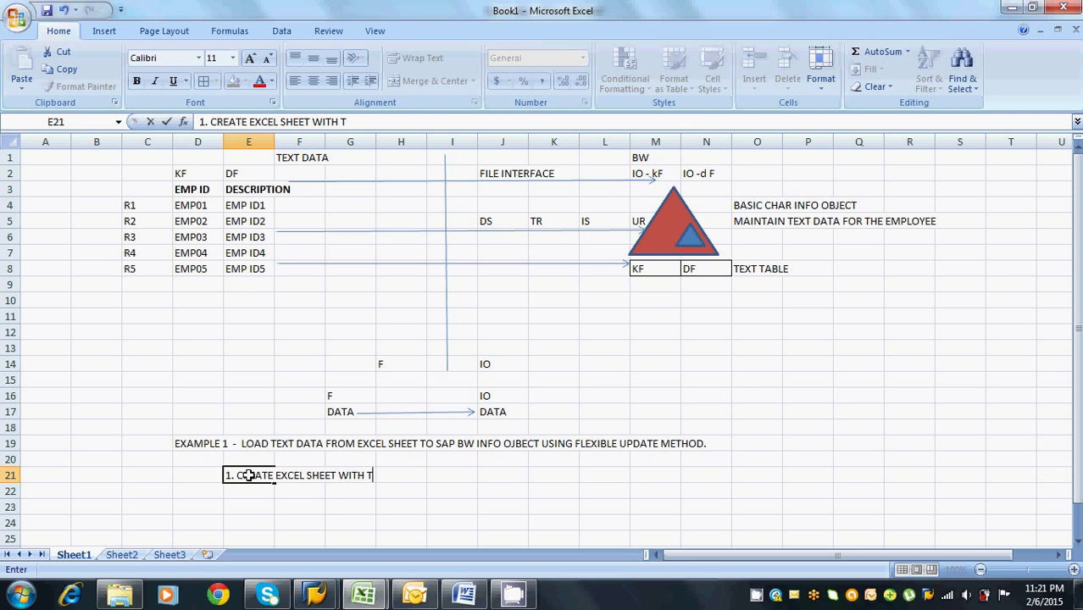
text(EXT DATA)
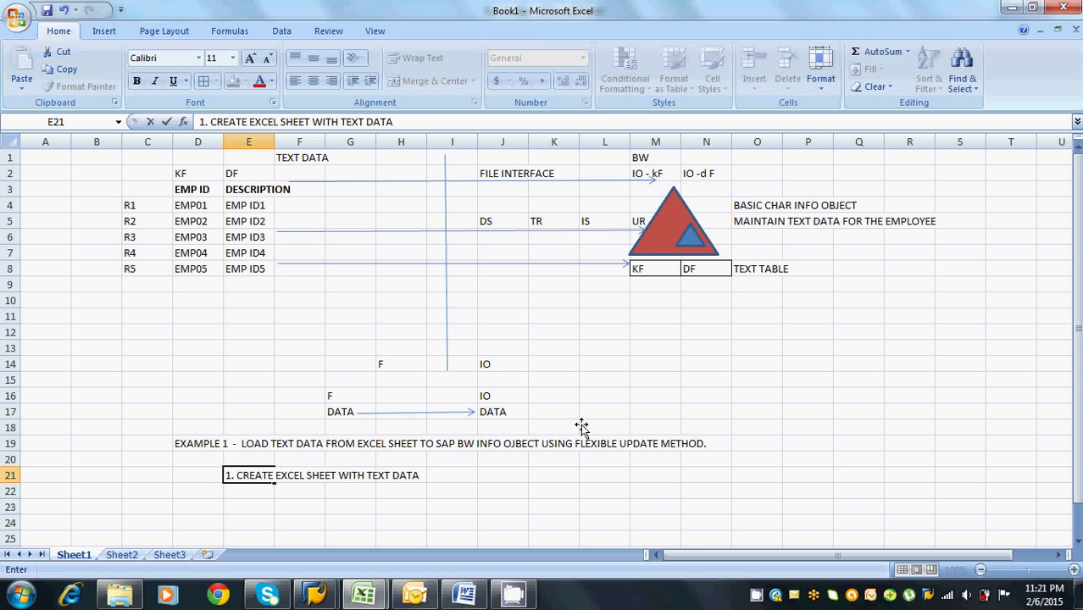
Enter the heading DF DIAGRAM in cell R14, in the empty area beyond the text table
click(703, 552)
drag(704, 555, 751, 557)
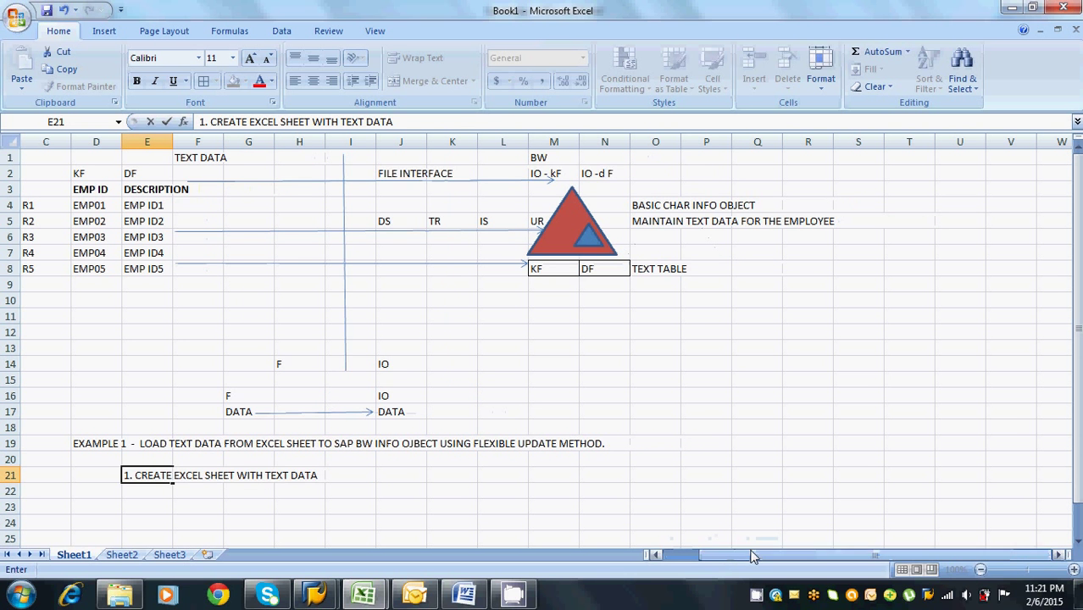
drag(1078, 437, 1080, 472)
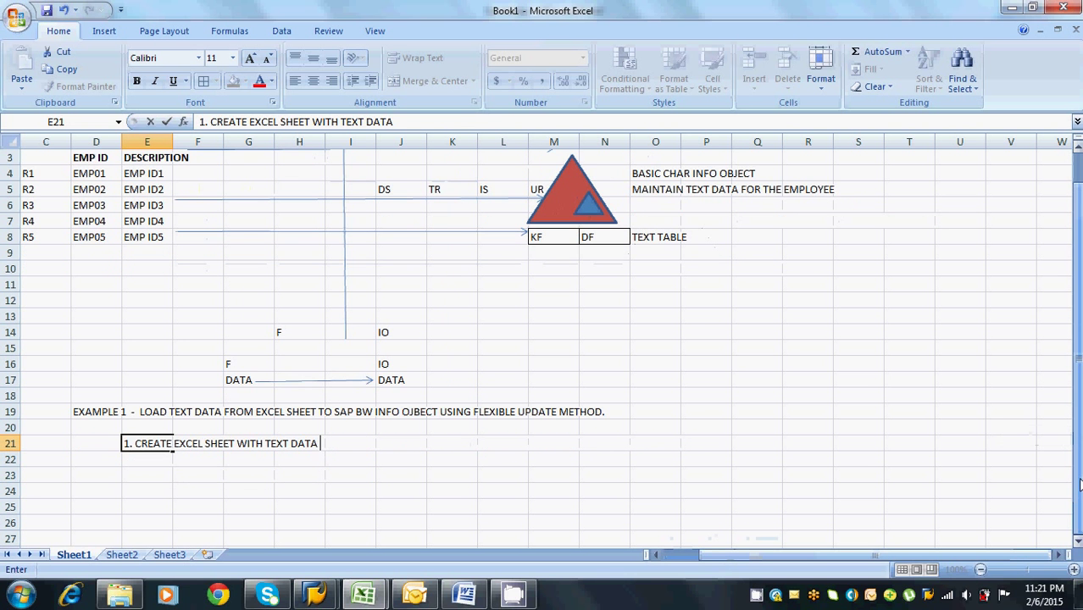
click(800, 328)
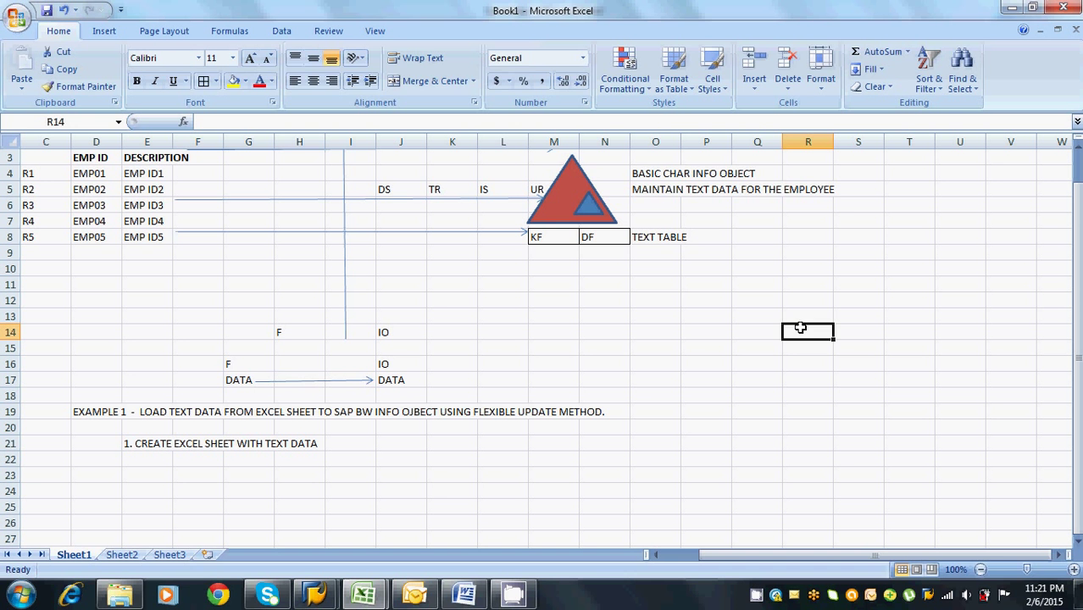
text(DF DAI)
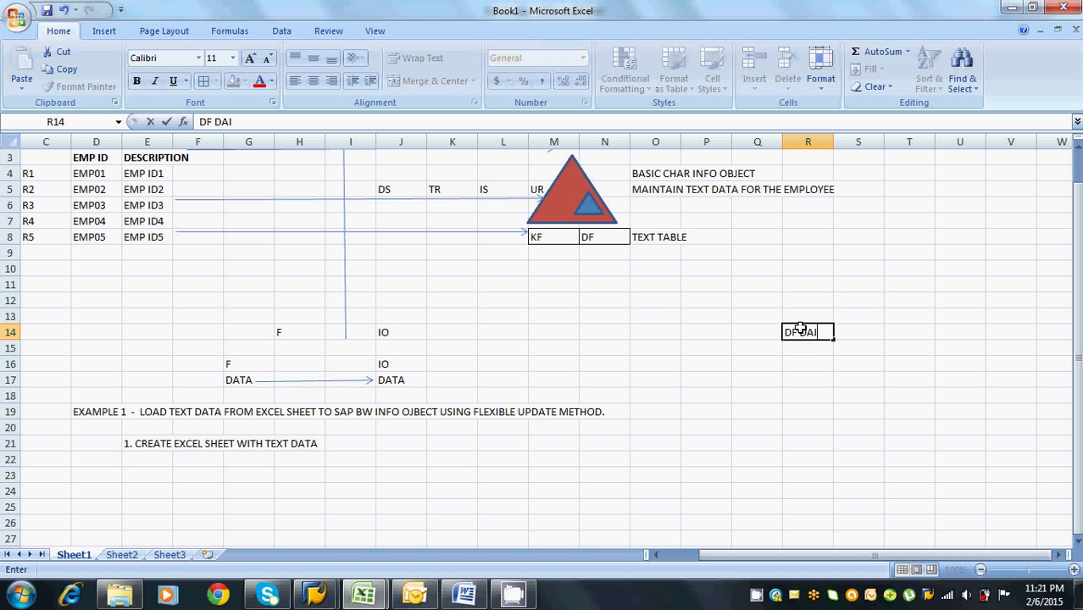
key(BackSpace)
key(BackSpace)
text(IAGRAM)
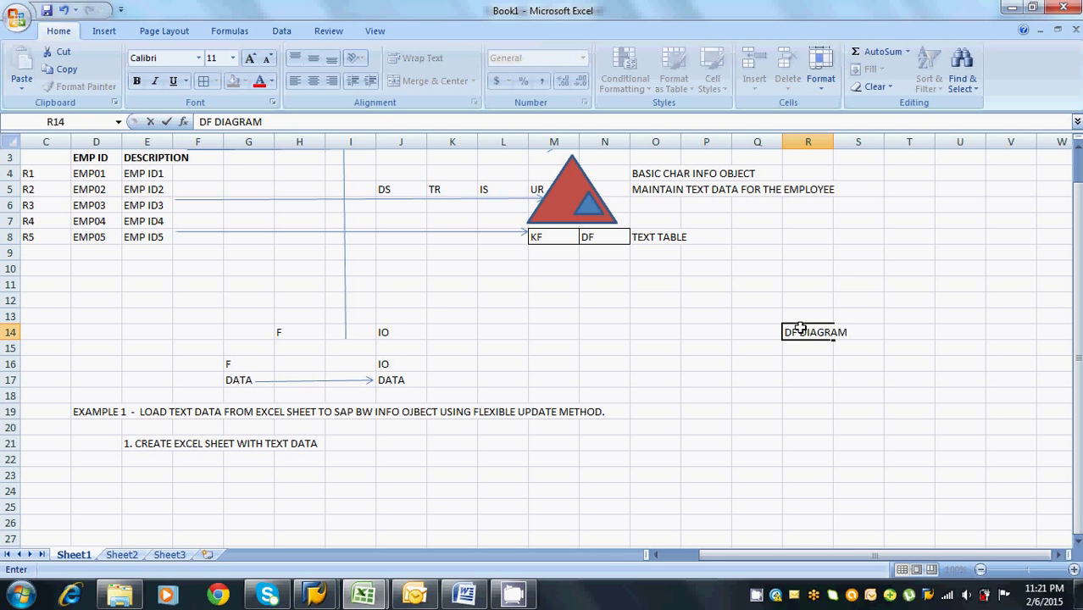
click(802, 355)
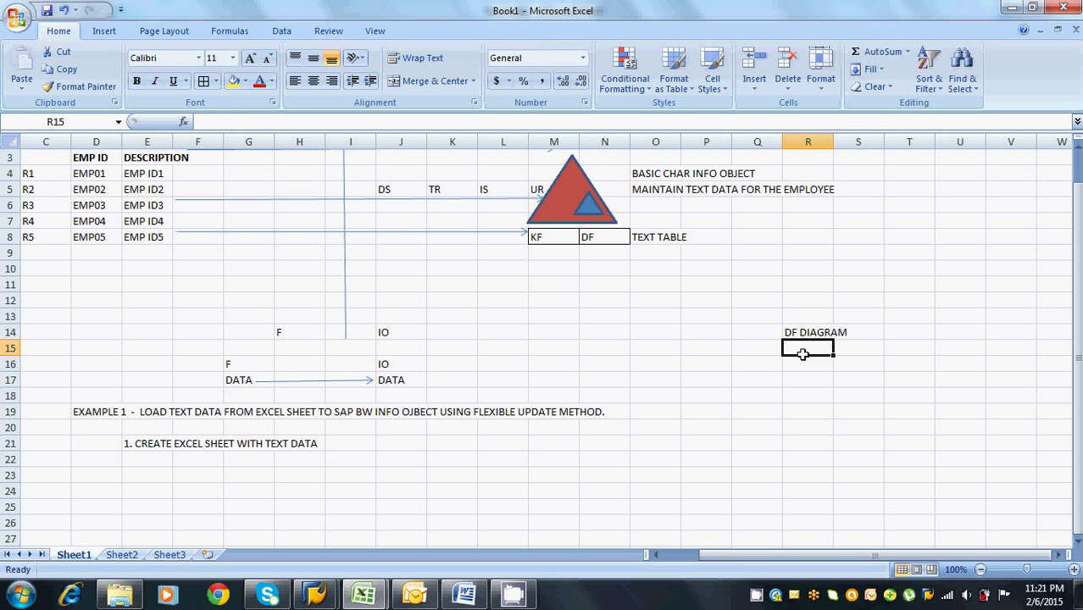
click(158, 443)
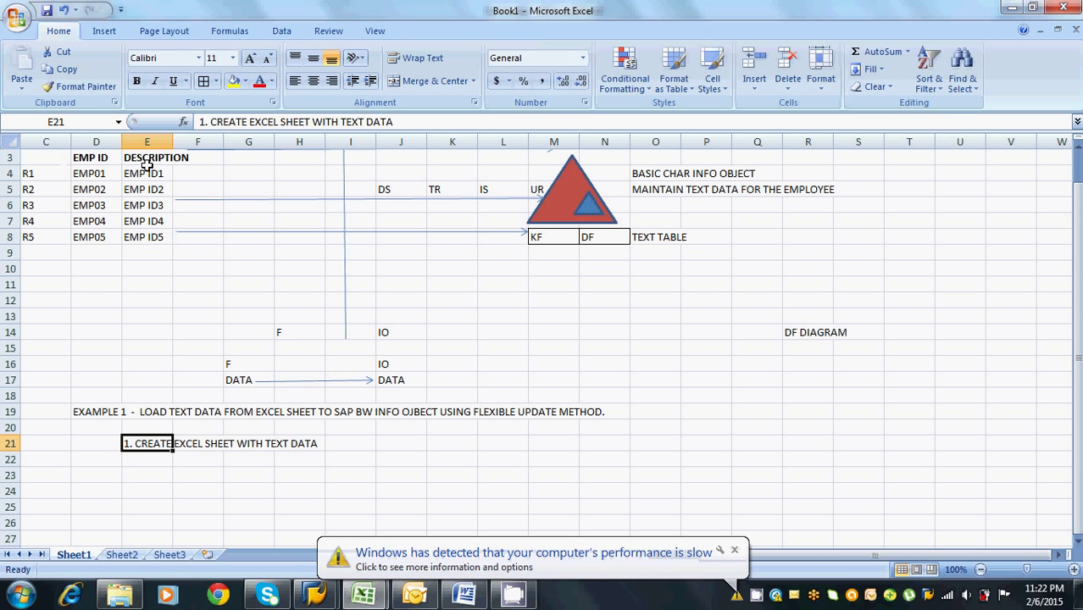
drag(87, 158, 156, 232)
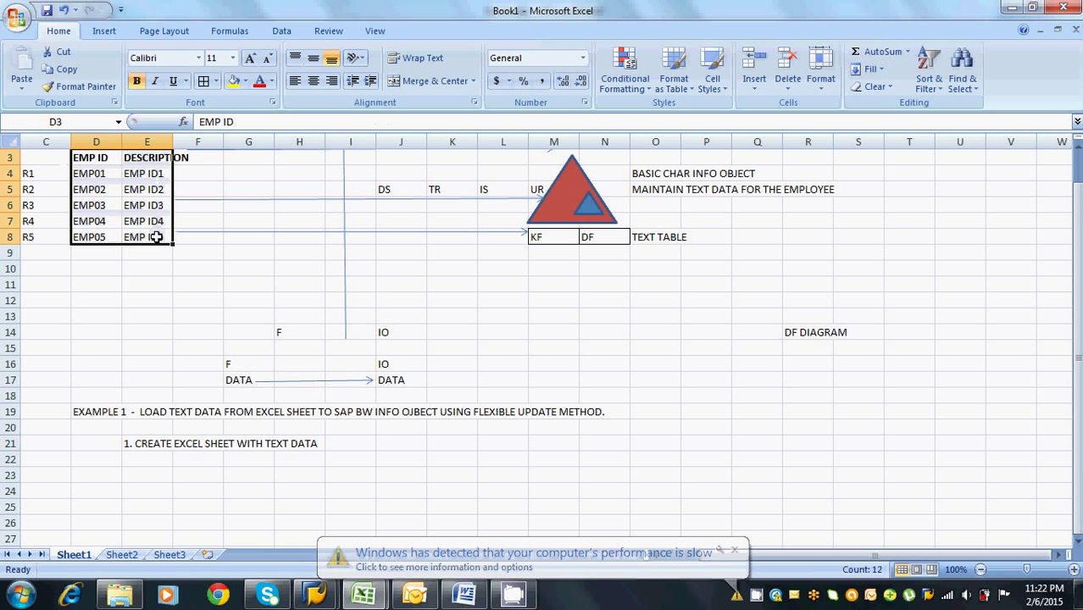
key(ctrl+c)
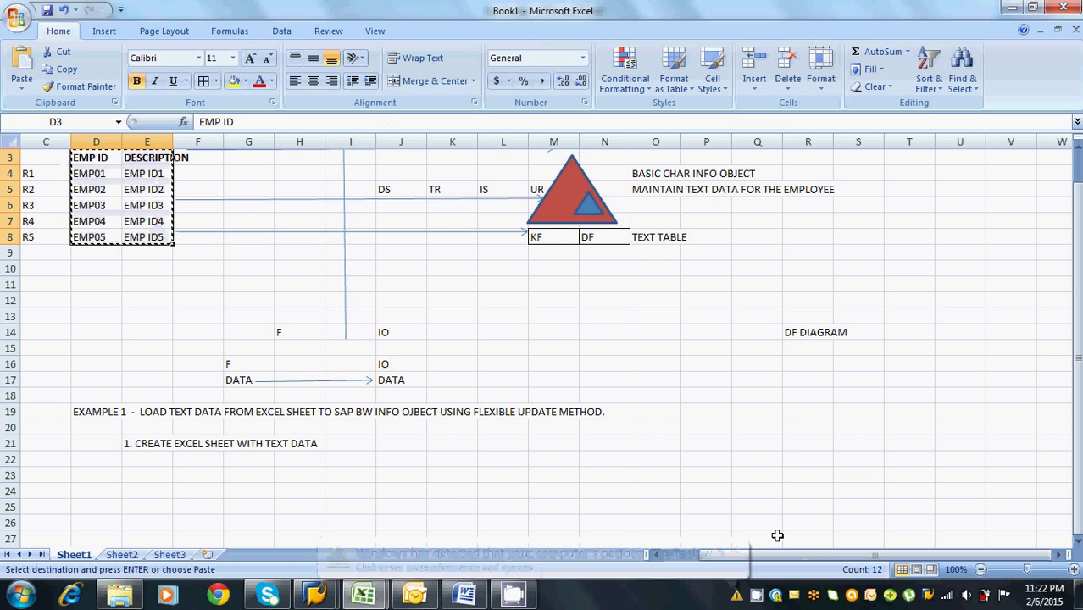
click(776, 537)
key(Down)
key(Down)
key(Down)
key(Down)
key(Down)
key(Down)
key(Down)
key(Down)
key(Down)
key(Down)
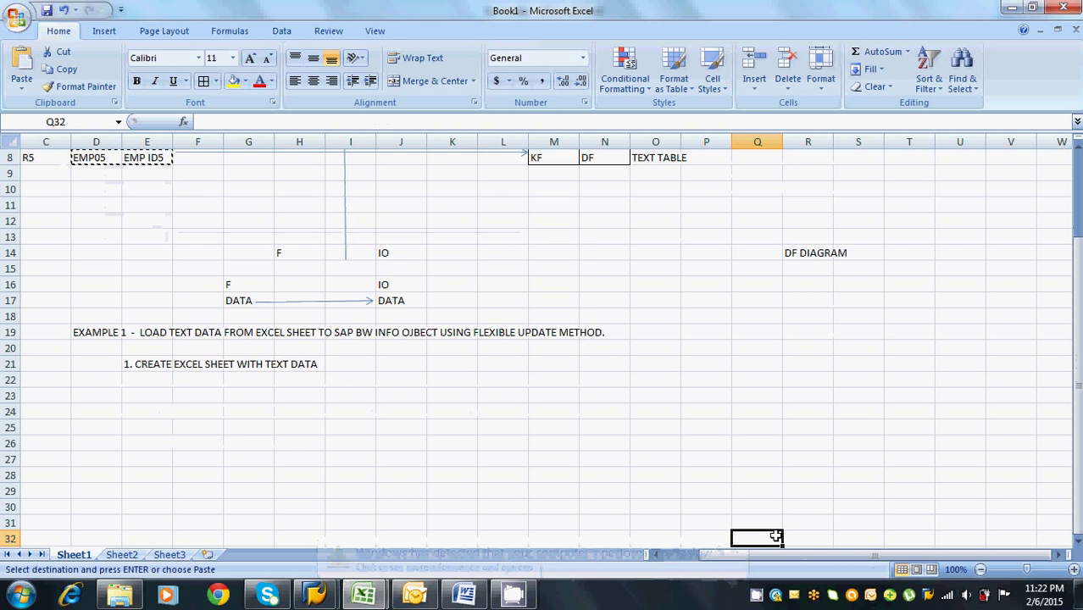
click(744, 500)
key(Escape)
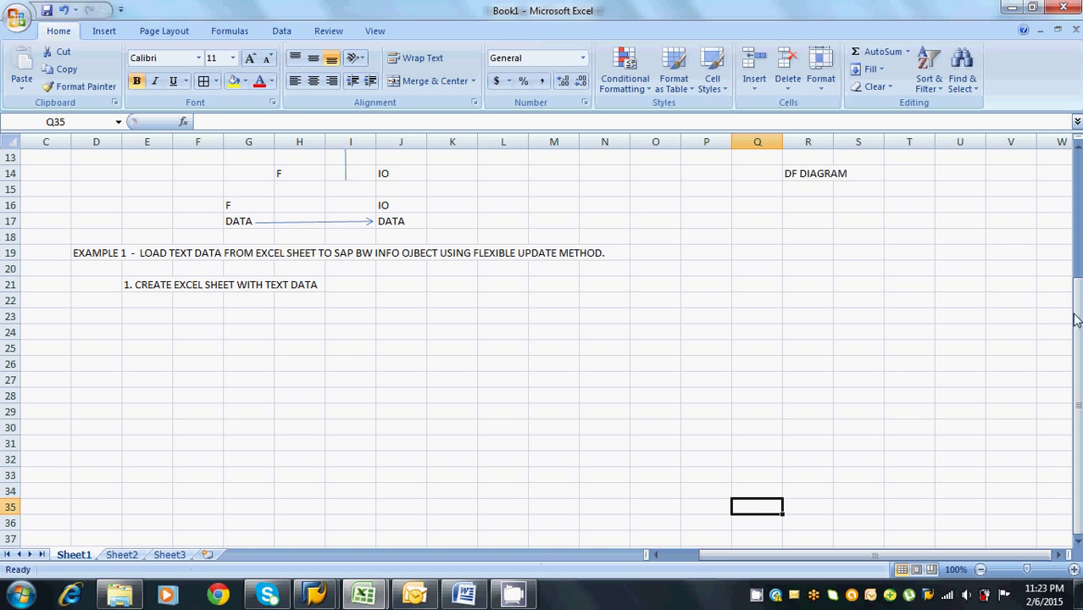
Copy the employee text table in D3:E8, headers included, and paste it at cell R30 below the DF DIAGRAM heading
drag(1077, 321, 1075, 182)
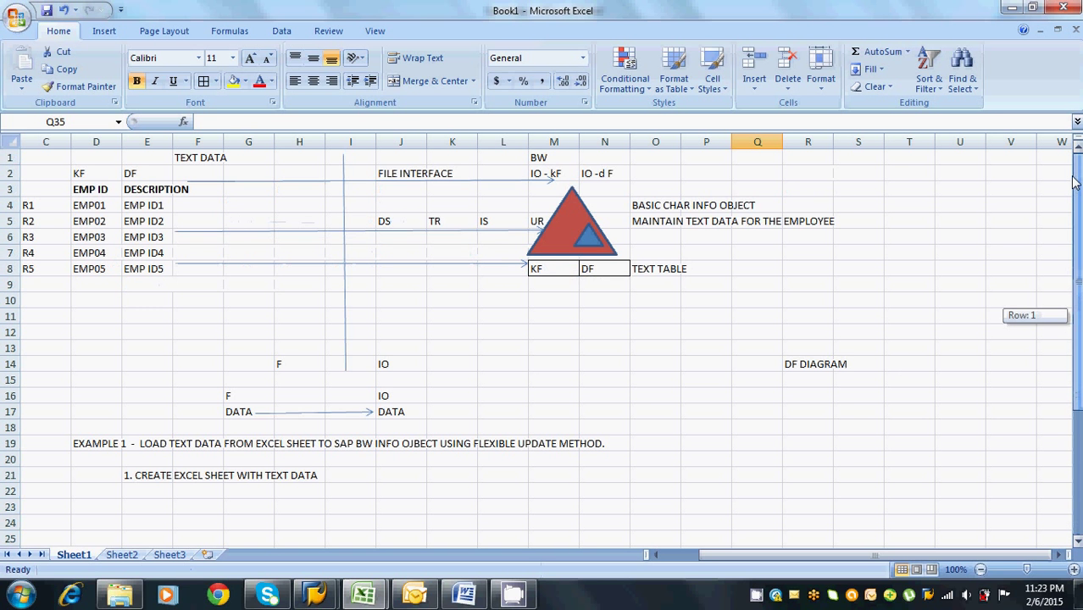
click(108, 191)
drag(107, 191, 144, 267)
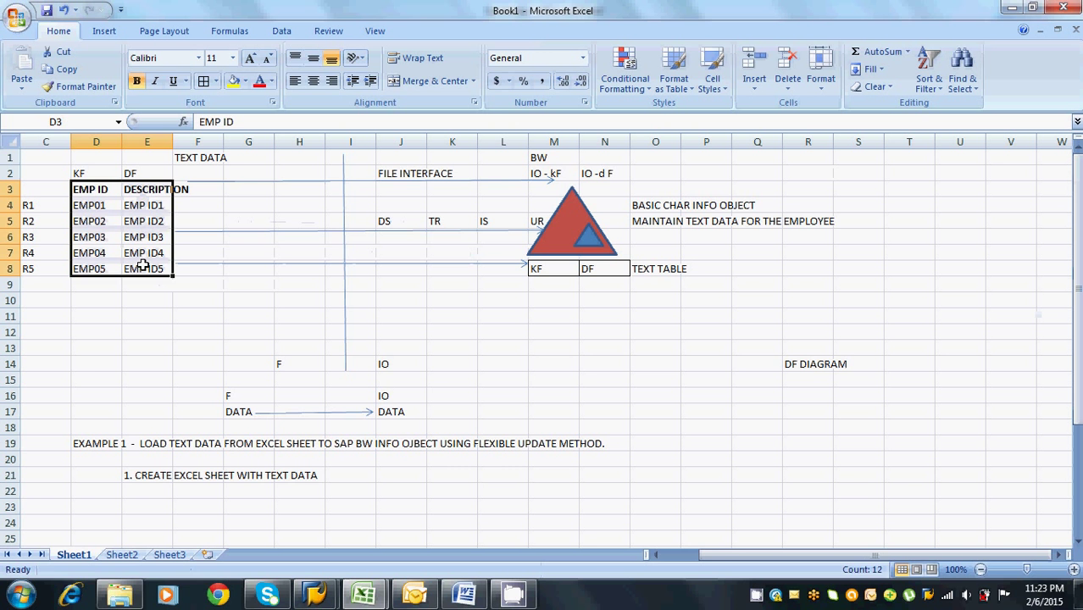
key(ctrl+c)
click(626, 536)
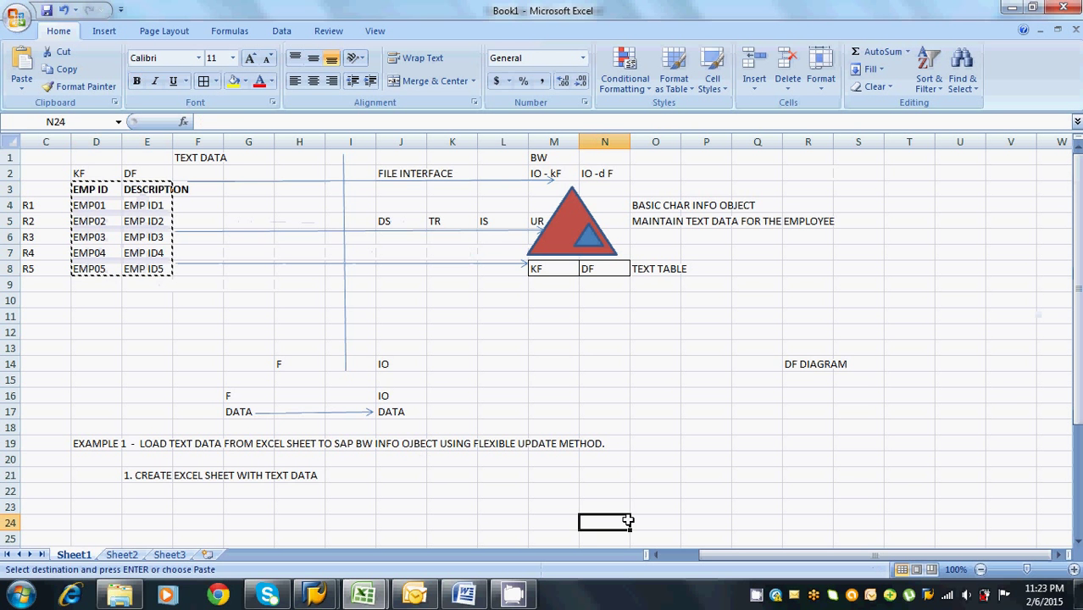
key(Down)
key(Down)
key(Down)
key(Down)
key(Down)
key(Down)
key(Down)
key(Down)
key(Down)
key(Down)
key(Down)
key(Down)
key(Down)
key(Down)
key(Down)
key(Down)
key(Down)
key(Down)
key(Down)
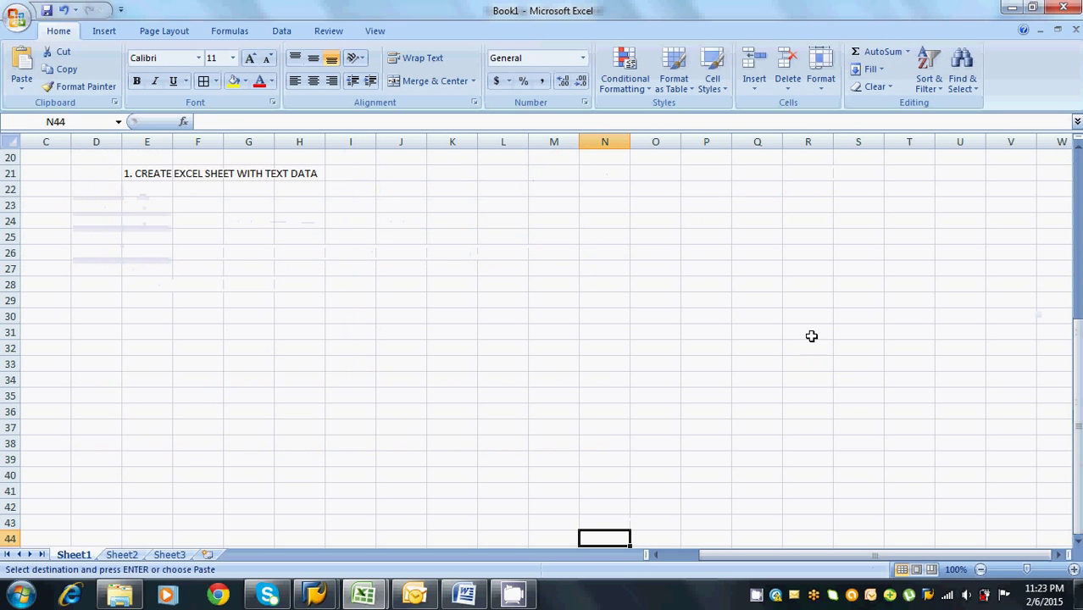
click(805, 313)
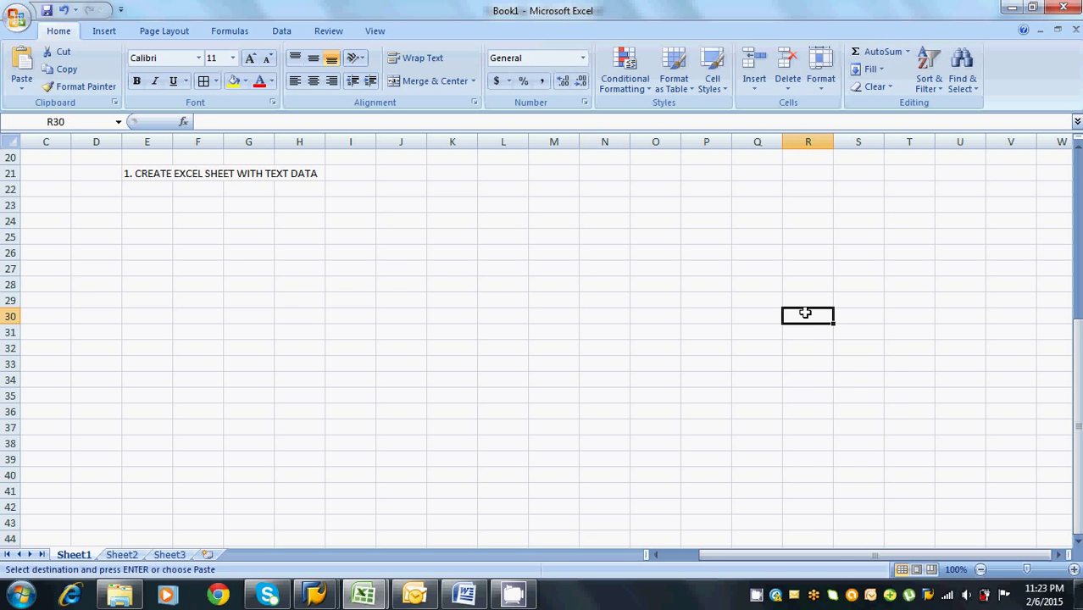
key(ctrl+v)
Insert four blank rows at rows 23 to 26, above the copied employee table
drag(1078, 339, 1079, 285)
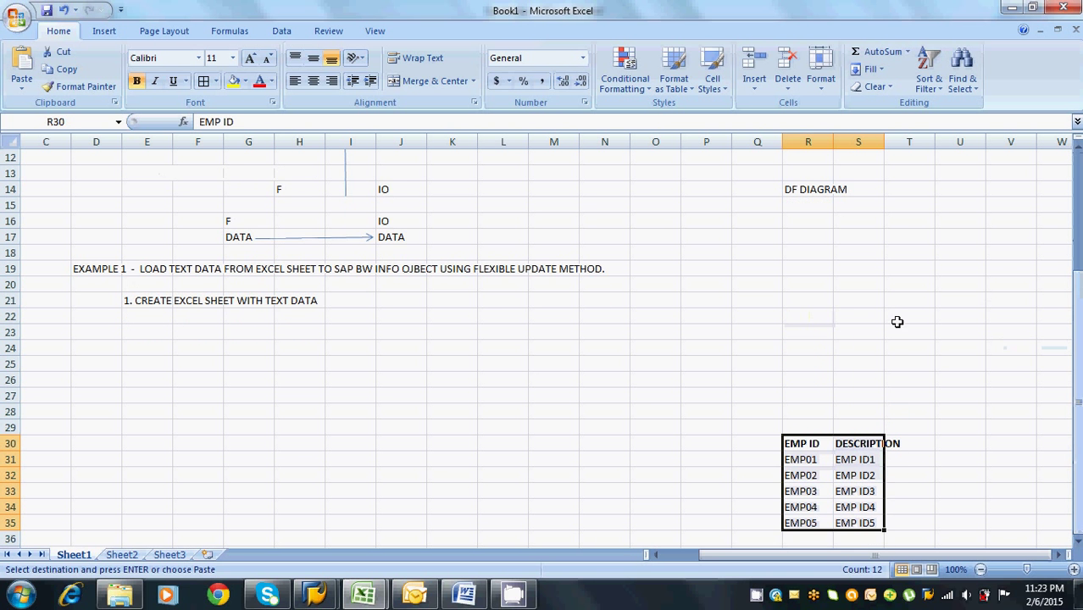
drag(11, 332, 10, 380)
right_click(10, 332)
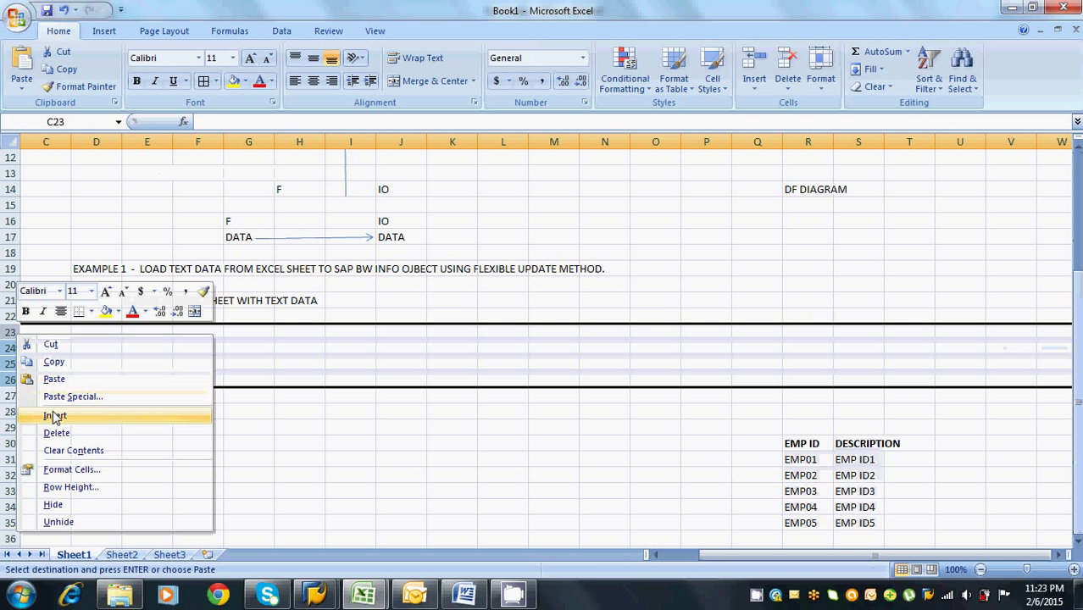
click(54, 415)
click(680, 437)
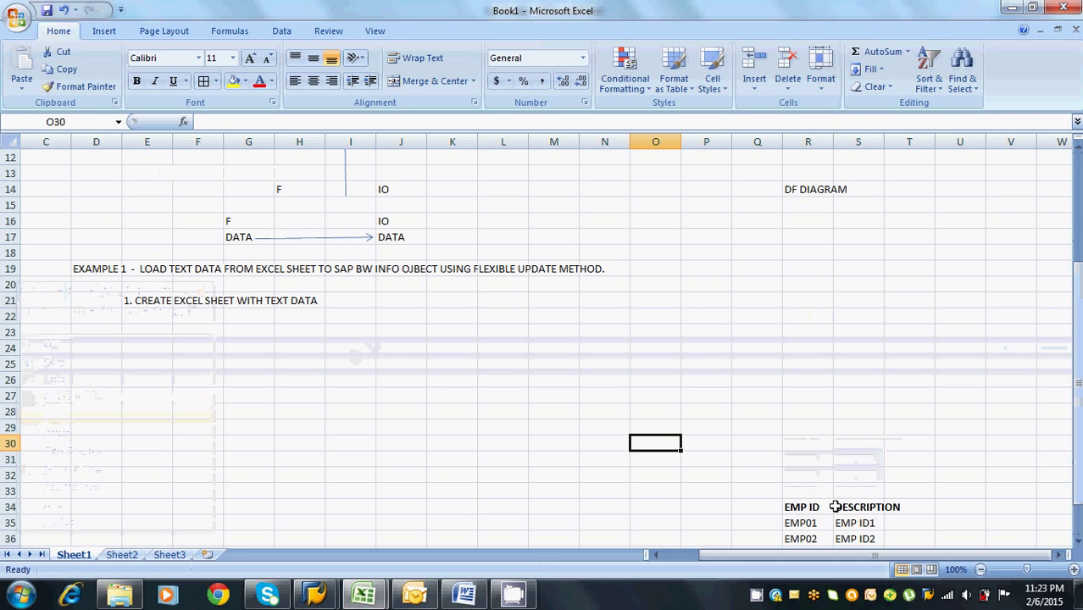
Draw a straight horizontal line from column K to column W along row 33, just above the copied employee table
click(806, 505)
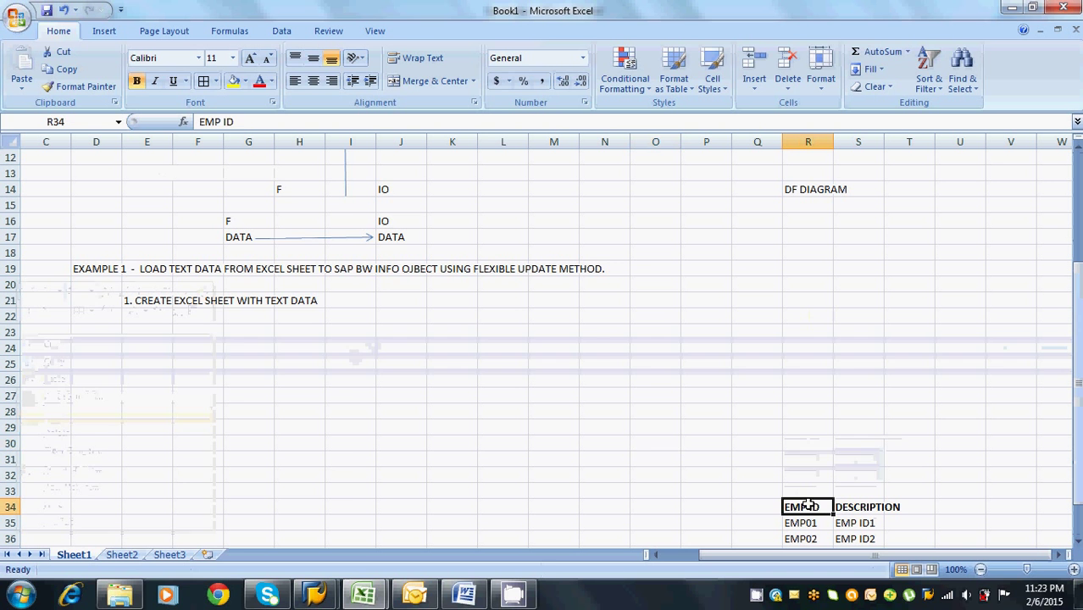
click(104, 31)
click(176, 78)
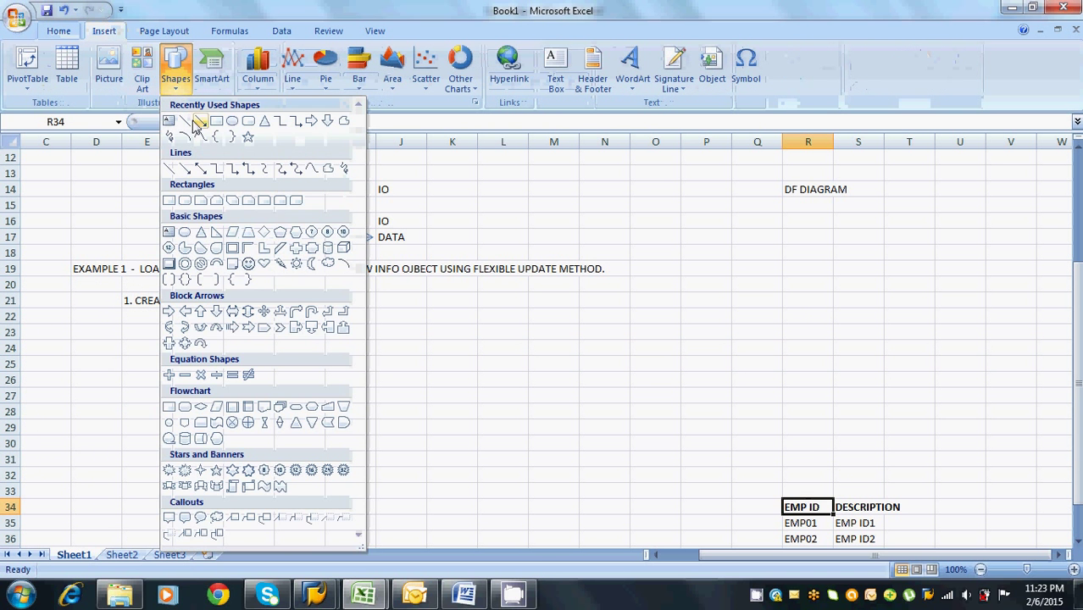
click(184, 119)
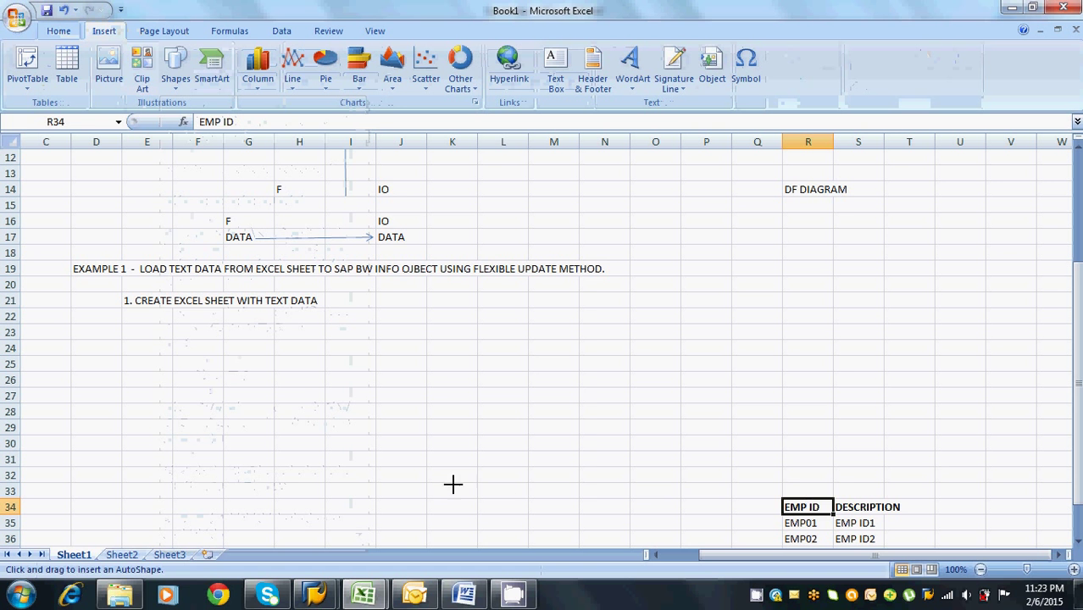
drag(451, 485, 1052, 484)
Label the area beside the copied table with SOURCE SYSTEM in O34 and EXCEL - FLAT FILE in O35
click(636, 506)
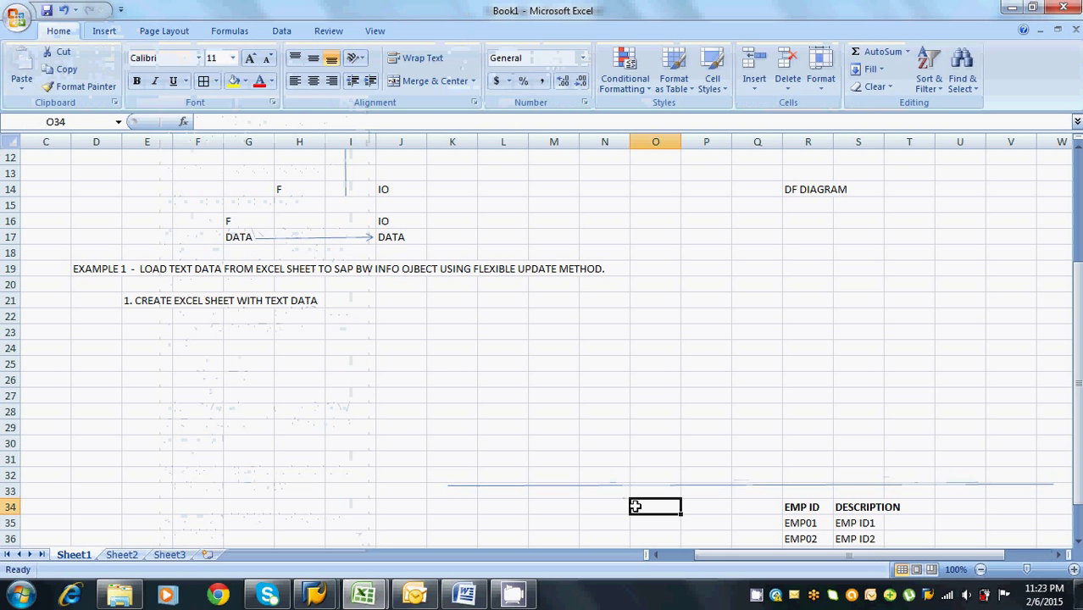
text(SOURCE)
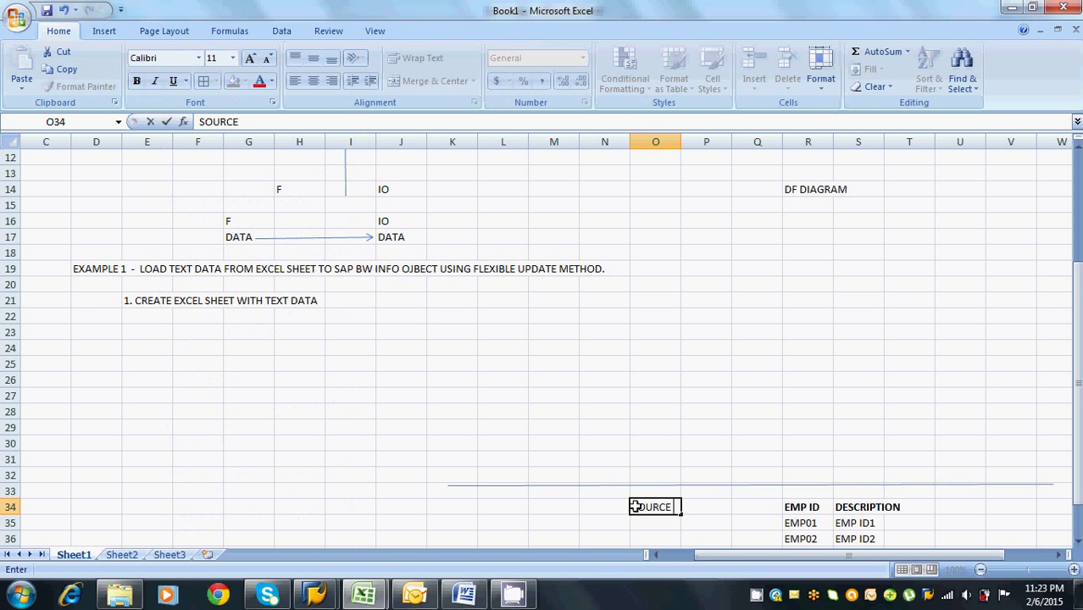
text( SYSTEM)
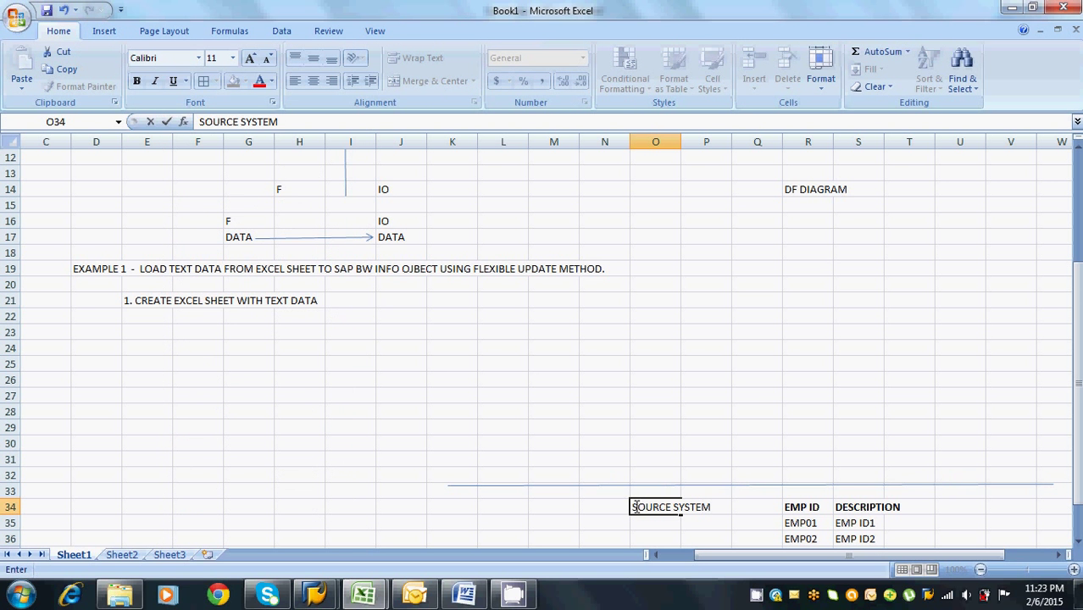
click(635, 522)
text(EC)
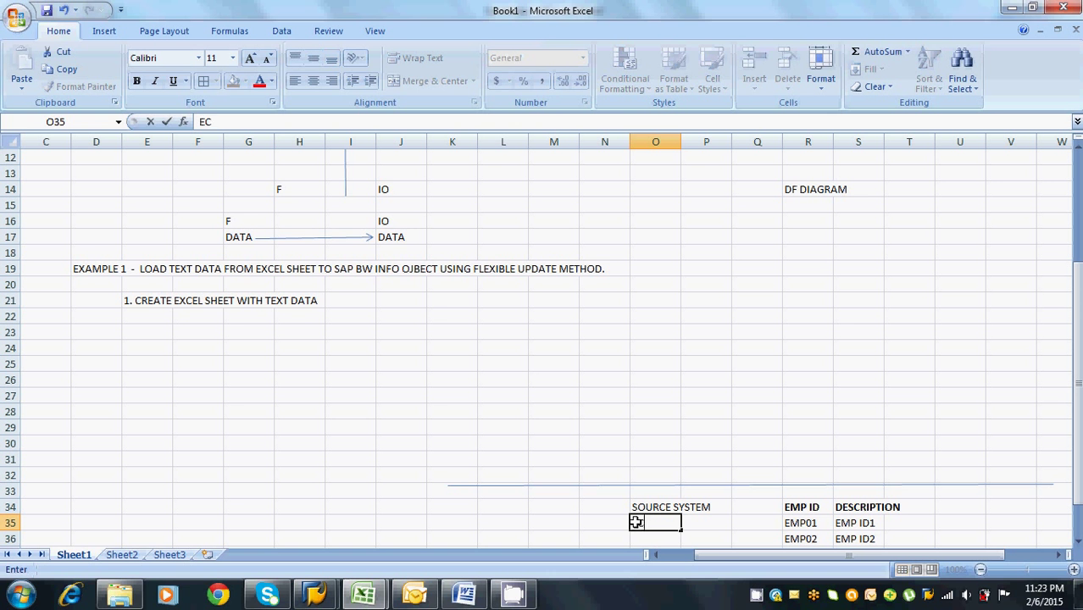
text(EXCEL -  FLAT FILE)
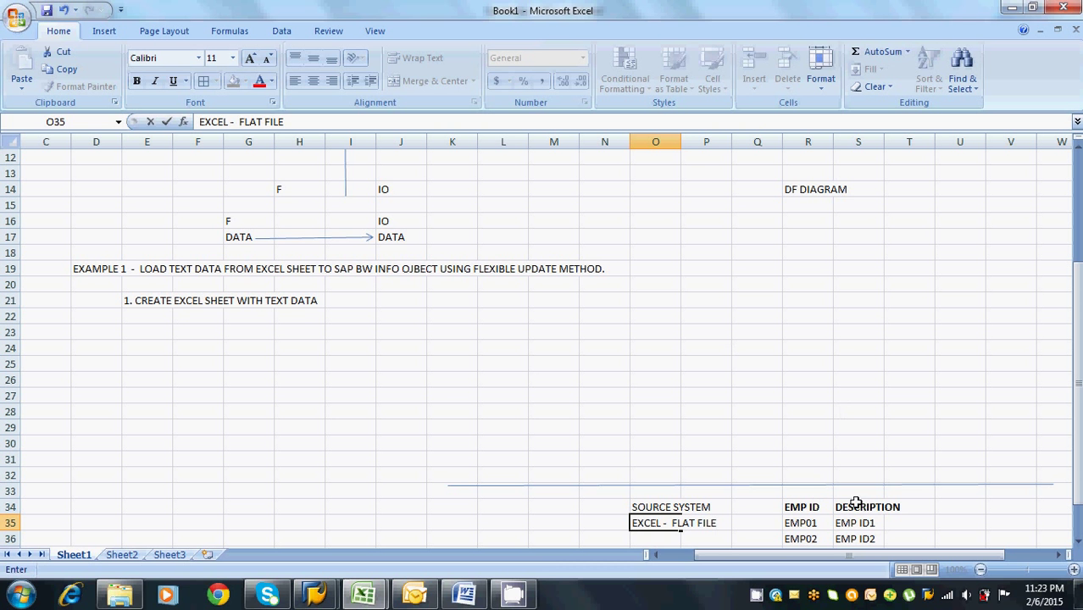
Move the DF DIAGRAM heading to R12 and label the area above the line with BW in O13 and TARGET in P13
click(814, 192)
drag(814, 191, 812, 159)
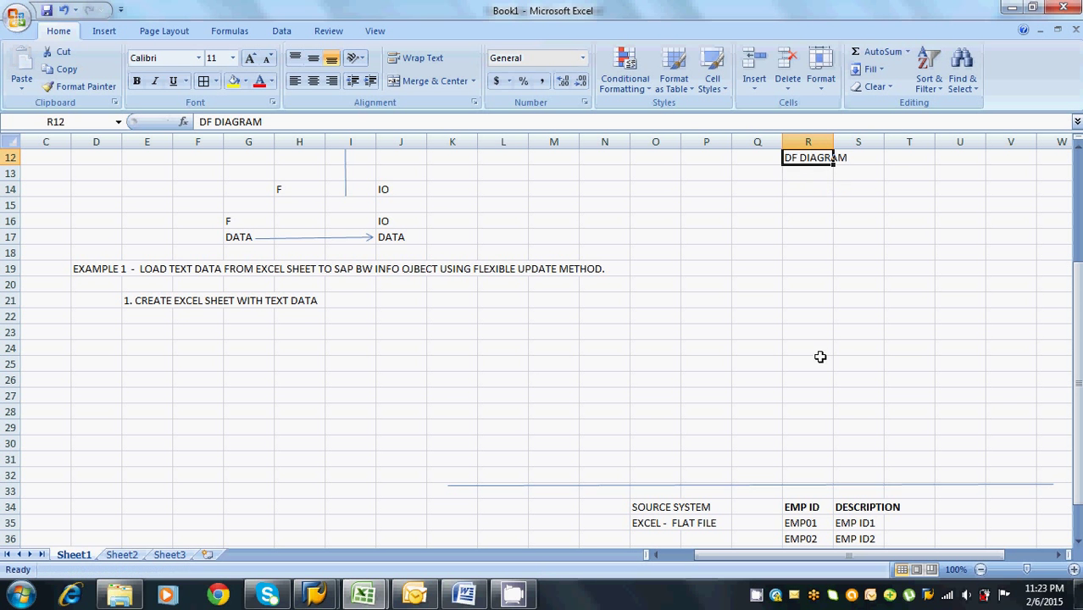
click(660, 176)
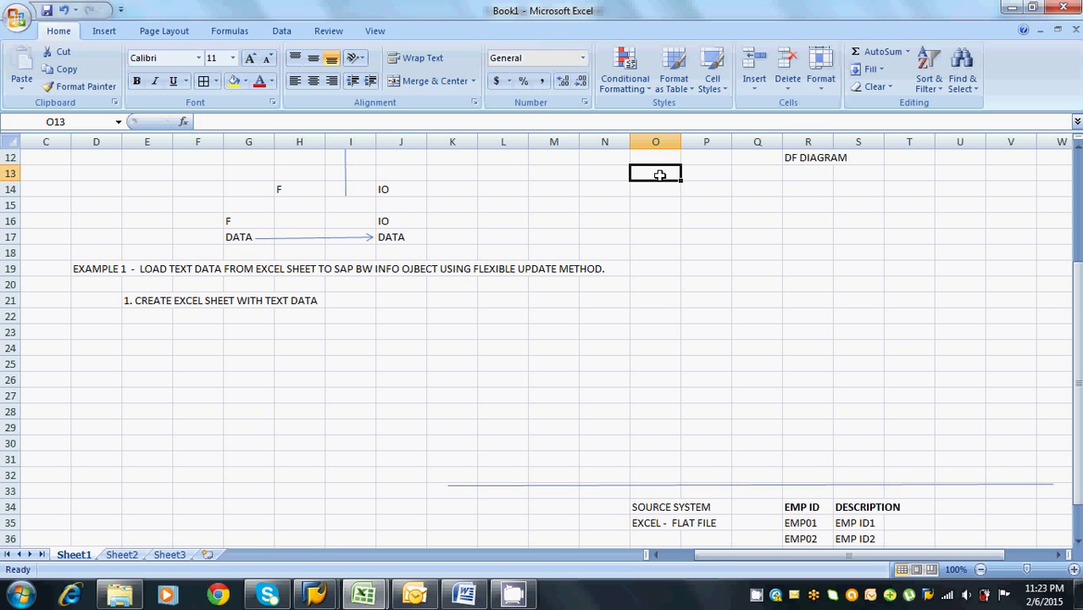
text(BW)
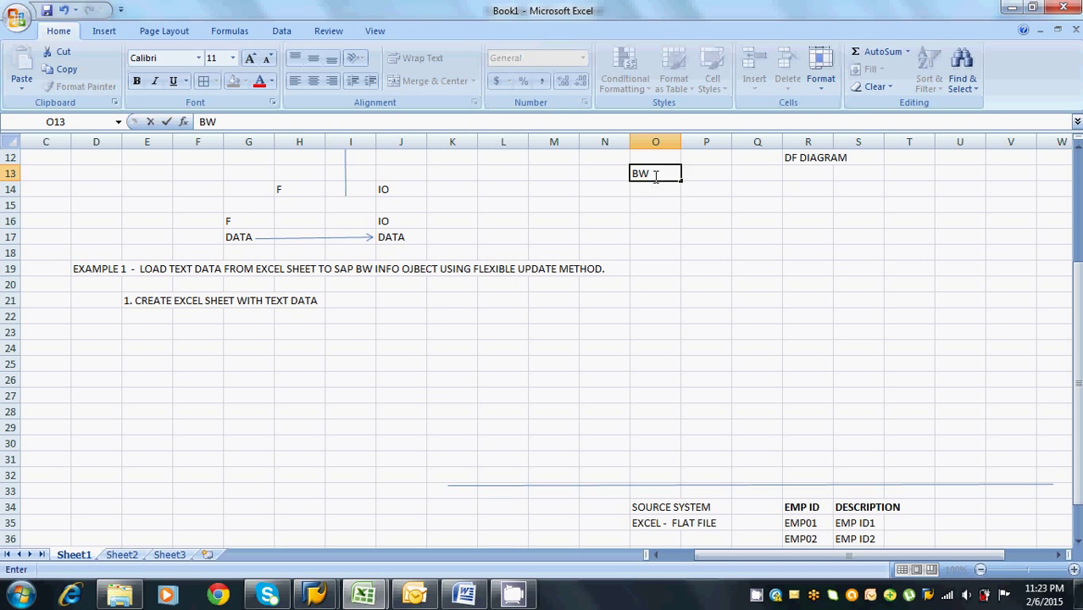
click(655, 193)
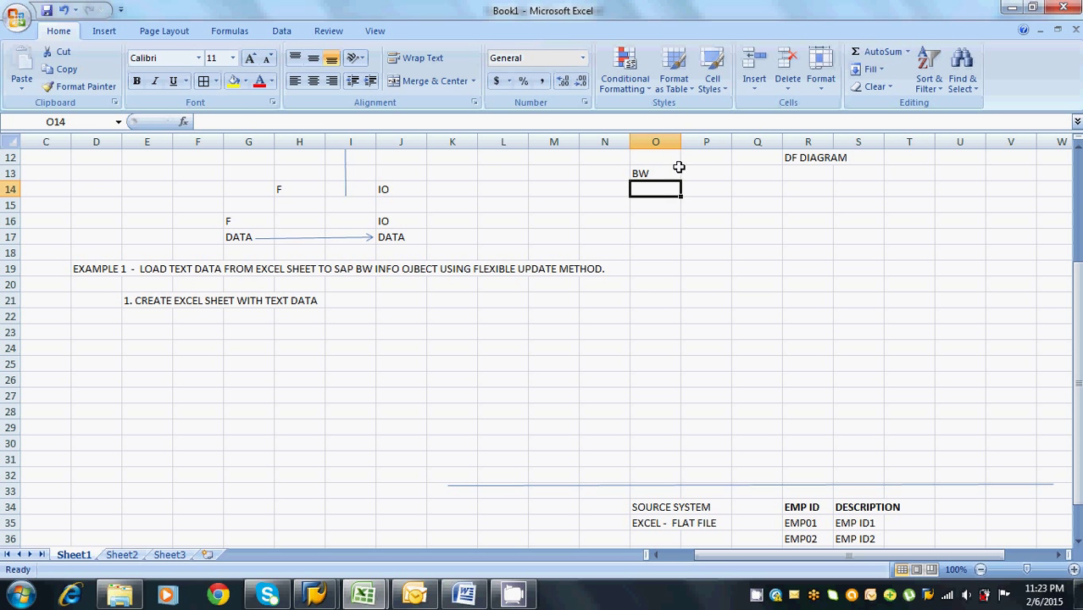
click(691, 173)
text(T)
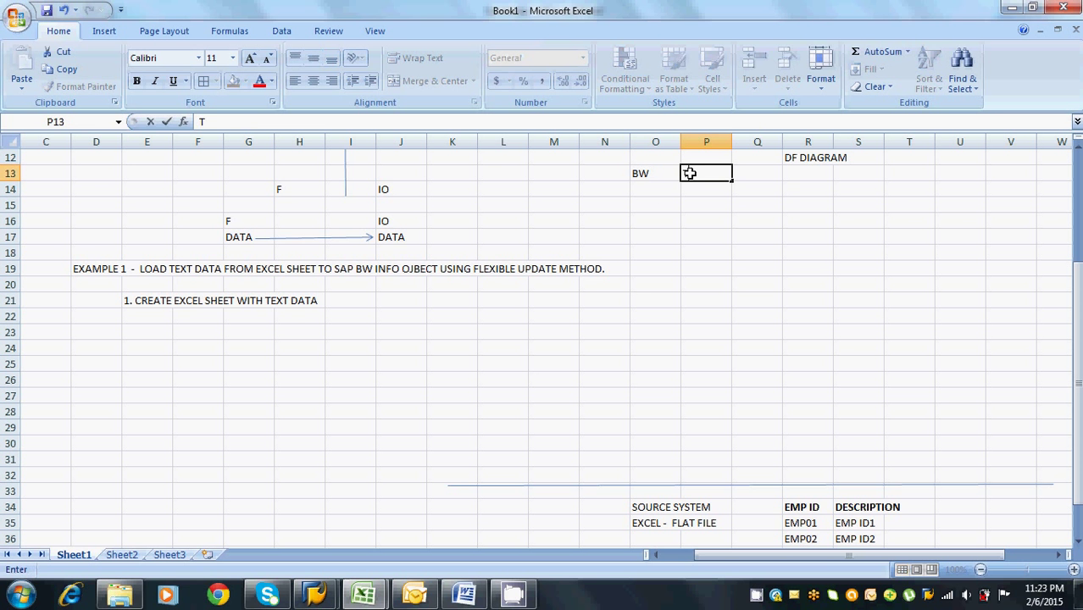
text(ARGET)
Enter the procedure number 1. in cell Q34, beside the EMP ID header of the copied table
click(667, 523)
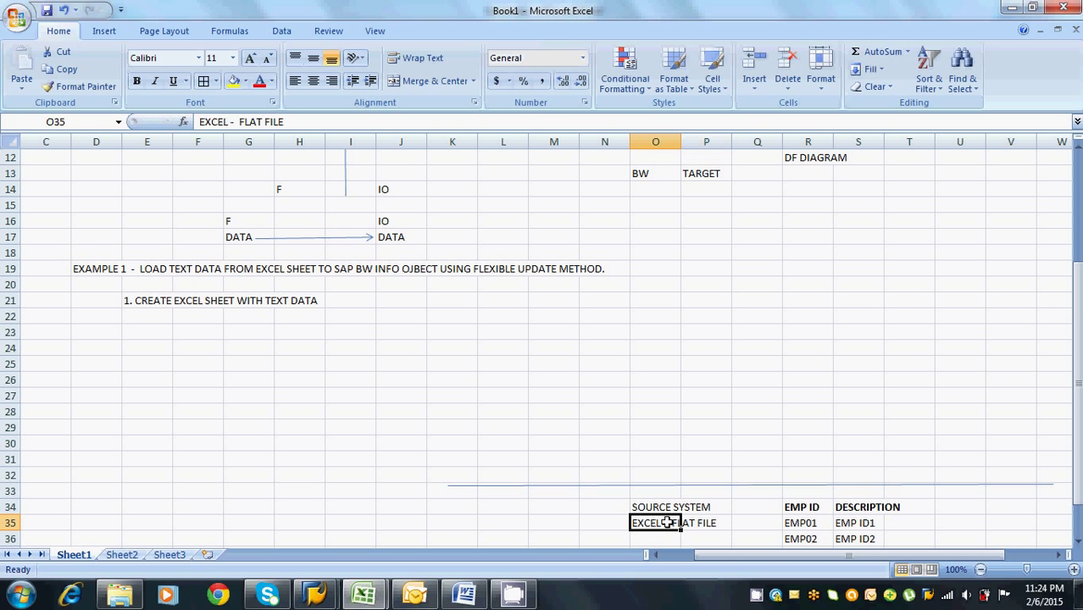
click(644, 173)
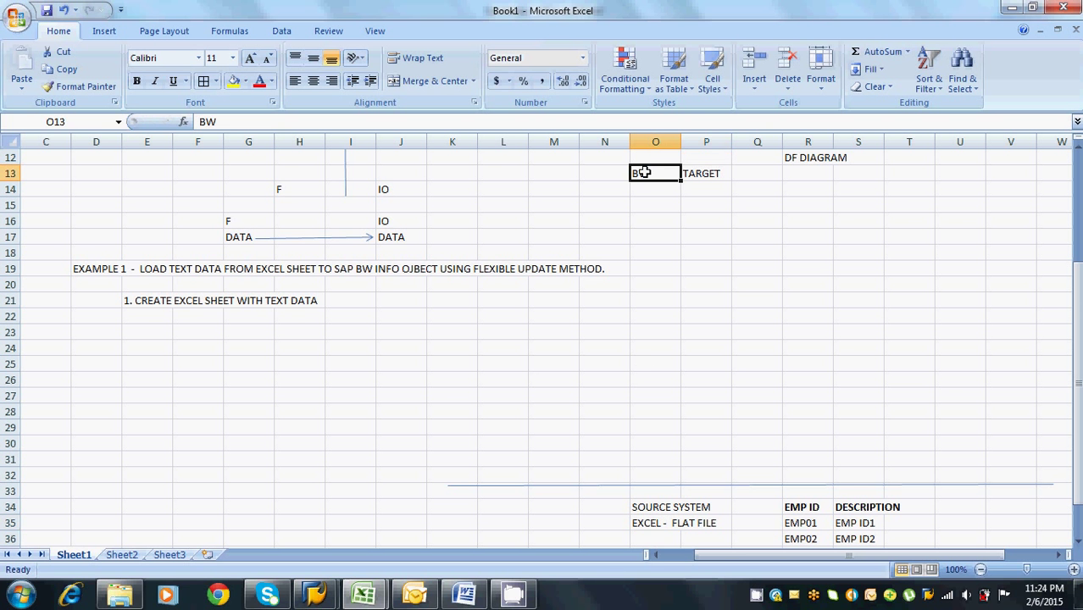
click(750, 506)
text(1.)
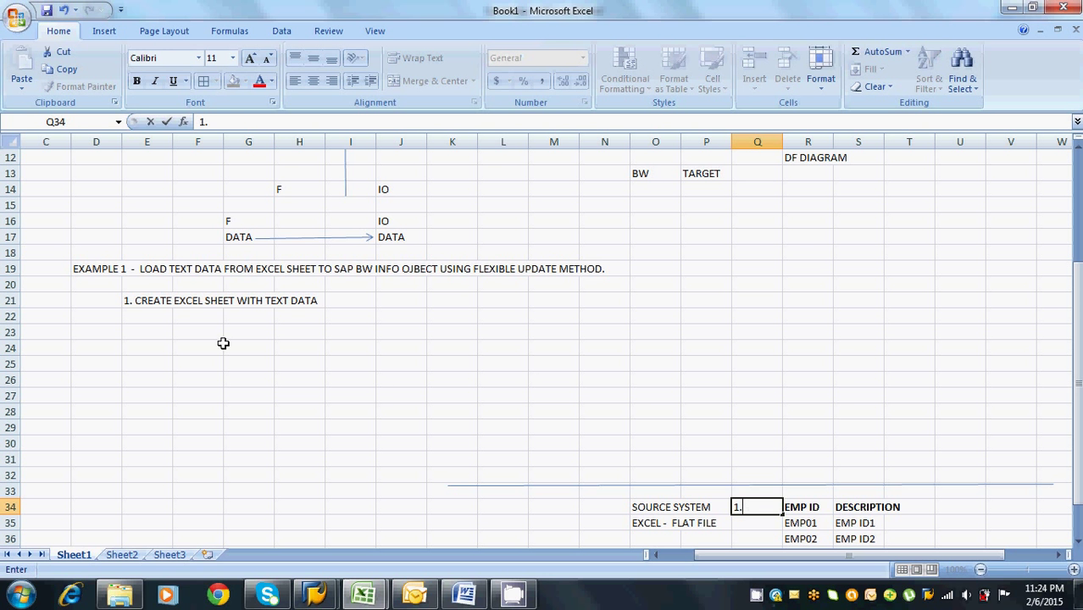
Append - BUSINESS USERS to the first procedure line in cell E21
click(157, 300)
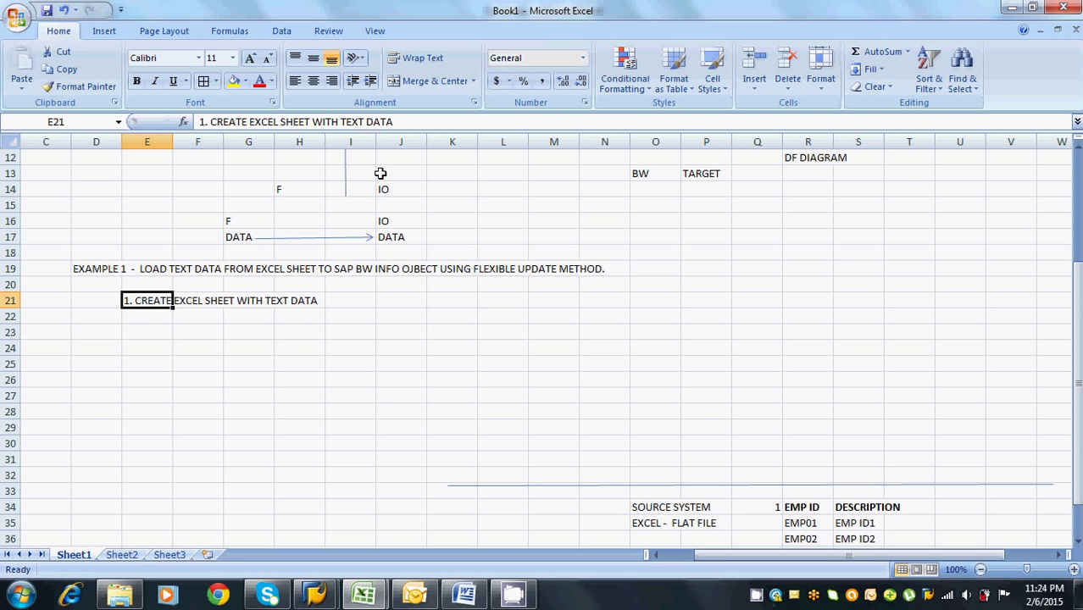
click(398, 122)
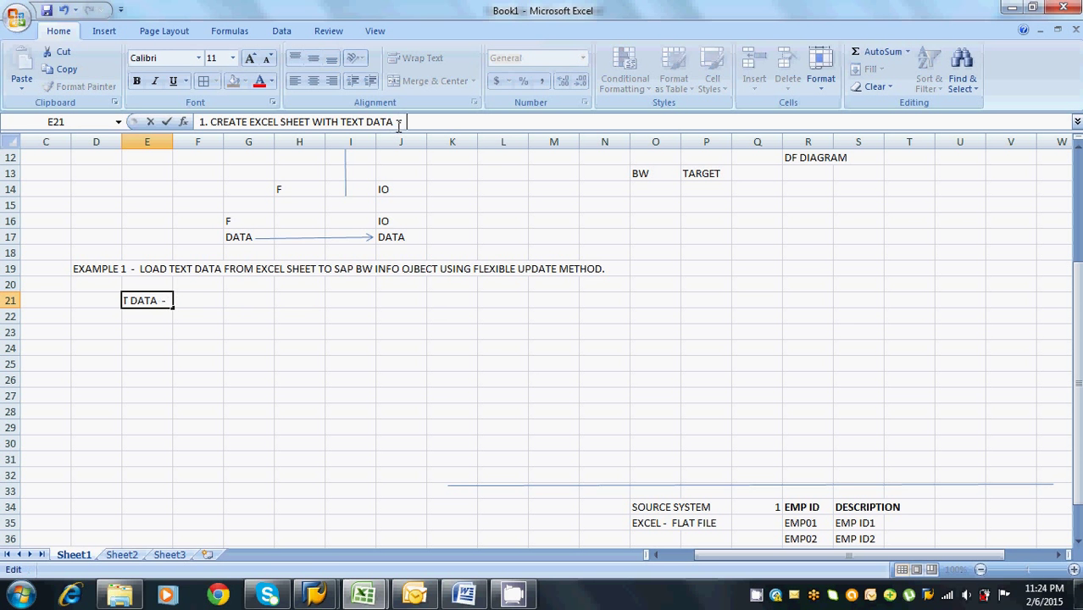
text(BUSINES)
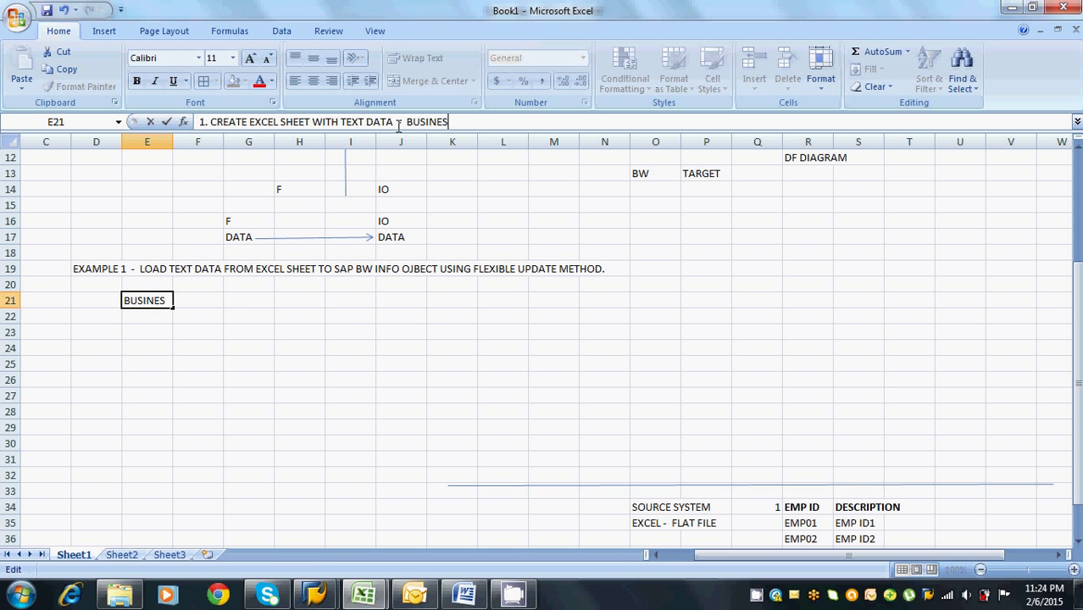
text(S USERS)
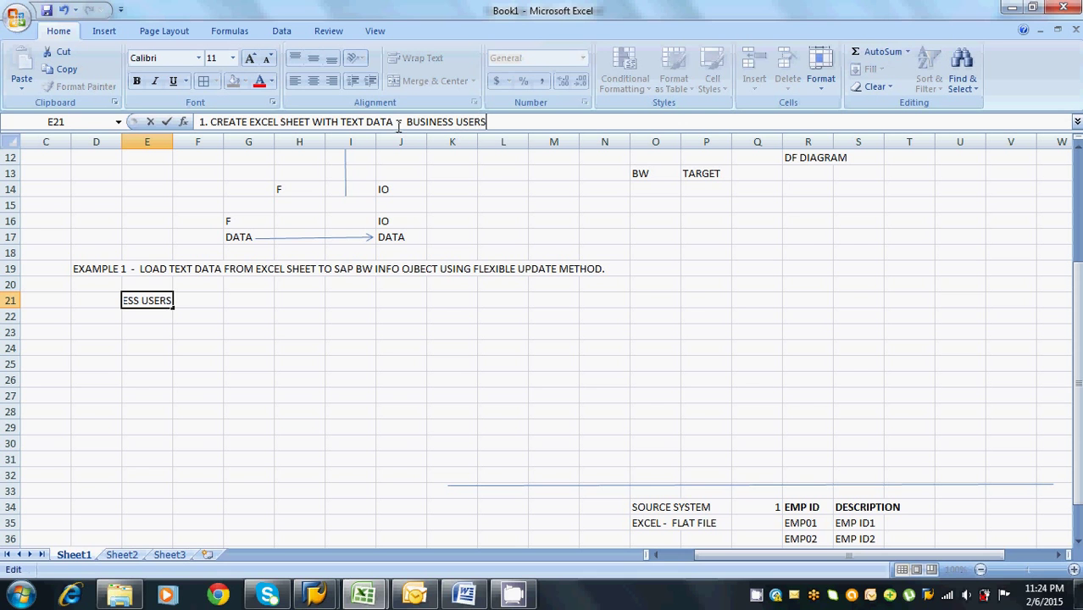
click(288, 339)
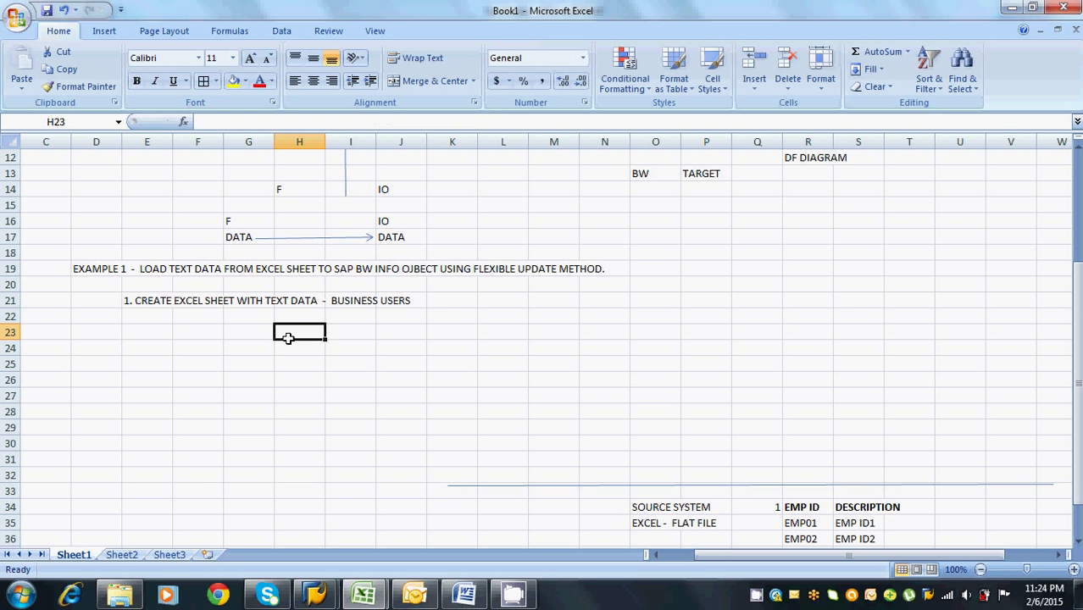
Create a new Excel workbook and copy the EMP ID and DESCRIPTION table from Book1 into it, starting at cell A1
click(21, 596)
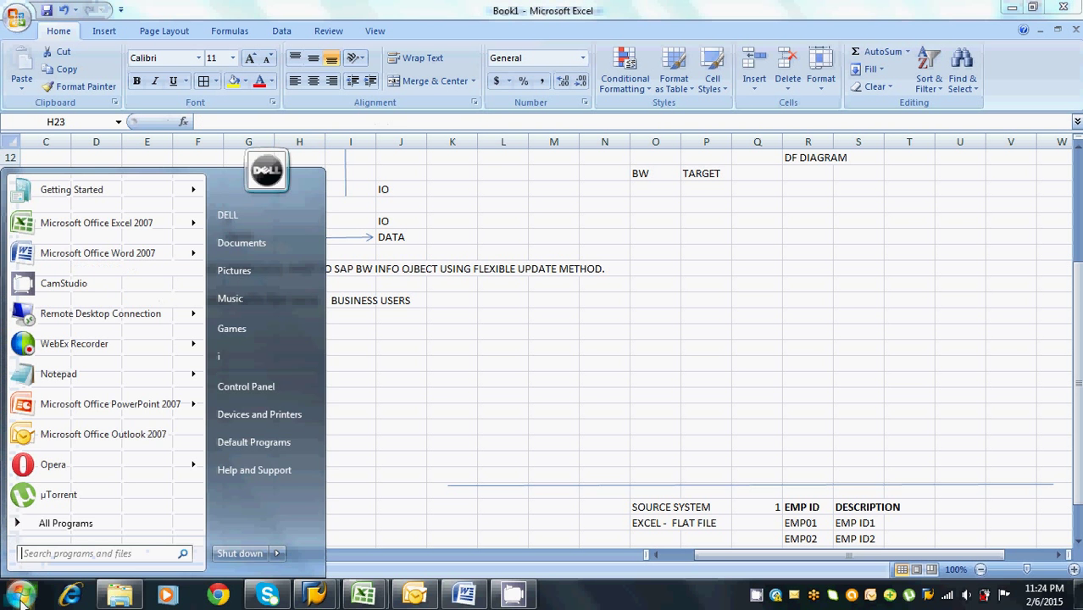
click(82, 229)
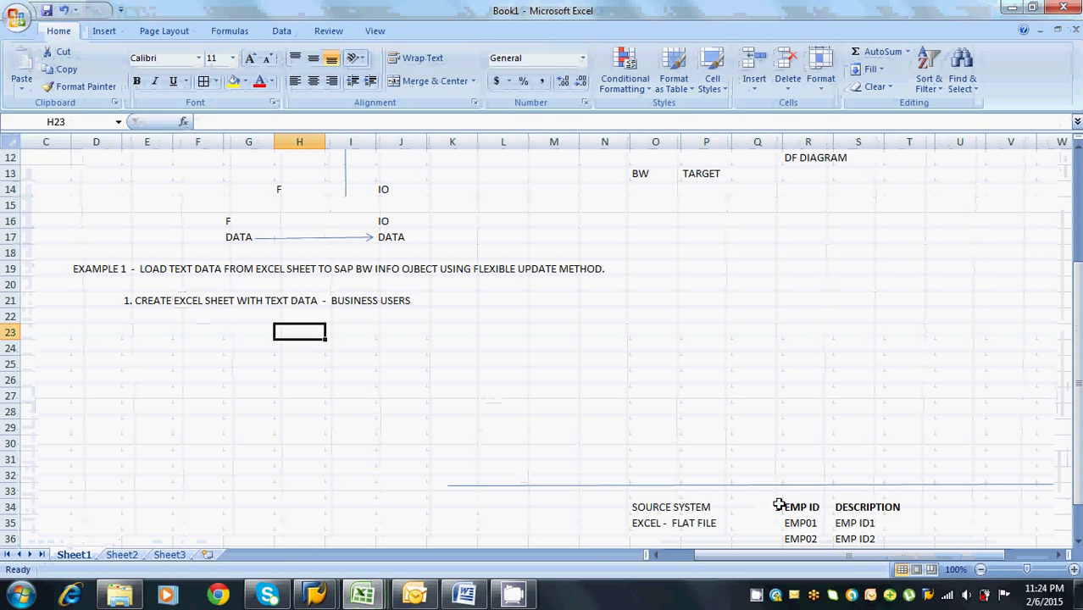
drag(801, 506, 843, 524)
key(ctrl+c)
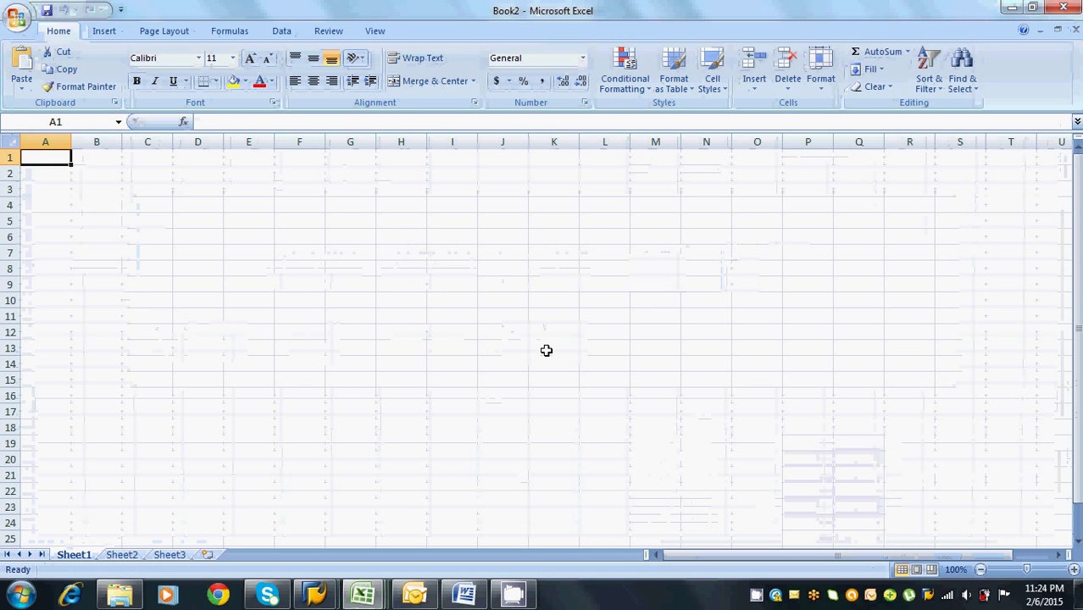
key(ctrl+v)
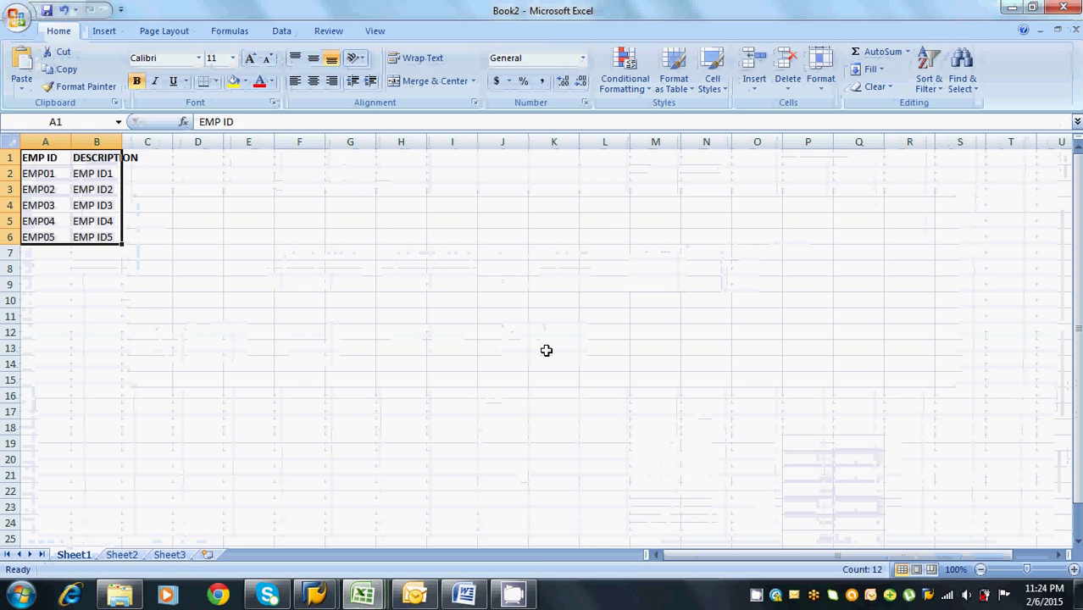
Fit column B to its contents, then fill the header row A1:B1 yellow and the data cells A2:B6 orange
double_click(124, 138)
drag(43, 159, 104, 236)
click(235, 81)
click(245, 81)
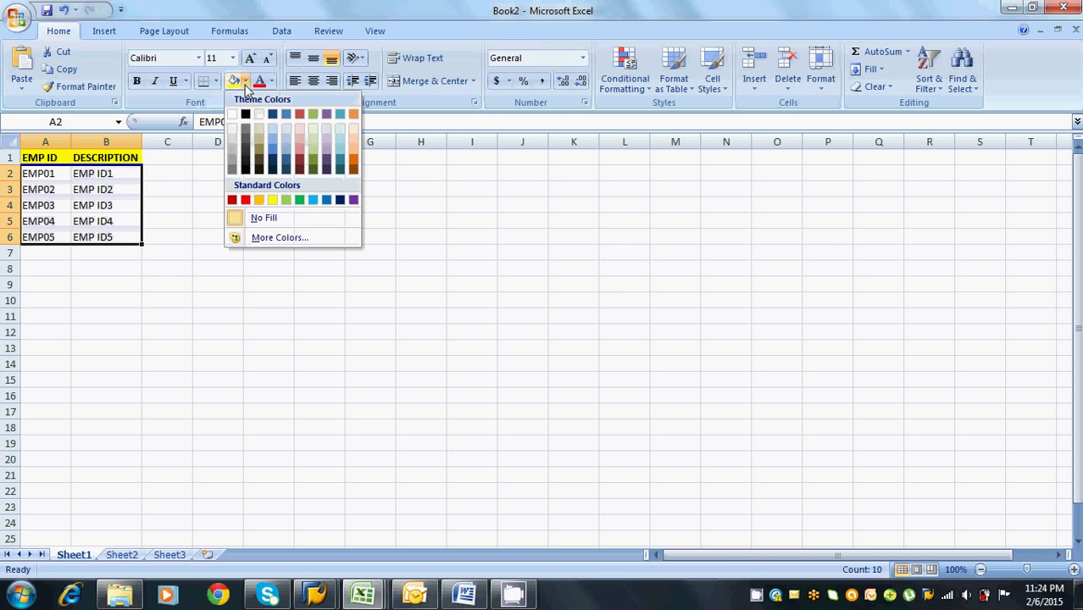
click(258, 200)
click(188, 296)
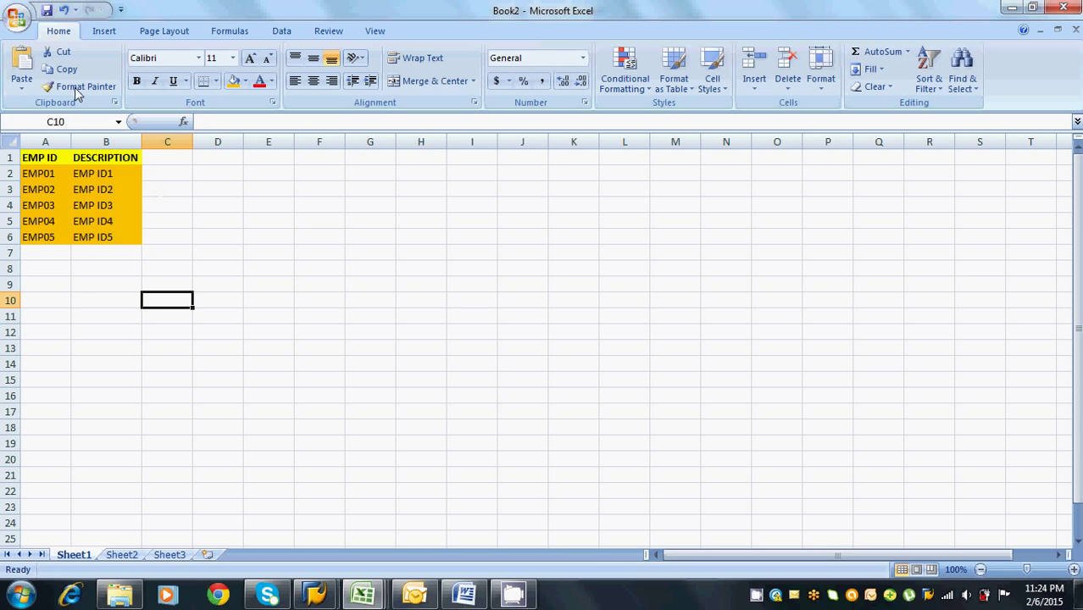
Start saving the new workbook that holds the employee text data
click(19, 21)
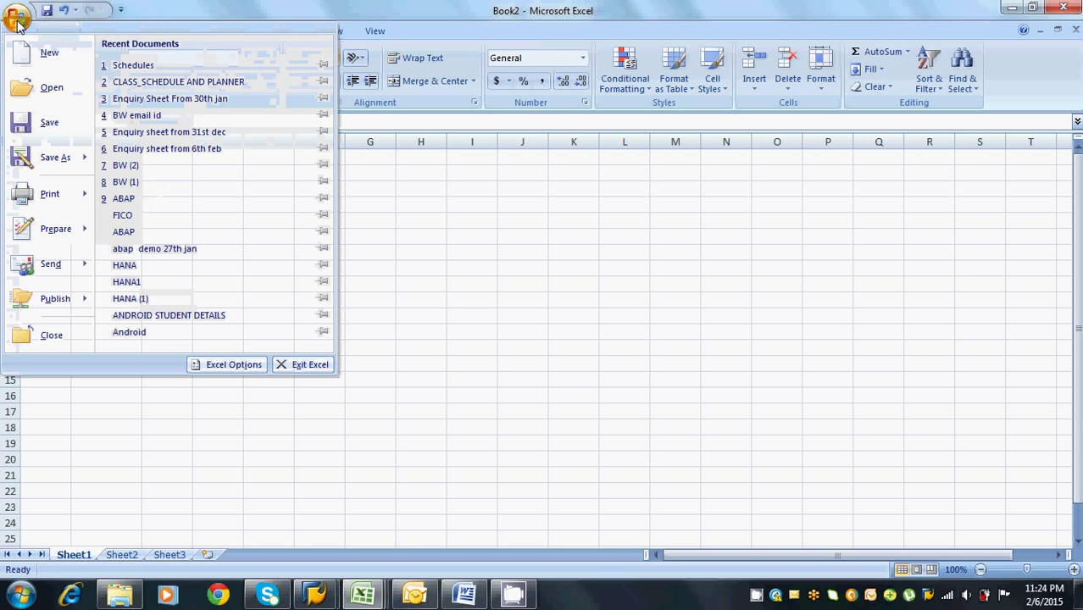
click(51, 123)
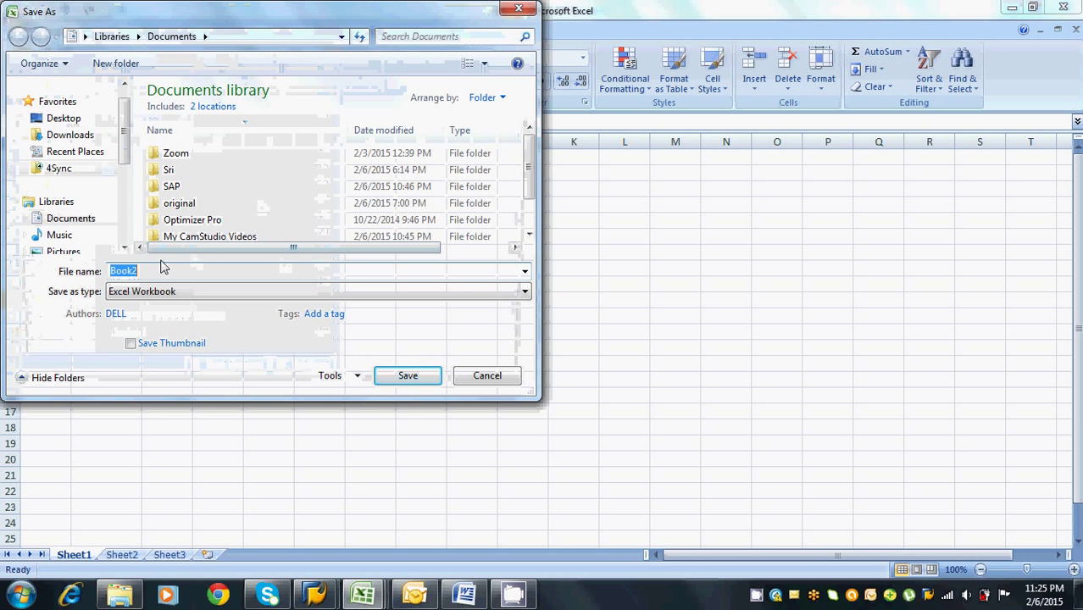
Save the active sheet to the Desktop as EMP_TEXT in CSV (Comma delimited) format, and close it without saving further changes
text(EMP_TEXT)
click(161, 292)
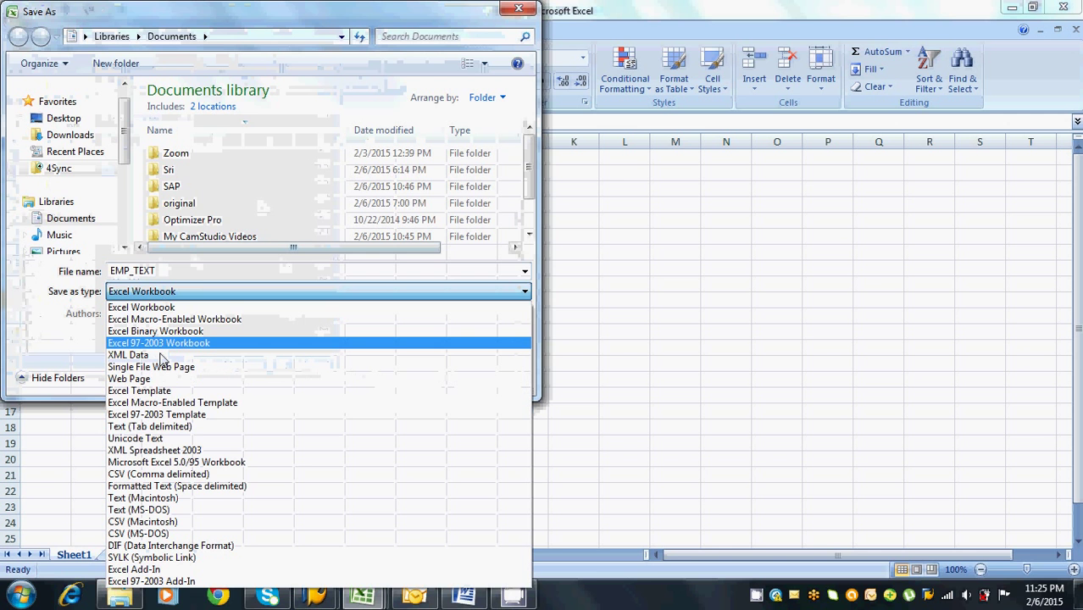
click(149, 475)
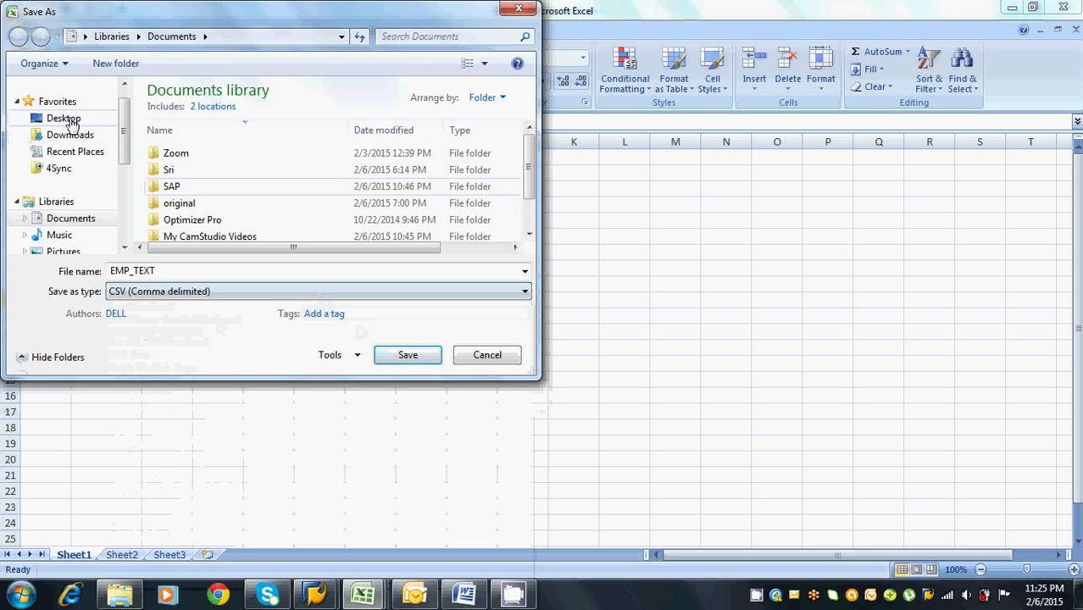
click(63, 119)
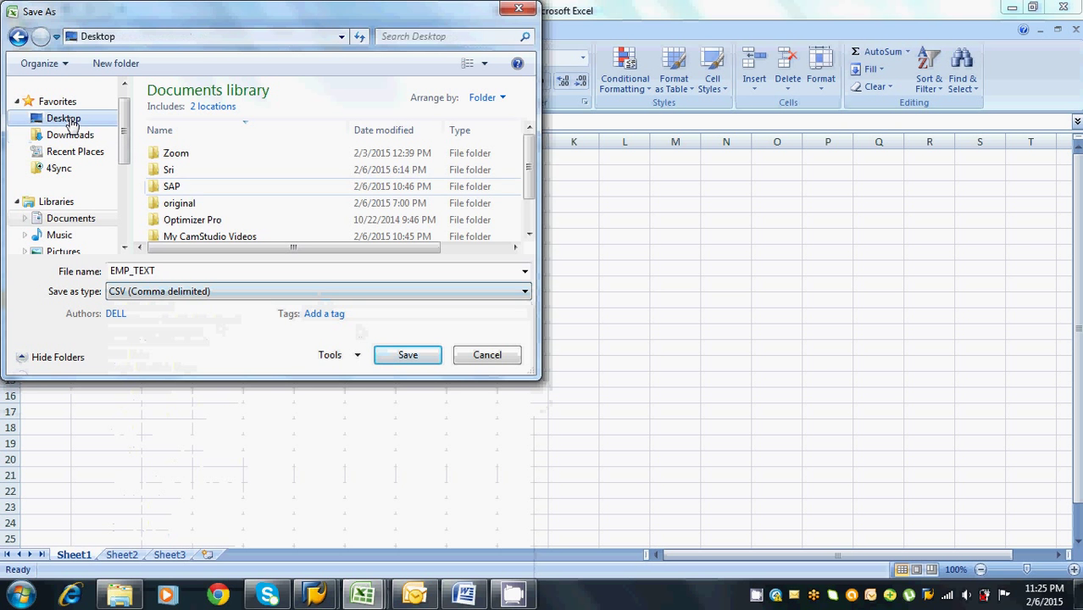
click(395, 359)
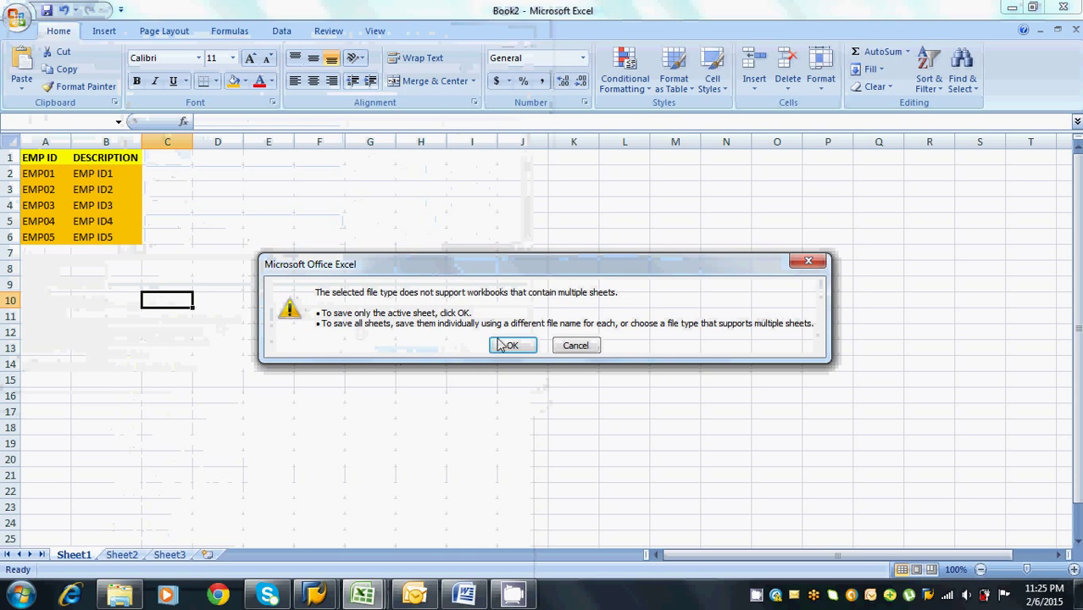
click(511, 346)
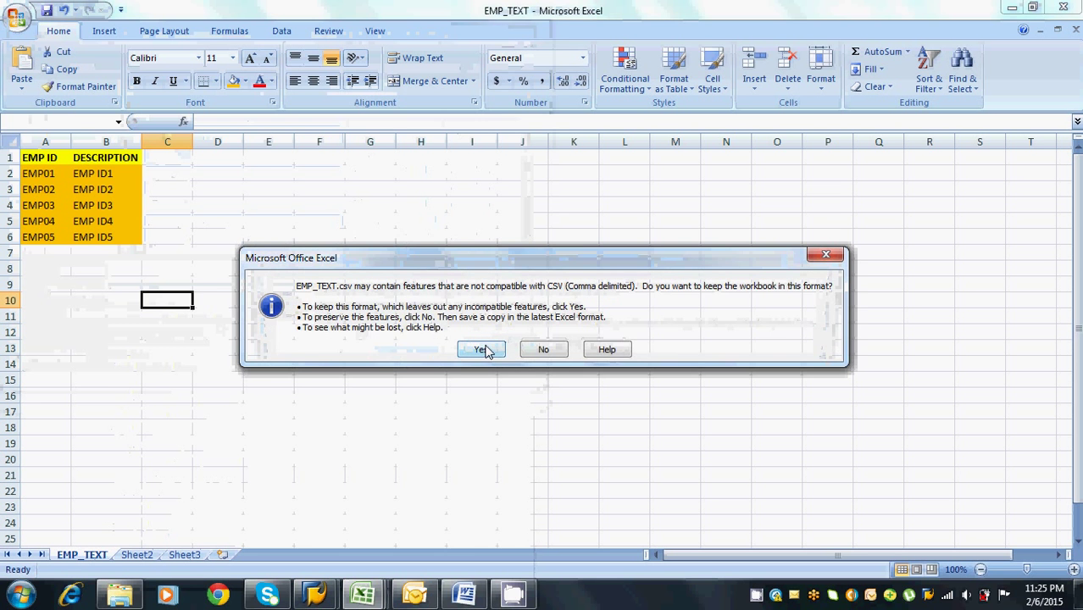
click(486, 348)
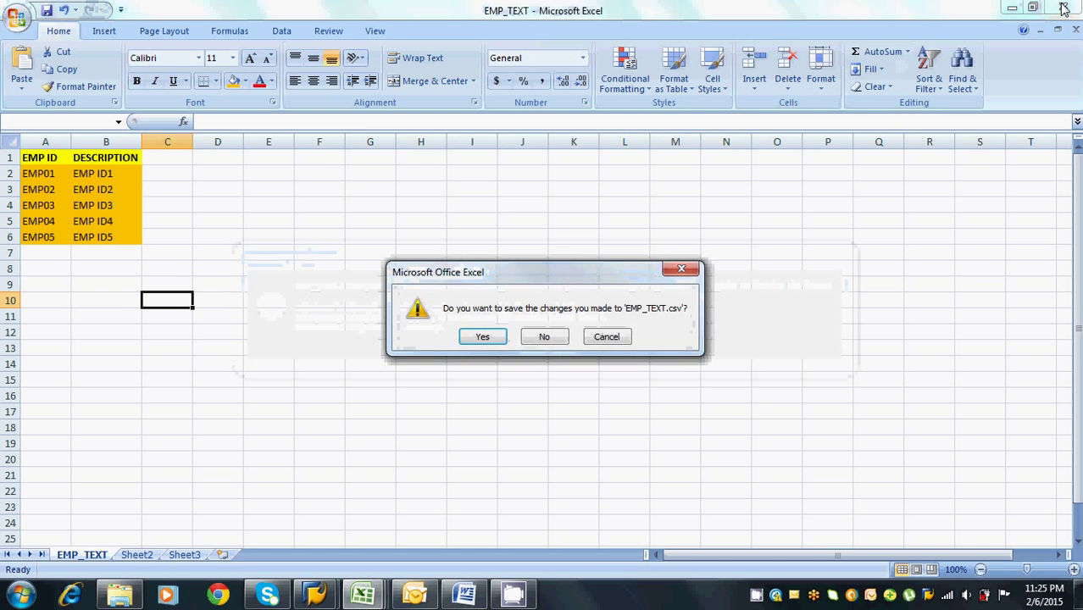
click(544, 337)
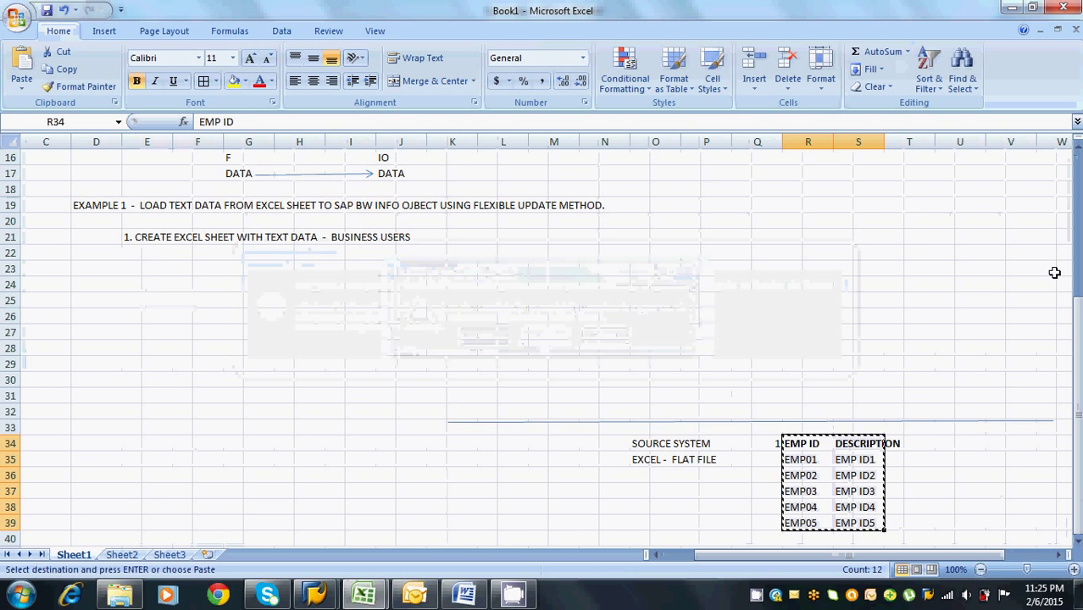
Draw a vertical double-headed arrow from below the BW label in row 13 down to the SOURCE SYSTEM label in row 34
drag(1077, 304, 1078, 282)
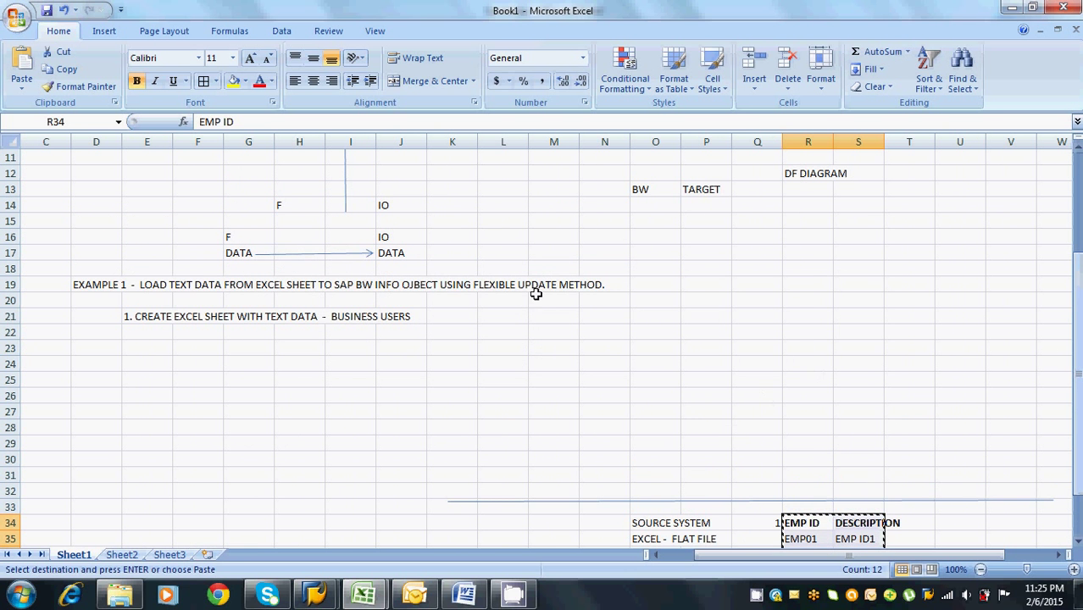
click(102, 32)
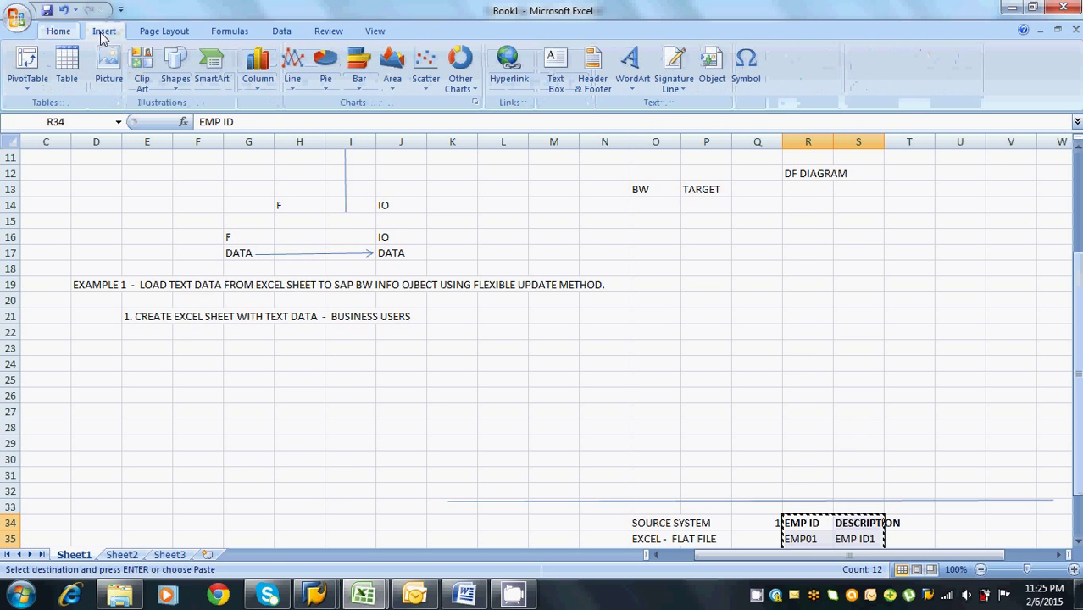
click(173, 84)
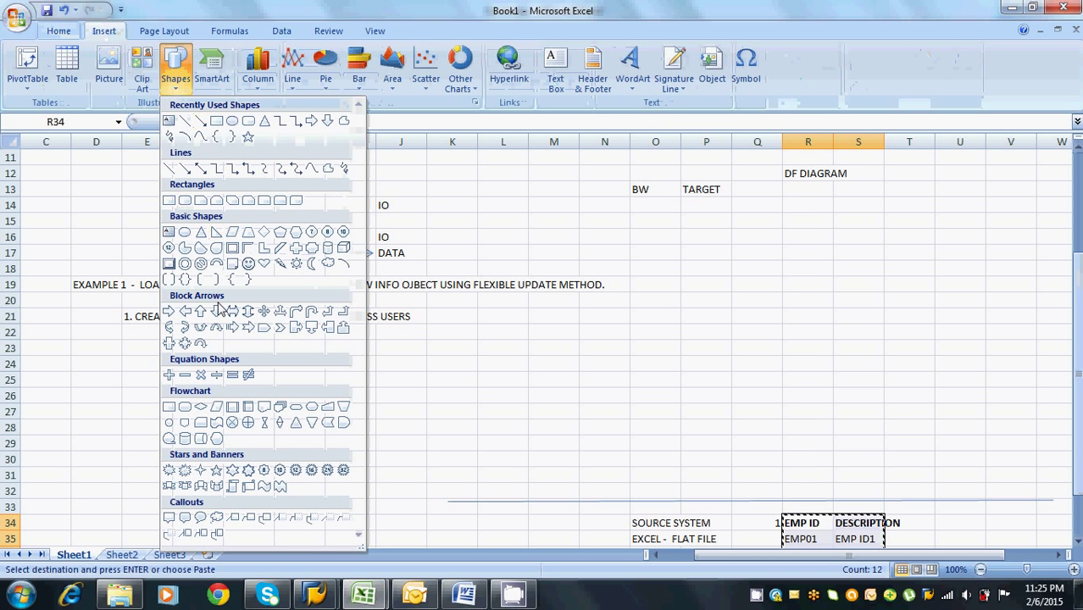
click(200, 168)
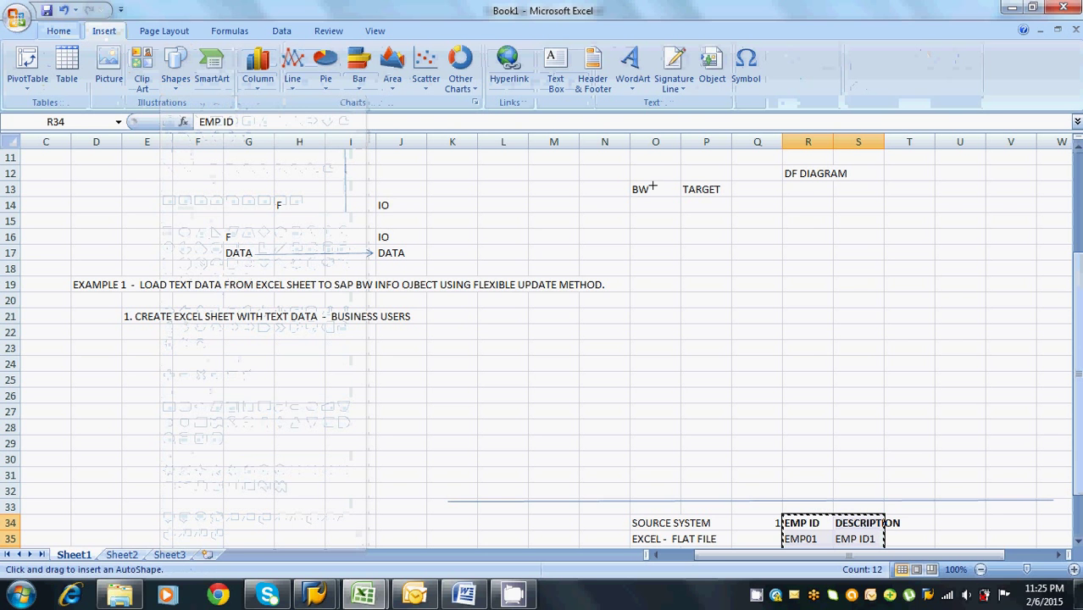
drag(652, 201, 655, 515)
Enter "2. CREATE FILE INTERFACE - CONNECTION INBETWEEN EXCEL AND BW" in cell E22 and label the vertical arrow with 2 in O22
click(155, 331)
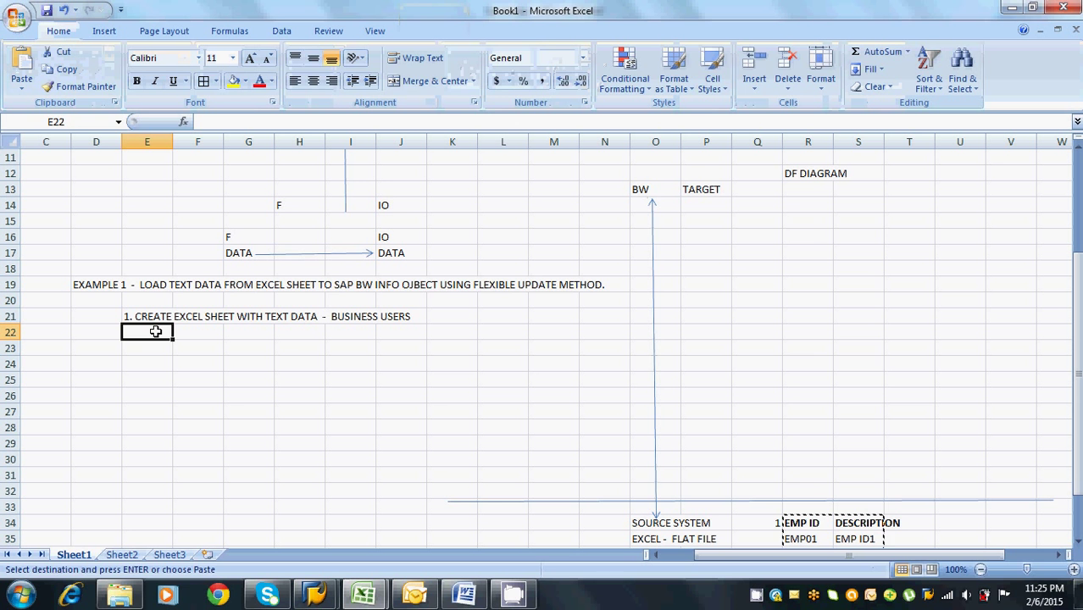
text(2.)
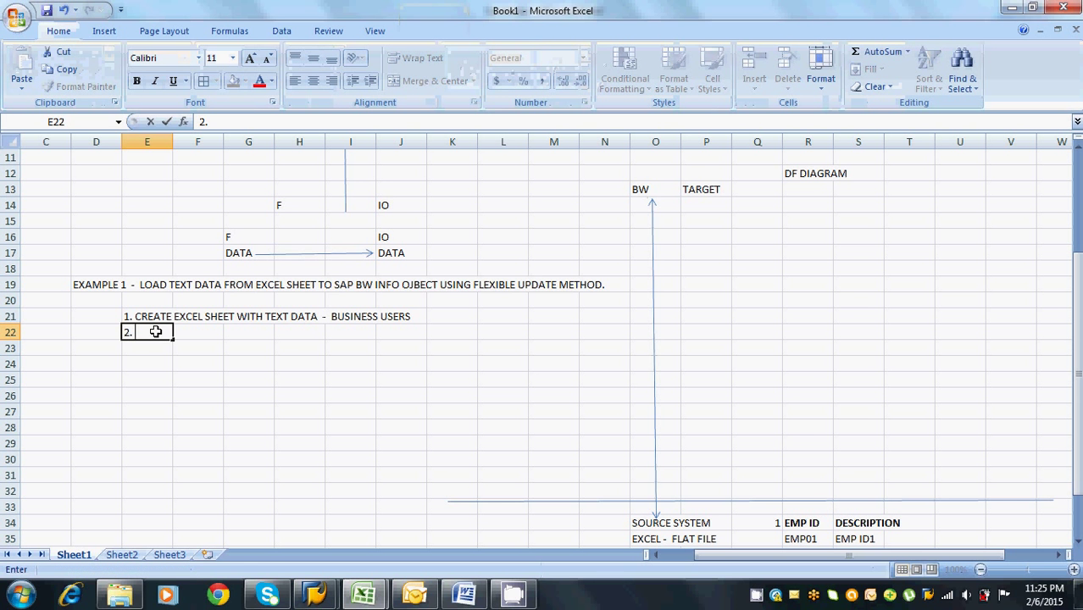
text( cREATE)
key(BackSpace)
key(BackSpace)
key(BackSpace)
key(BackSpace)
key(BackSpace)
key(BackSpace)
text(CREATE)
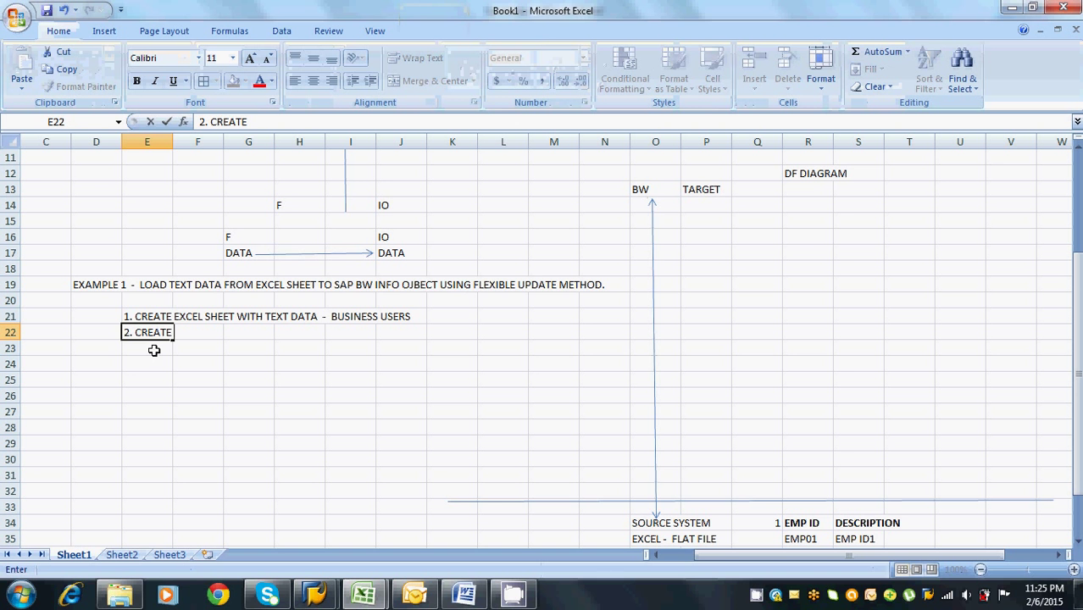
text( FILE INTERFACE )
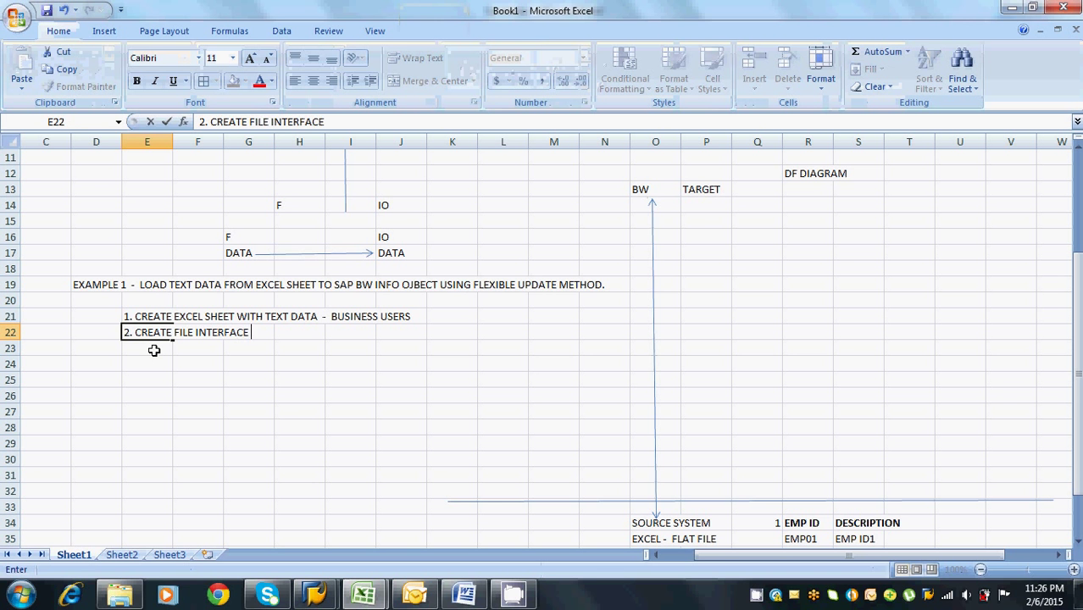
text( -  CONNE)
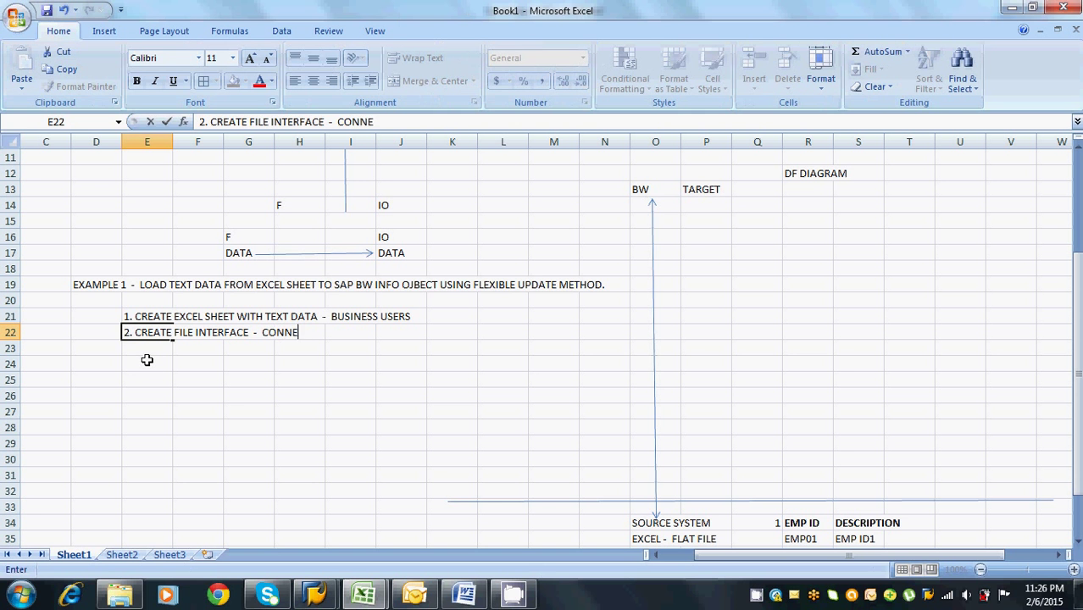
text(CTION IN)
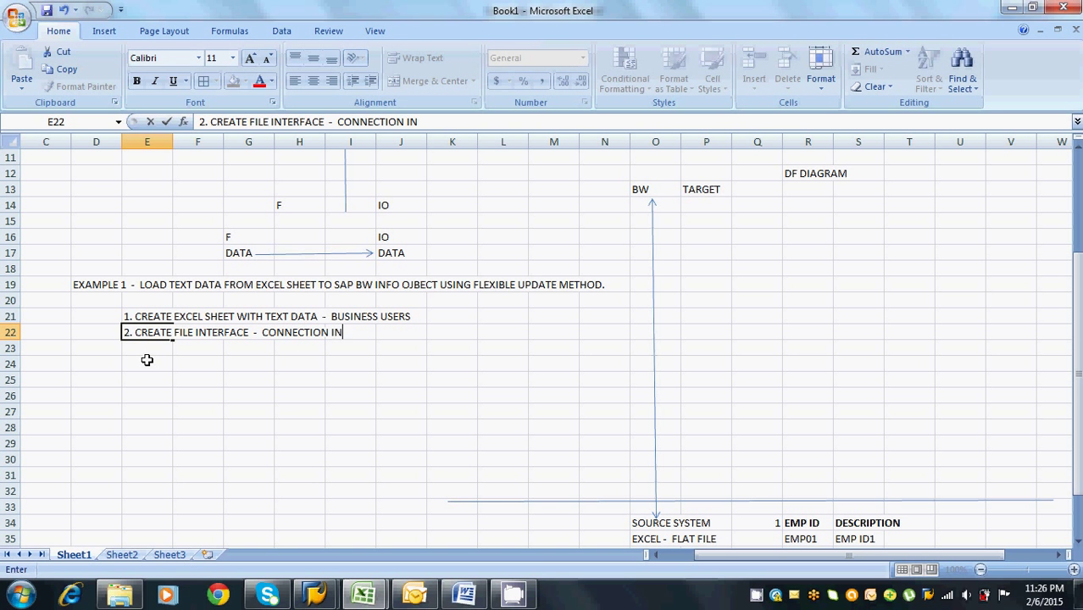
text(BETWEEN)
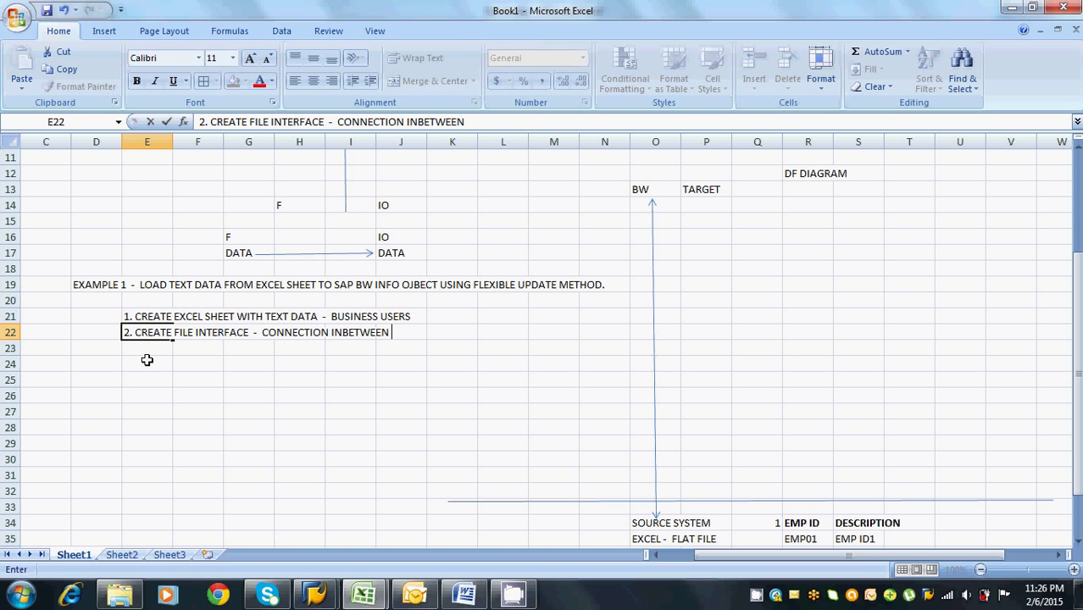
text( EXCEL AND BW)
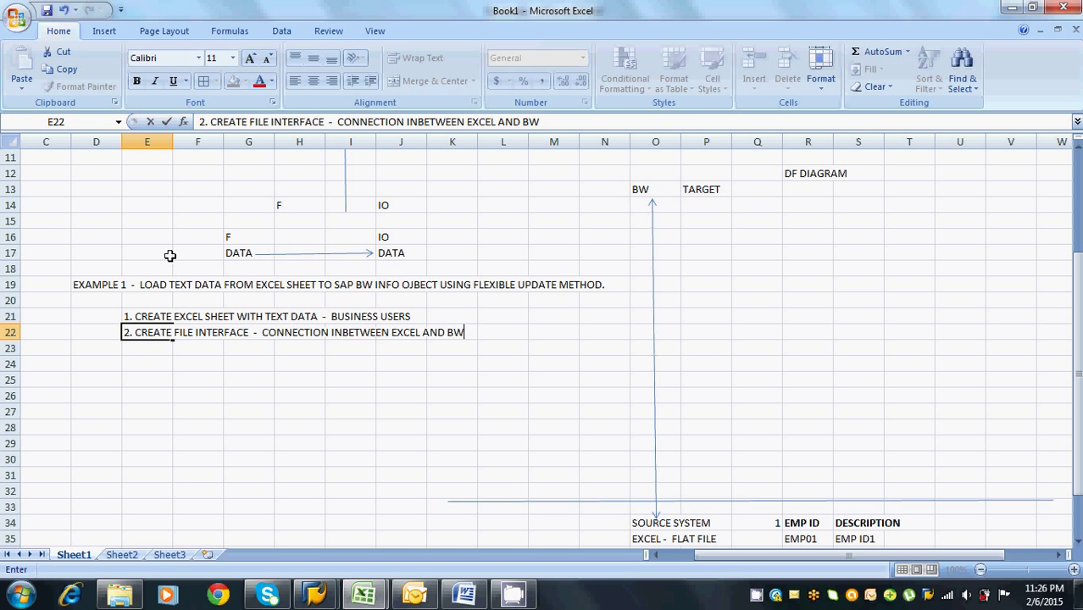
click(637, 332)
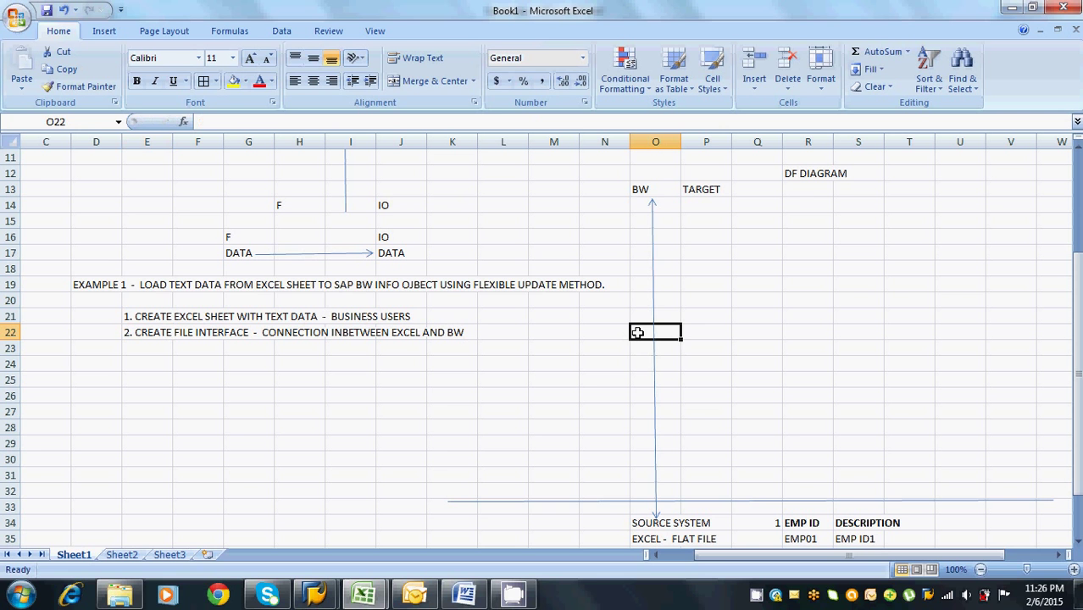
text(2)
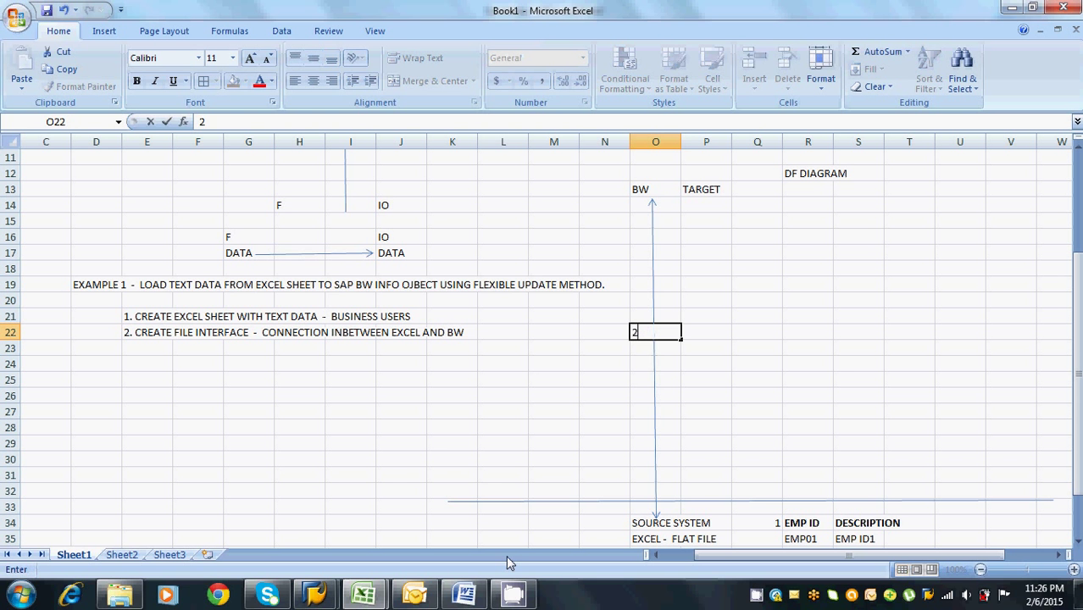
Switch to the SAP Easy Access session and run transaction /NRSA1OLD
click(335, 594)
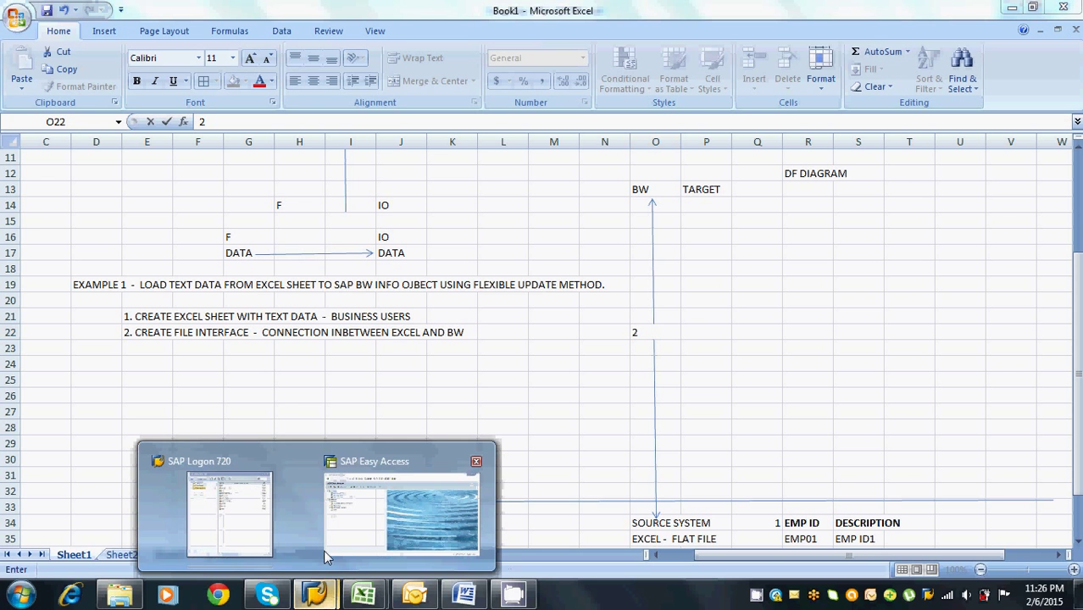
click(348, 526)
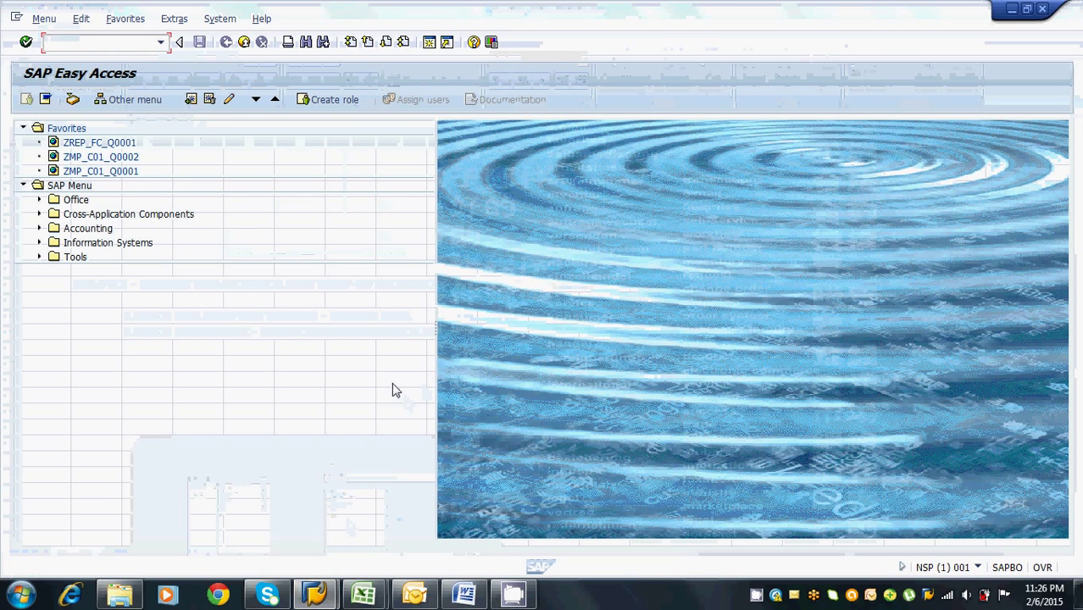
click(161, 42)
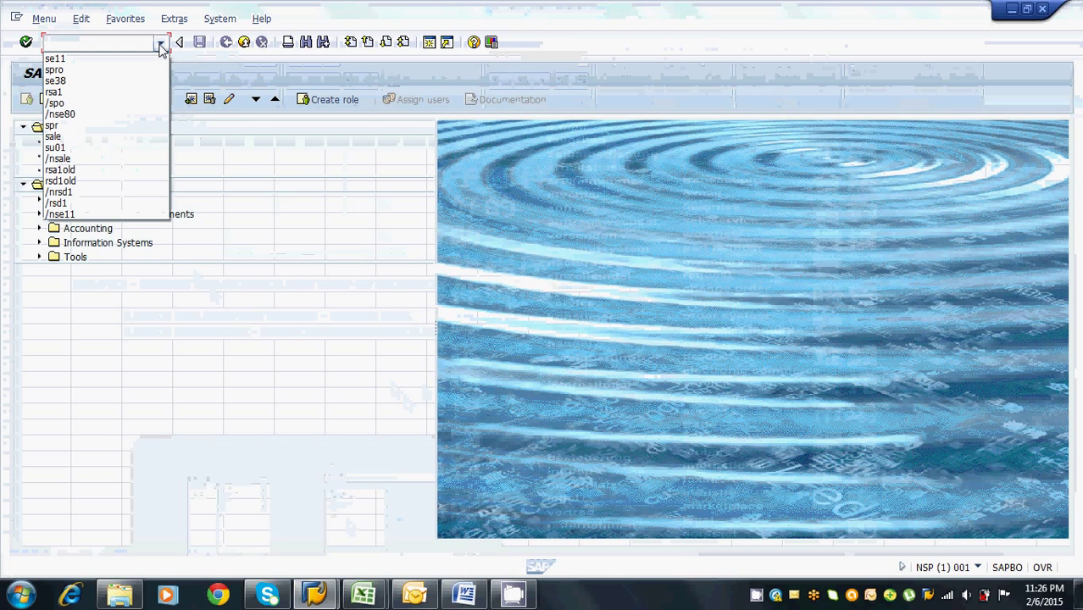
text(/NRSA1OLD)
key(Return)
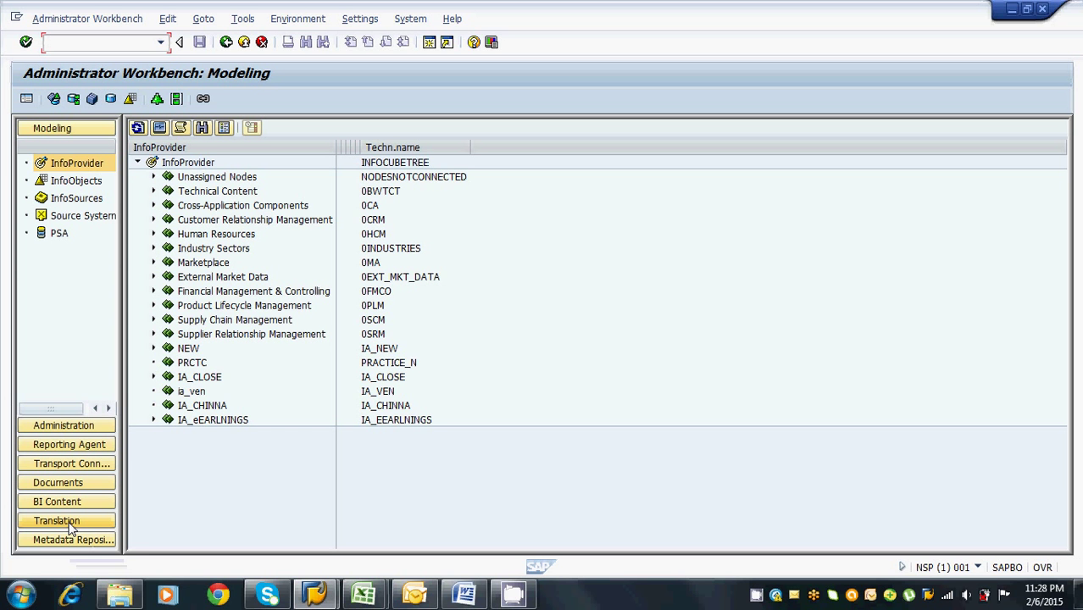
Start creating a source system of type File System (Manual Metadata, Data Using File Interface) under Source Systems
click(85, 215)
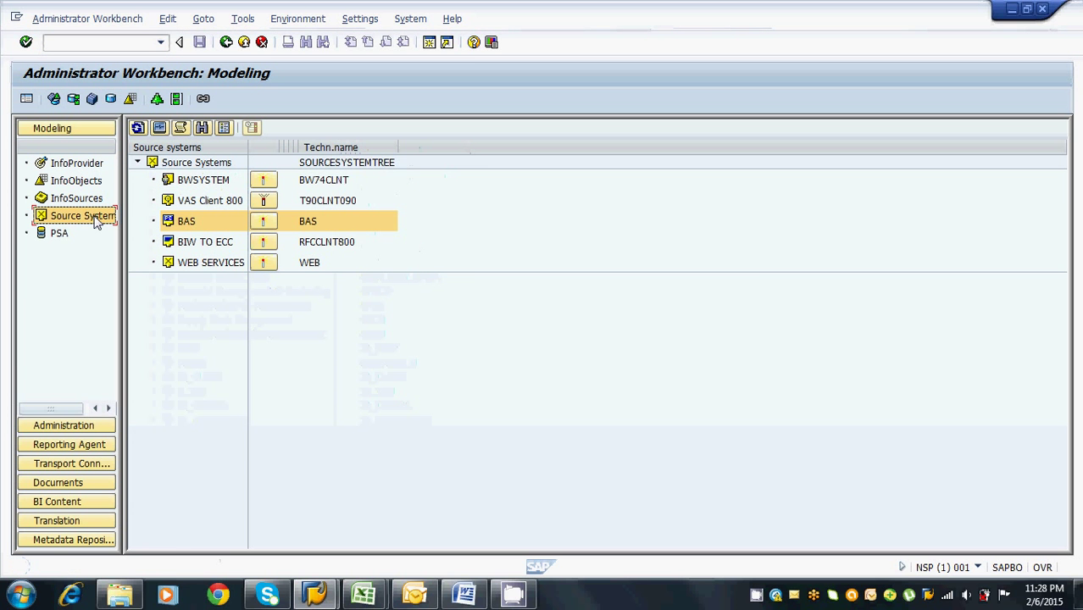
right_click(167, 163)
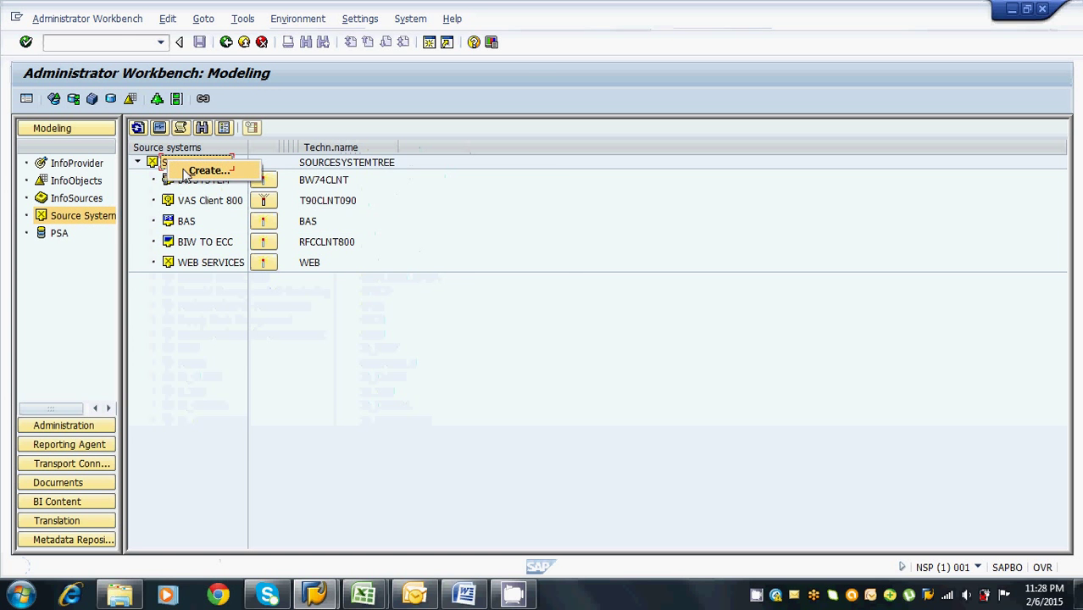
click(203, 170)
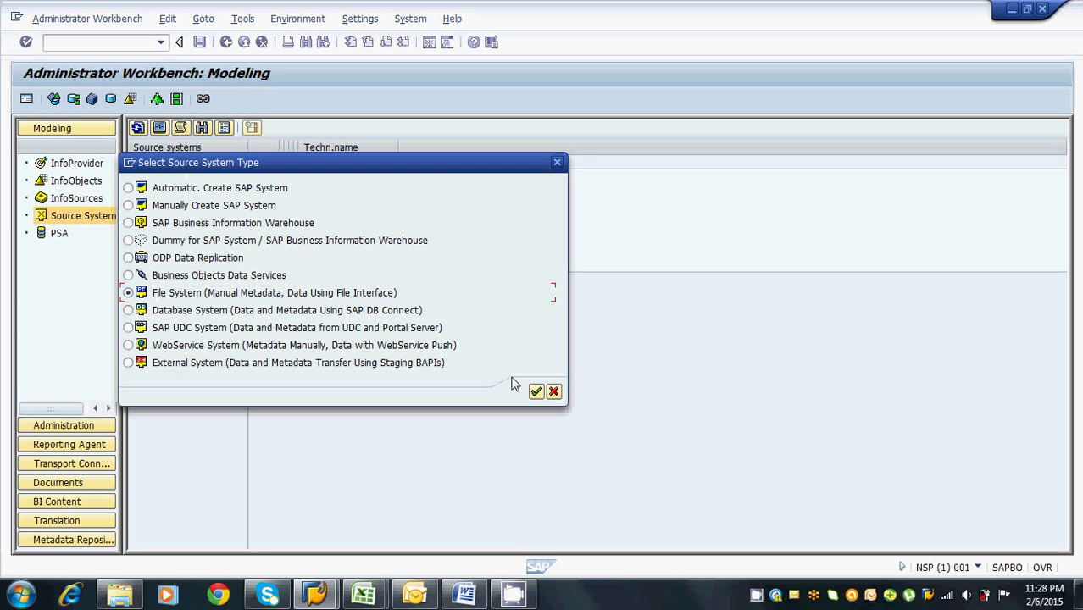
click(534, 392)
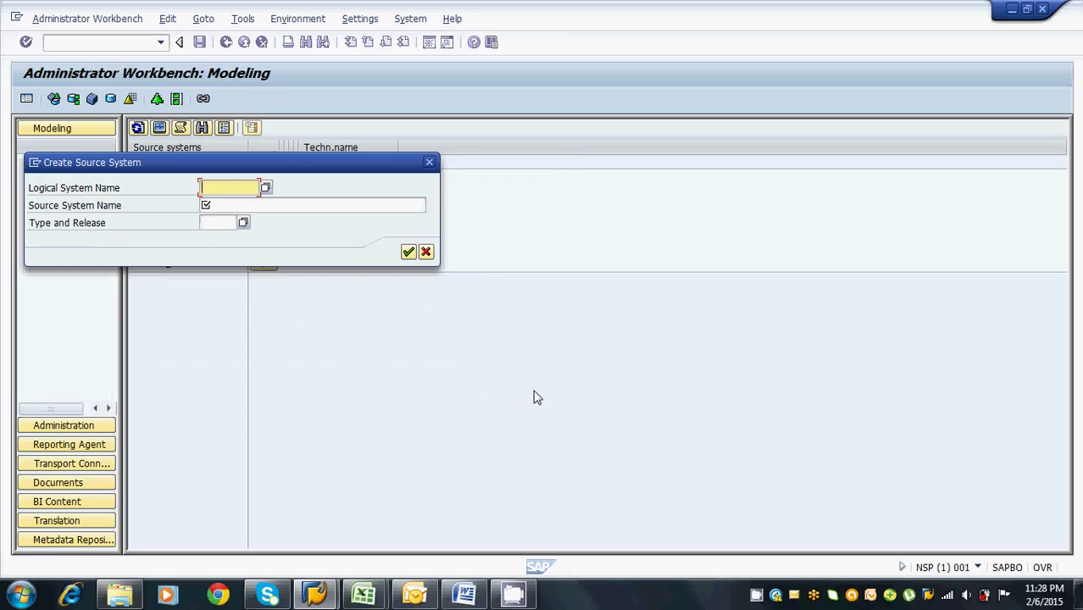
Create the source system with logical system name ELEARN_FS and source system name ELEARNING FILE INTERFACE
text(E)
text(LEAR)
text(N)
text(_FL)
key(BackSpace)
key(BackSpace)
text(FS)
click(355, 205)
text(ELAR)
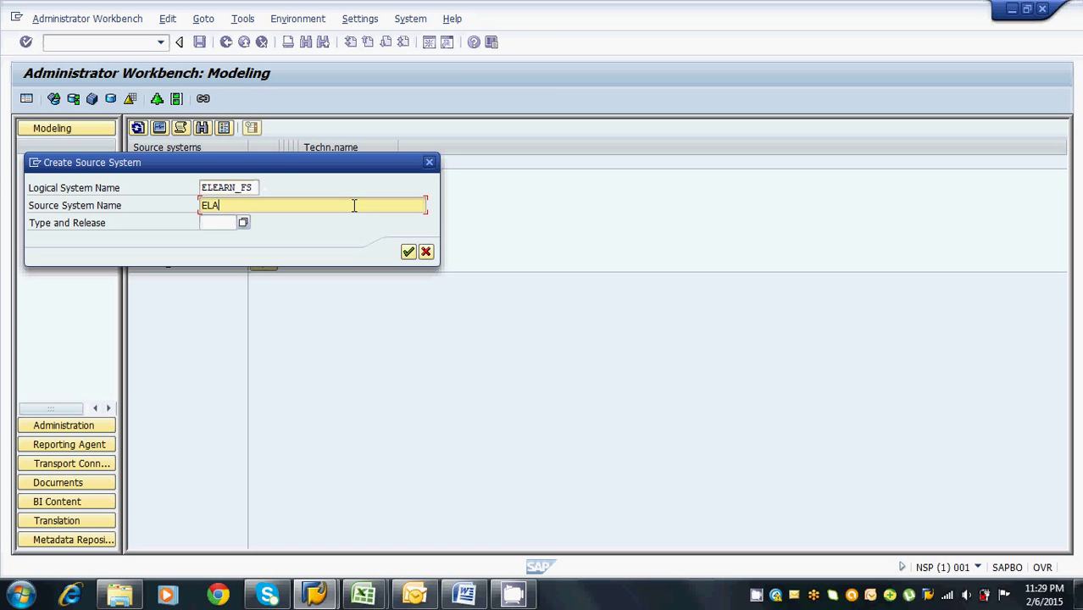
key(BackSpace)
key(BackSpace)
text(EARNING FILE INTERFACE)
click(408, 253)
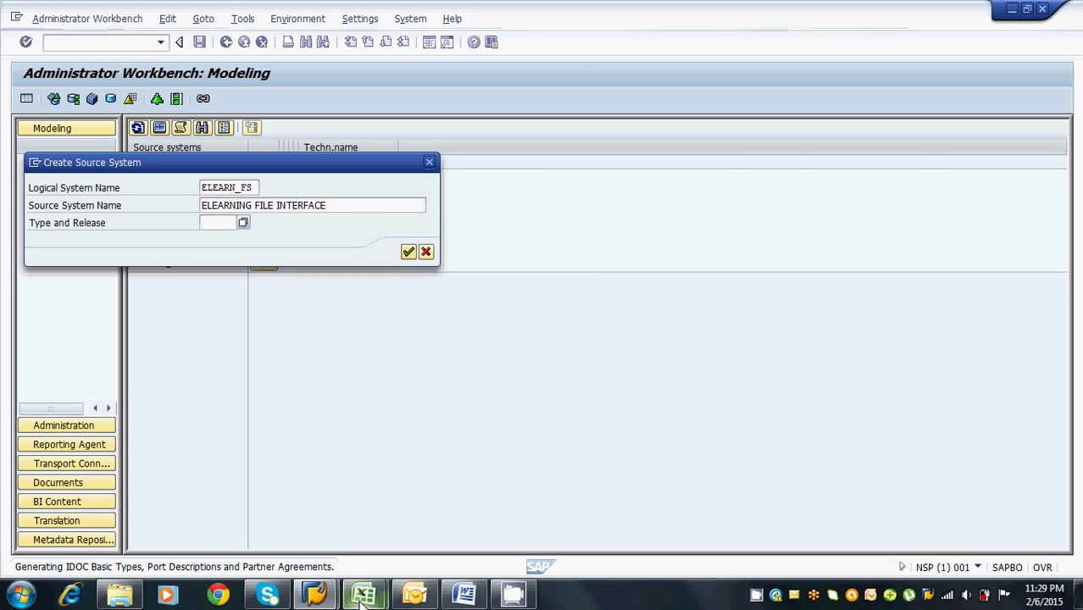
Switch back to the Book1 workbook in Excel, commit the arrow's label, review the BW and SOURCE SYSTEM cells, and select cell E23
mouse_move(362, 595)
click(454, 500)
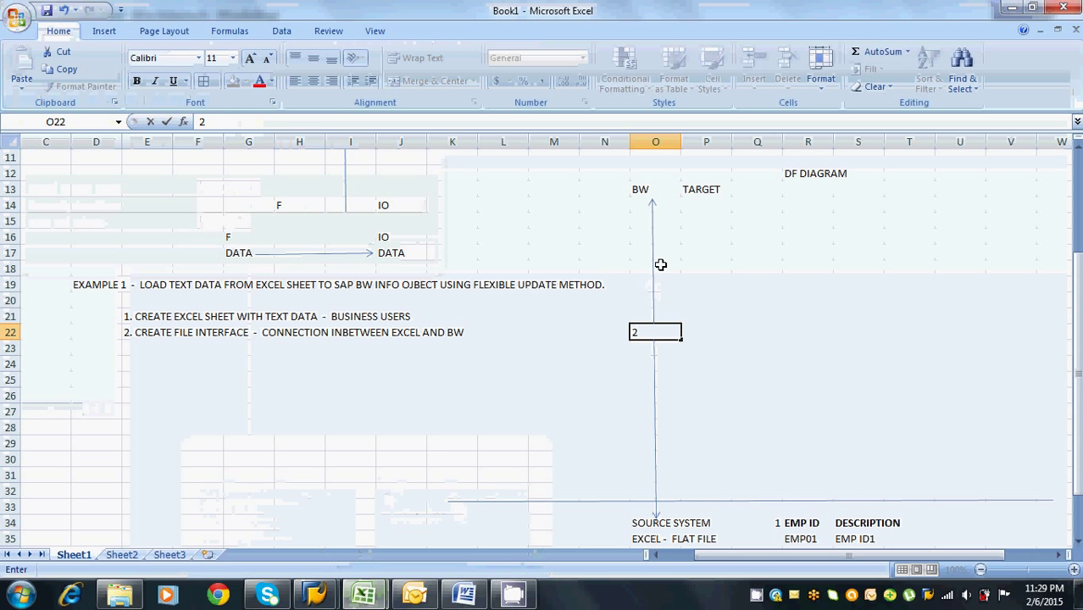
click(641, 189)
click(675, 520)
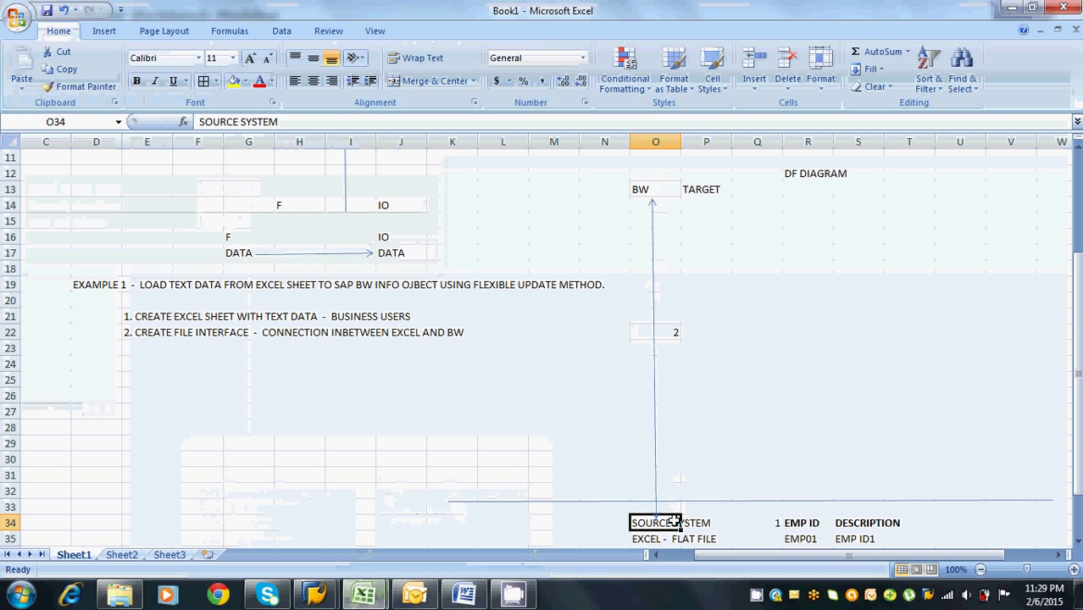
click(674, 328)
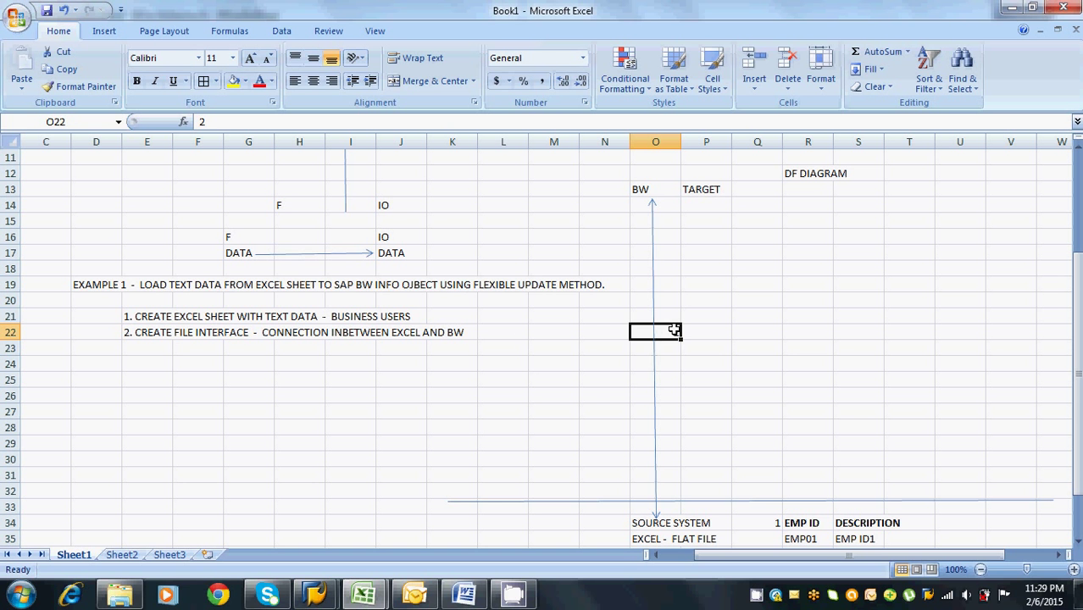
click(161, 343)
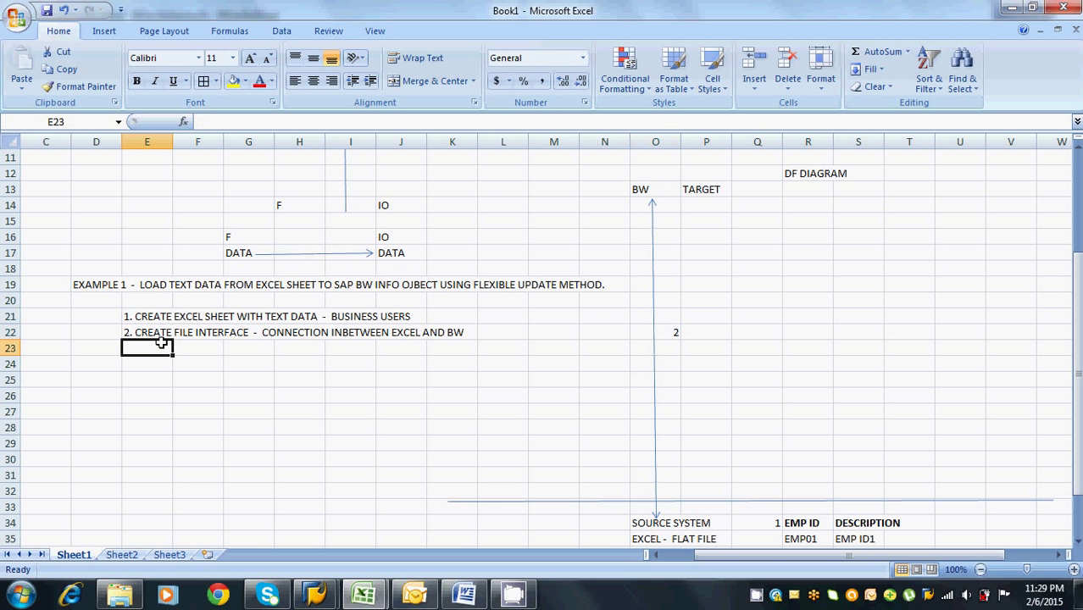
Enter "3. CREATE INFO AREA - FOLDER" as the third procedure step in cell E23
text(3.)
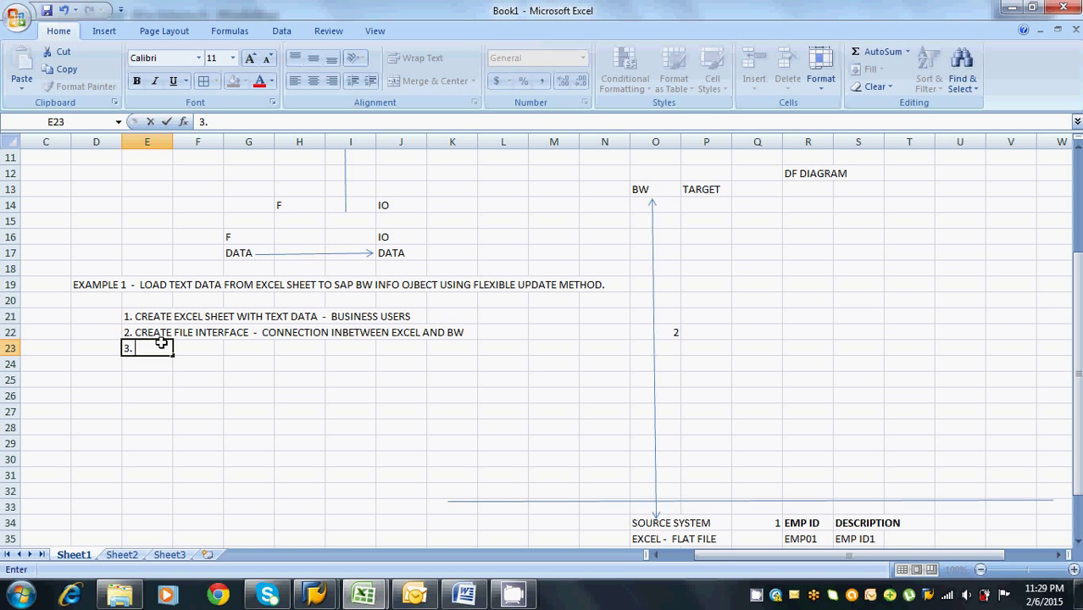
text( CREATE)
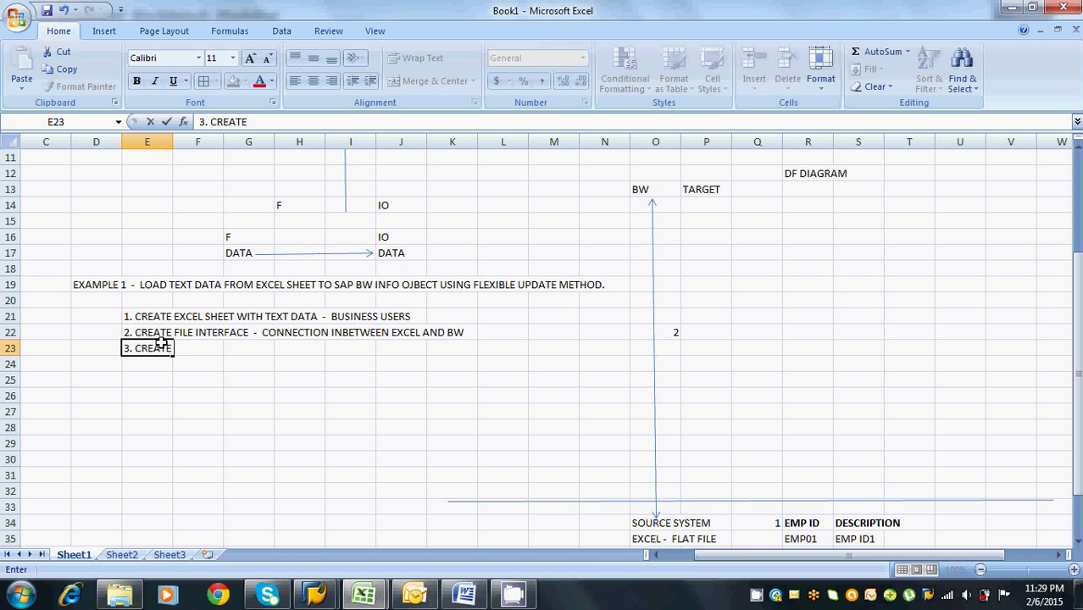
text( INFO AREA  -)
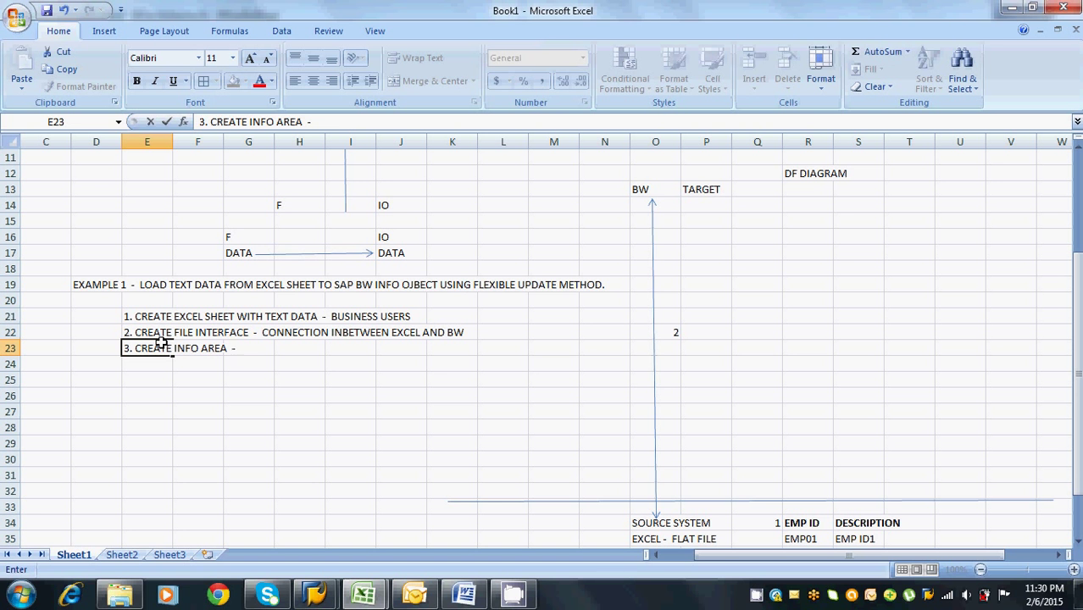
text(FOLDER)
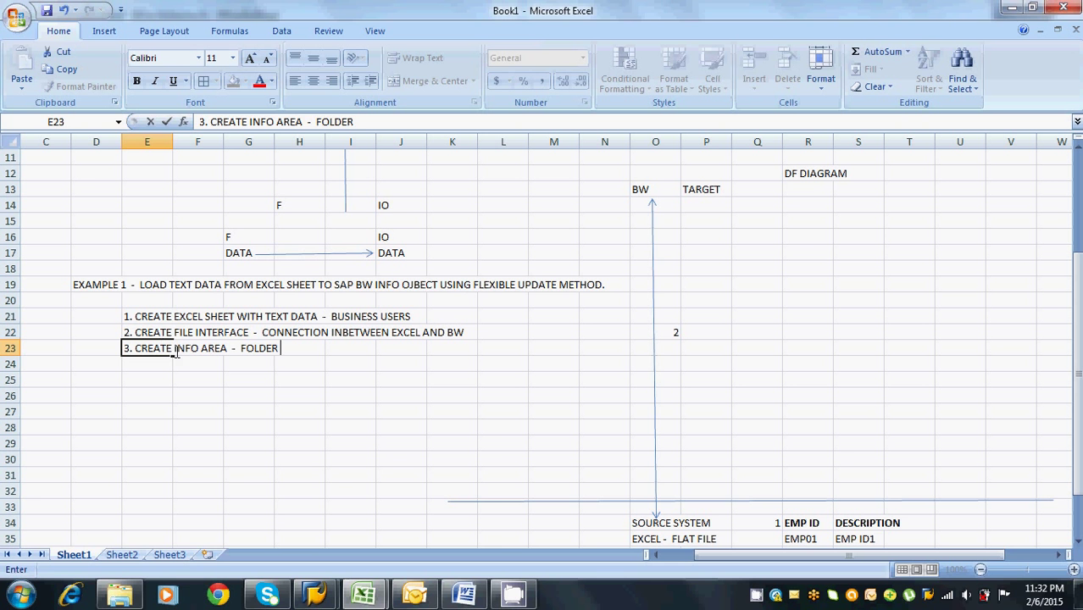
Check the SAP Administrator Workbench: Modeling session and return to the Book1 workbook in Excel
mouse_move(315, 593)
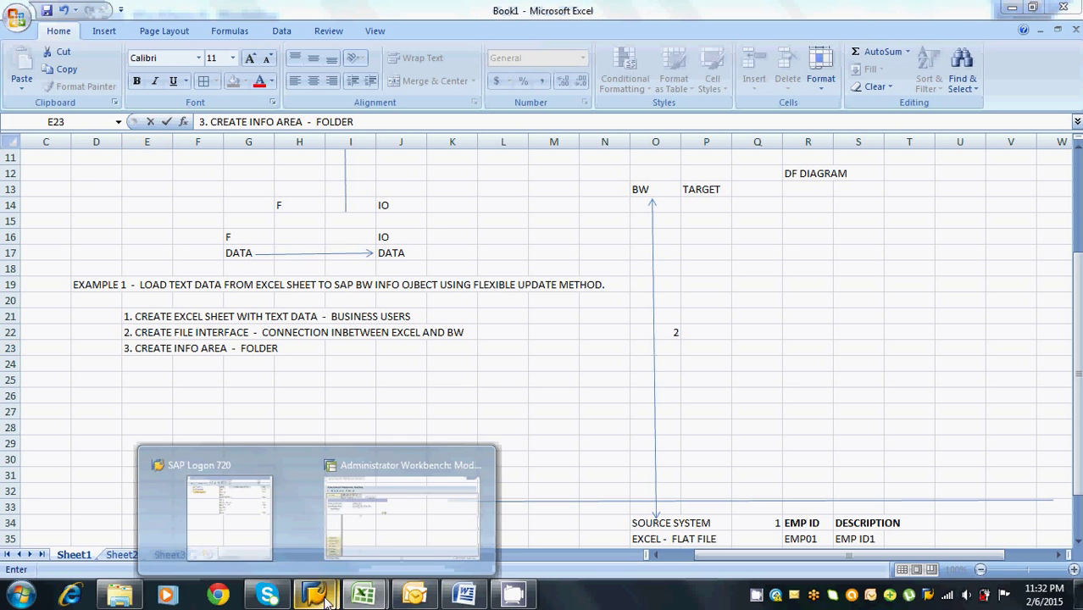
click(408, 506)
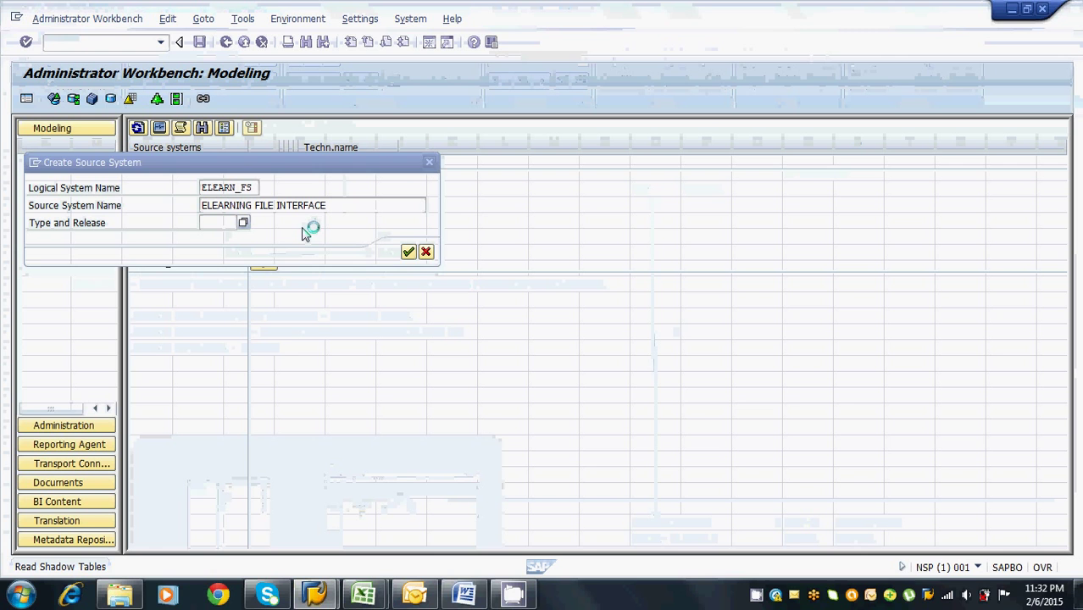
click(363, 595)
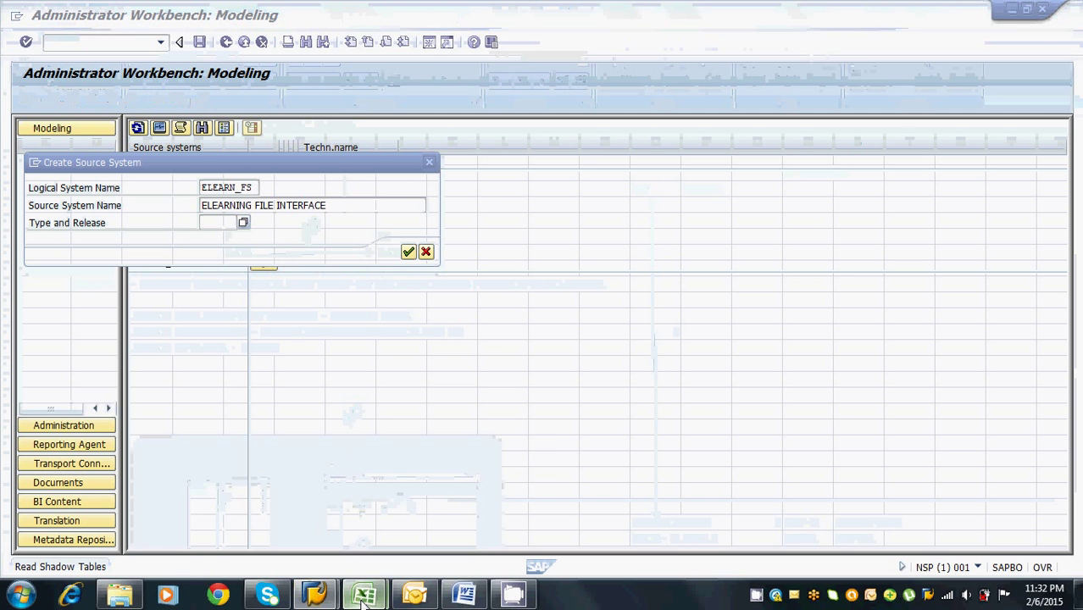
click(421, 539)
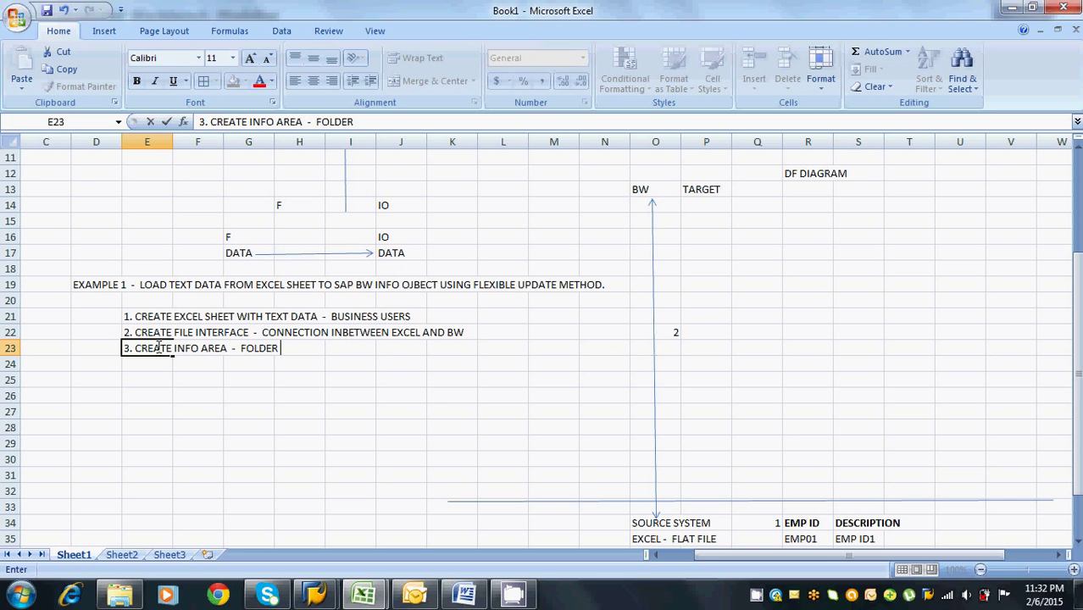
Enter IA in the outlined cell Q14 and extend the step 3 text in E23 with "- TO STORE INFO OBJECTS"
click(749, 203)
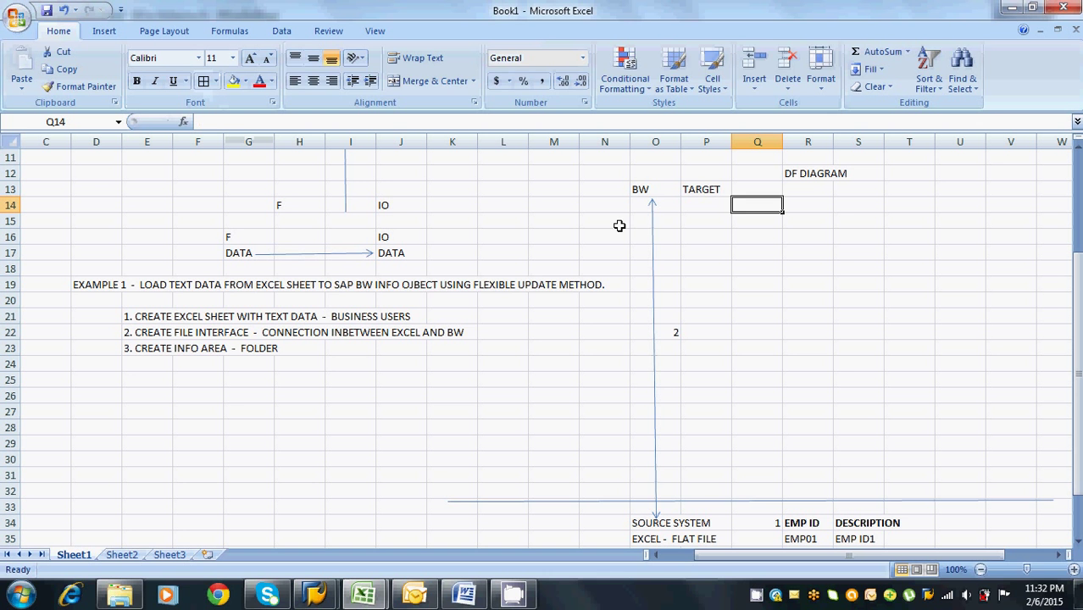
text(IA)
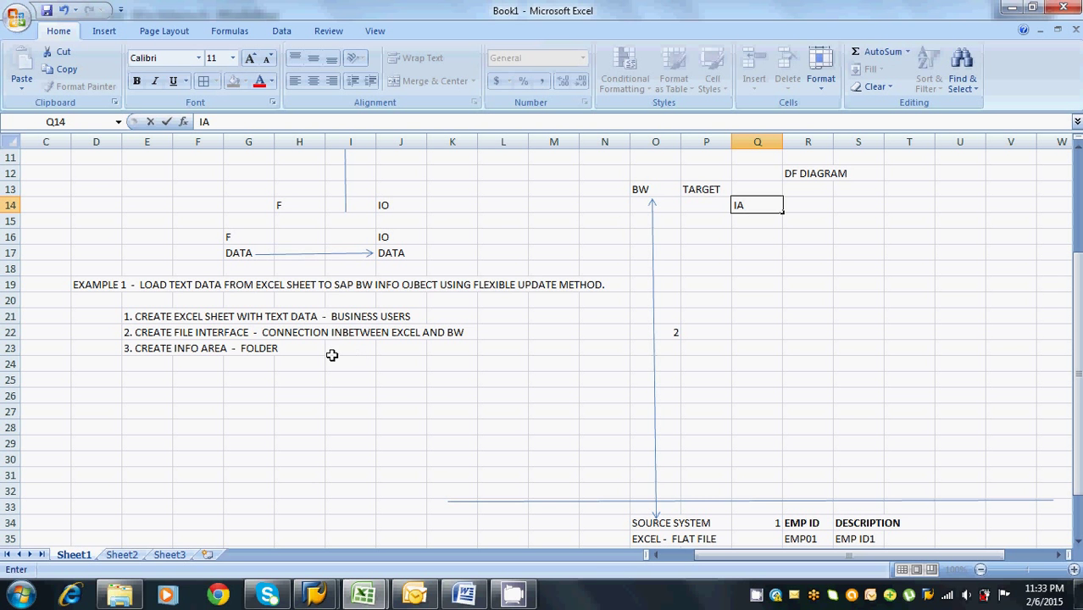
click(161, 348)
click(367, 123)
text(- )
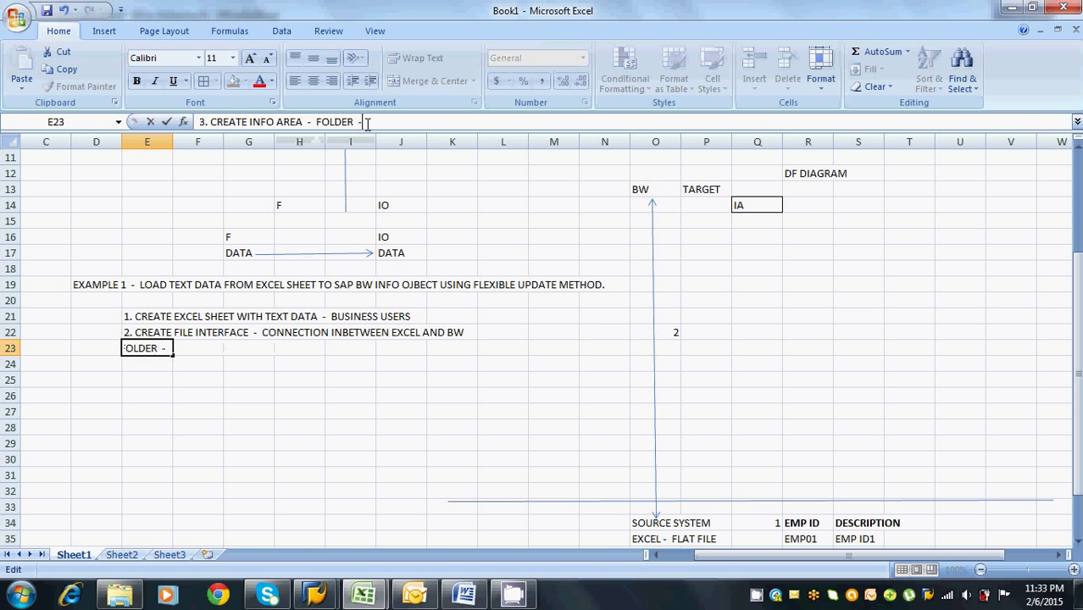
text(TO STORE I)
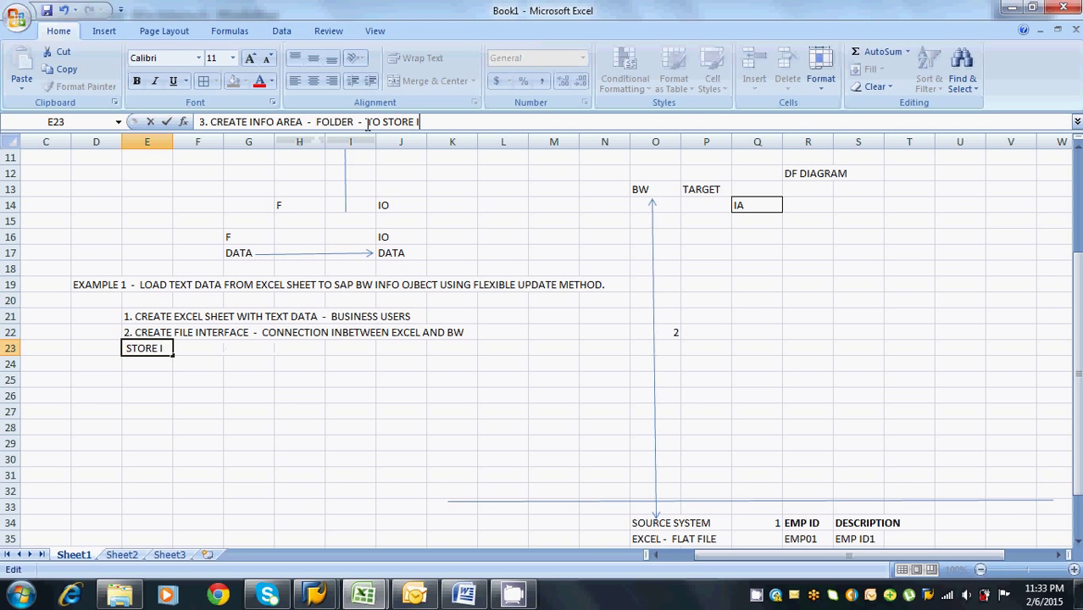
text(NFO OBJECTS)
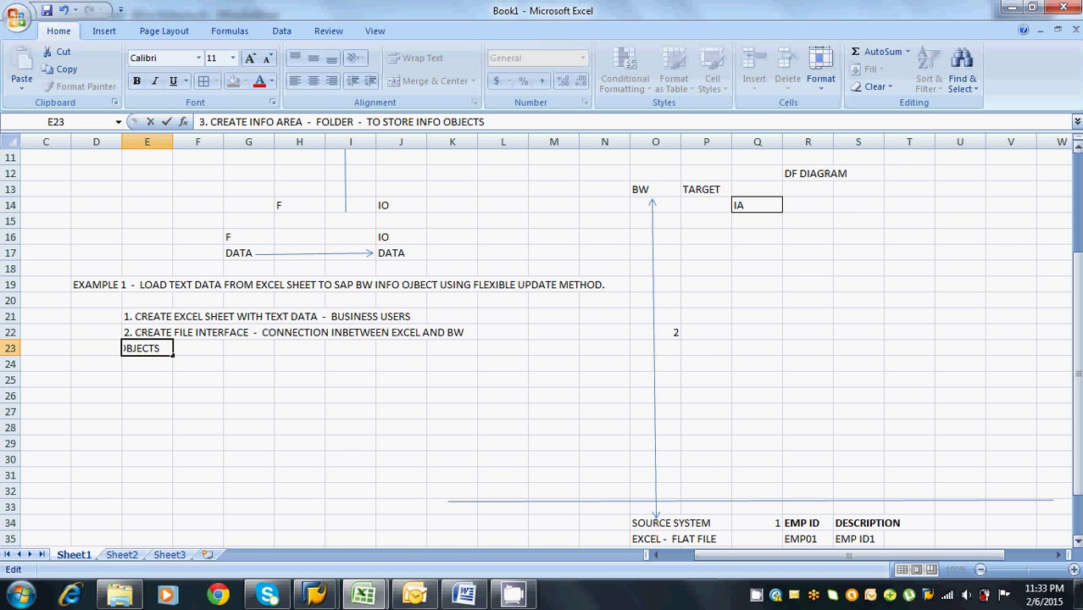
Enter ECC in cell S7, to the right of the text data diagram
drag(1078, 271, 1077, 170)
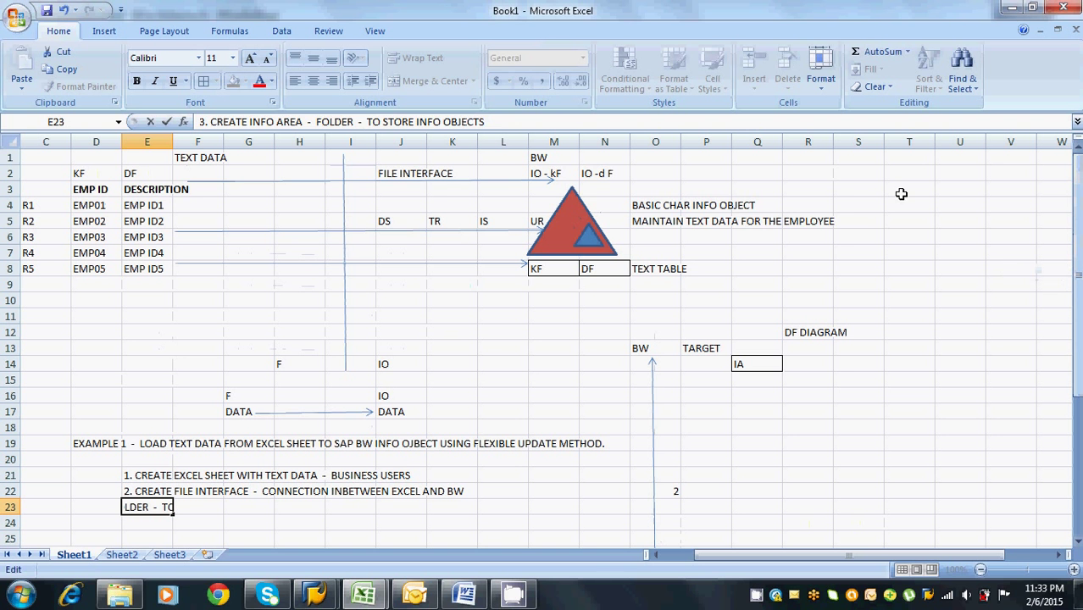
click(862, 218)
click(850, 247)
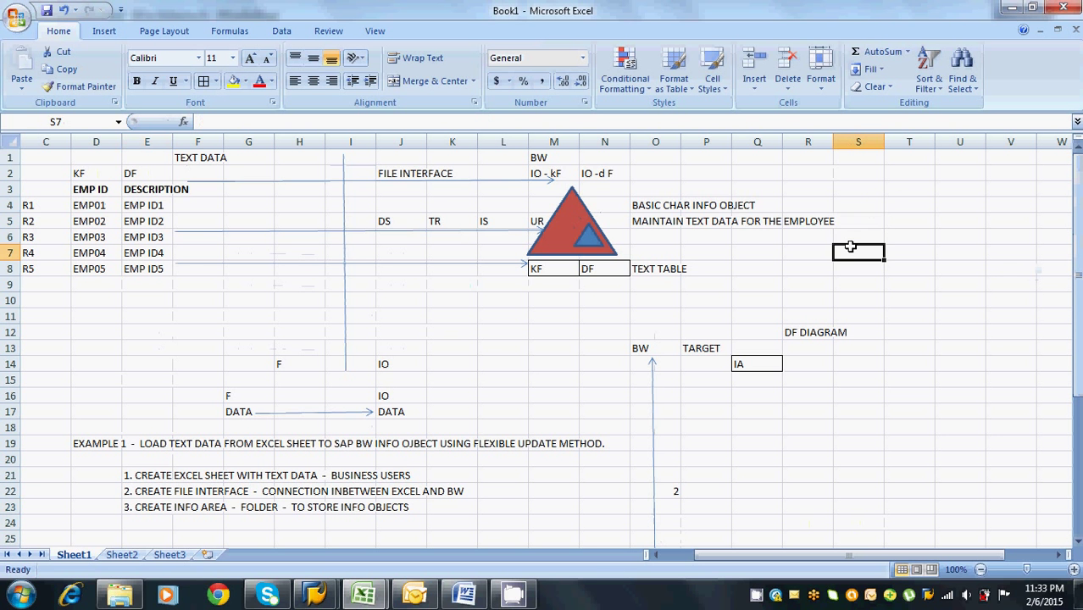
text(ECC)
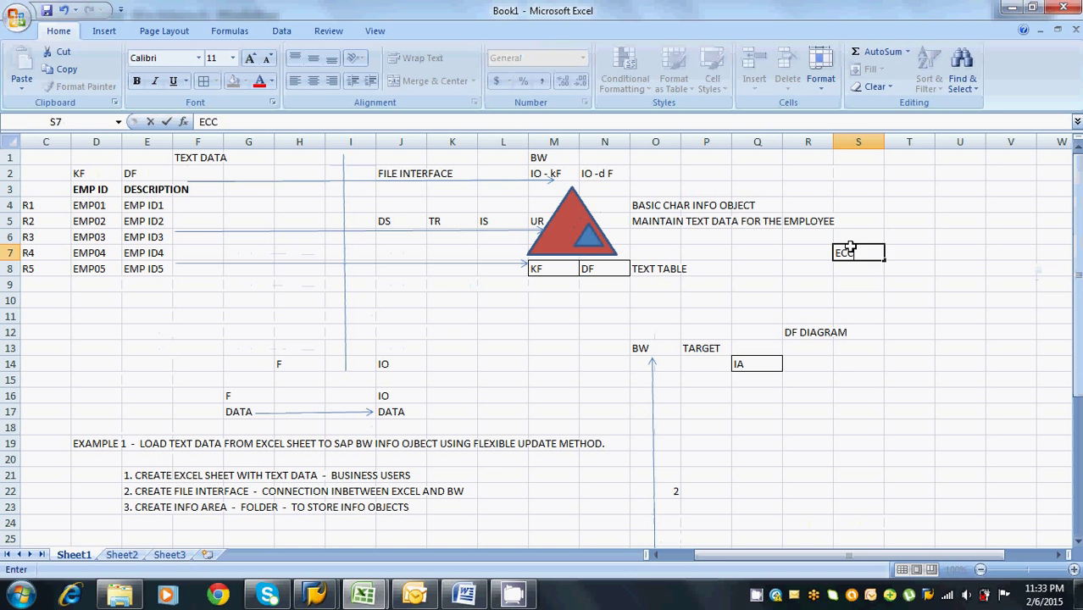
List the ECC modules HR, SD, MM and PS in cells T5 to T8
click(886, 221)
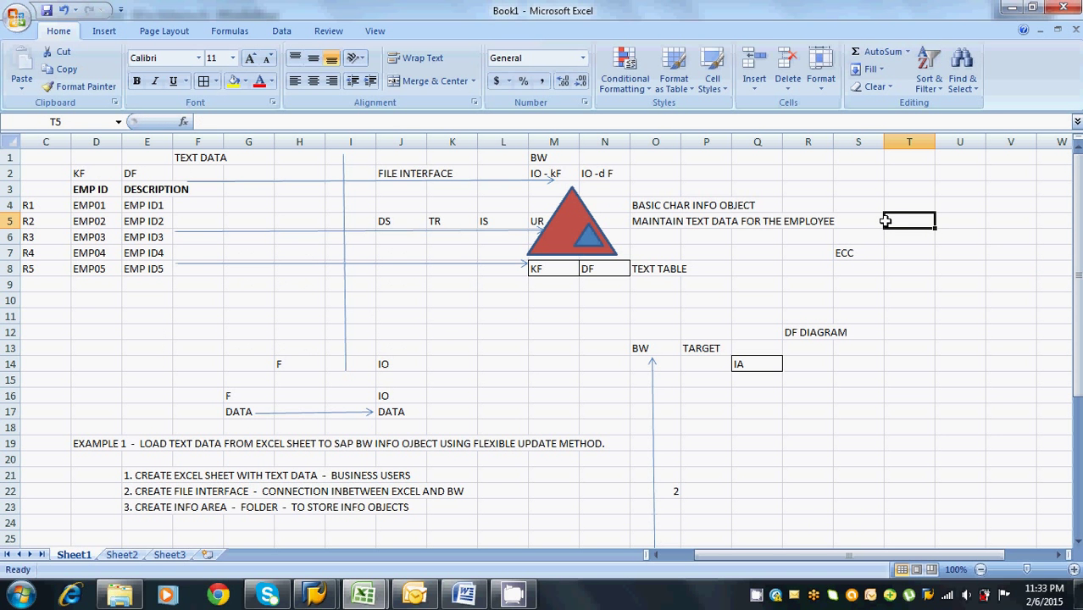
text(HR)
key(Return)
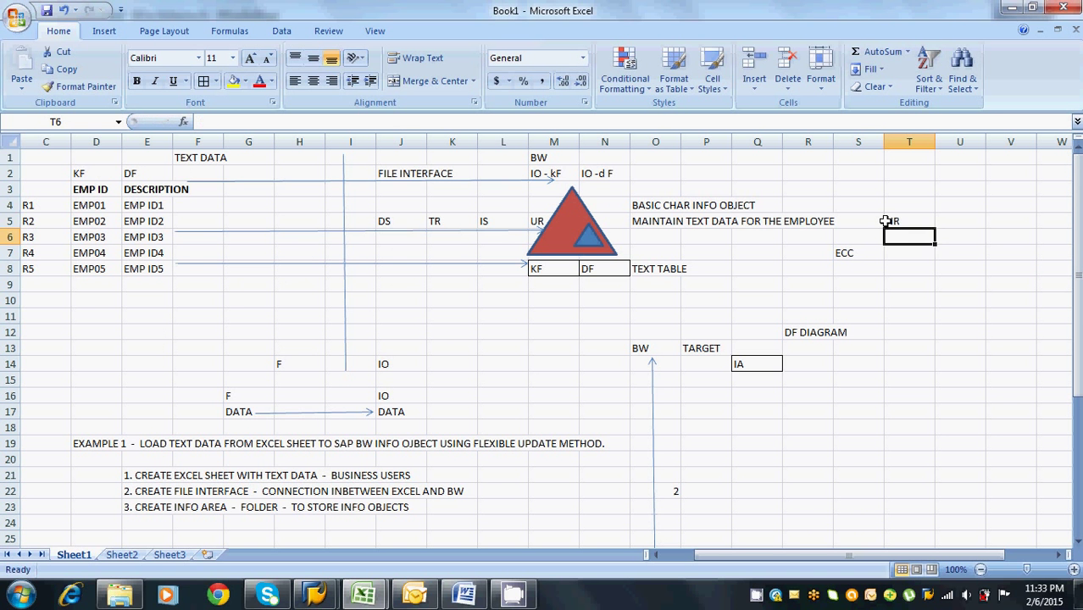
text(SD)
key(Return)
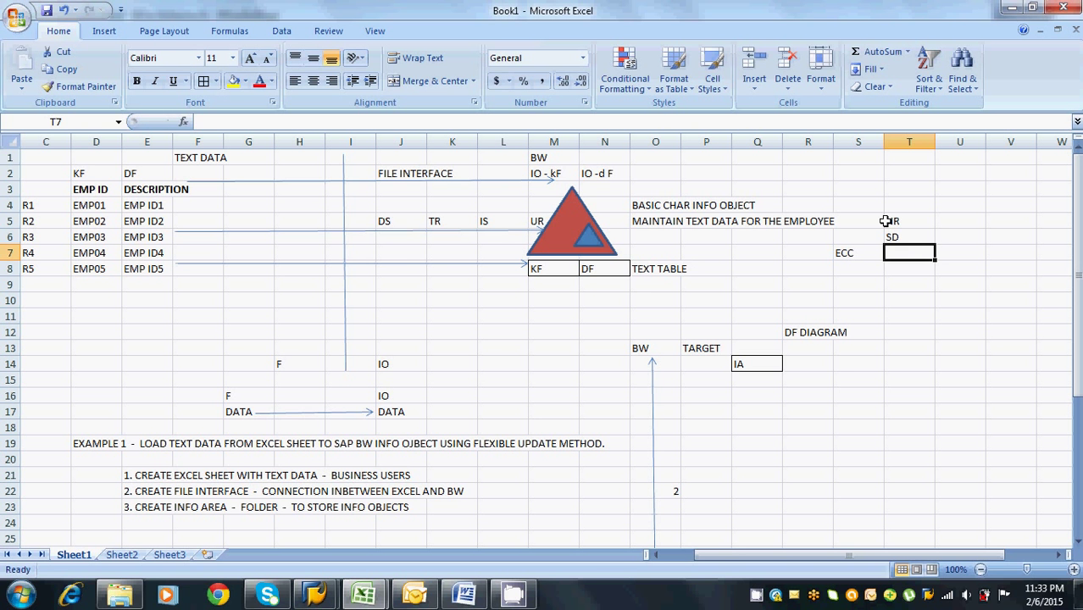
text(MM)
key(Return)
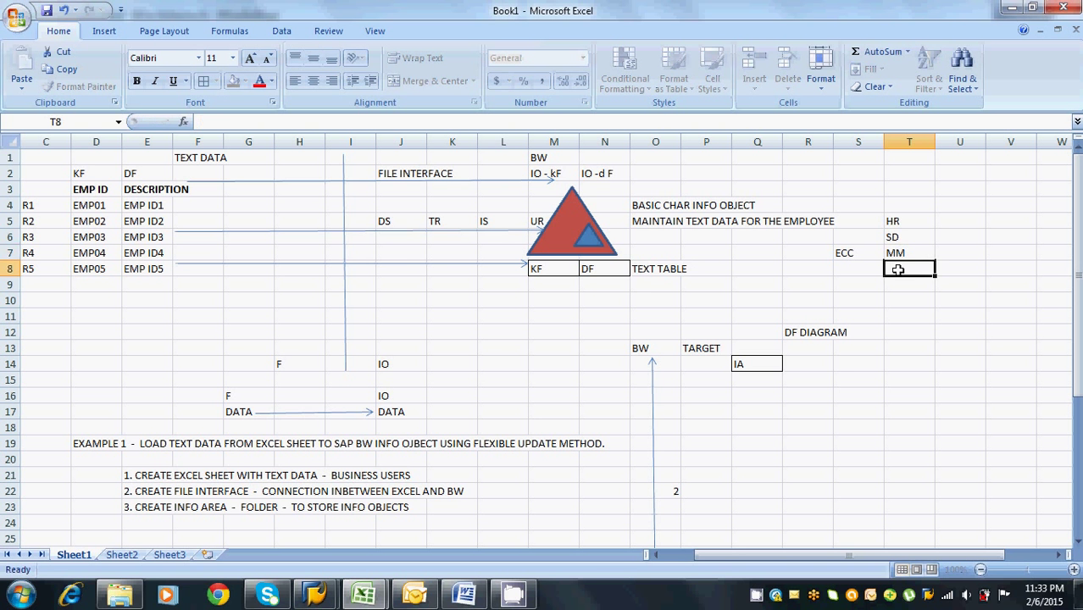
text(PS)
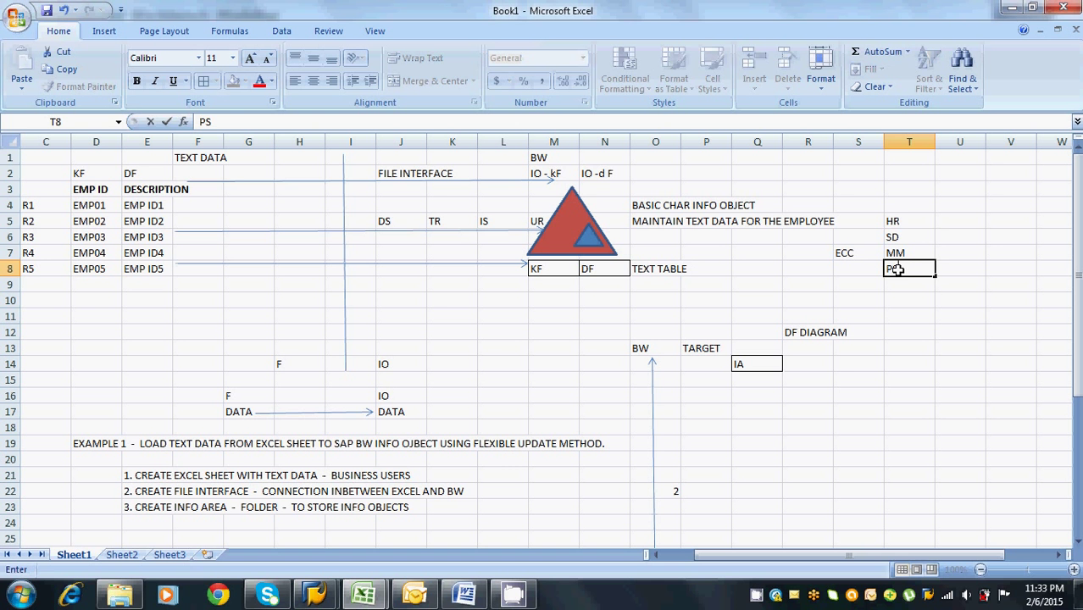
click(905, 221)
Enter RE in cell U4, diagonally above the HR module
click(946, 201)
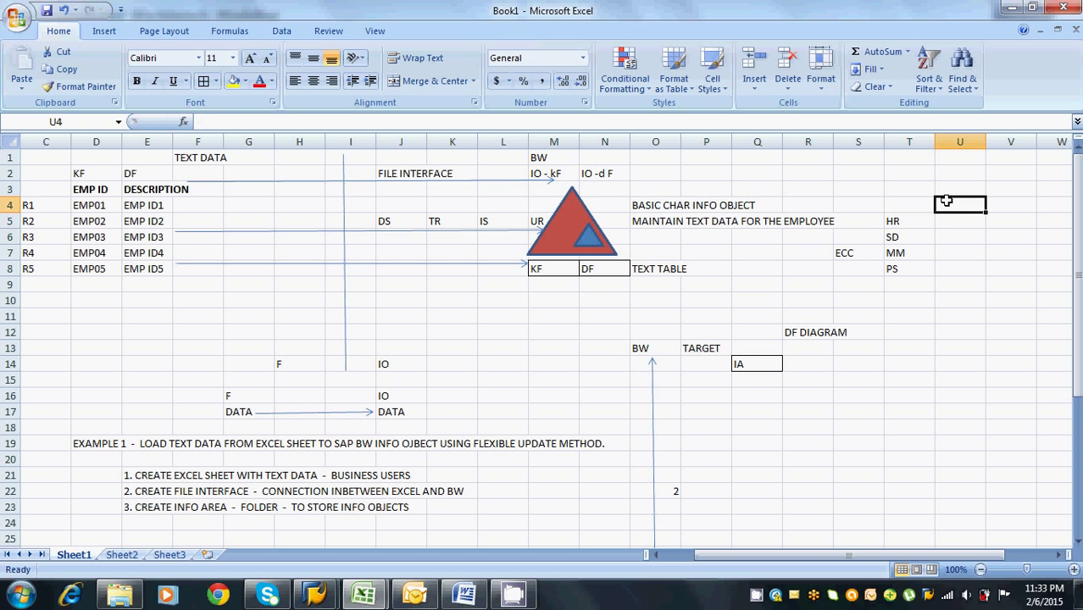
text(RE)
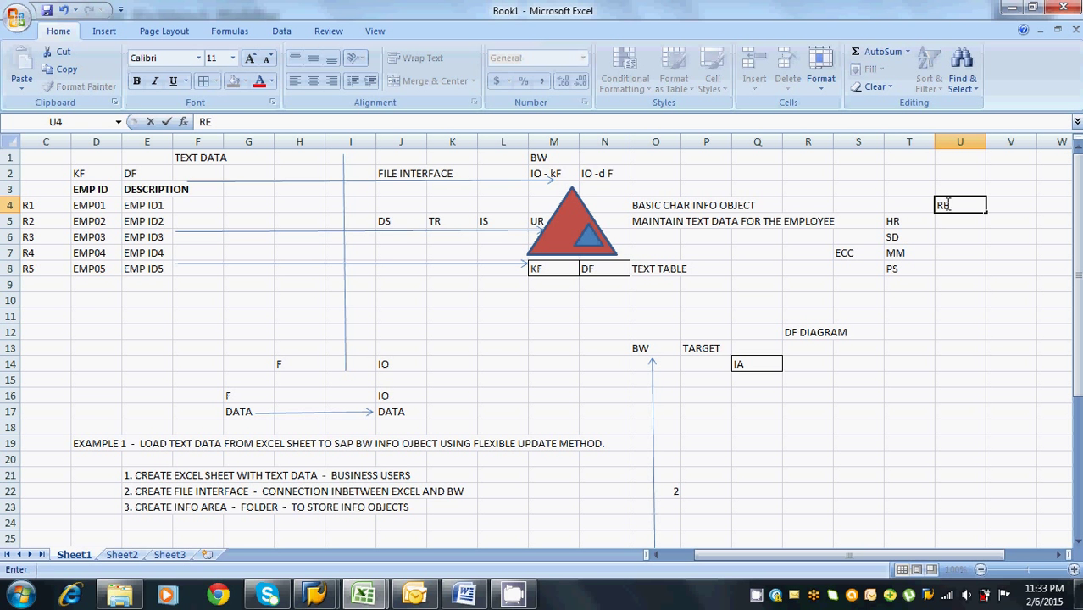
click(952, 218)
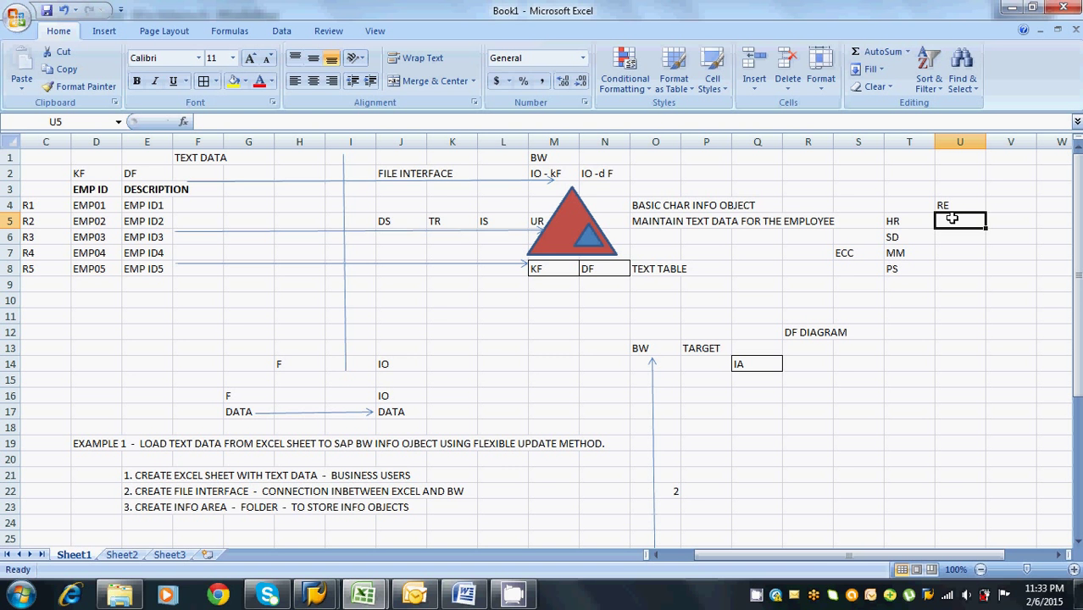
Enter the field label E ID in cell V3 beside the RE entry
click(996, 187)
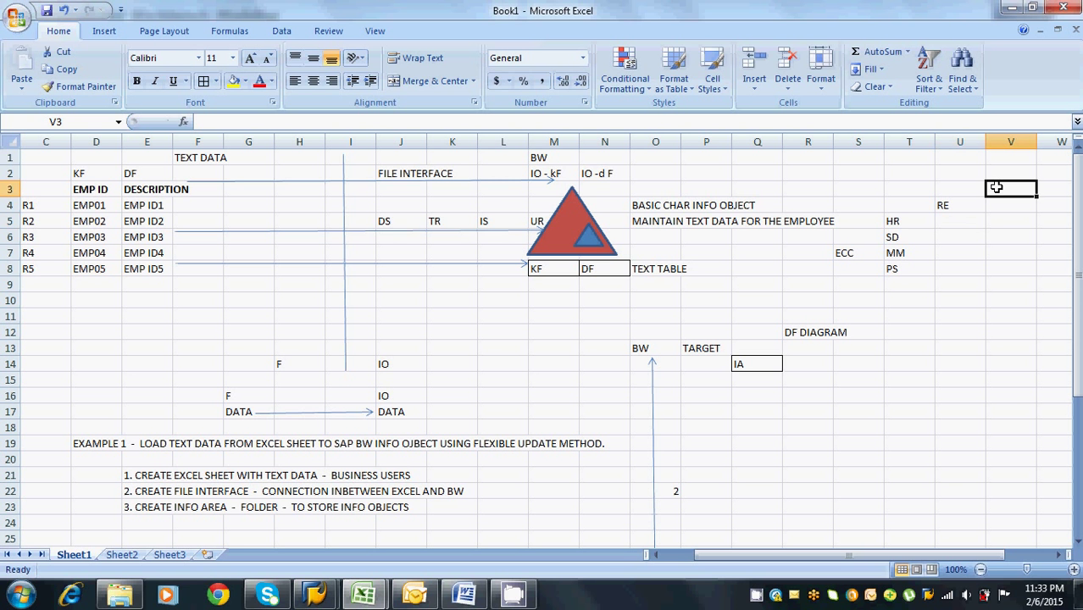
text(E)
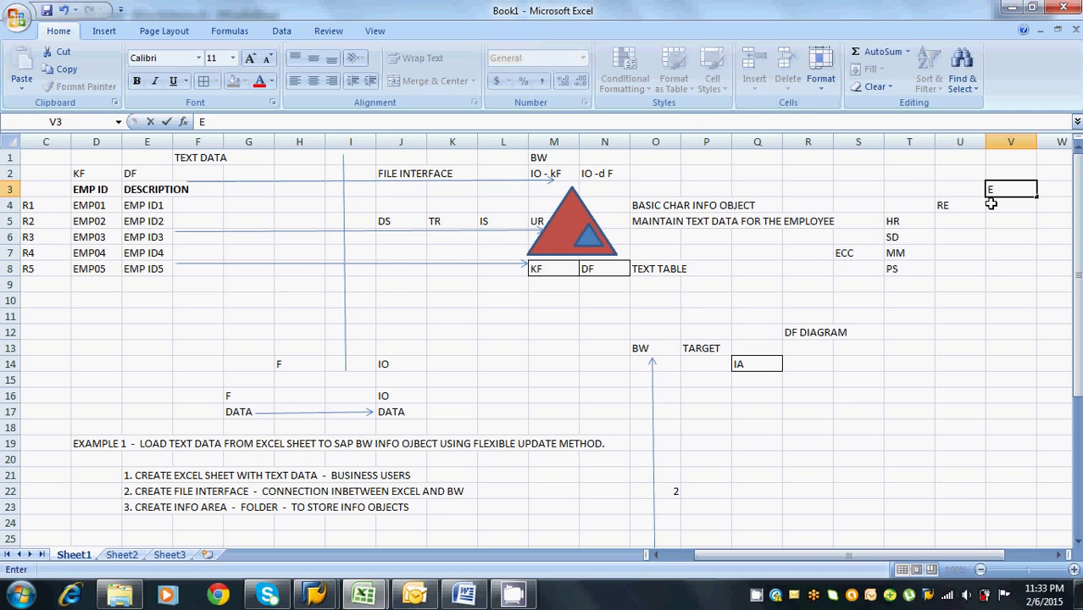
drag(881, 553, 927, 542)
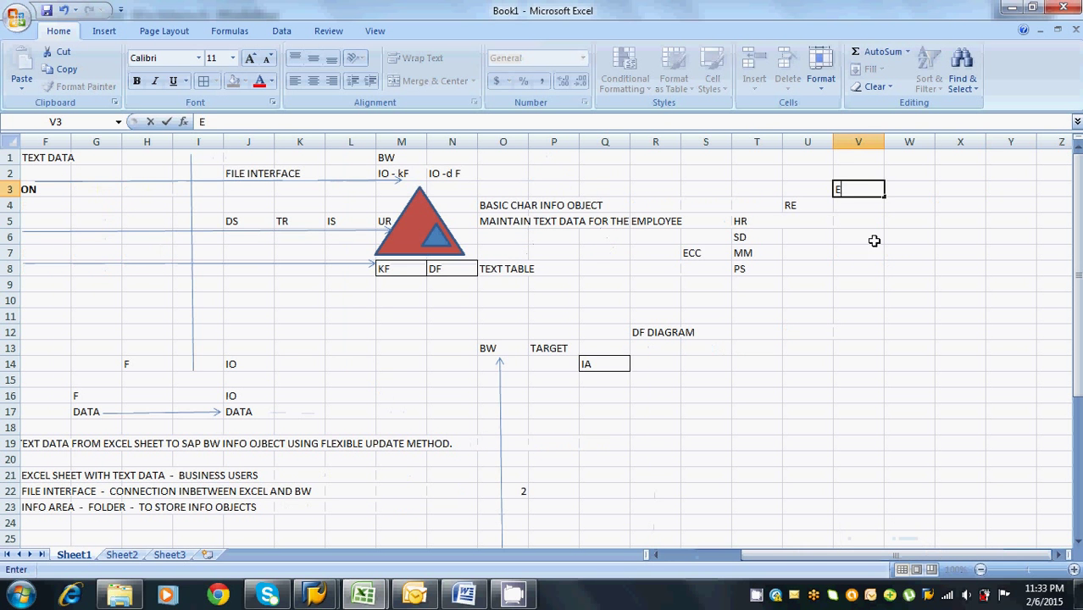
click(855, 205)
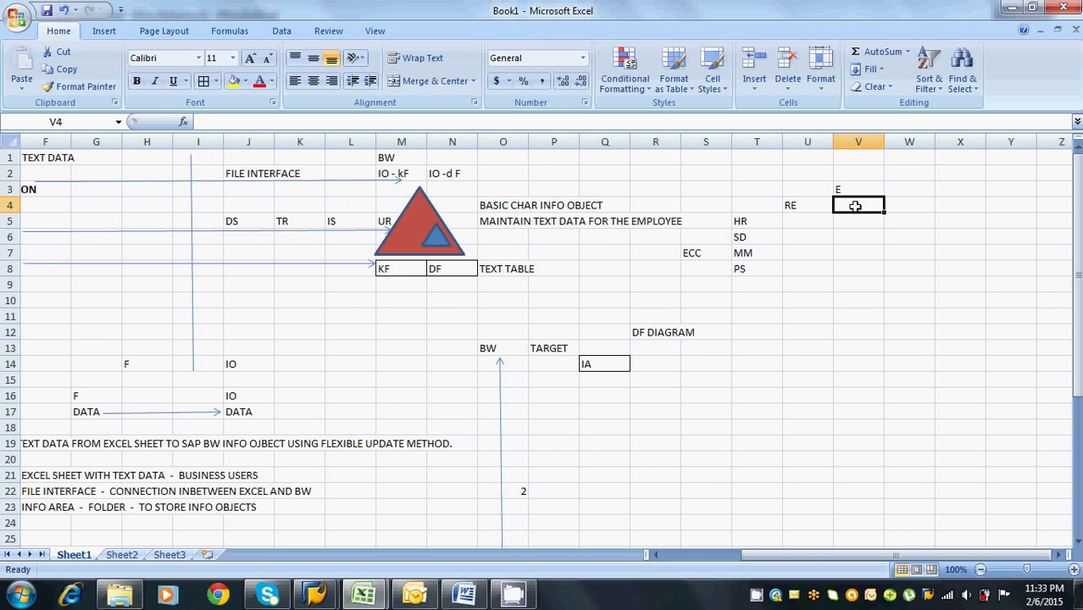
click(853, 189)
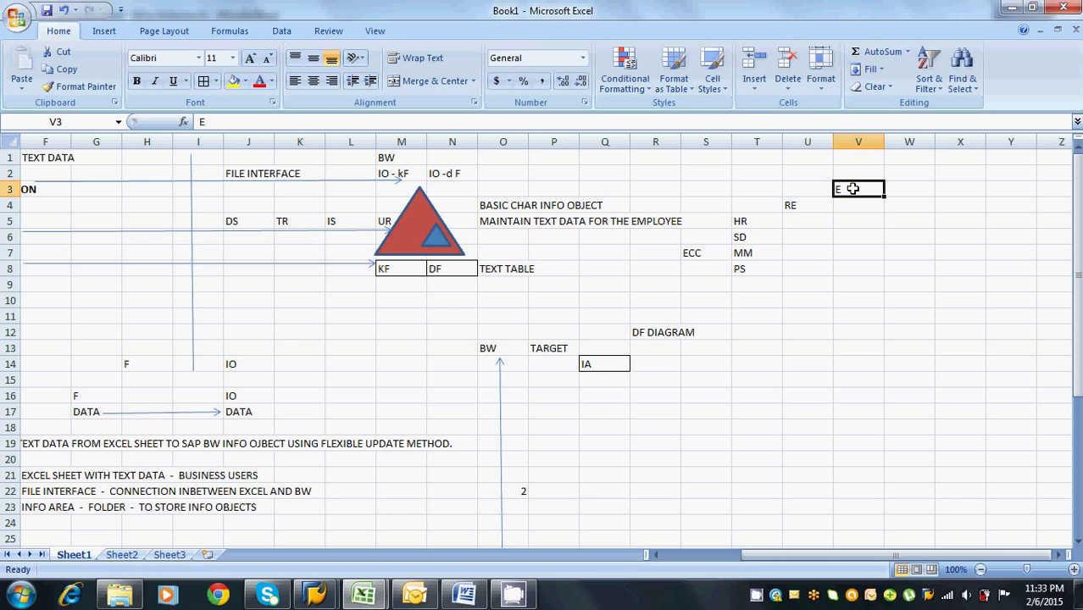
double_click(853, 189)
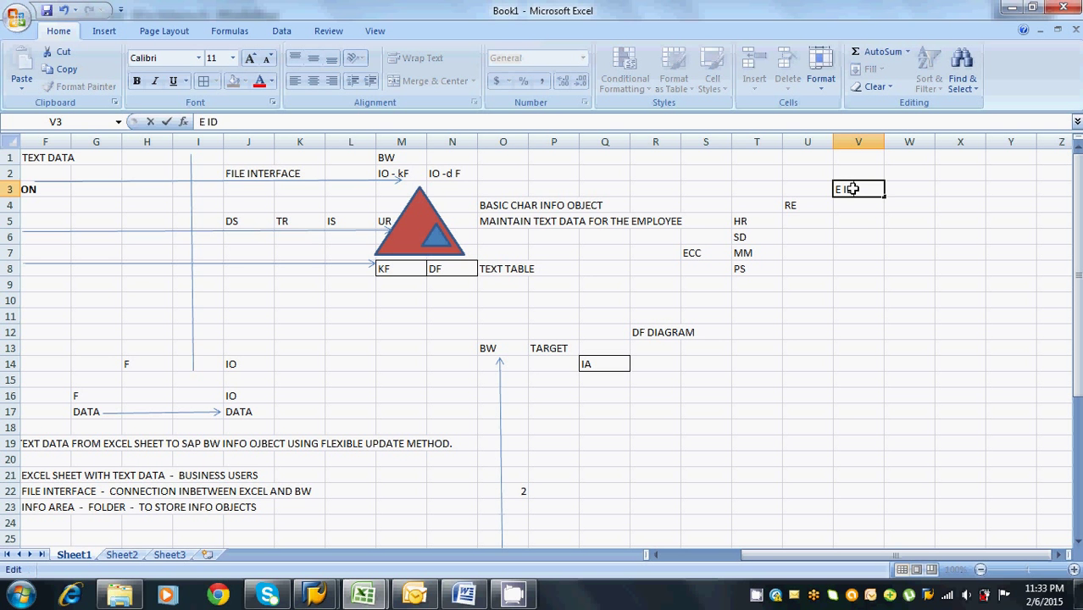
text(ID)
key(Return)
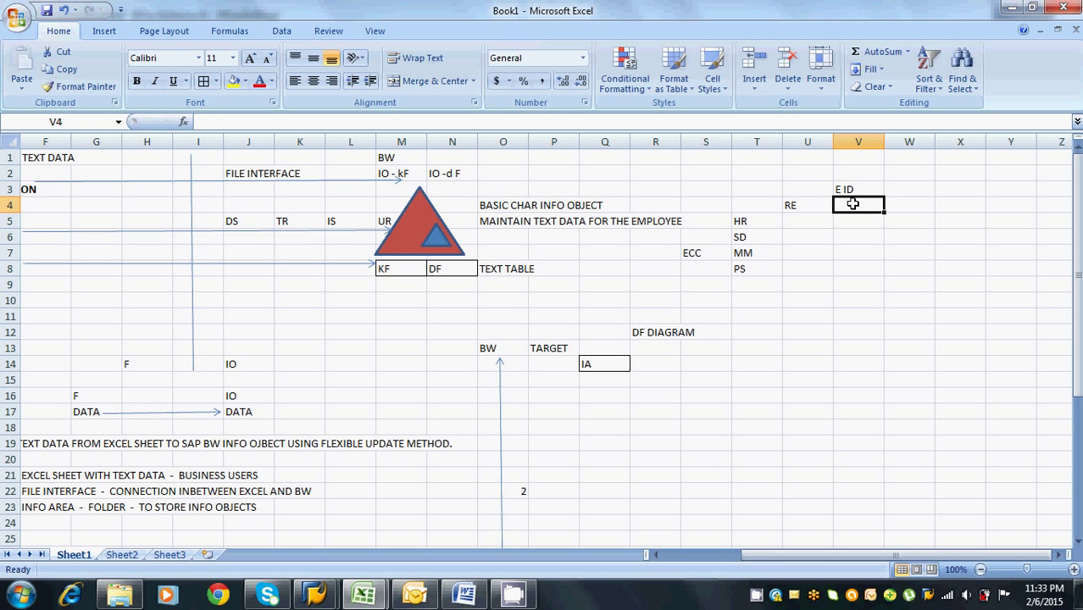
Add the field labels NAME, DOJ and SAL below E ID in cells V4 to V6
text(NAME)
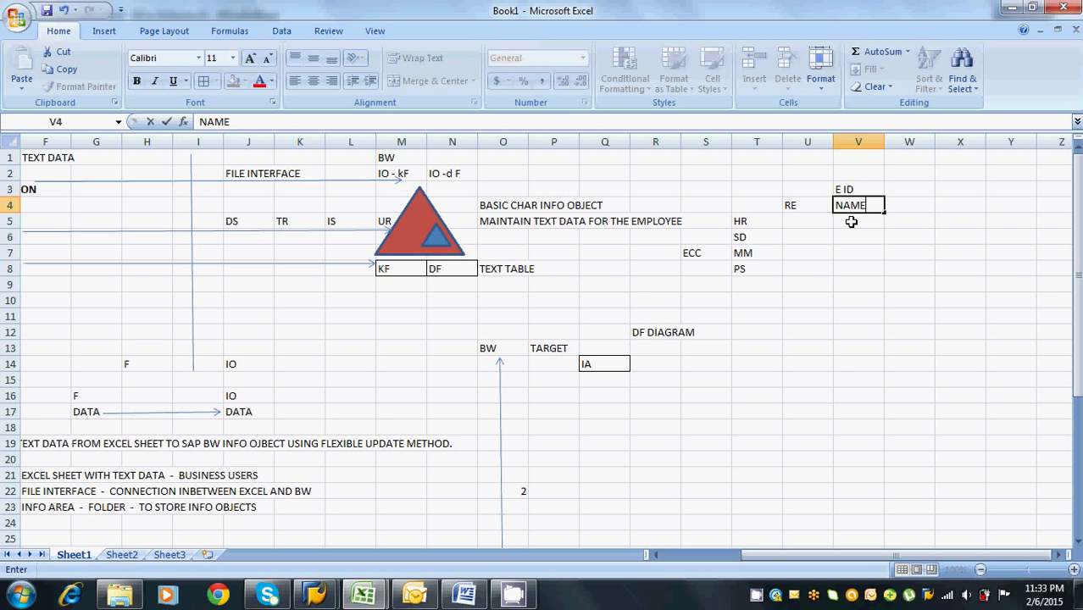
click(852, 221)
text(DO)
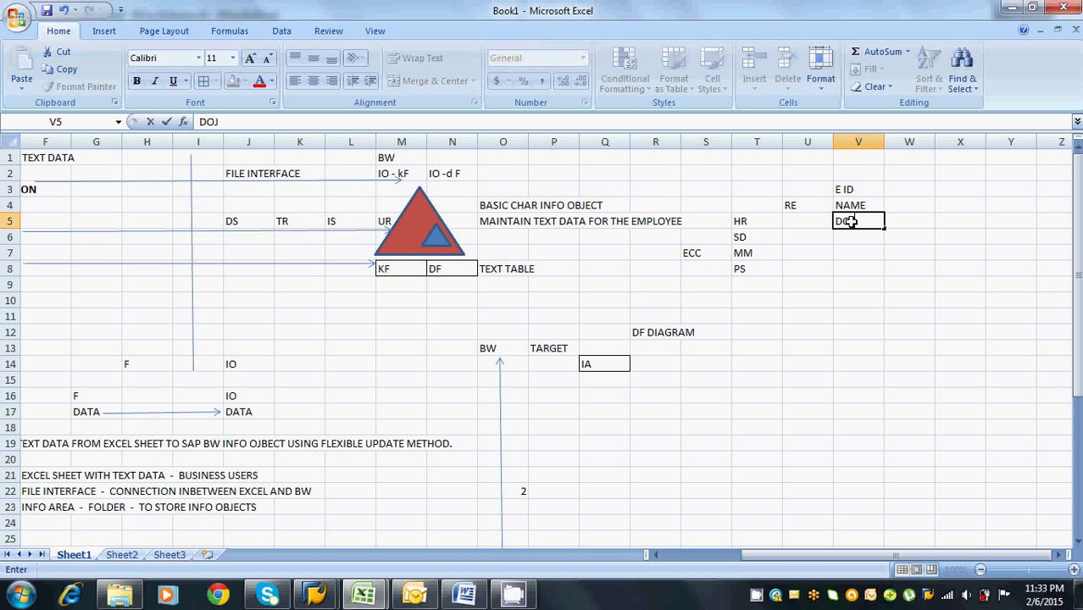
text(J)
click(851, 237)
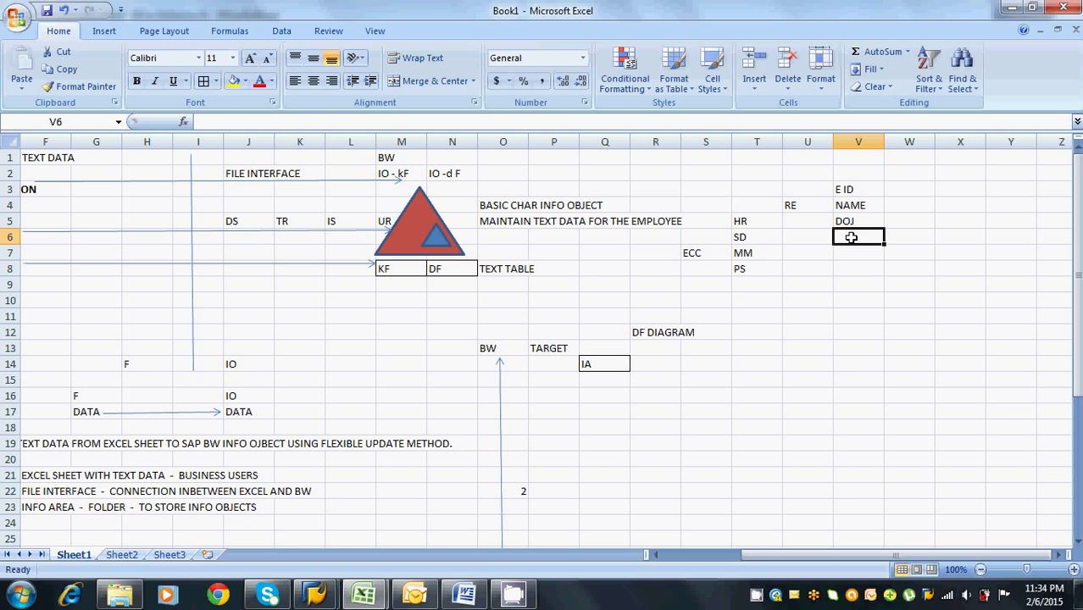
text(SAL)
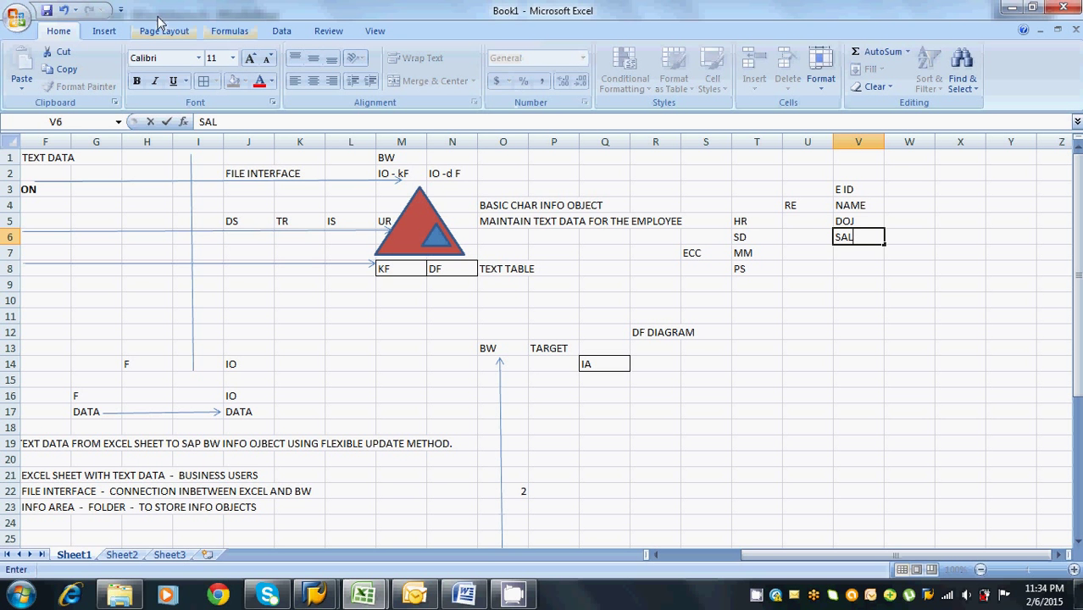
Draw a horizontal arrow from the employee field labels in column V to column X, just below row 4
click(108, 36)
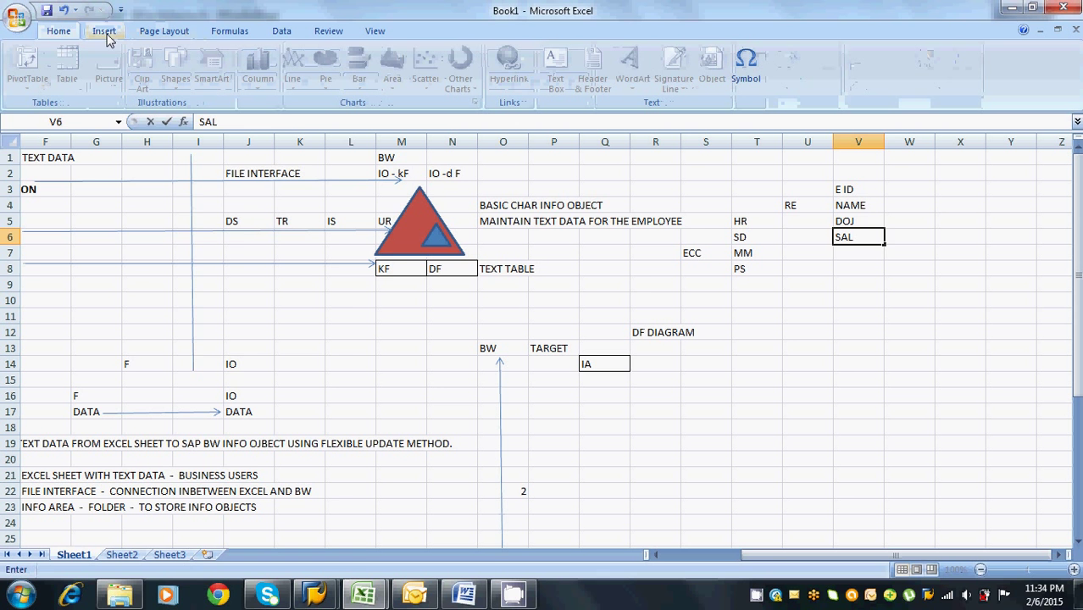
click(254, 205)
click(180, 76)
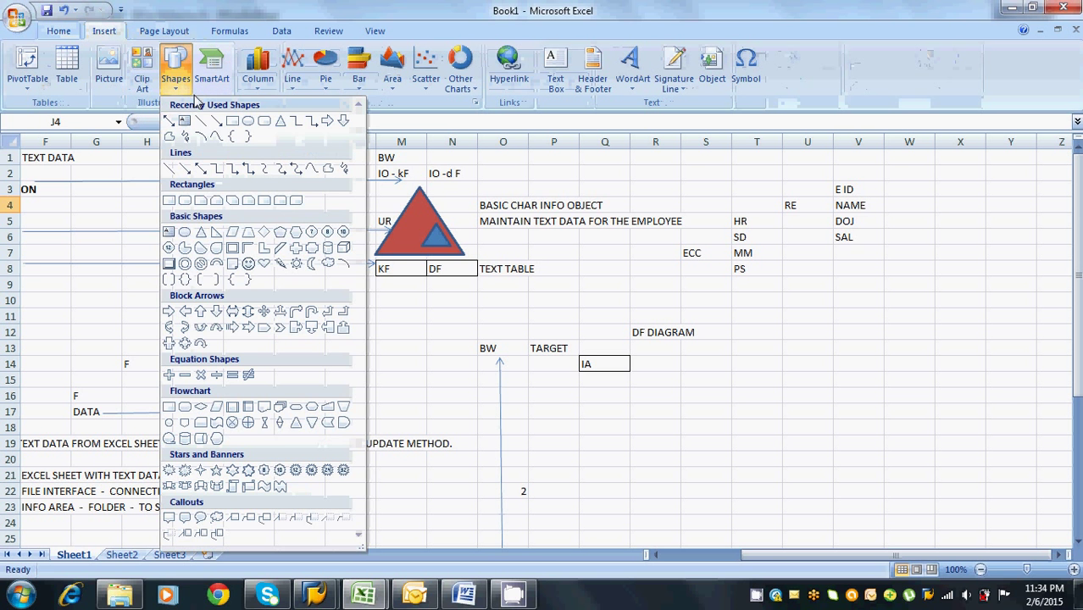
click(217, 122)
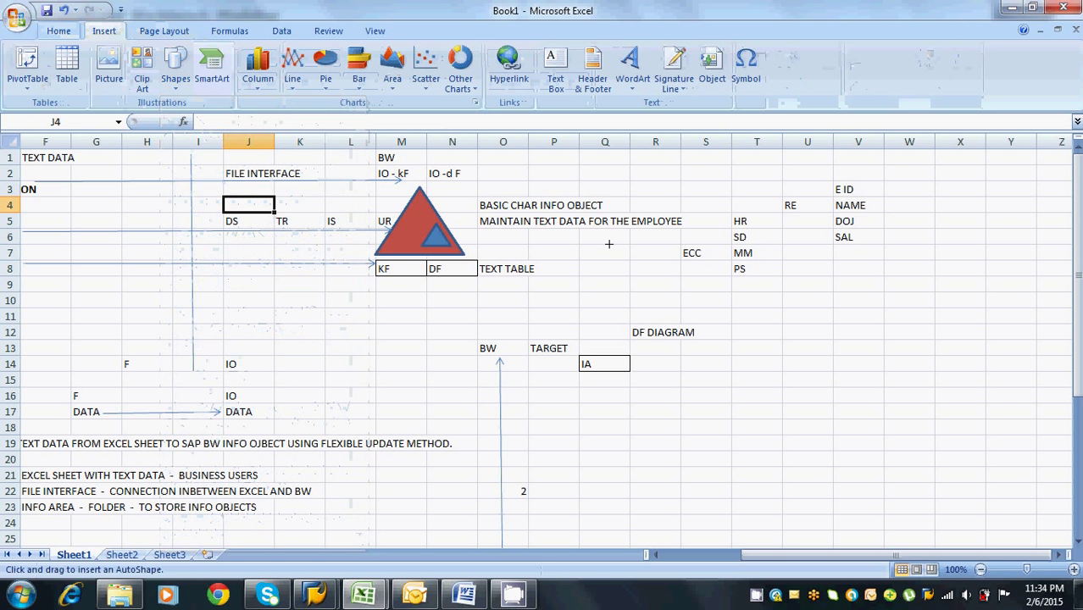
drag(872, 212, 947, 212)
click(861, 190)
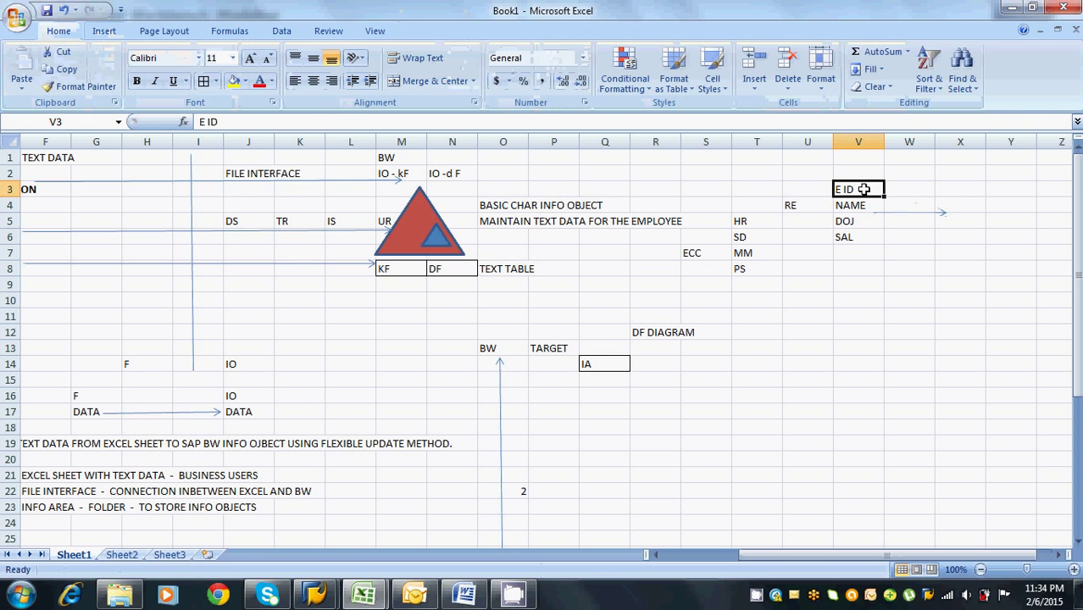
Enter IO in cell Y3, past the arrow's head, and HR above it in cell Y2
click(990, 190)
text(IO)
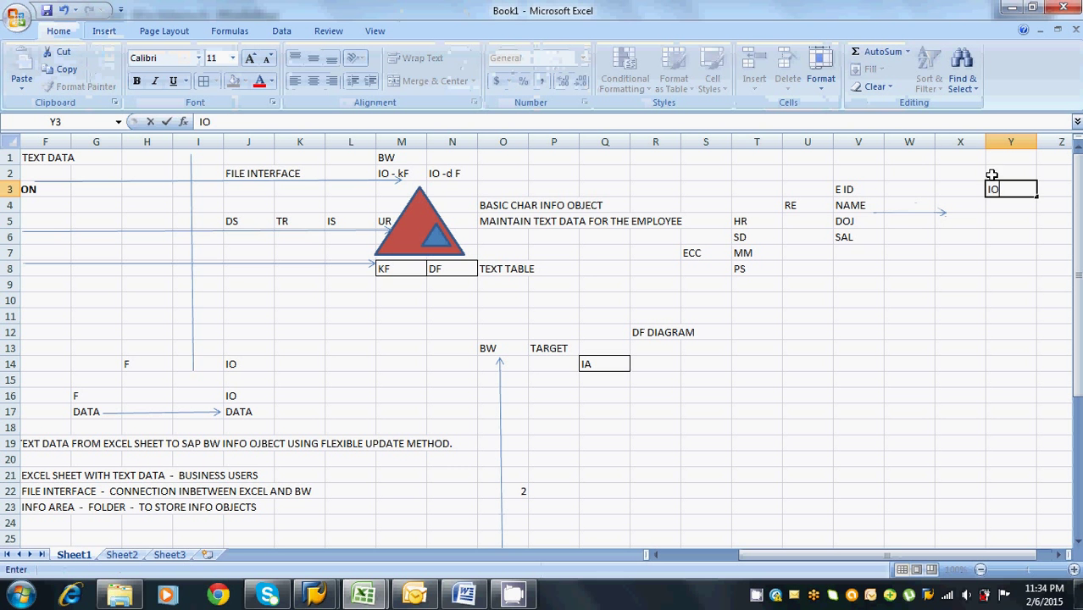
click(991, 173)
text(HR)
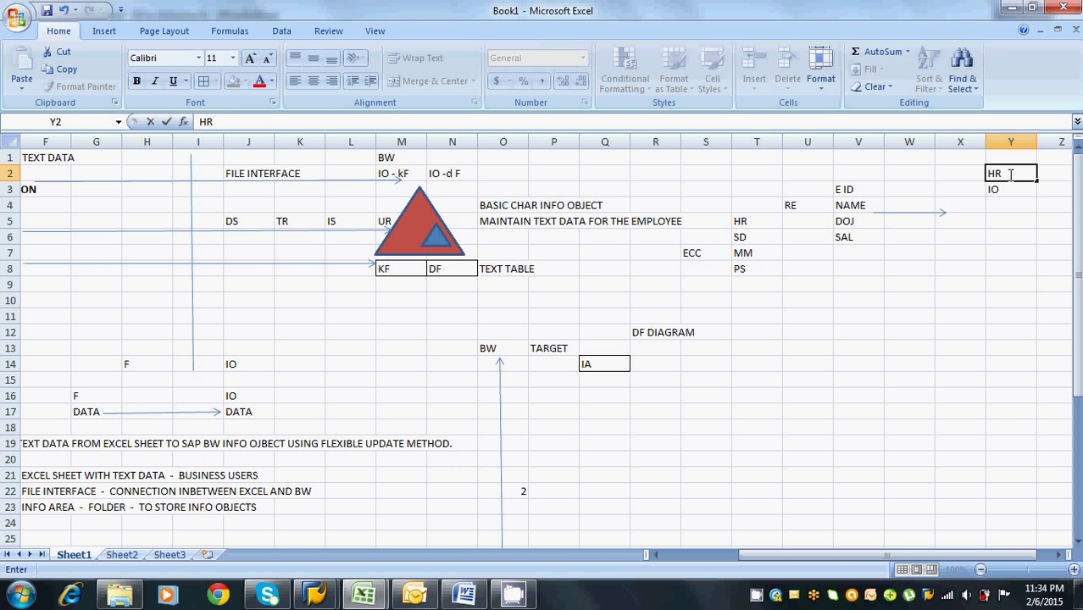
Outline the HR cell Y2 with a border
drag(1007, 191, 1009, 242)
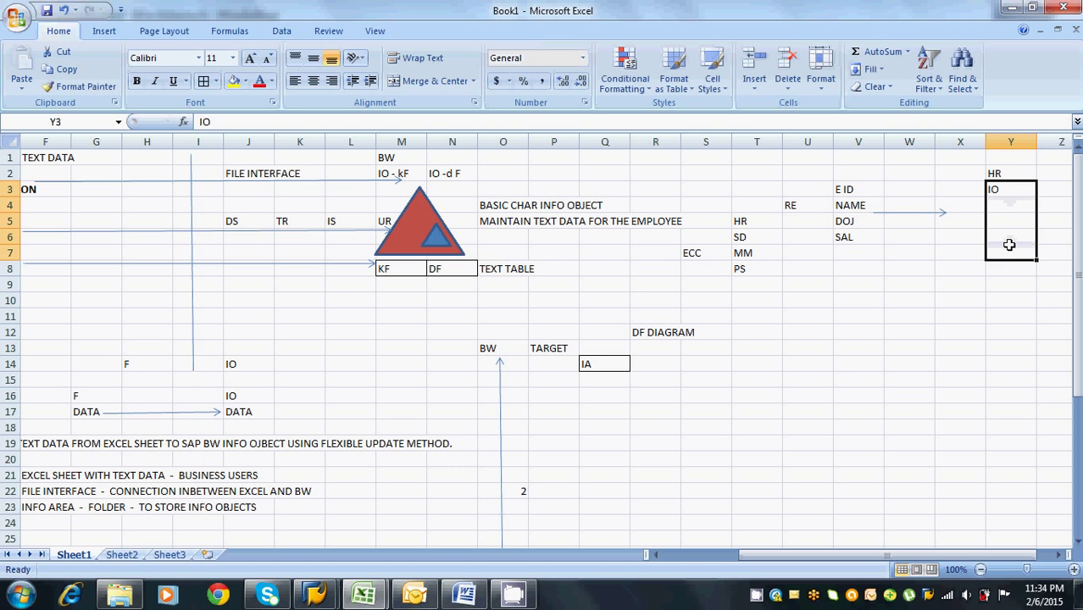
click(1008, 172)
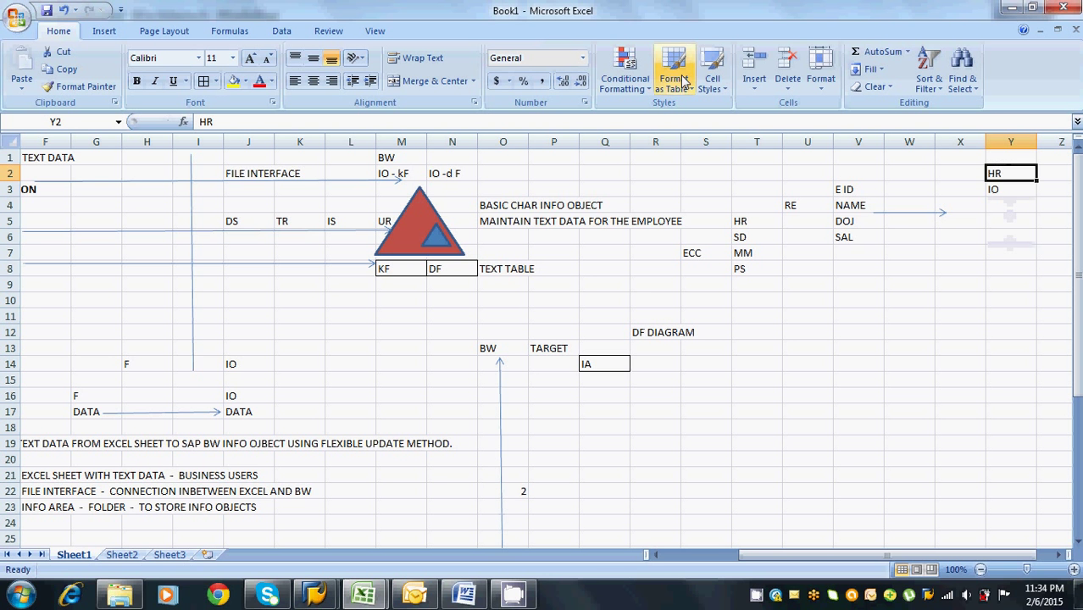
click(204, 82)
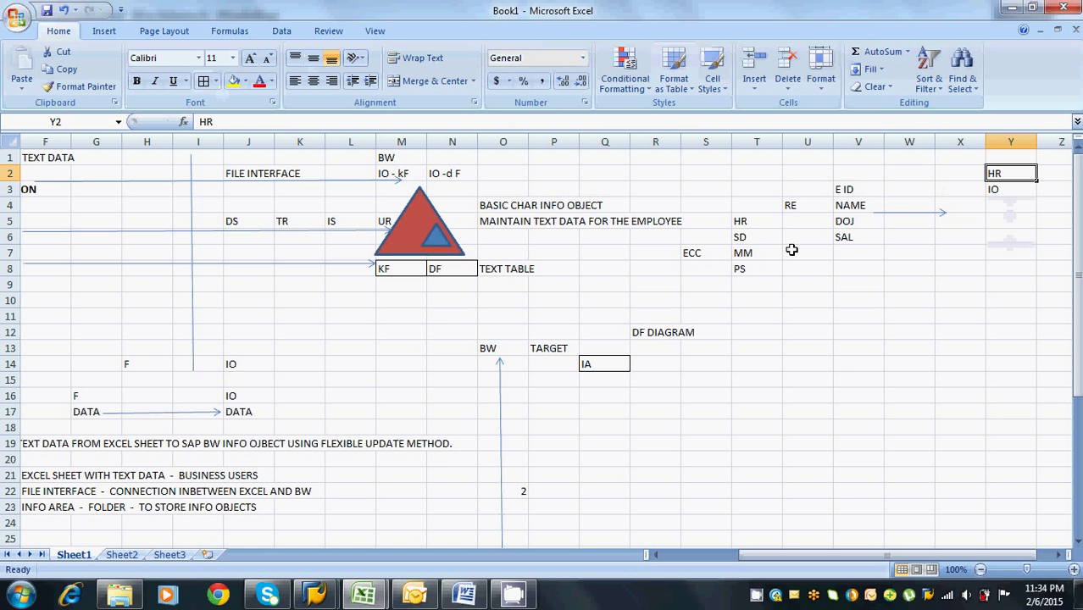
Enter SD in cell Y6, below the HR and IO entries
click(756, 241)
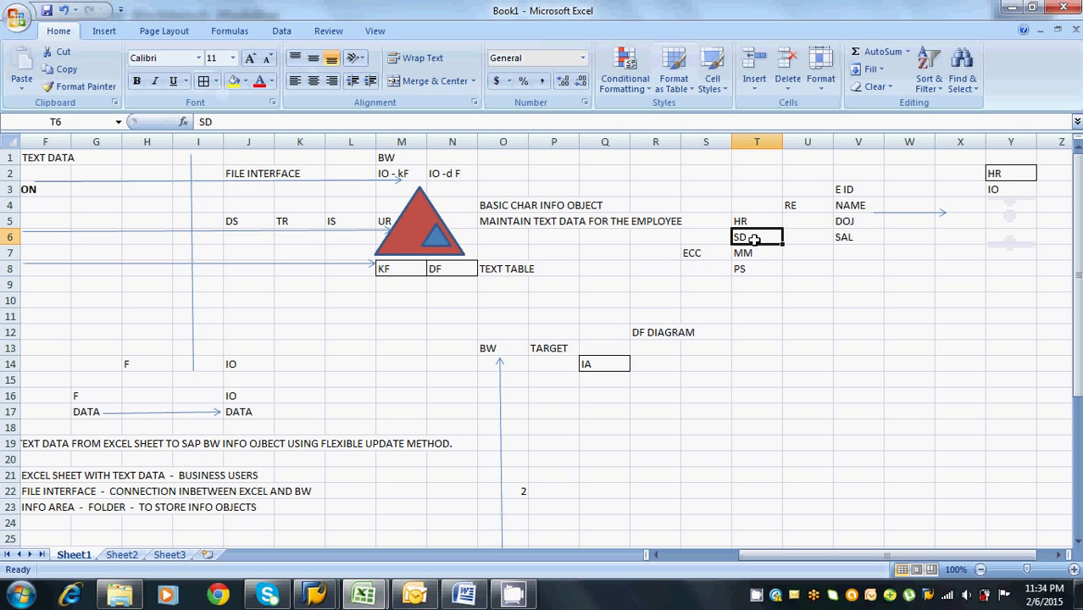
click(854, 254)
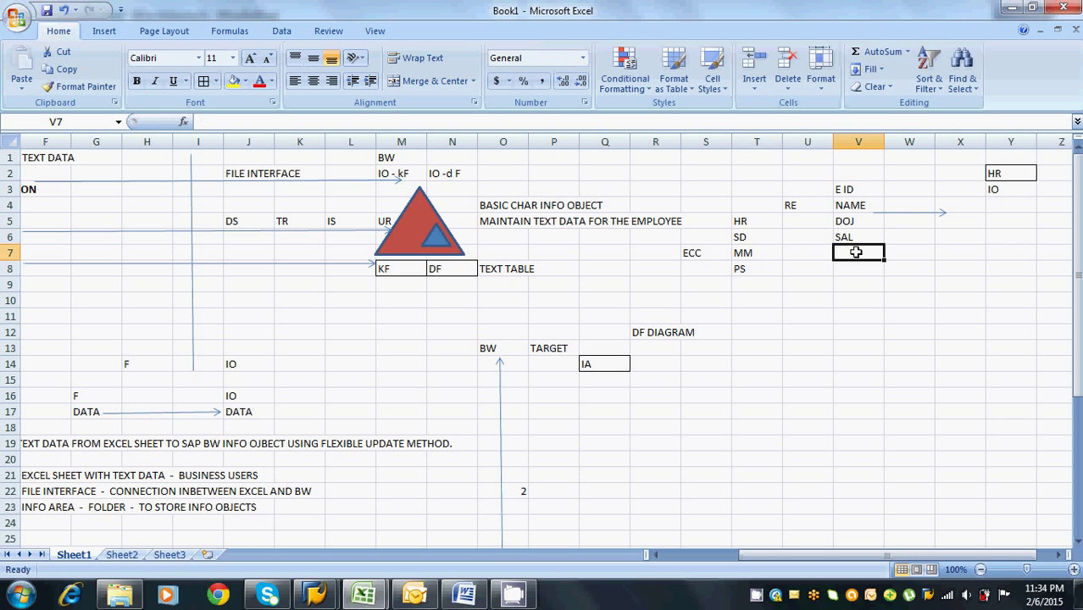
click(1001, 238)
text(SD)
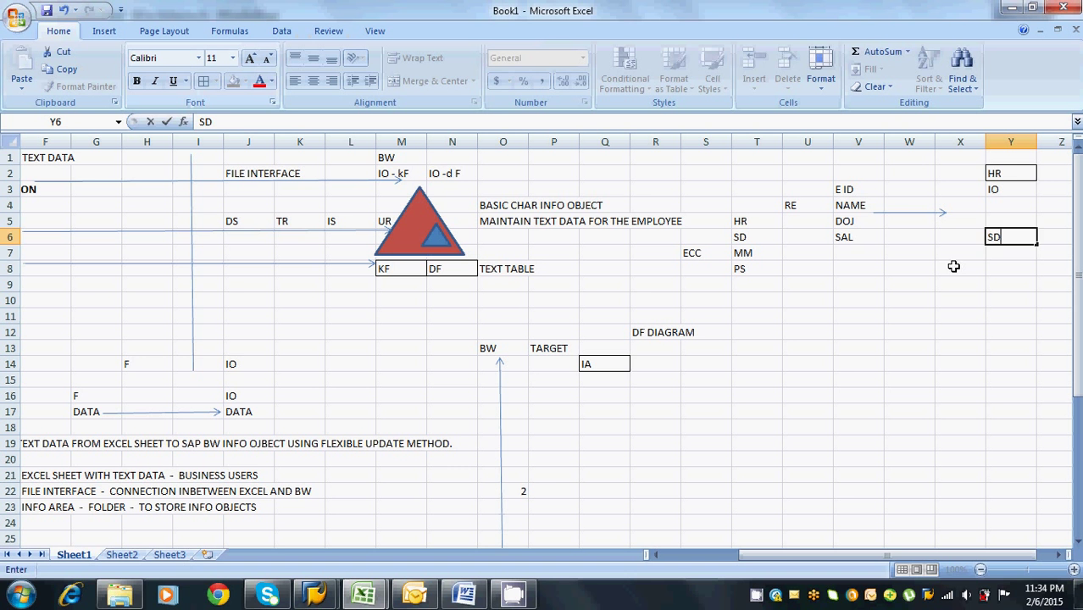
click(995, 253)
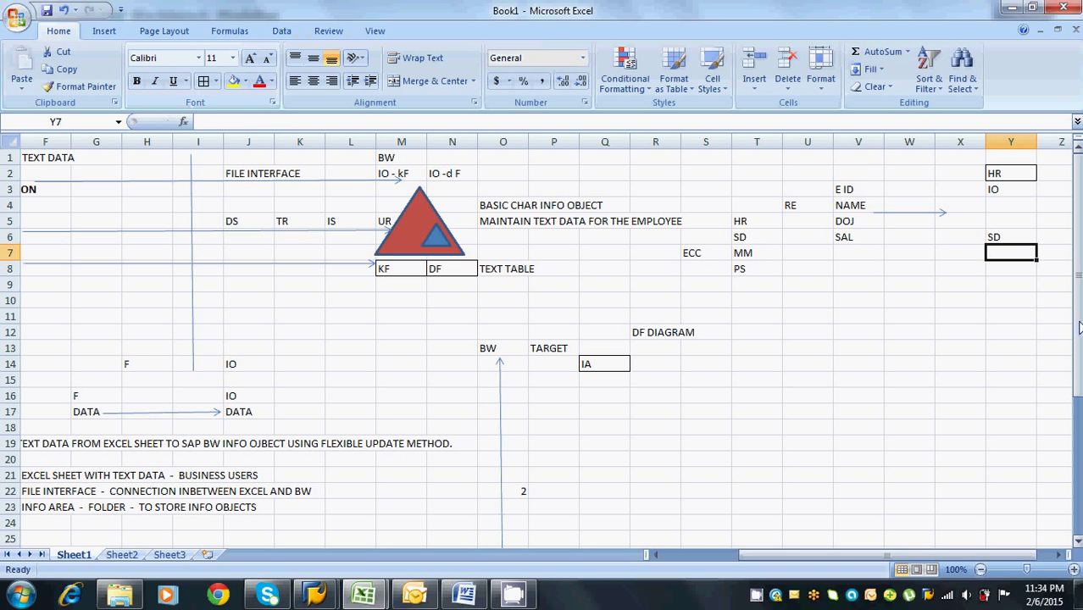
Number the InfoArea stage of the data flow diagram by entering 3 in cell Q13 above IA
drag(1079, 327, 1079, 465)
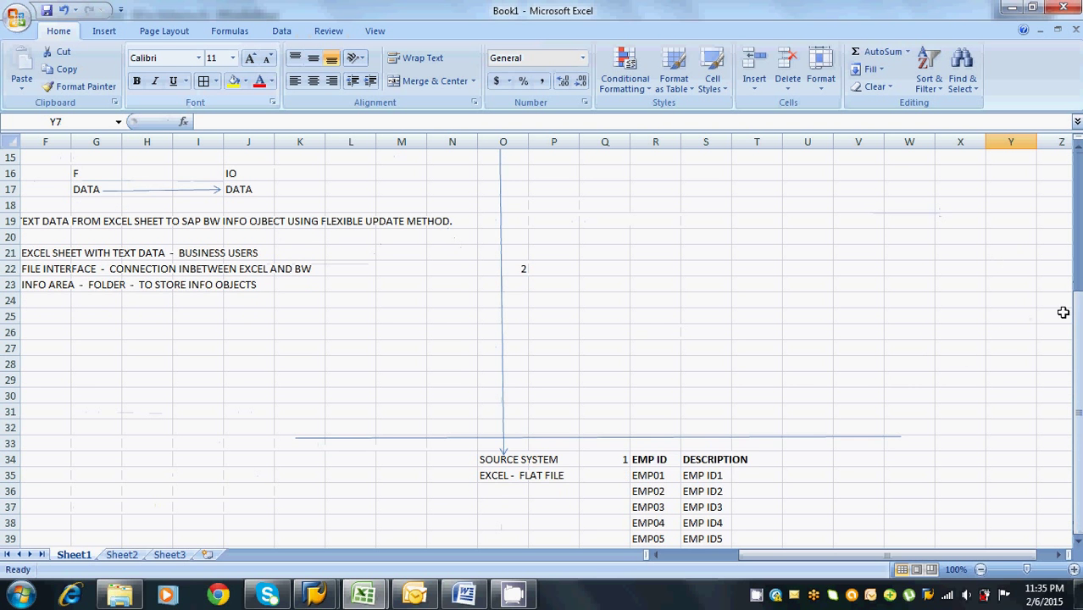
drag(1079, 332, 1079, 266)
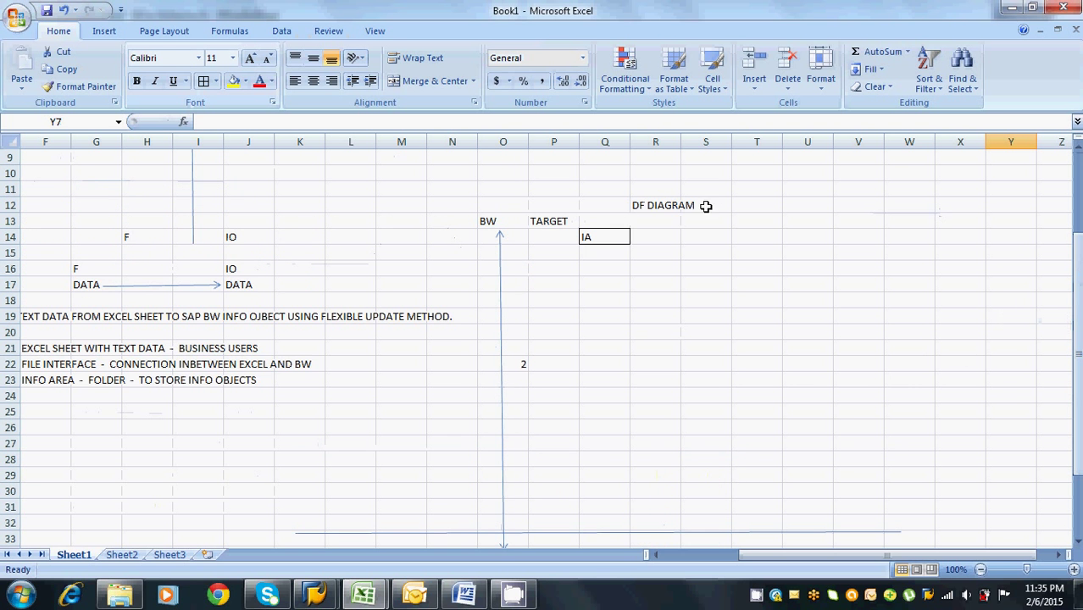
click(614, 218)
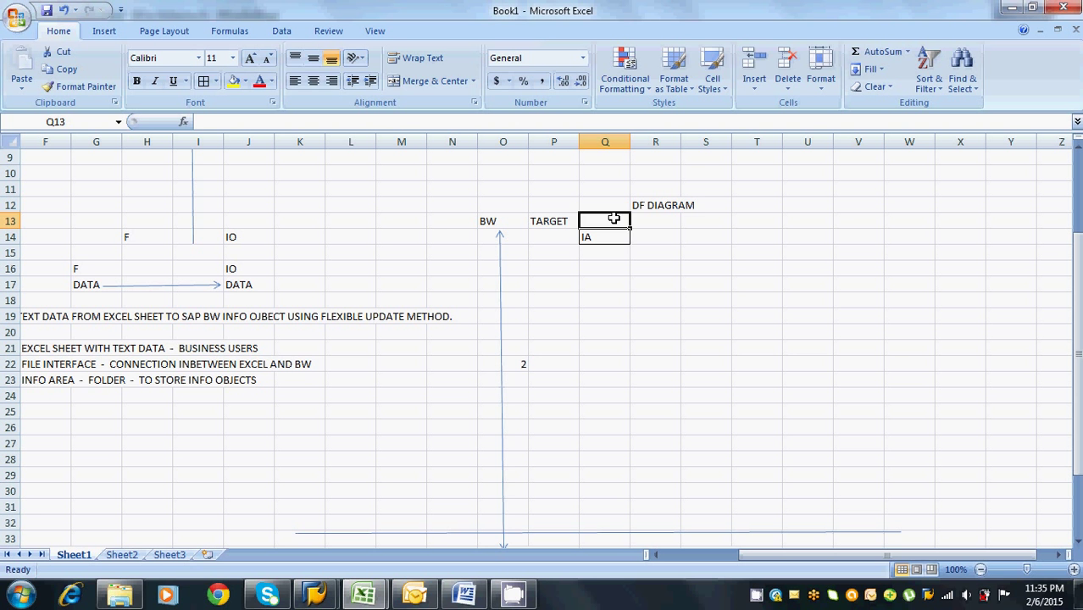
text(3)
click(592, 300)
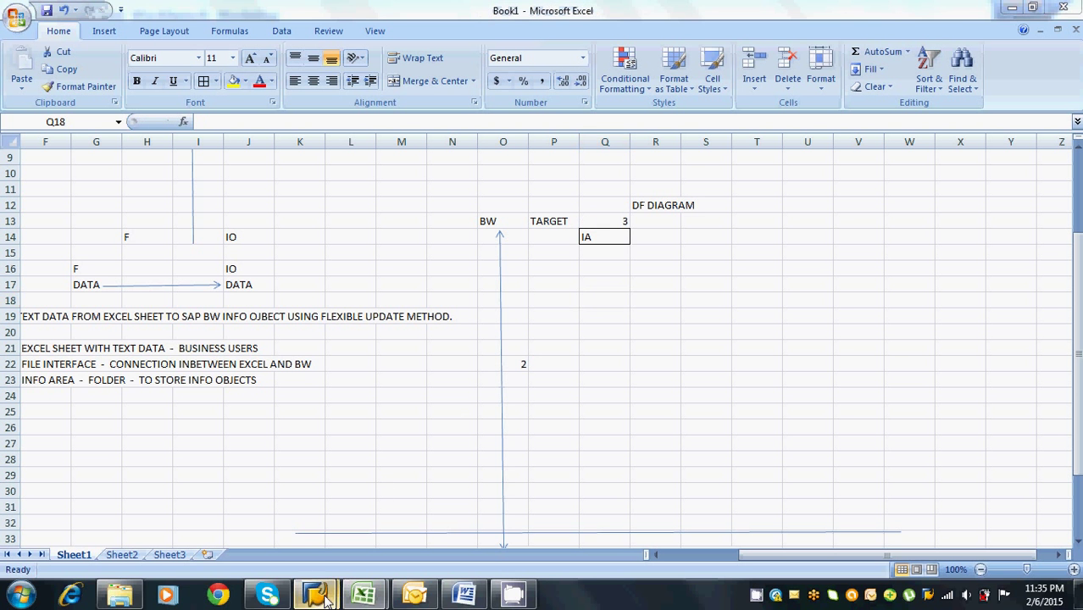
Switch to the SAP Administrator Workbench and check the connection of the ELEARNING FILE INTERFACE source system
mouse_move(314, 594)
click(417, 522)
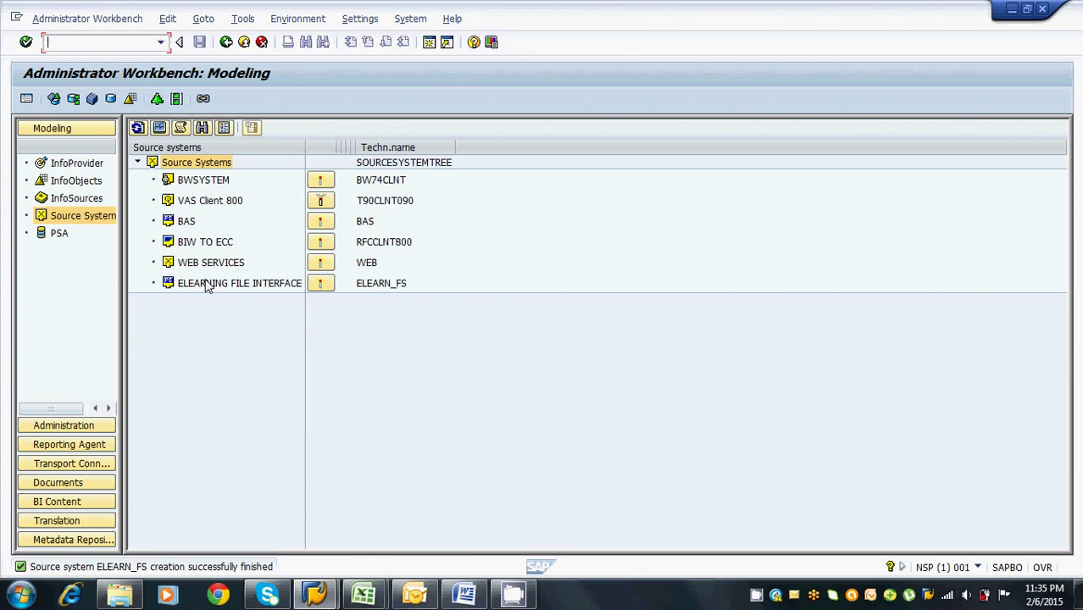
click(208, 284)
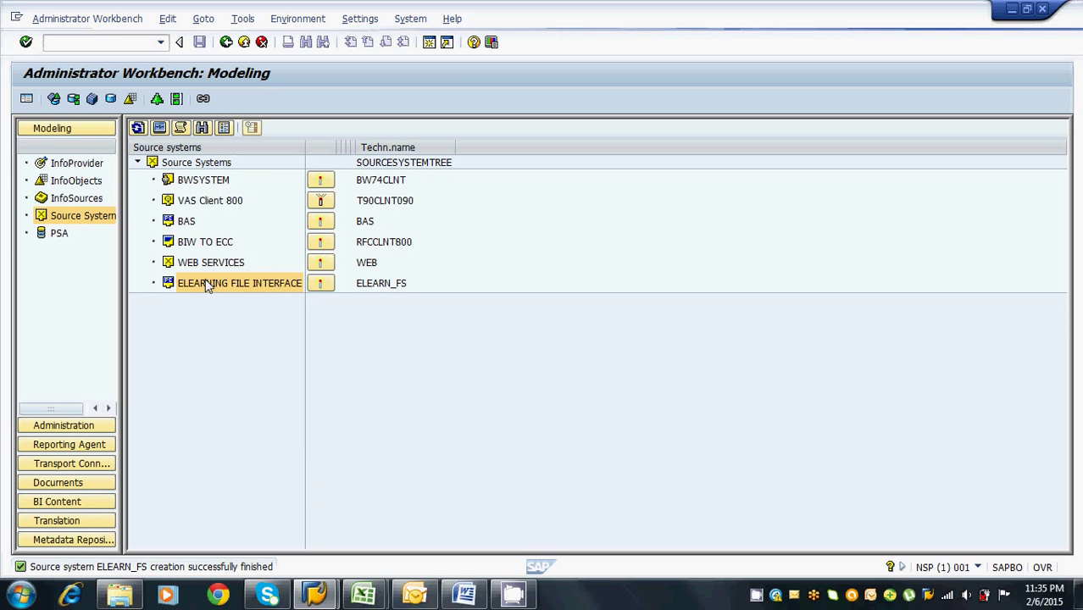
right_click(208, 286)
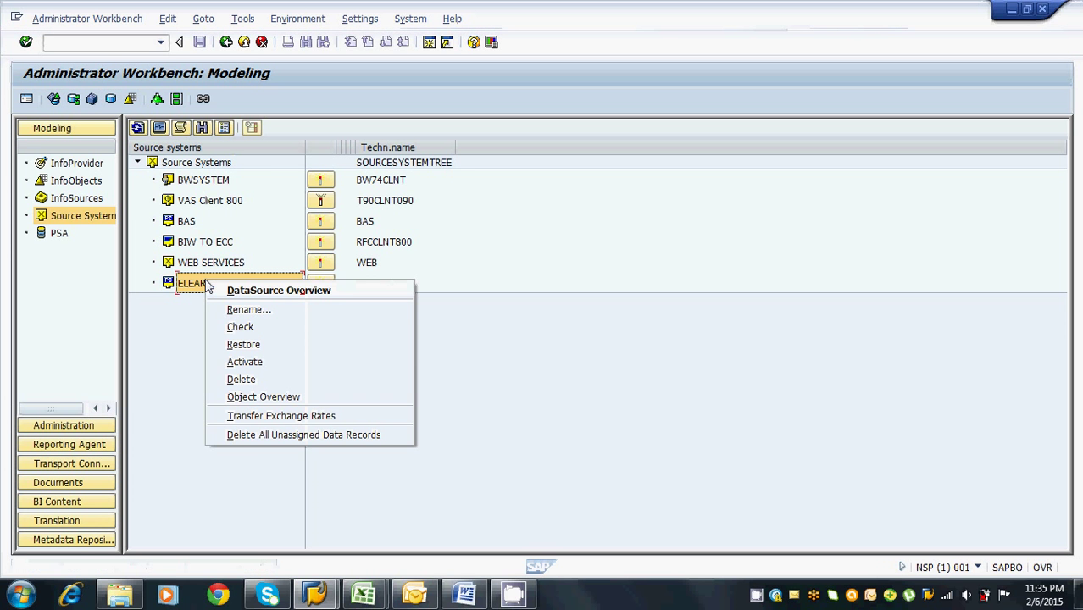
click(225, 329)
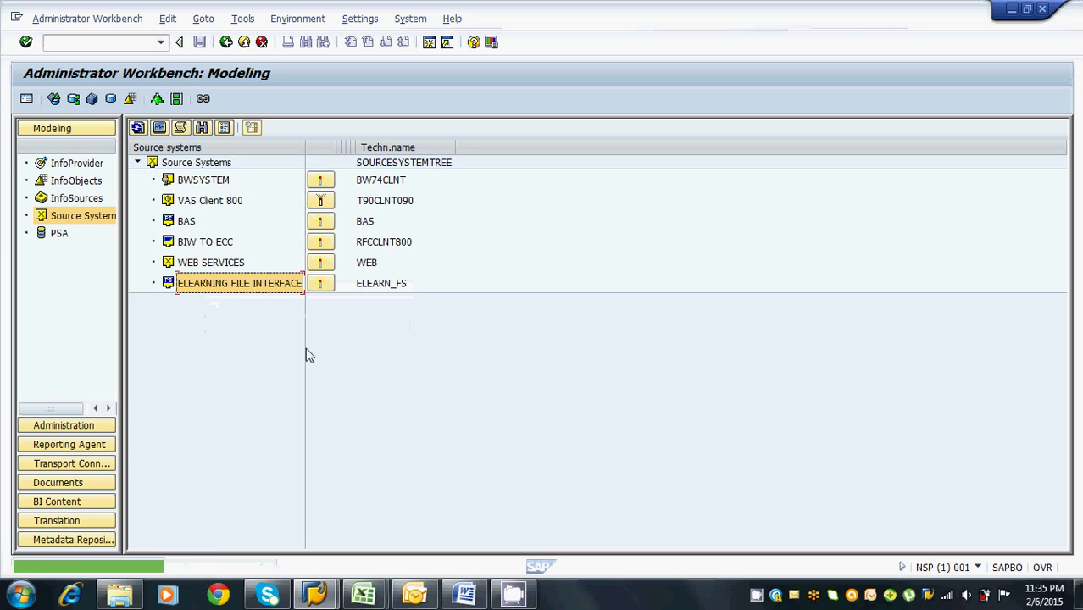
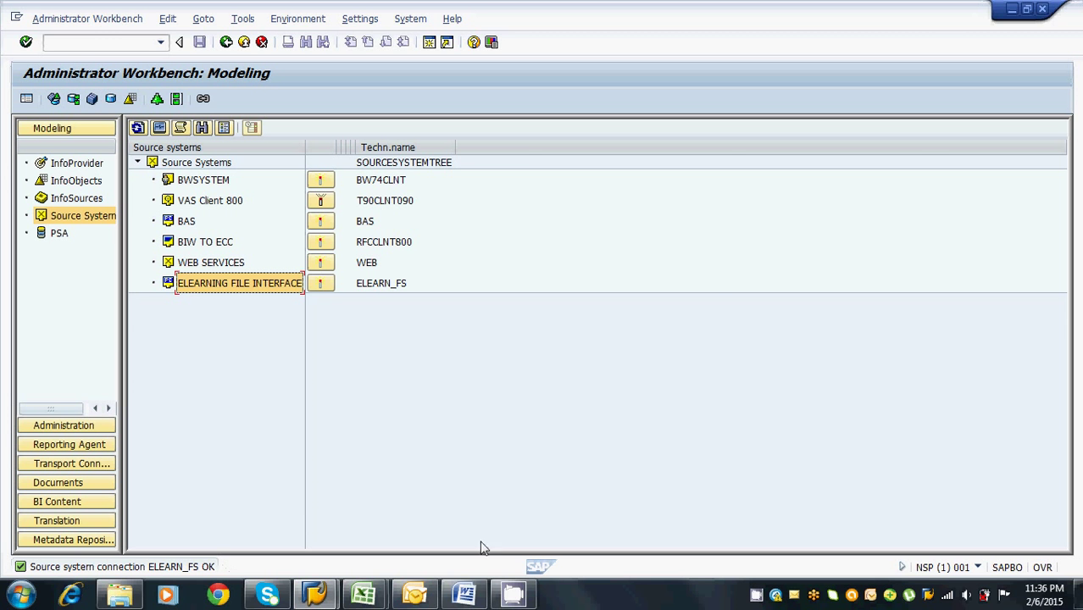
Switch to the Book1 workbook in Excel and select the IA cell in the data flow diagram
click(365, 596)
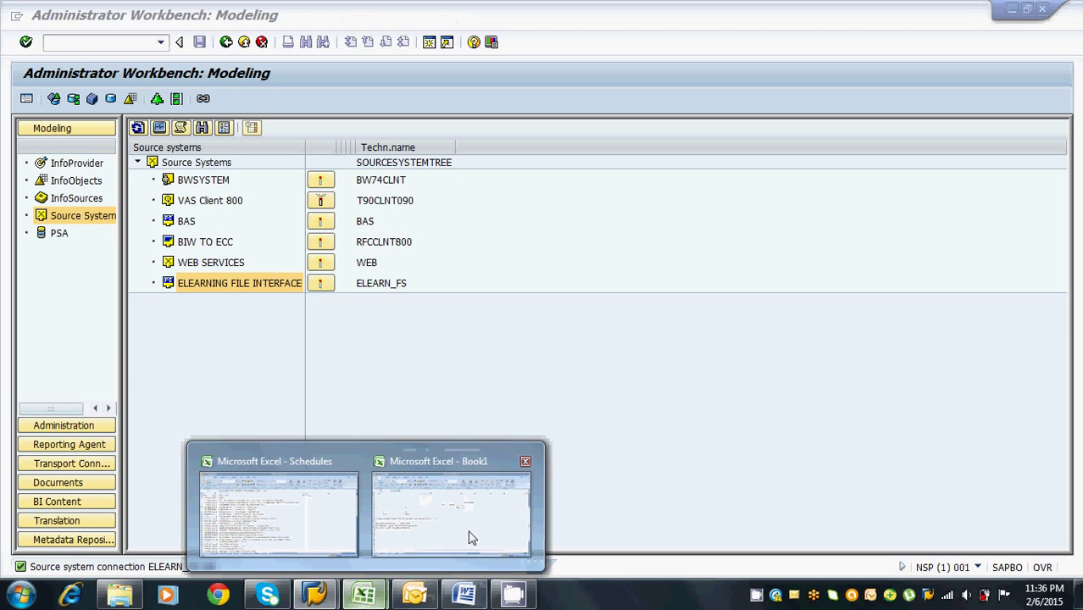
click(471, 537)
click(604, 236)
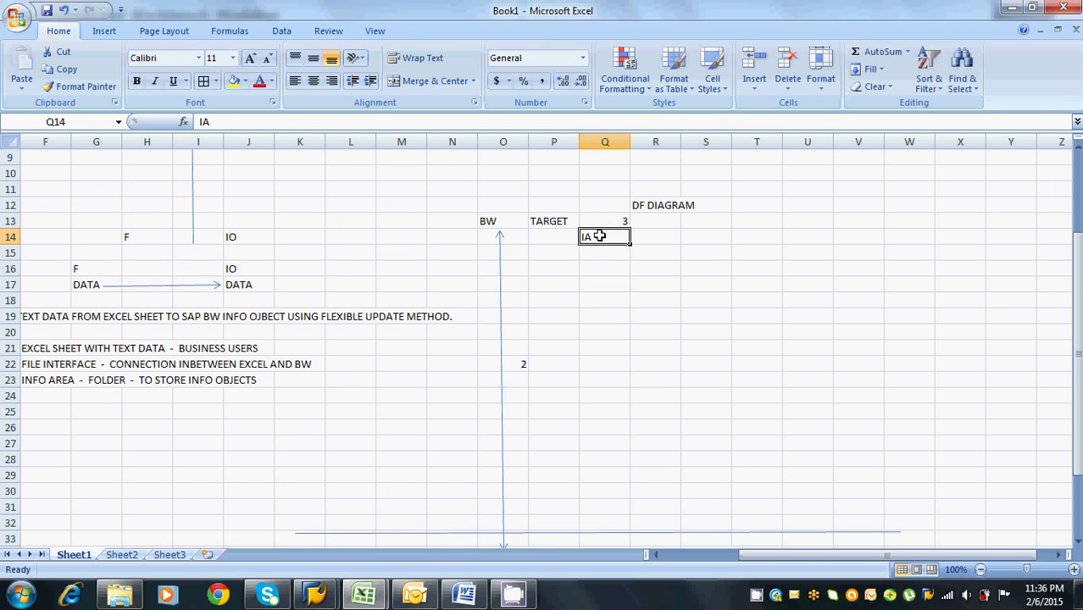
Switch back to the SAP Administrator Workbench and display the expanded InfoObjects tree
click(336, 591)
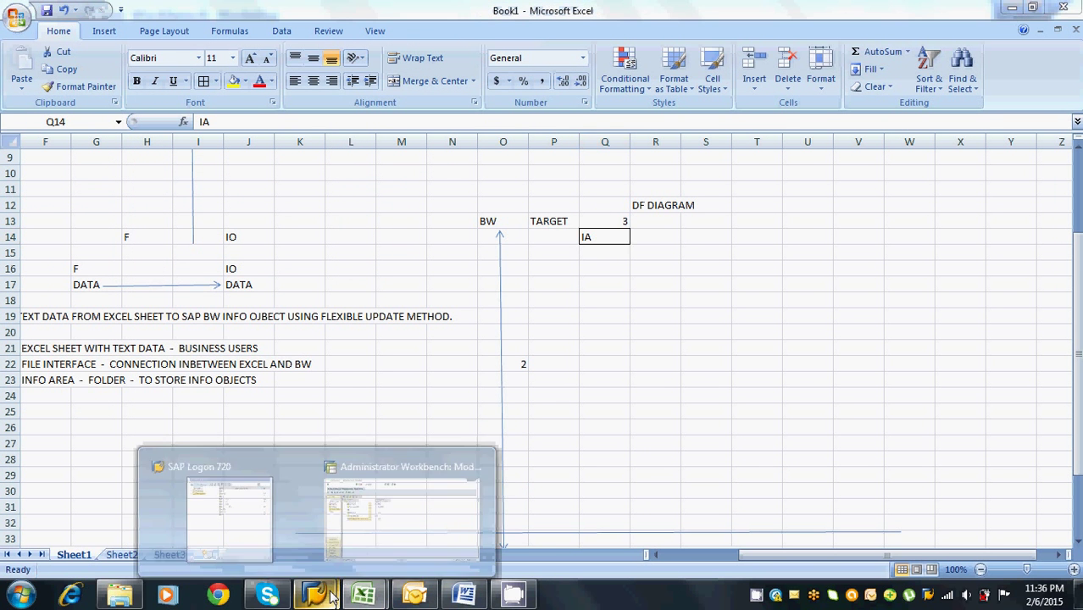
click(392, 521)
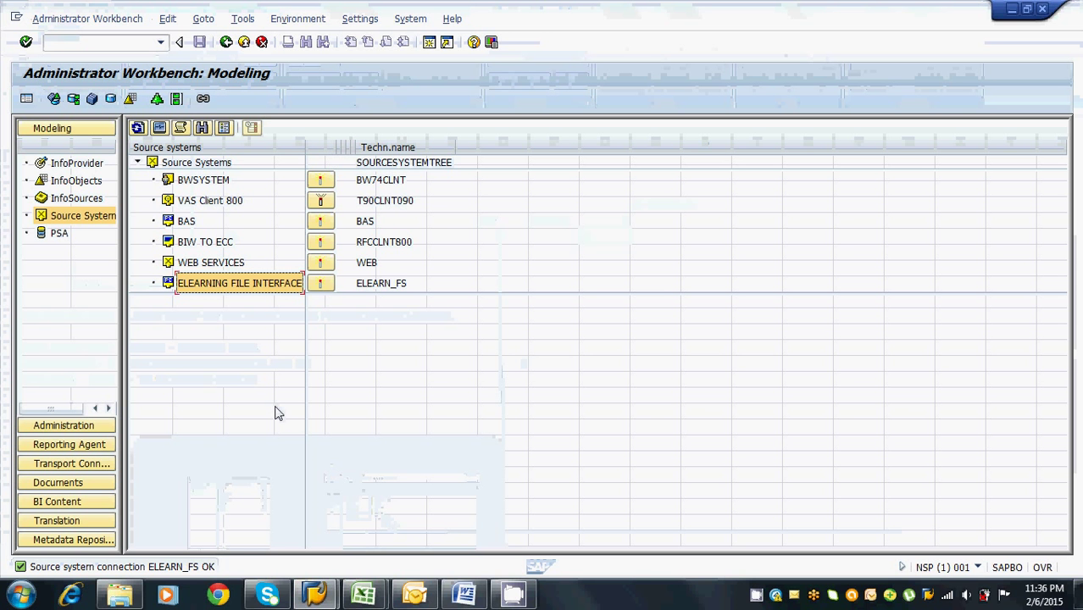
click(100, 216)
click(89, 182)
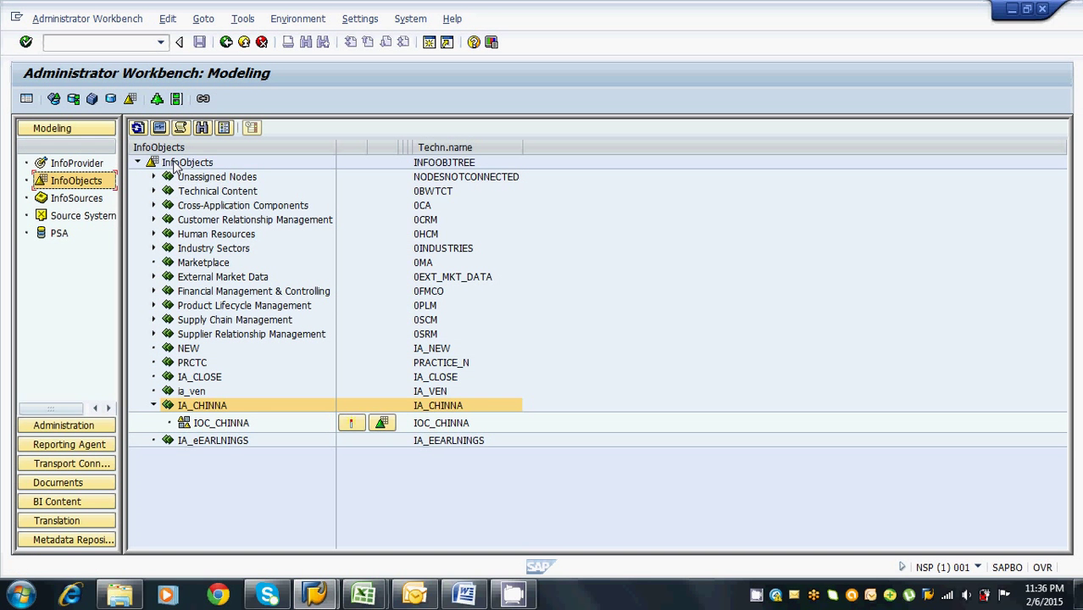
click(173, 165)
right_click(176, 166)
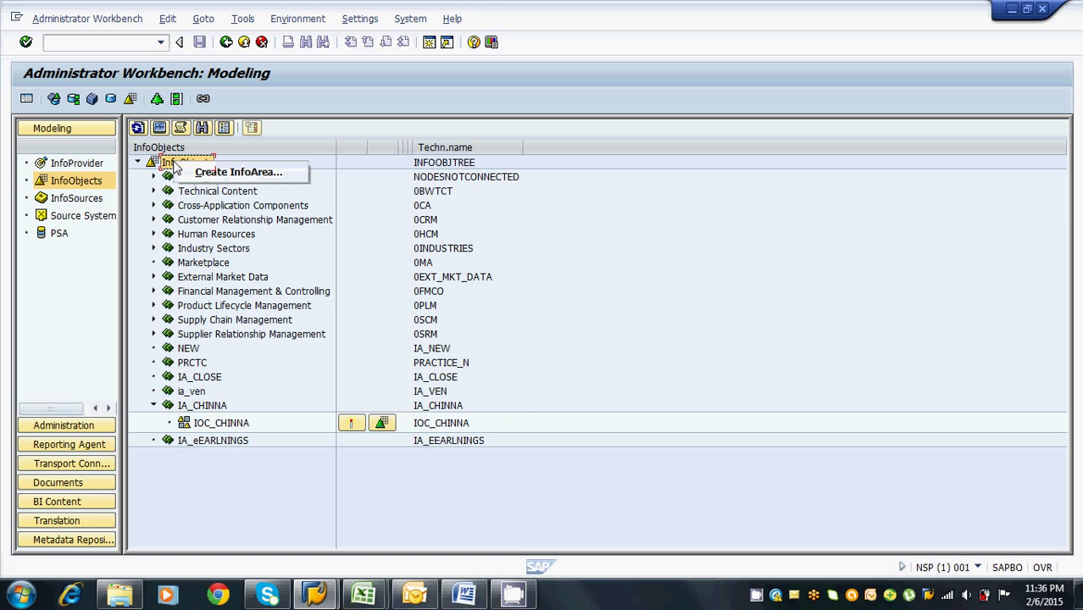
click(139, 165)
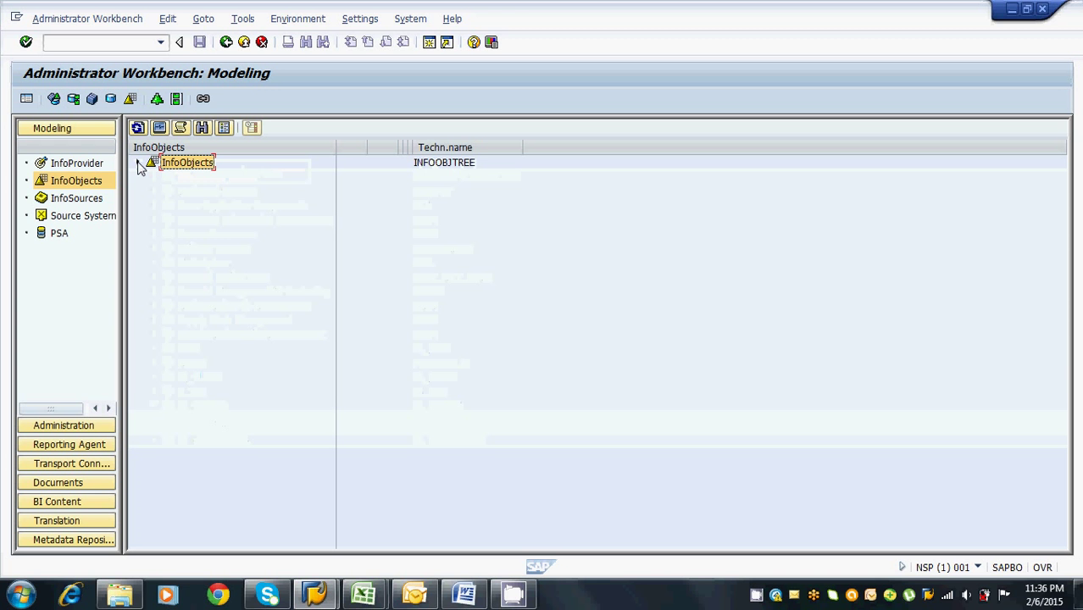
click(140, 165)
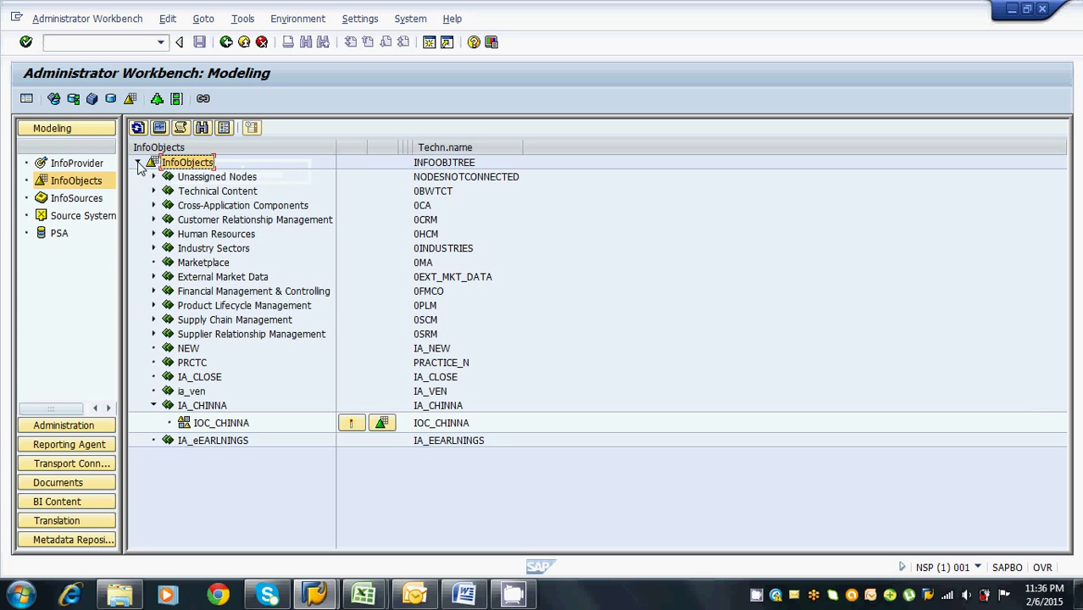
click(89, 186)
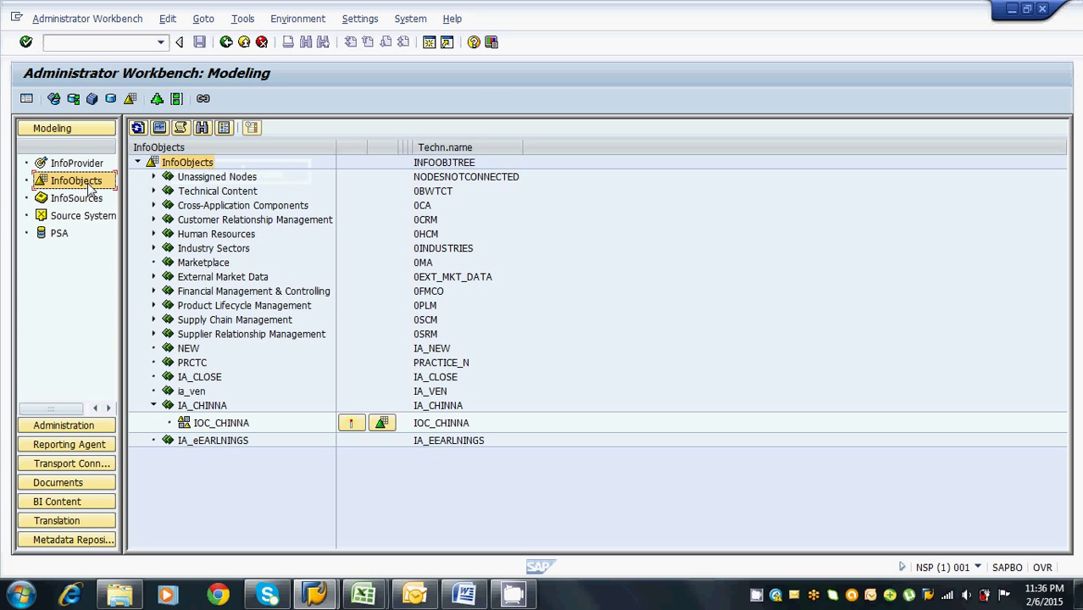
click(168, 169)
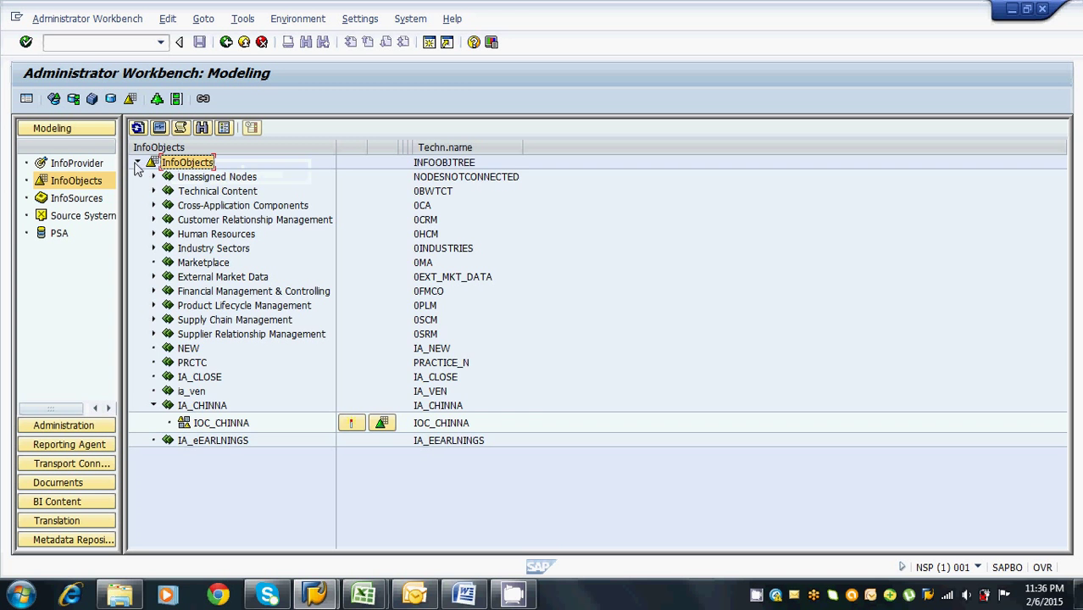
click(139, 163)
click(140, 163)
Create an InfoArea named ELEARNING_IA under the InfoObjects root node, with ELEARNING_IA as its long description
right_click(183, 166)
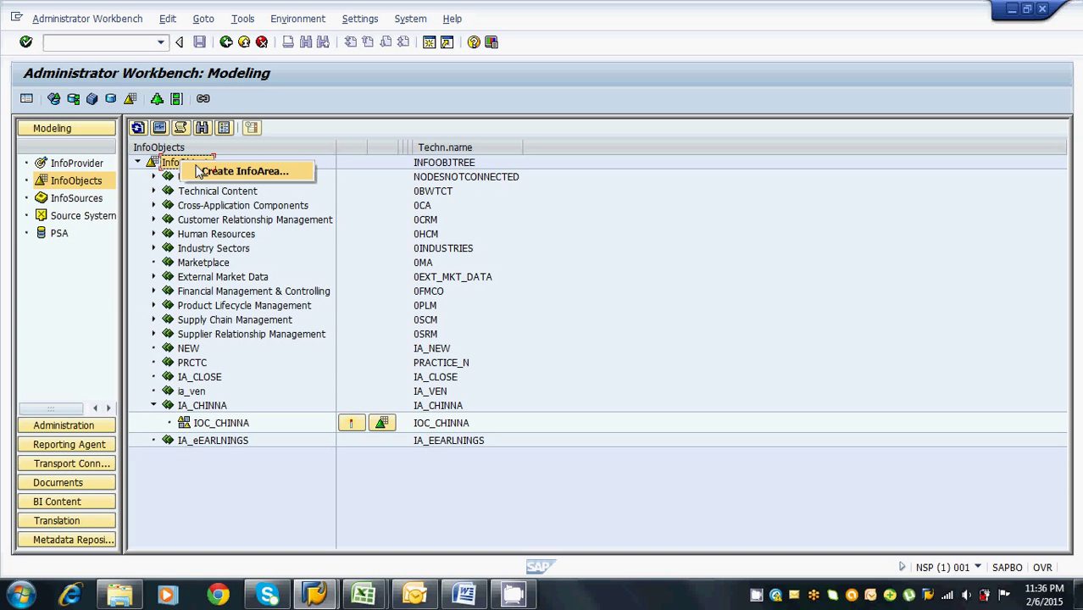
click(241, 171)
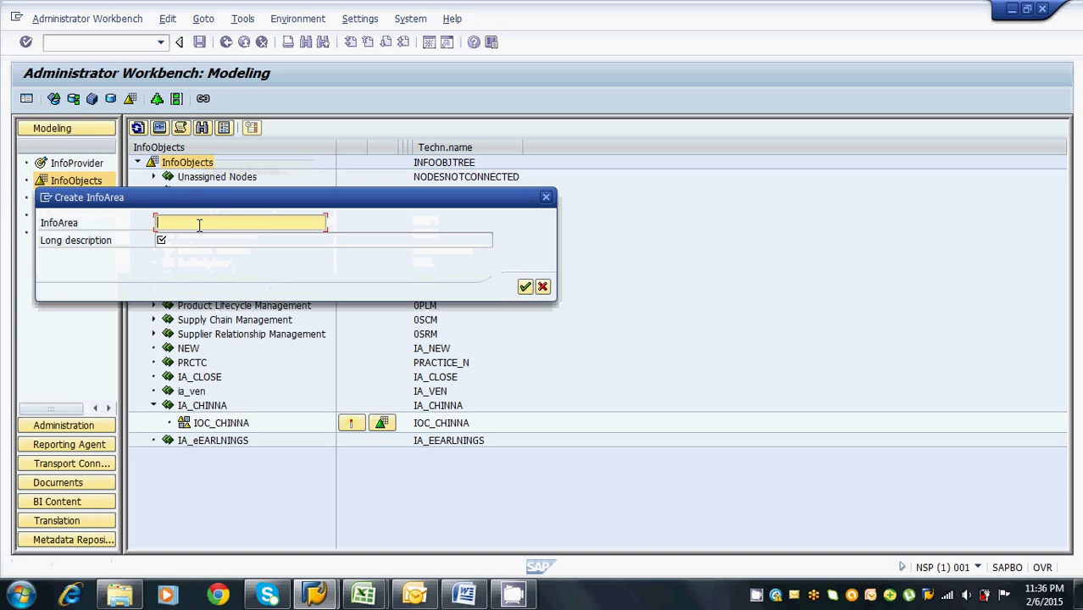
text(ELEARNING)
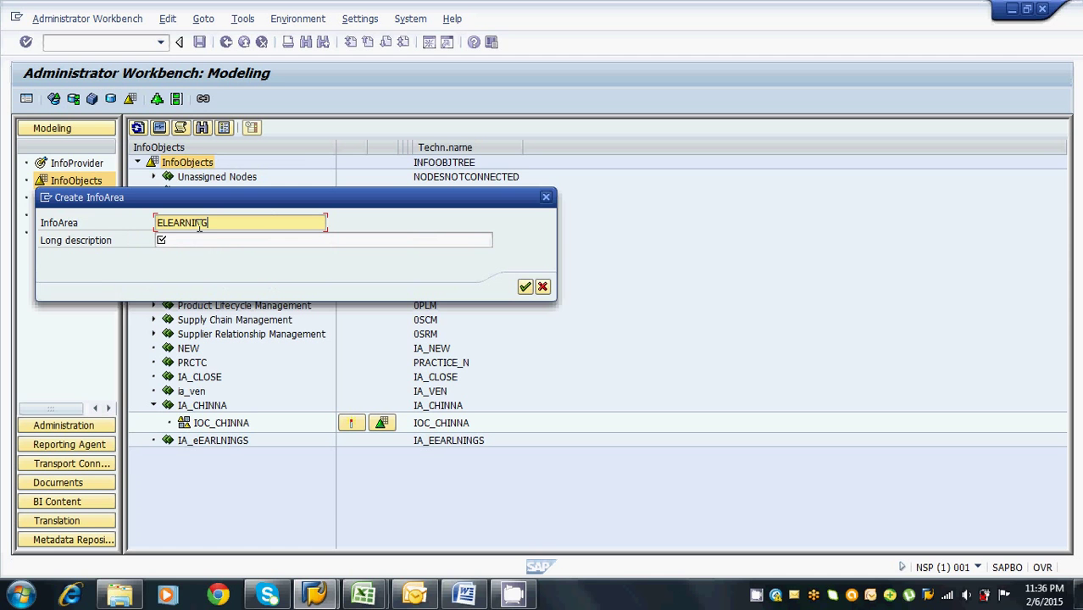
text(_IA)
drag(223, 221, 158, 222)
key(ctrl+c)
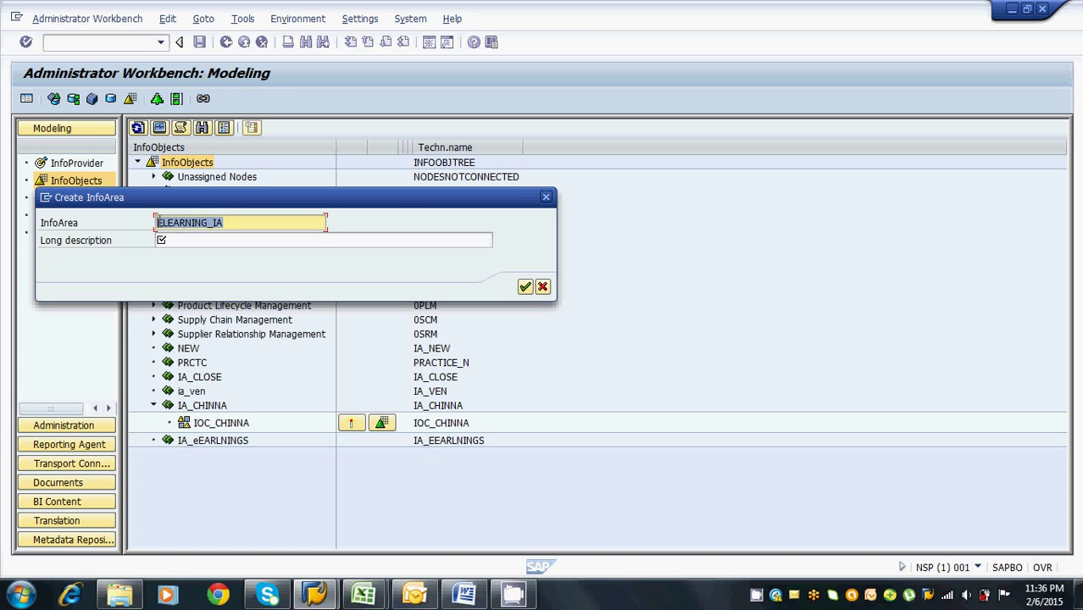
click(171, 239)
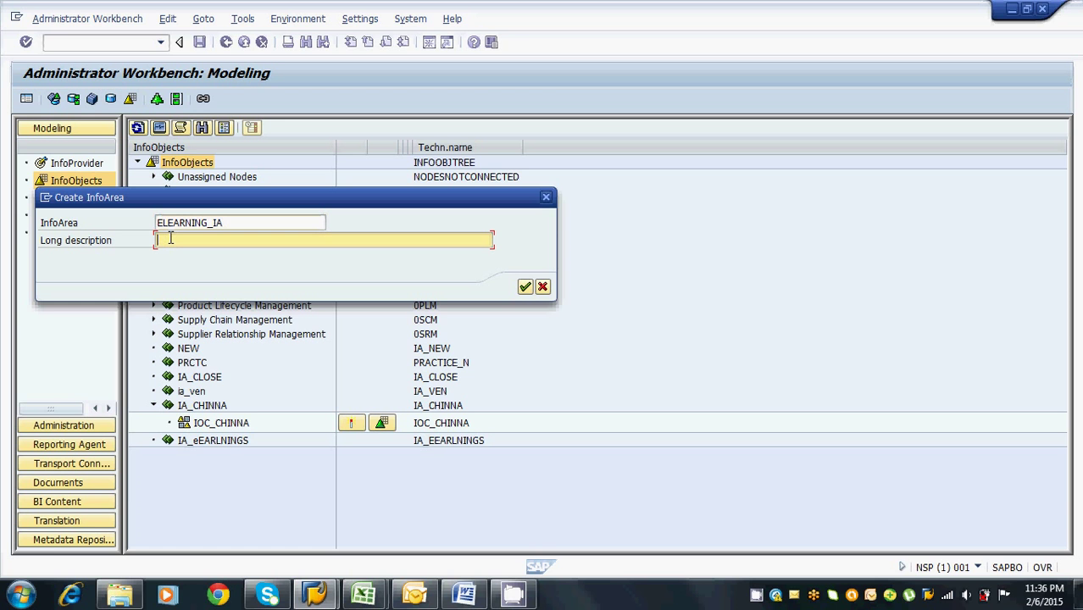
key(ctrl+v)
click(525, 287)
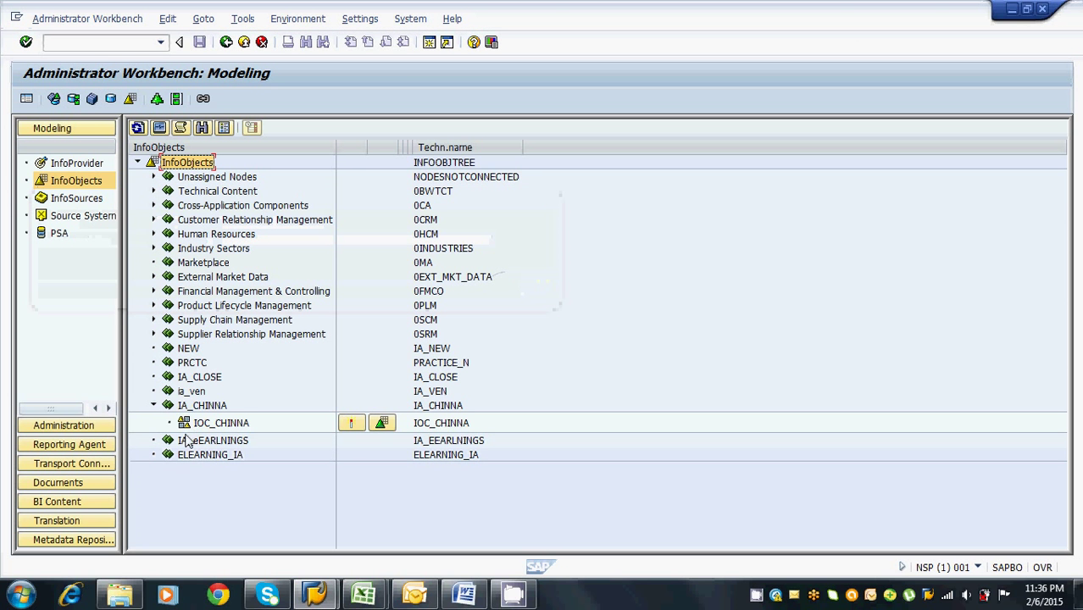
Collapse the IA_CHINNA node and display the available actions for the ELEARNING_IA InfoArea
click(153, 405)
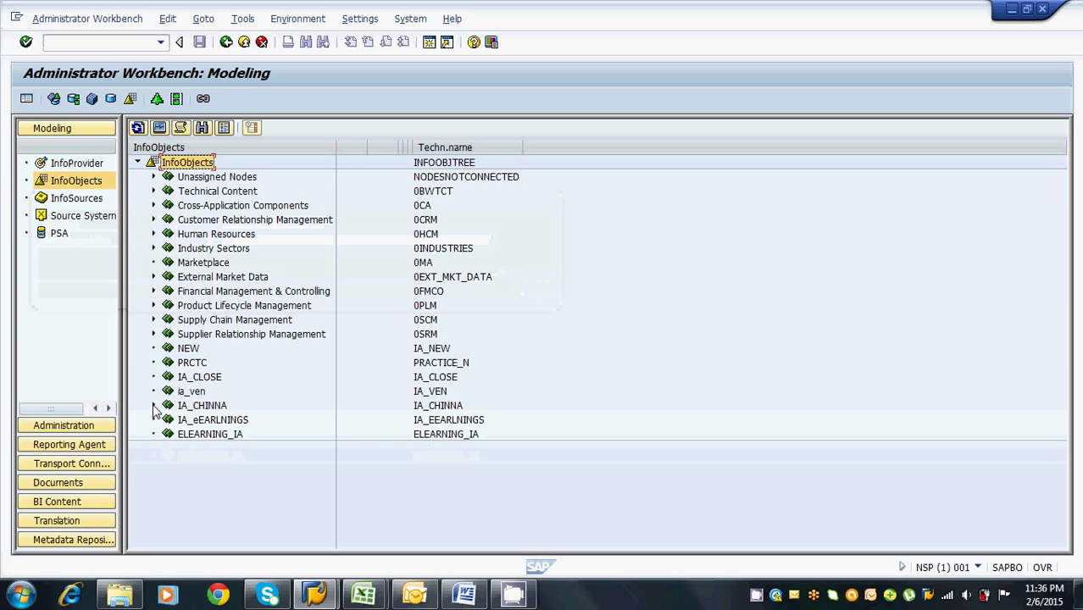
click(194, 436)
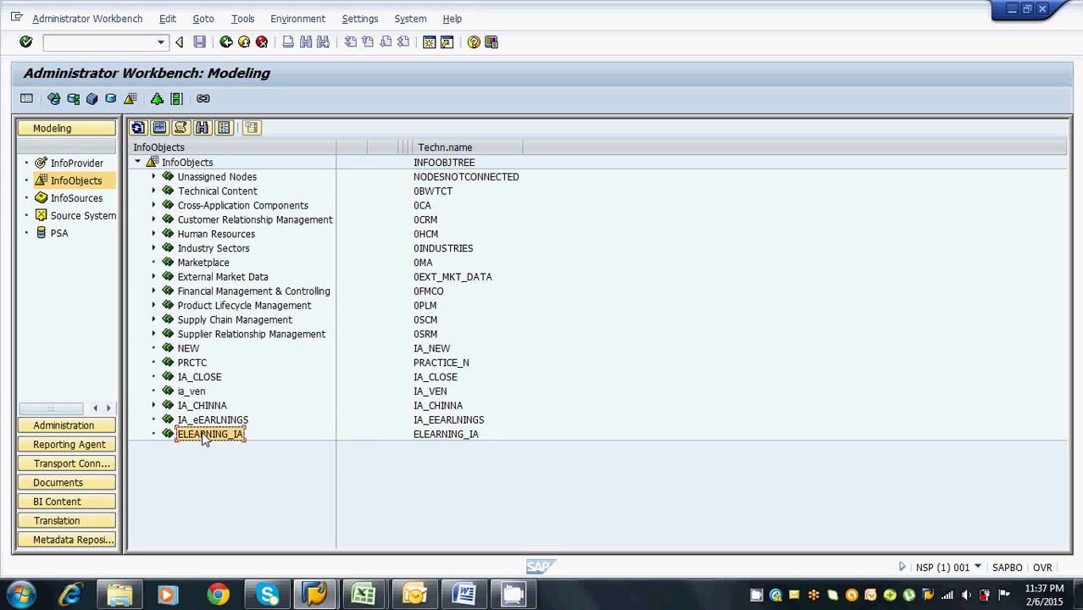
right_click(204, 439)
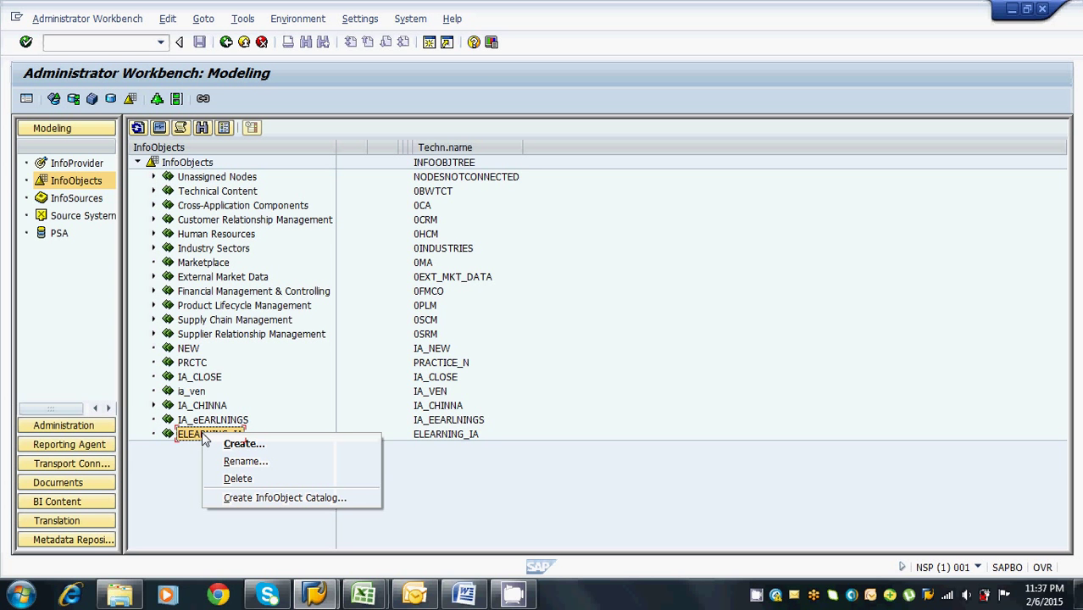
Switch to the Book1 workbook in Excel and review the IA cell in the data flow diagram
click(363, 594)
click(454, 519)
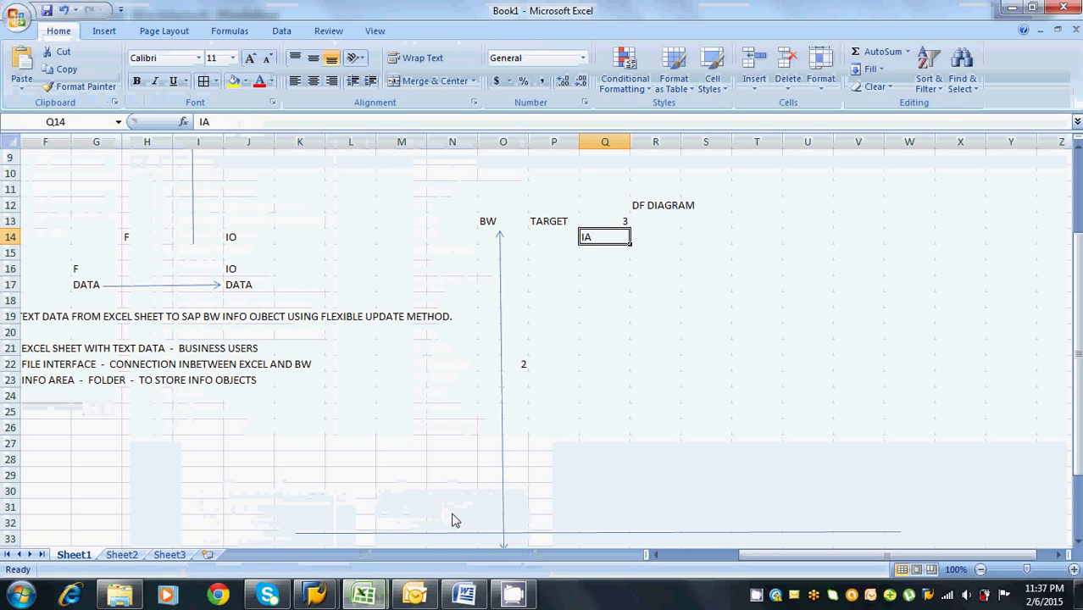
drag(716, 555, 678, 559)
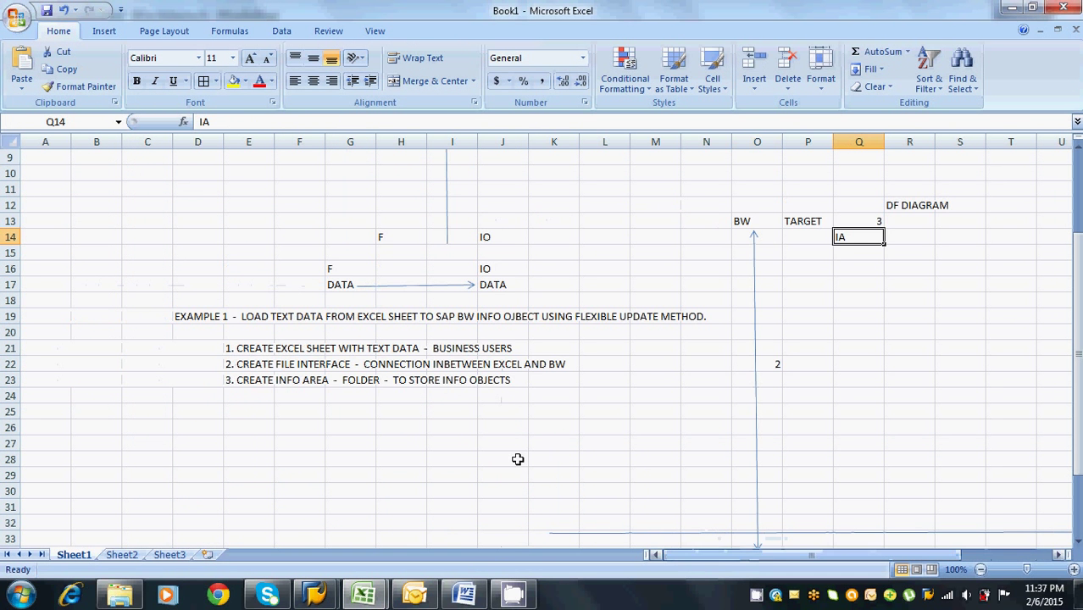
click(855, 250)
click(851, 231)
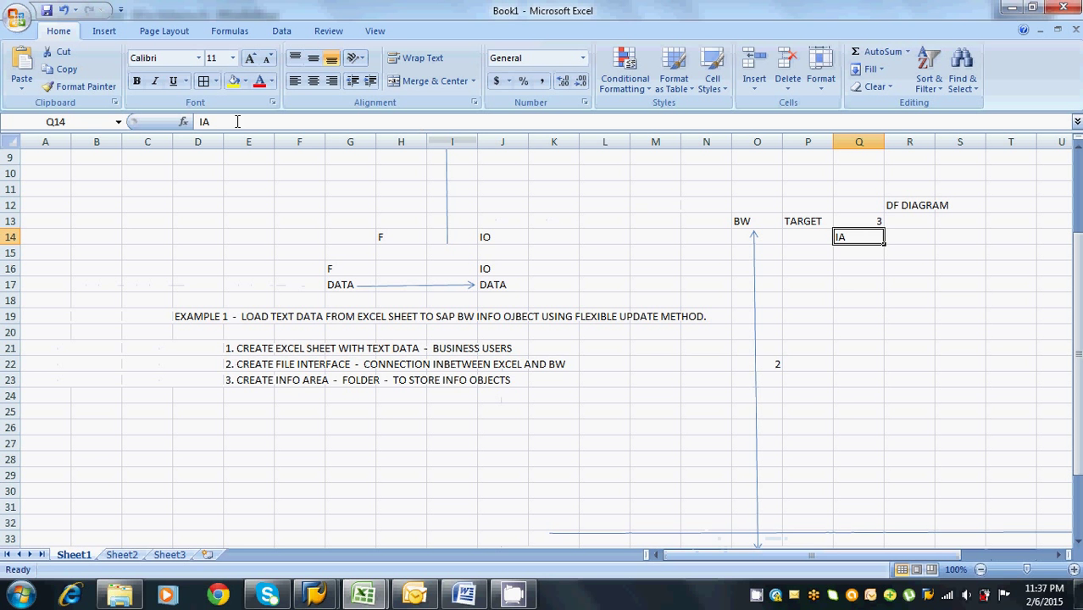
click(857, 273)
click(853, 237)
Add the fourth procedure line "4. CREATE INFO OJECT CATALOG" in cell E24
click(249, 394)
text(4.)
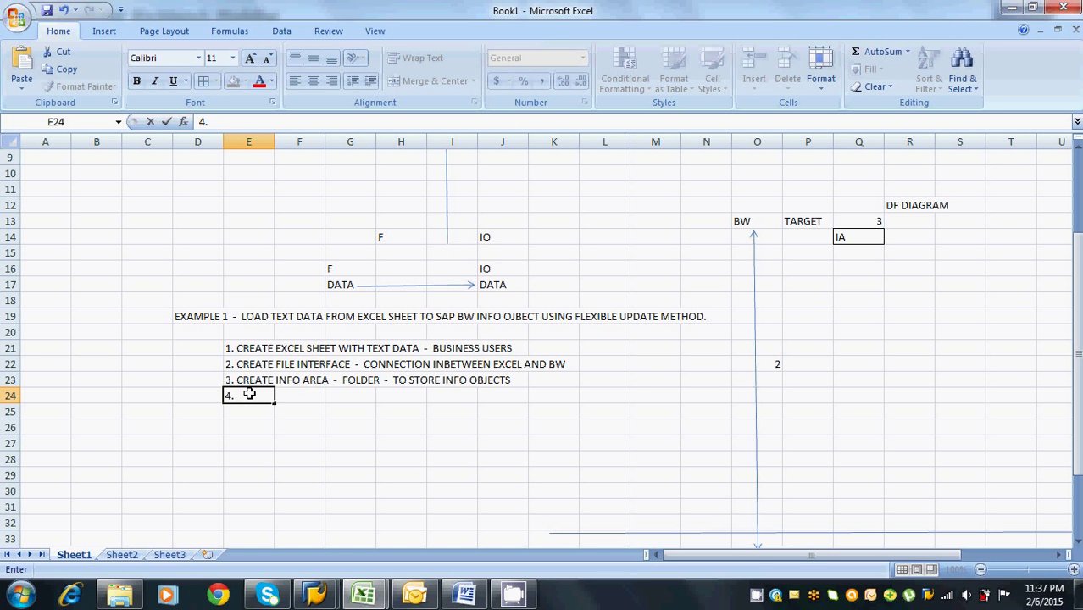
text(CREATE)
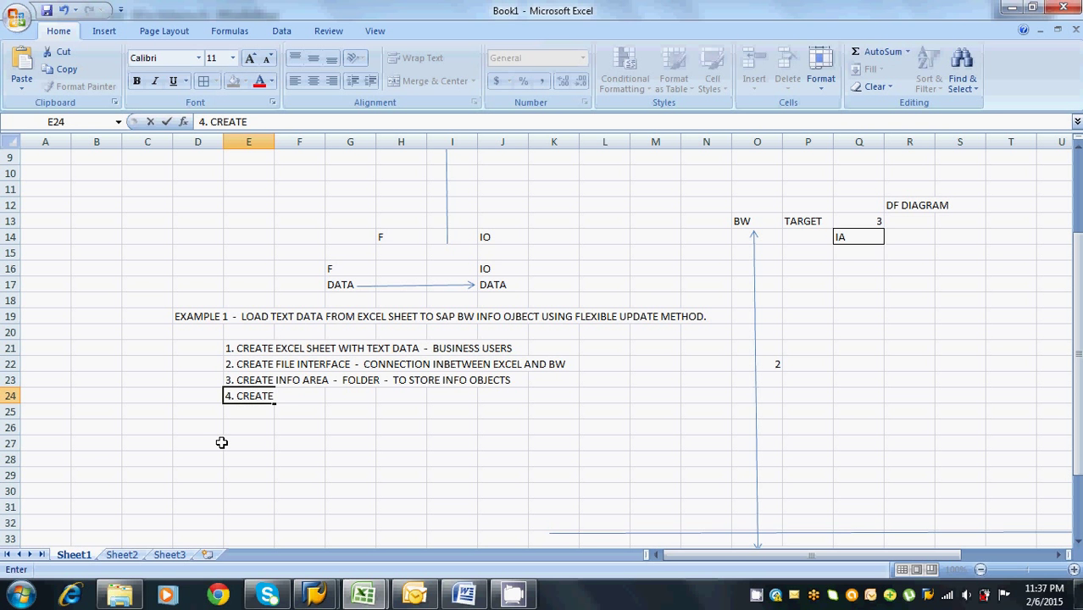
text( INFO OJECT)
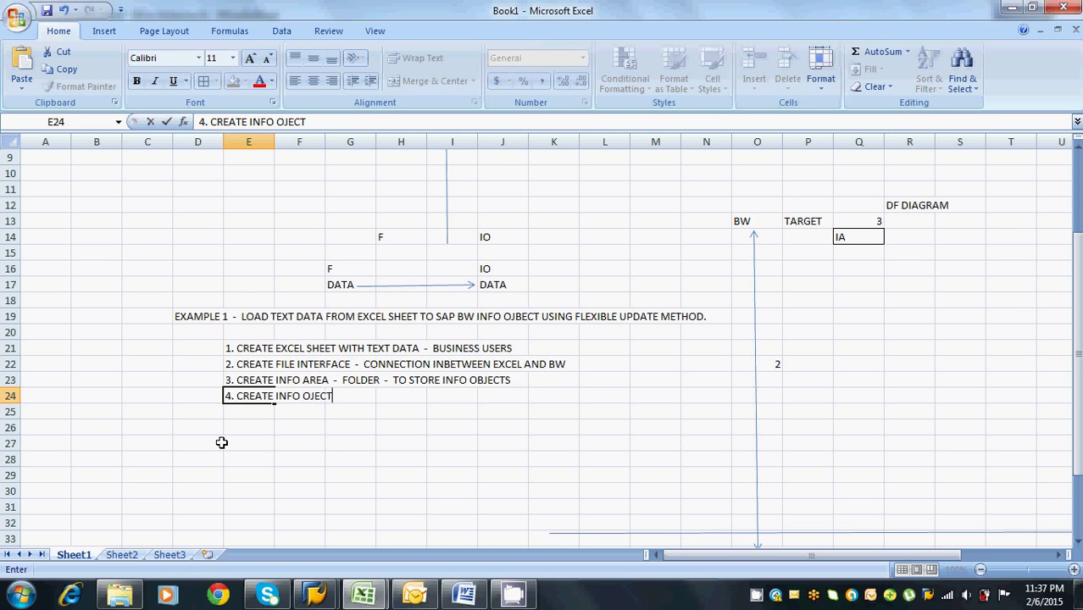
text( CATALOG)
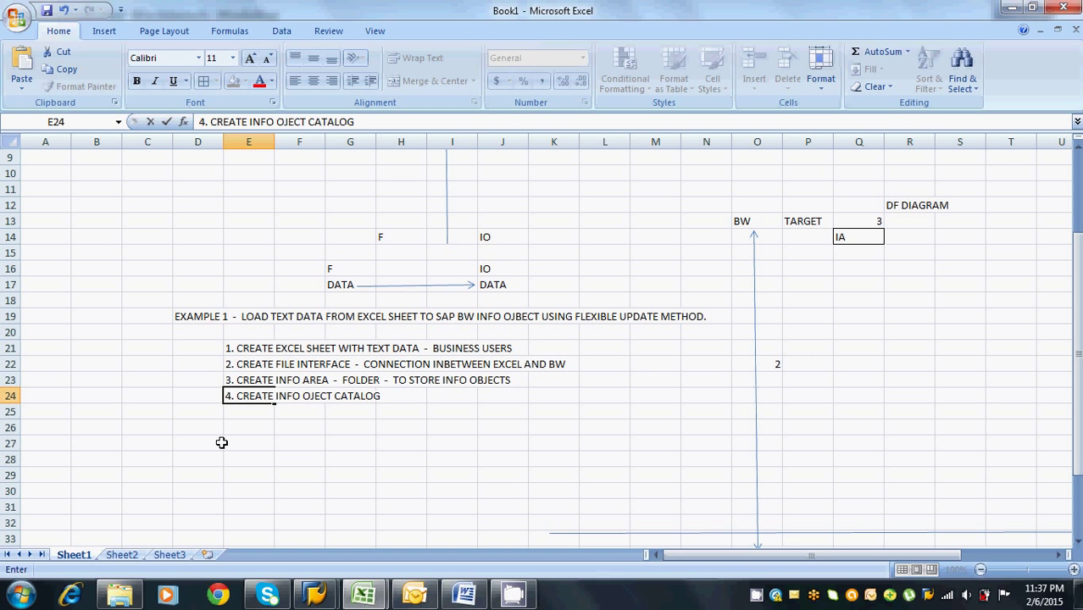
Enter SONGS in cell C10 and draw a horizontal arrow along row 11 from column C to column E
click(145, 175)
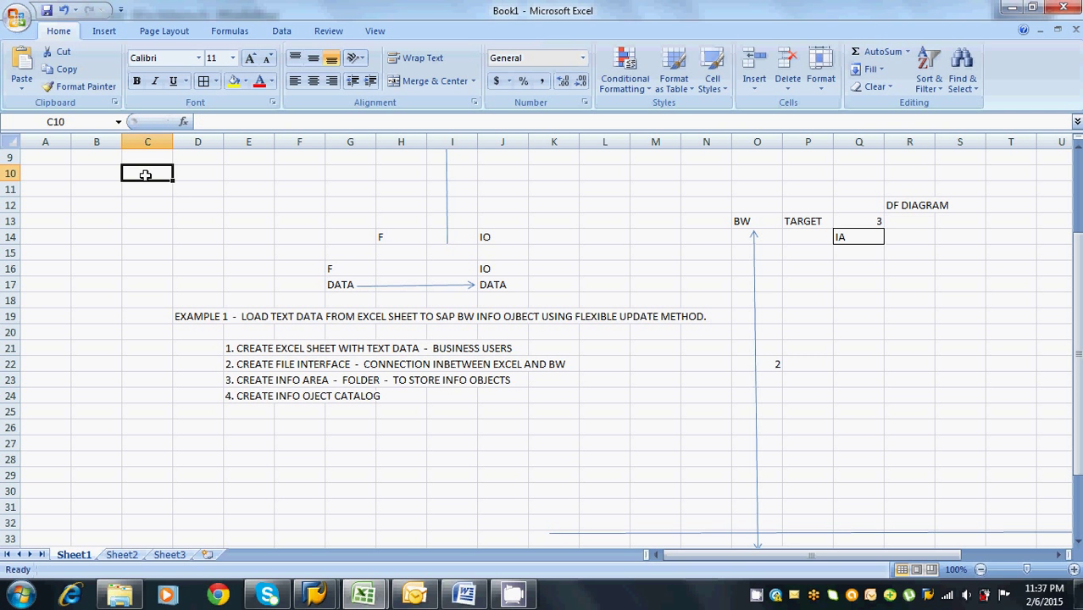
text(SONGS)
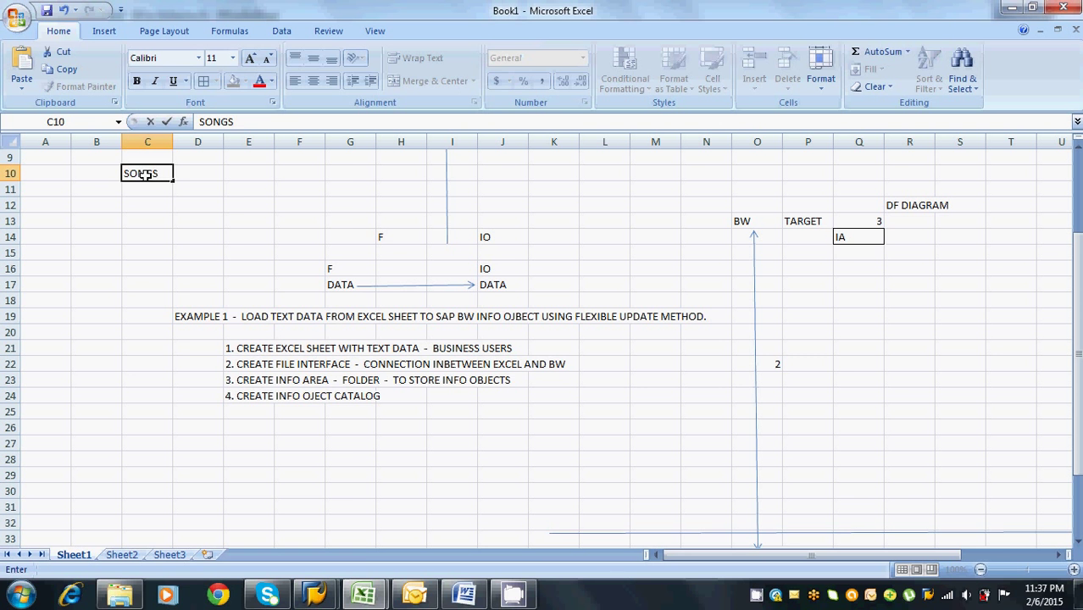
click(104, 32)
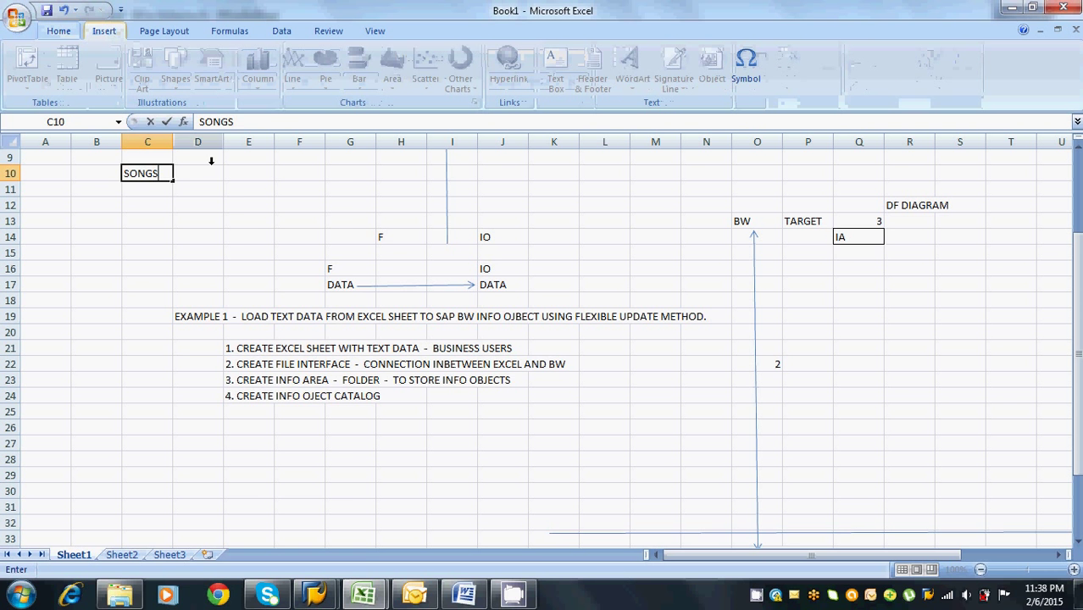
drag(204, 188, 207, 172)
click(175, 66)
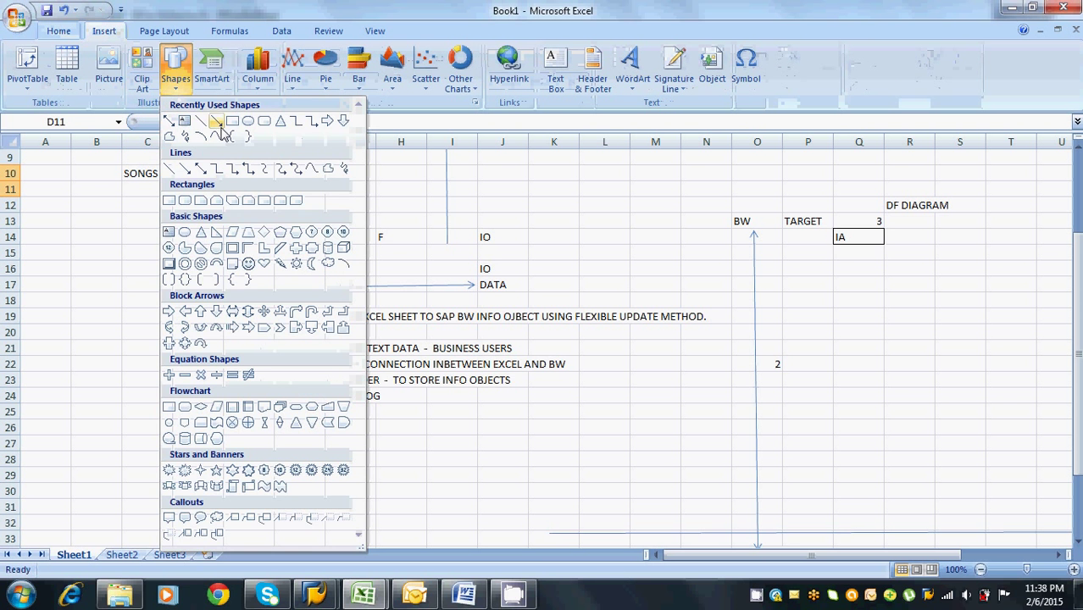
click(217, 122)
drag(155, 185, 258, 188)
Label the target of the songs arrow by entering PC in cell F10
click(289, 174)
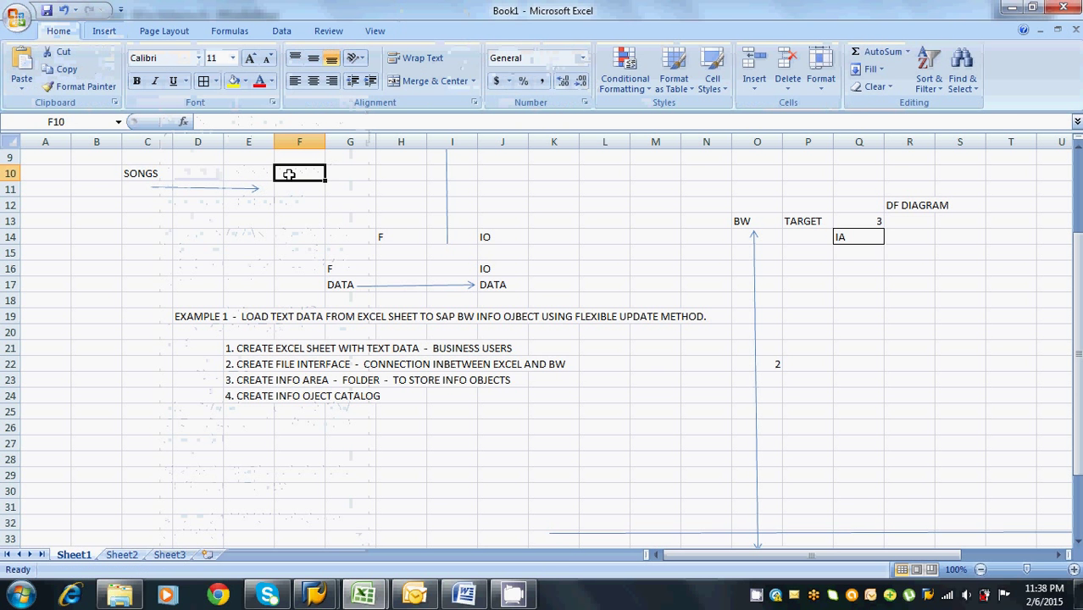
text(PC)
click(294, 188)
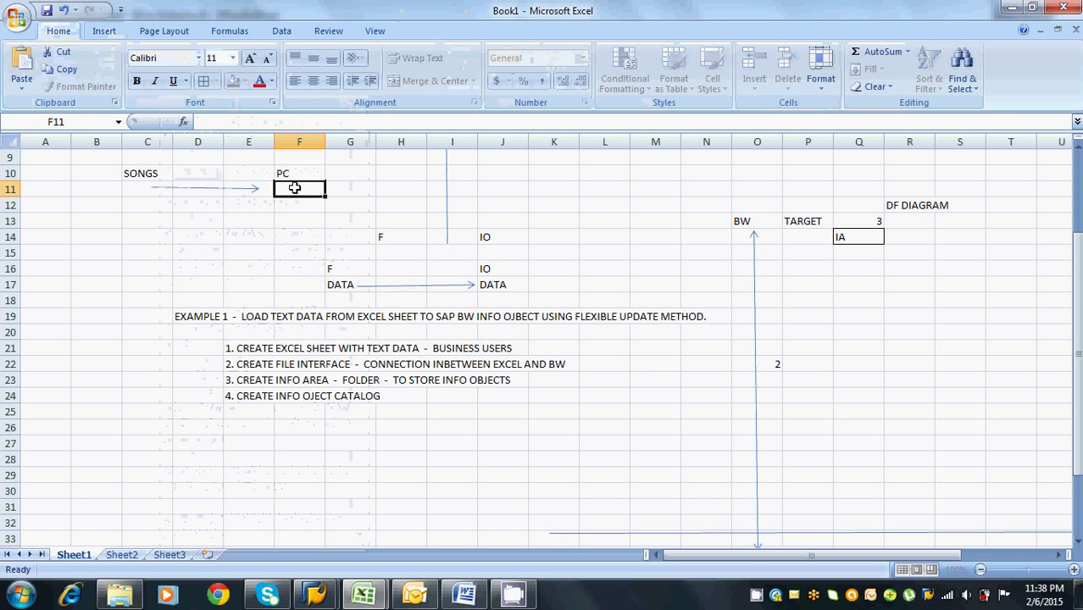
click(166, 173)
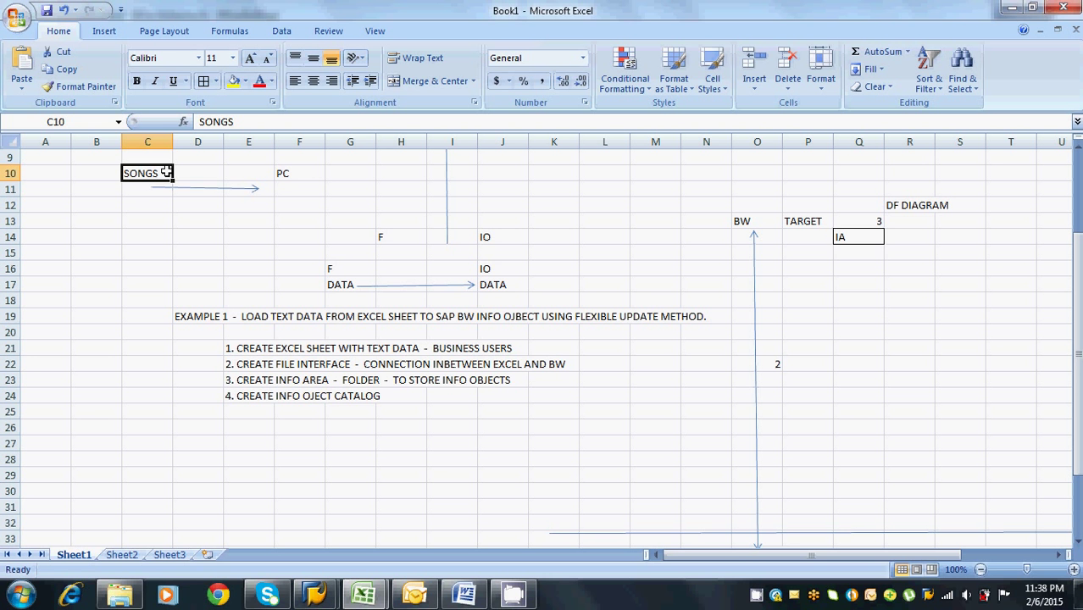
click(279, 169)
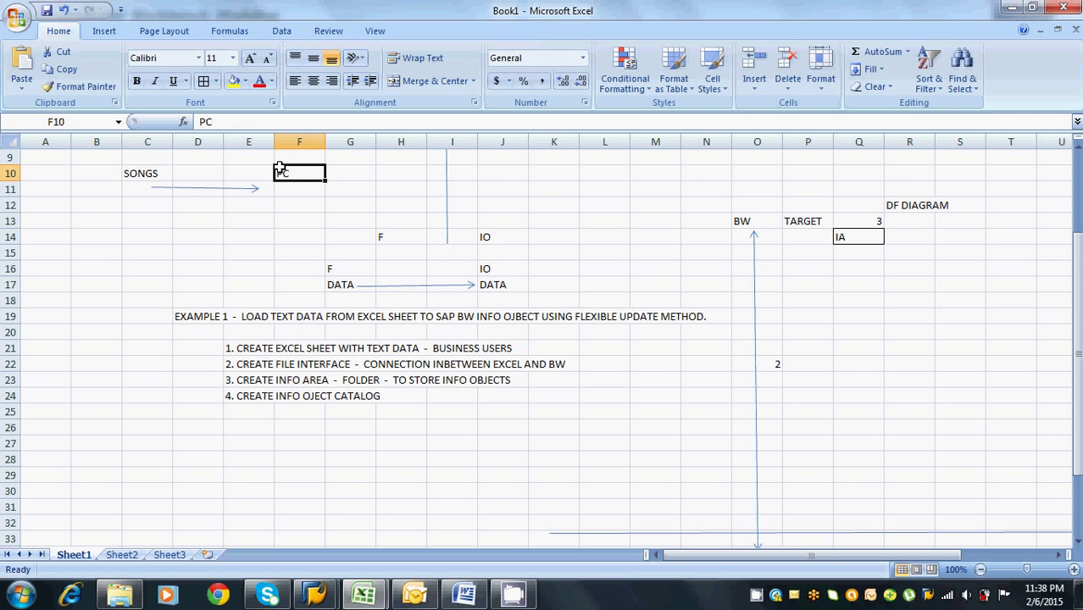
Enter SONGS in cell G11 below PC and IA beside it in H11
click(335, 188)
text(SONGS)
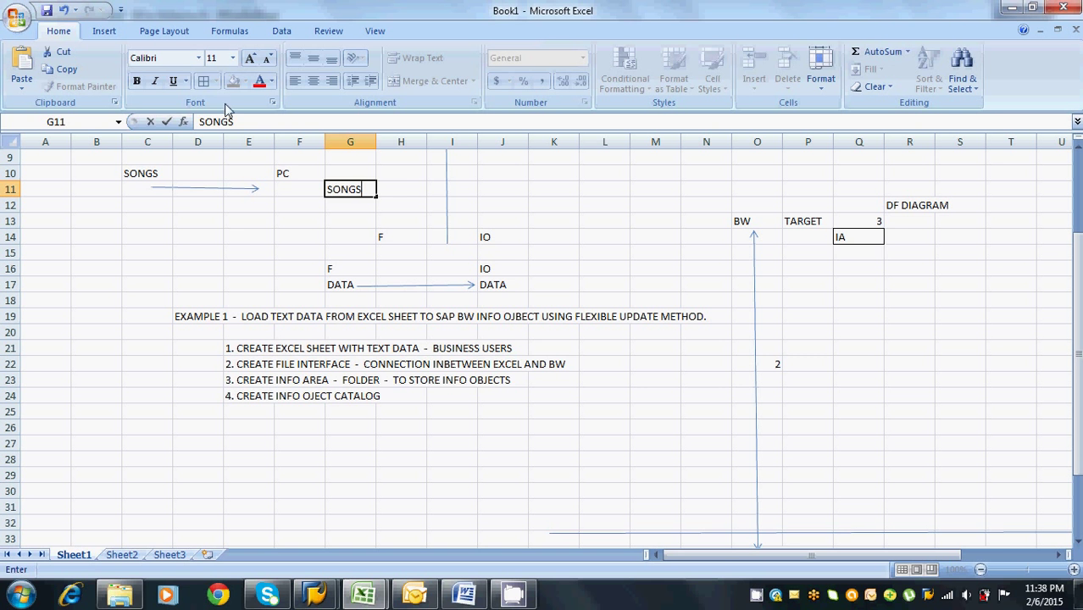
click(403, 189)
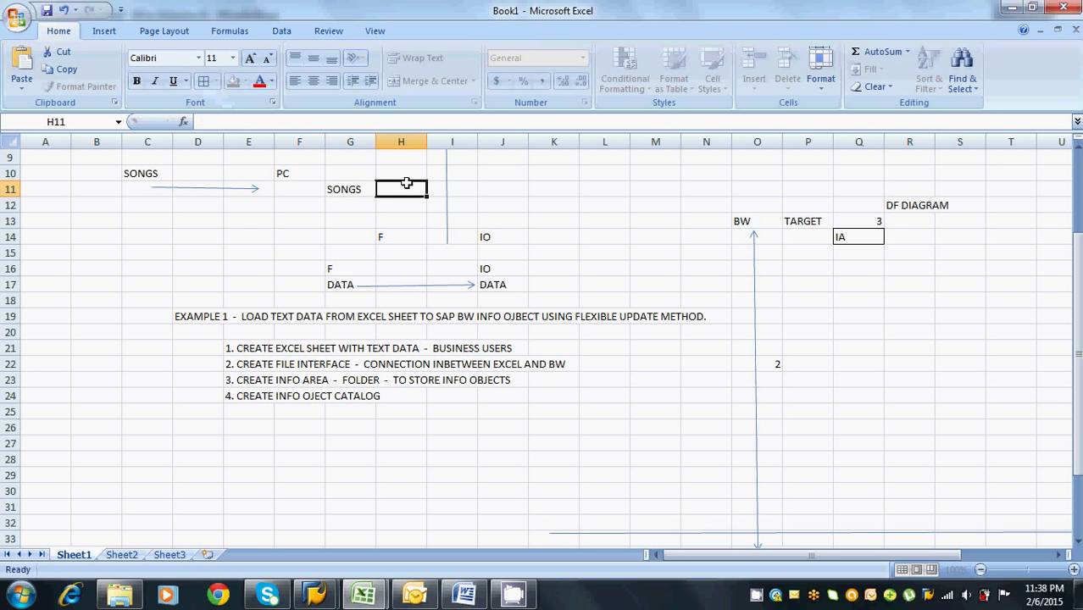
text(IA)
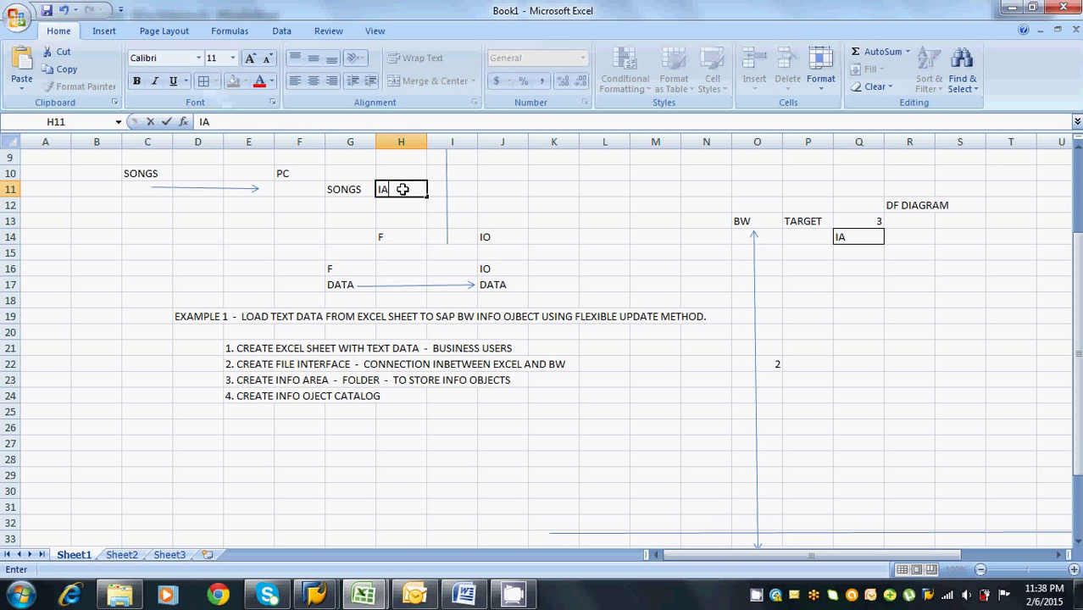
click(153, 175)
List the song types under the source SONGS label by entering HINDI in B11 and TEL in B12
click(107, 186)
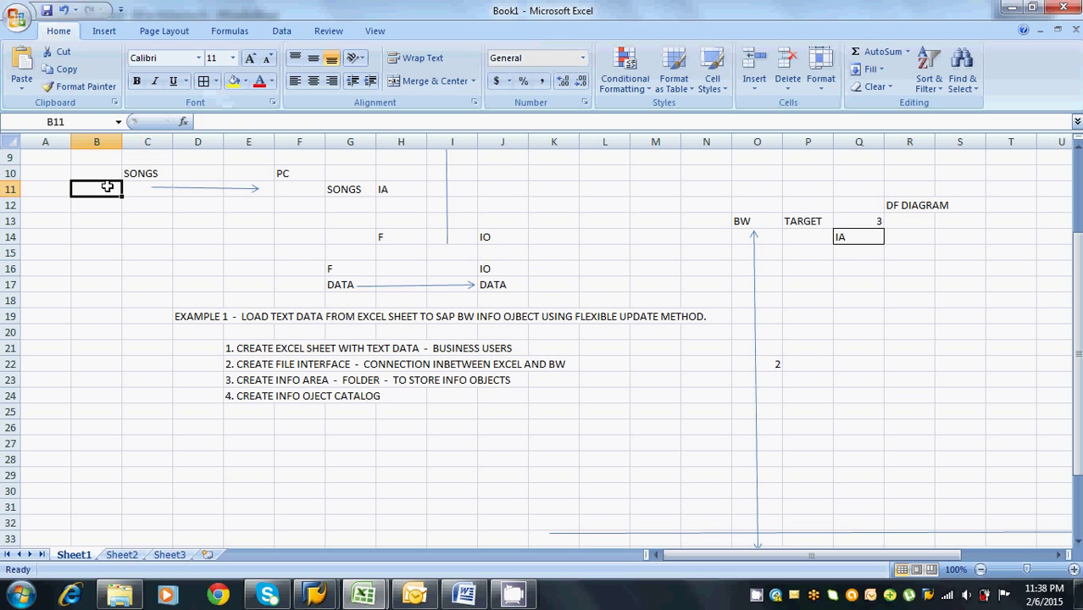
text(HINDI)
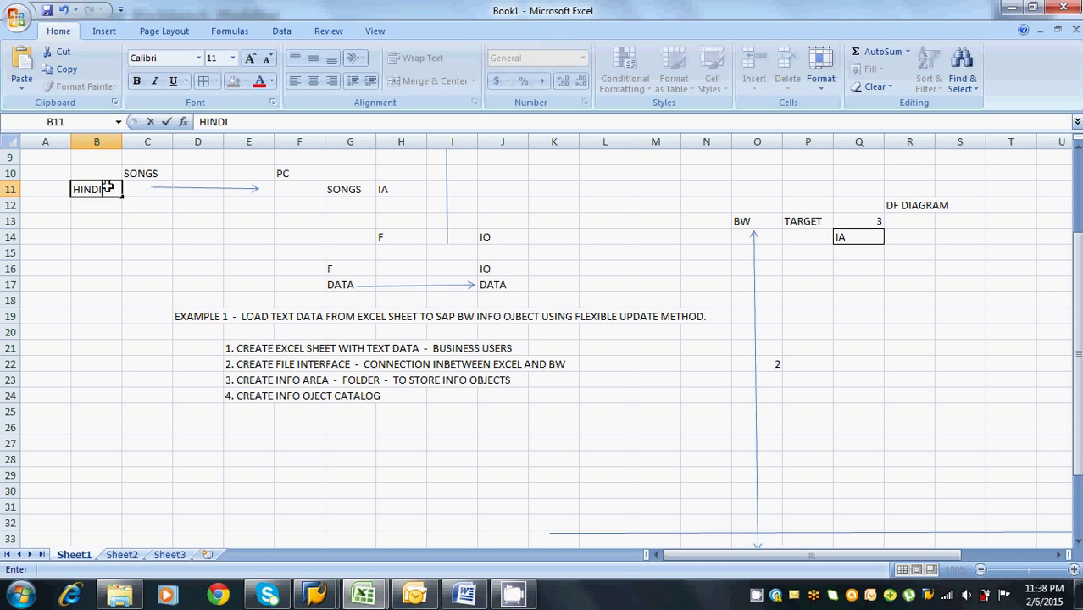
click(102, 205)
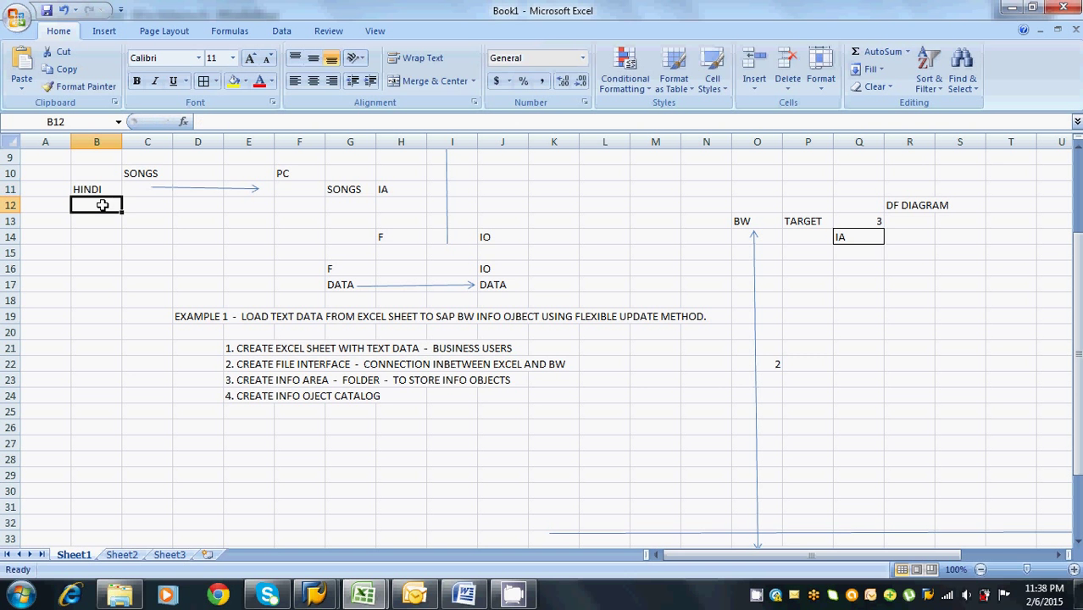
text(TEL)
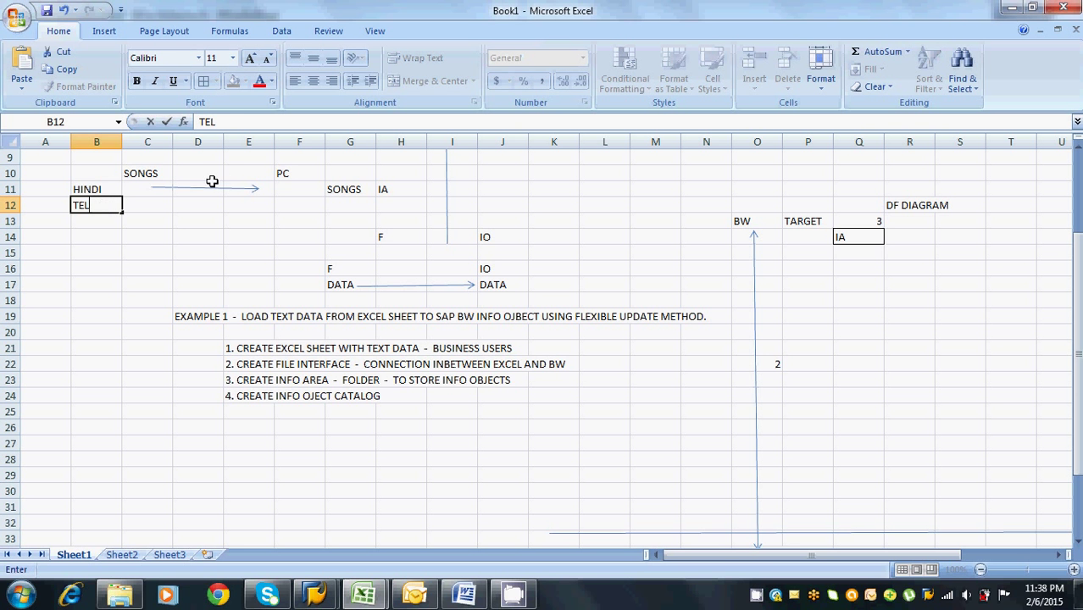
Put a border around the SONGS cell G11 and enter HINDI in cell F12
click(356, 188)
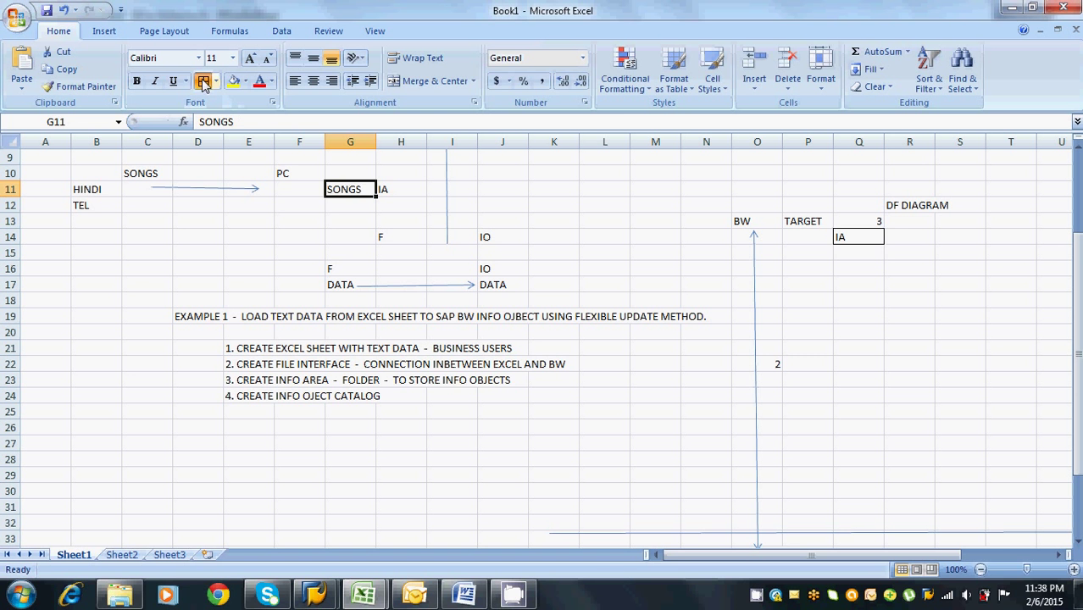
click(314, 205)
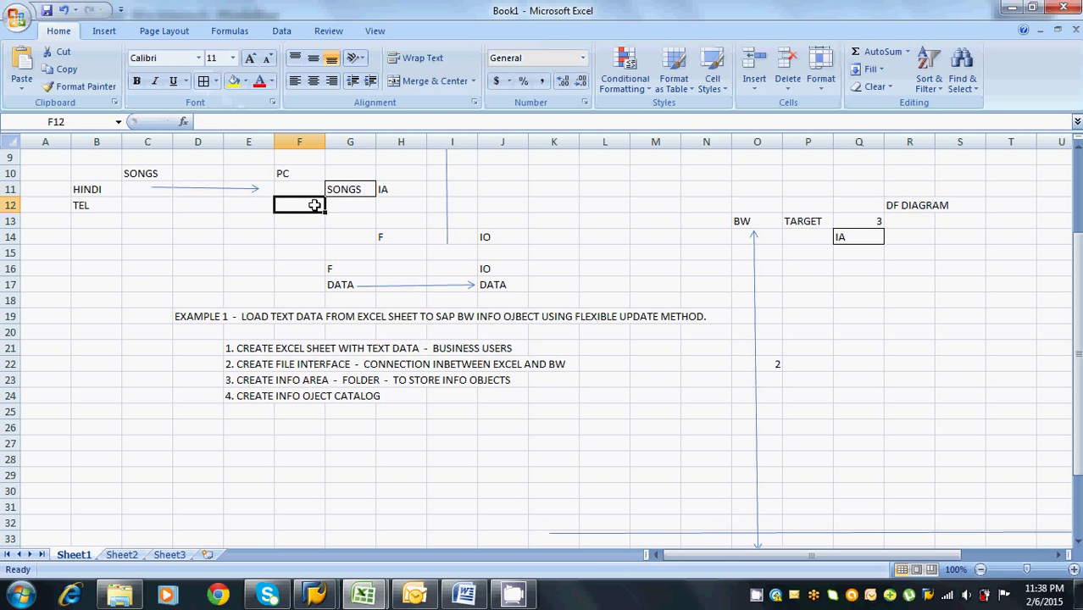
text(HIDI)
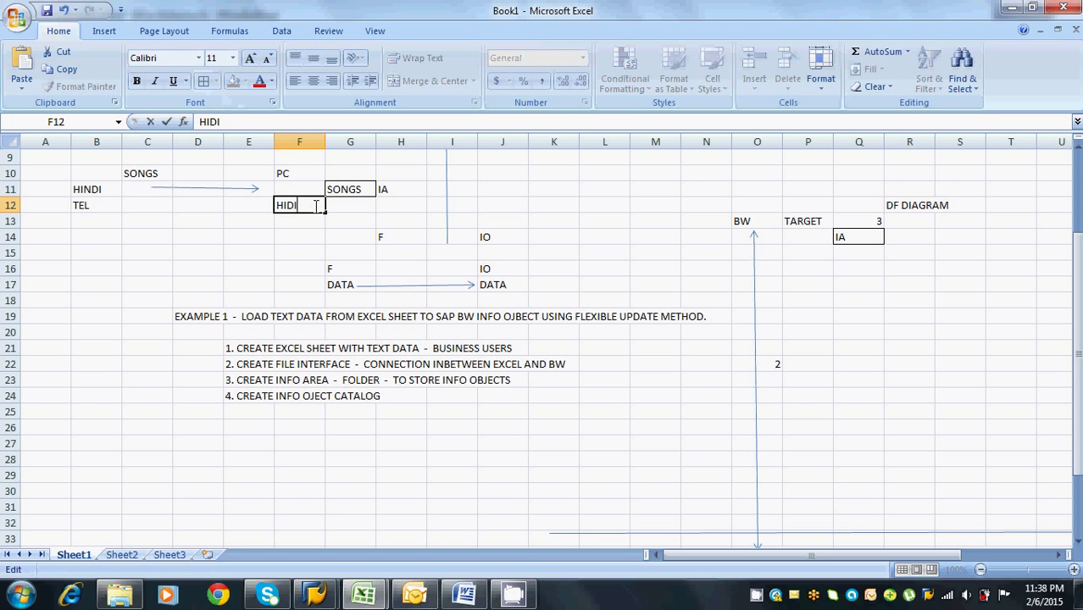
text(NDI)
click(384, 206)
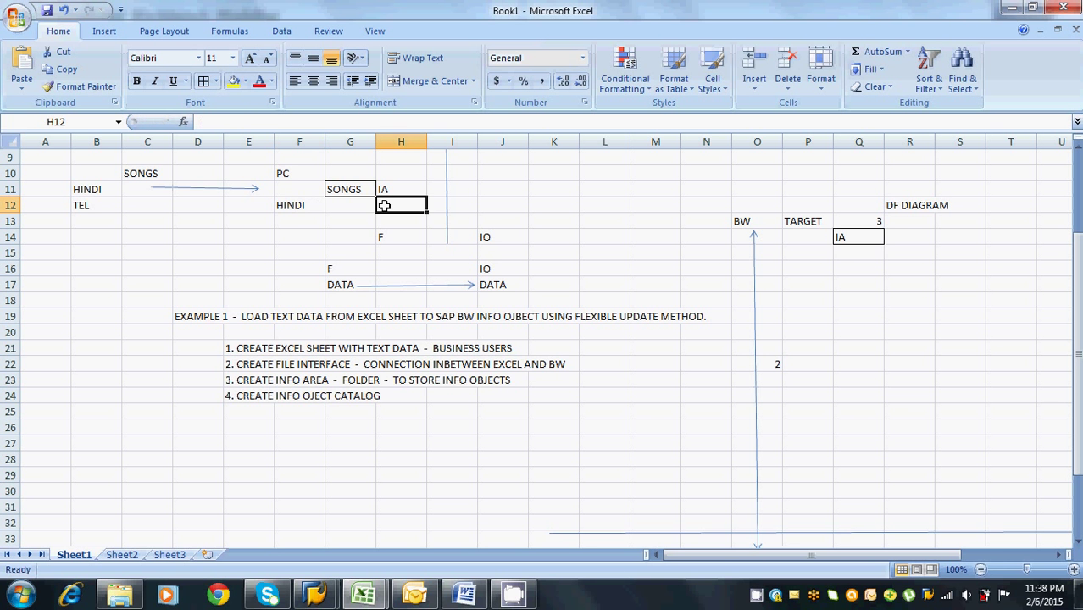
Enter TELUGU in cell H12 and put borders around the HINDI cell F12 and cell H12
text(TELU)
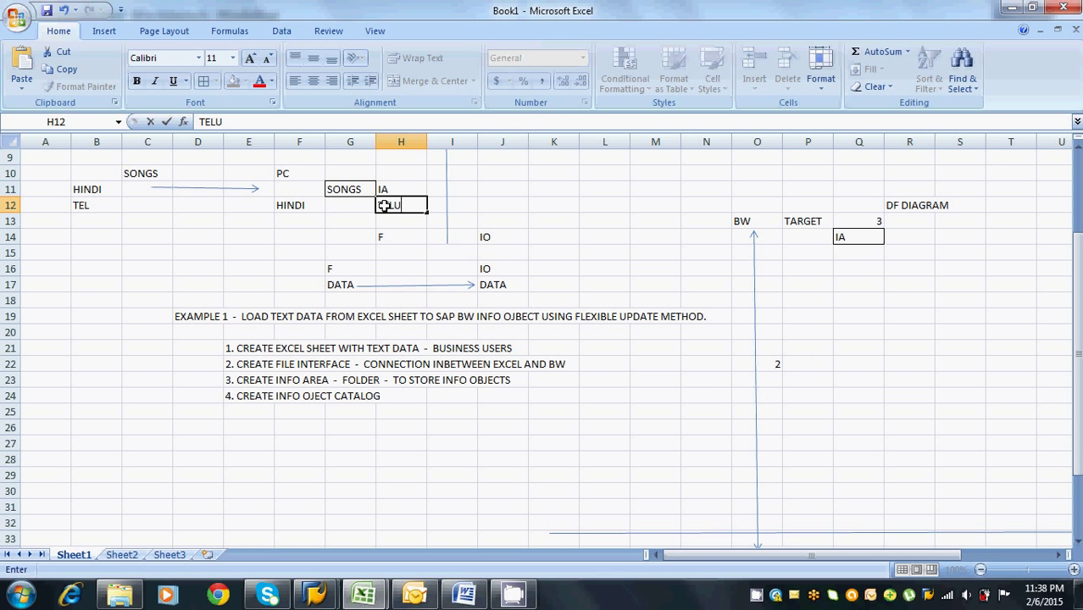
text(GU)
click(315, 207)
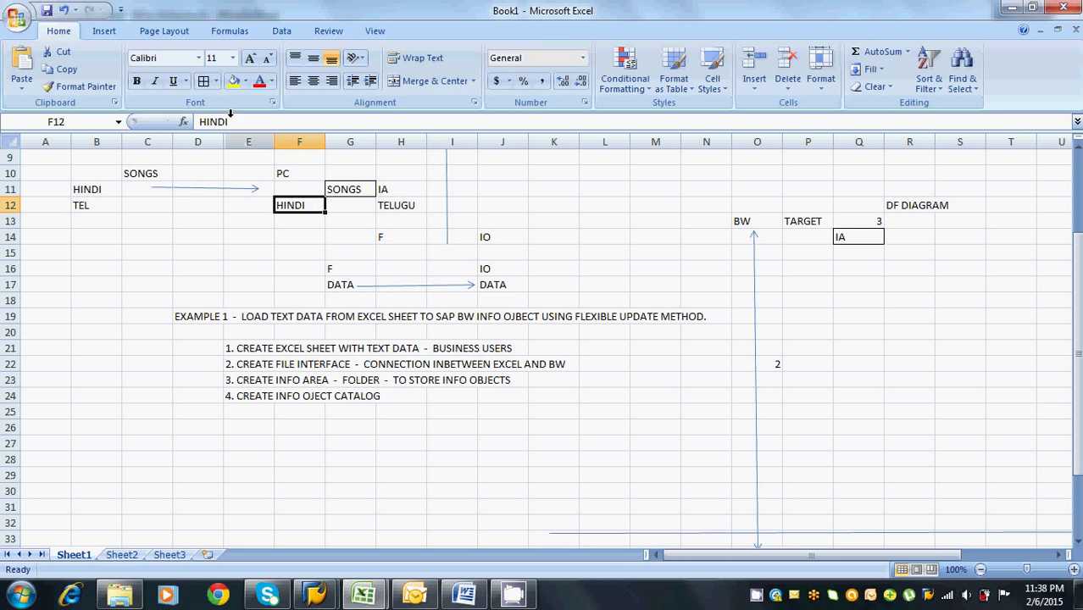
click(205, 84)
click(388, 206)
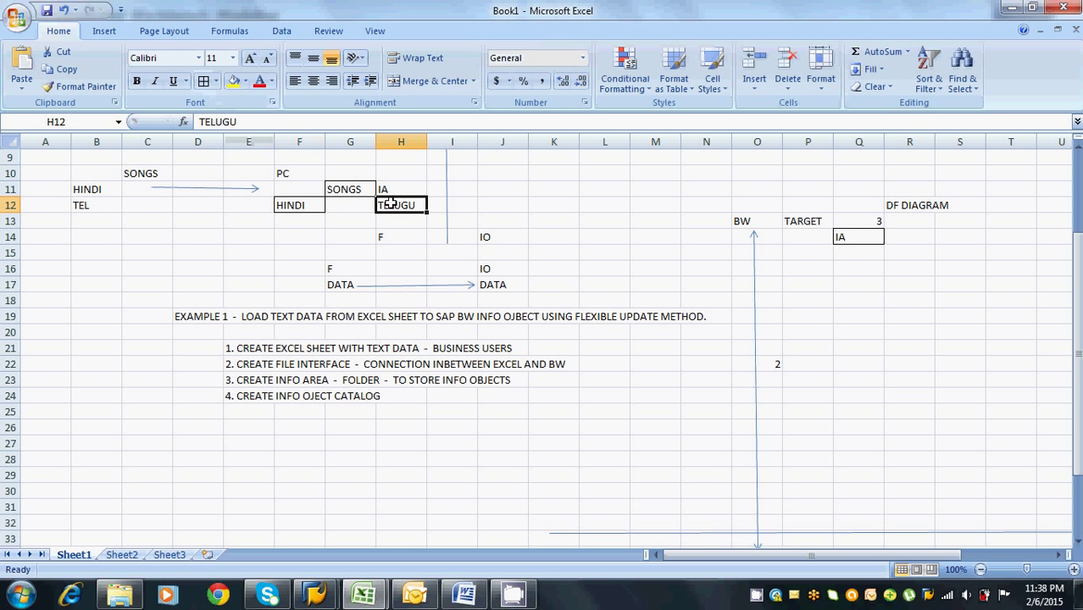
click(203, 82)
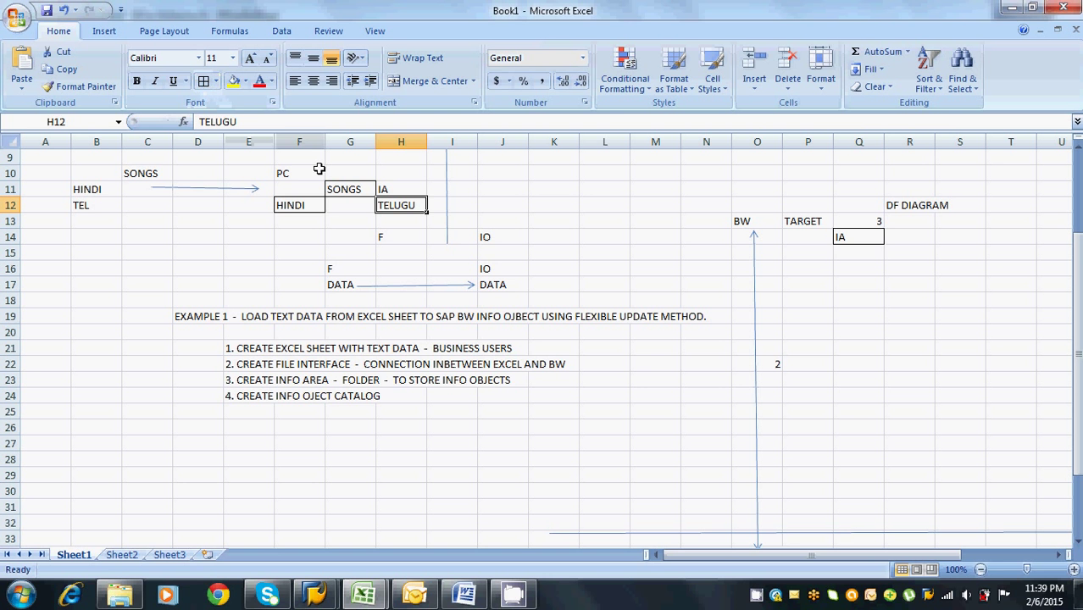
Replace the text in the bordered cell H12 beside HINDI with ENGLISH
click(307, 206)
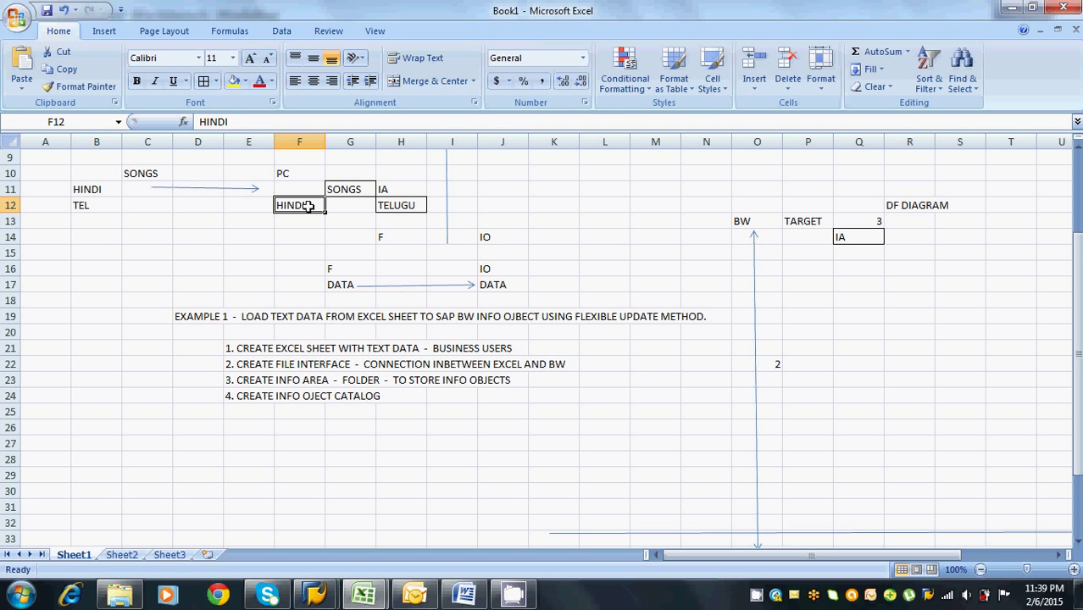
click(387, 205)
text(NLIM)
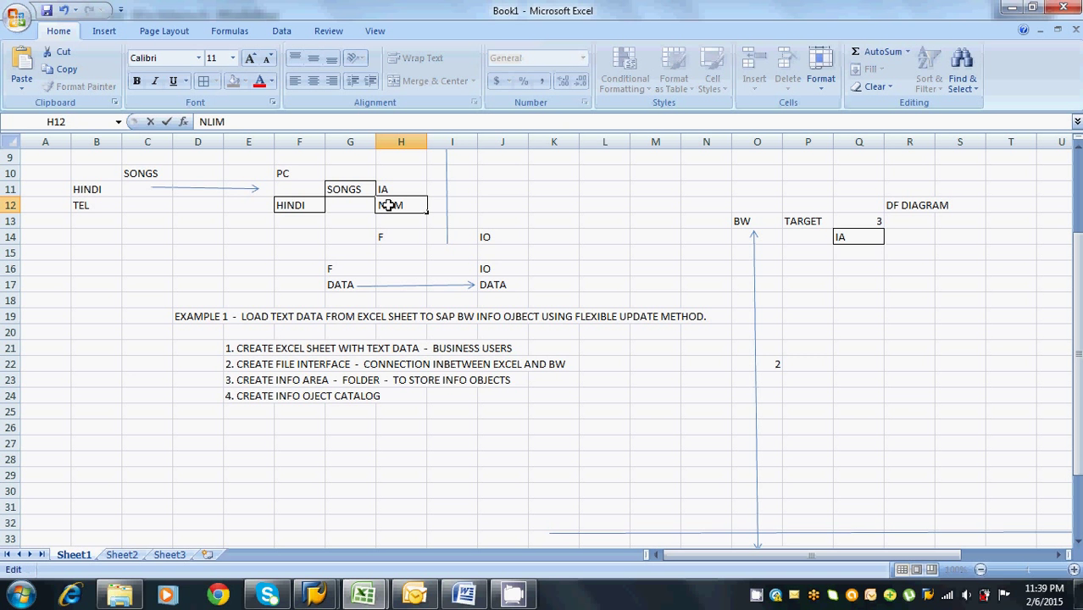
text(GH)
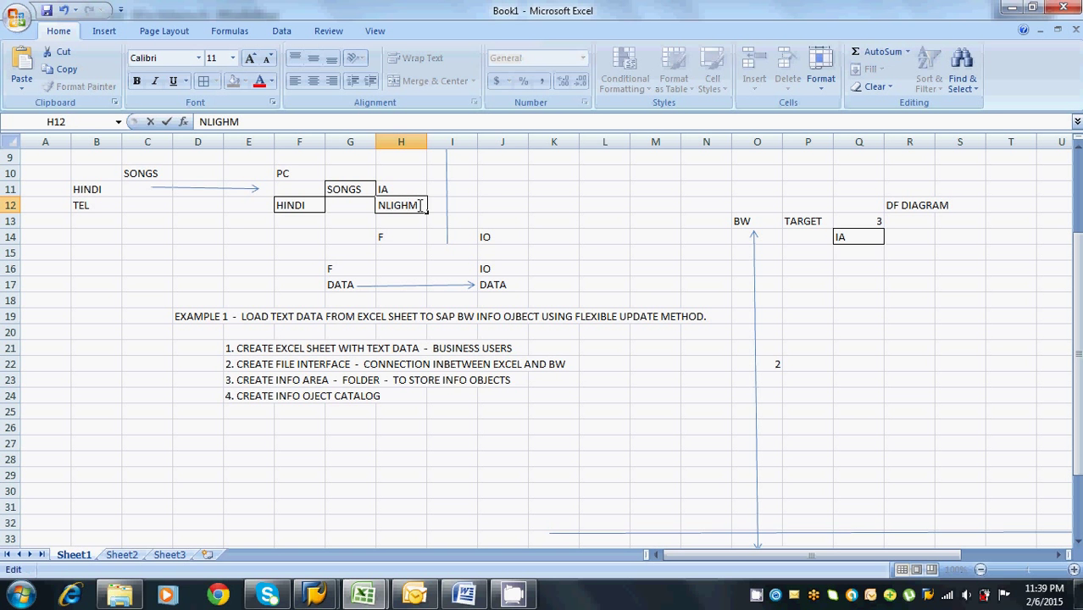
key(BackSpace)
key(BackSpace)
key(BackSpace)
key(BackSpace)
key(BackSpace)
key(BackSpace)
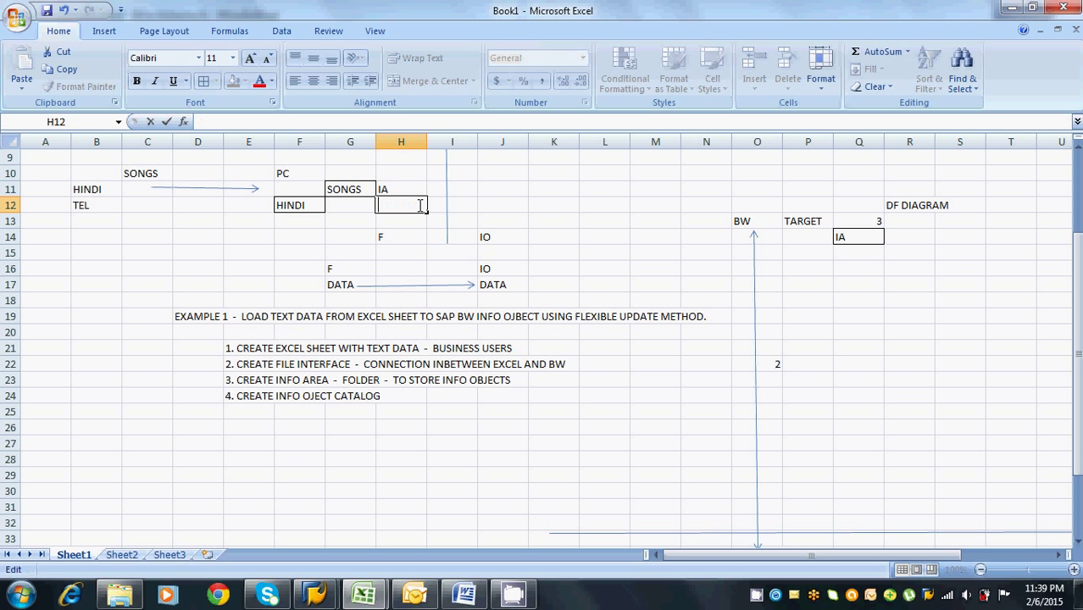
text(ENGLISH)
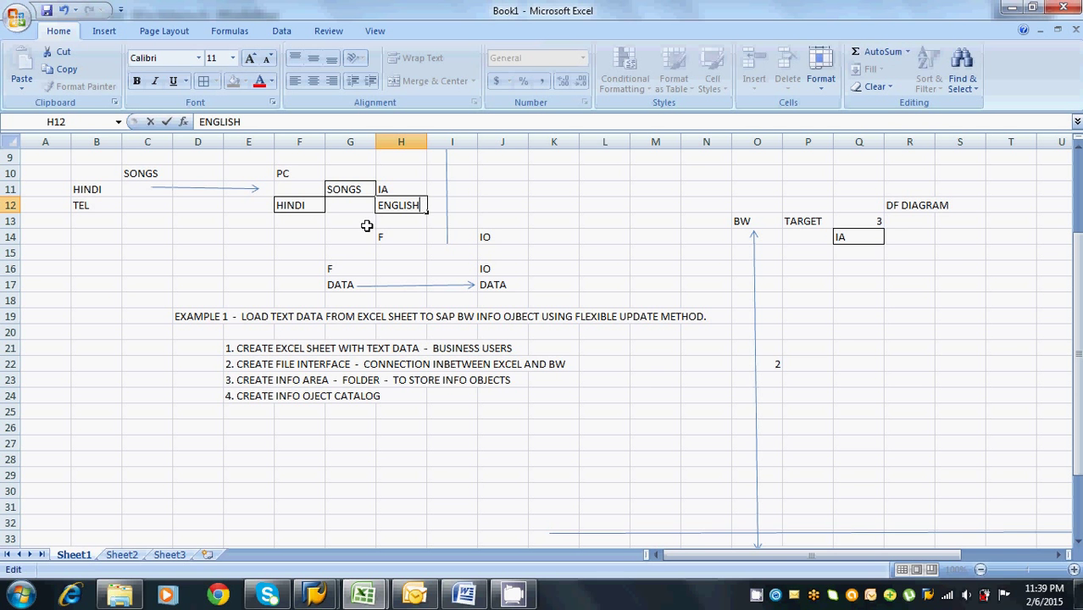
click(297, 221)
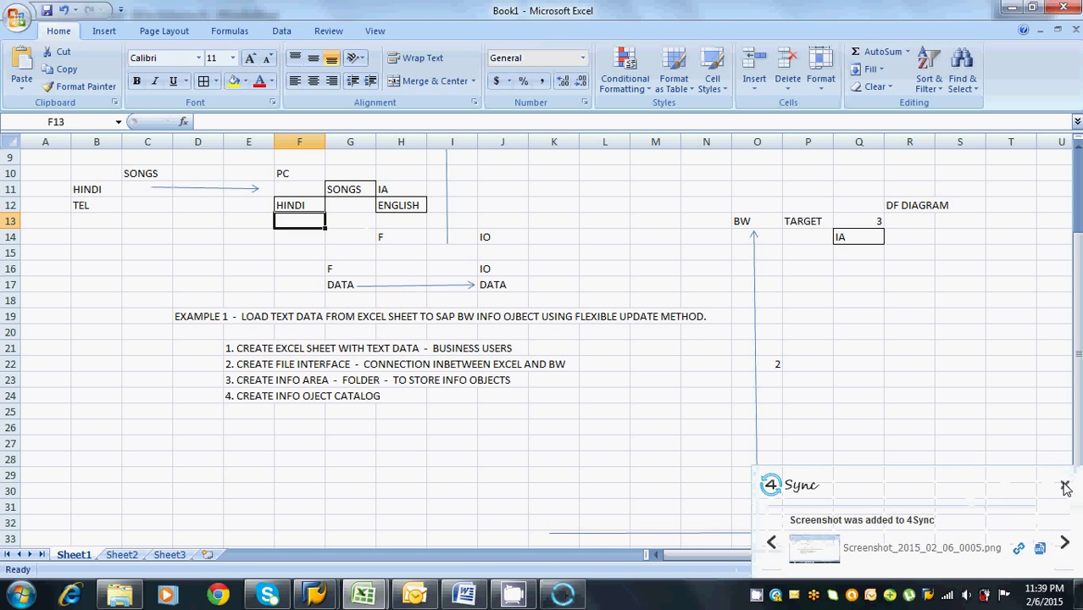
Dismiss the 4Sync notification and compare the source SONGS, HINDI and TEL cells with the SONGS, HINDI and ENGLISH cells under PC
click(1065, 487)
click(1064, 480)
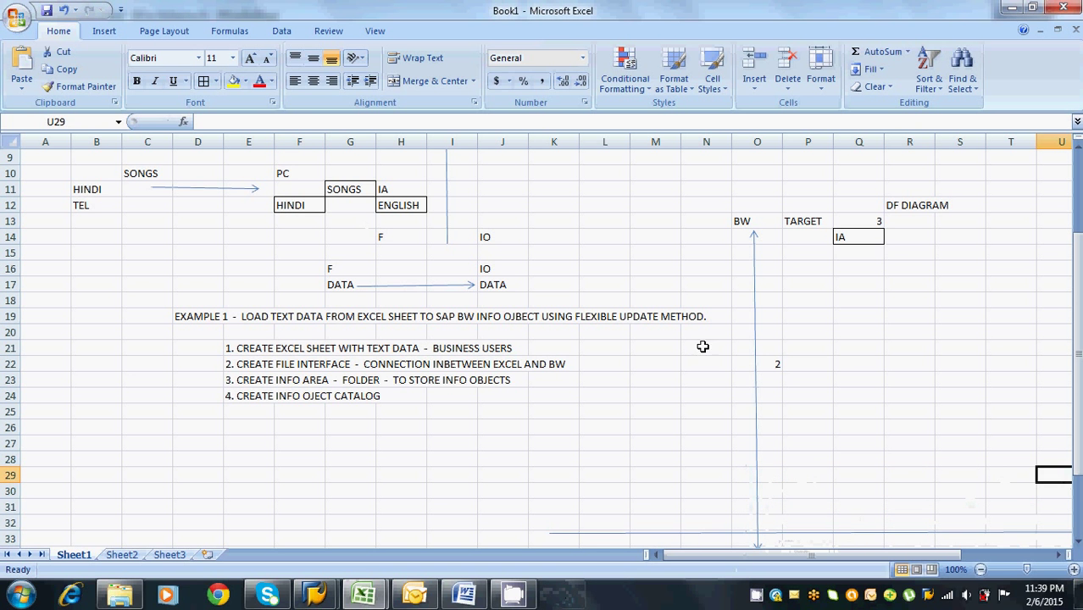
click(285, 221)
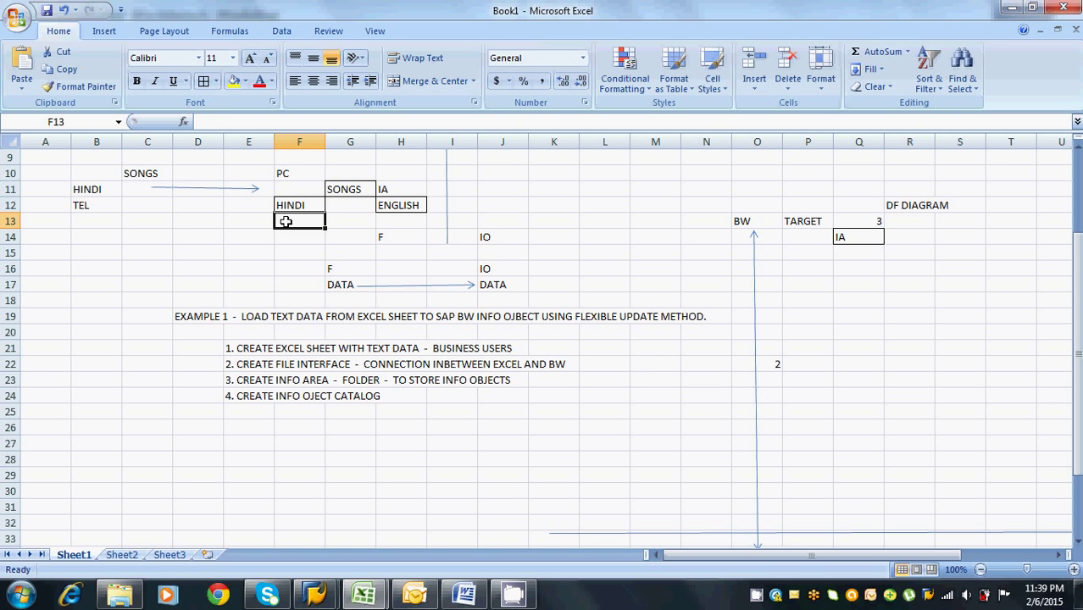
click(141, 173)
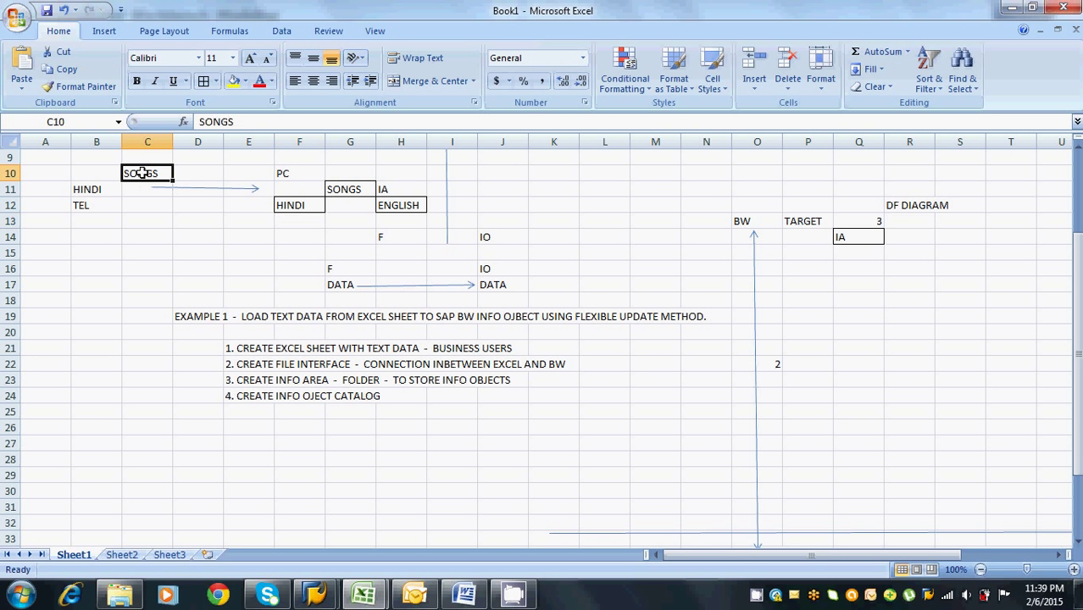
click(149, 219)
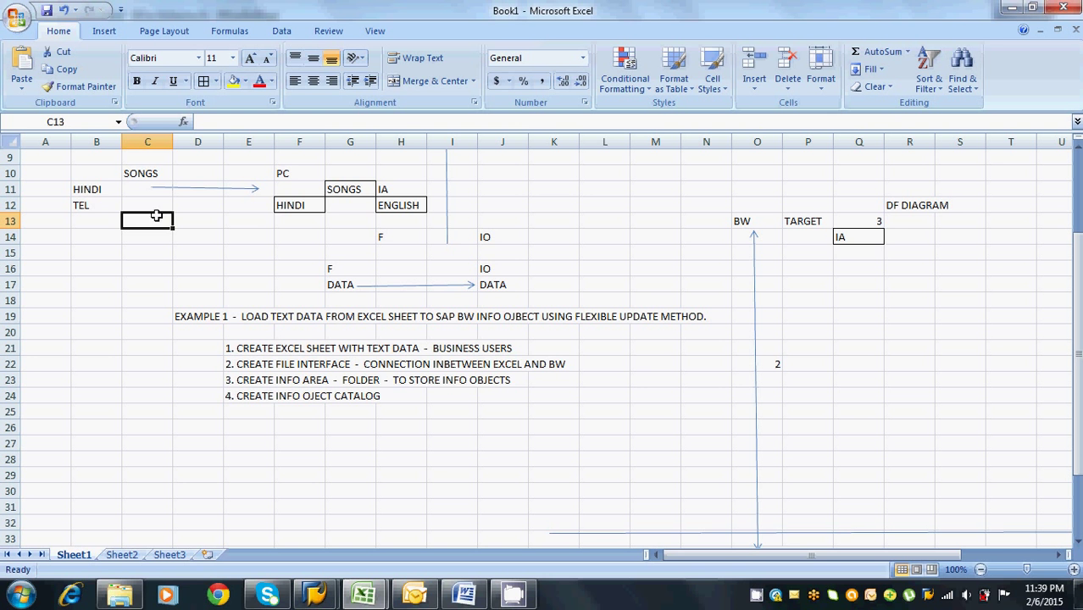
click(285, 218)
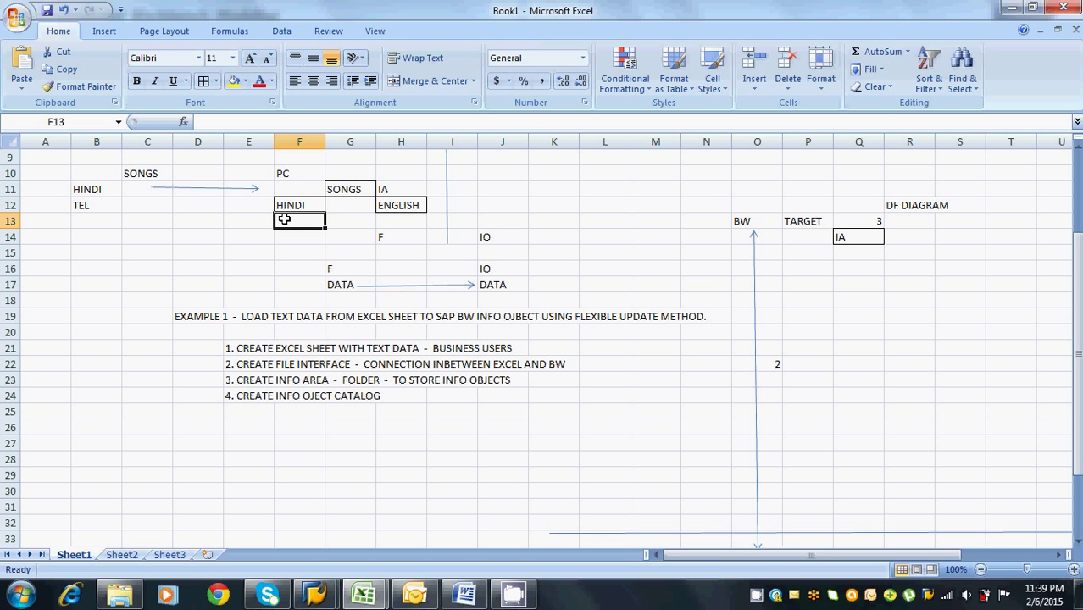
click(137, 174)
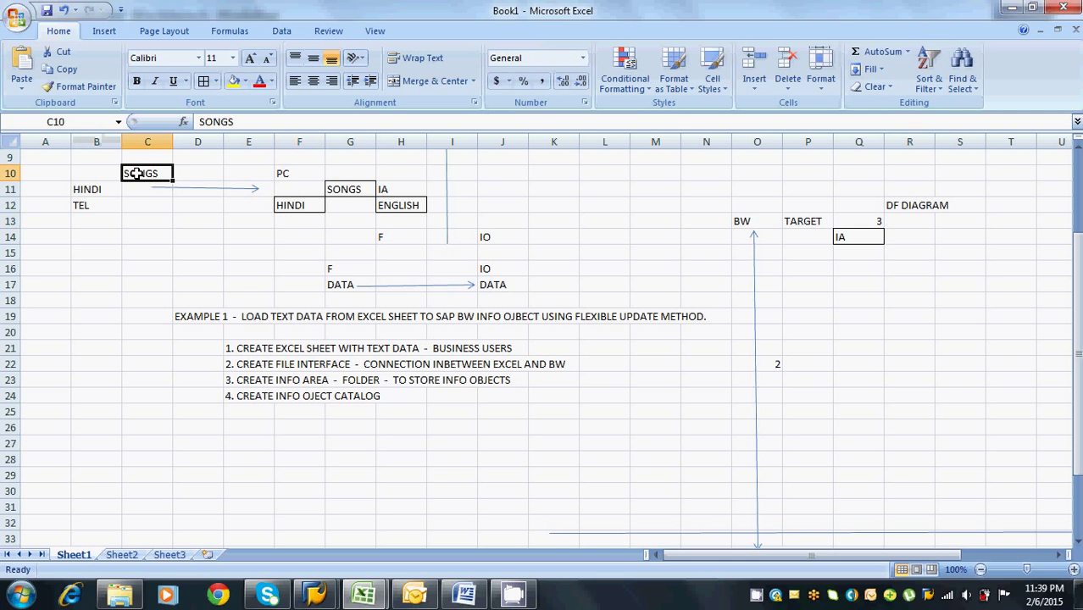
click(339, 190)
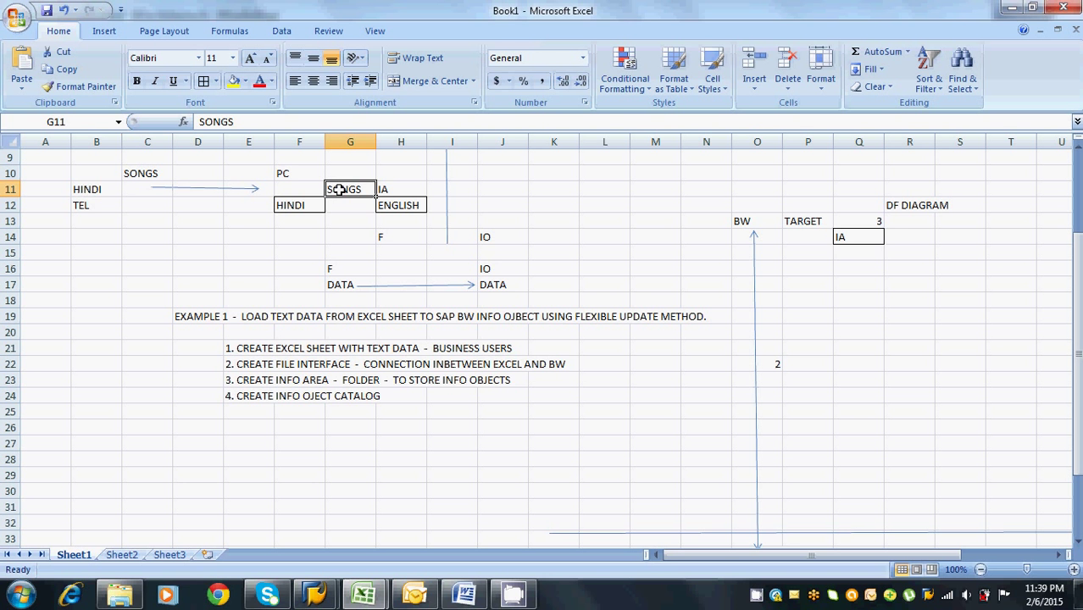
click(93, 188)
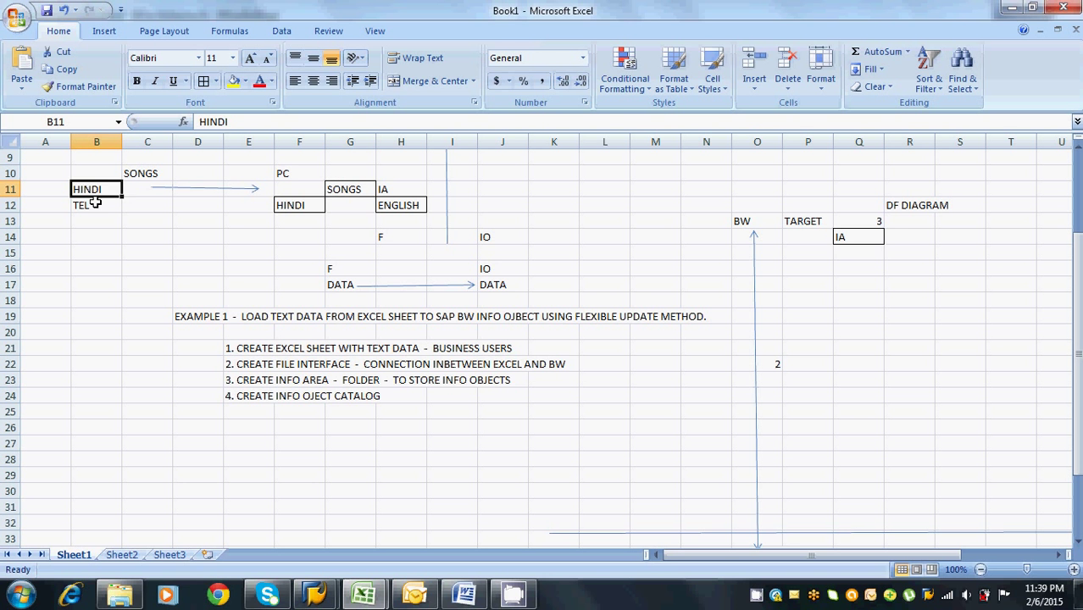
click(95, 204)
click(282, 205)
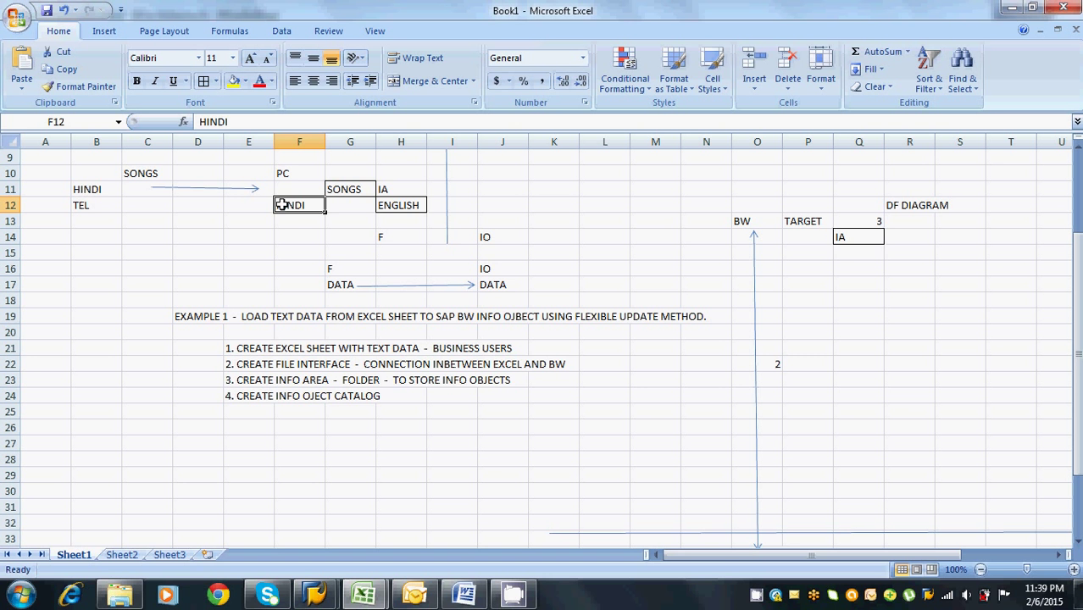
click(394, 205)
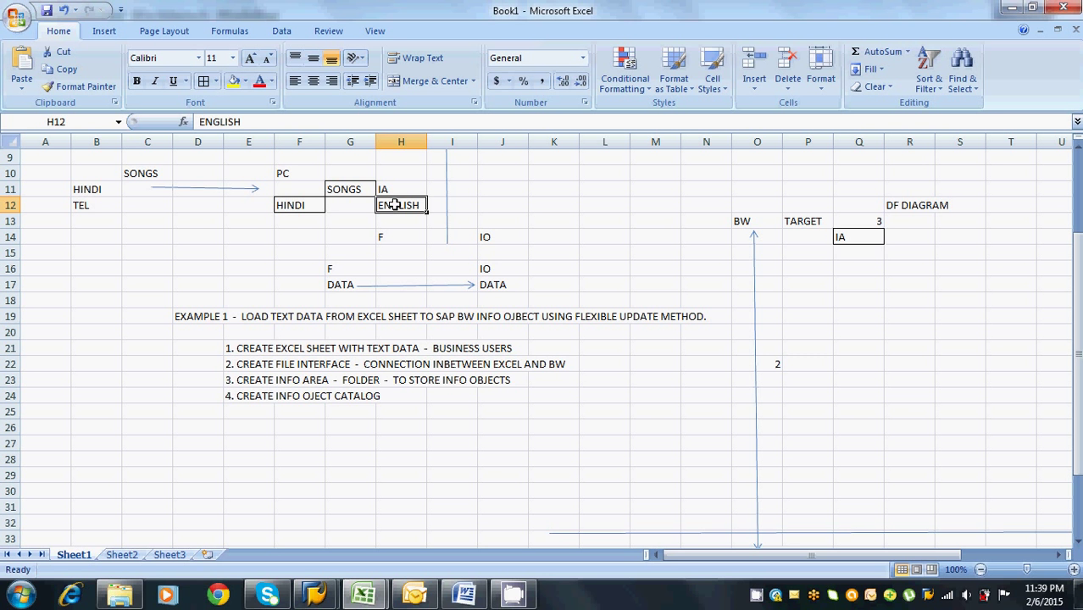
Enter SONGS in F13 below HINDI and in H13 below ENGLISH
click(298, 223)
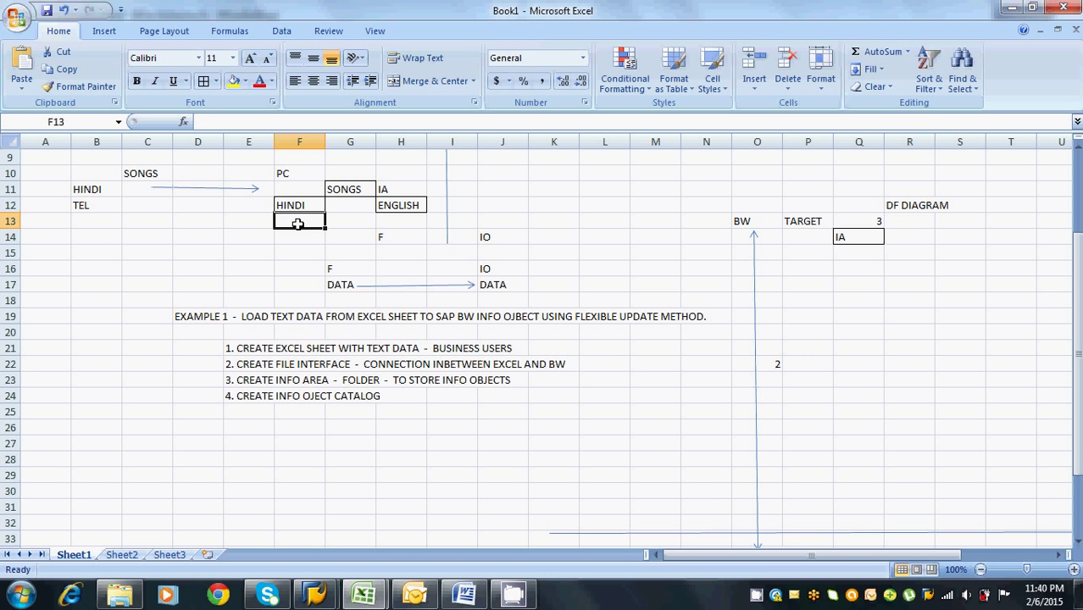
text(SONGS)
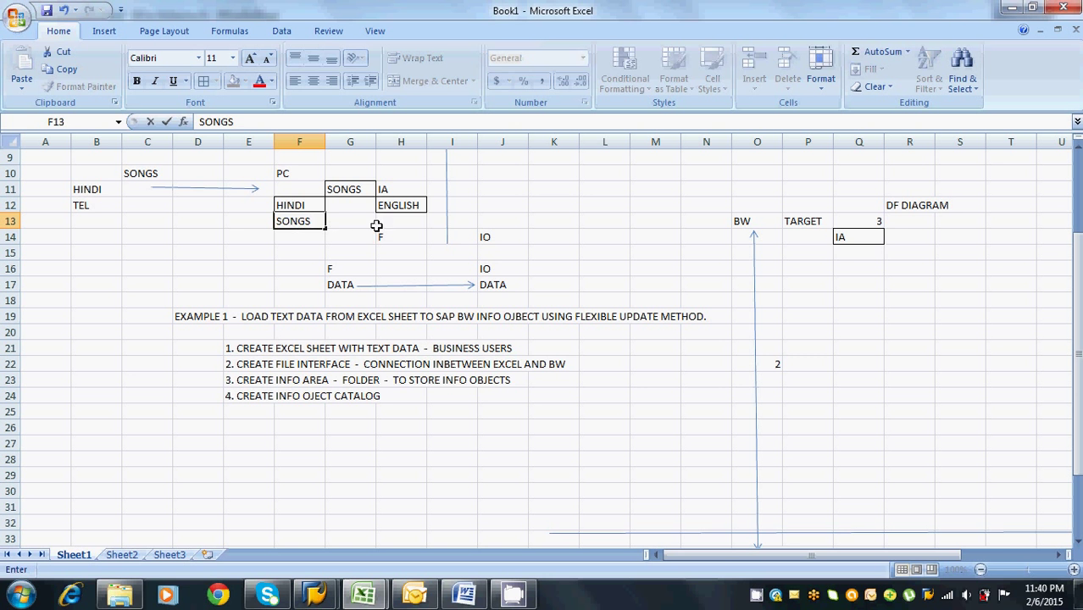
click(386, 222)
text(SONGS)
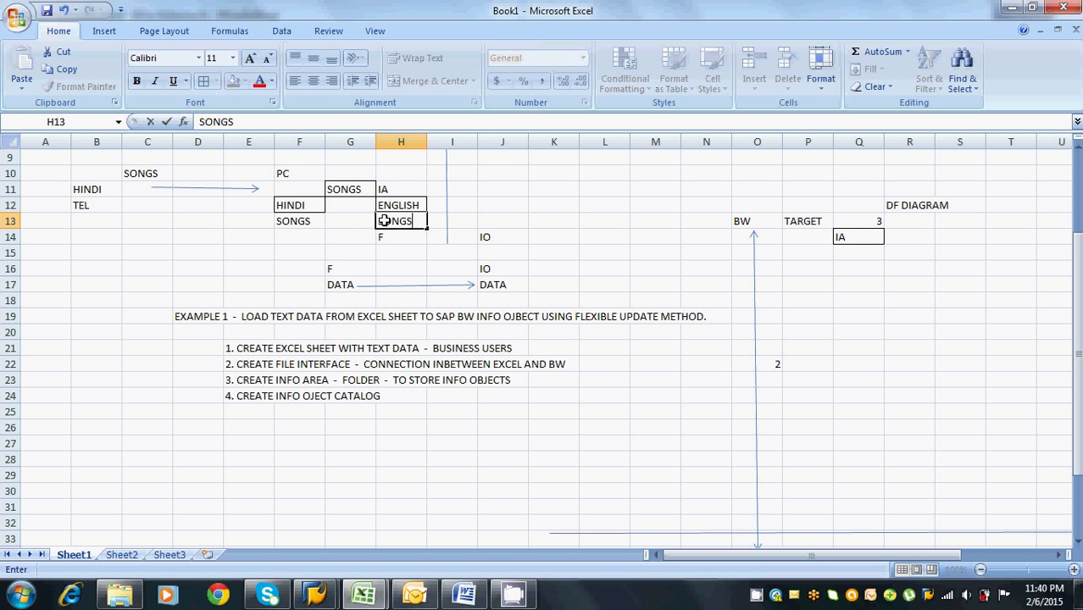
Start a matching data example by entering the heading DATA in cell C14
click(137, 242)
text(DTA)
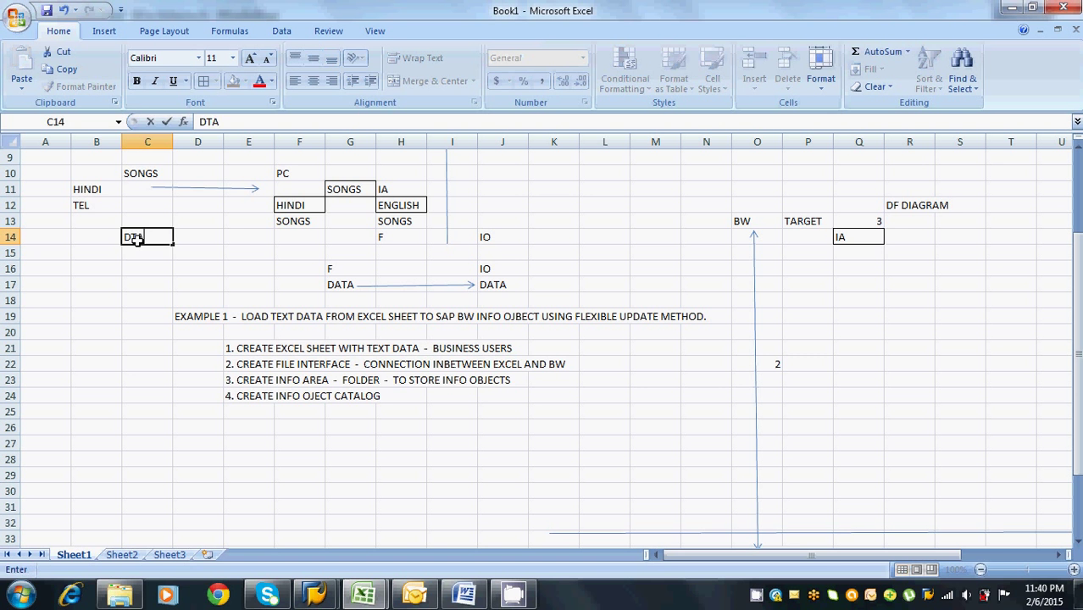
key(BackSpace)
key(BackSpace)
text(ATA)
List the data types below the DATA heading by entering NM DATA in B15 and MEA in B16
click(103, 252)
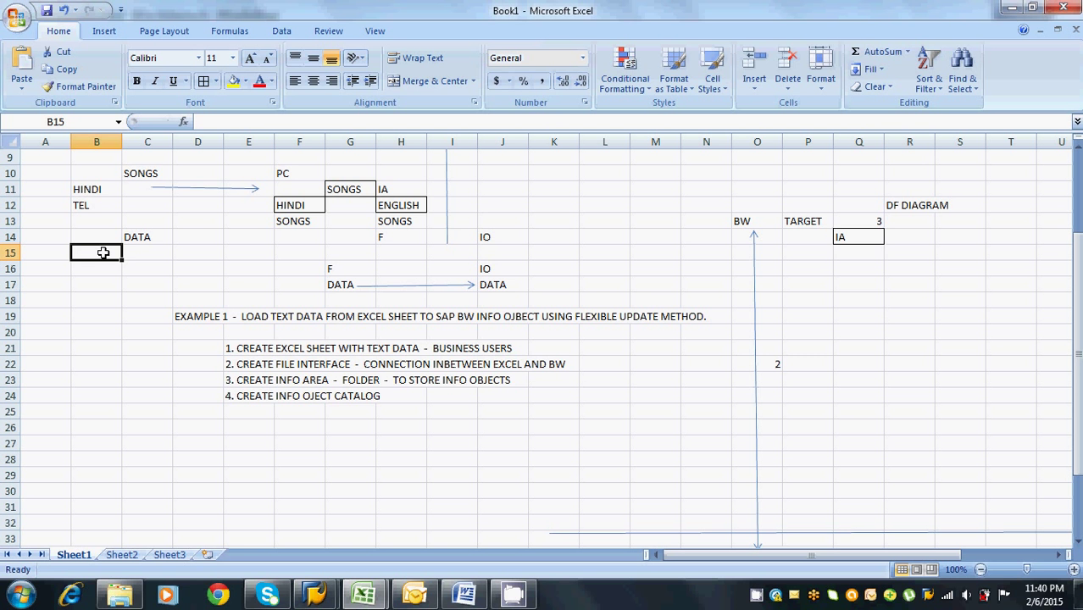
text(NM)
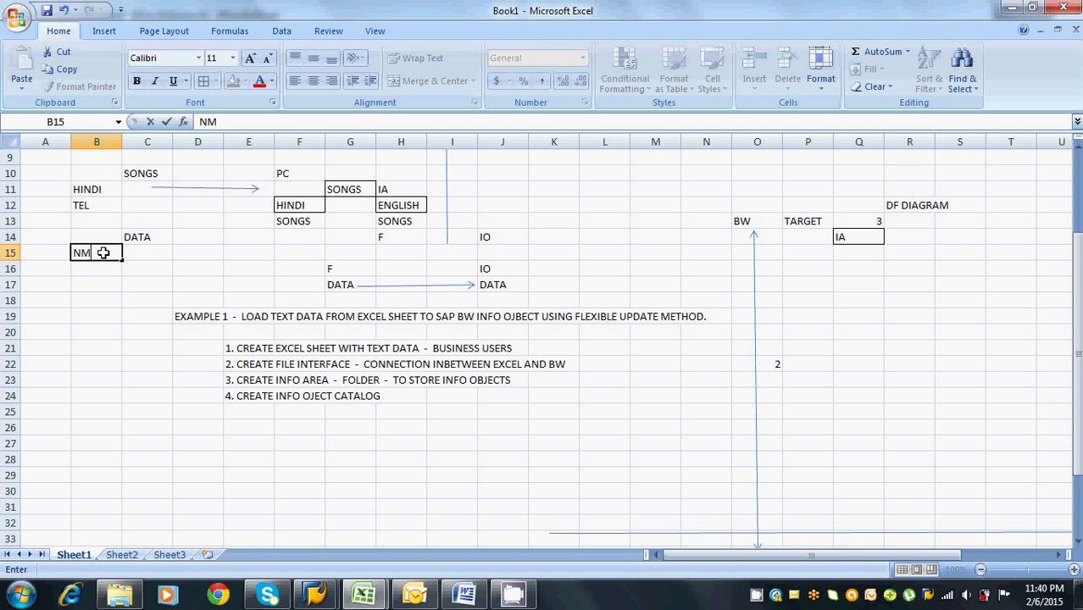
text( DATA)
click(101, 266)
text(MES)
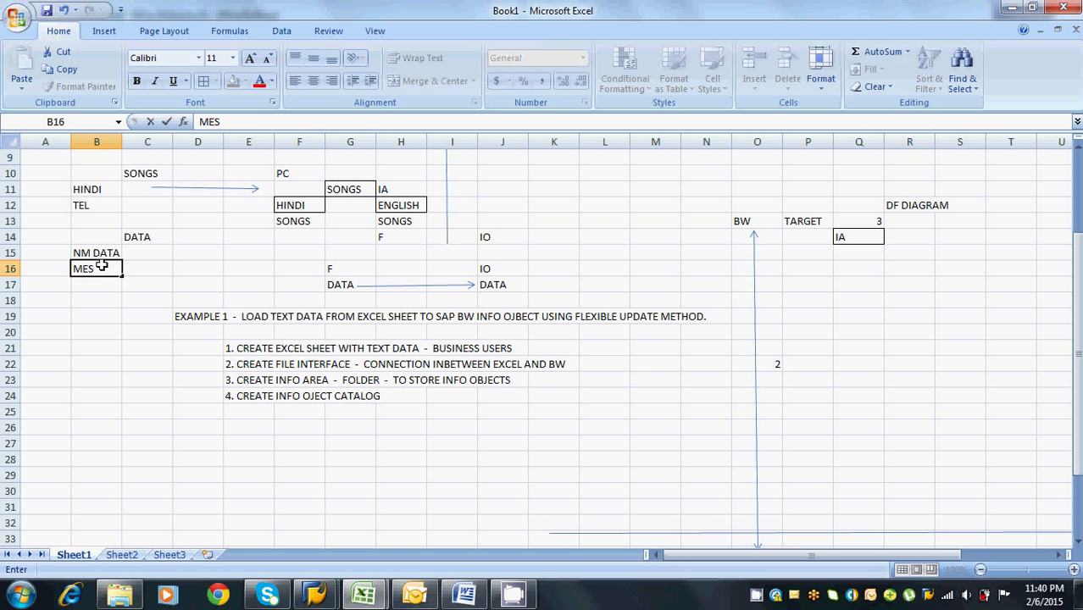
key(BackSpace)
text(A)
Add an example beside each data type by entering EMP ID in A15 and SAL in A16
click(51, 252)
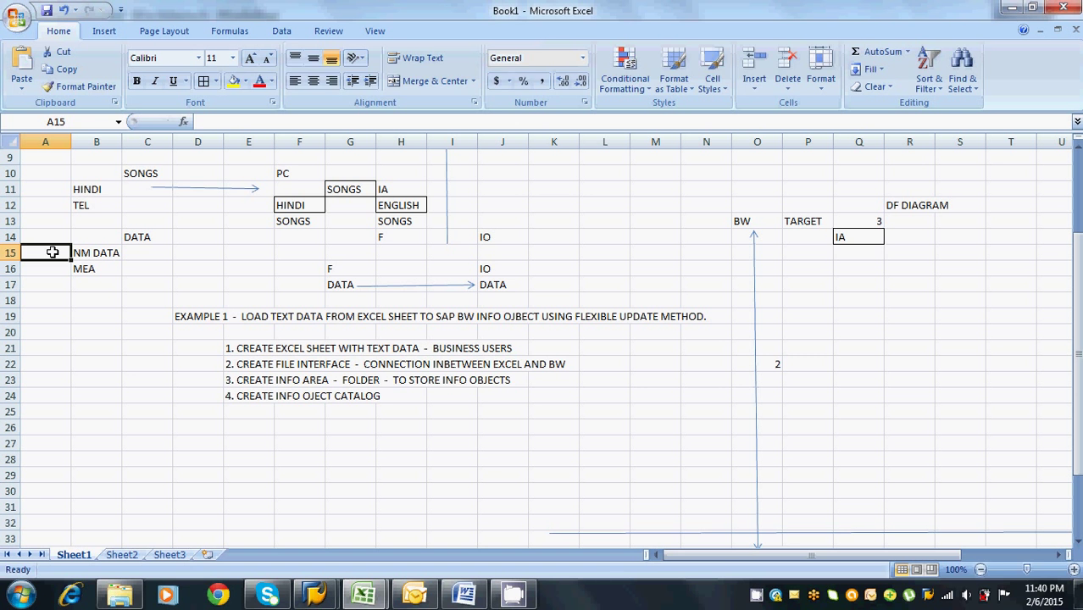
text(EMP ID)
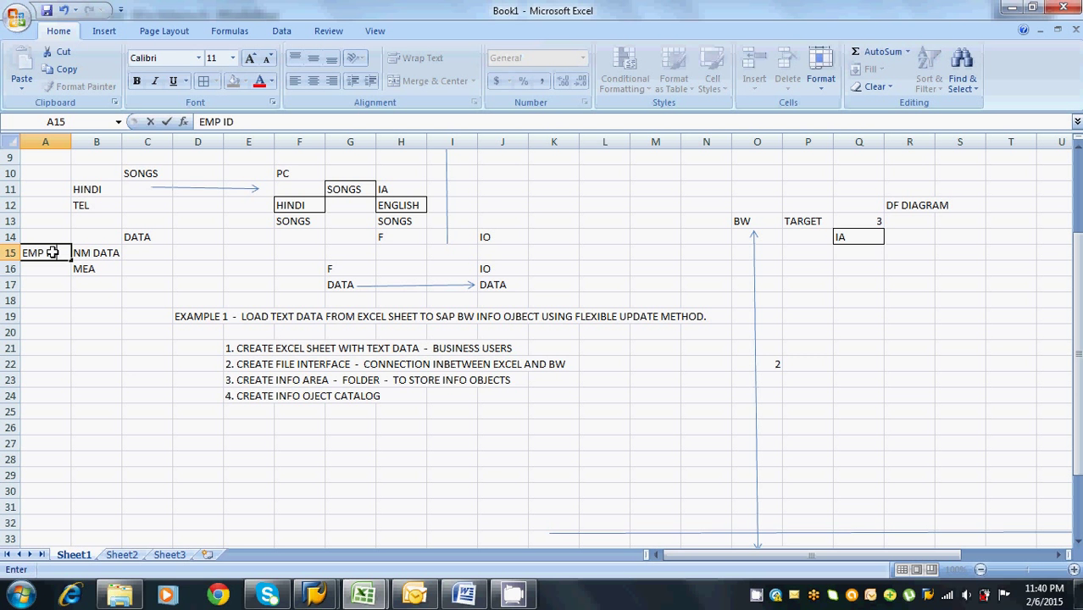
click(47, 267)
text(SAL)
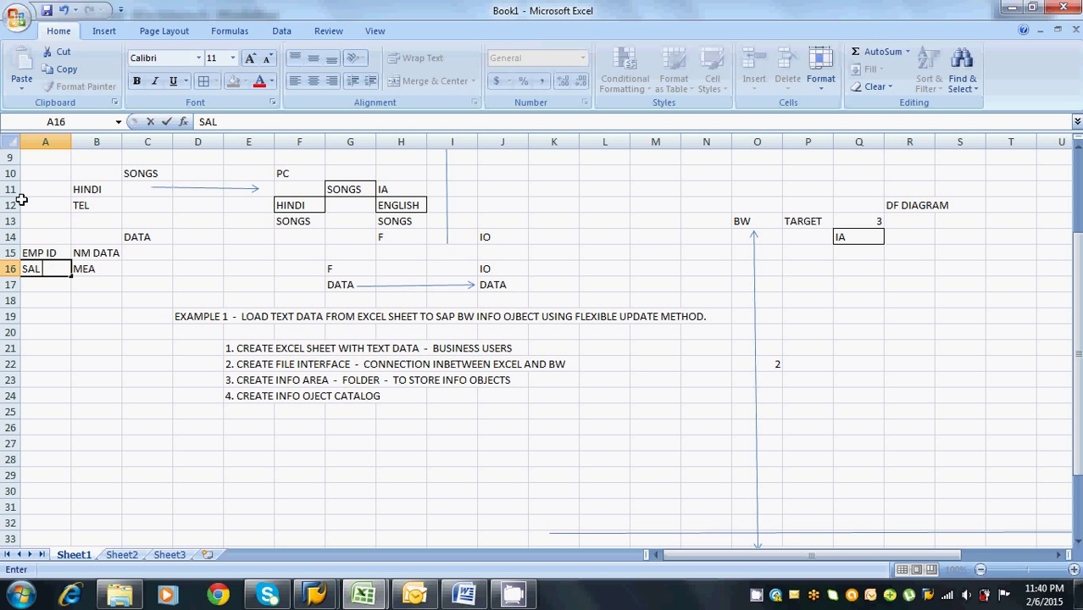
Draw a horizontal straight arrow about 1.26" long from beside MEA across columns C and D in row 16
click(104, 32)
click(146, 236)
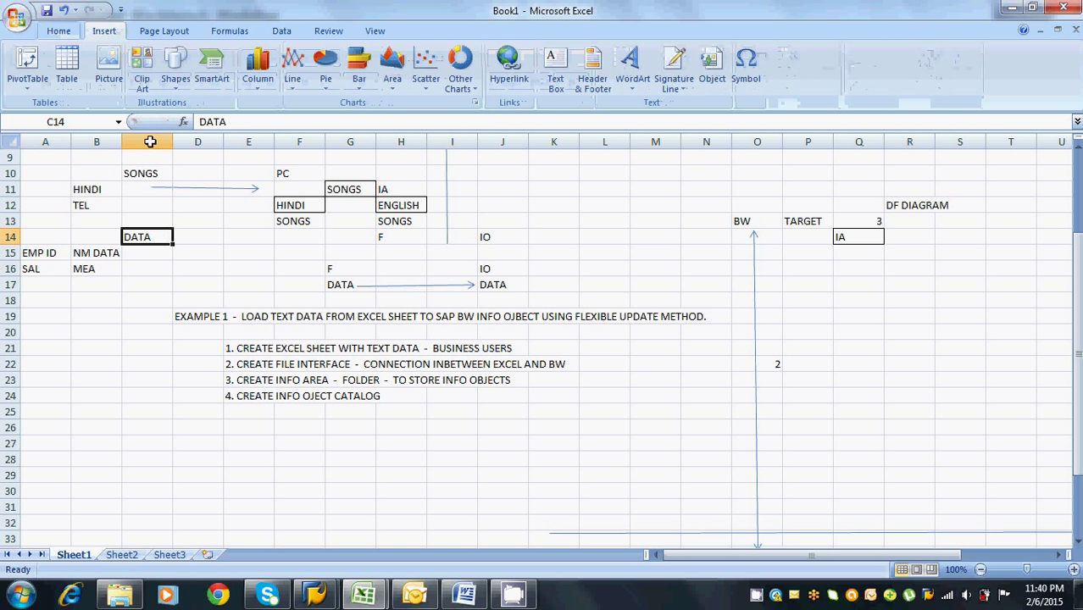
click(175, 66)
click(207, 121)
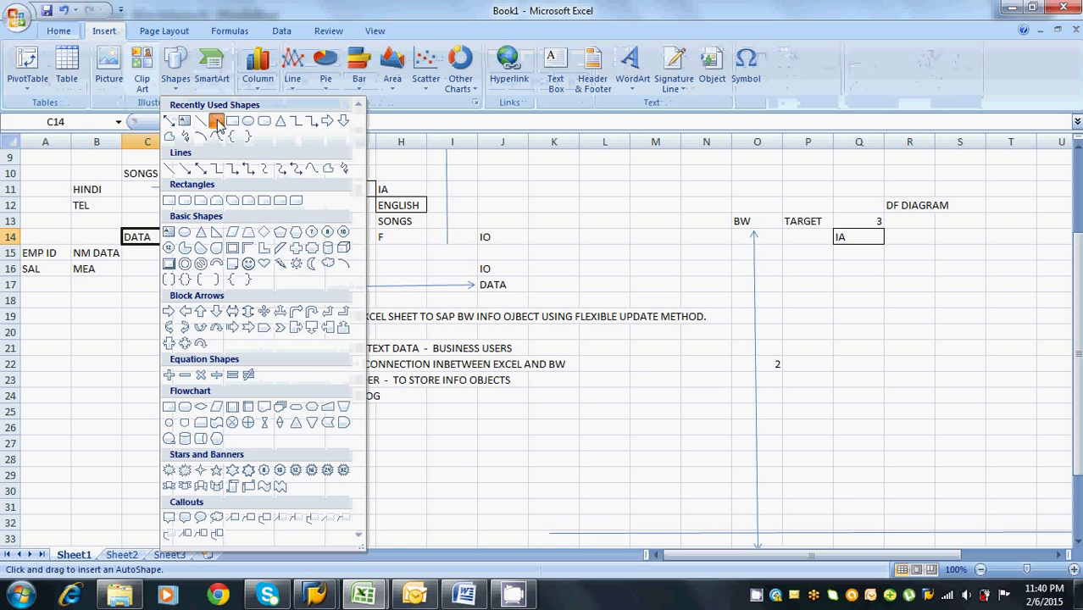
drag(184, 266, 222, 265)
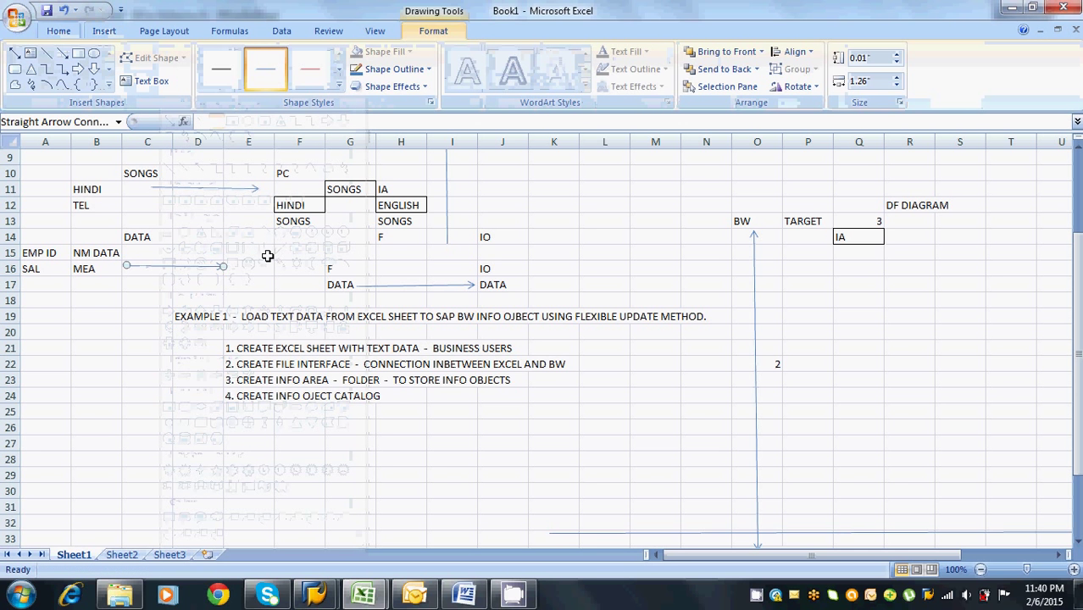
click(50, 252)
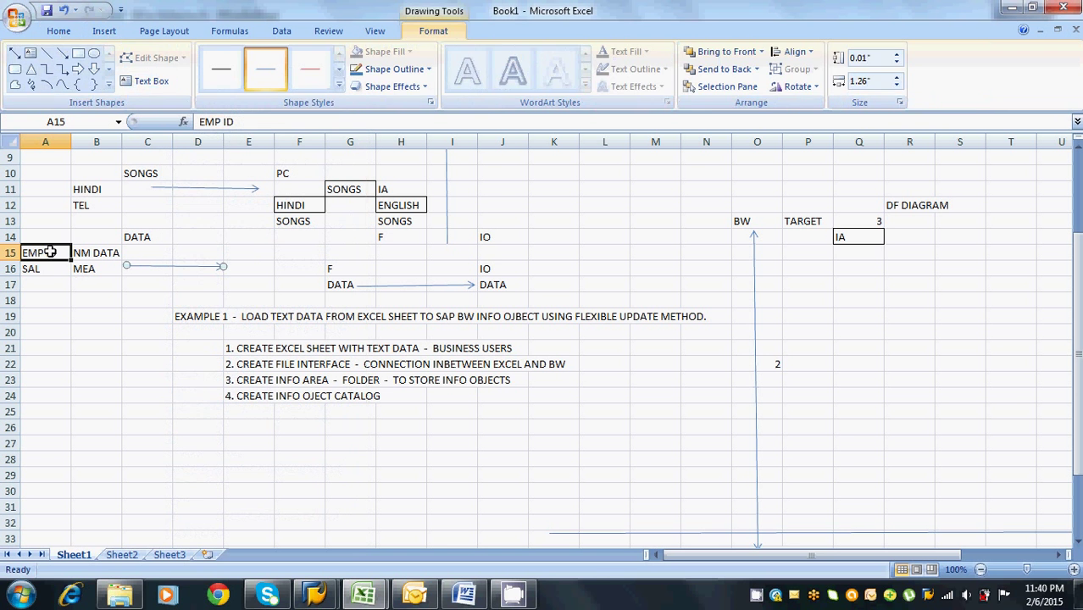
click(44, 269)
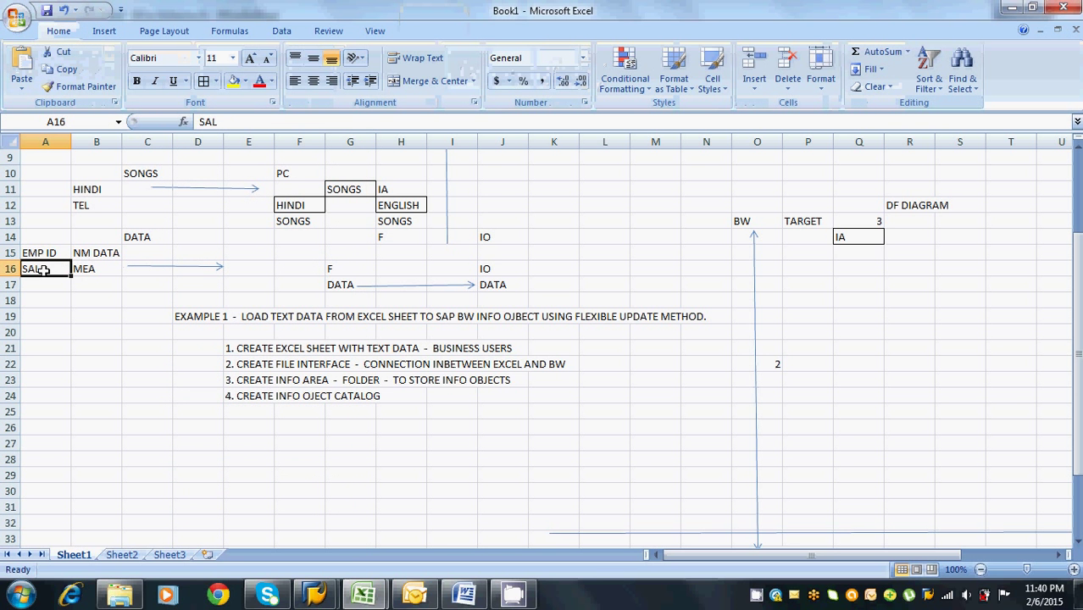
Add box borders around cells F15, E16 and G16 as the folder hierarchy for the DATA example
click(80, 252)
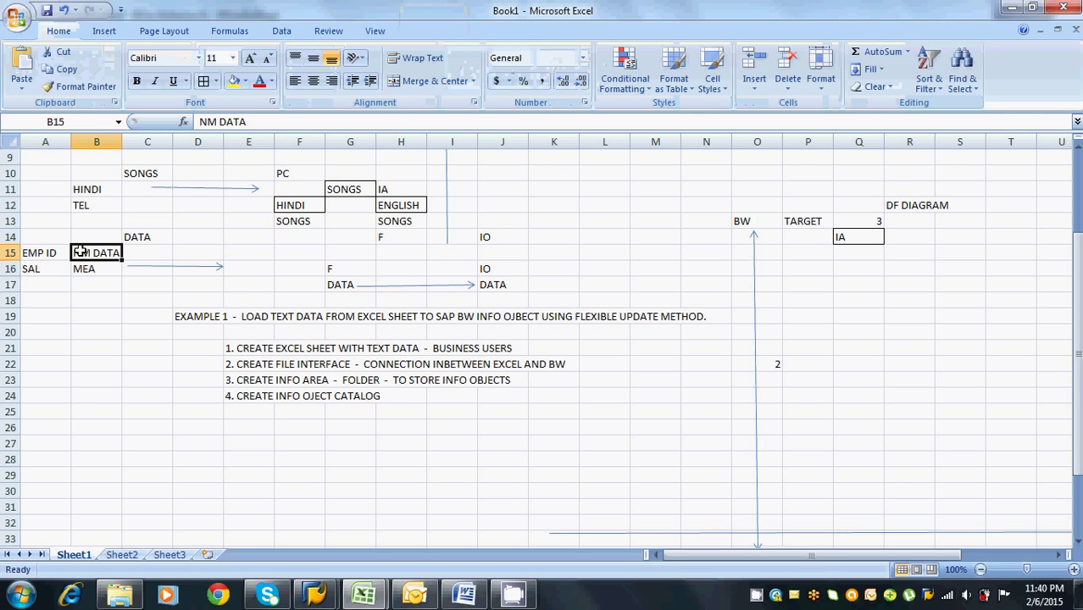
click(263, 269)
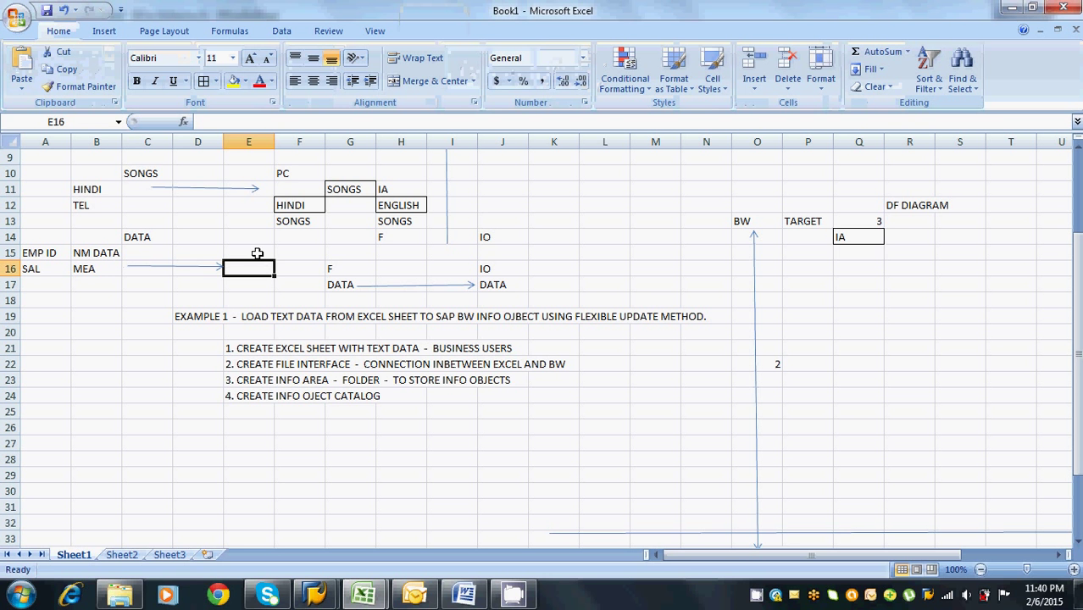
click(288, 250)
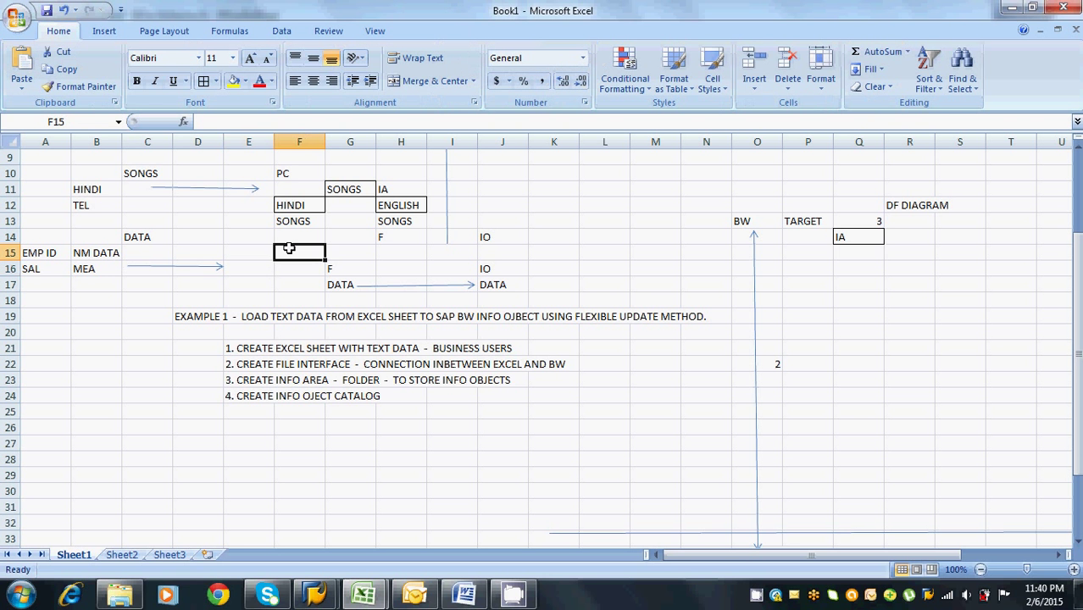
click(204, 85)
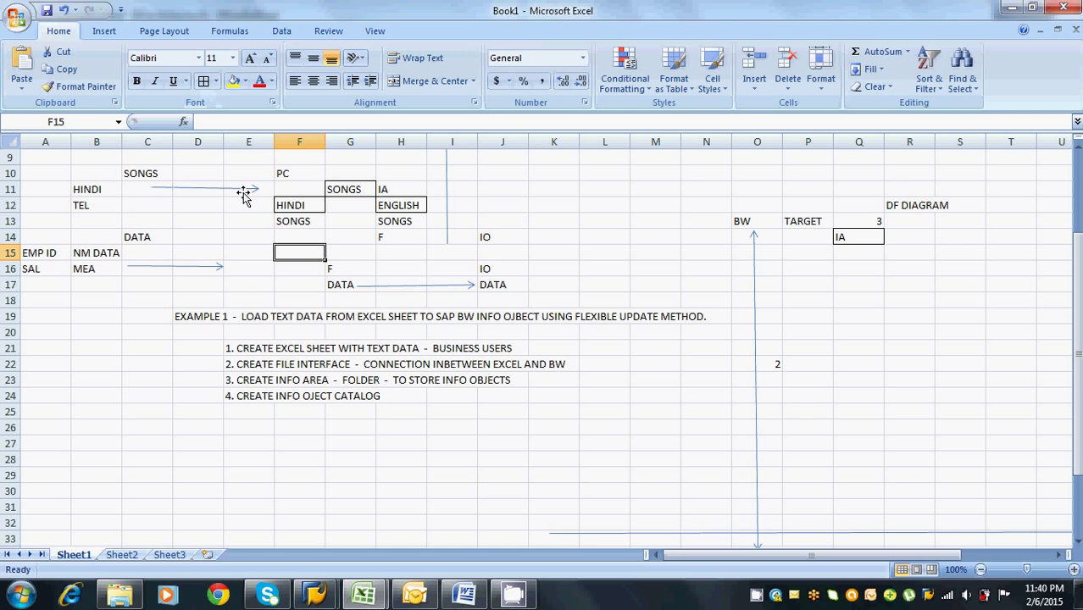
click(259, 268)
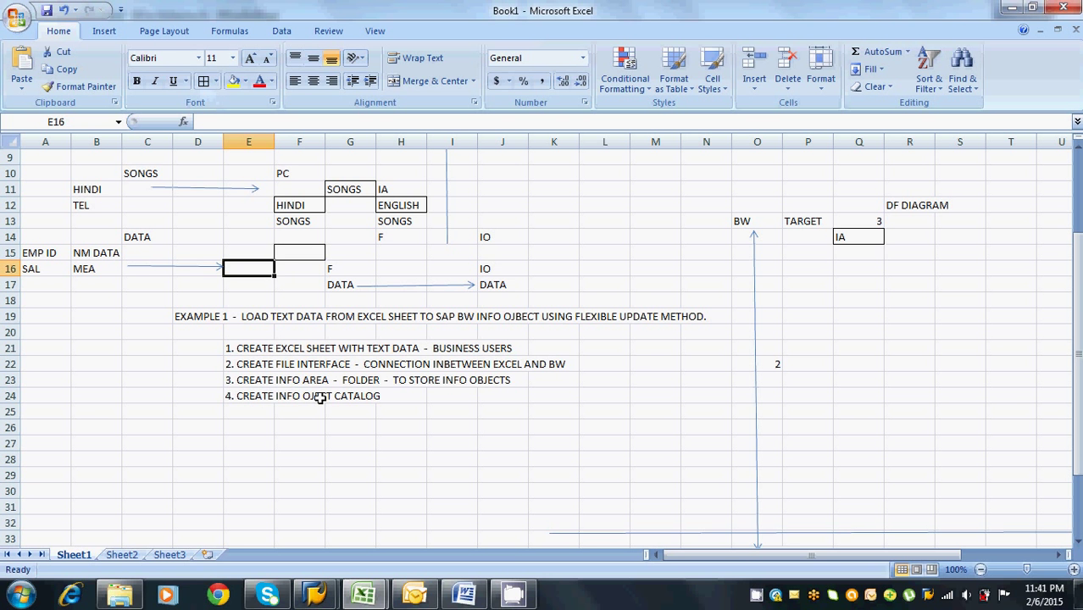
click(292, 248)
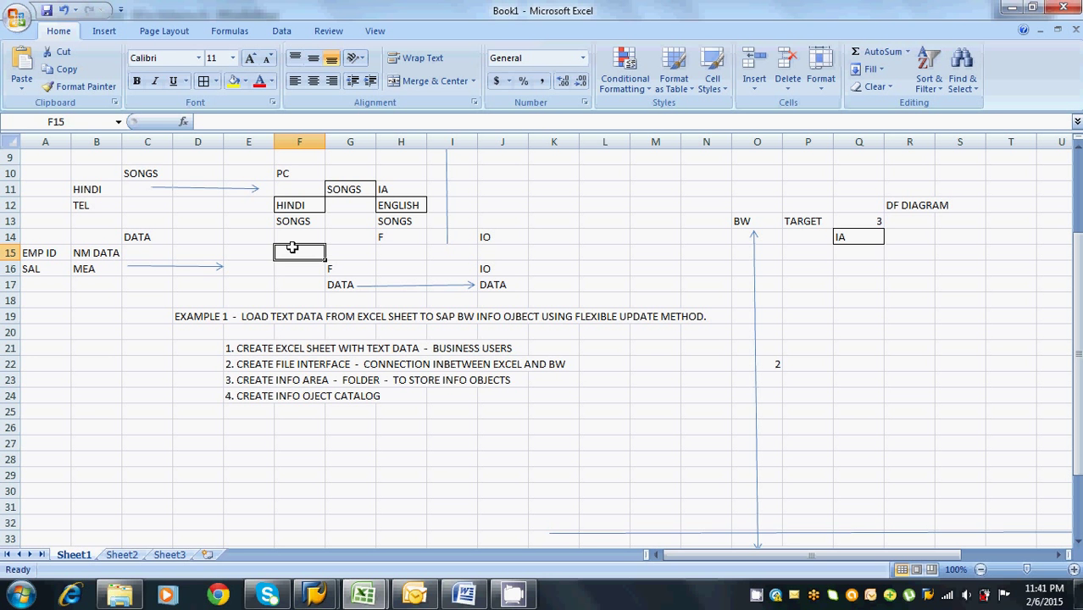
click(261, 268)
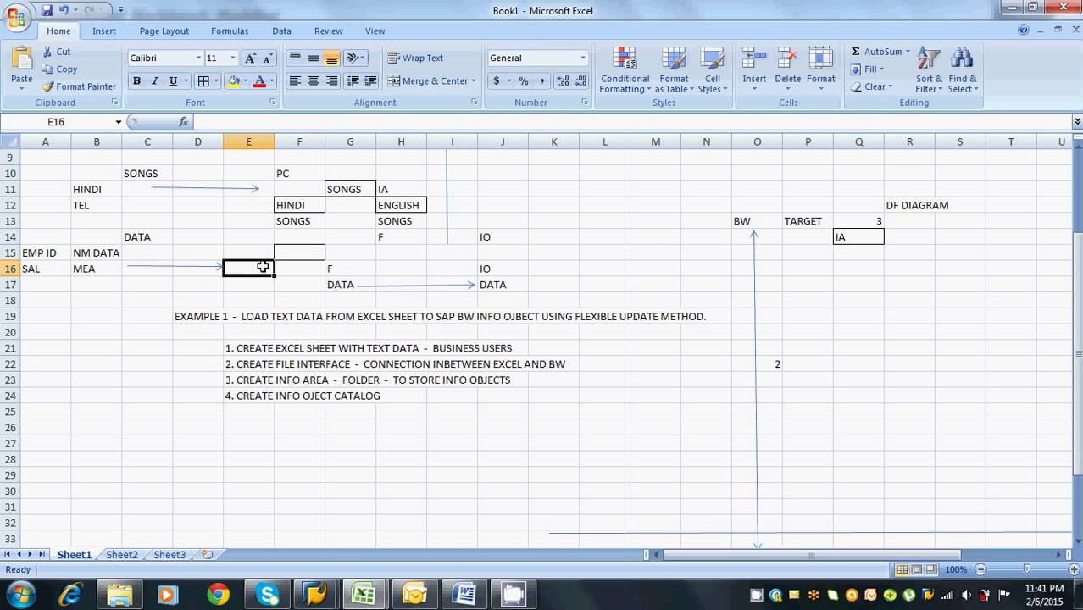
click(204, 80)
click(332, 267)
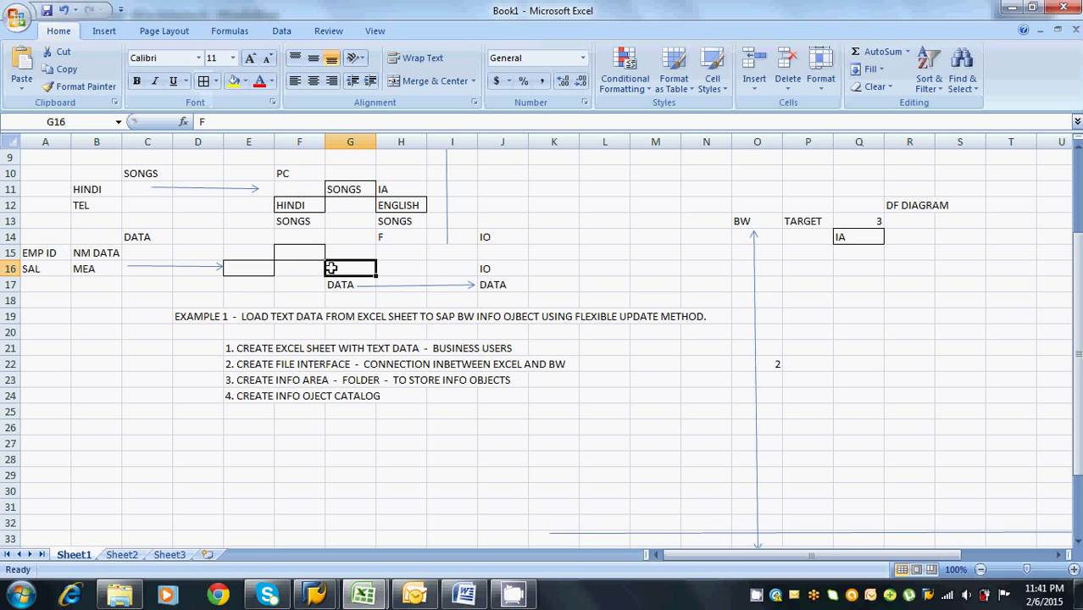
click(203, 81)
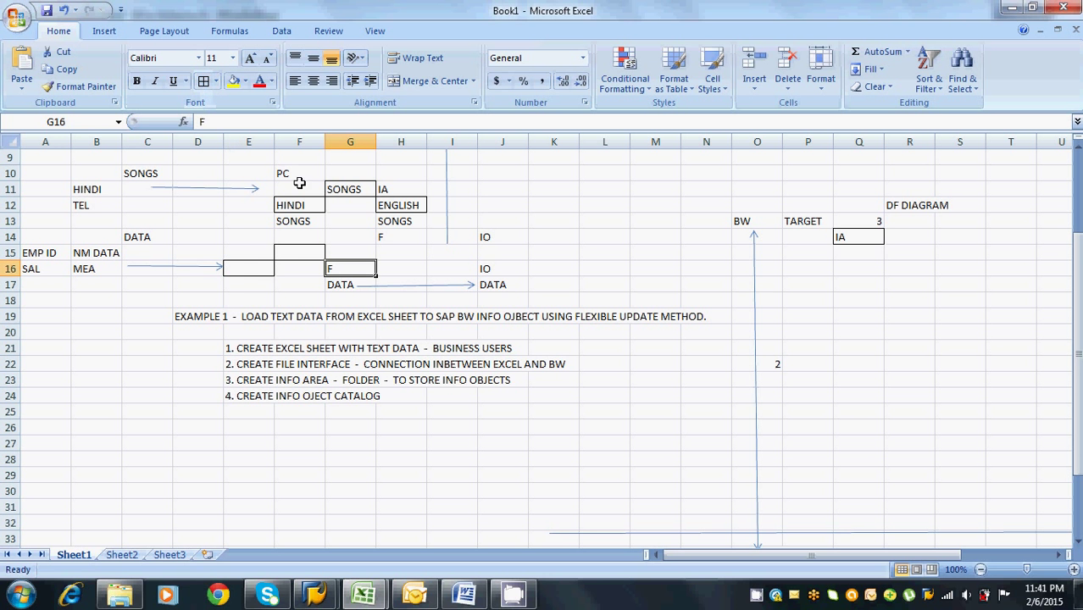
Label the two lower boxes in row 16 by entering CHAR CATALOG in E16 and KEY CATALOG in G16
click(252, 271)
text(CHAR)
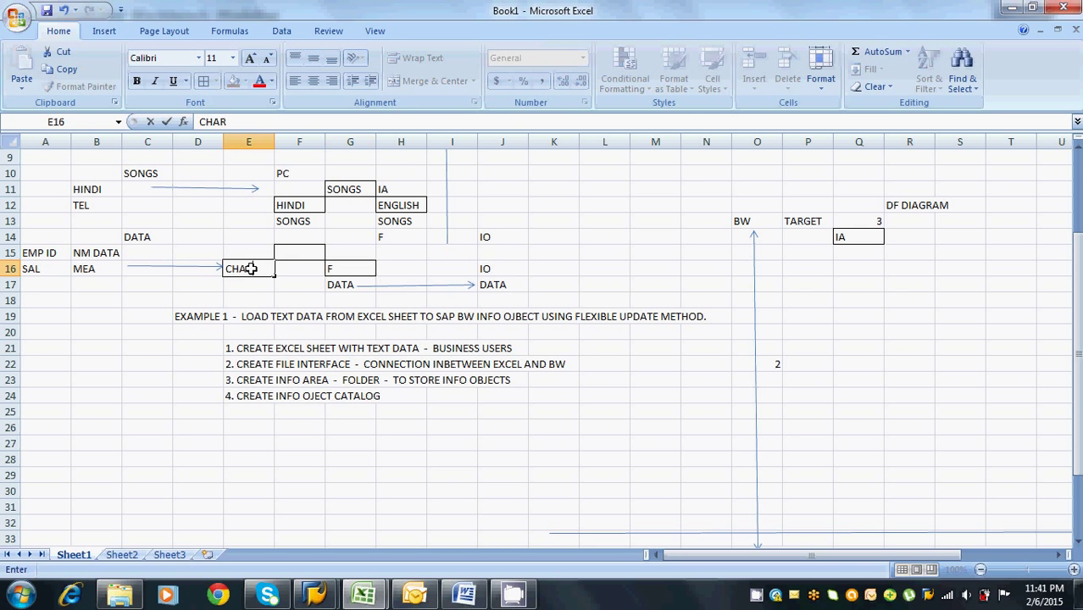
text( CATALOG)
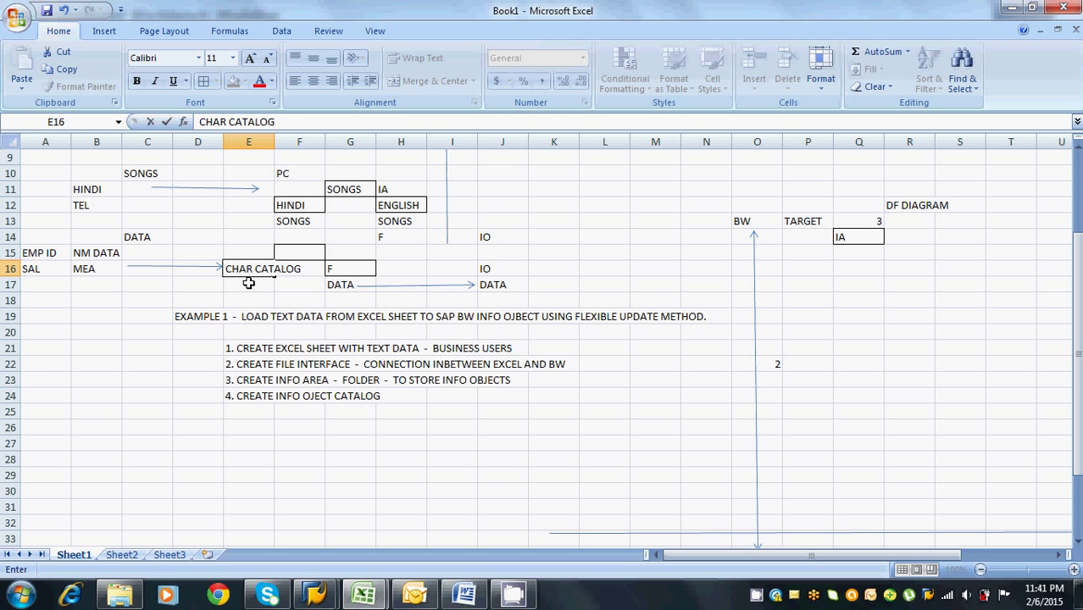
click(248, 286)
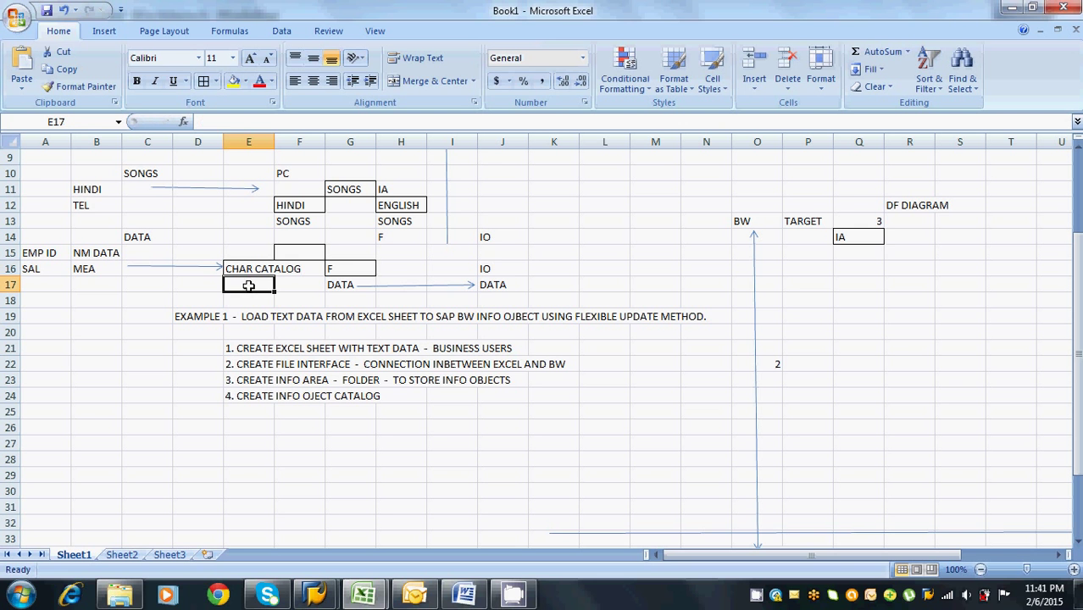
click(110, 252)
click(346, 268)
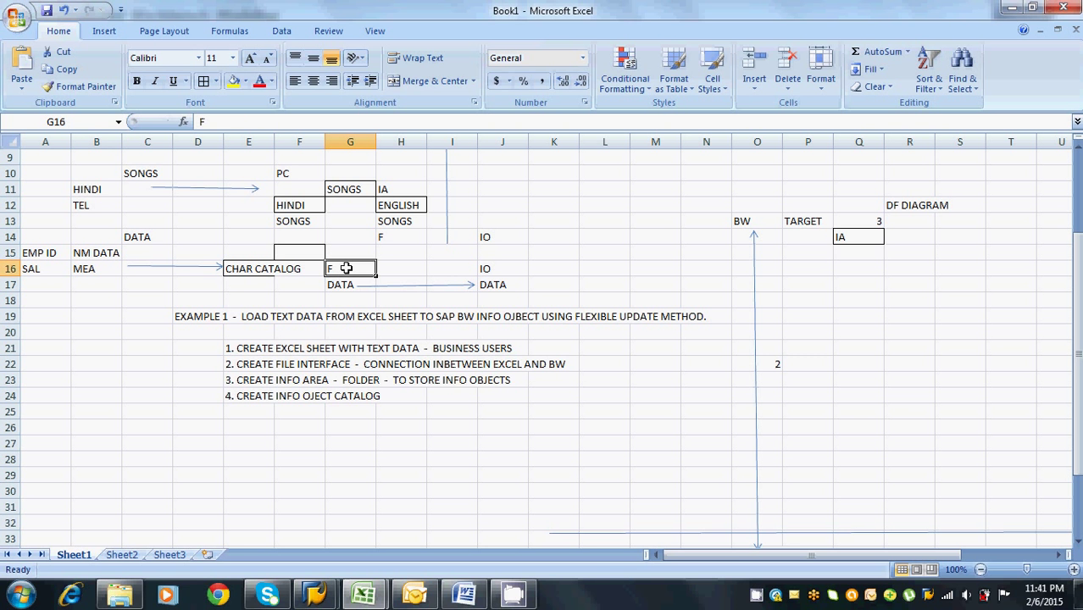
text(KEY)
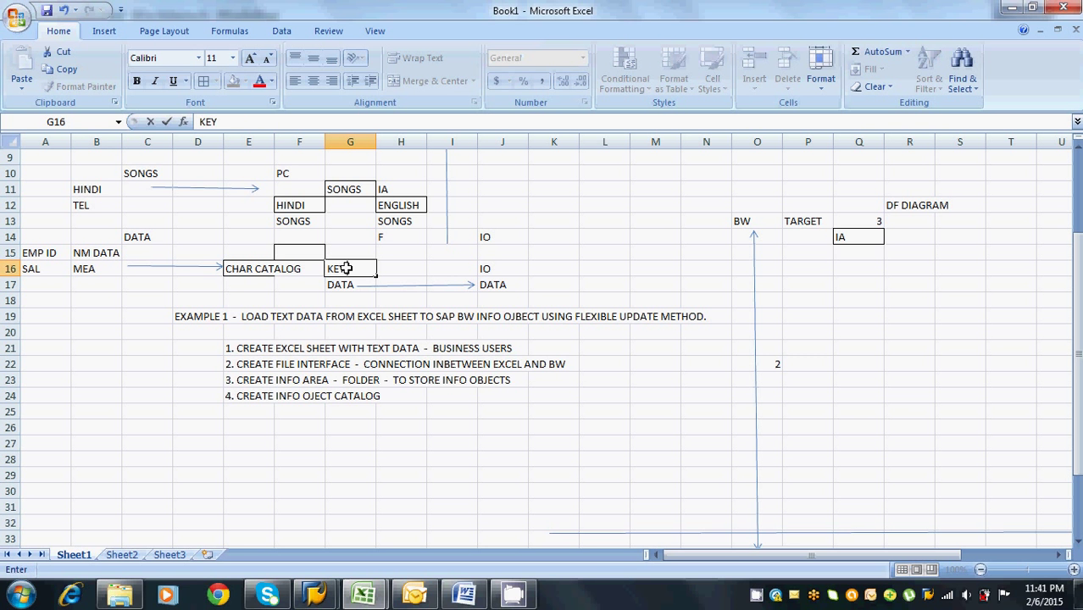
text( CATALOG)
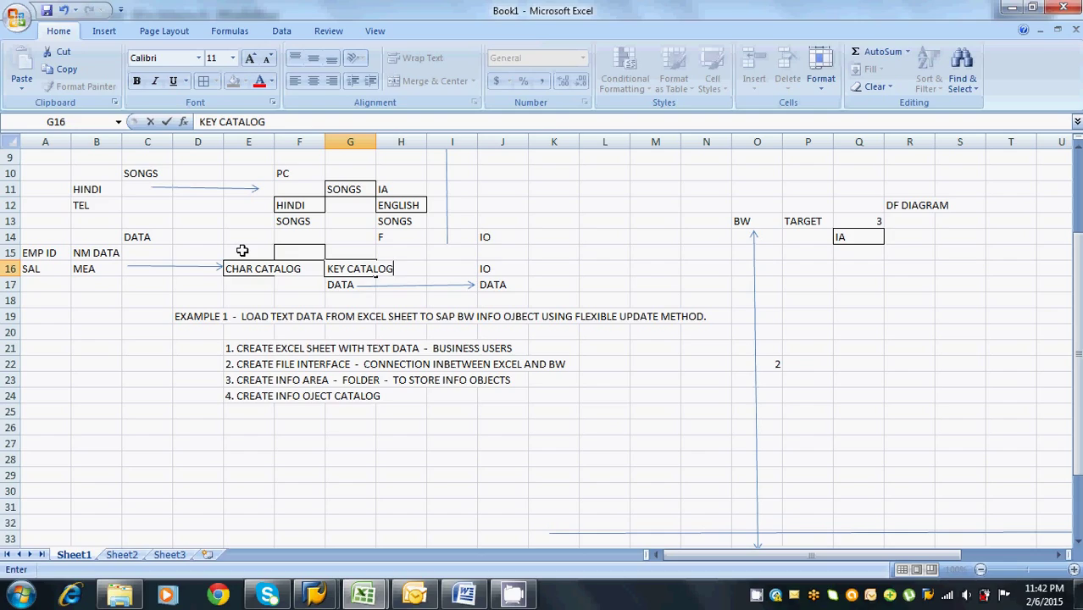
Start a small hierarchy by entering IA in B20 and IOC in both A21 and C21
click(87, 332)
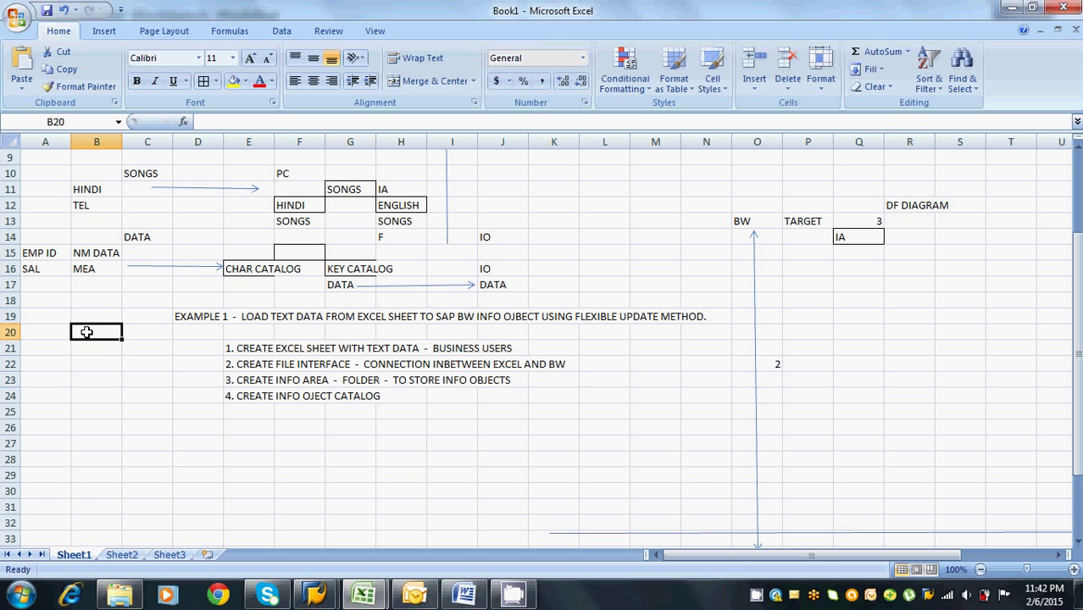
text(IA)
key(Return)
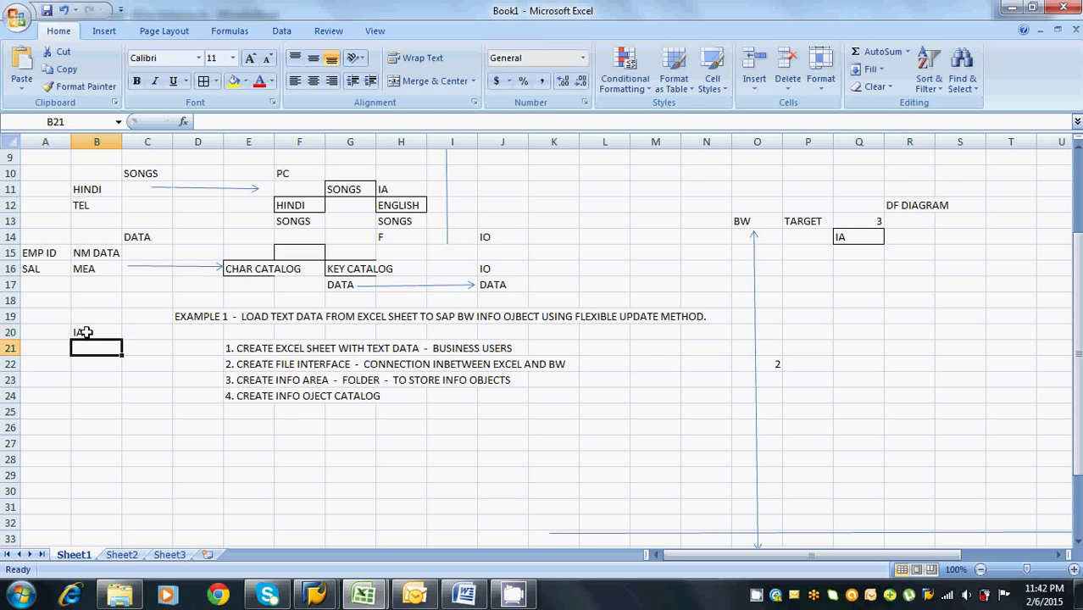
key(Left)
text(IOC)
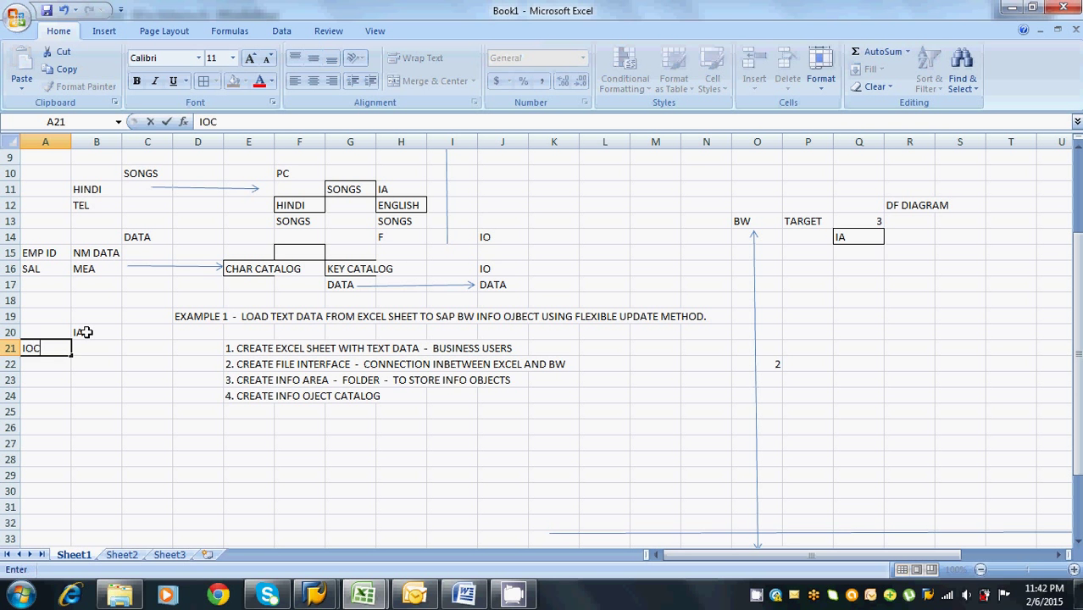
key(Right)
key(Right)
text(IOC)
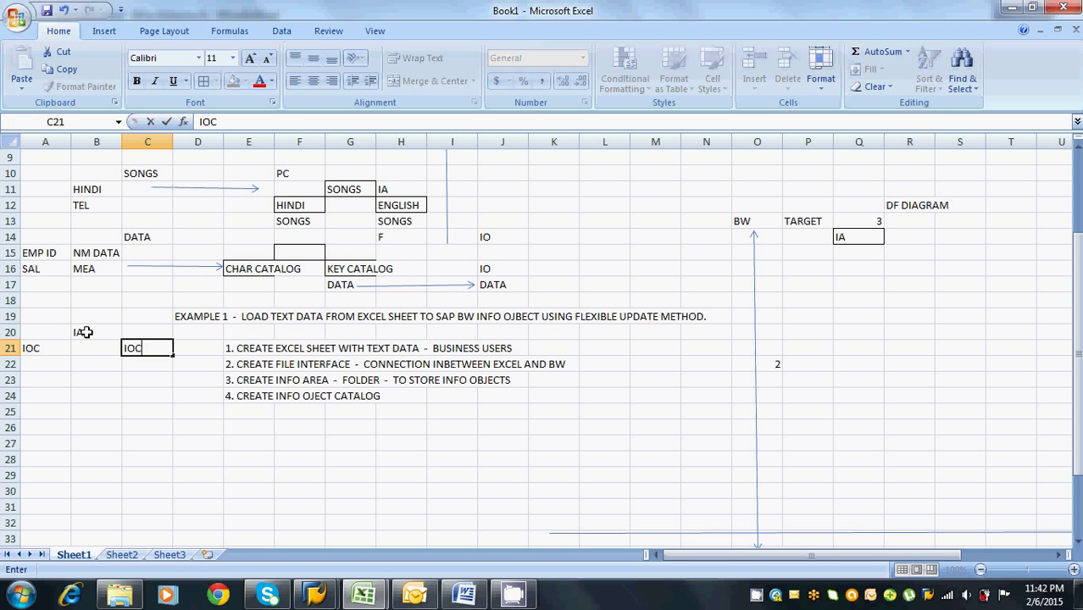
key(Return)
Enter the catalog types below the IOC entries, CHAR in A23 and KEY in C23
key(Down)
key(Left)
key(Left)
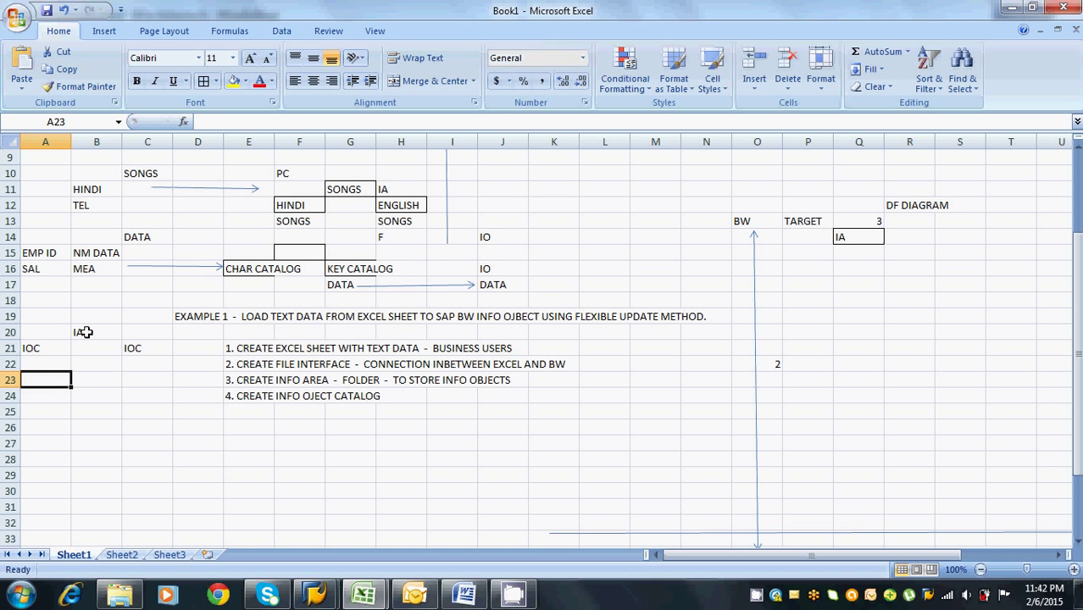
text(CHAR)
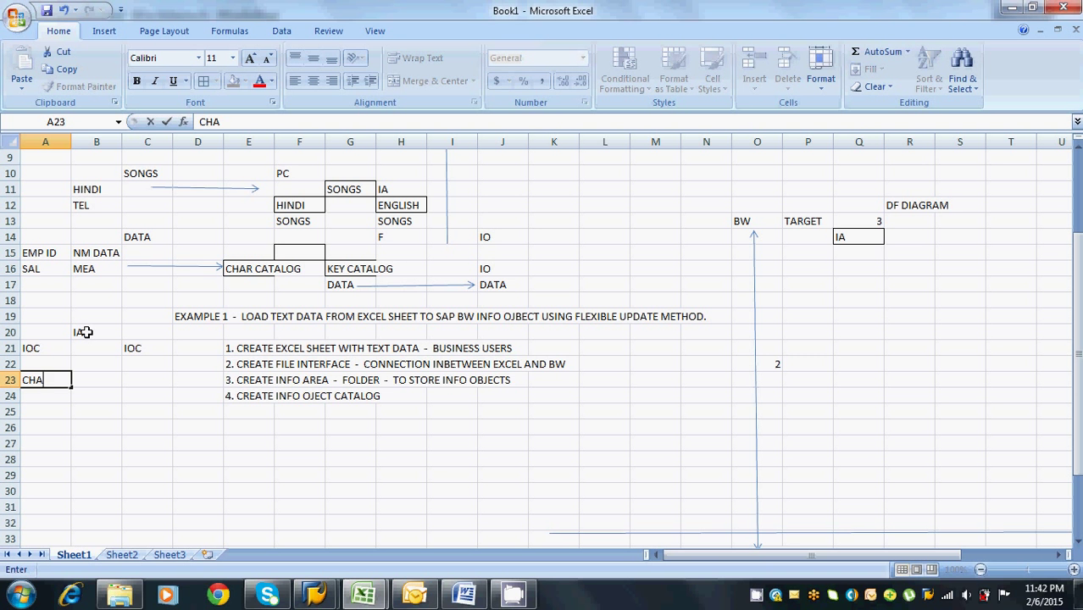
click(144, 380)
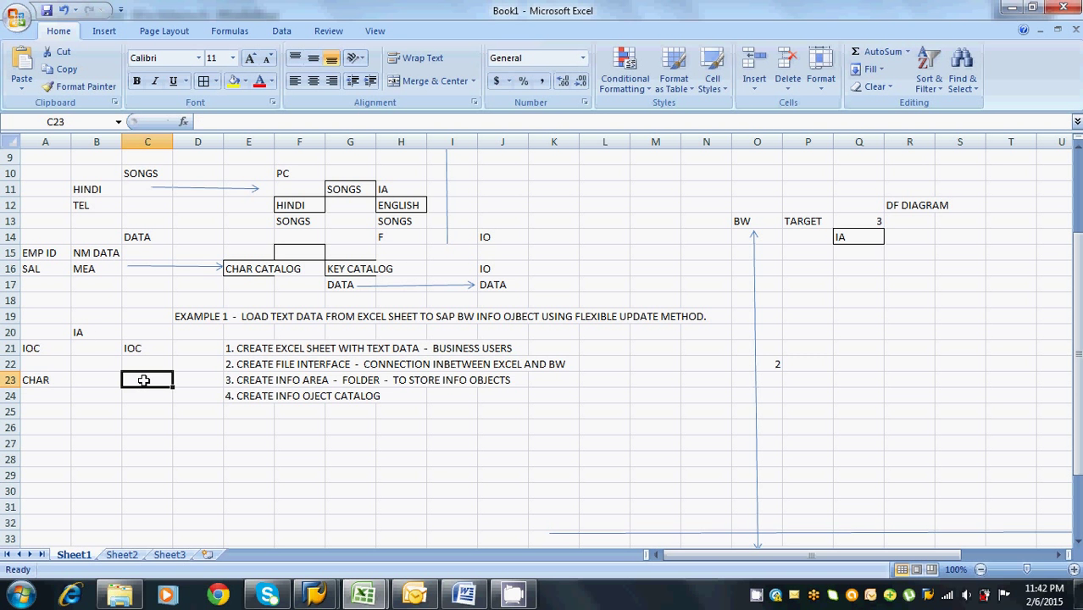
text(KEY)
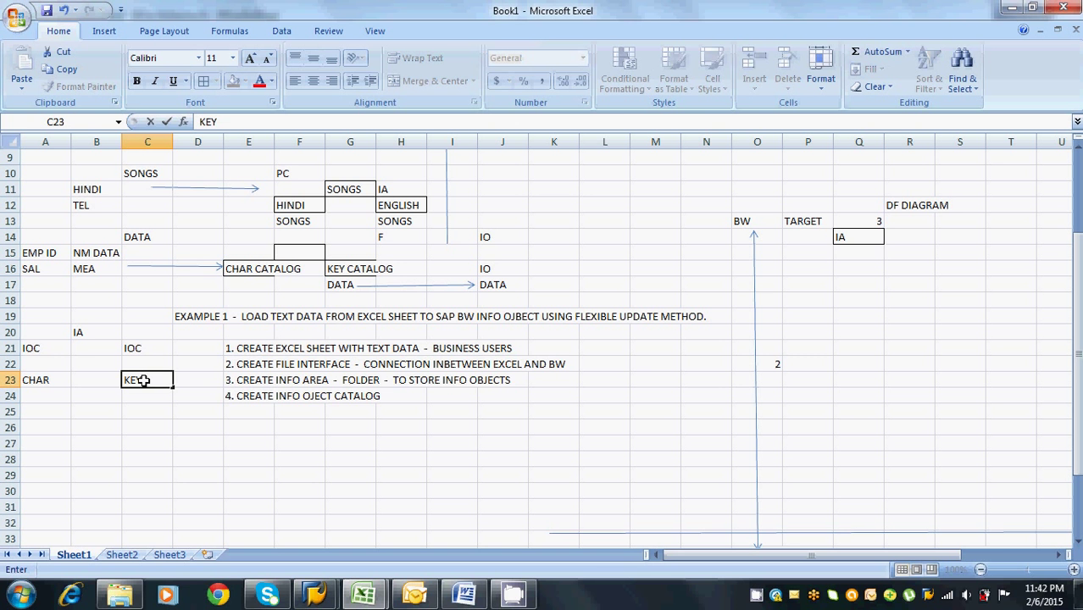
Add box borders around the IA cell B20, the IOC cell A21 and the CHAR cell A23
click(89, 330)
click(204, 81)
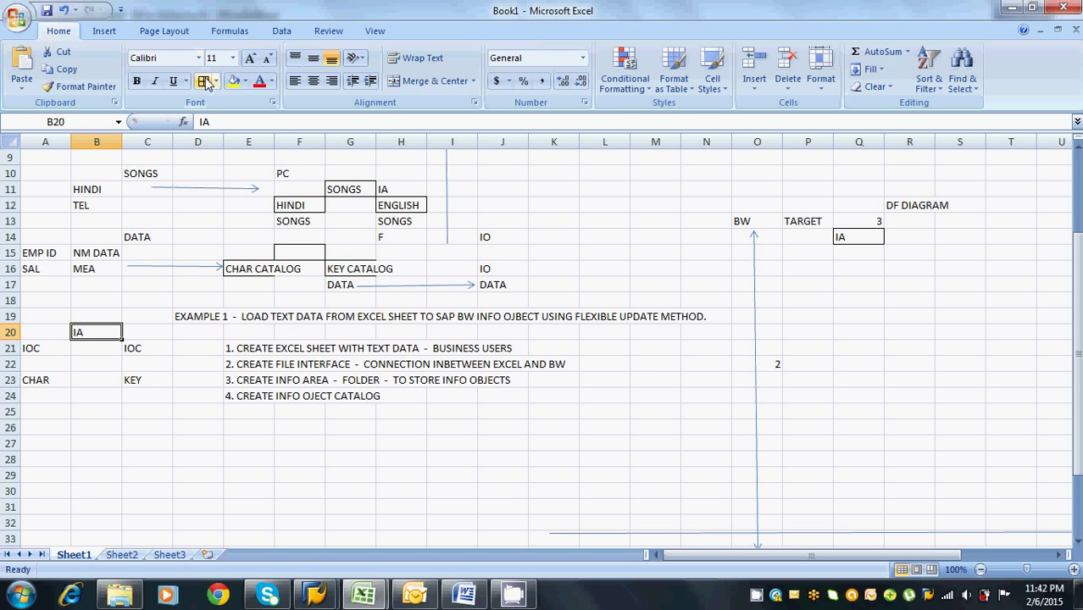
click(48, 346)
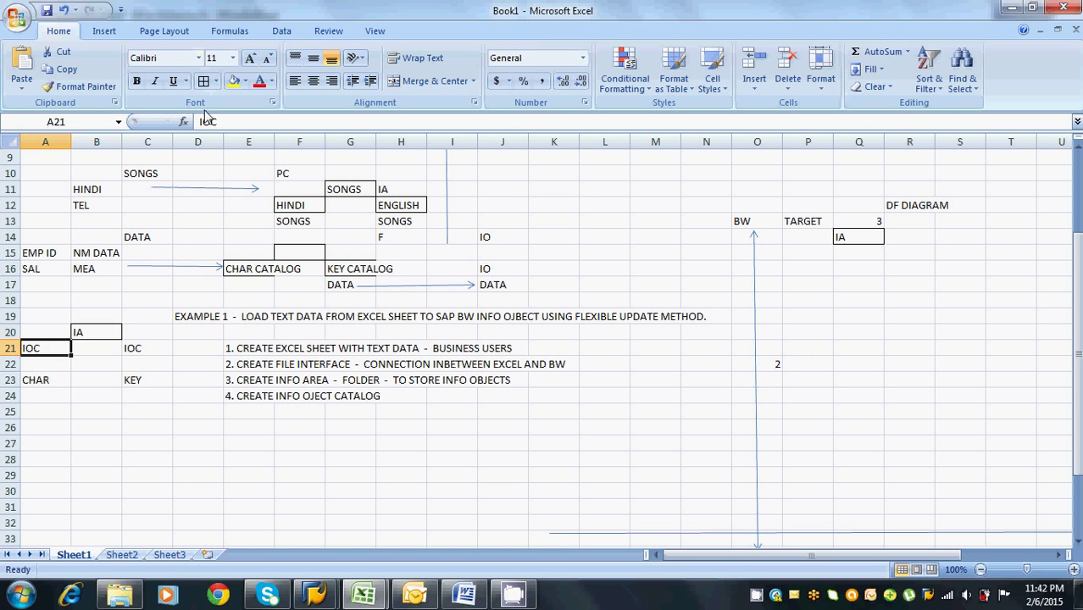
click(204, 81)
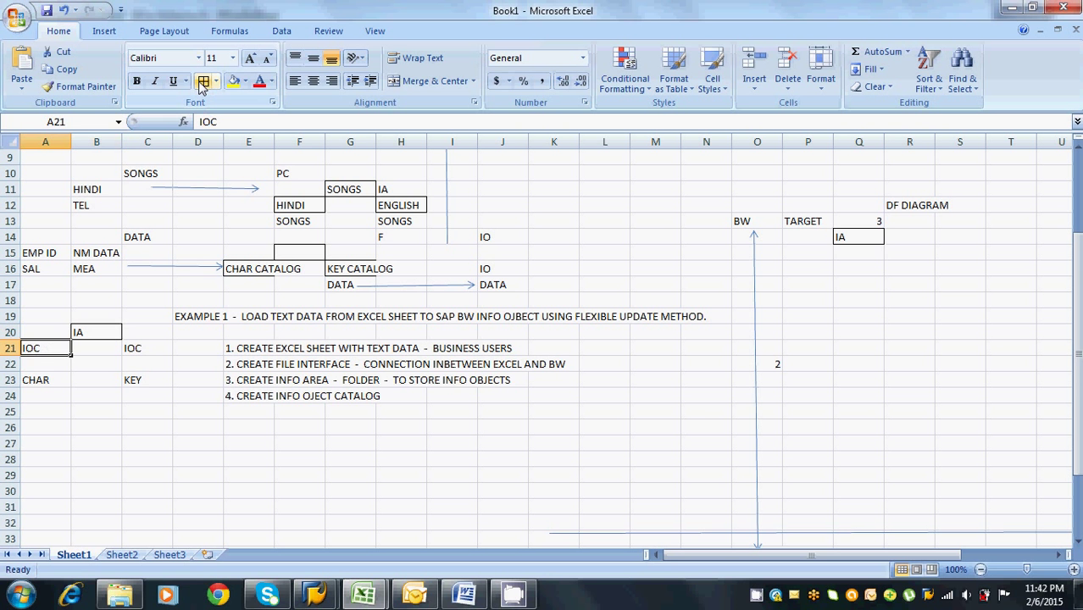
click(51, 378)
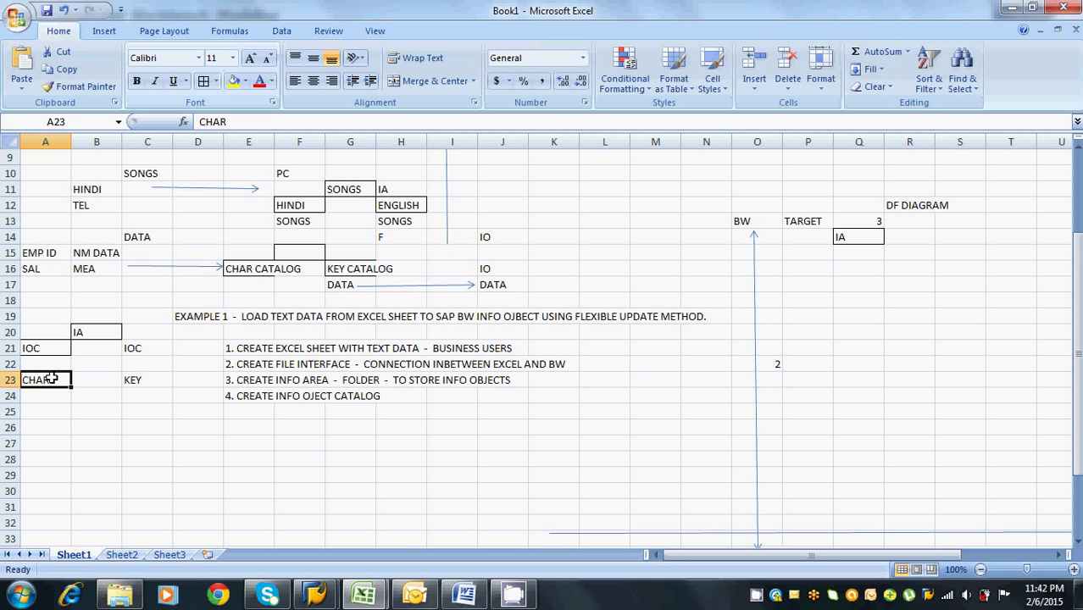
click(205, 80)
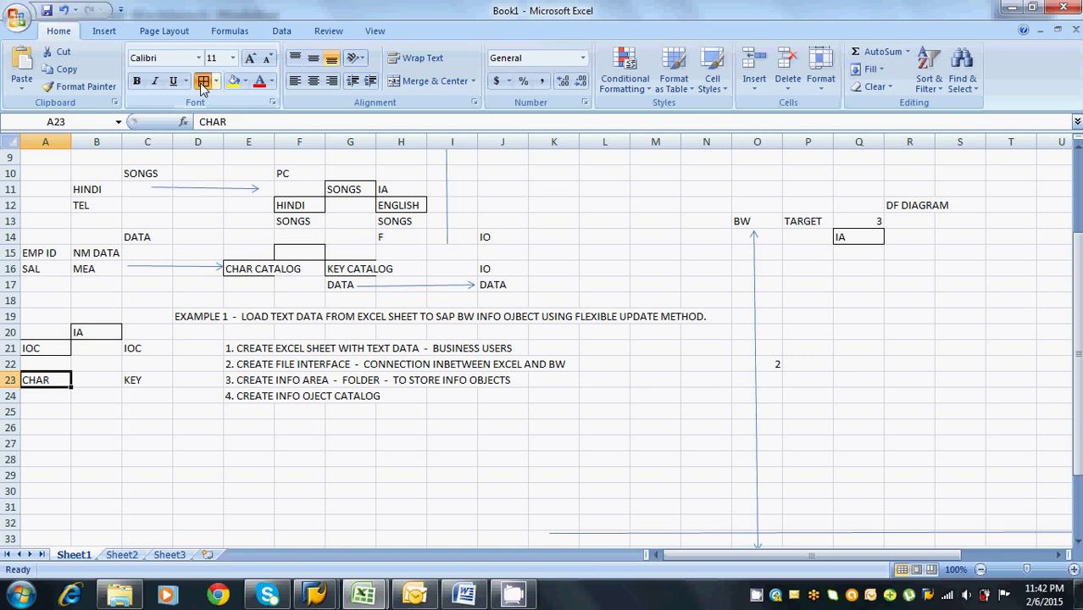
Number the hierarchy levels by entering 3 above IA in B19 and 3.1 above IOC in A20
click(100, 317)
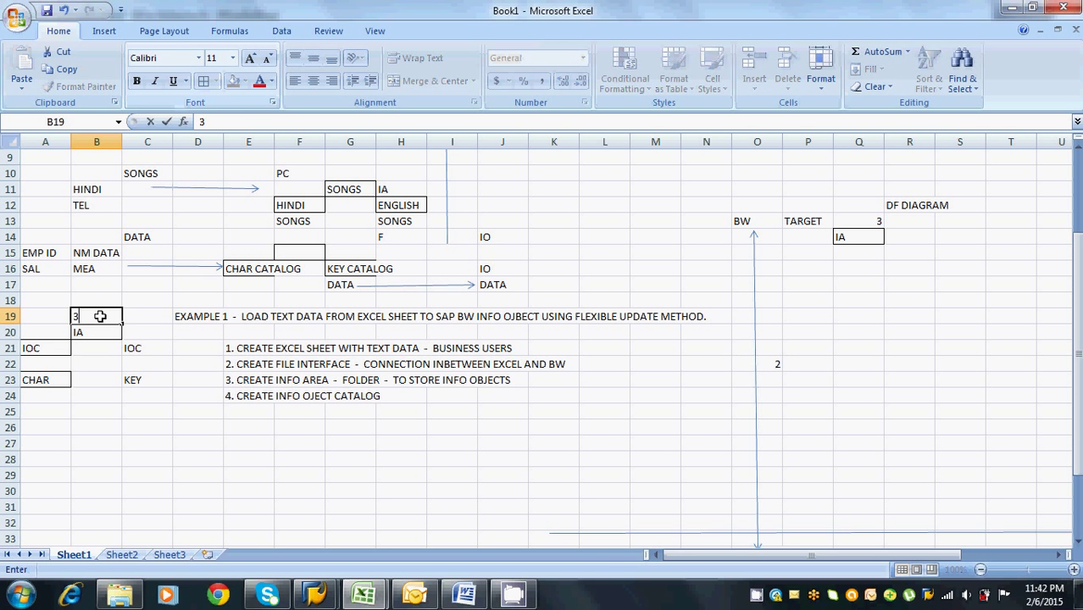
text(3)
click(48, 332)
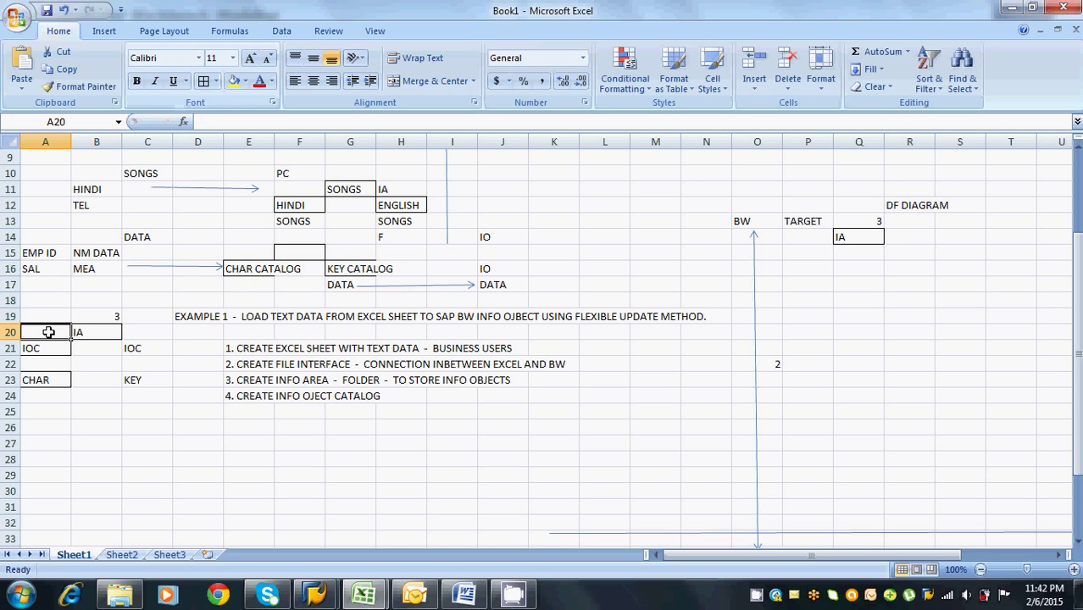
text(3.1)
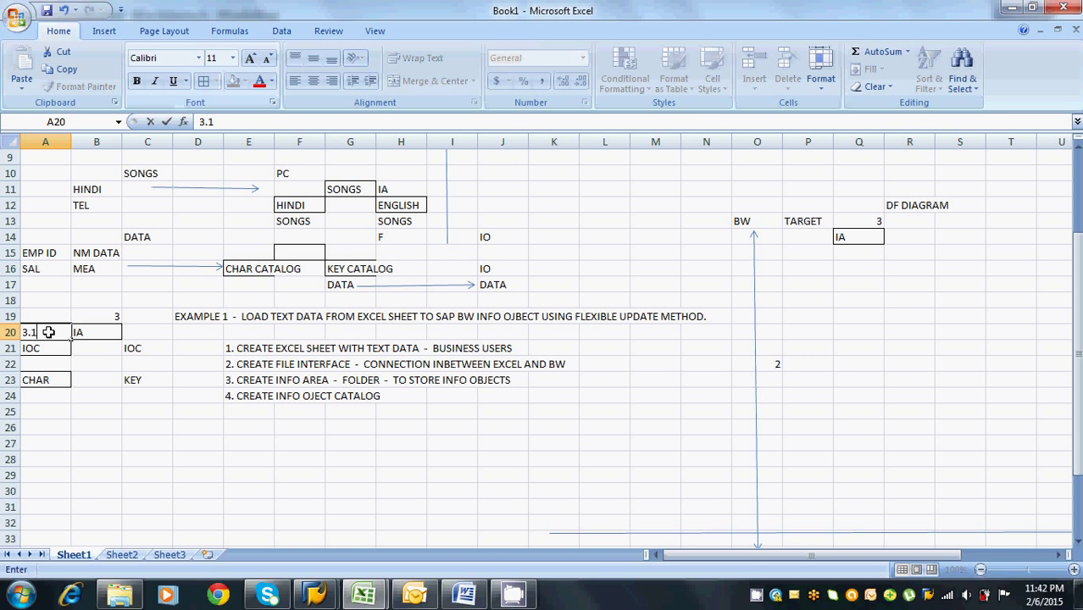
Enter IO in cell A22 between IOC and CHAR
click(43, 366)
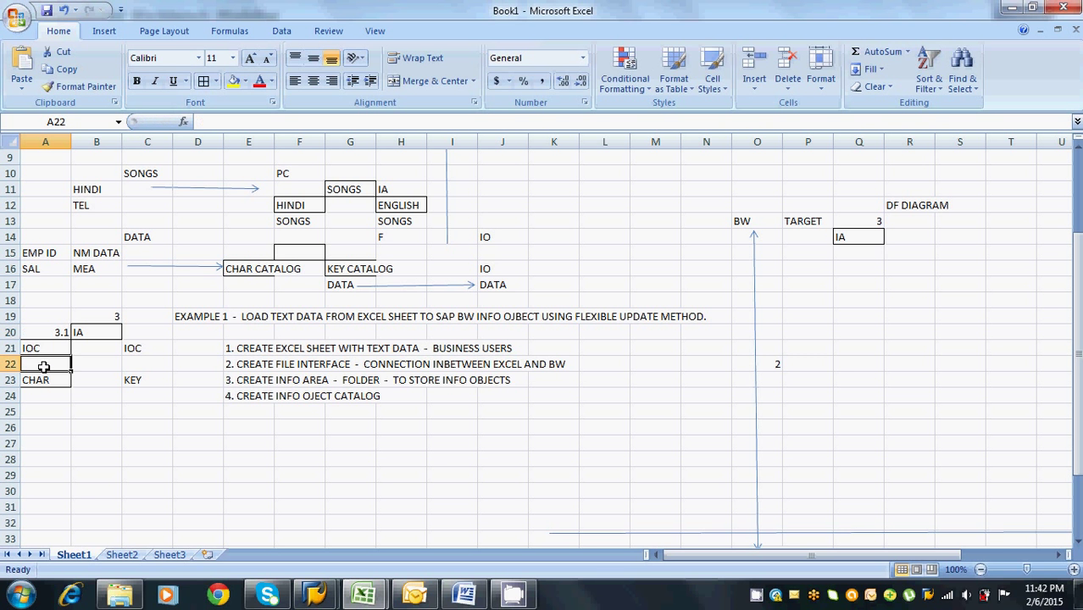
text(IOC)
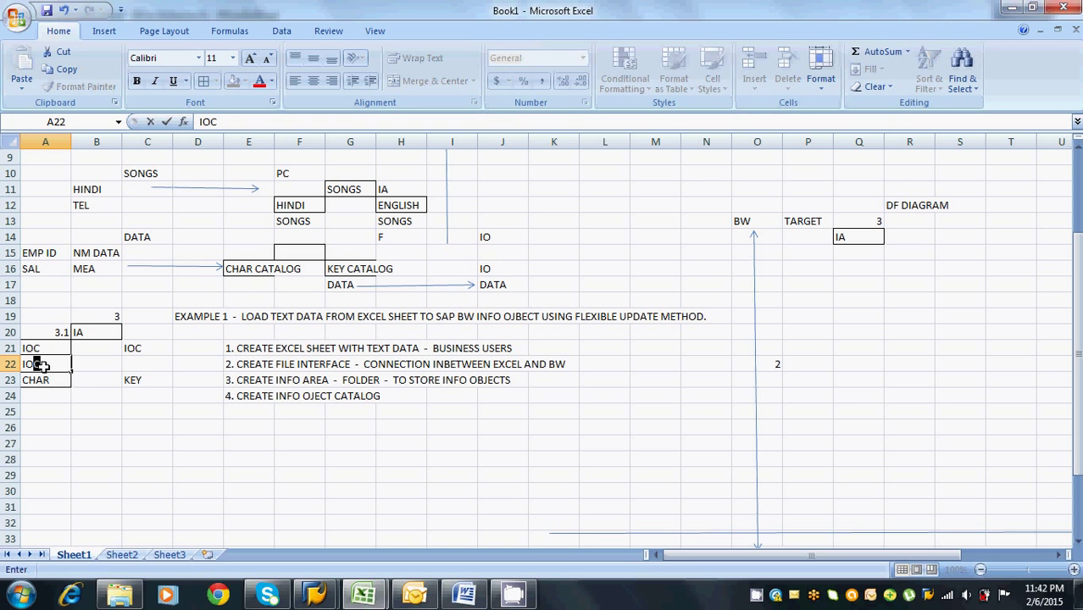
key(BackSpace)
Renumber the CREATE INFO OJECT CATALOG item in cell E24 as 3.1
click(231, 396)
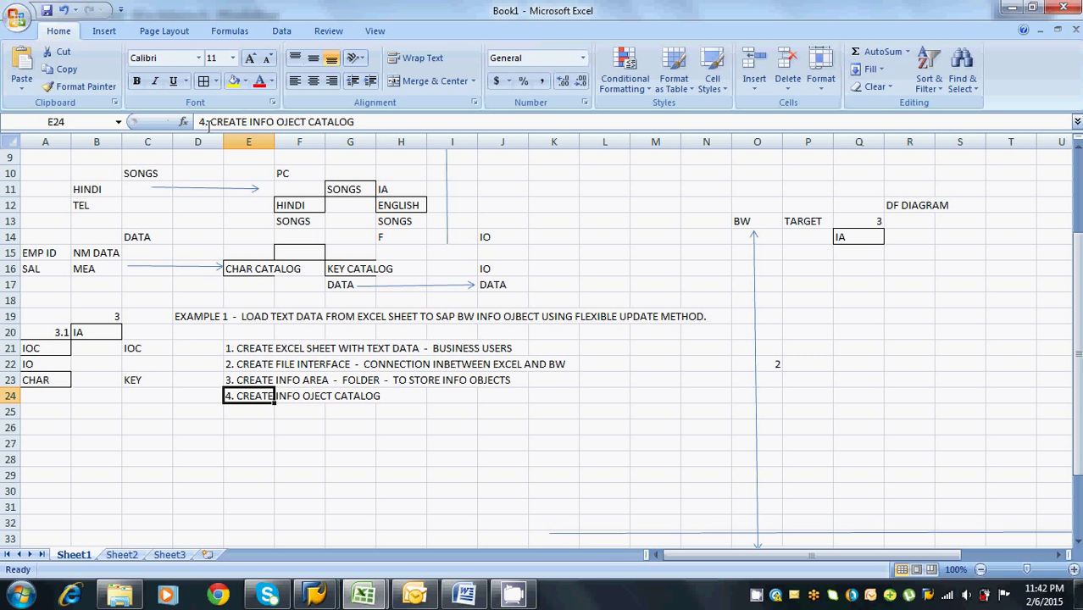
click(204, 122)
key(BackSpace)
text(3.1)
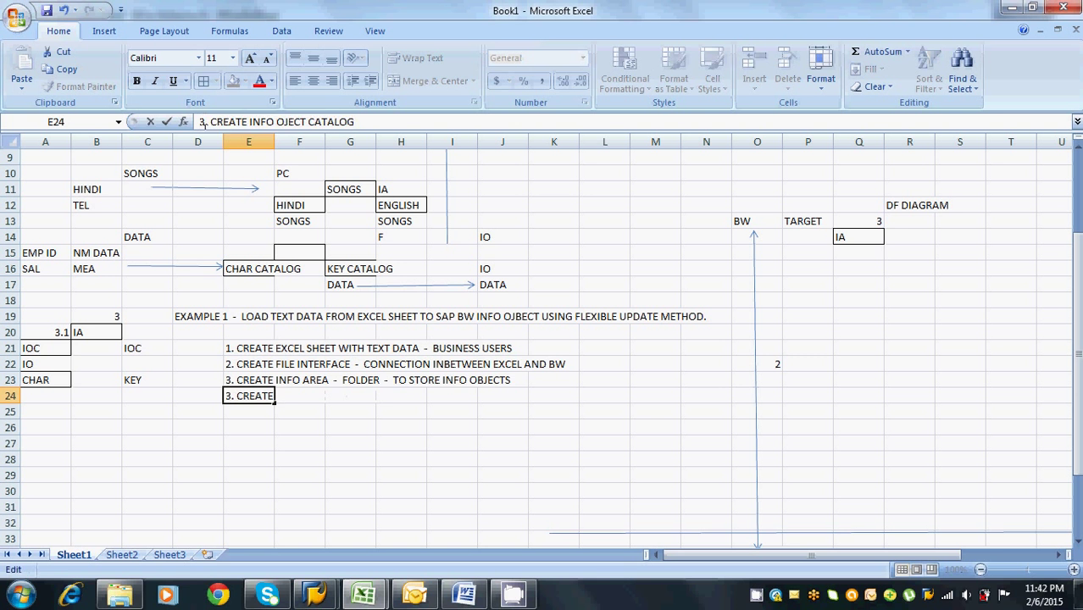
click(266, 450)
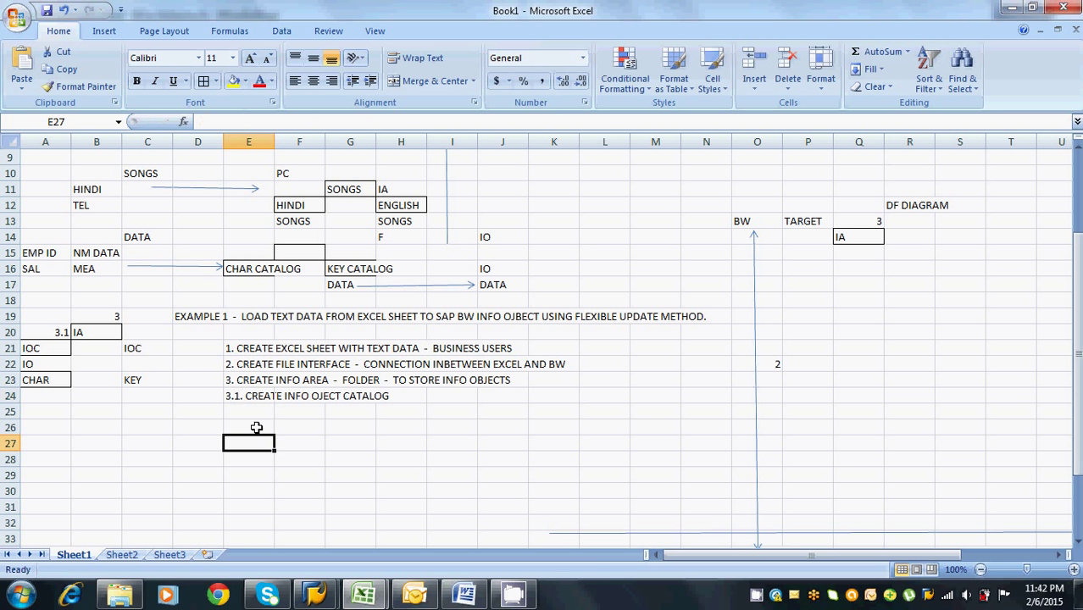
click(237, 396)
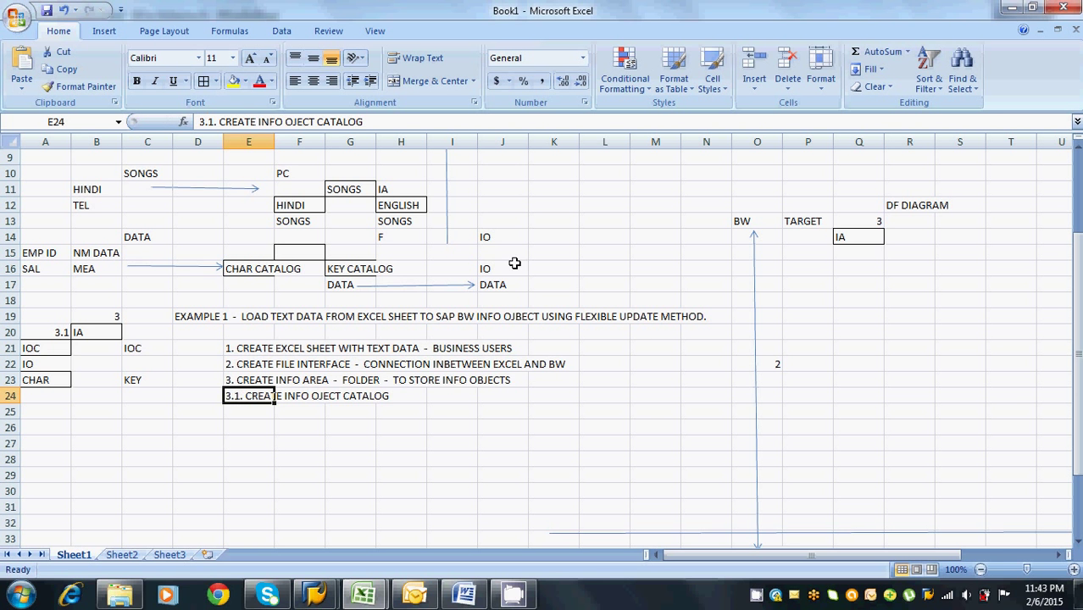
Enter IOC - CHAR in cell Q16 below the IA box and add a box border around it
click(848, 269)
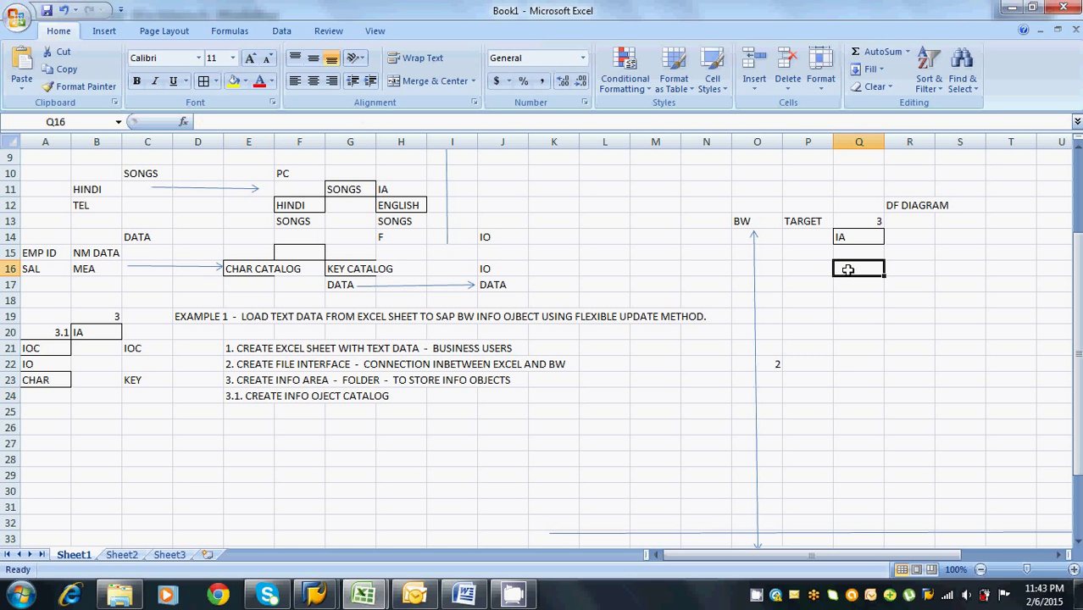
text(IO)
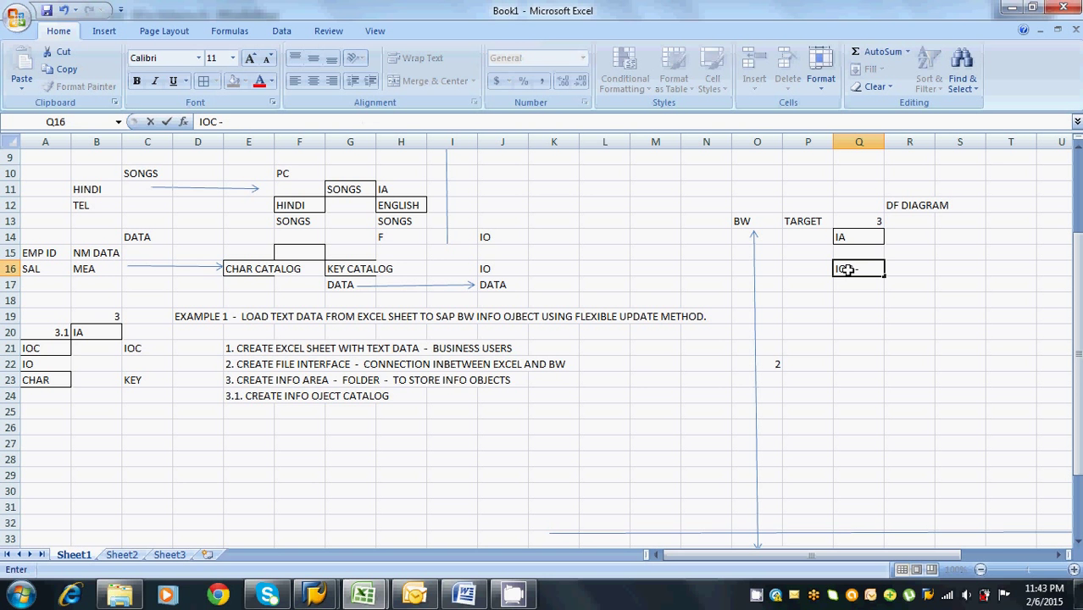
text(C - CHAR)
key(Return)
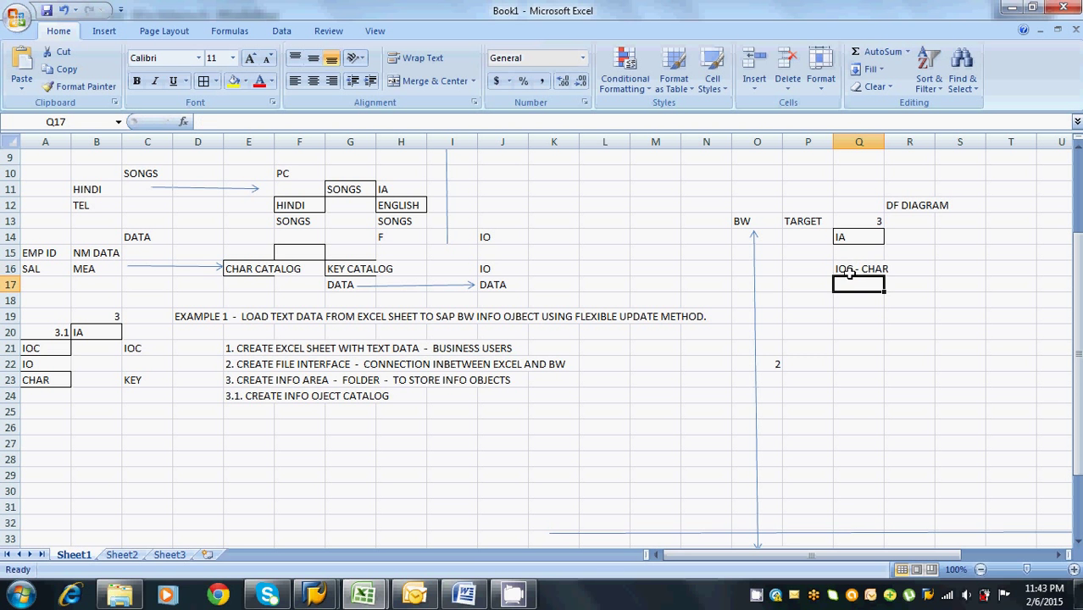
click(850, 268)
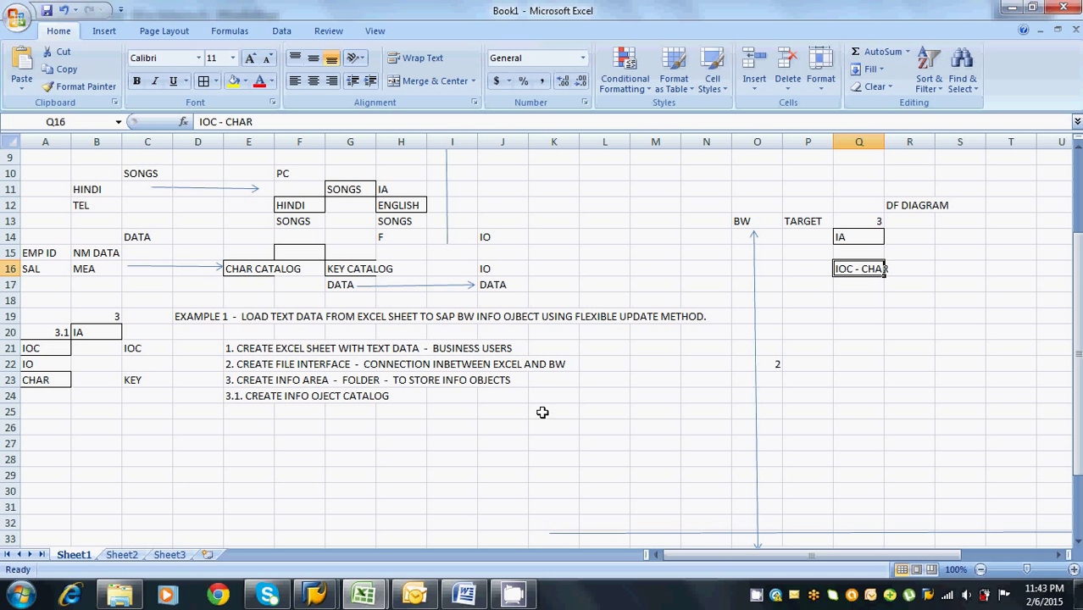
click(245, 394)
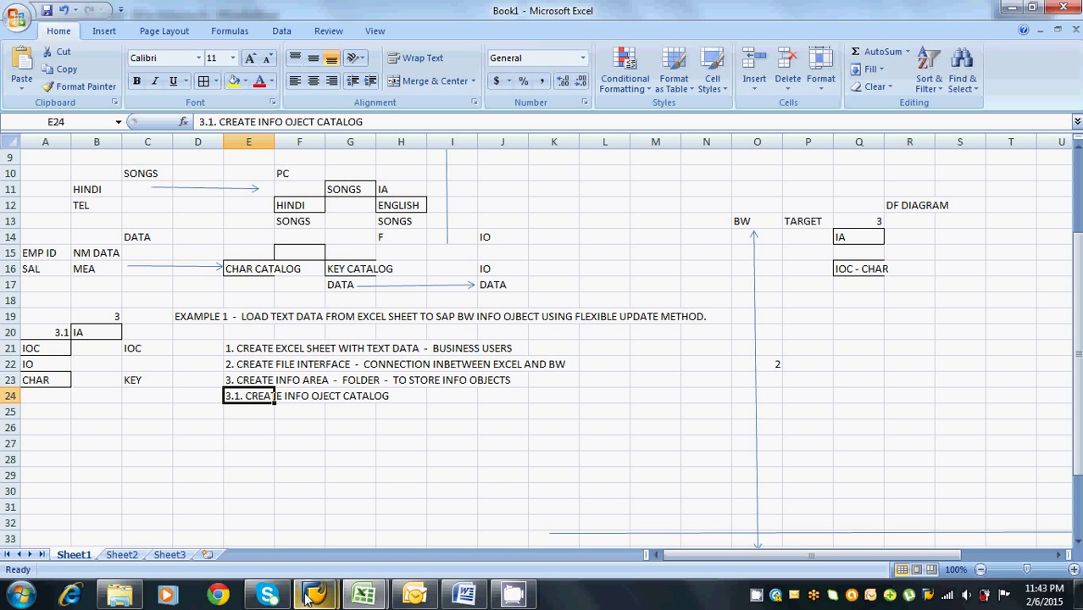
Switch to SAP and start a new InfoObject catalog under InfoArea ELEARNING_IA, naming it IOC_CHAR_HR
mouse_move(315, 594)
click(386, 518)
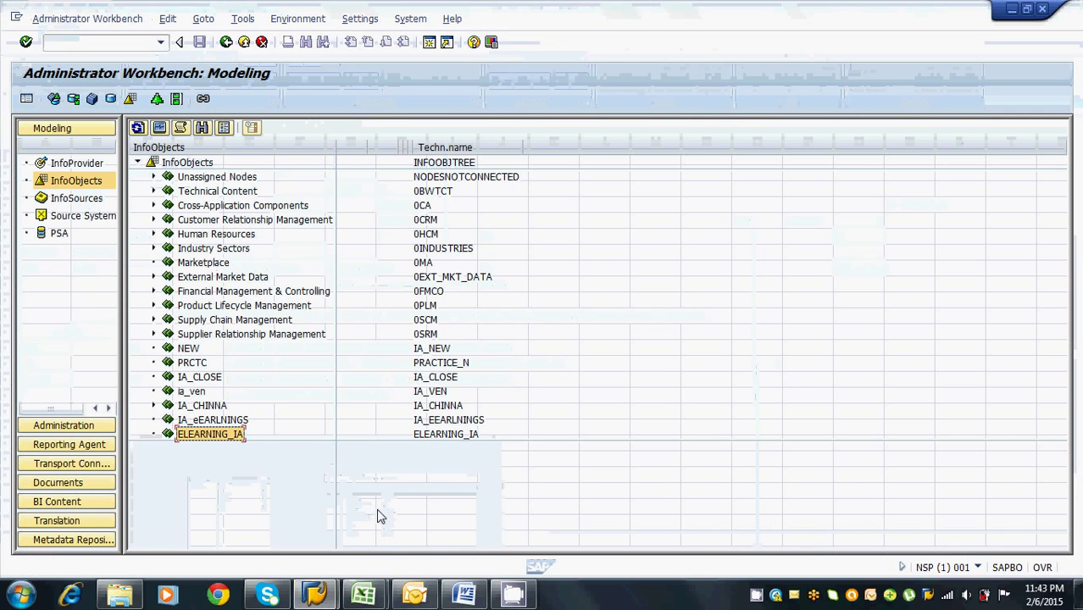
right_click(227, 441)
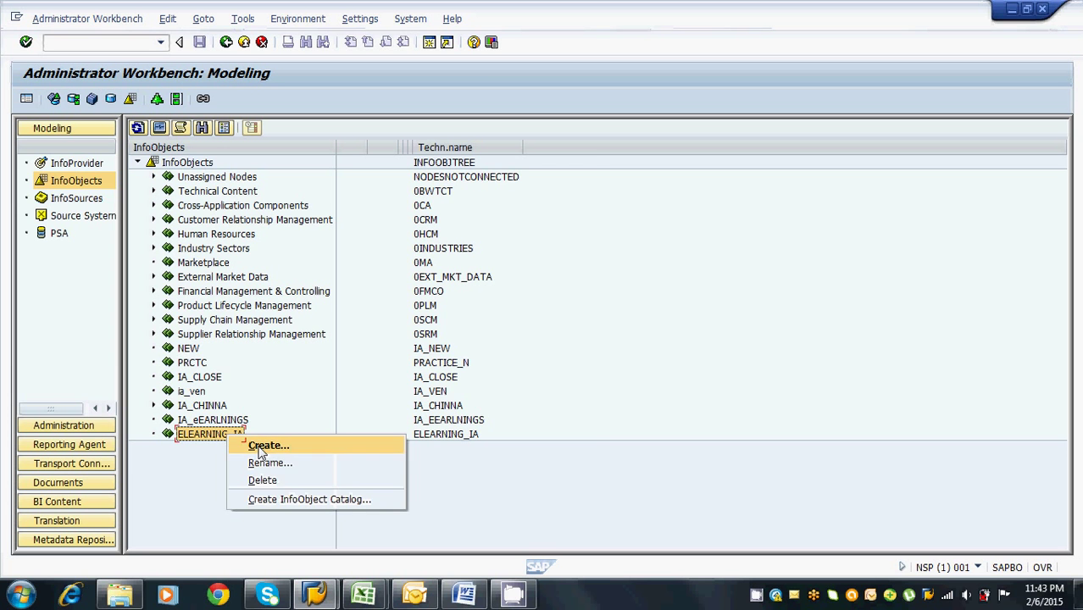
click(268, 499)
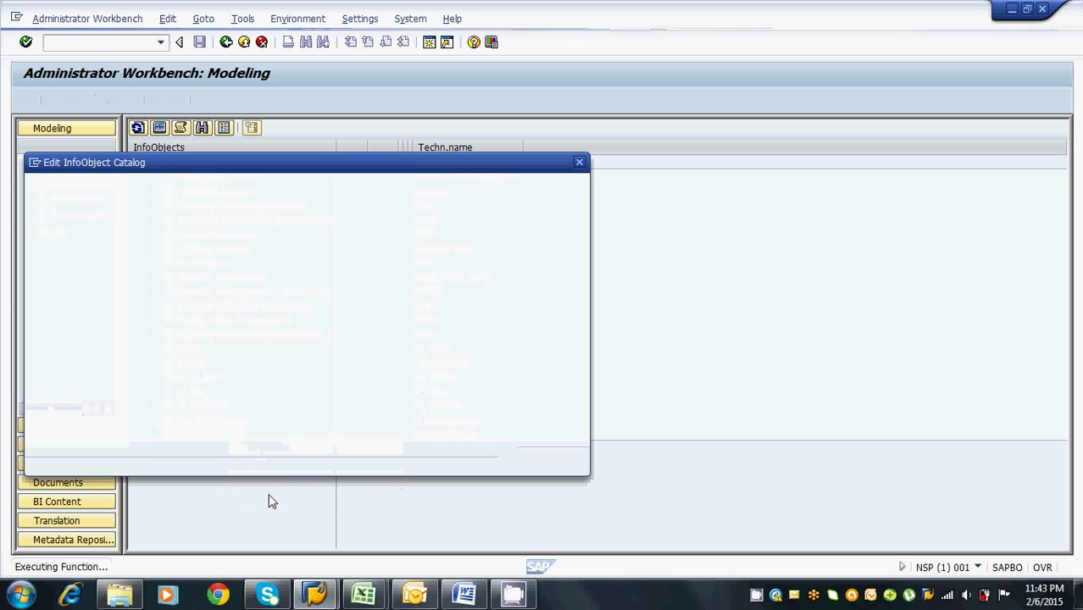
text(I)
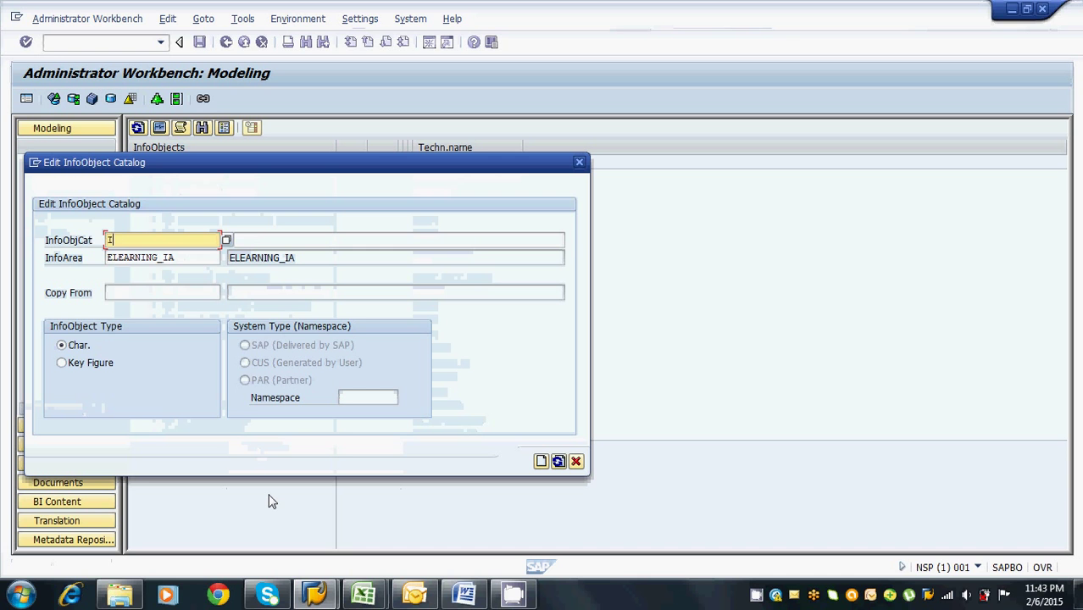
text(OC)
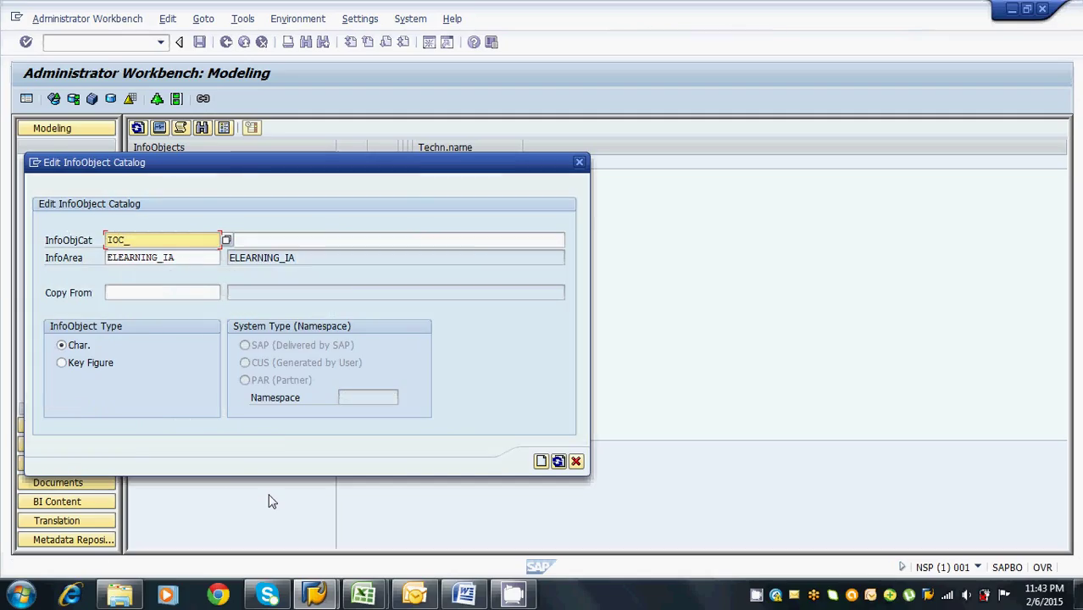
text(_CHAR_)
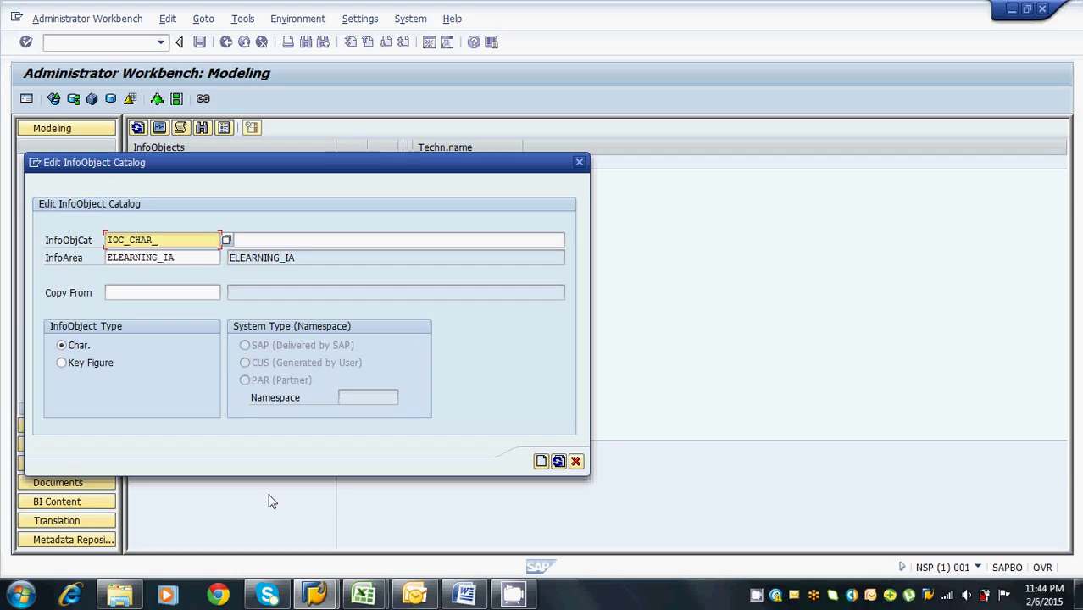
text(ee1)
Copy the catalog name IOC_CHAR_HR into its description and create the catalog with the Char. type
drag(172, 240, 112, 243)
key(ctrl+c)
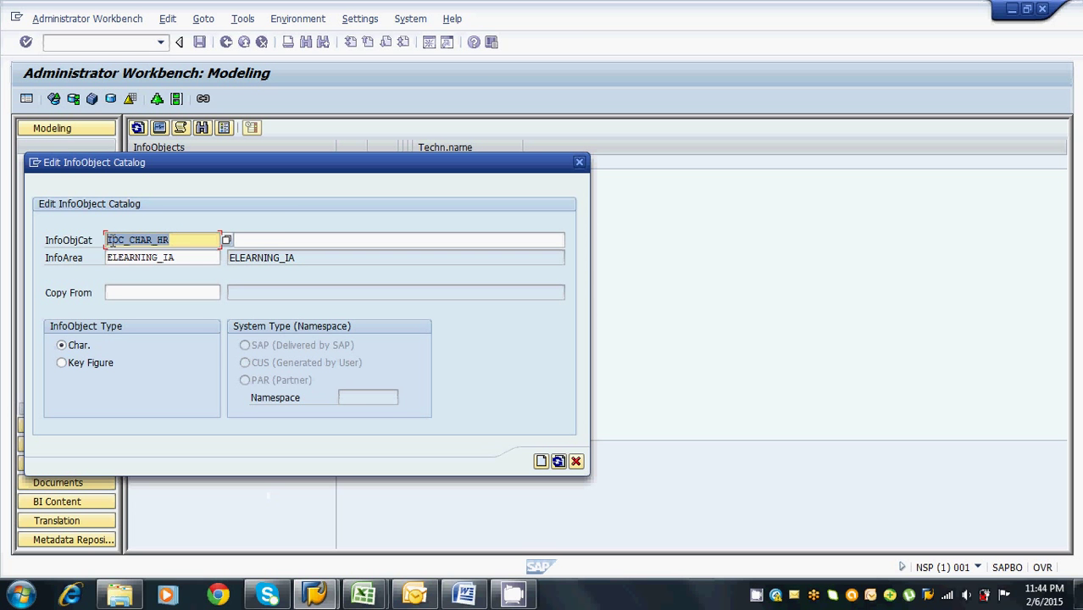
click(272, 240)
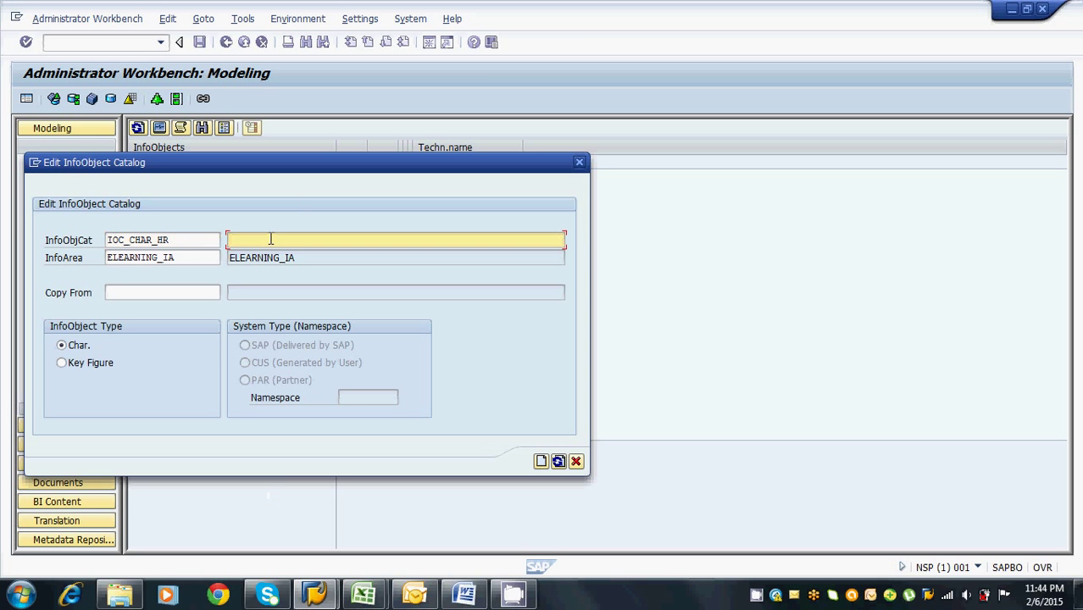
key(ctrl+v)
click(542, 462)
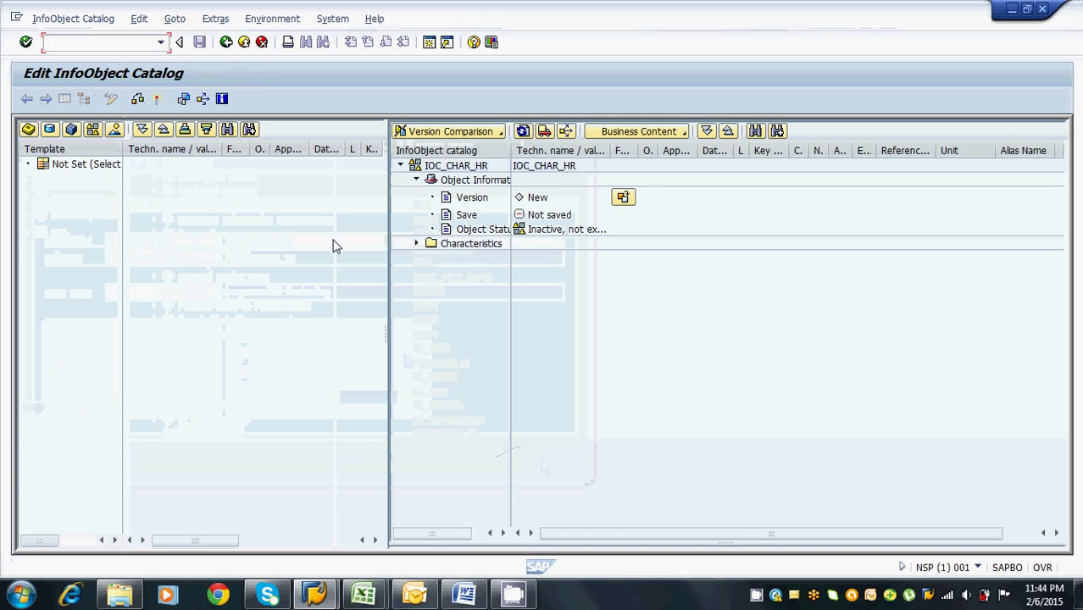
Activate the IOC_CHAR_HR catalog, return to the InfoObjects tree and select it under ELEARNING_IA
click(156, 100)
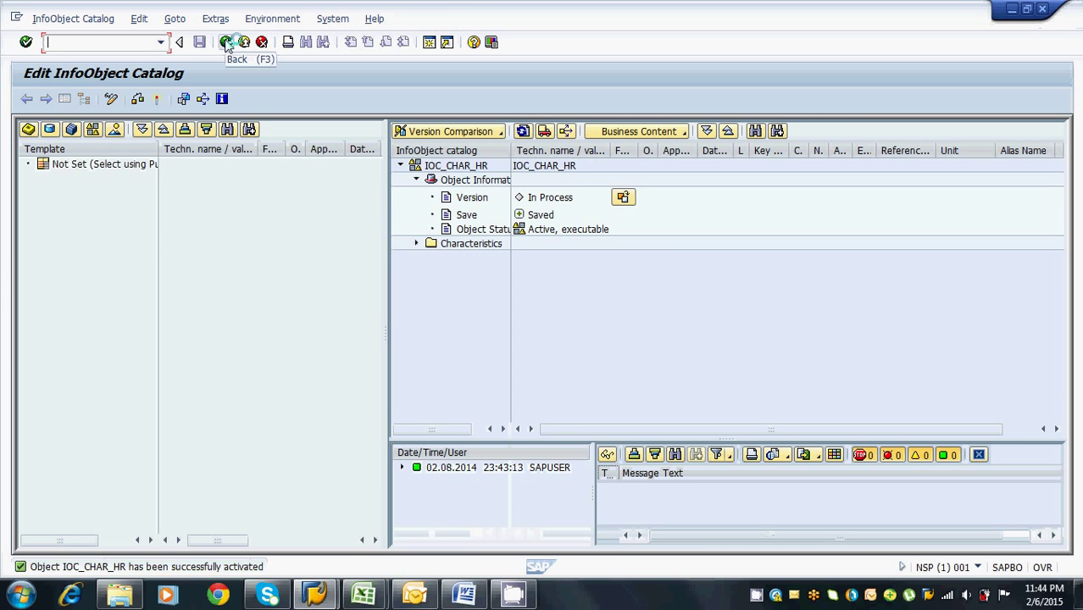
click(226, 42)
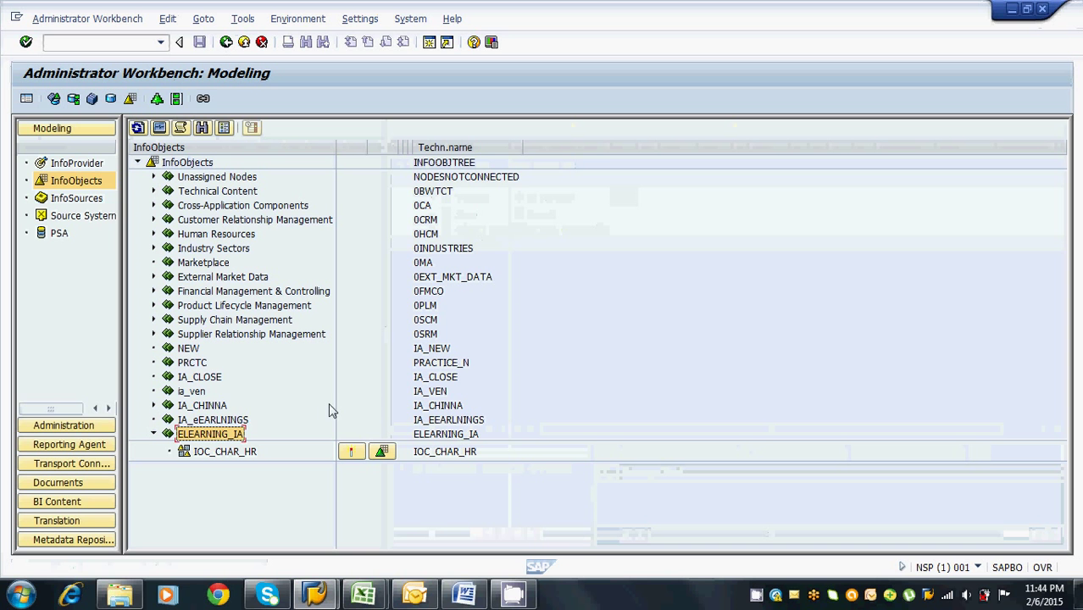
click(238, 454)
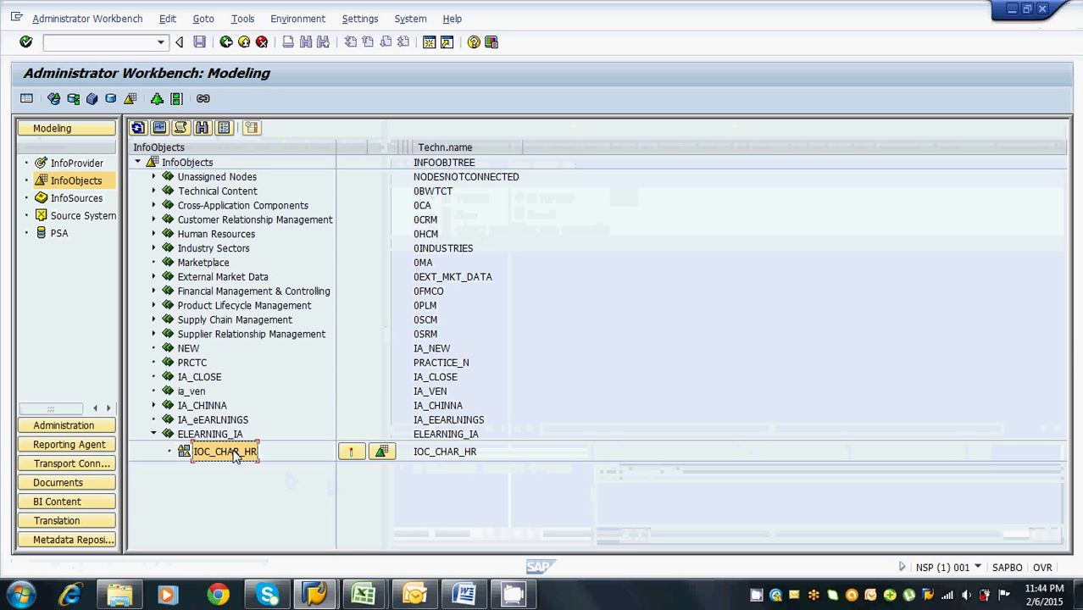
click(206, 437)
click(214, 453)
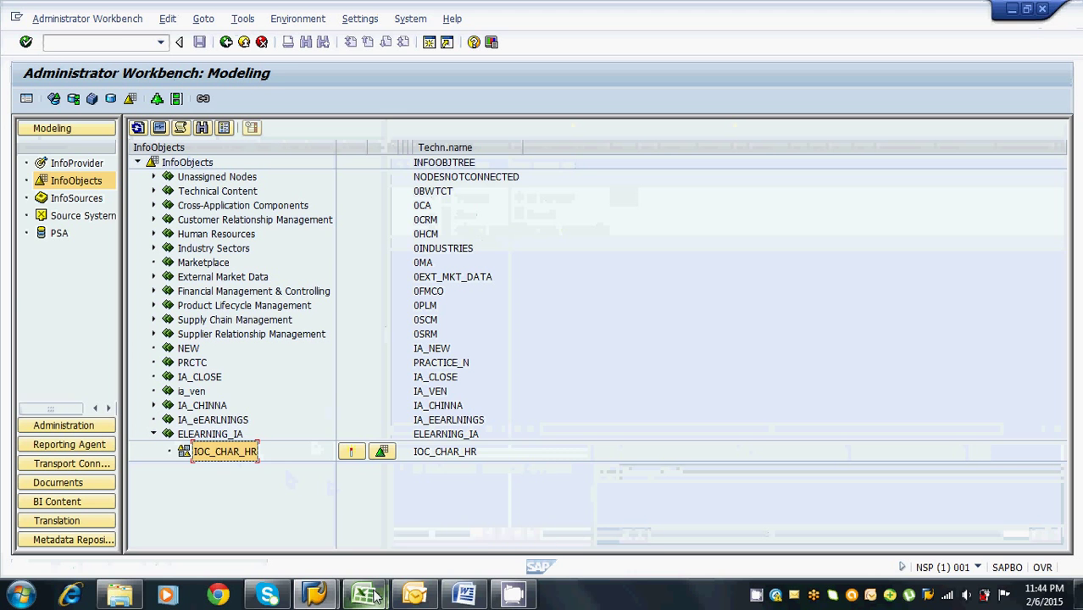
Switch to Excel and enter the item number 3.2 in cell E25
mouse_move(377, 597)
click(445, 515)
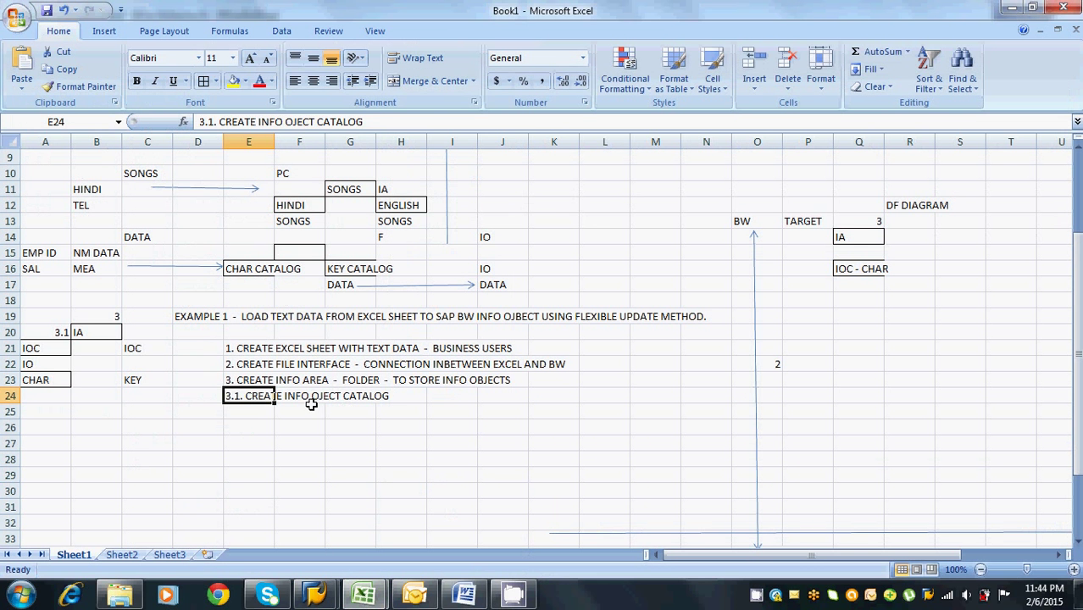
click(260, 410)
text(3.2)
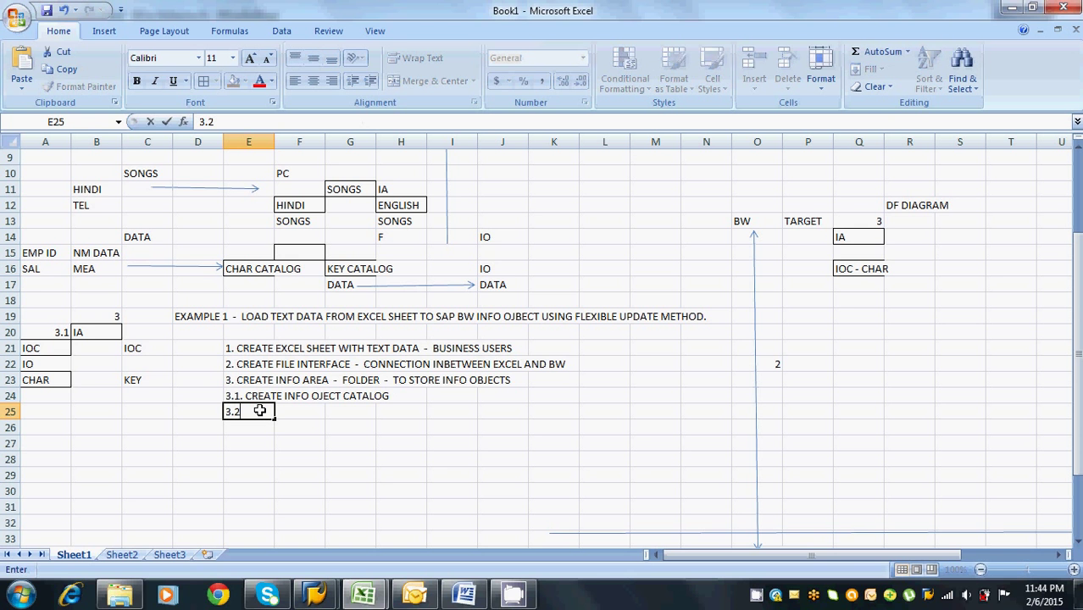
Append "- CHAR" to the 3.1 catalog item in cell E24
click(270, 393)
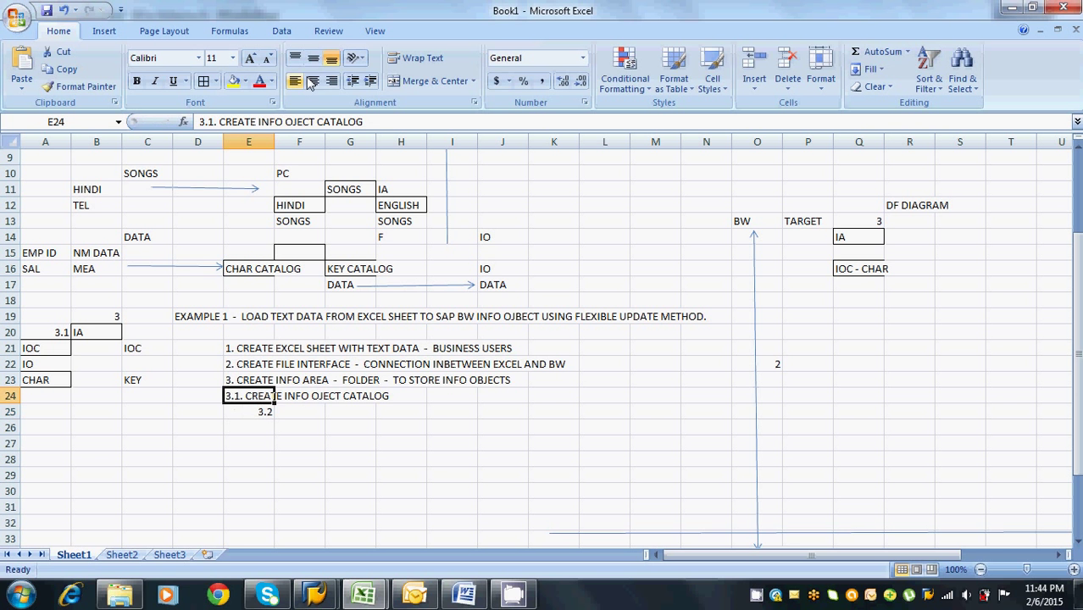
click(370, 121)
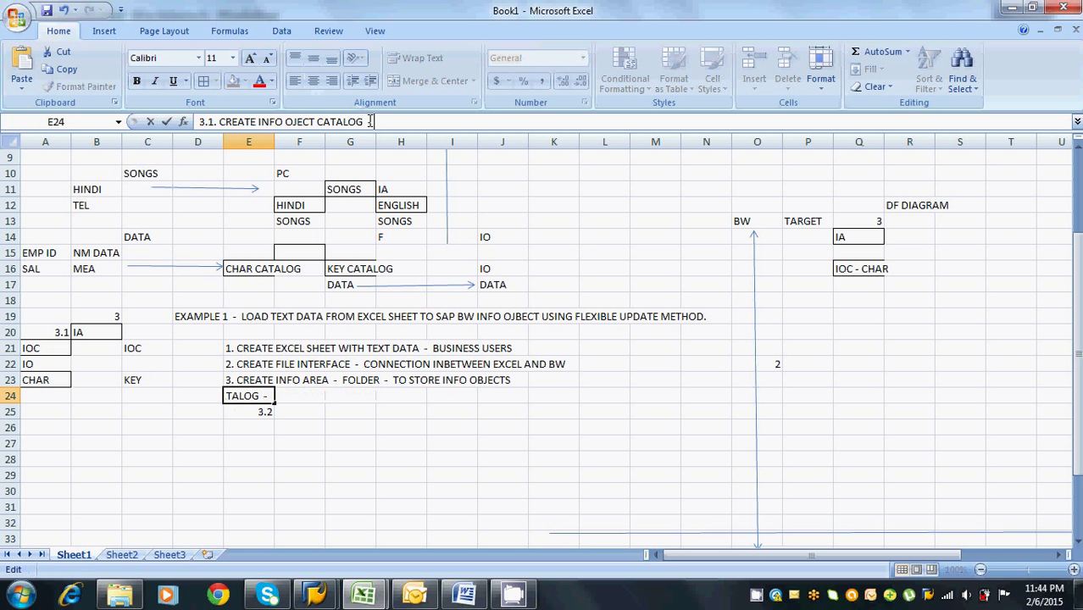
text(- CHAR)
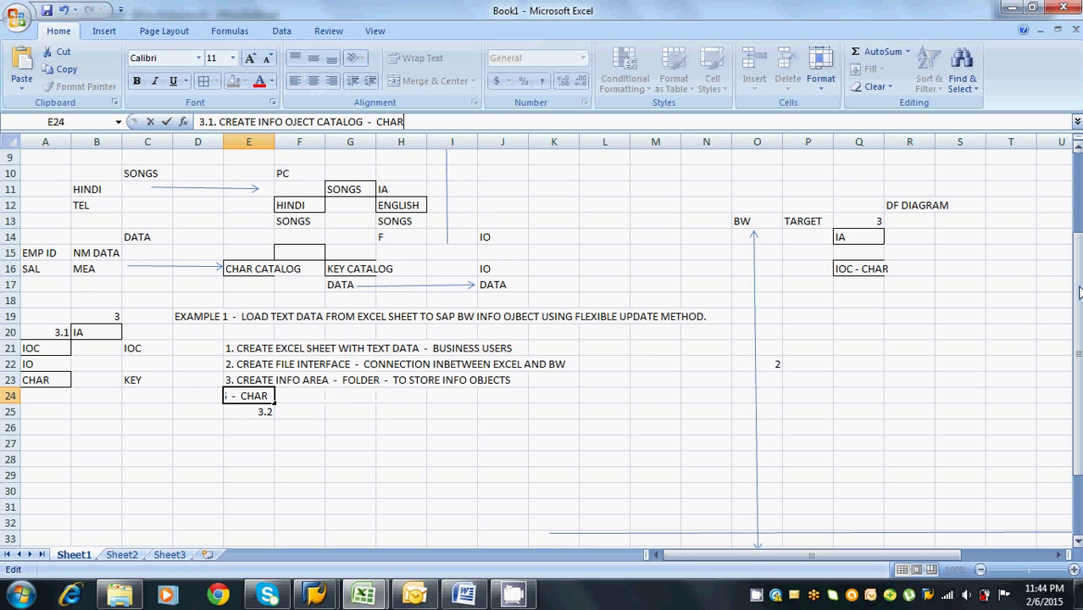
Examine the EMP ID and DESCRIPTION values in rows 4 and 5 of the sample employee table
drag(1079, 293, 1079, 227)
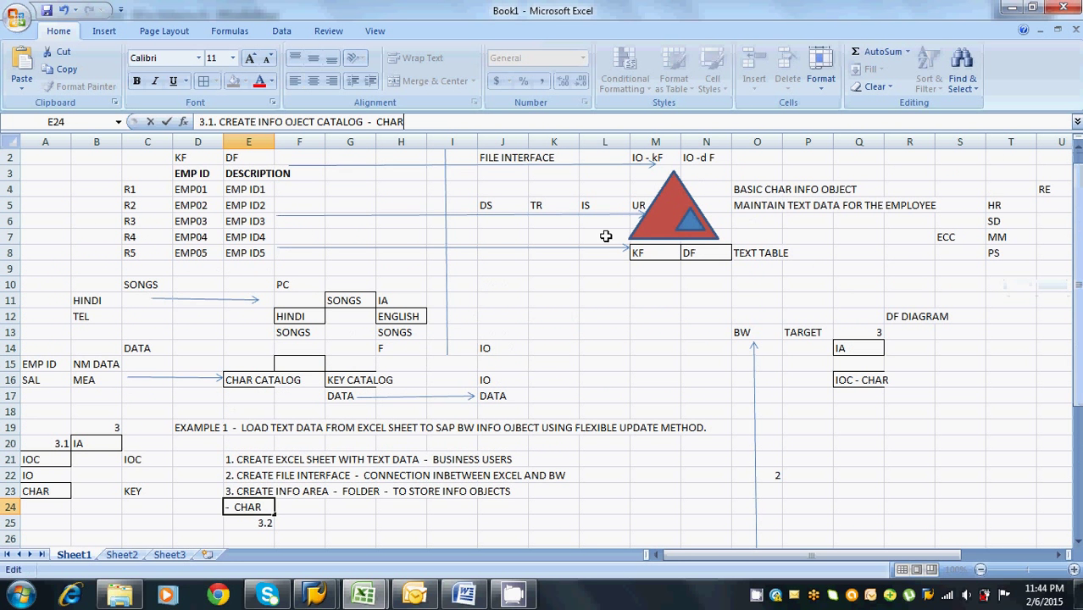
click(191, 189)
click(230, 189)
click(192, 191)
click(196, 209)
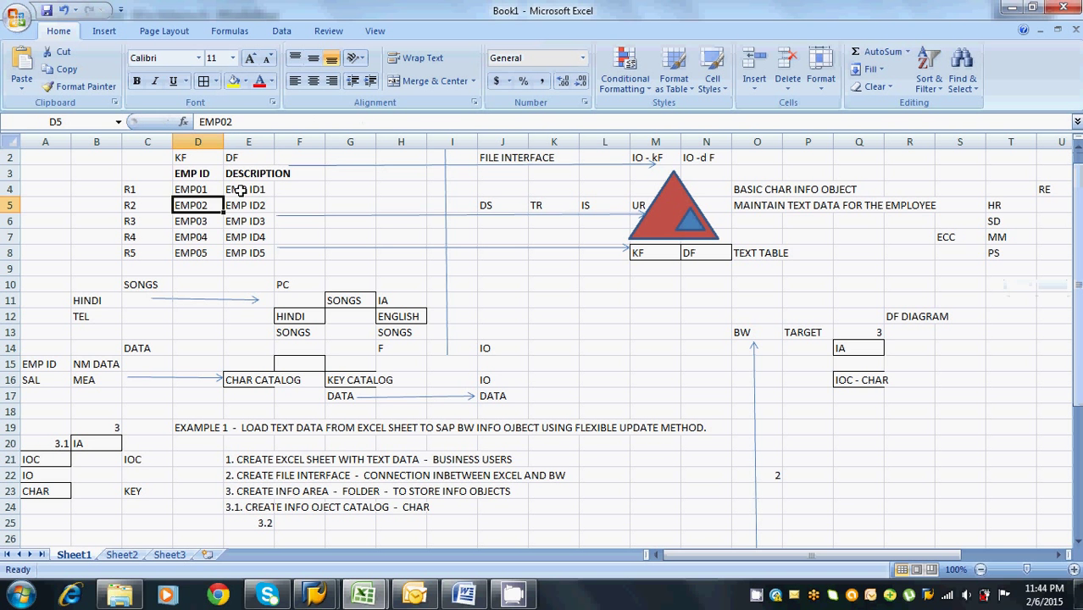
click(241, 190)
click(243, 206)
click(197, 206)
click(194, 190)
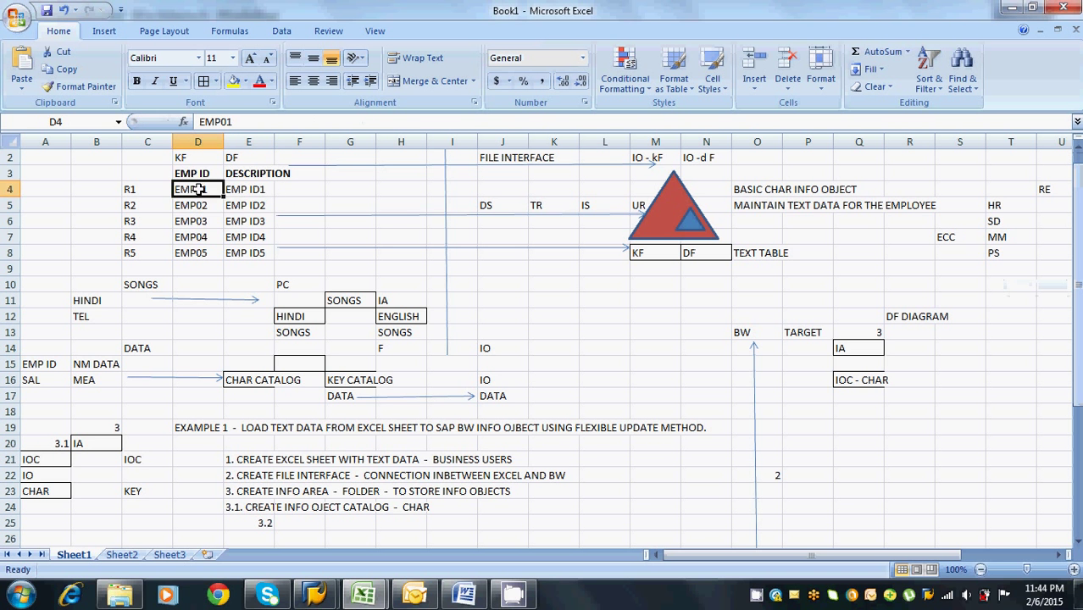
click(231, 204)
click(201, 205)
click(196, 190)
Complete the item in cell E25 to read 3.2 CREATE CHAR INFO OBJECT
click(268, 506)
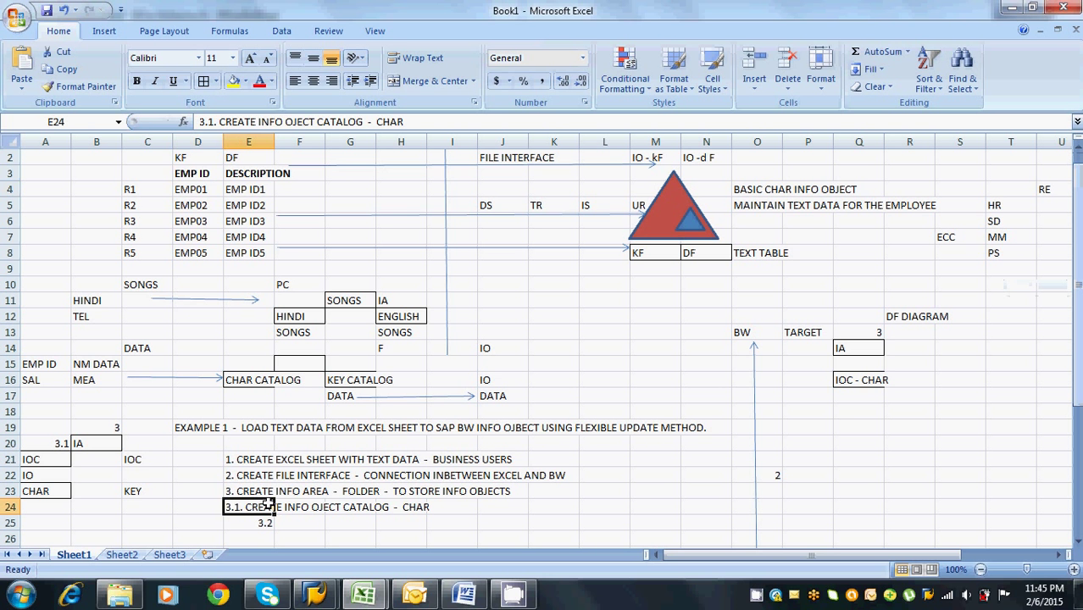
click(258, 521)
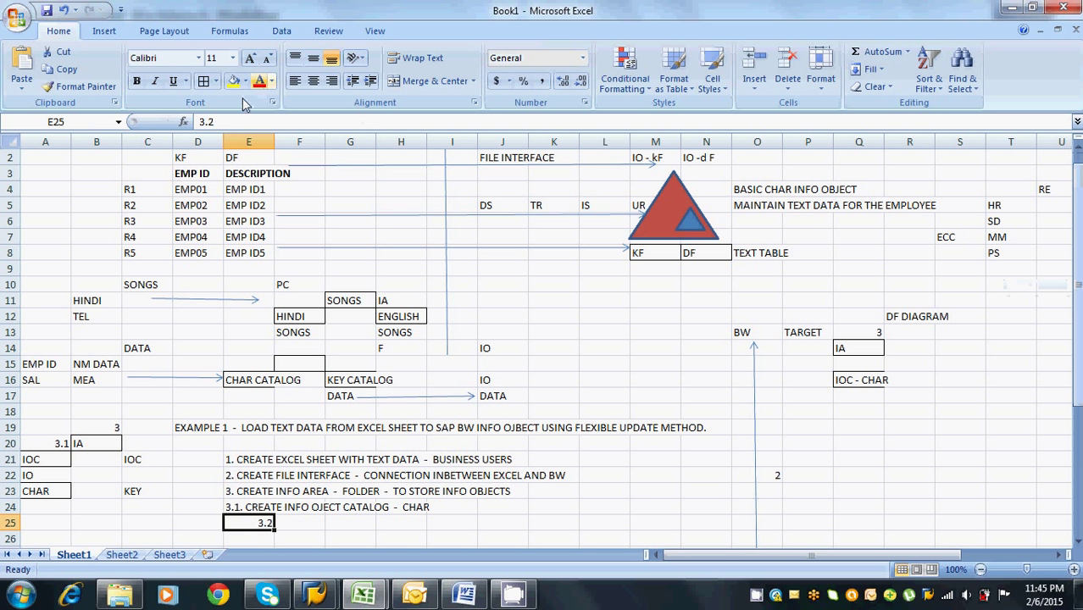
click(228, 121)
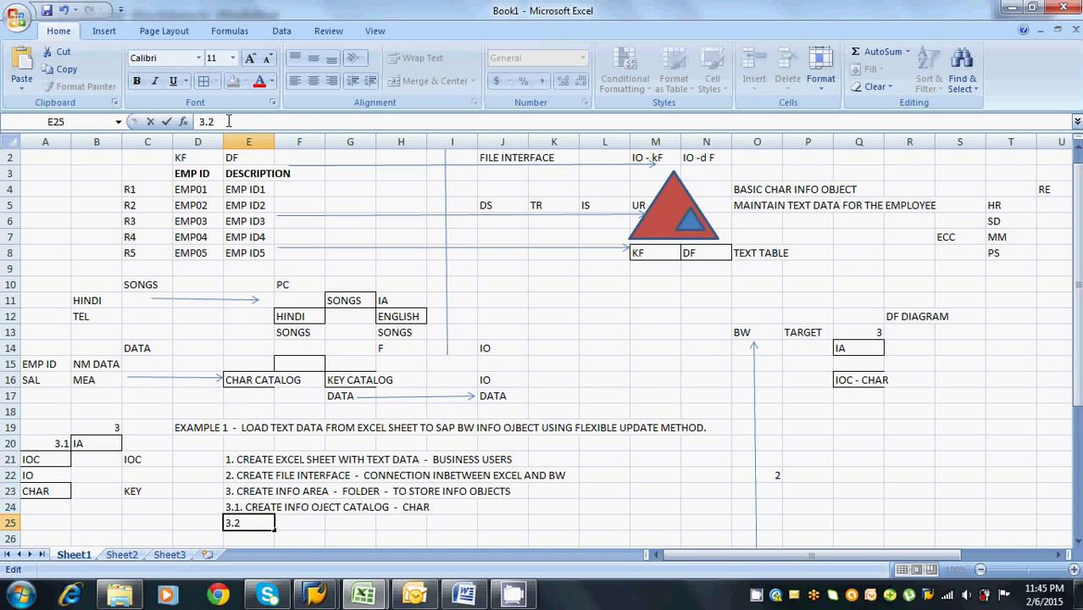
text(cREATE)
key(BackSpace)
text(CHAR)
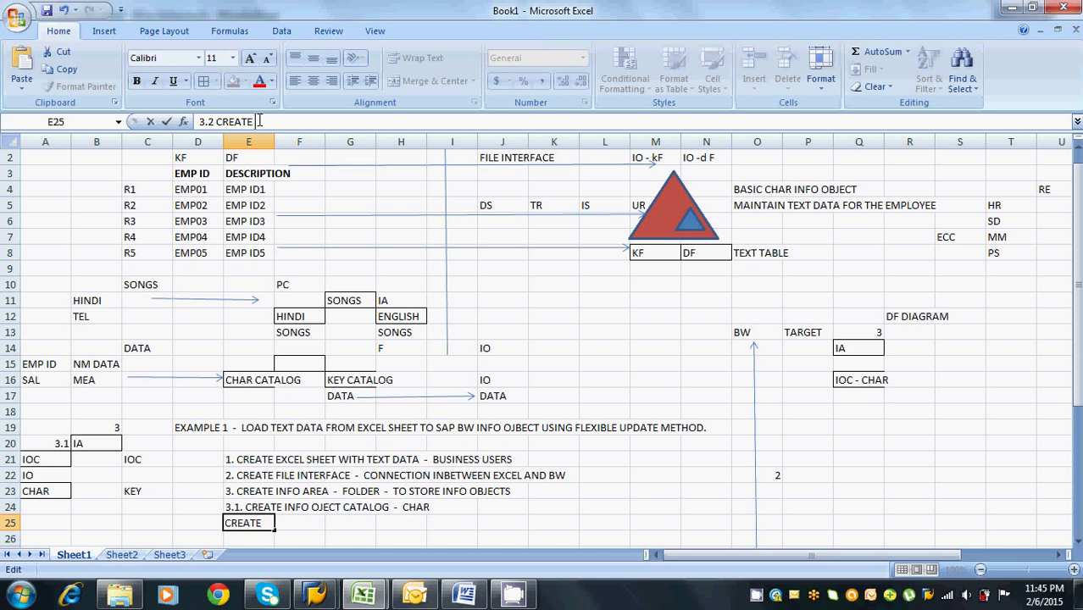
text( I)
key(BackSpace)
text(CHAR INFO OBJECT)
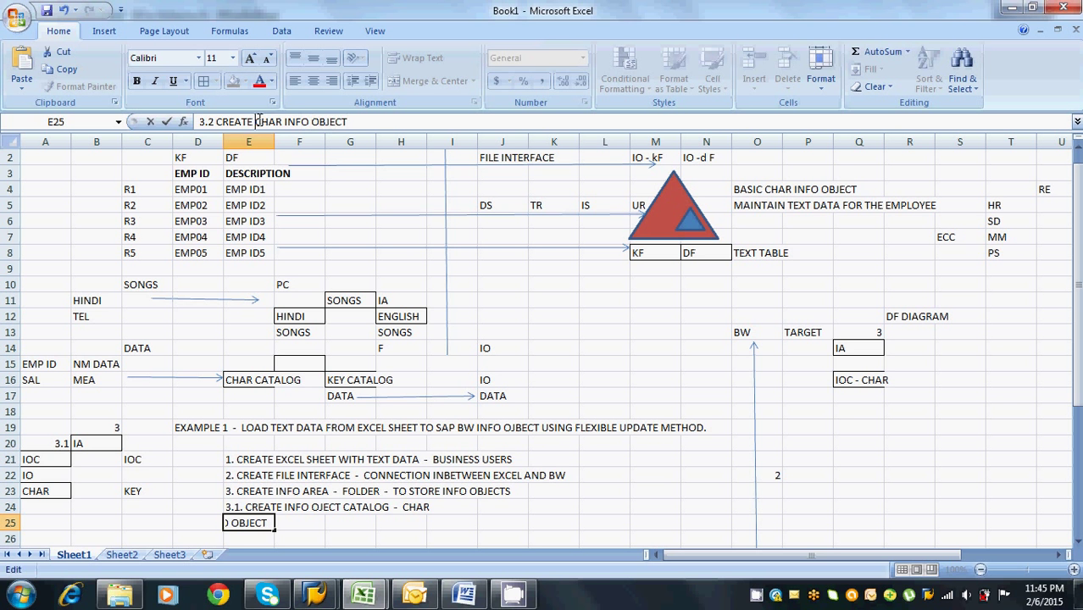
click(260, 121)
text(CATALOG)
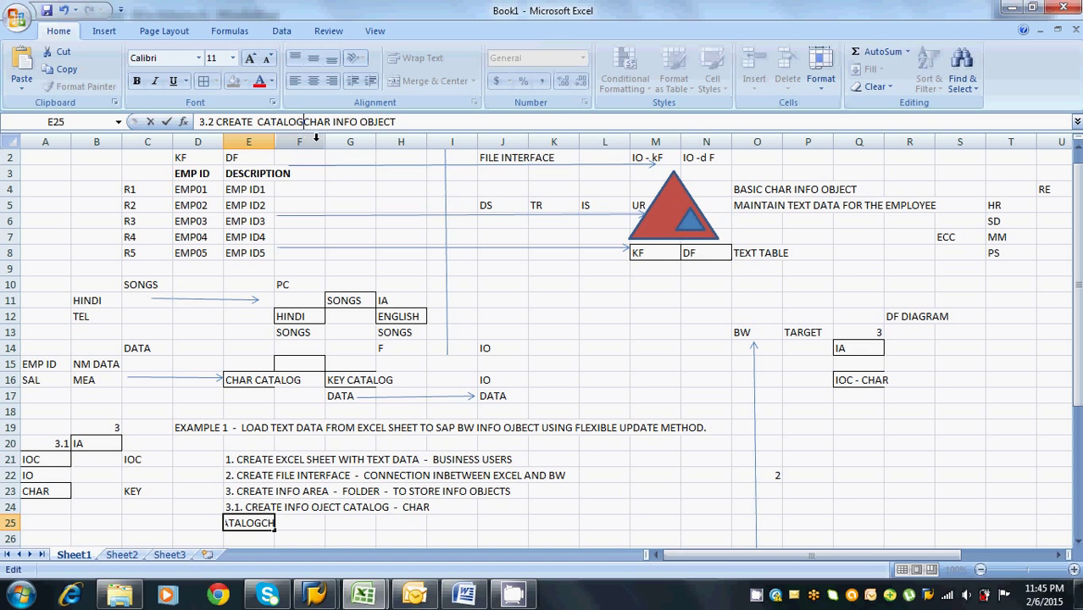
key(BackSpace)
key(BackSpace)
key(BackSpace)
key(BackSpace)
key(BackSpace)
key(BackSpace)
key(BackSpace)
key(BackSpace)
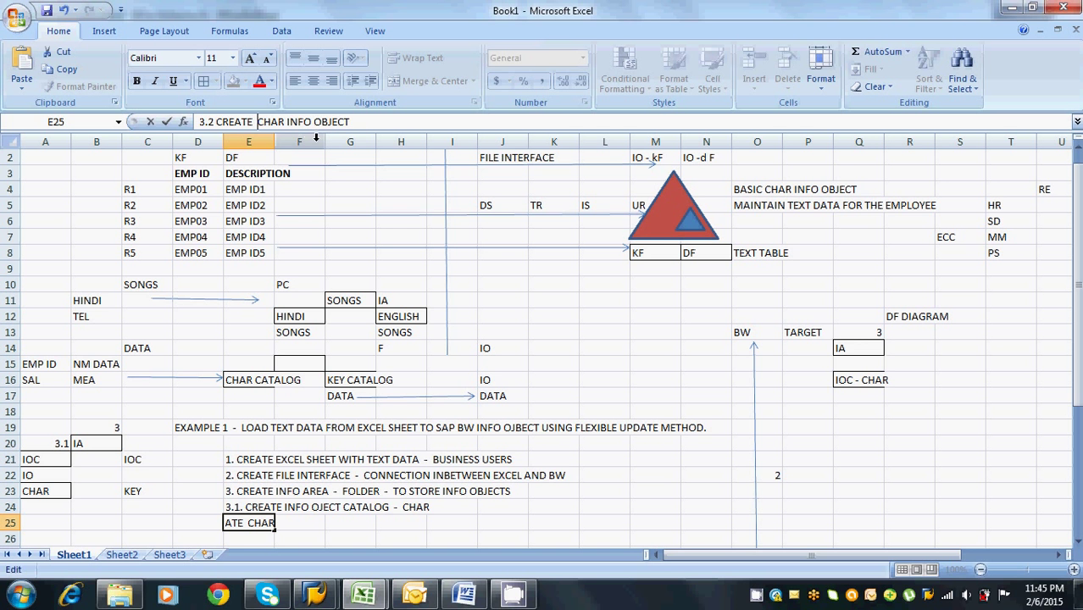
Append "AND MAINTAIN TEXT DATA" to the 3.2 item in cell E25
click(367, 121)
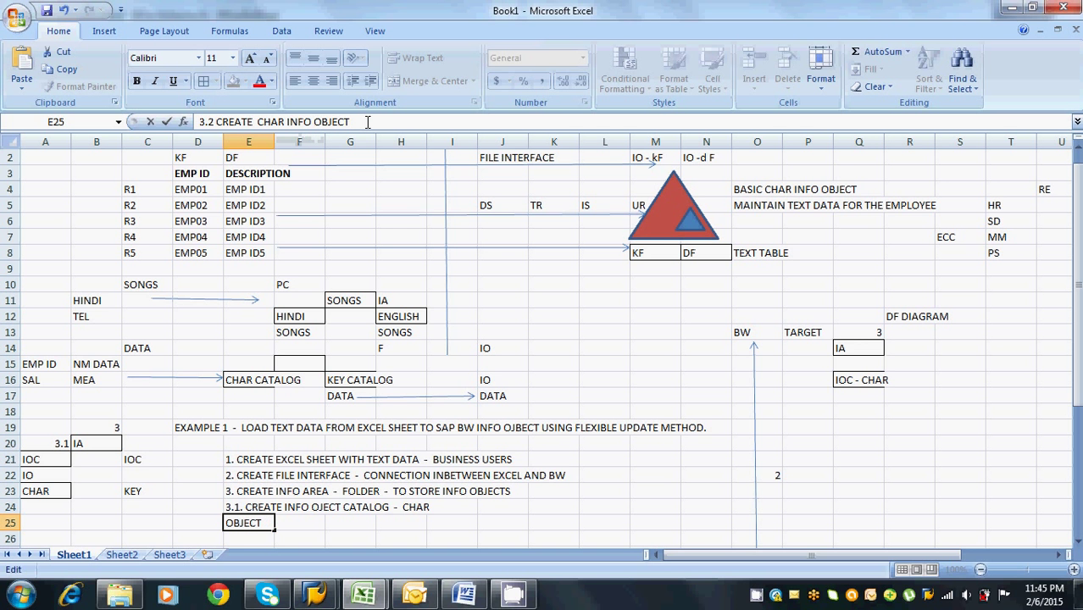
text(AND MAINTAI)
text(N )
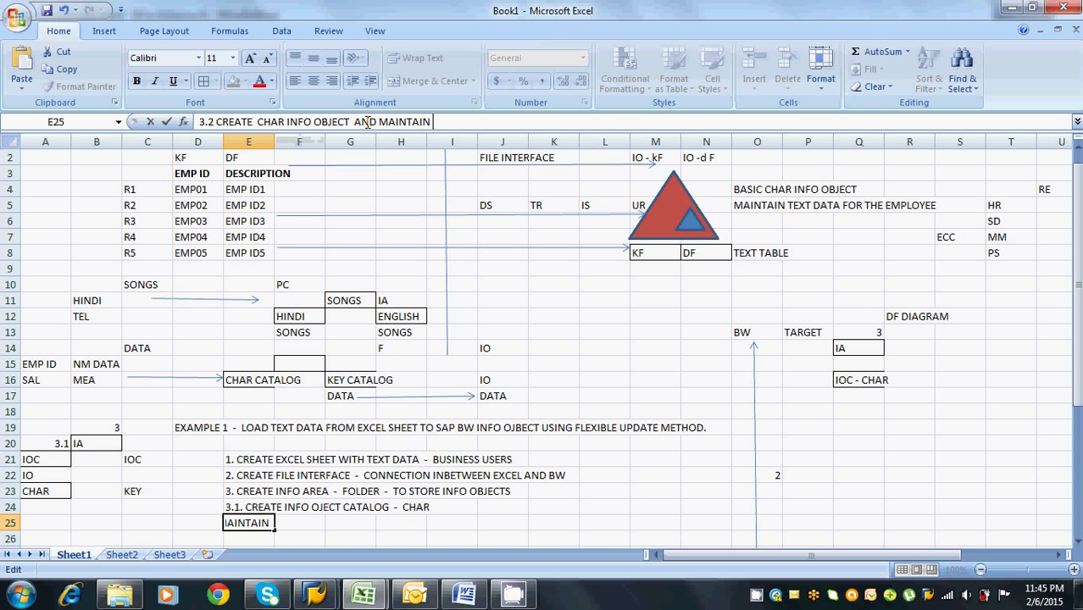
text(TEXT DATA)
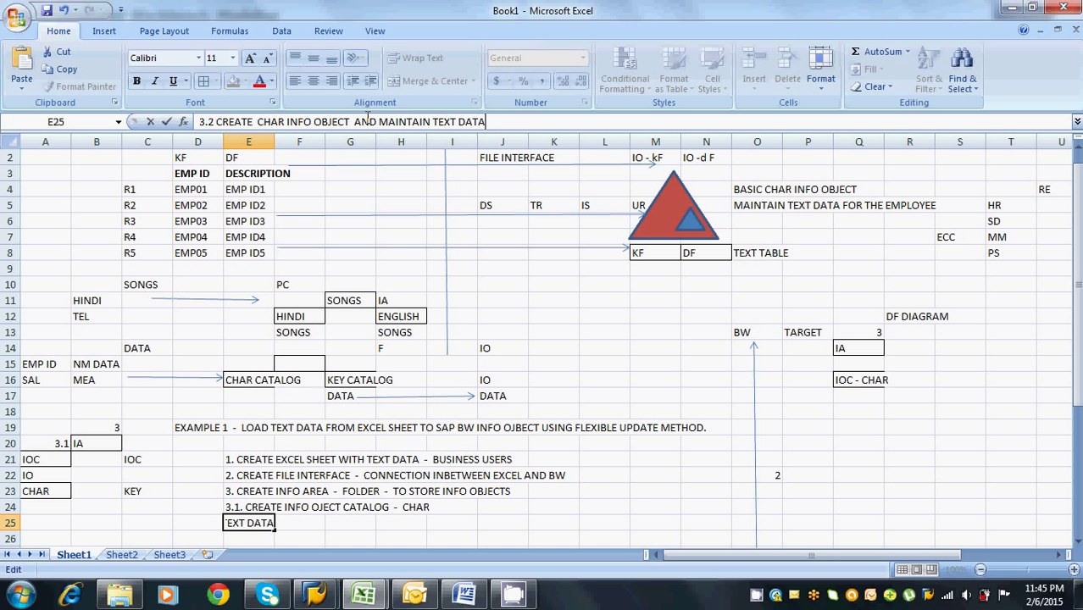
click(368, 121)
text(IN T)
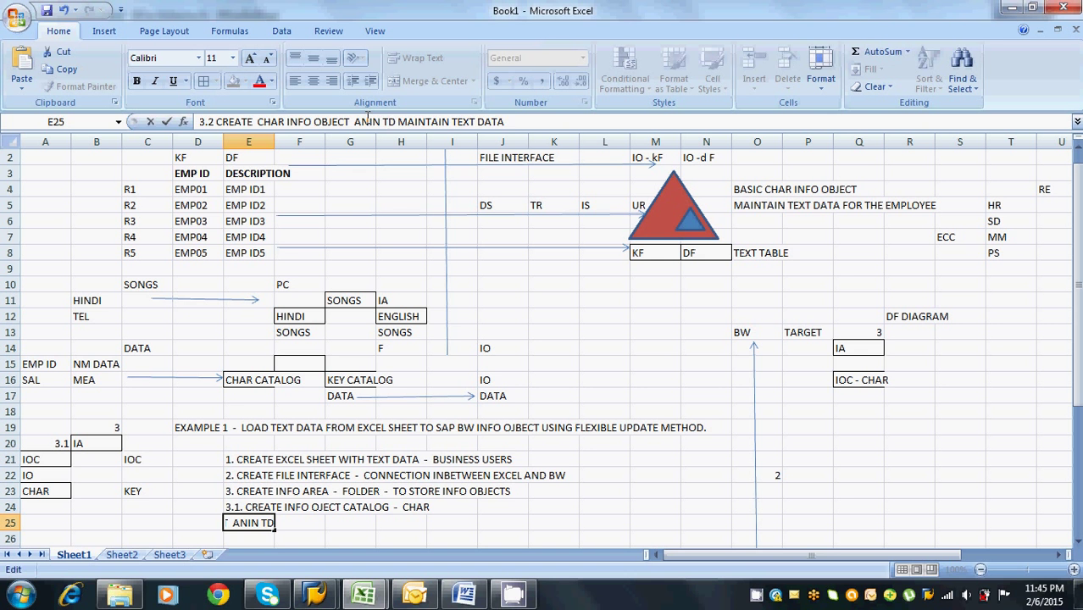
key(BackSpace)
key(BackSpace)
key(BackSpace)
key(BackSpace)
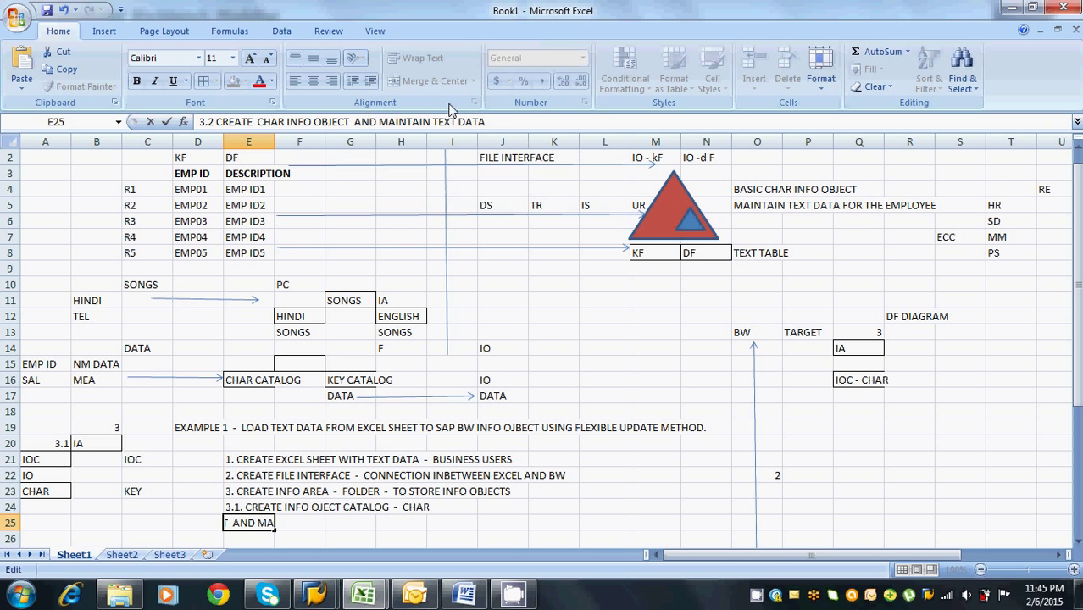
Number the IOC - CHAR box in the DF diagram by entering 3.1 in cell P16
click(337, 523)
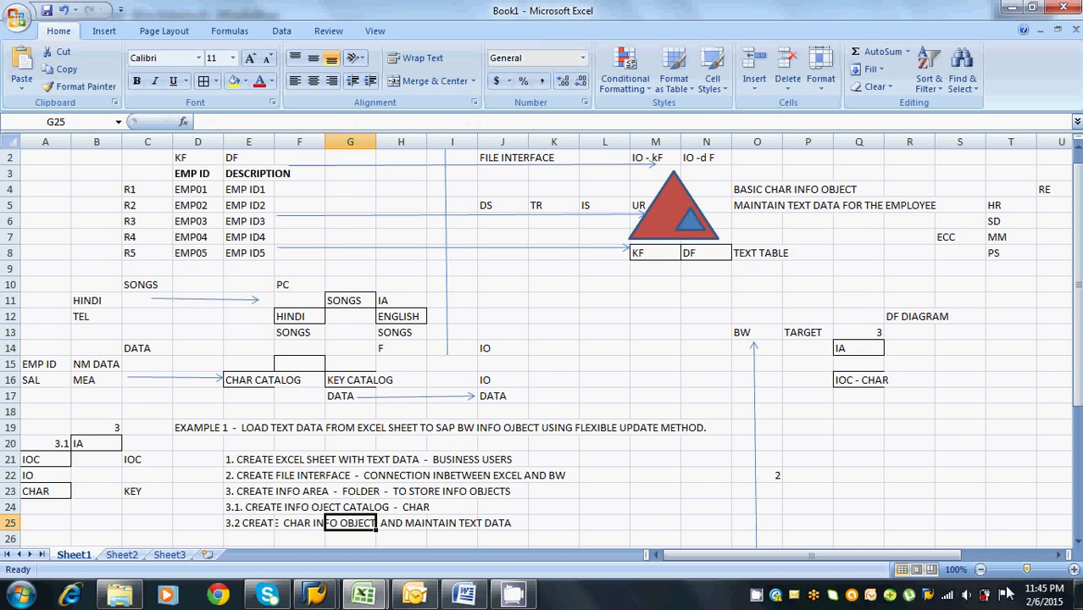
drag(973, 557, 982, 560)
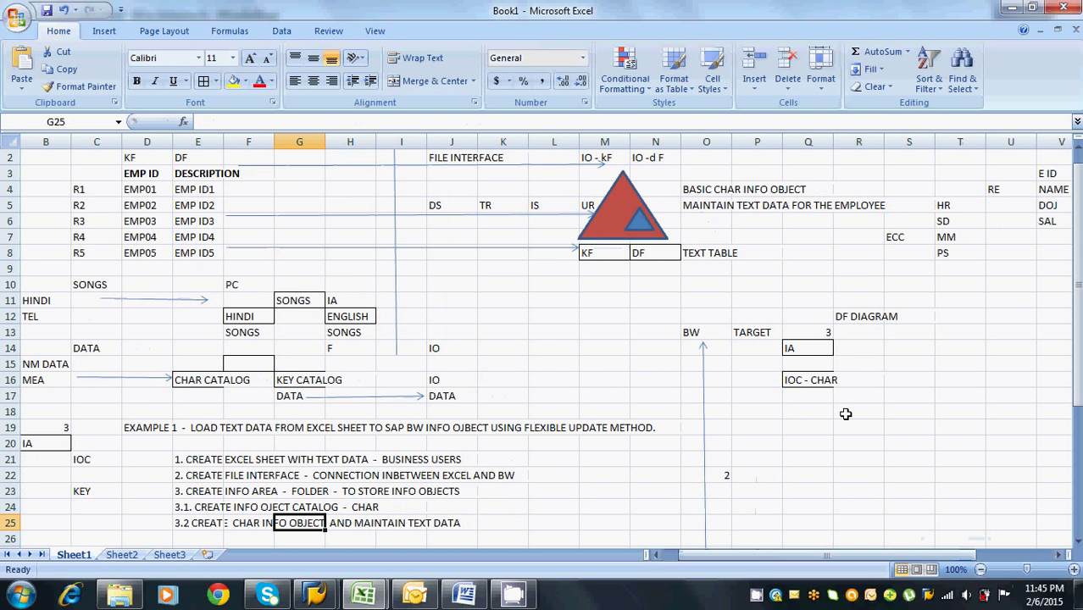
click(768, 379)
text(3)
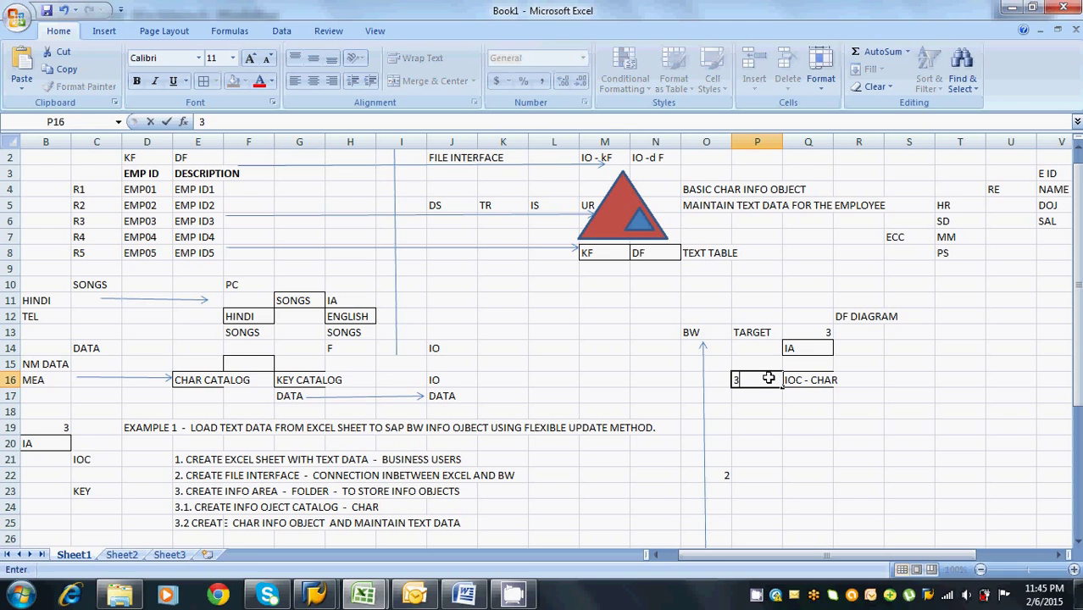
text(.1)
click(812, 380)
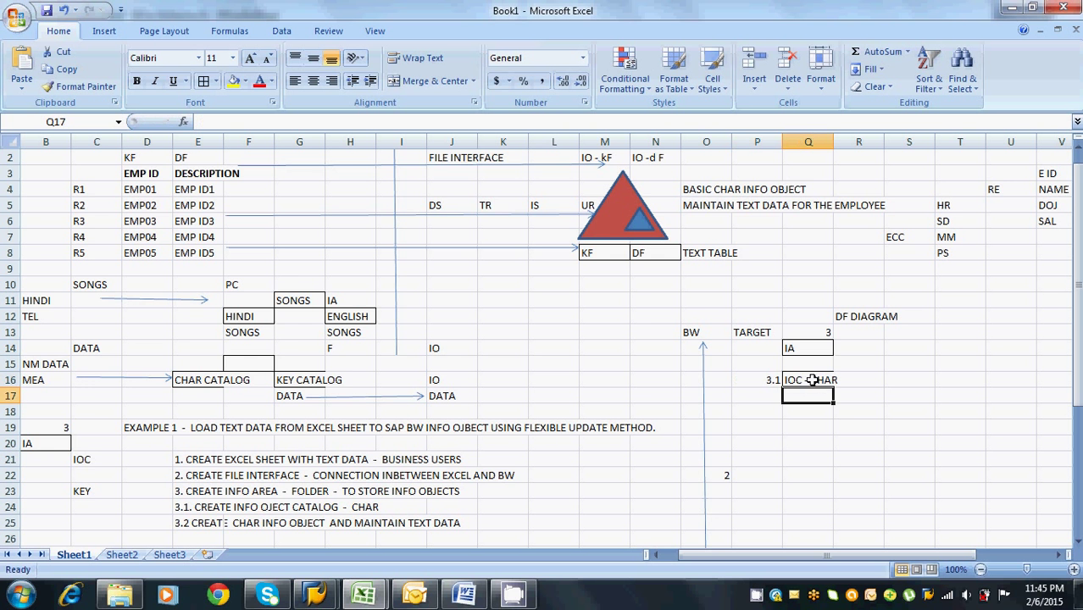
Draw an isosceles triangle about 1.29 inches wide and 0.81 inches high and place it just below and beside the IOC - CHAR box
drag(1080, 317, 1080, 411)
drag(837, 272, 829, 268)
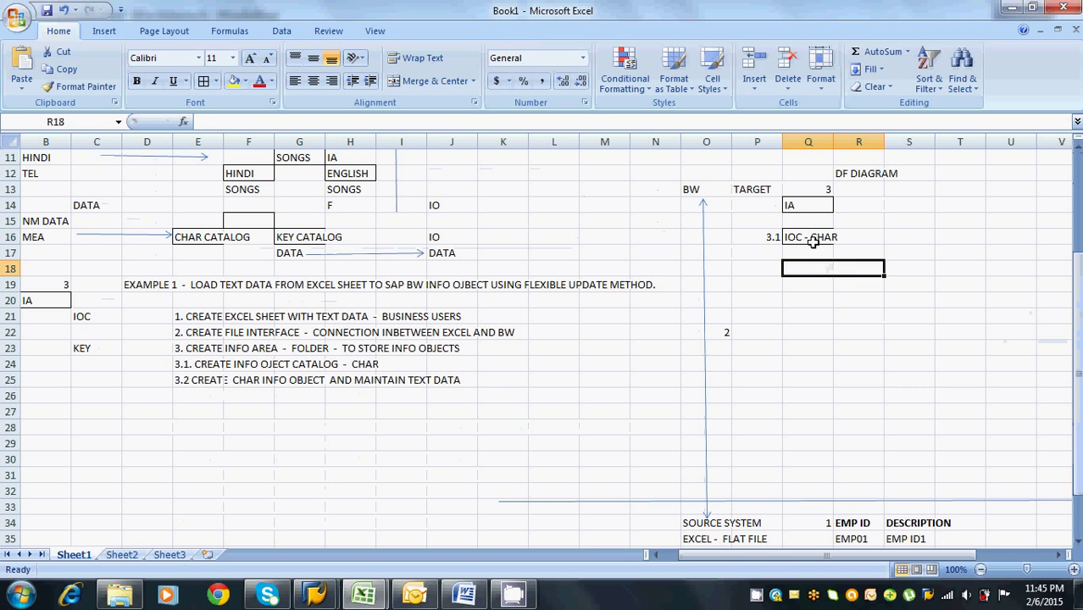
click(812, 236)
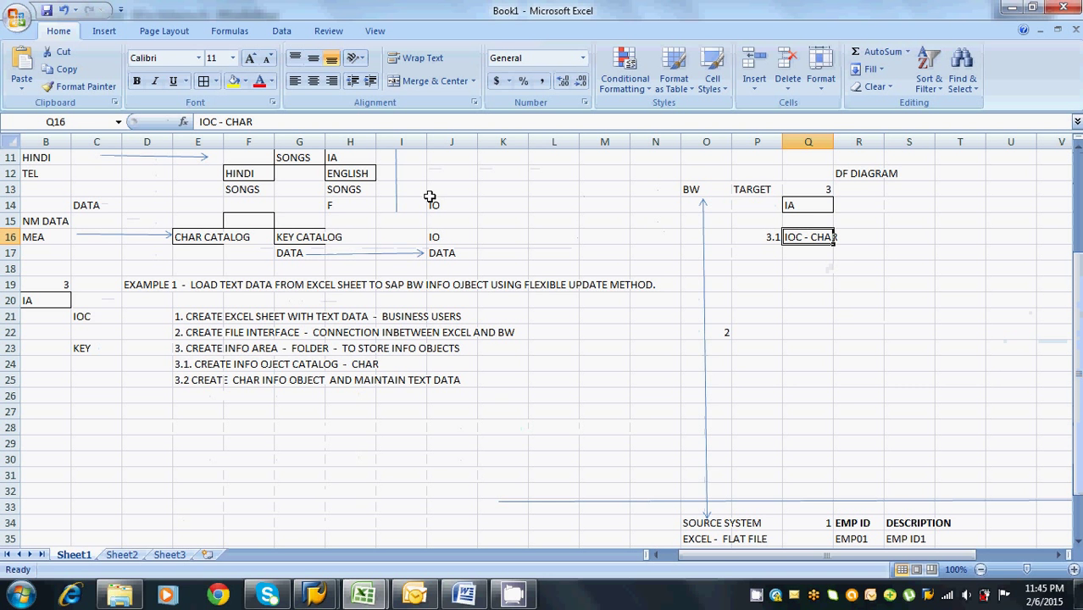
click(104, 31)
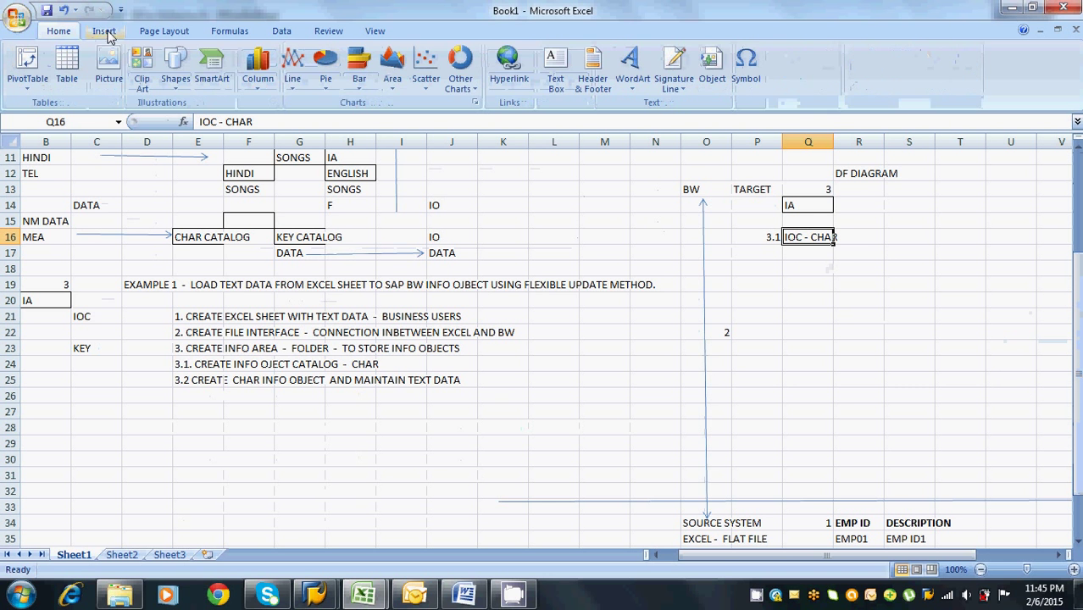
click(176, 75)
click(280, 121)
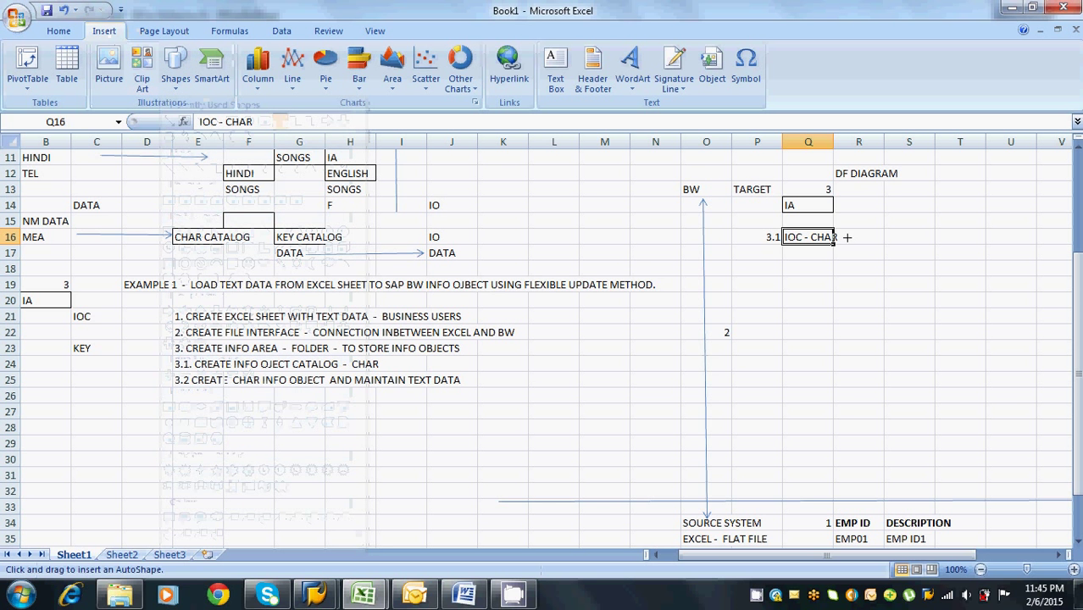
mouse_move(865, 240)
mouse_down()
mouse_move(900, 283)
mouse_move(964, 302)
mouse_up()
drag(918, 275, 880, 261)
click(921, 270)
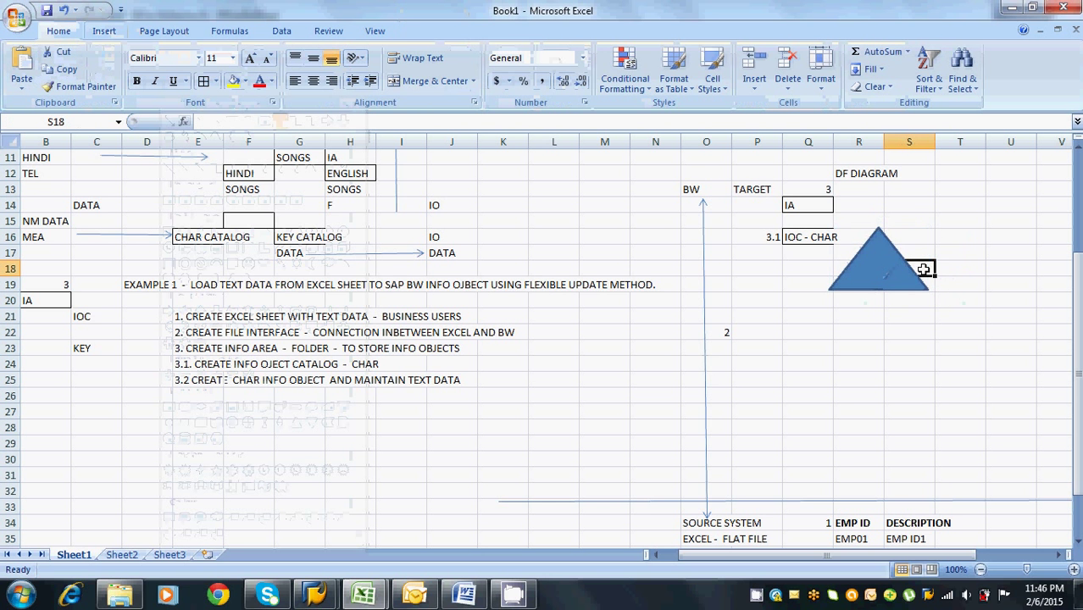
Number the triangle in the DF diagram by entering 3.2 in cell P18
click(773, 269)
text(3.2)
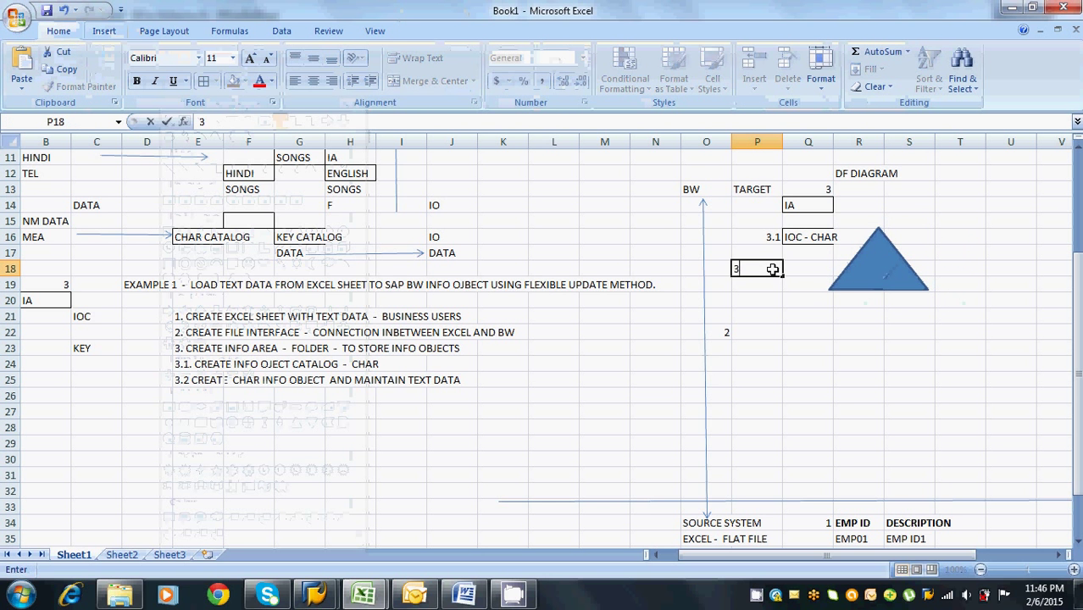
click(832, 345)
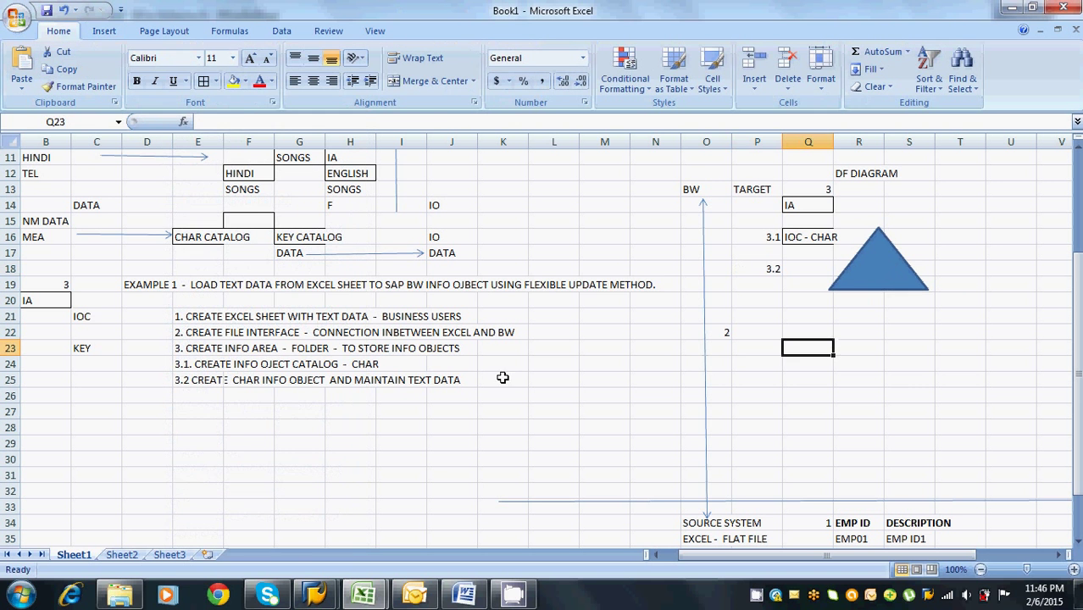
click(209, 379)
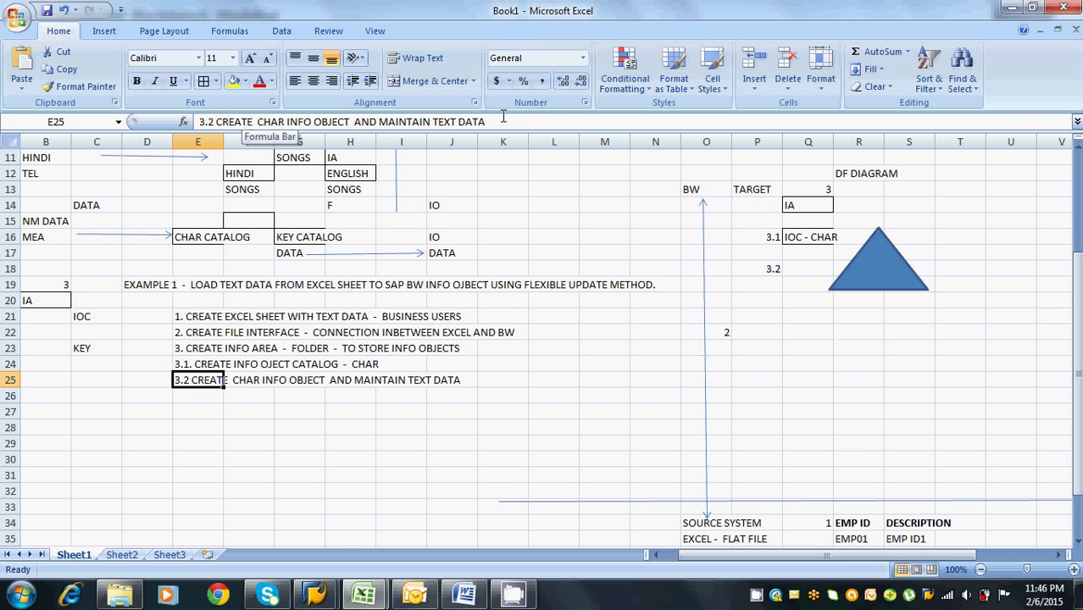
Label the triangle EMPID in cell T16 and fill the triangle with red
click(866, 273)
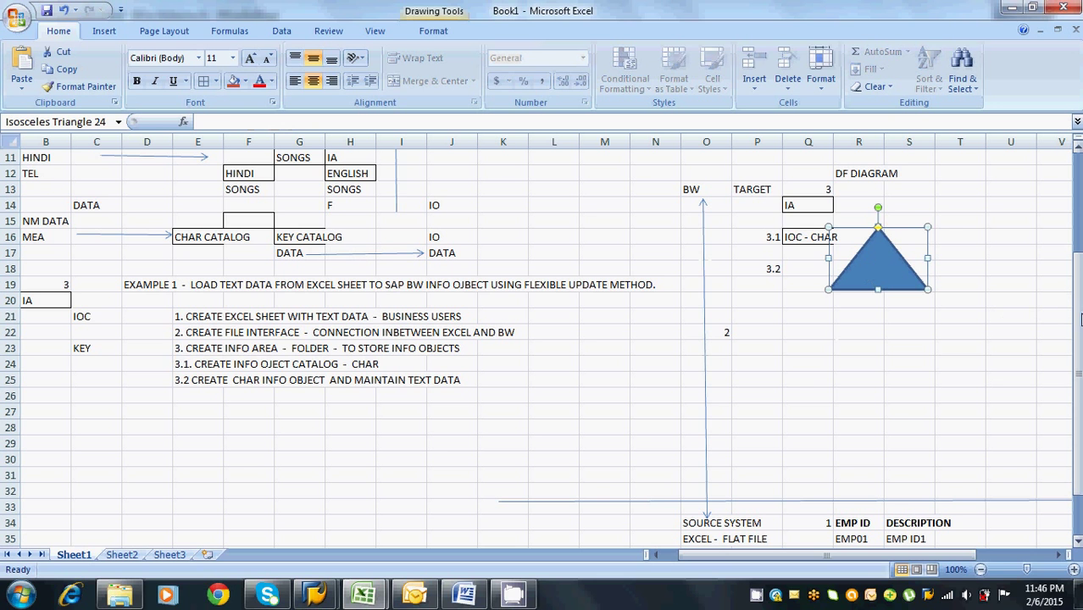
drag(1078, 318, 1079, 326)
click(971, 220)
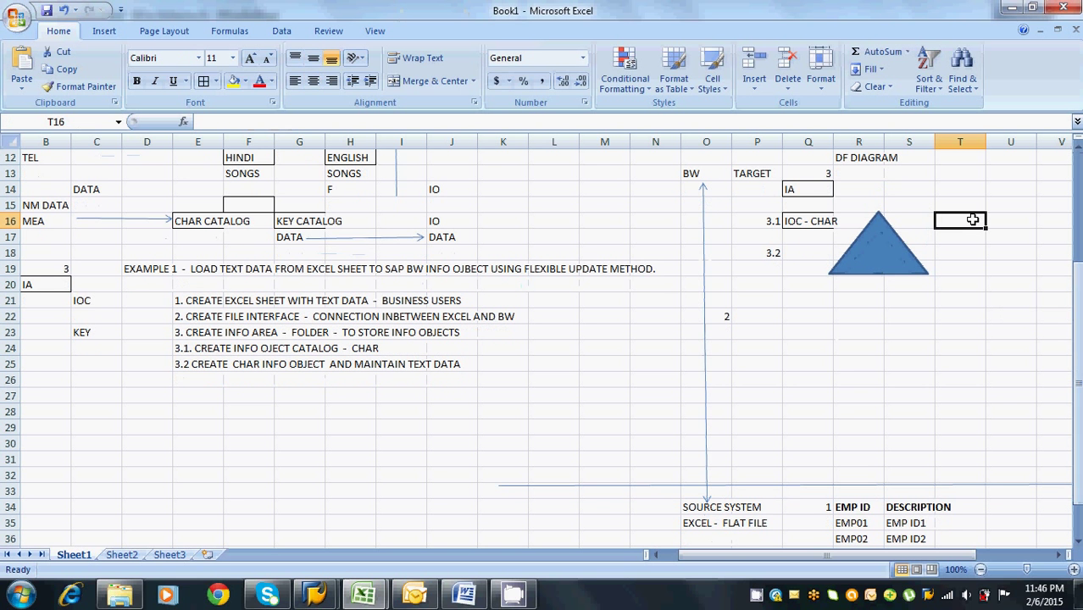
text(EMP ID)
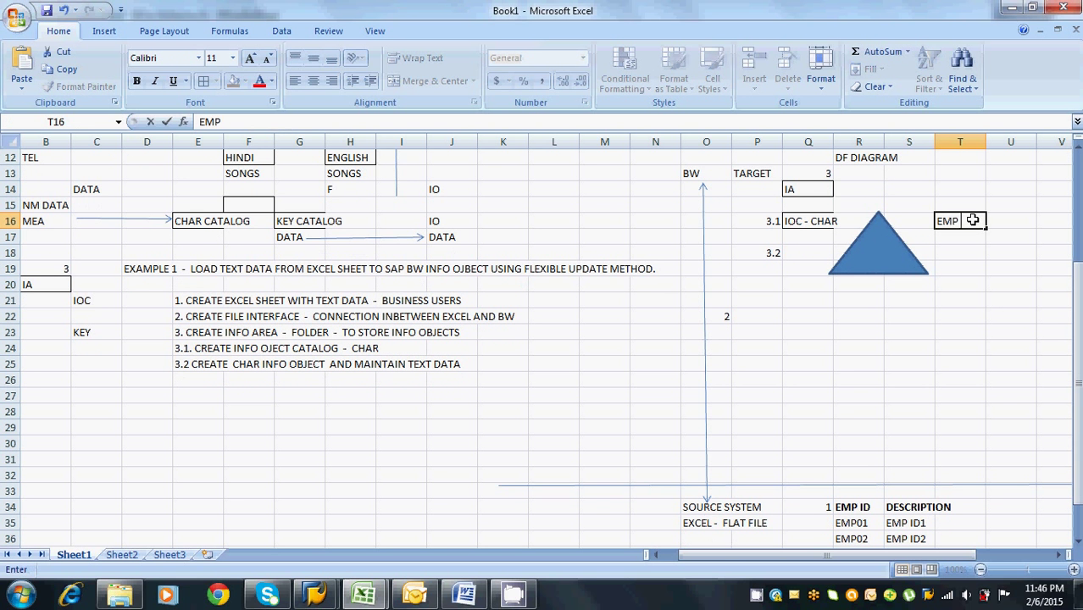
key(BackSpace)
key(BackSpace)
key(BackSpace)
text(ID)
click(876, 249)
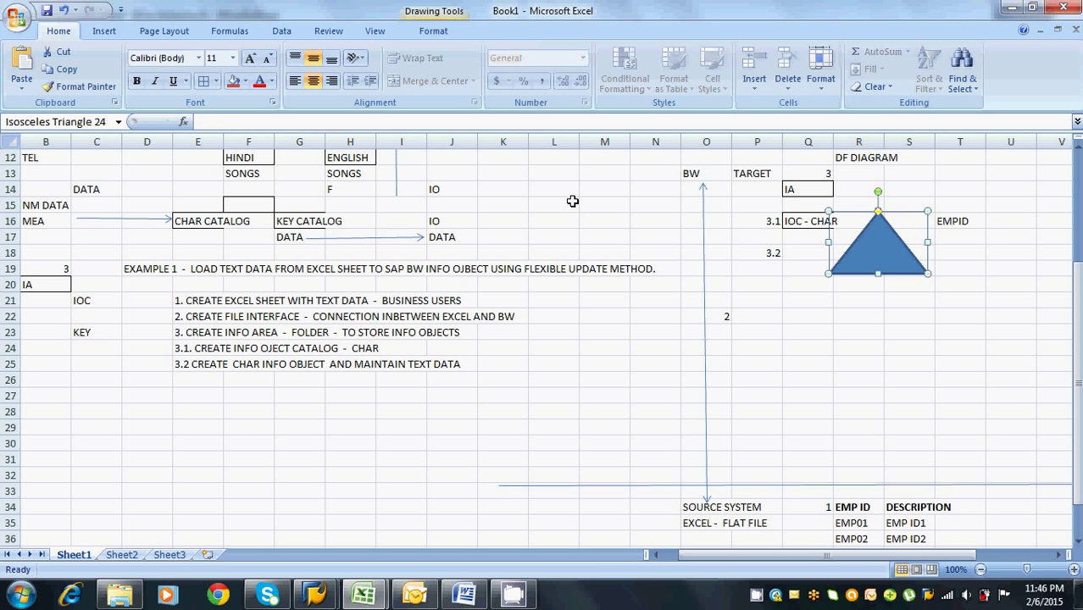
click(233, 82)
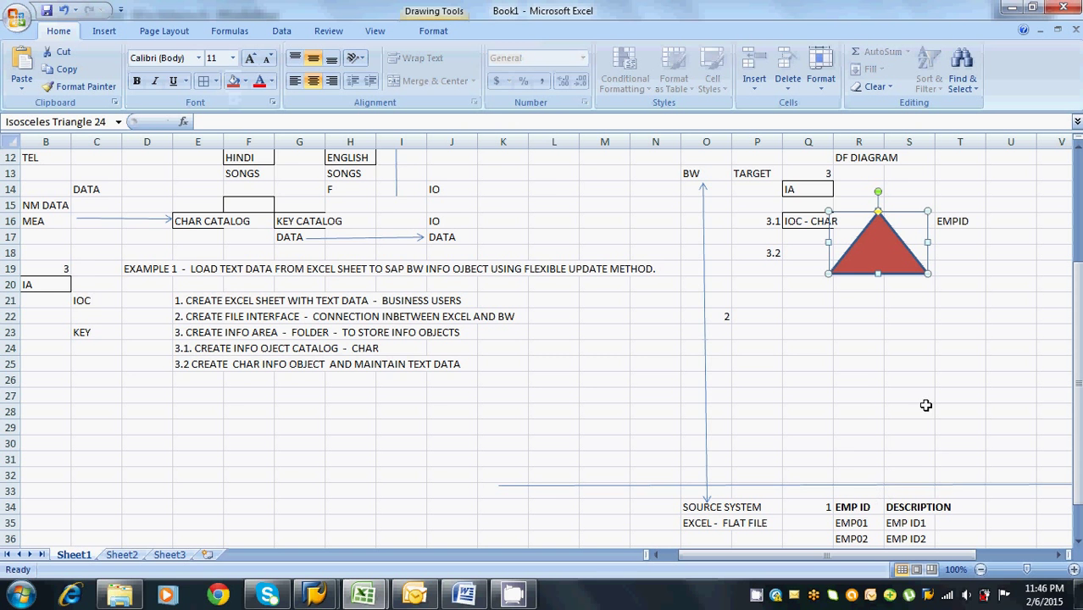
Draw a smaller isosceles triangle, about 0.44 by 0.34 inches, inside the lower part of the red triangle
scroll(1080, 436, down, 1)
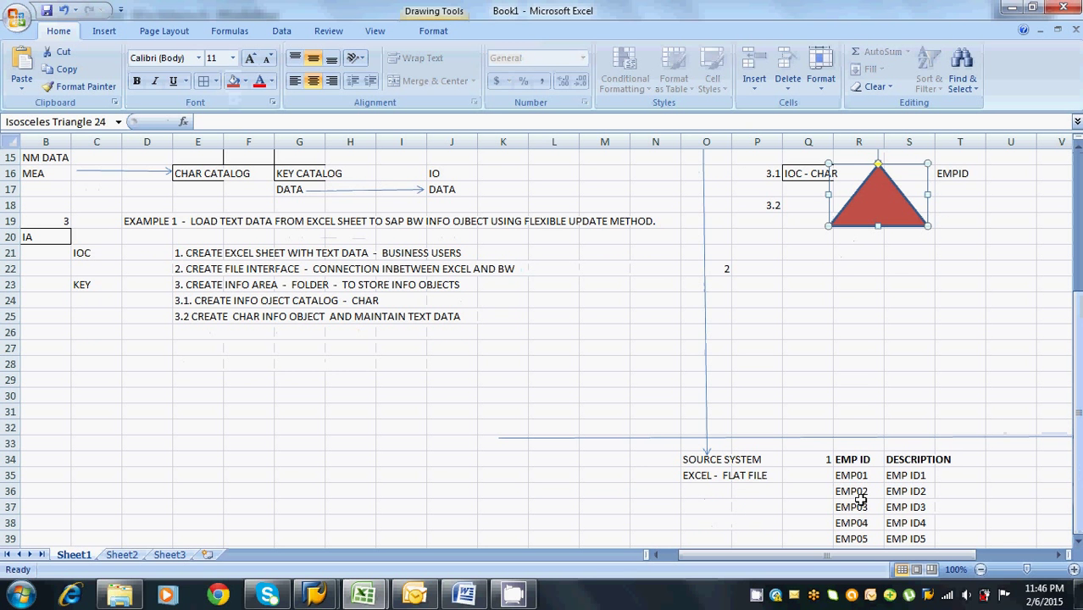
drag(850, 476, 850, 535)
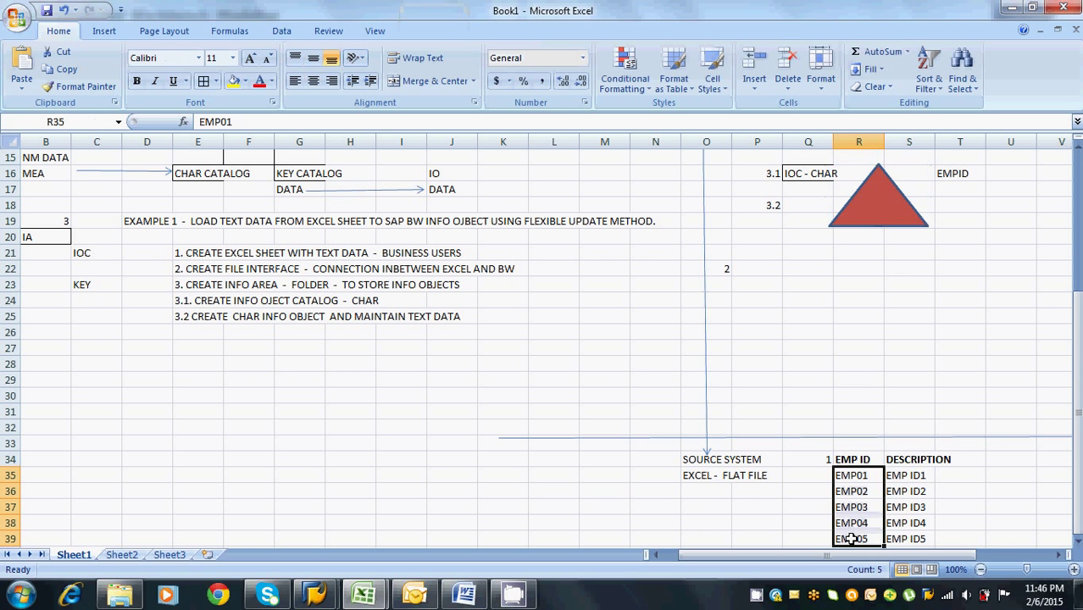
click(904, 198)
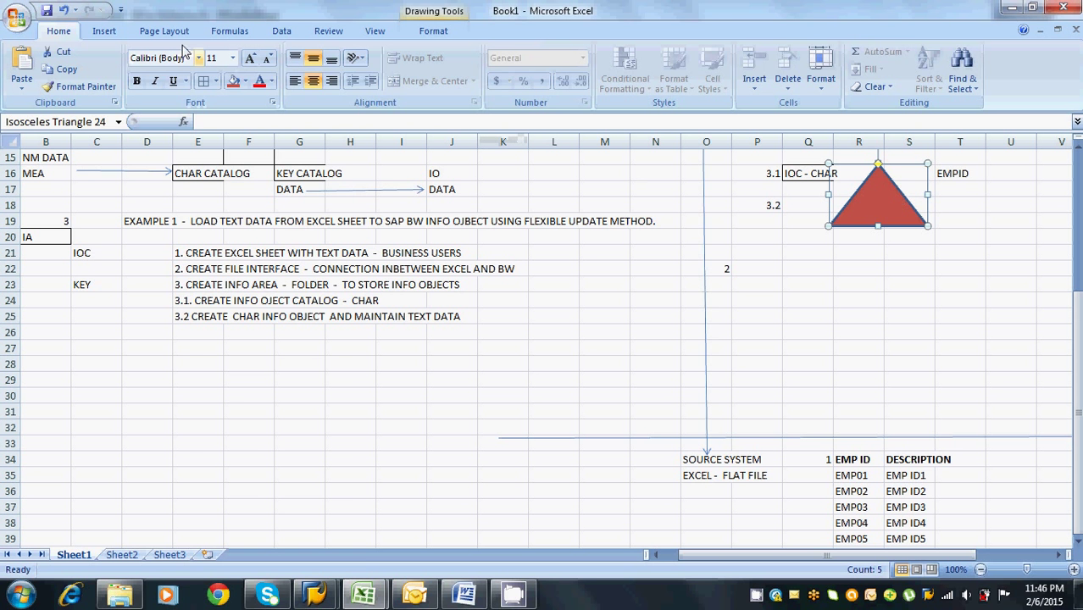
click(105, 32)
click(178, 74)
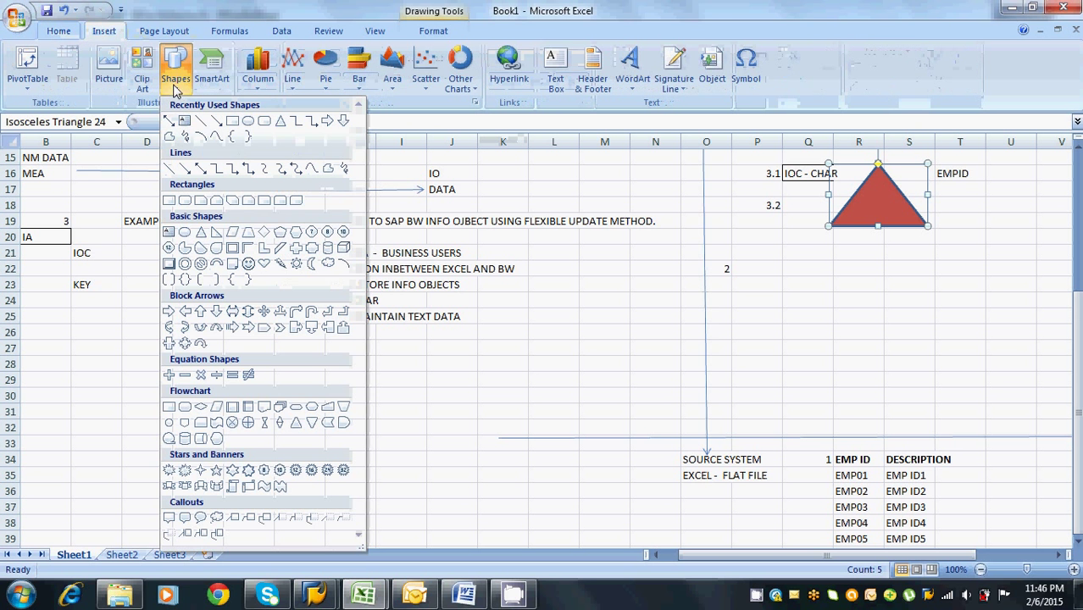
click(281, 121)
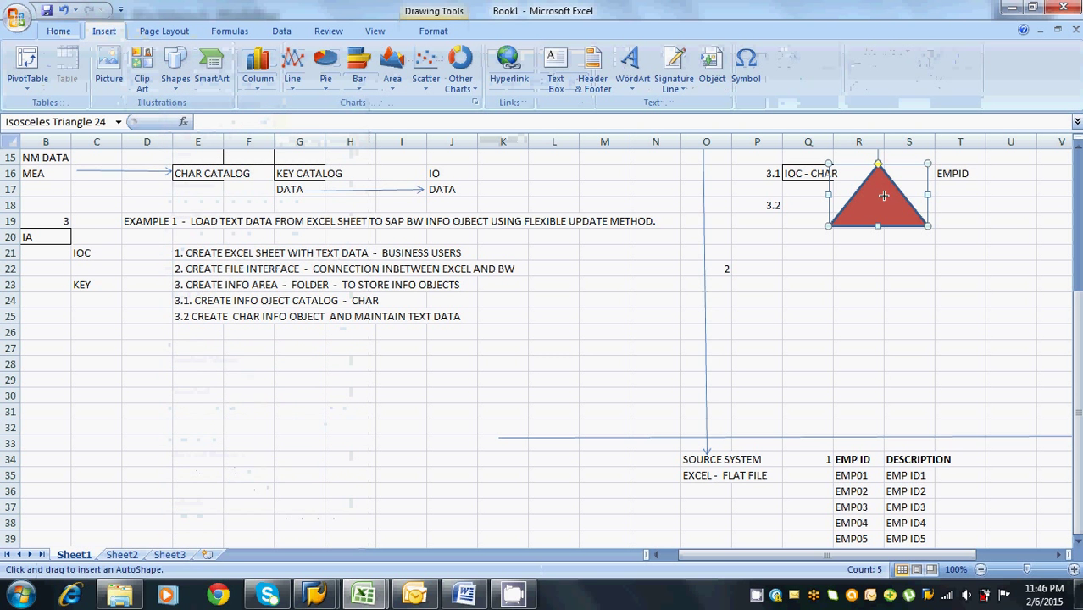
drag(883, 197, 917, 224)
click(896, 256)
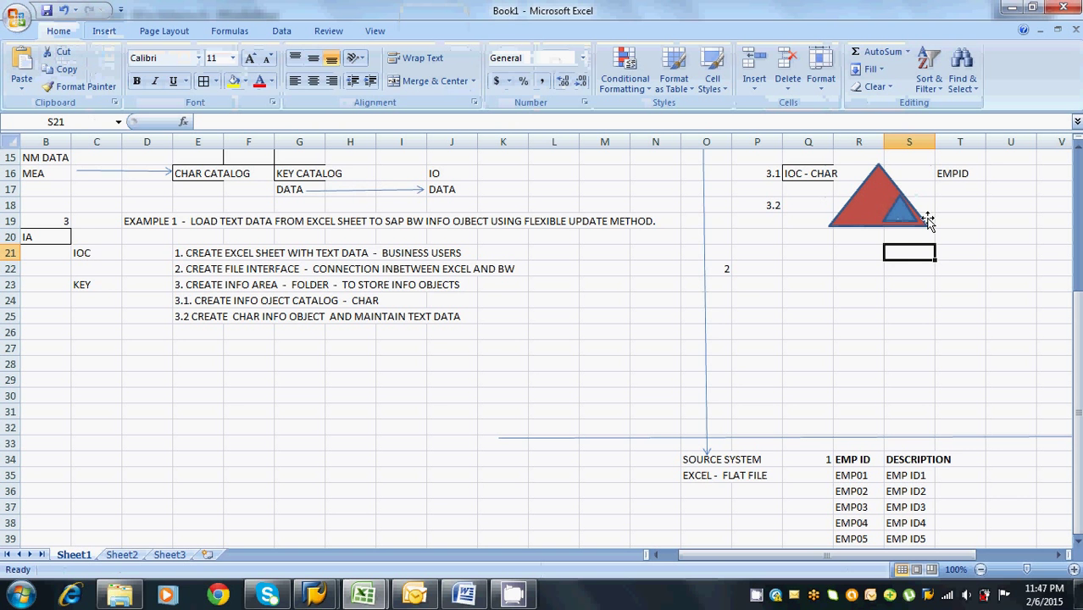
Apply all borders to cells R20:S20 directly beneath the triangles to form a two-field table
click(870, 192)
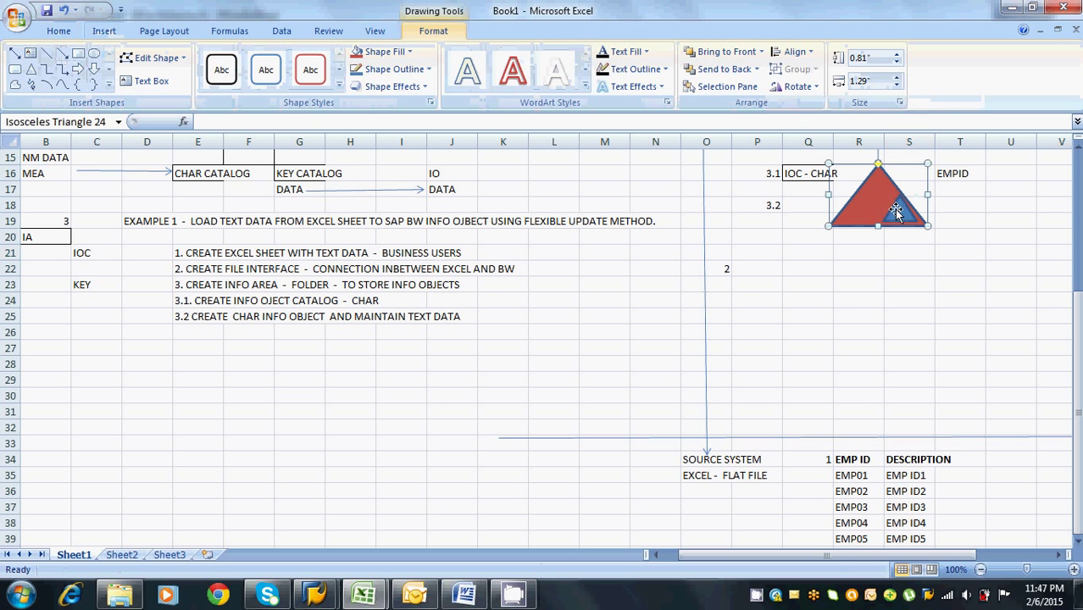
click(900, 213)
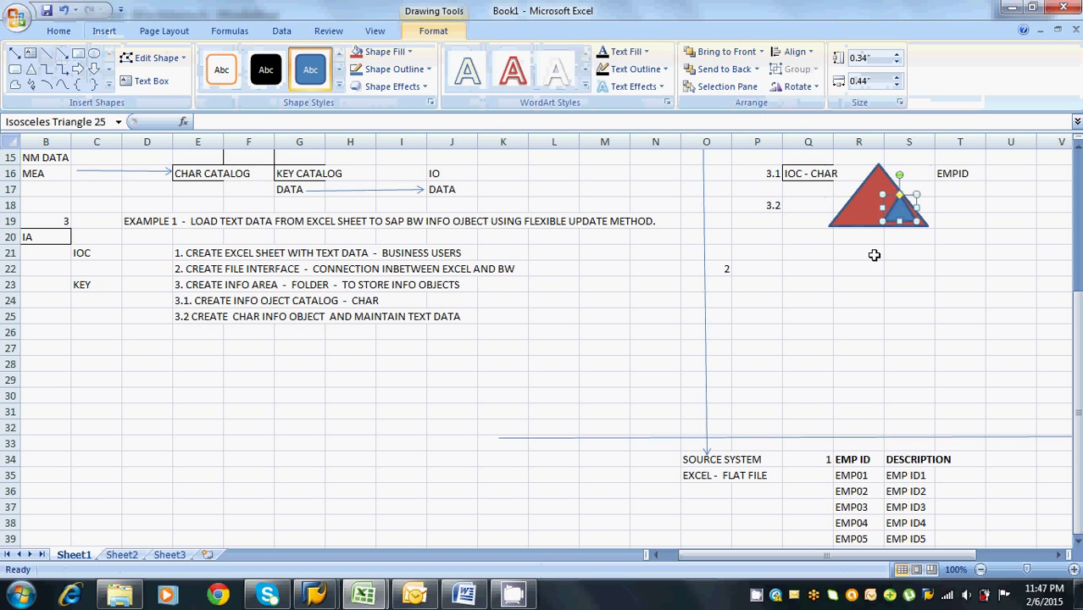
drag(851, 238, 902, 235)
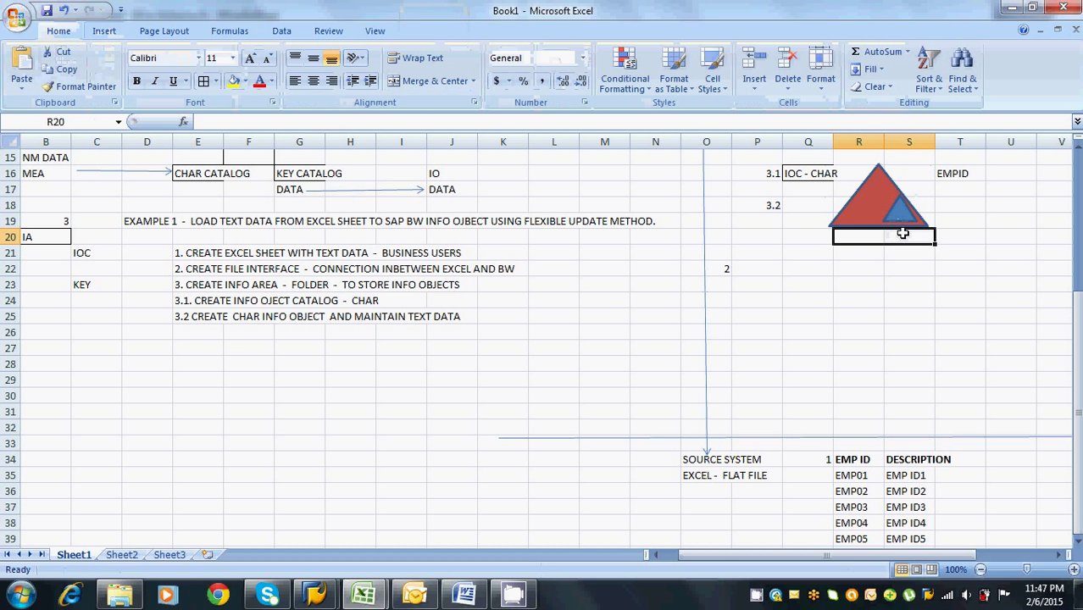
click(203, 81)
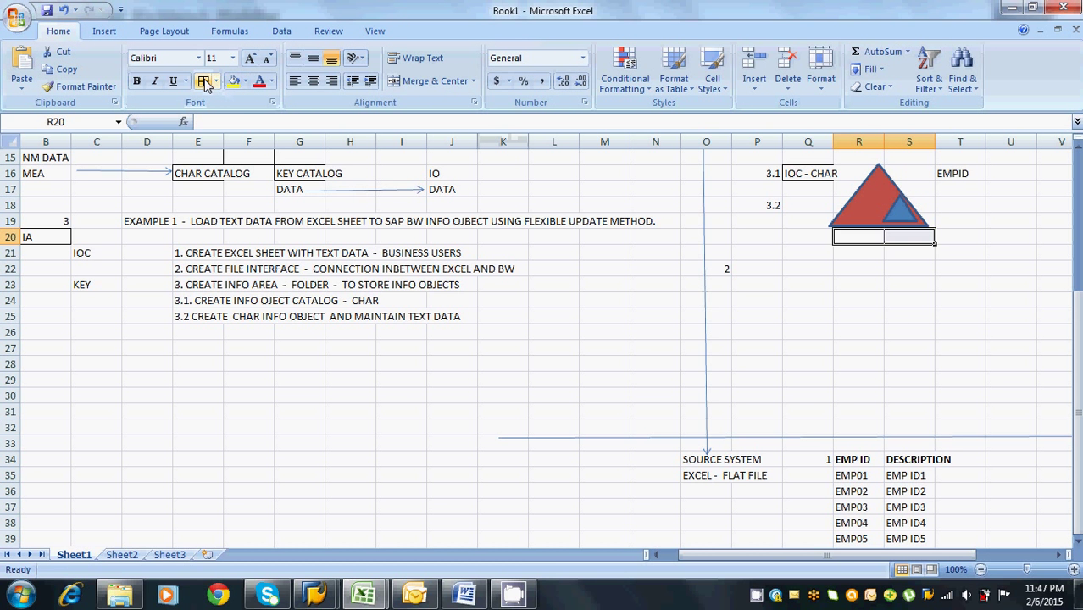
click(954, 173)
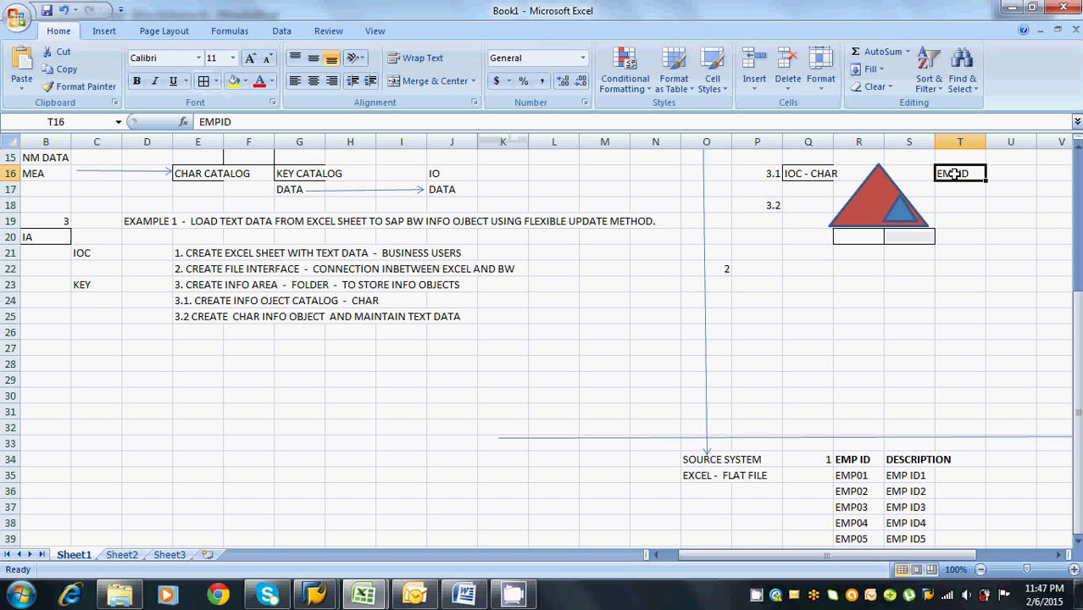
click(773, 207)
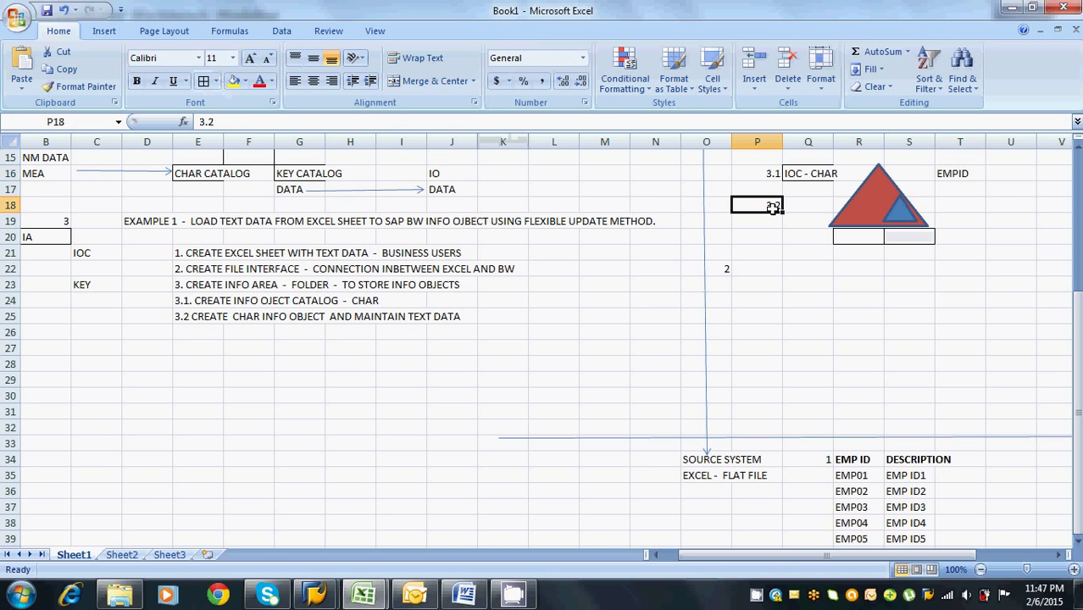
click(875, 203)
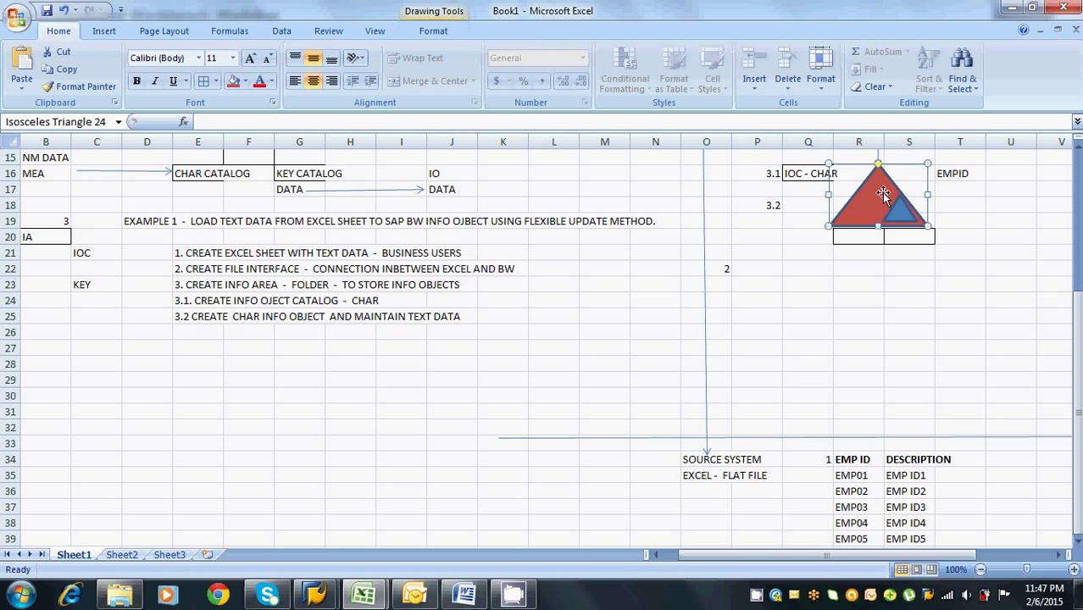
click(898, 212)
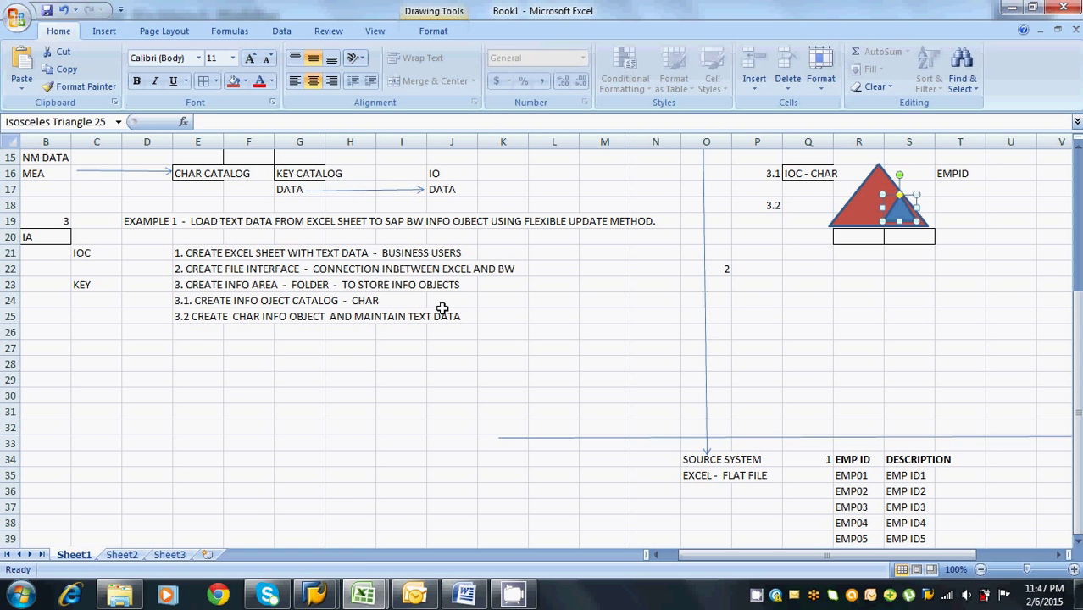
Draw a short straight arrow, about 0.48 by 0.13 inches, from the end of the step 3.2 text toward cell K24
click(110, 31)
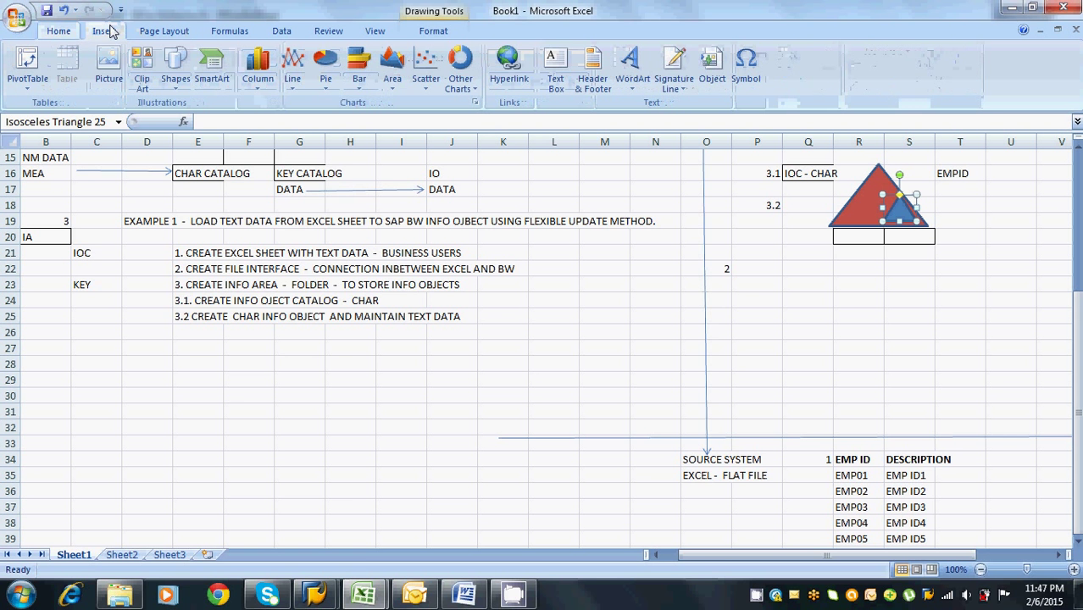
click(175, 66)
click(217, 121)
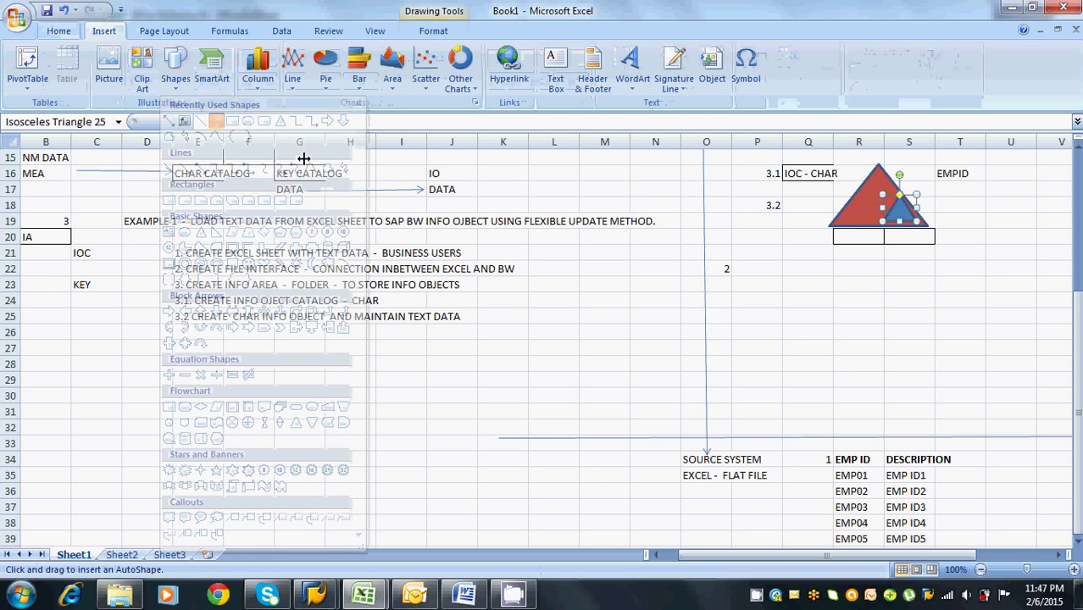
drag(454, 316, 489, 306)
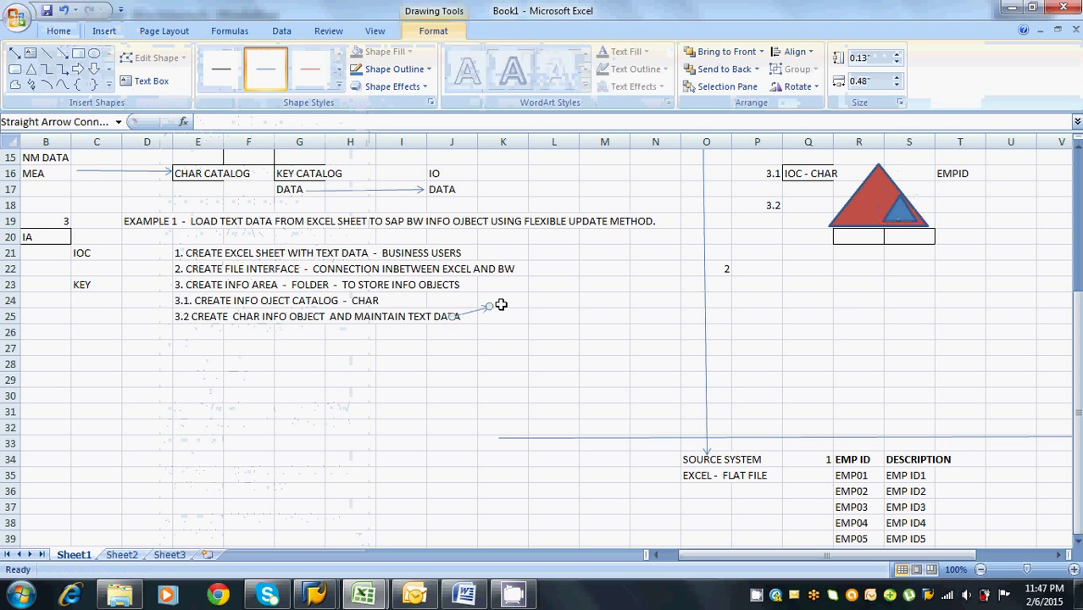
List the text info objects 0TXTSH, 0TXTMD and 0TXTLG in cells K24 to K26 beside the arrow
click(507, 301)
text(0)
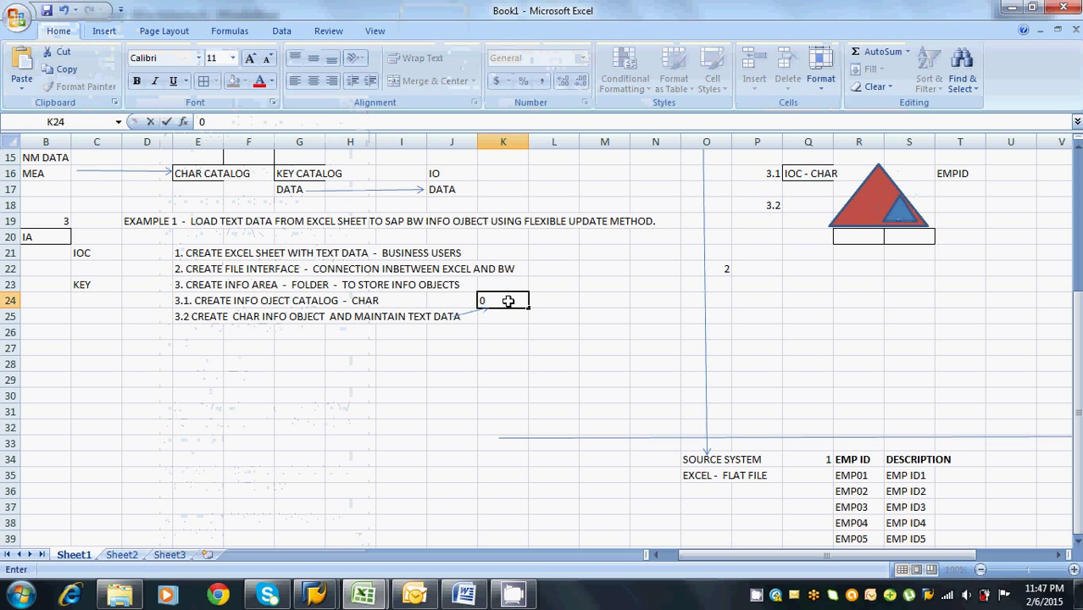
text(TXTSH)
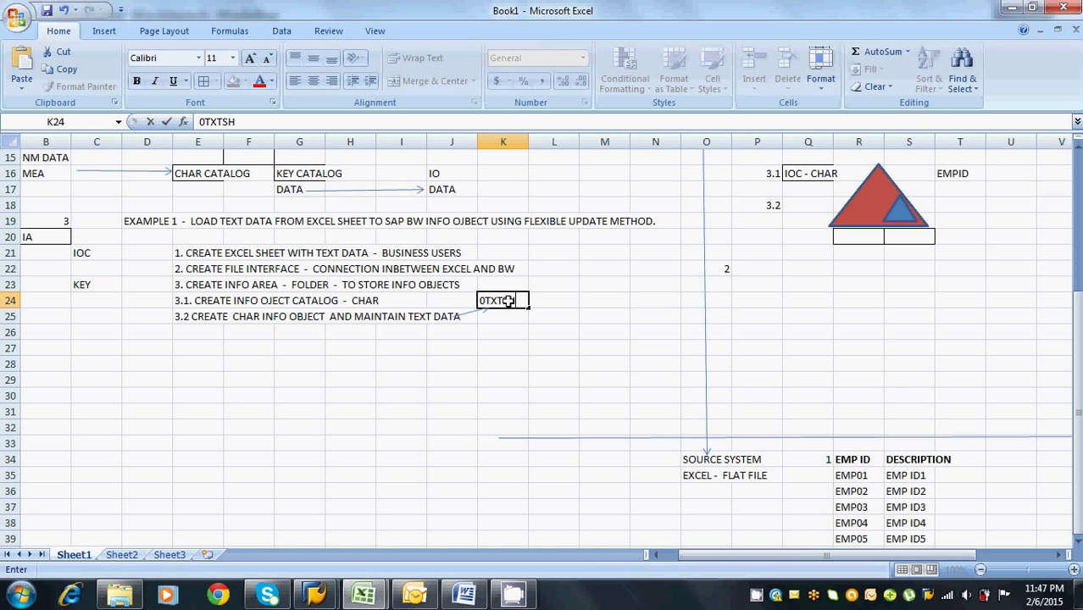
key(Return)
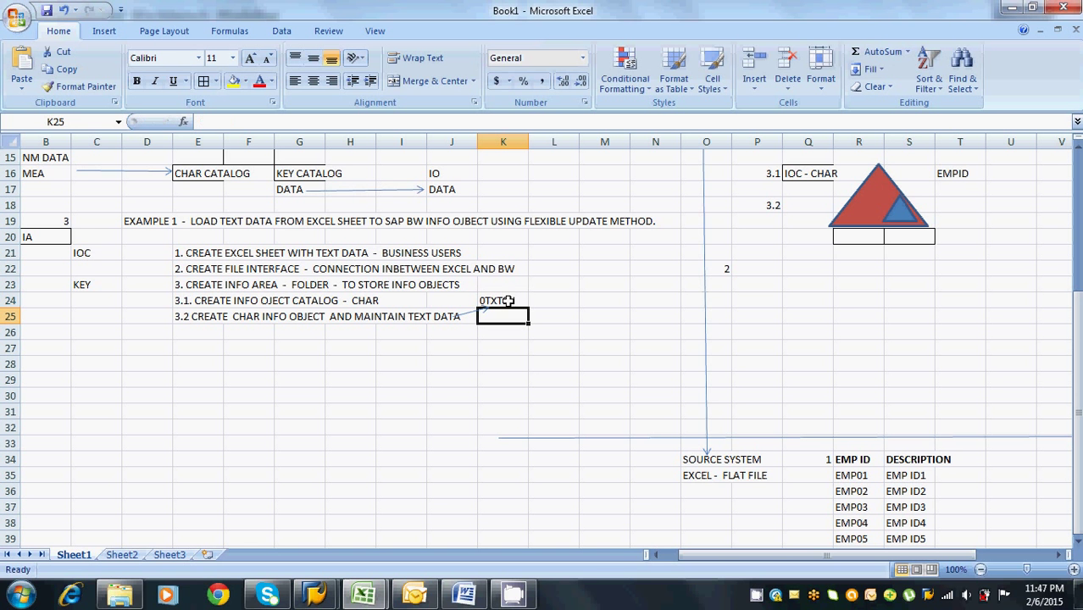
text(0TXT)
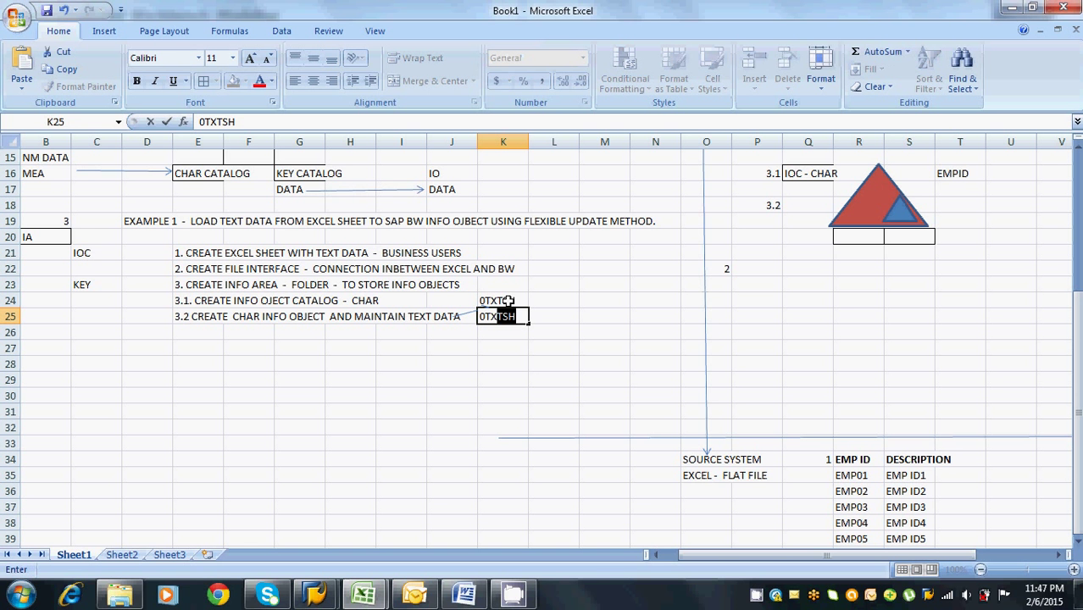
text(MD)
key(Return)
text(0T)
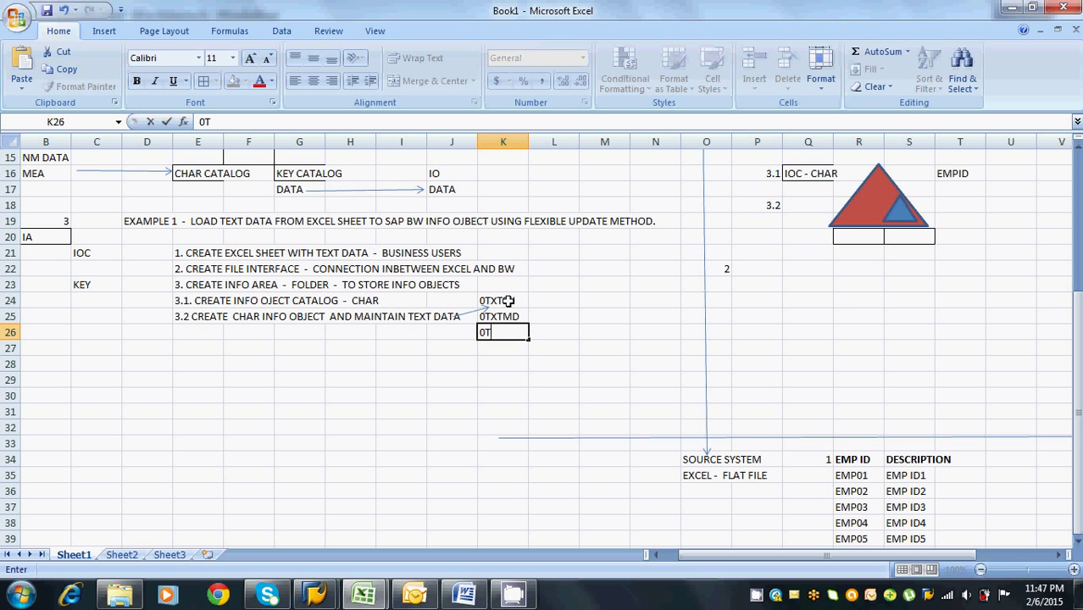
text(XTLG)
click(513, 362)
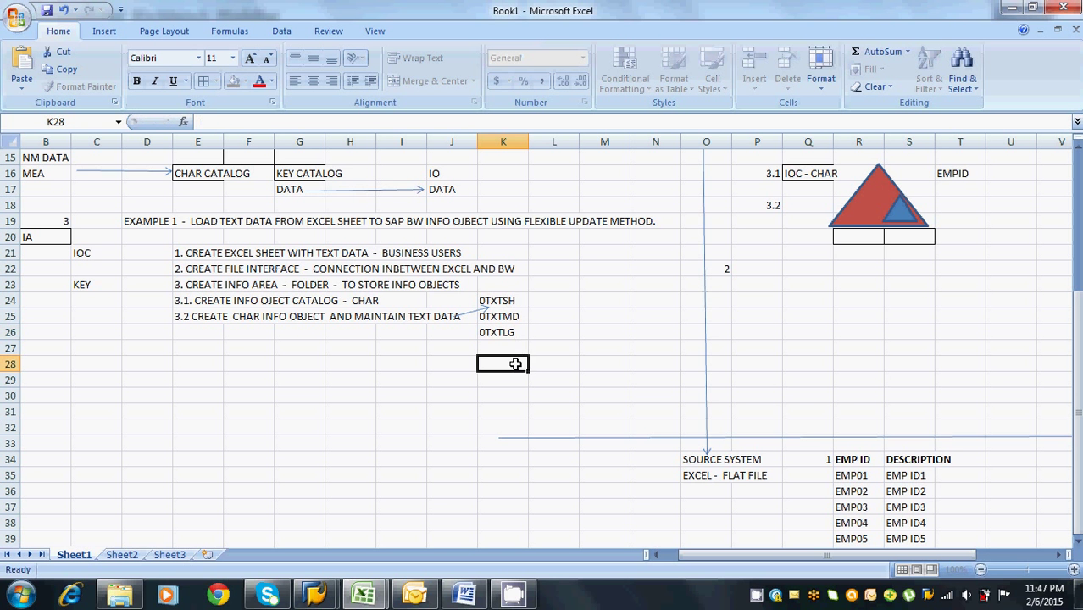
Enter the text lengths 20, 40 and 60 in cells L24 to L26 beside 0TXTSH, 0TXTMD and 0TXTLG
click(537, 302)
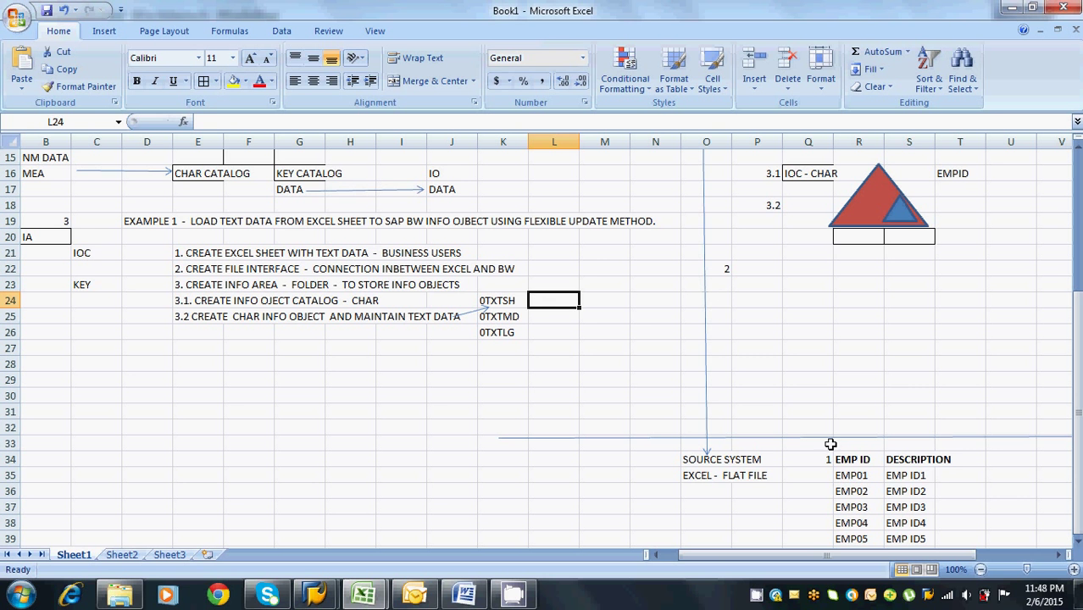
click(904, 475)
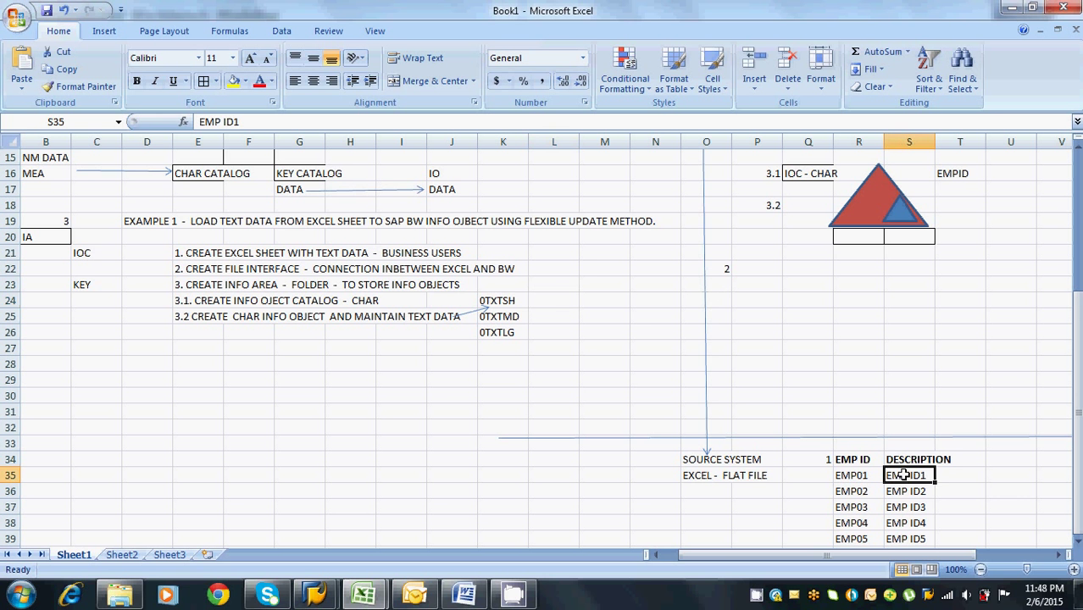
click(551, 302)
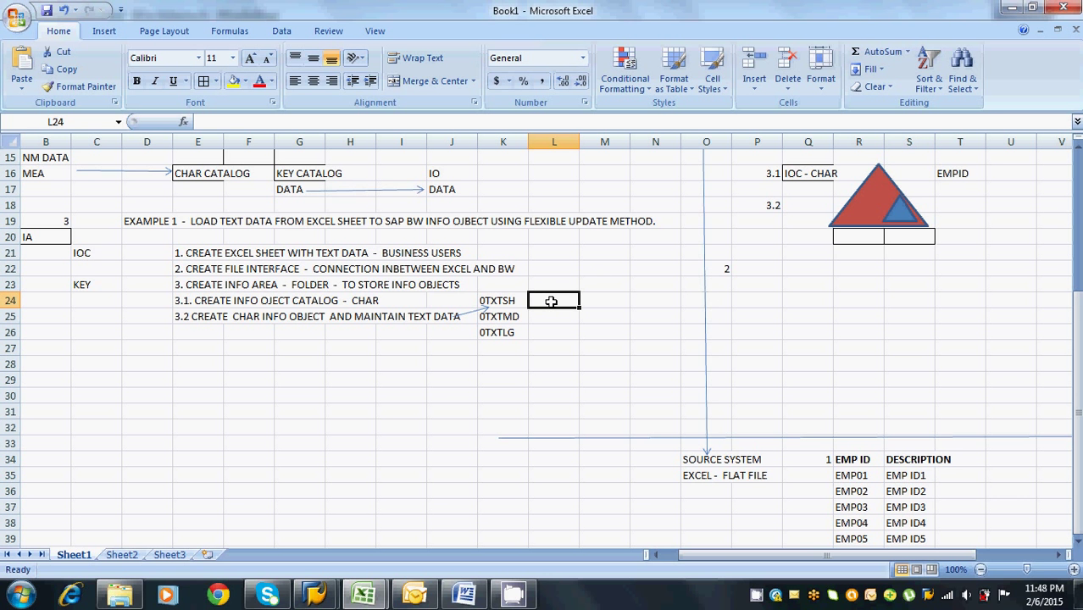
text(20)
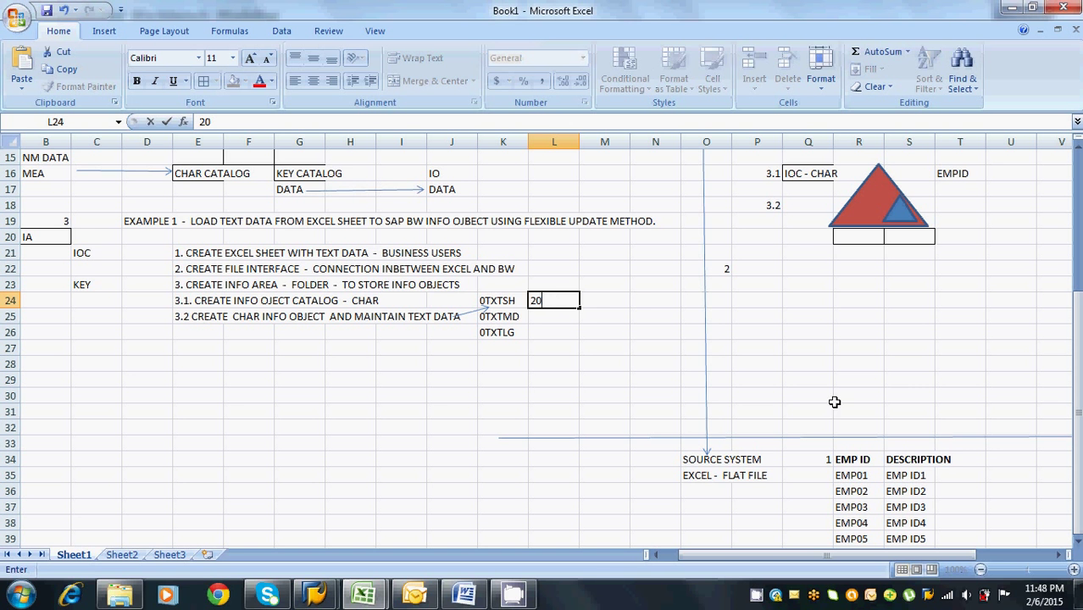
click(551, 317)
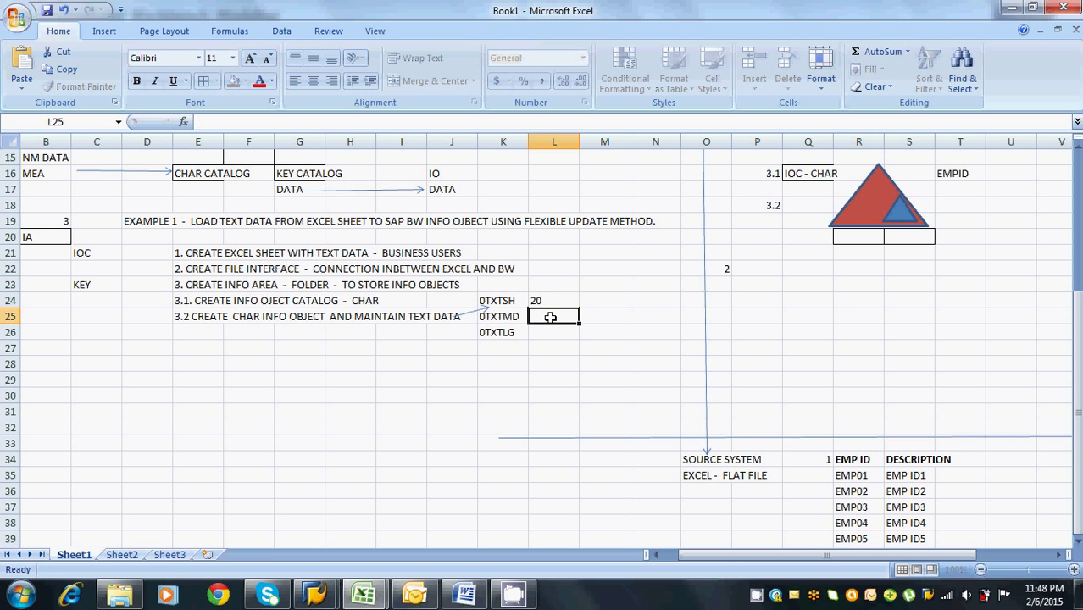
text(40)
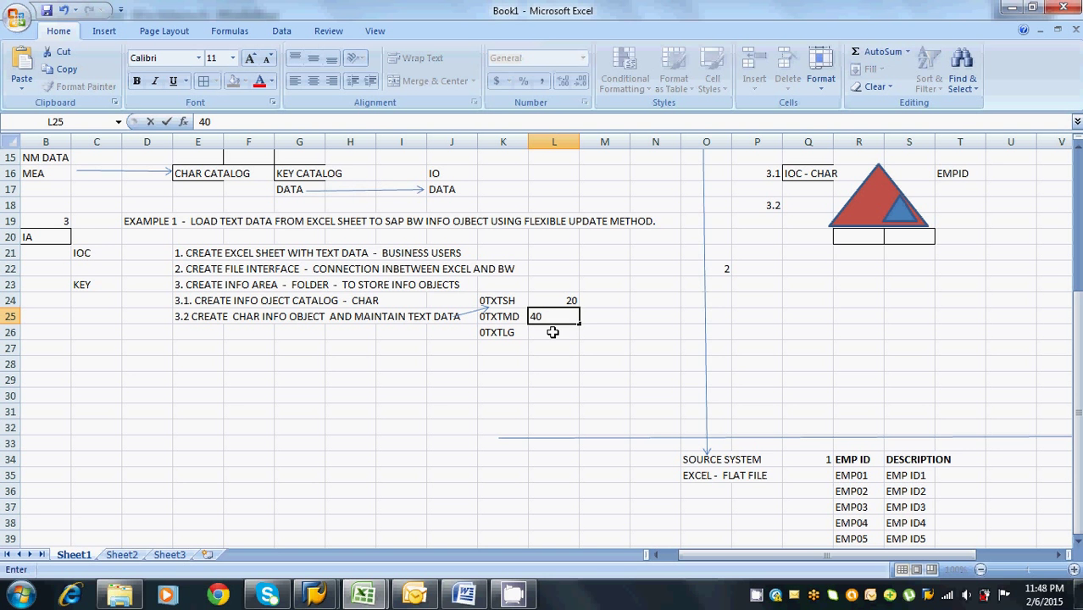
click(552, 332)
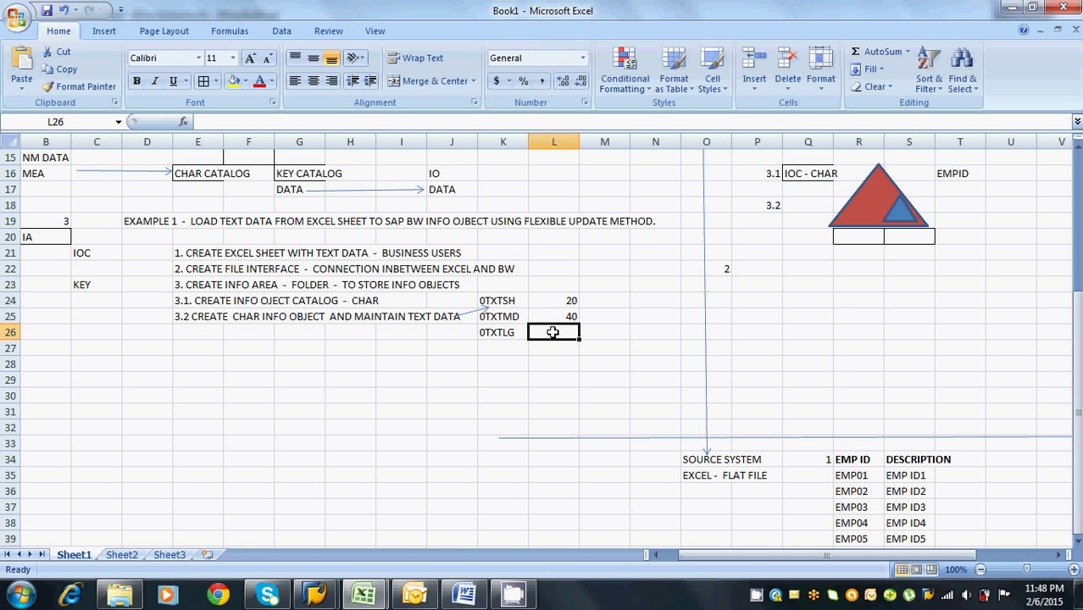
text(60)
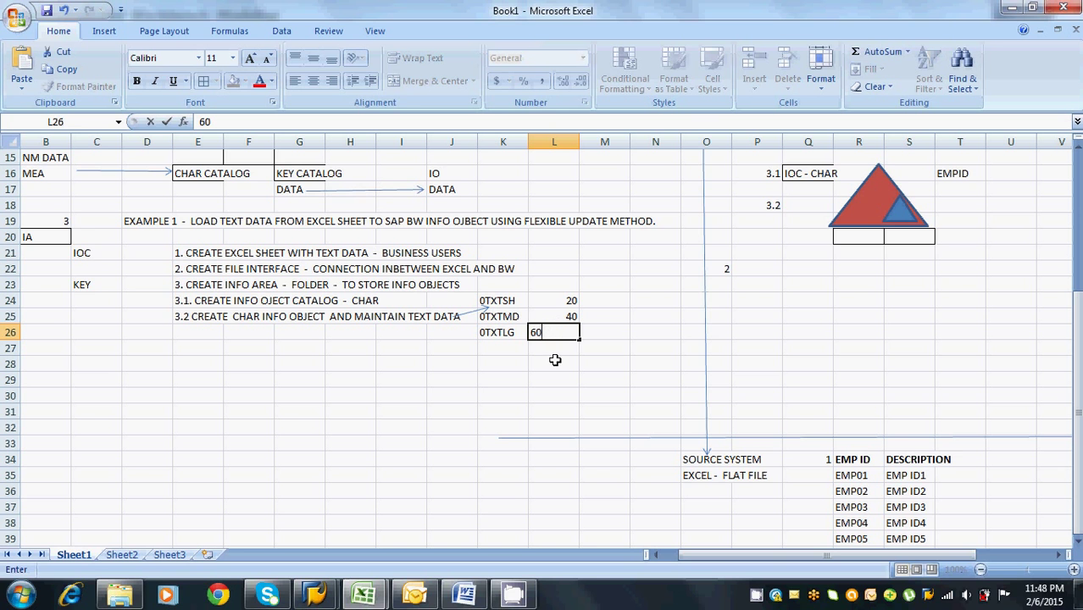
click(555, 362)
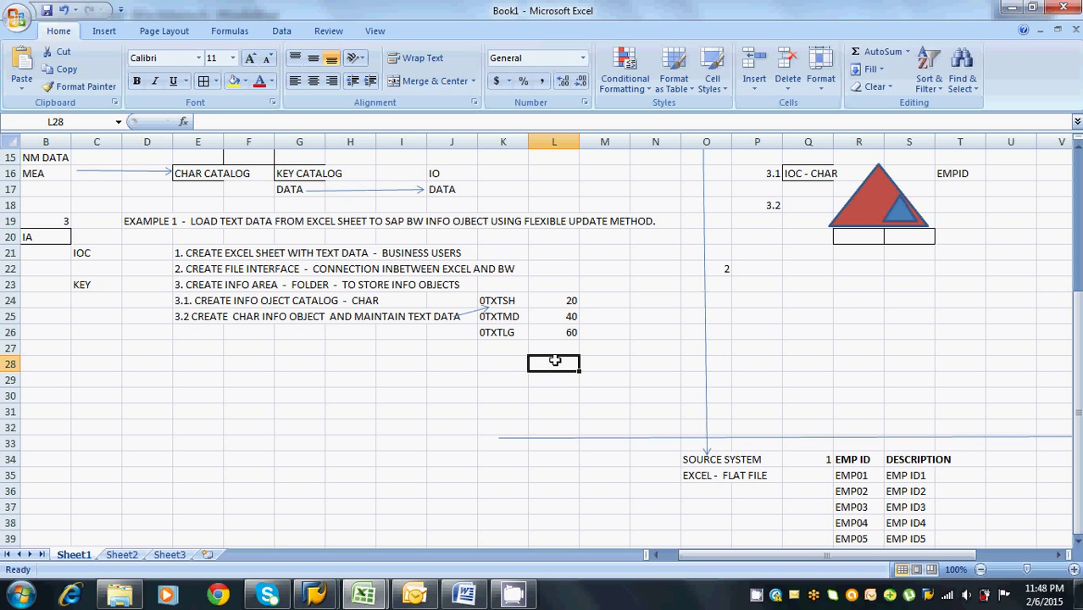
Add the heading IO in cell K23 above the list of text info objects
click(900, 217)
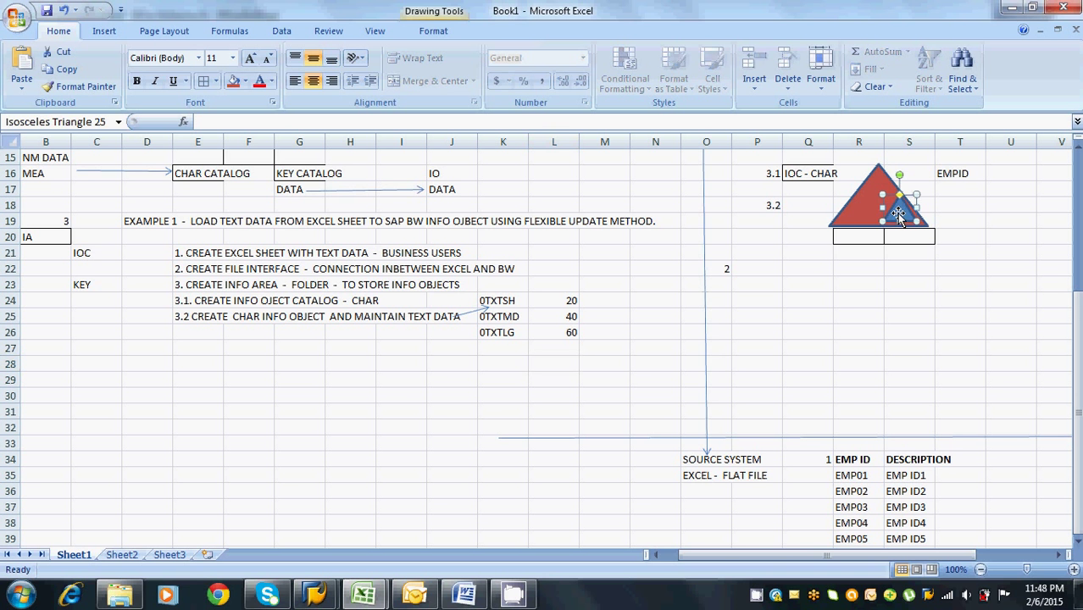
drag(514, 304, 512, 336)
click(506, 285)
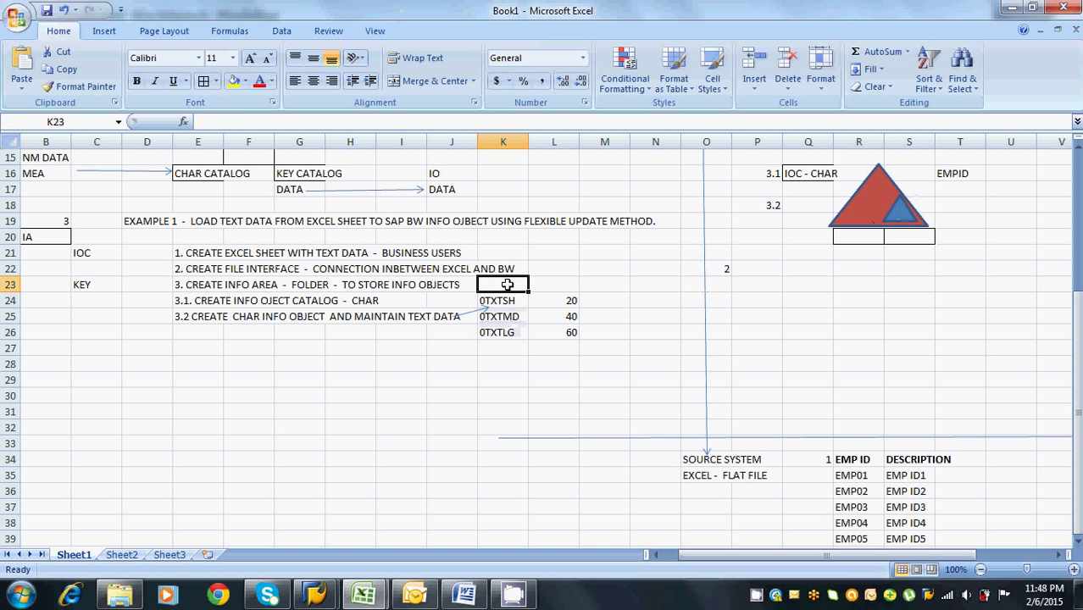
text(IO)
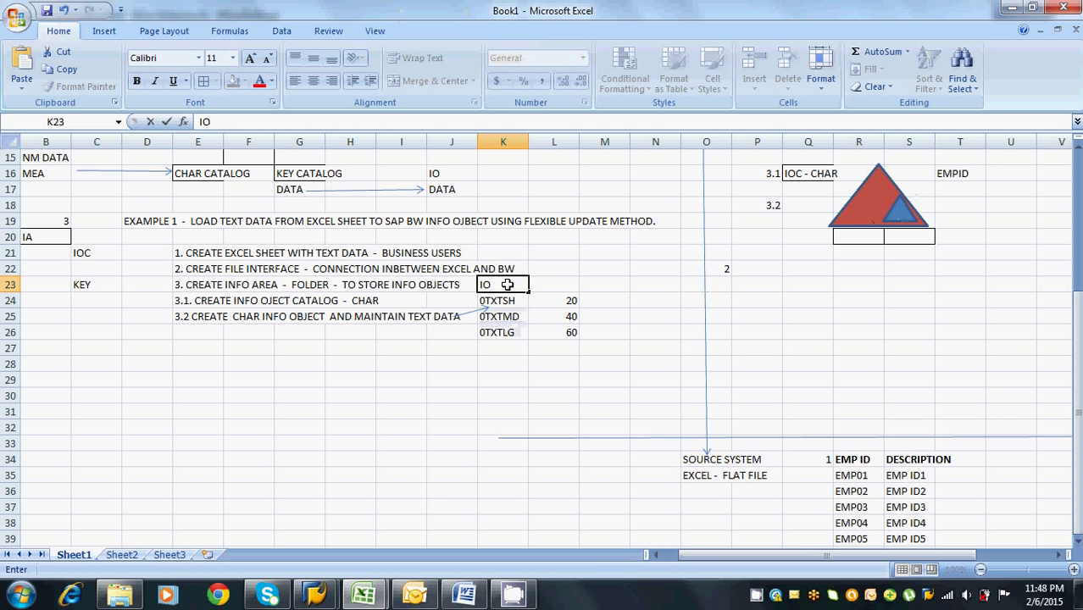
click(920, 473)
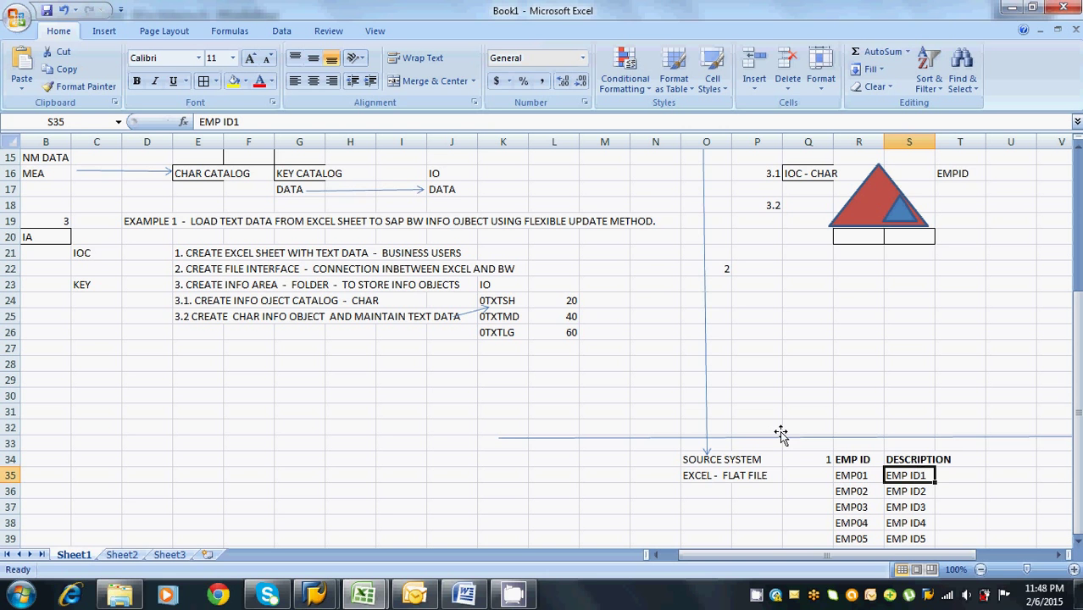
Label the small inner triangle TXTSH in cell T18
click(506, 301)
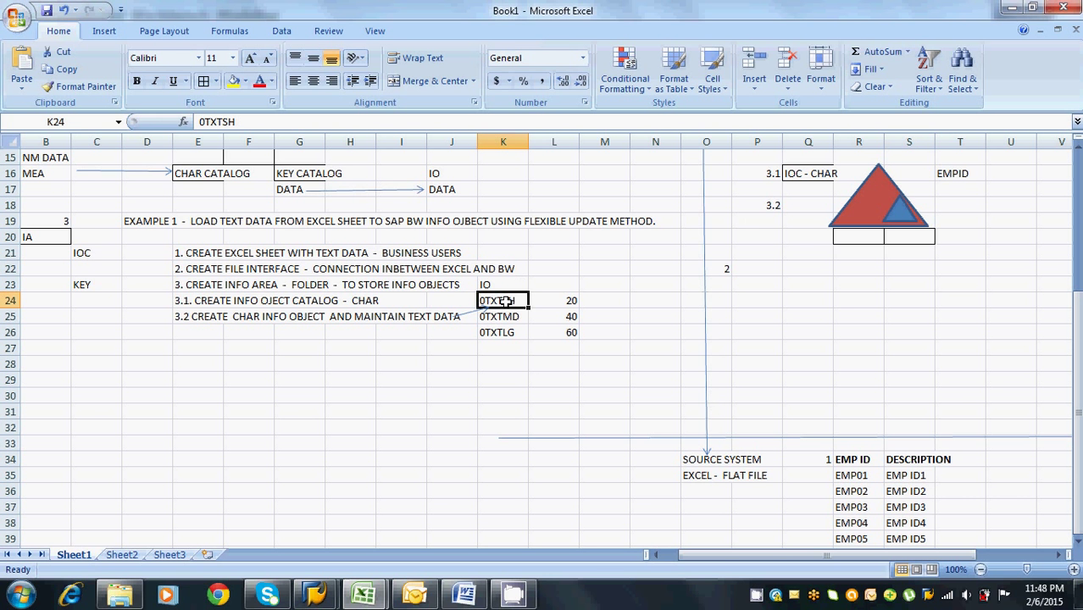
click(899, 212)
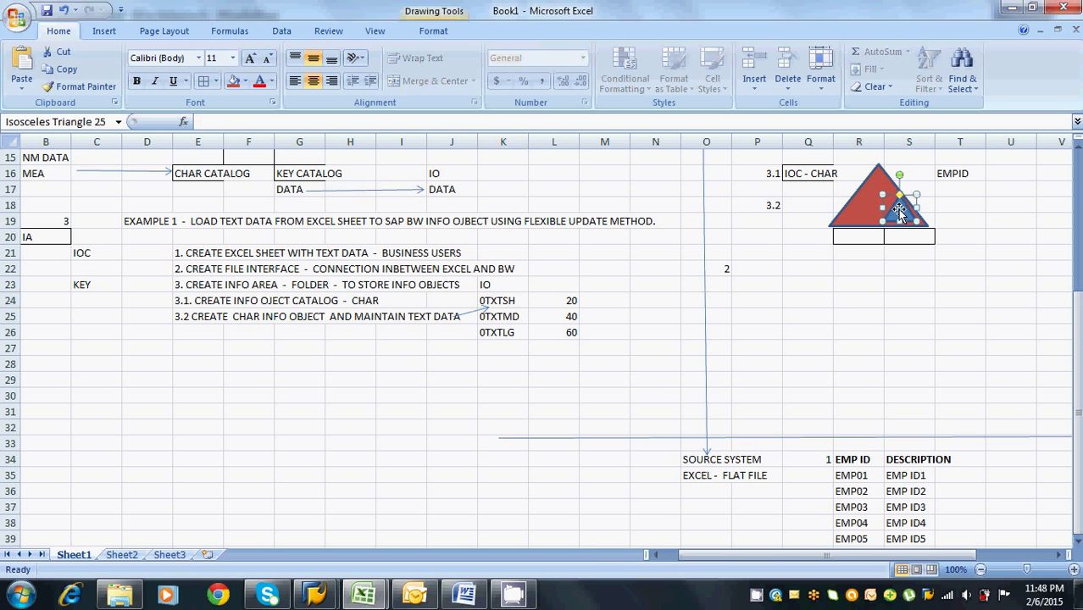
click(946, 204)
text(TXTSH)
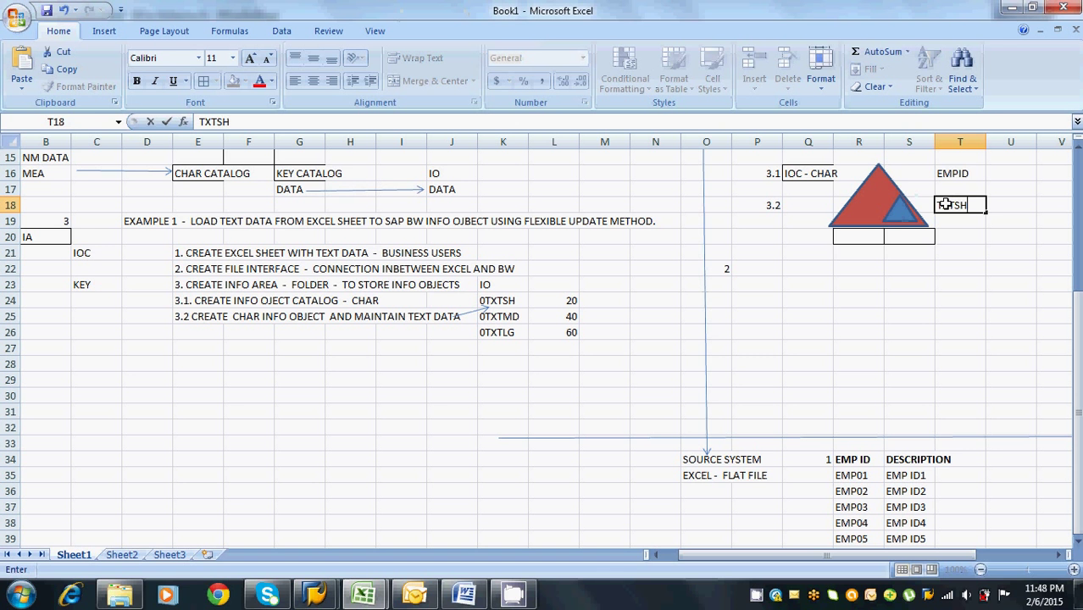
click(892, 178)
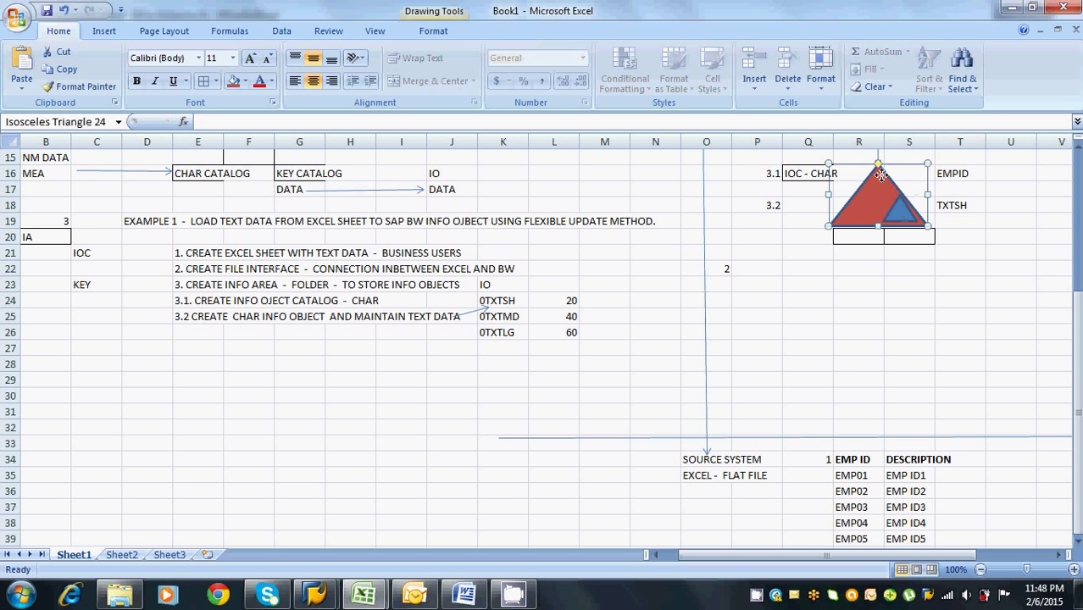
Prefix the triangle labels so that cell T18 reads 0TXTSH and cell T16 reads ZEMPID
click(957, 169)
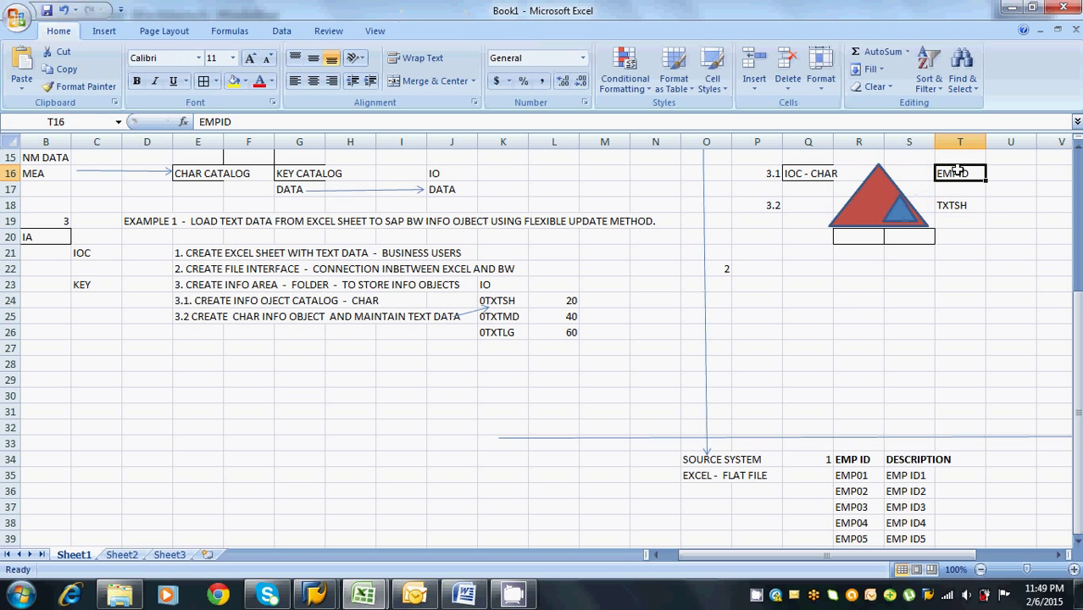
click(905, 214)
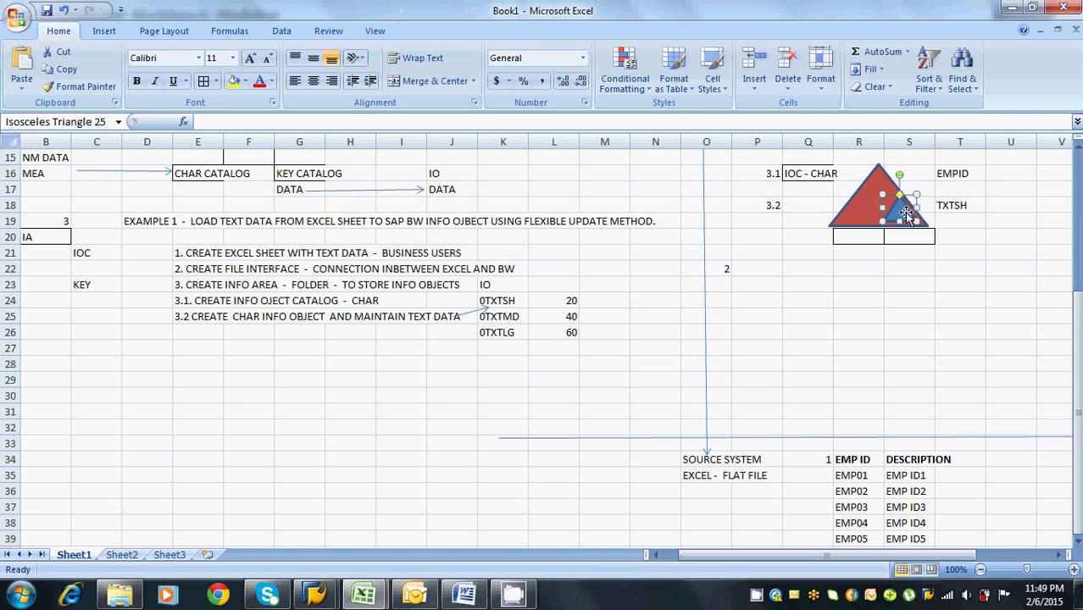
click(951, 204)
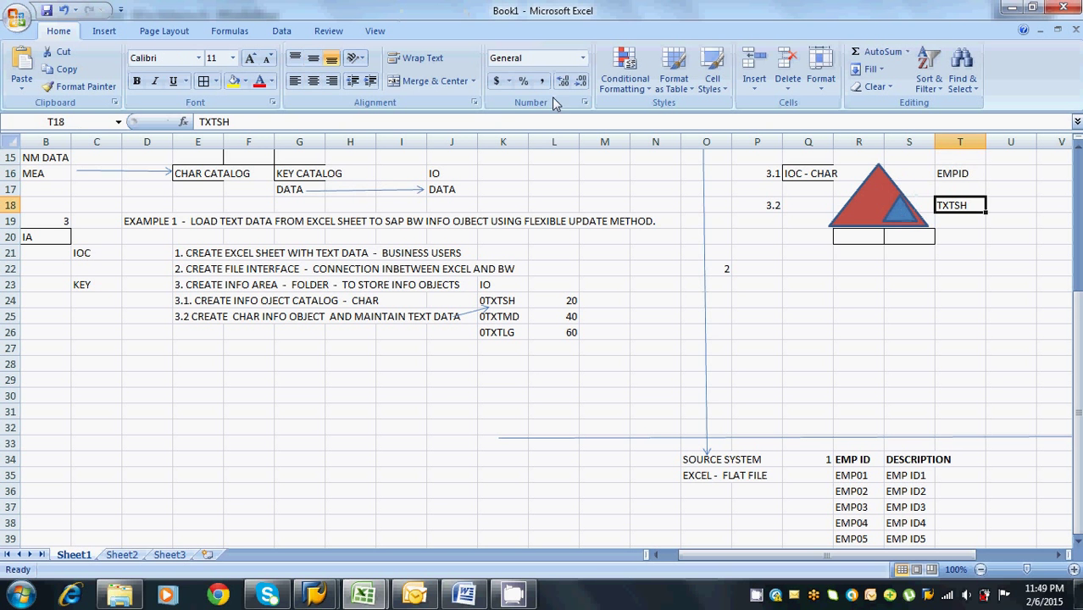
click(199, 121)
text(0)
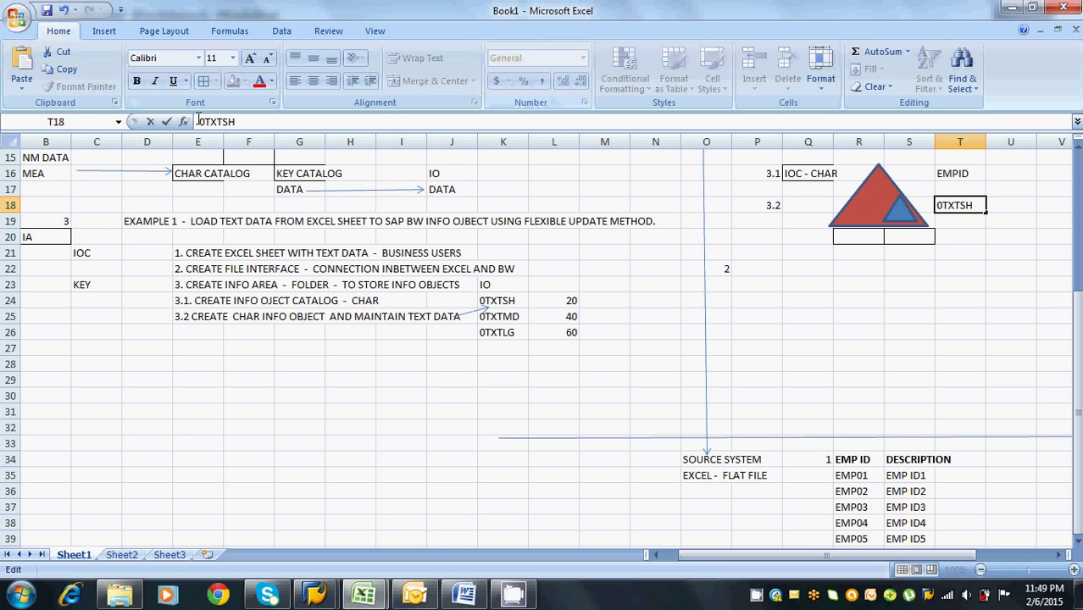
click(954, 174)
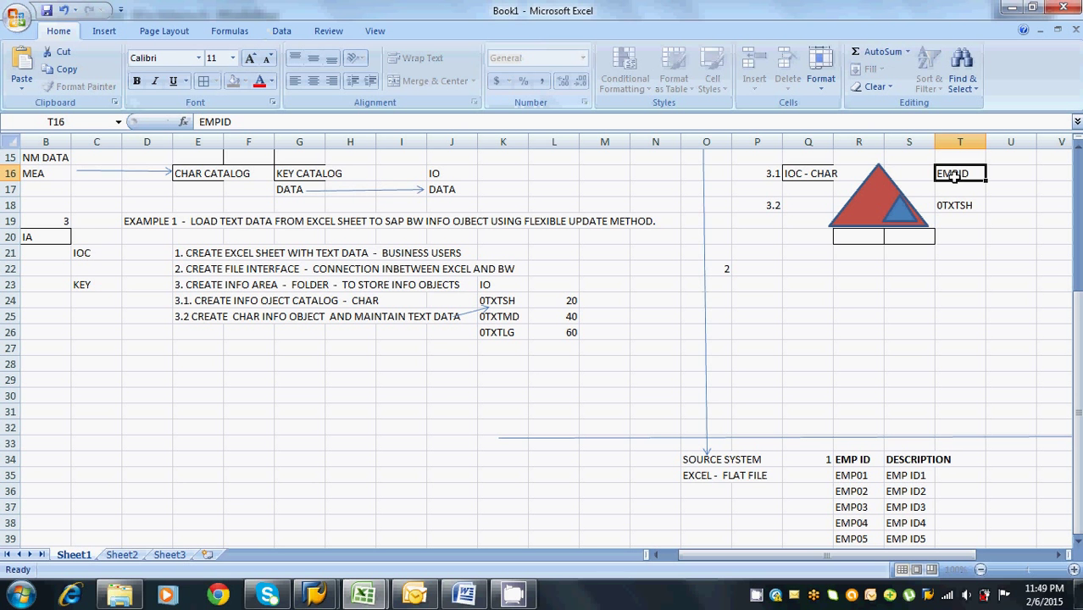
click(199, 121)
text(Z)
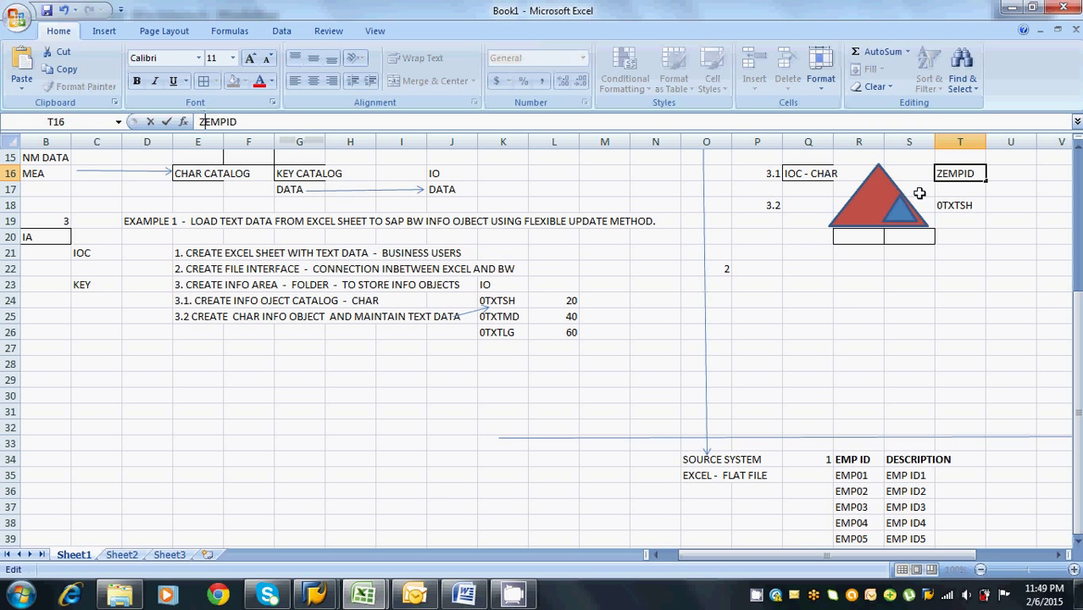
Enter IO in cells U16 and U18 beside the ZEMPID and 0TXTSH triangle labels
click(953, 204)
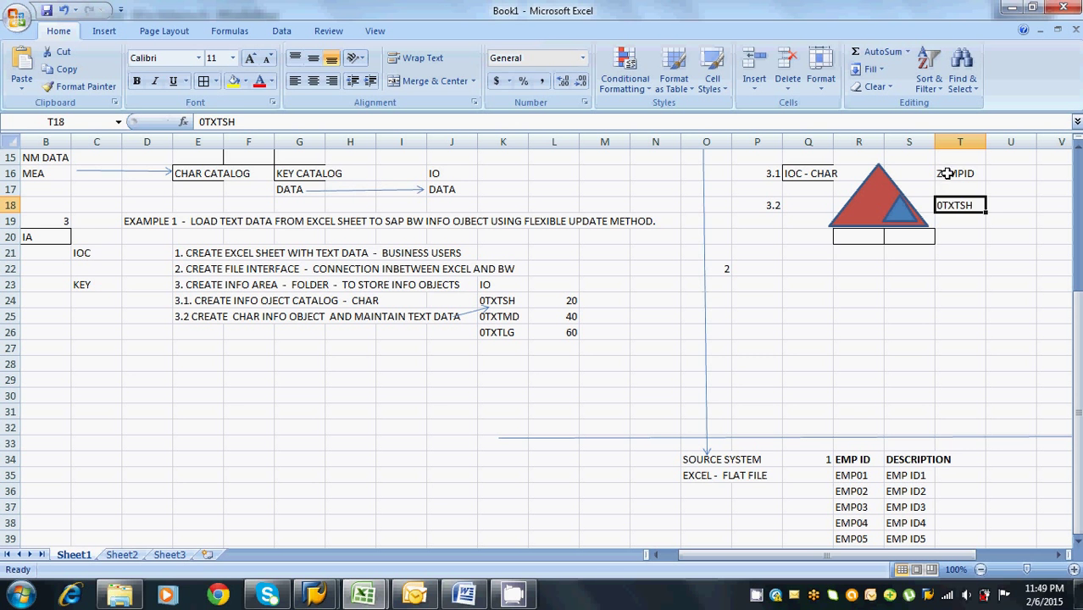
click(948, 173)
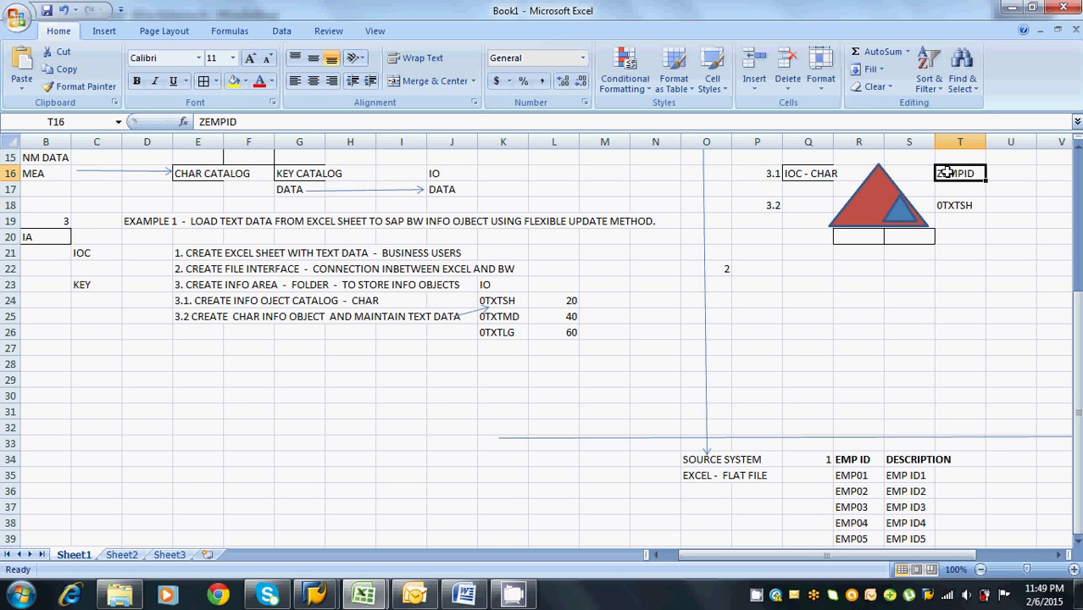
click(1001, 168)
text(IO)
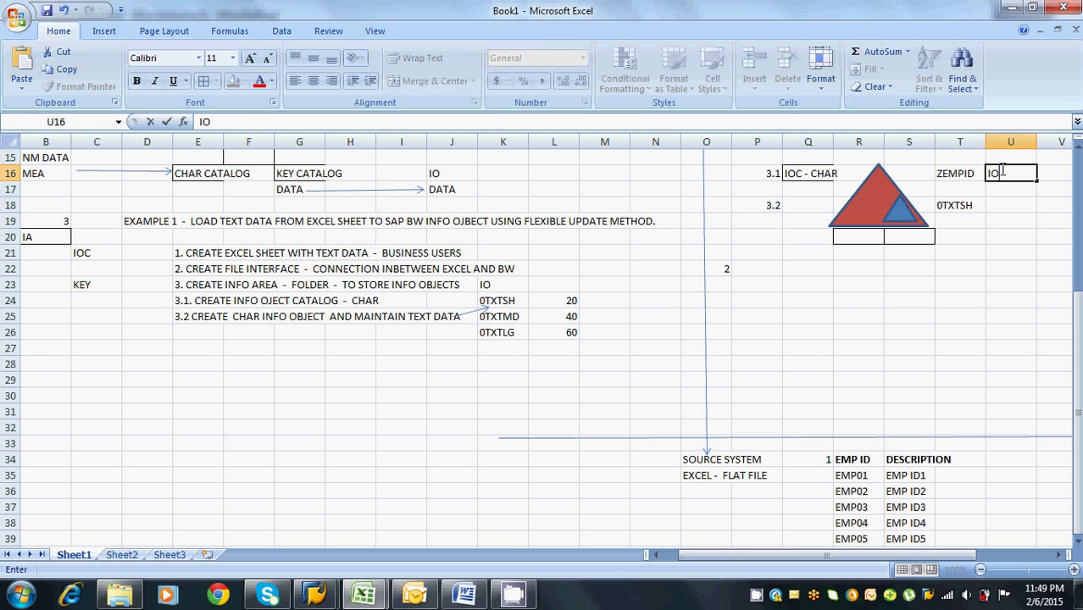
click(1002, 205)
text(IO)
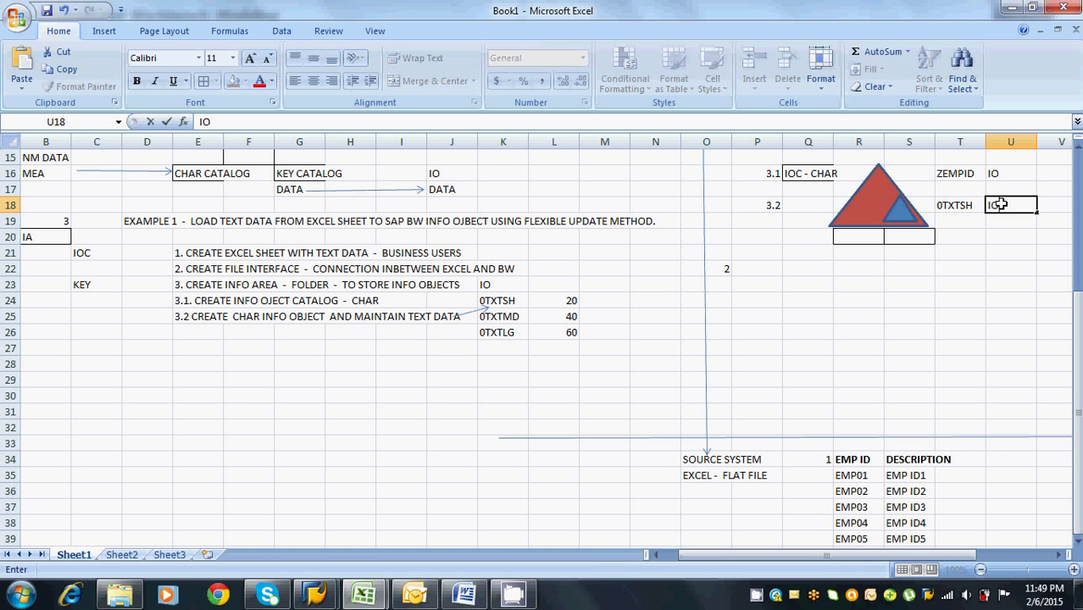
click(996, 171)
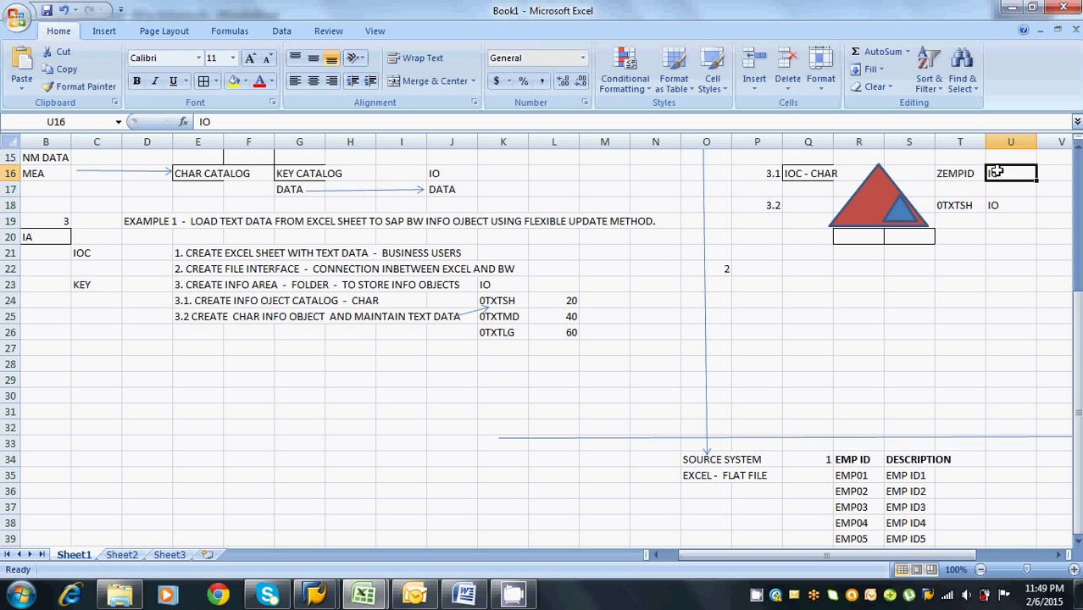
click(857, 463)
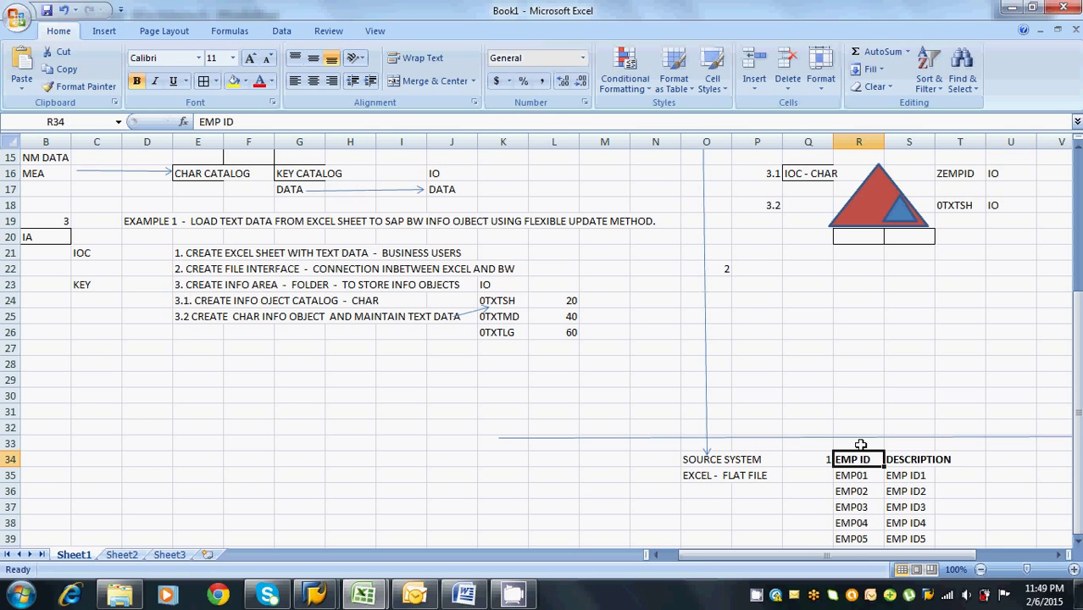
click(999, 204)
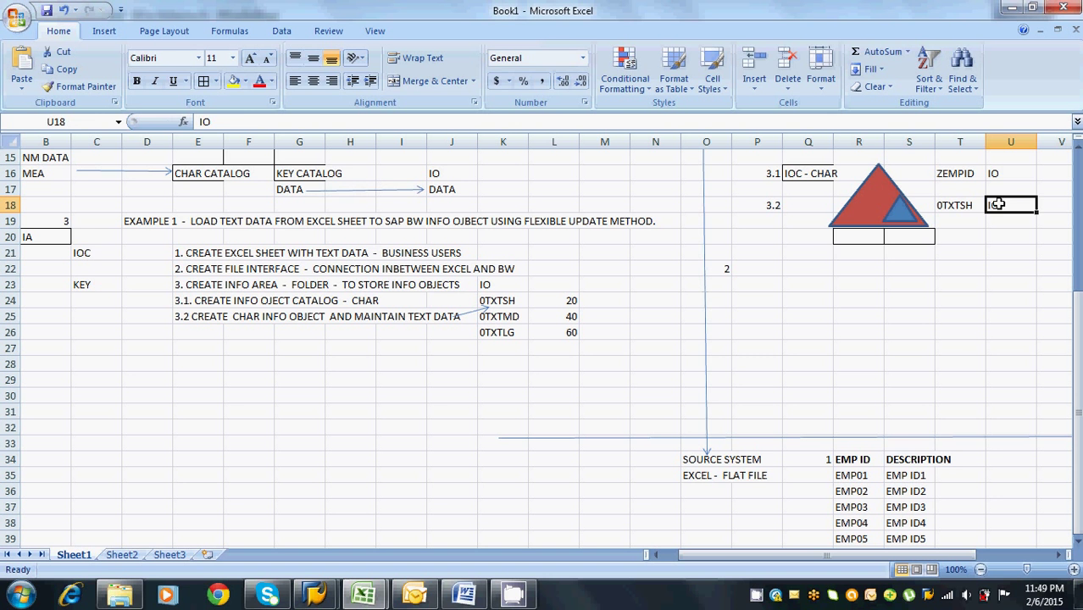
click(920, 458)
click(873, 195)
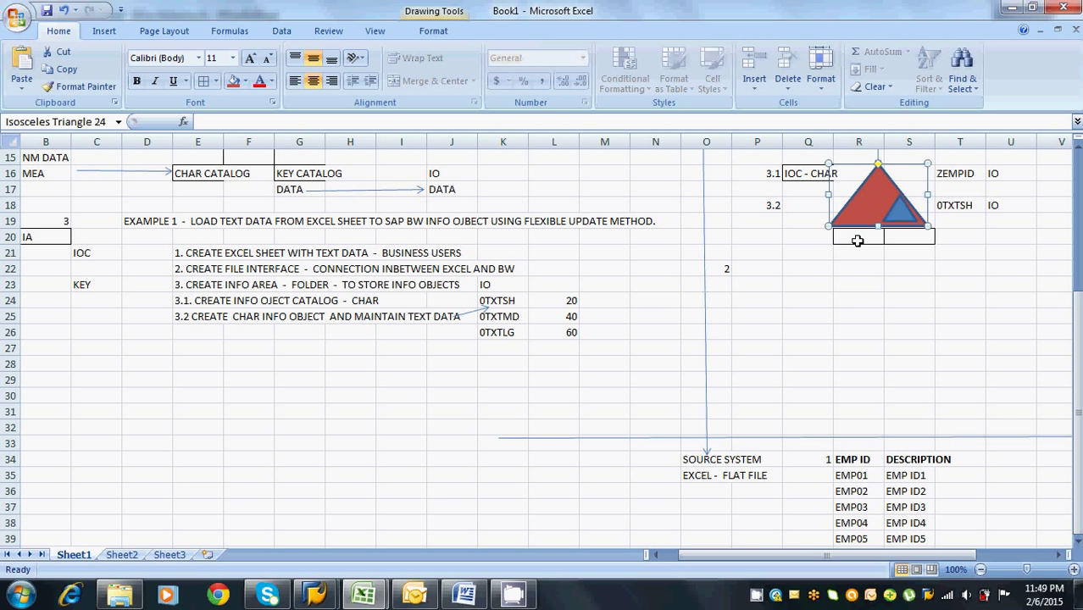
mouse_move(859, 239)
mouse_down()
mouse_move(898, 239)
mouse_move(856, 239)
mouse_up()
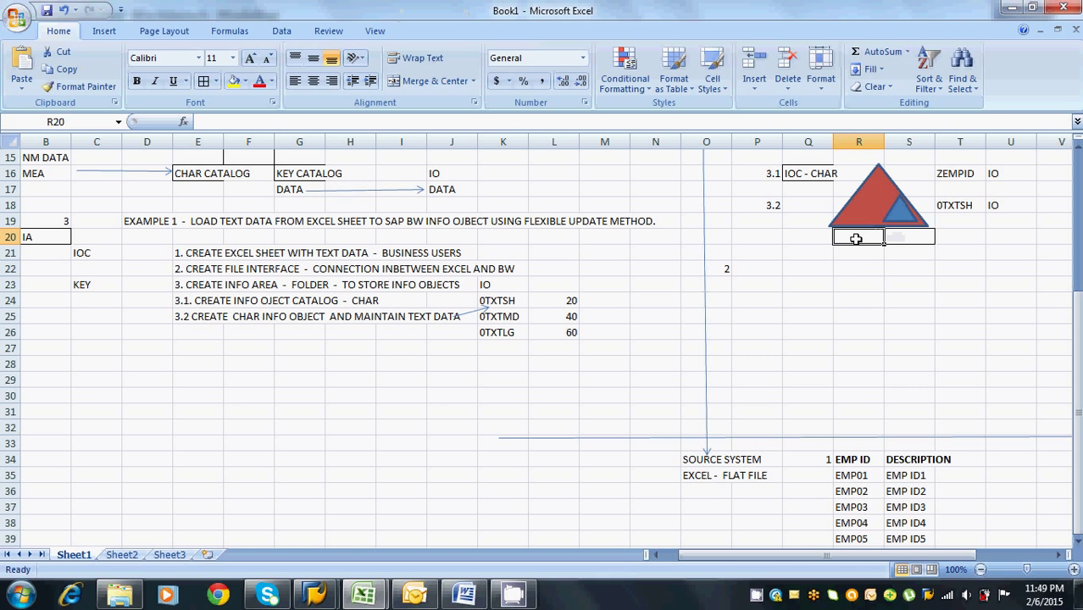
Enter ZEMPID in cell R20 and 0TXTSH in cell S20, below the triangle shape
text(ZEMPID)
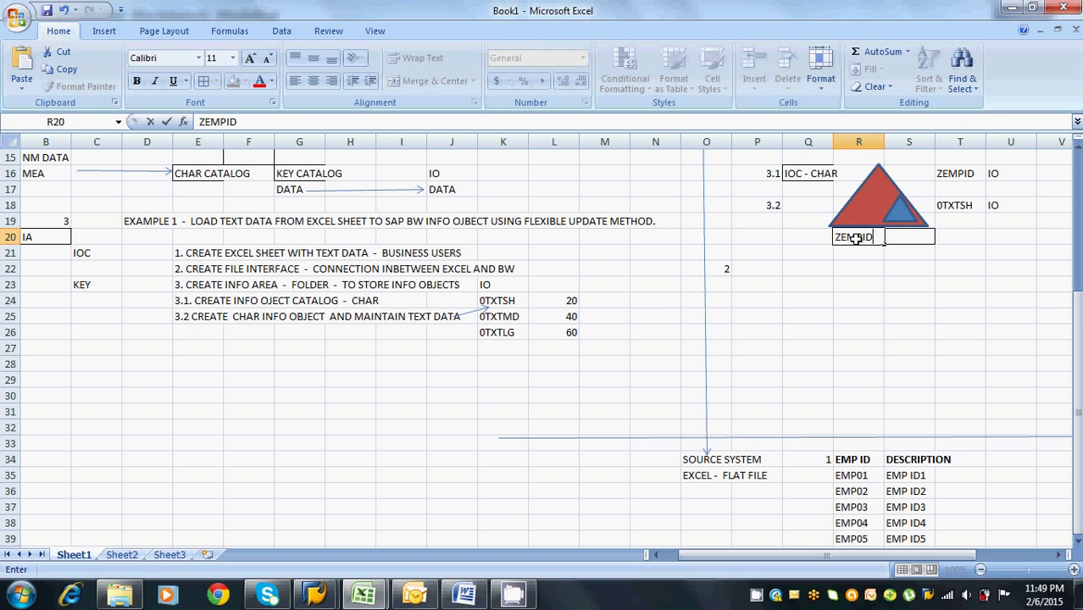
key(Tab)
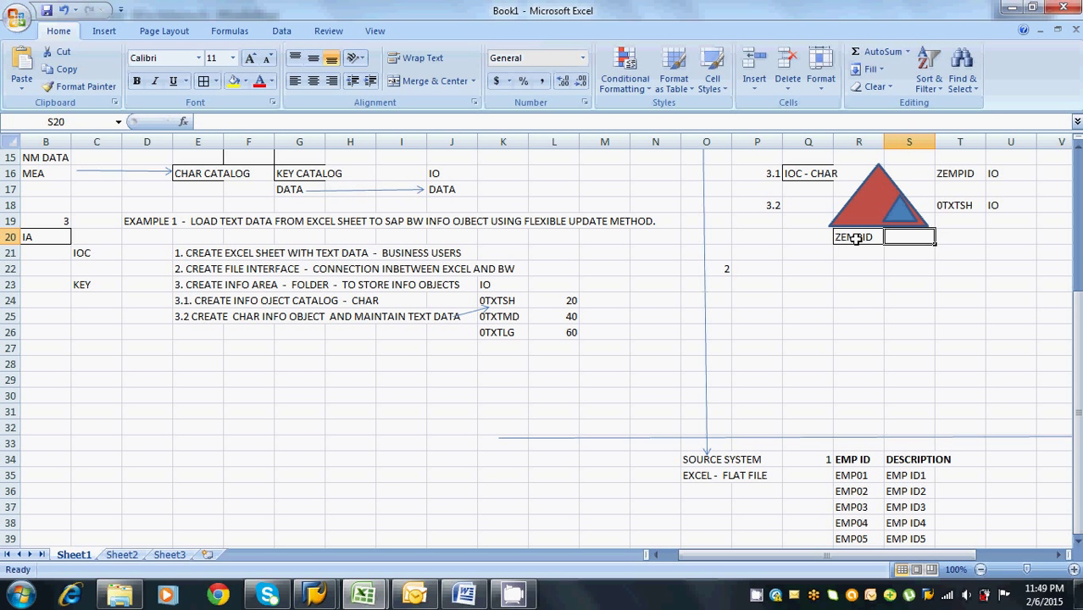
text(0TXTSH)
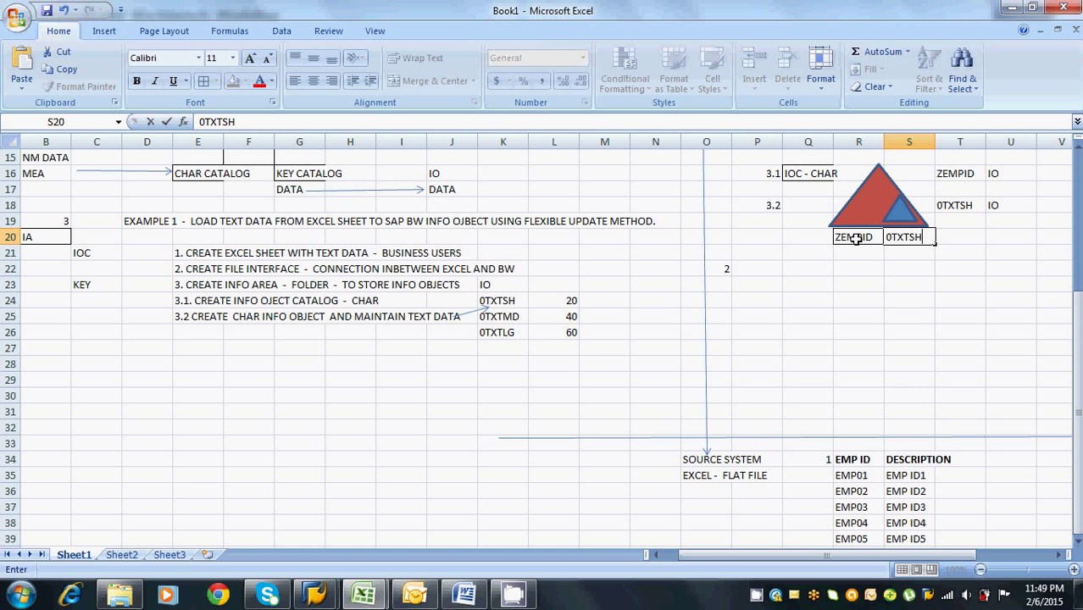
click(875, 298)
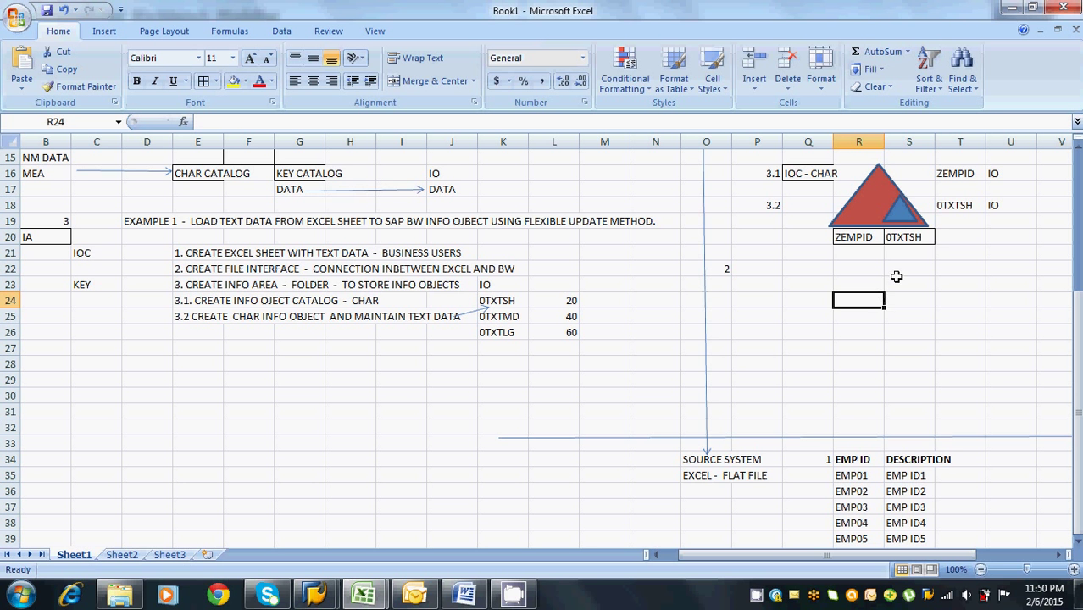
Enter the label "TEXT TABLE - /BIC/TZEMPID" in cell T20, next to 0TXTSH
click(970, 237)
text(TE)
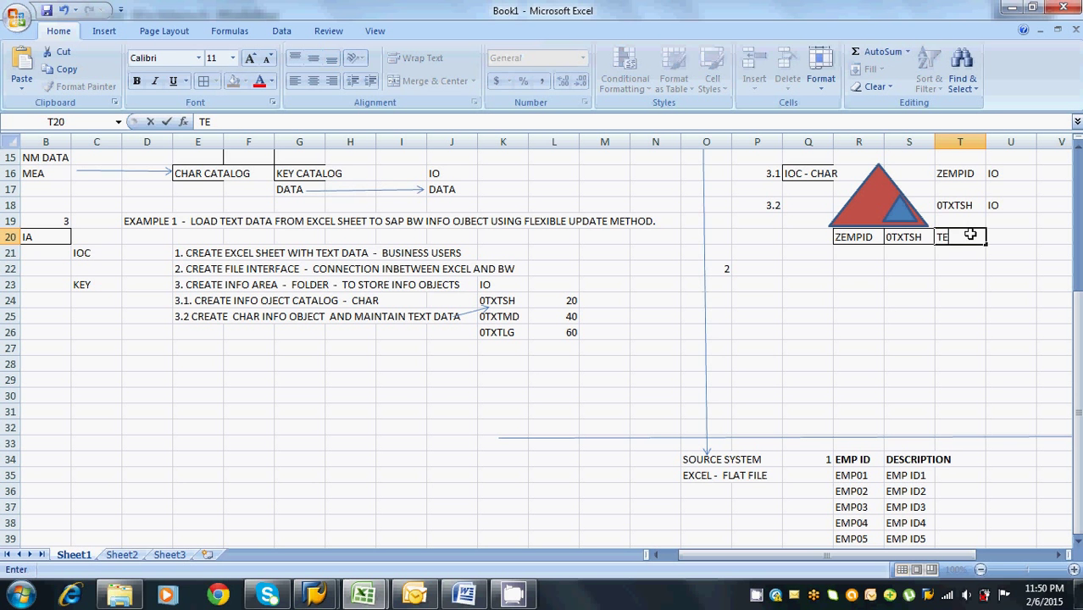
text(XT TABLE -)
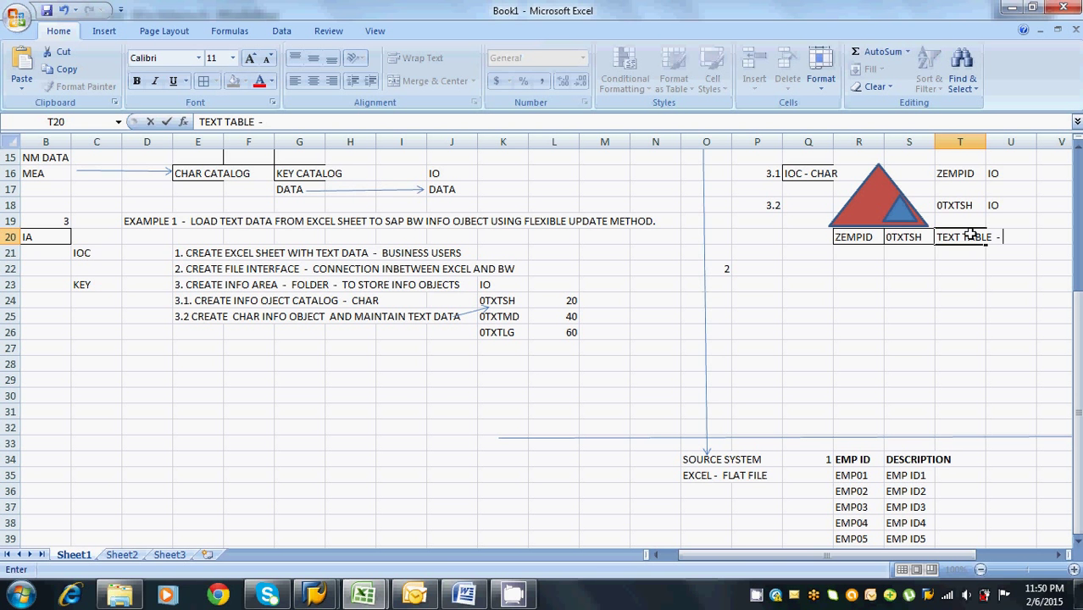
click(969, 172)
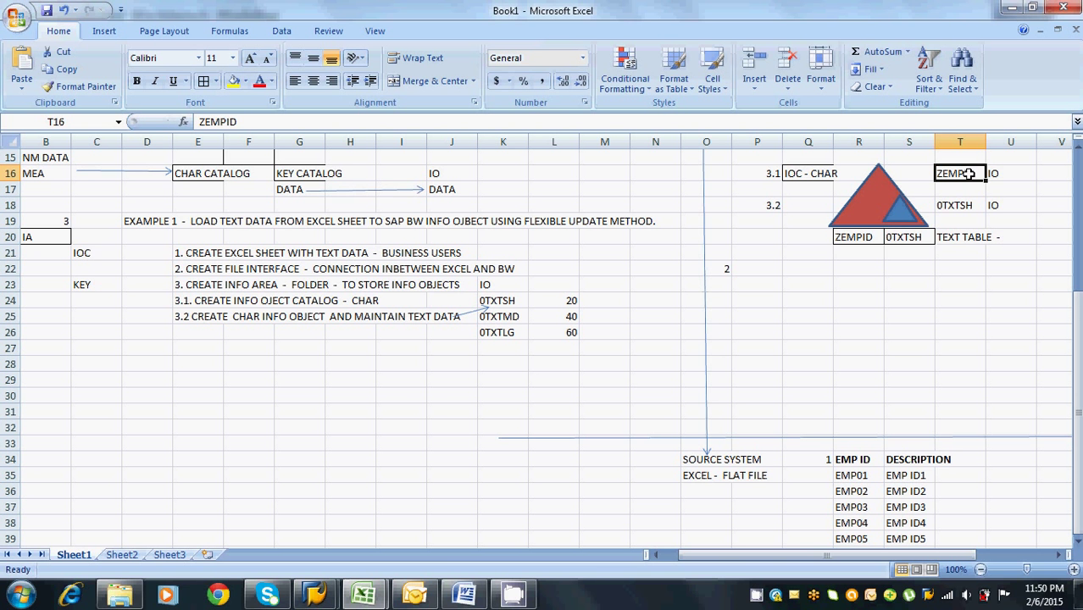
click(956, 248)
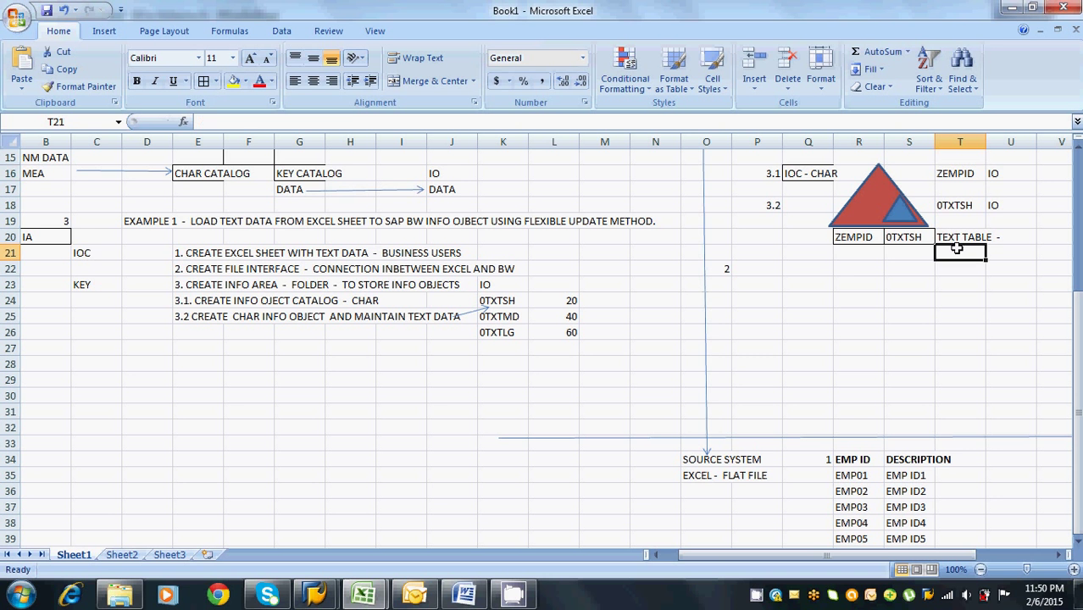
click(979, 236)
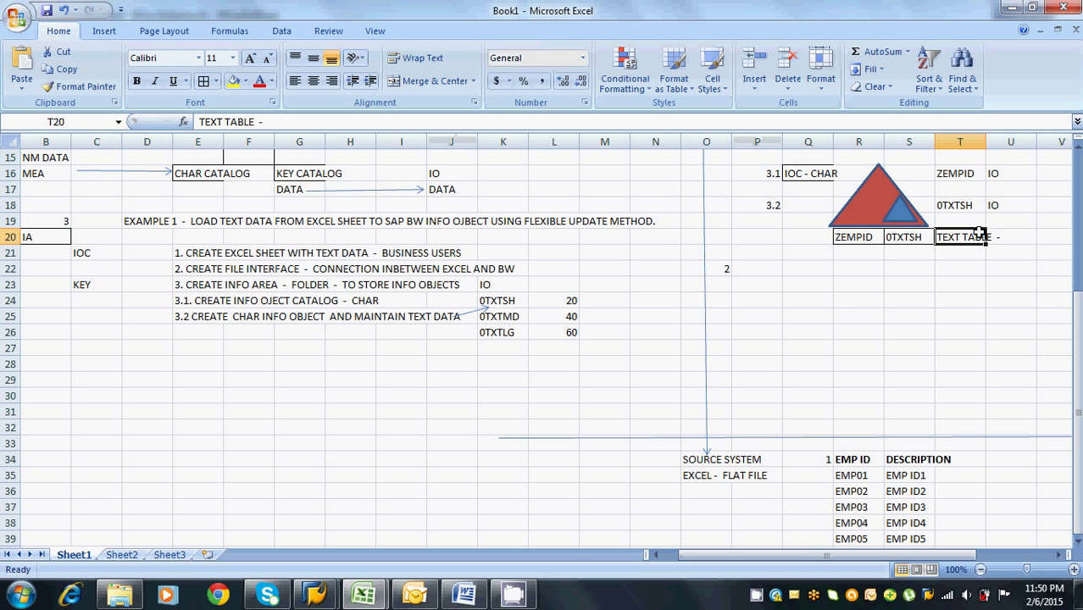
click(343, 118)
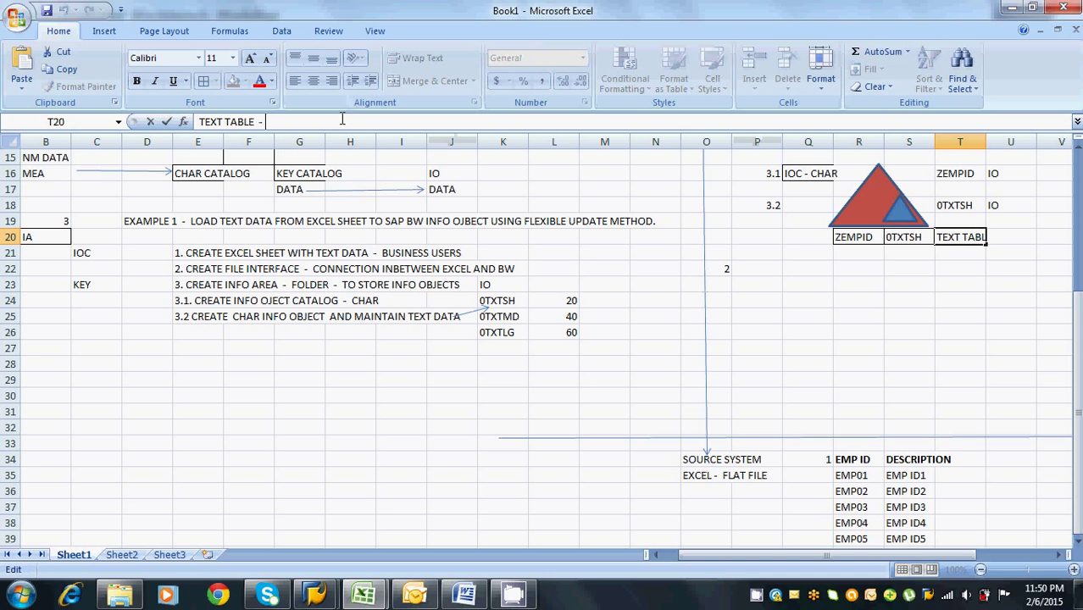
text(/BIC)
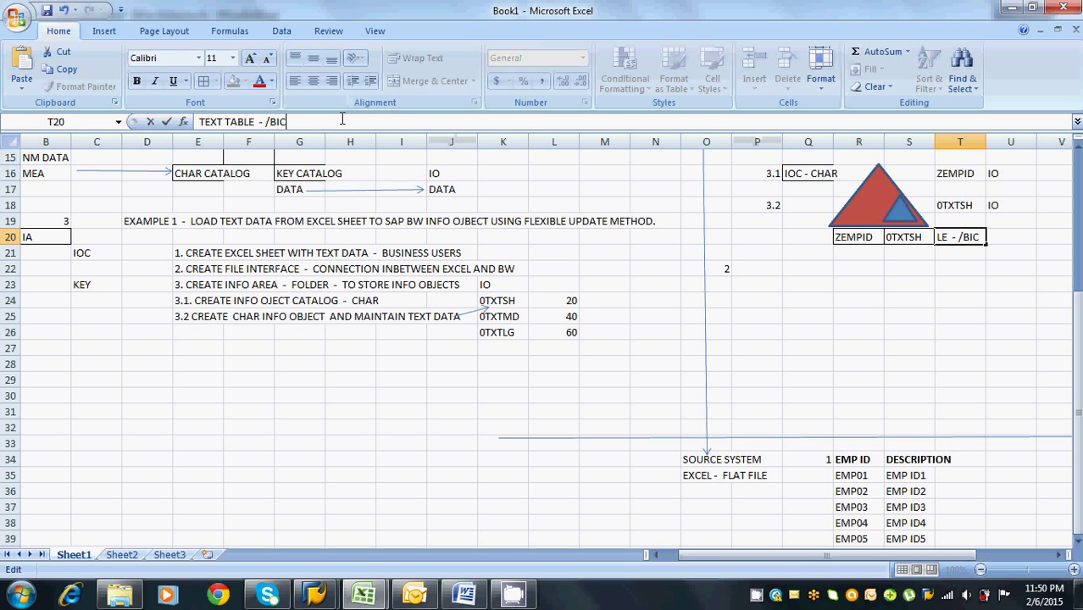
text(/TZEMPID)
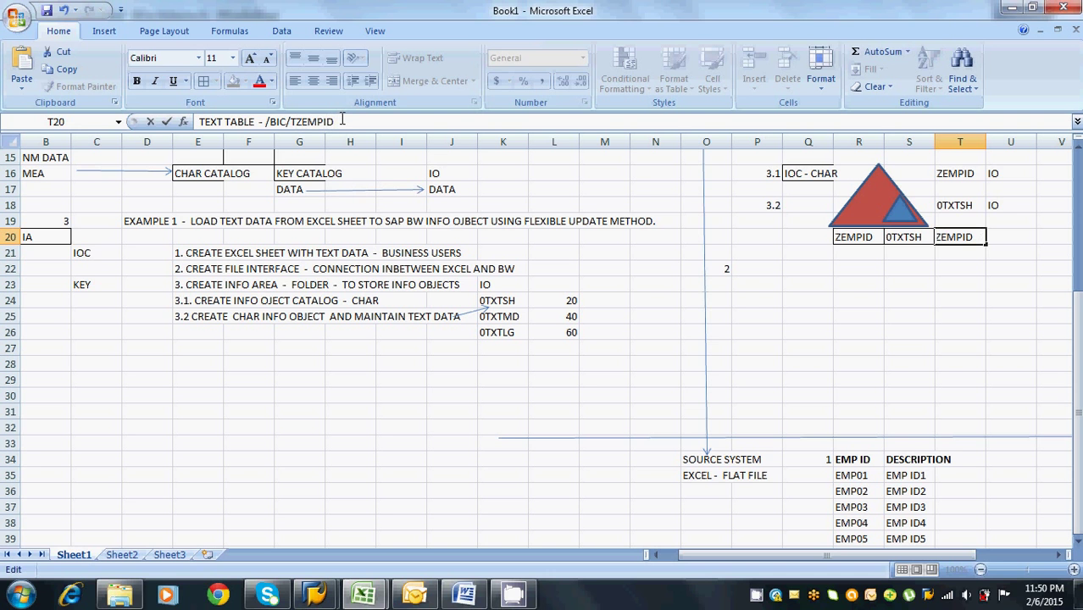
click(821, 312)
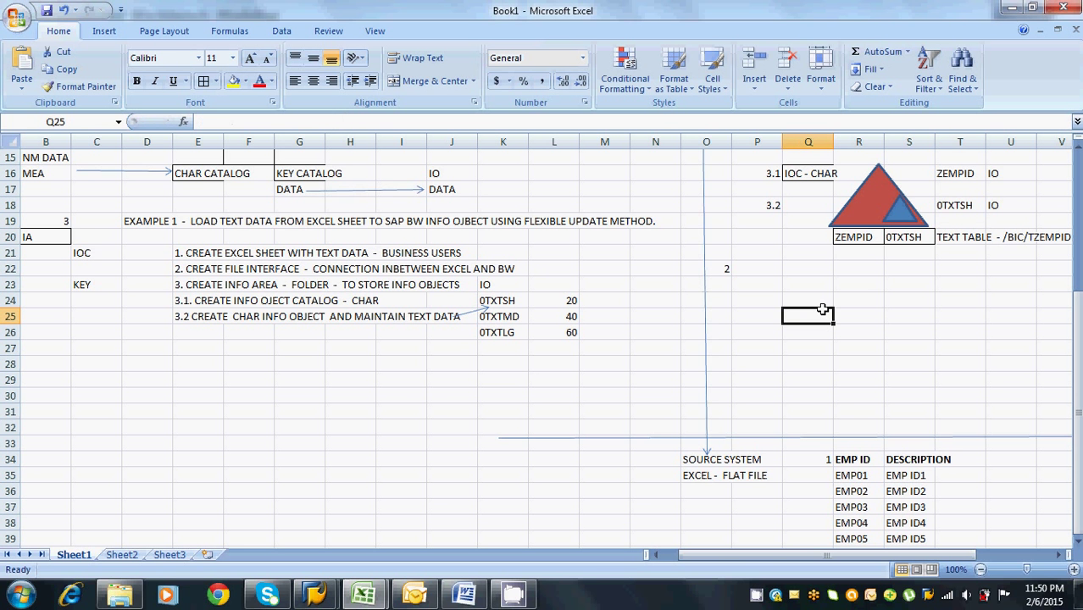
Highlight cells R20:S20 with a yellow fill
click(857, 253)
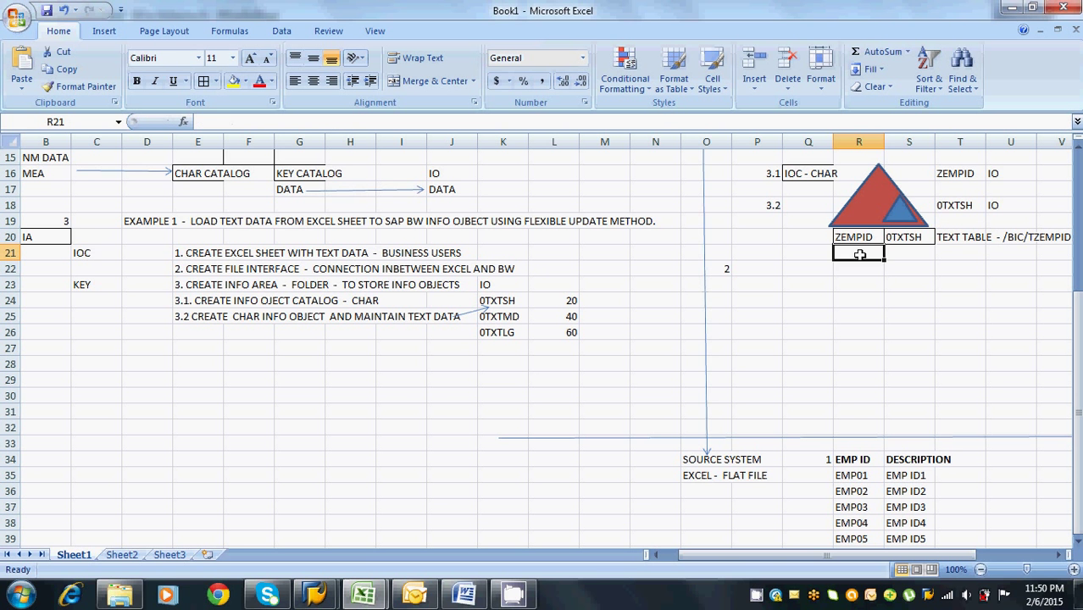
drag(858, 238, 903, 237)
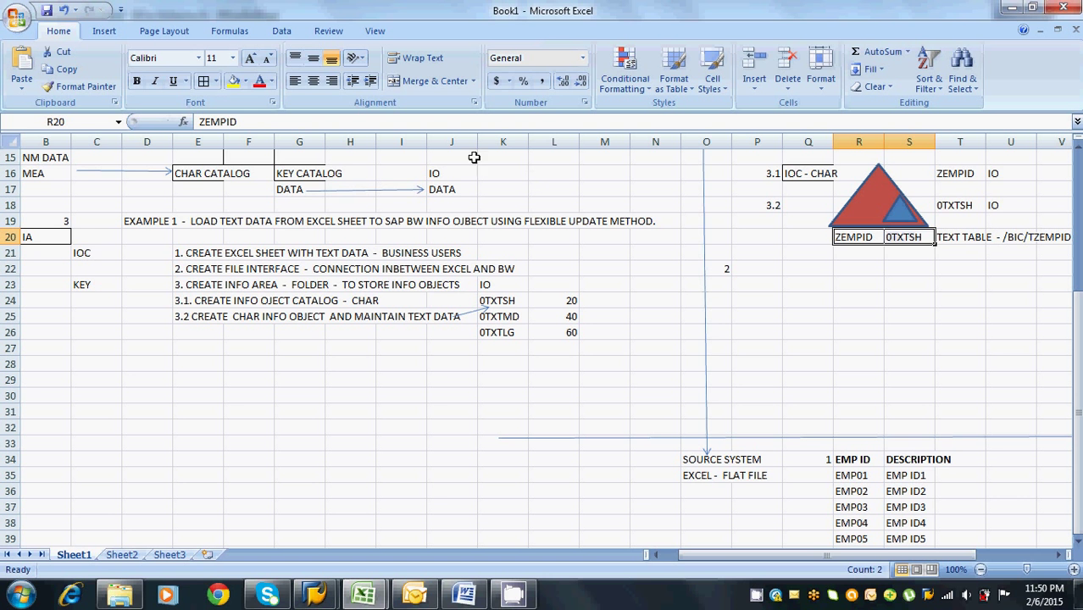
click(232, 81)
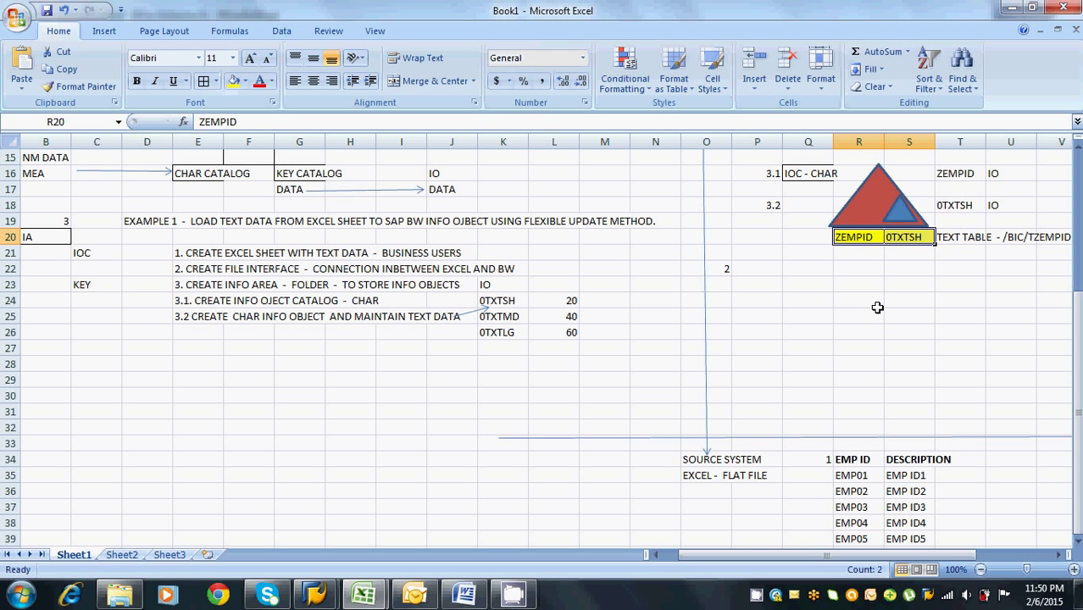
click(864, 213)
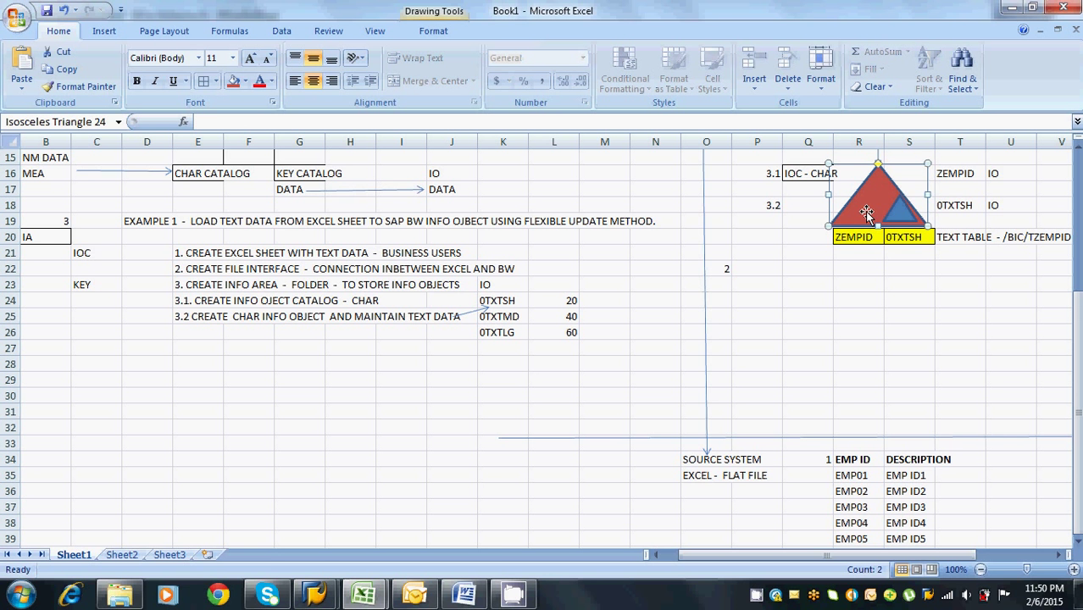
Switch to SAP and try to create characteristic ZEMPID with long description EMP ID in the IOC_CHAR_HR catalog under ELEARNING_IA
click(314, 594)
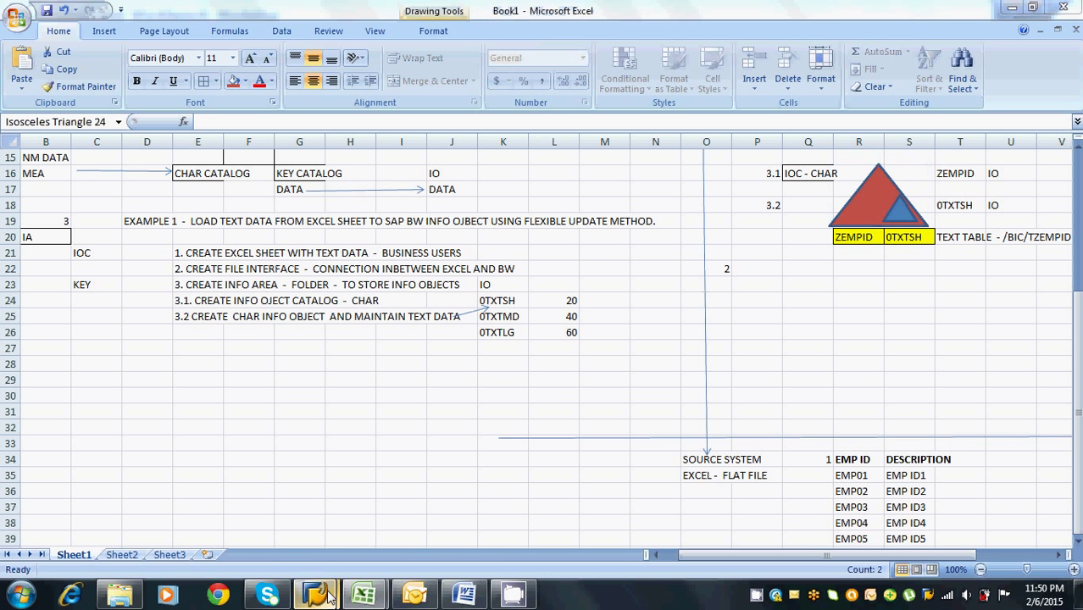
click(403, 514)
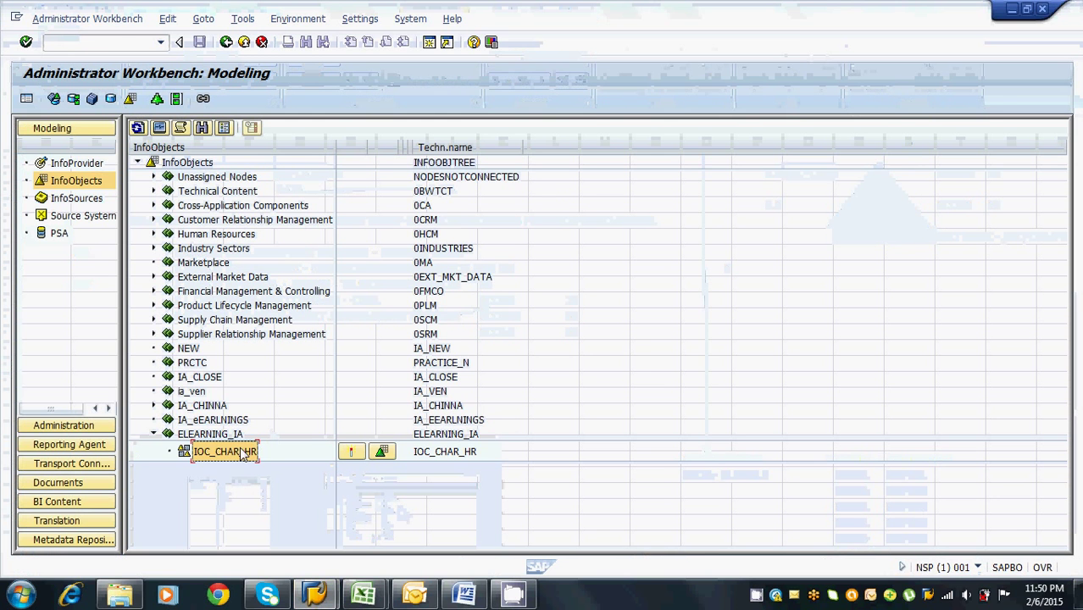
click(219, 435)
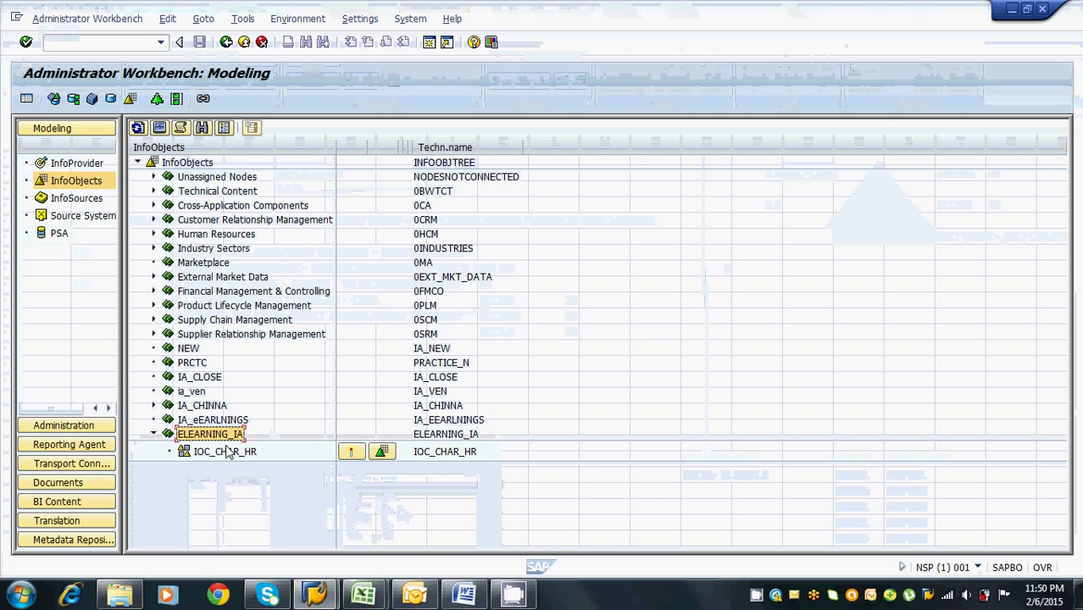
click(228, 452)
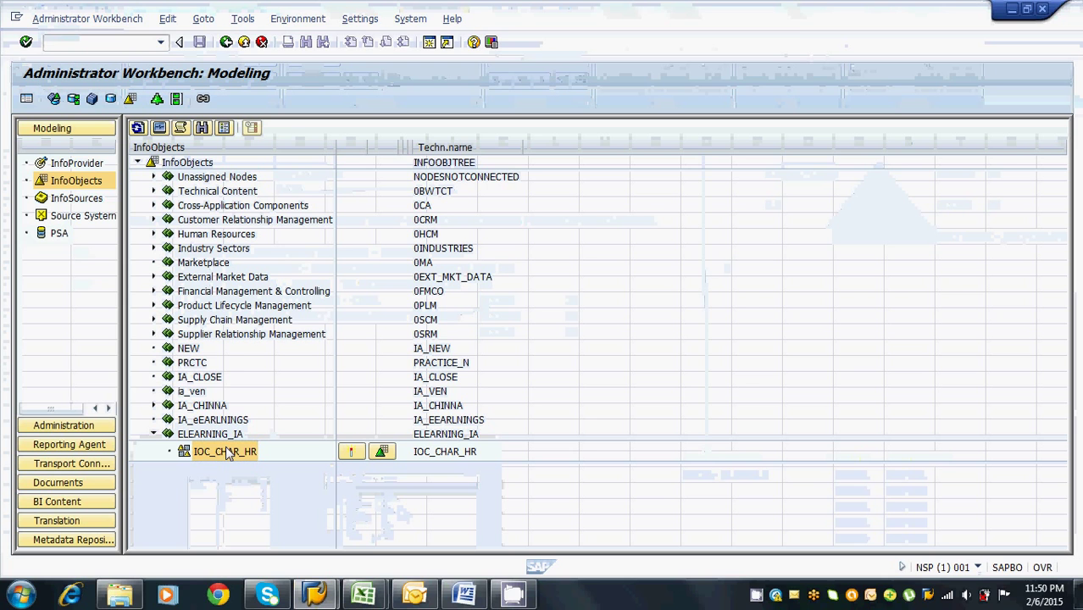
right_click(228, 453)
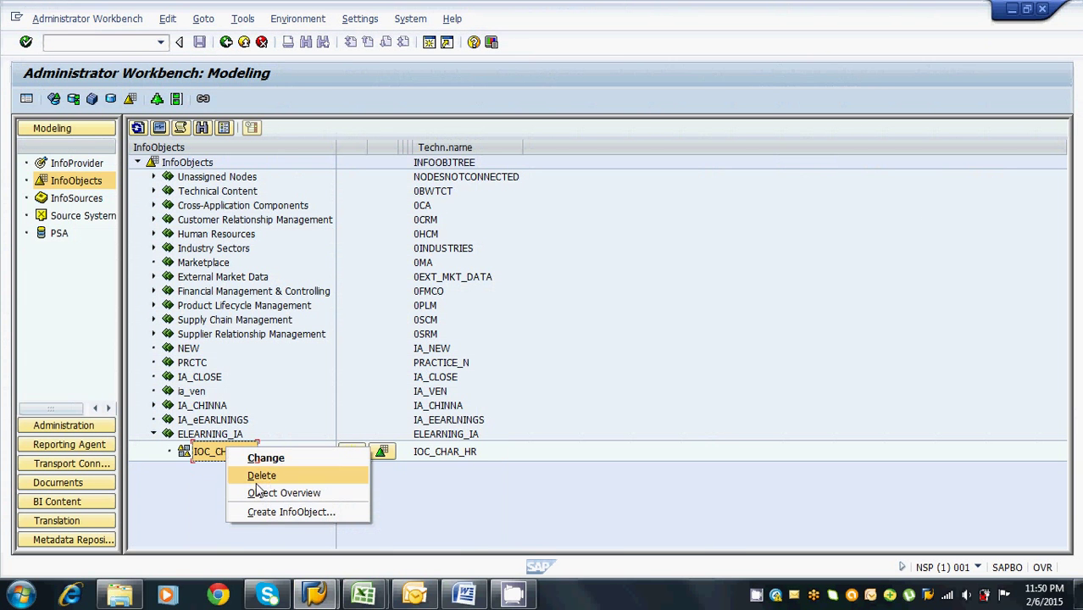
click(258, 512)
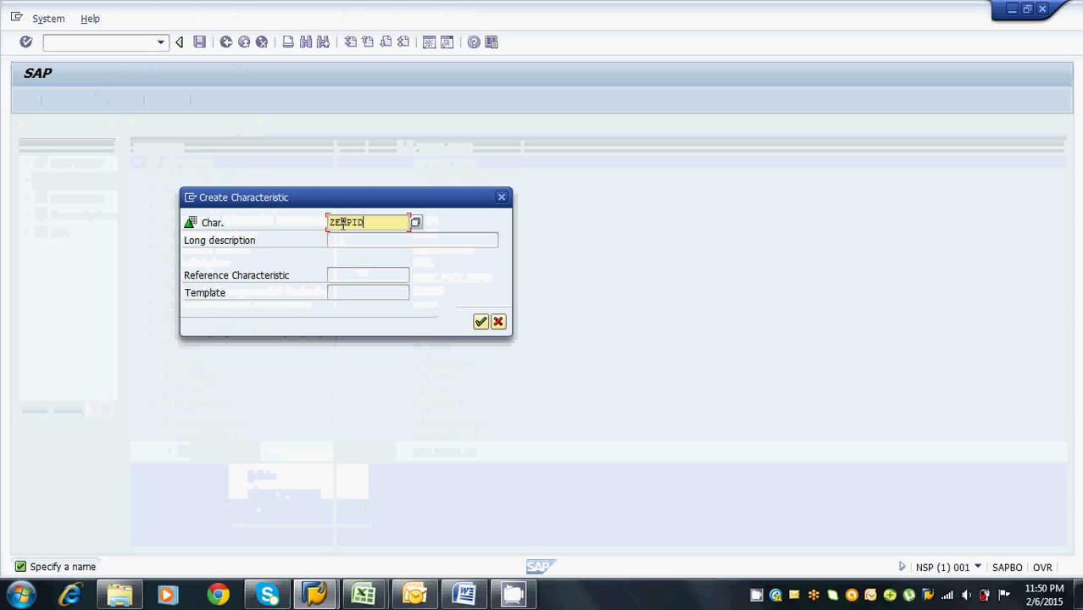
click(345, 239)
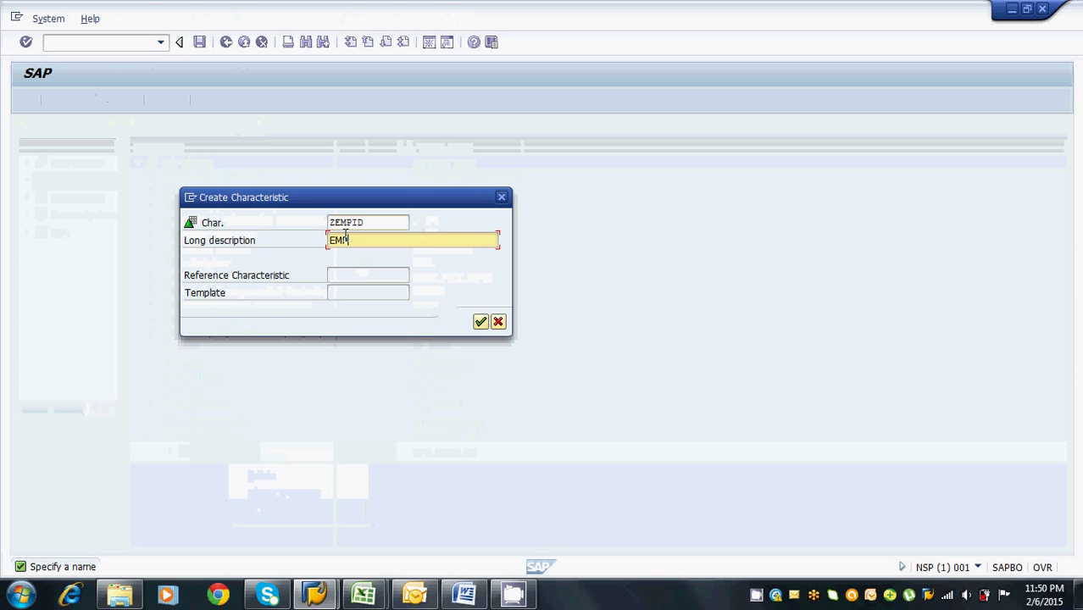
text(EMP ID)
key(Return)
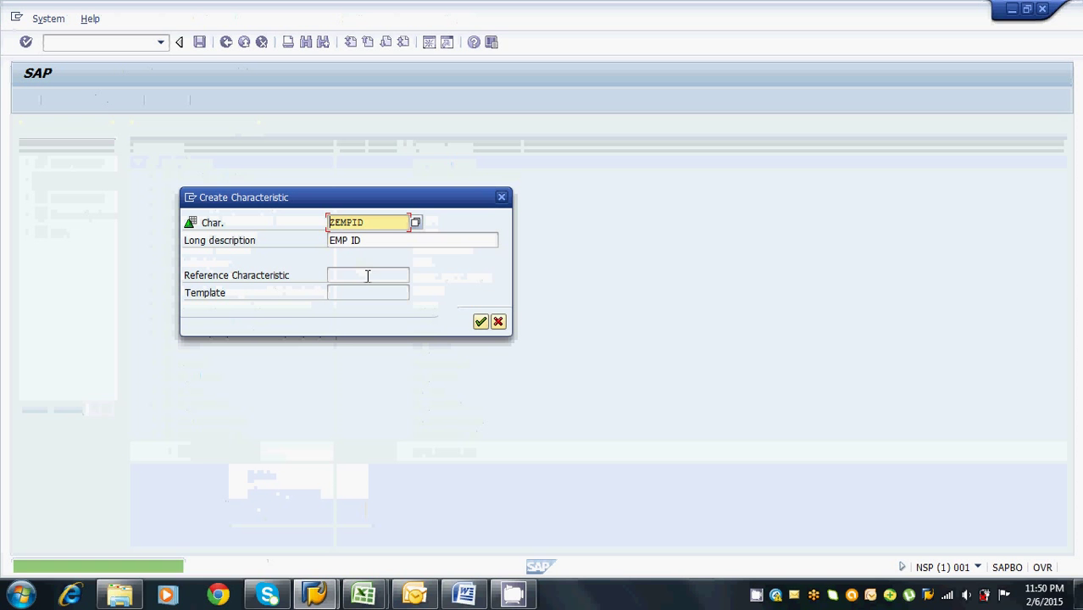
Change the new characteristic's name to EMPID and submit the Create Characteristic dialog
click(335, 222)
key(BackSpace)
key(Return)
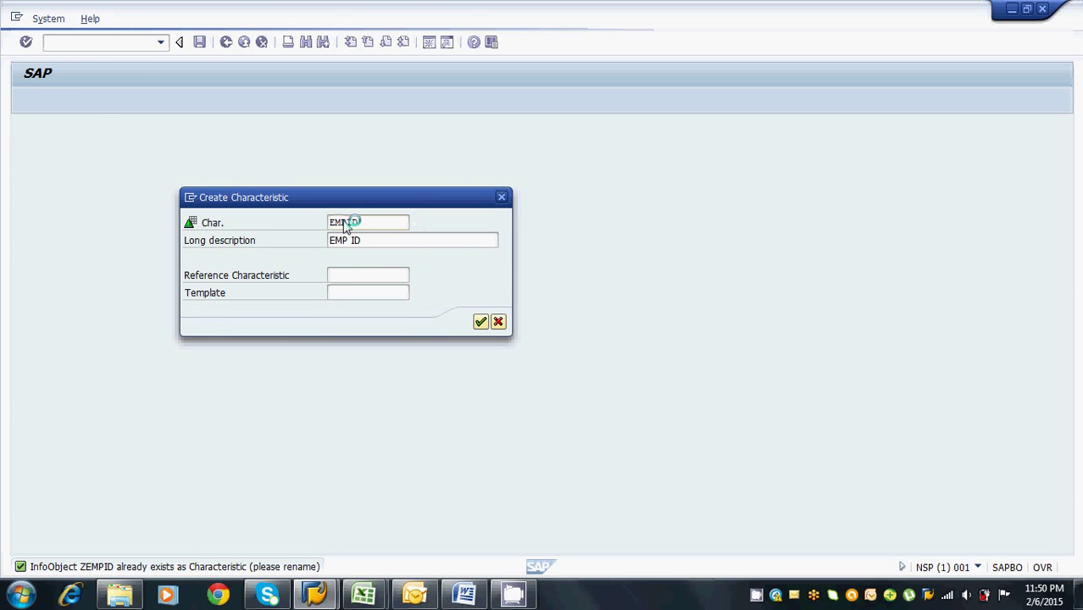
Switch to the Excel workbook and change the info object name in cell T16 to EMPID
mouse_move(363, 593)
click(473, 520)
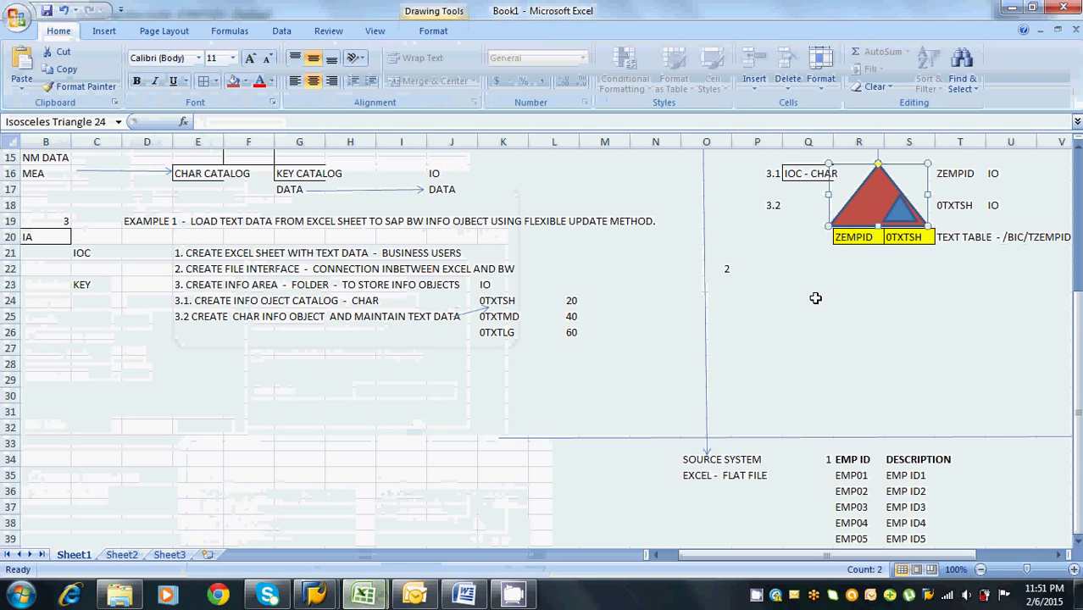
click(946, 173)
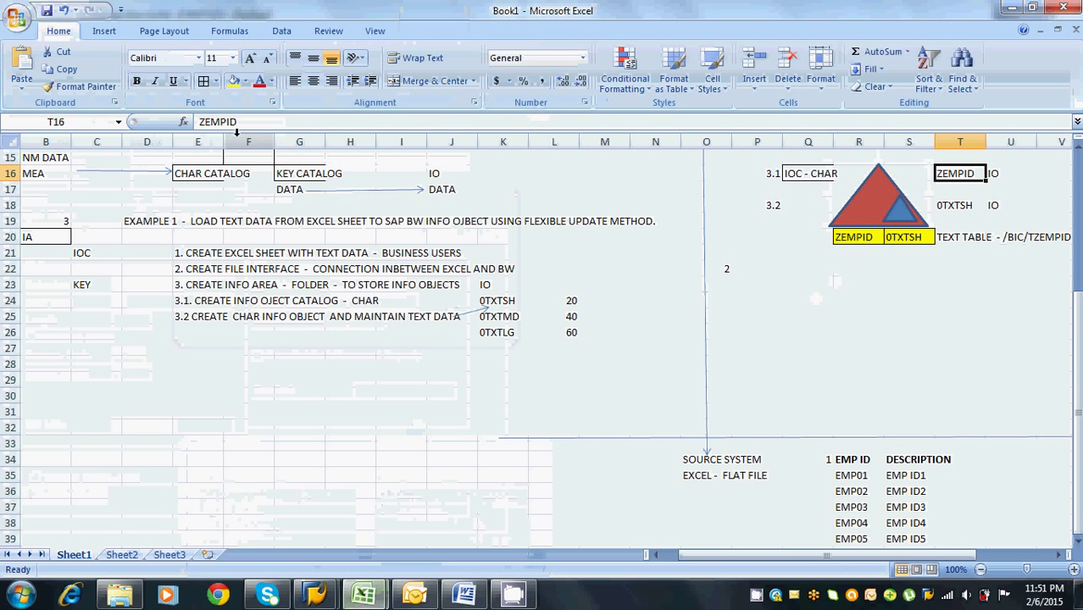
click(204, 122)
key(BackSpace)
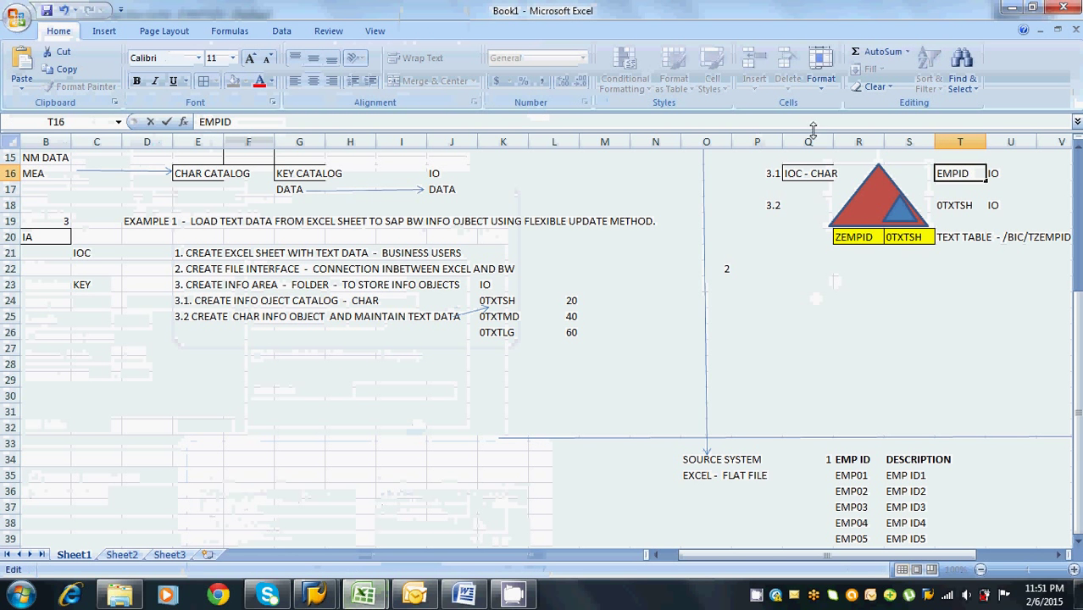
Change the text table label in cell T20 to "TEXT TABLE - /BIC/TEMPID"
click(944, 236)
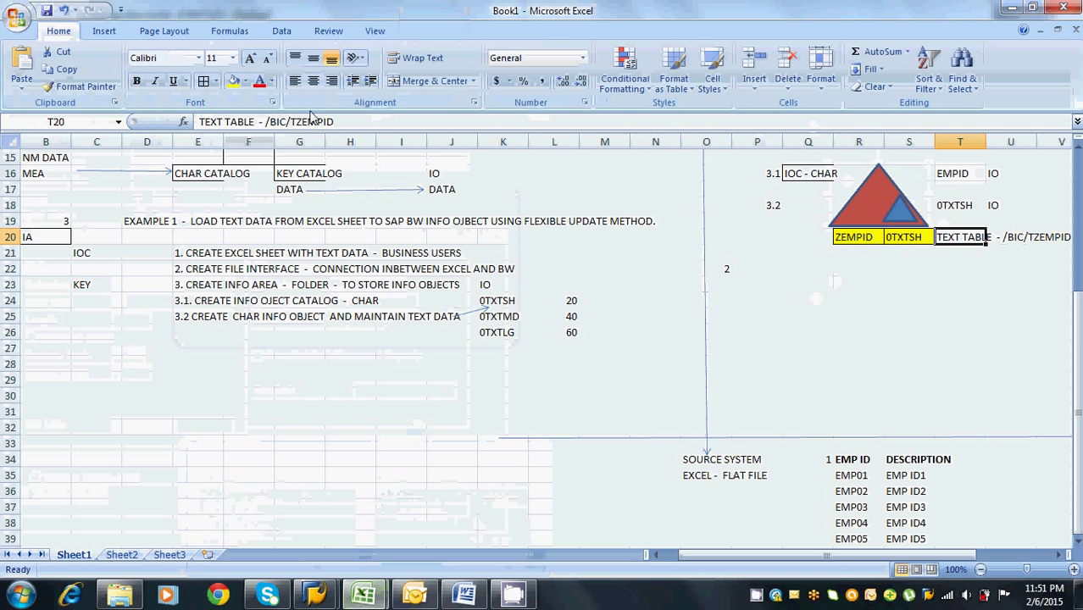
click(304, 122)
key(BackSpace)
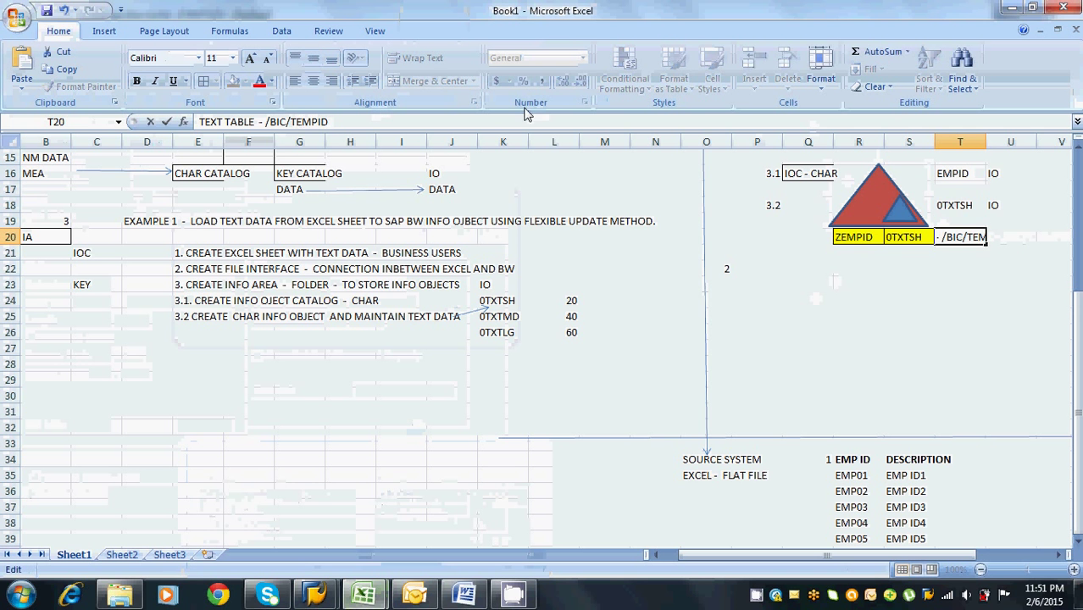
click(930, 300)
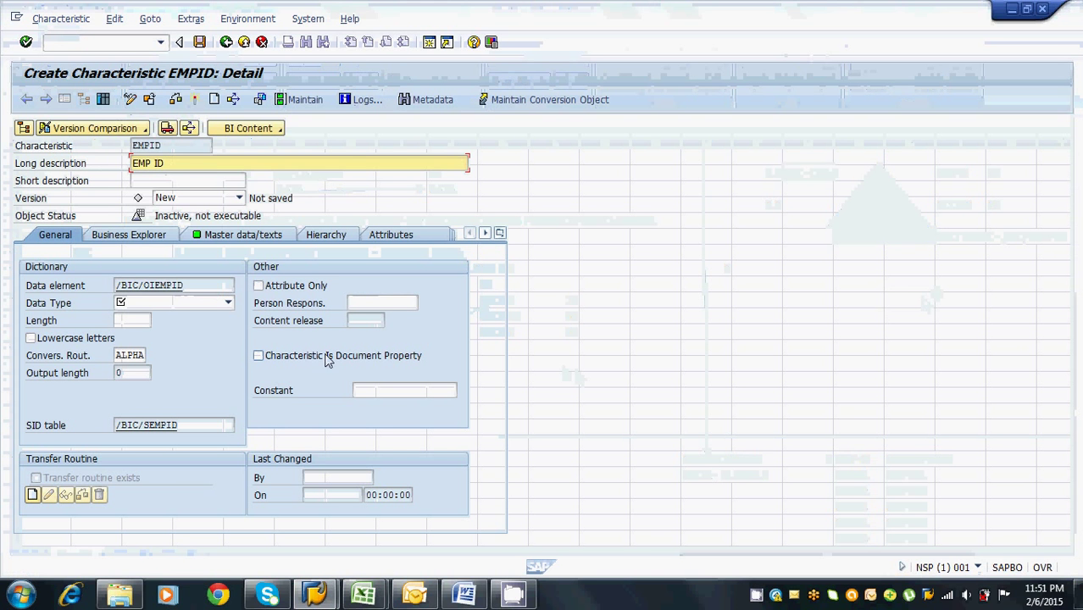
In SAP, set the EMPID characteristic's data type to CHAR - Character String
drag(170, 146, 134, 146)
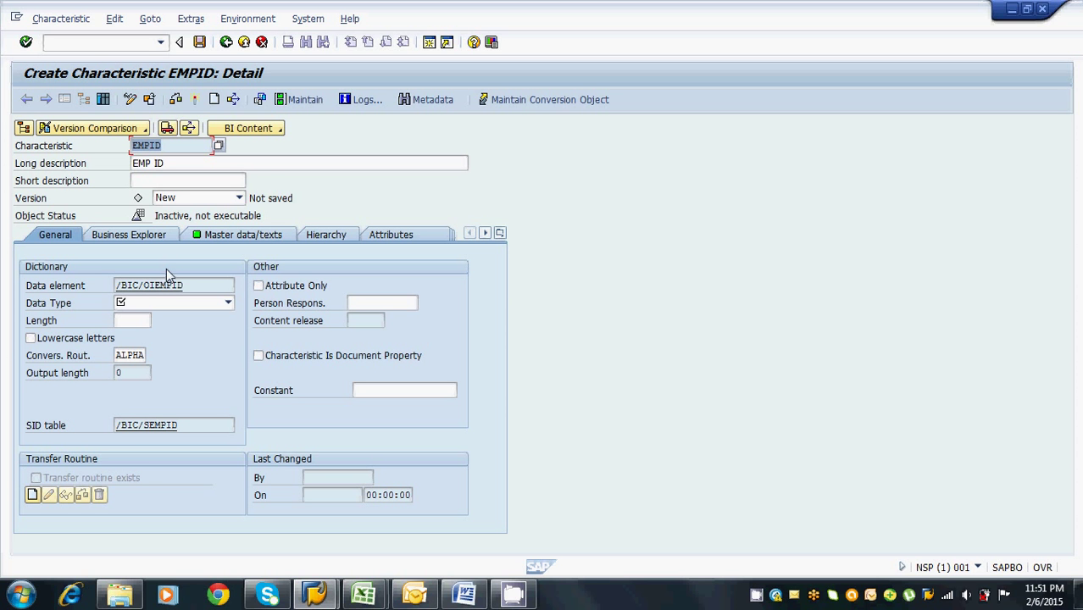
click(169, 309)
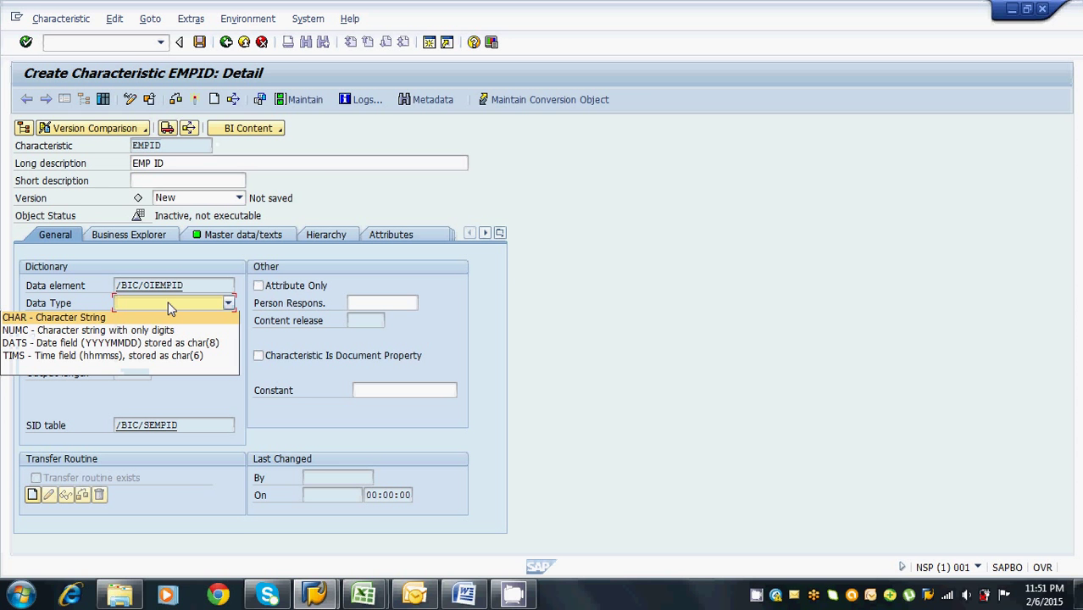
click(152, 317)
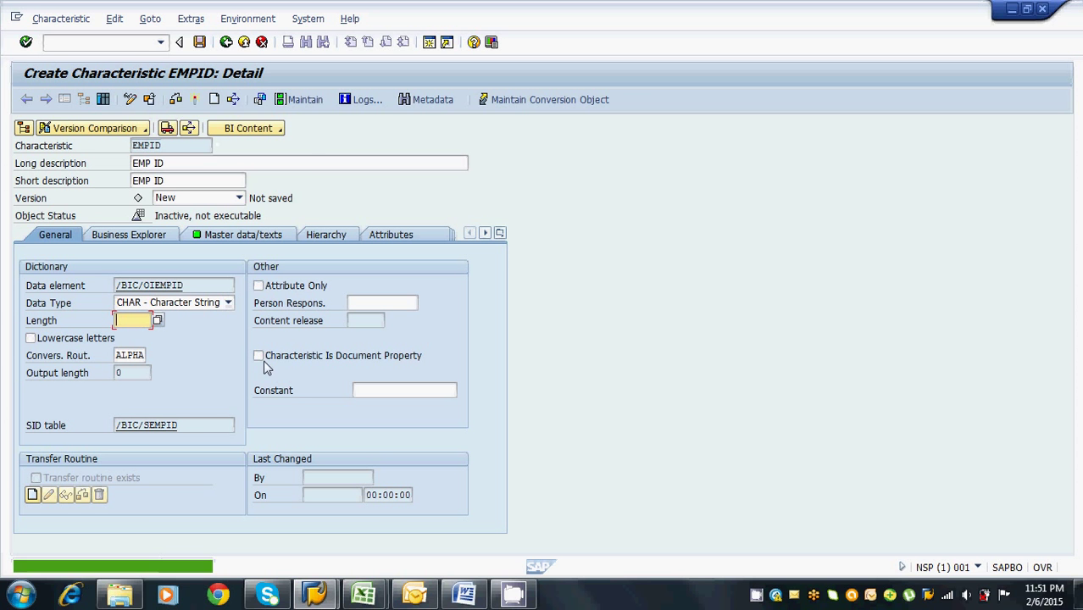
Check the employee ID values in the Excel workbook and set the EMPID characteristic's length to 5 in SAP
mouse_move(367, 592)
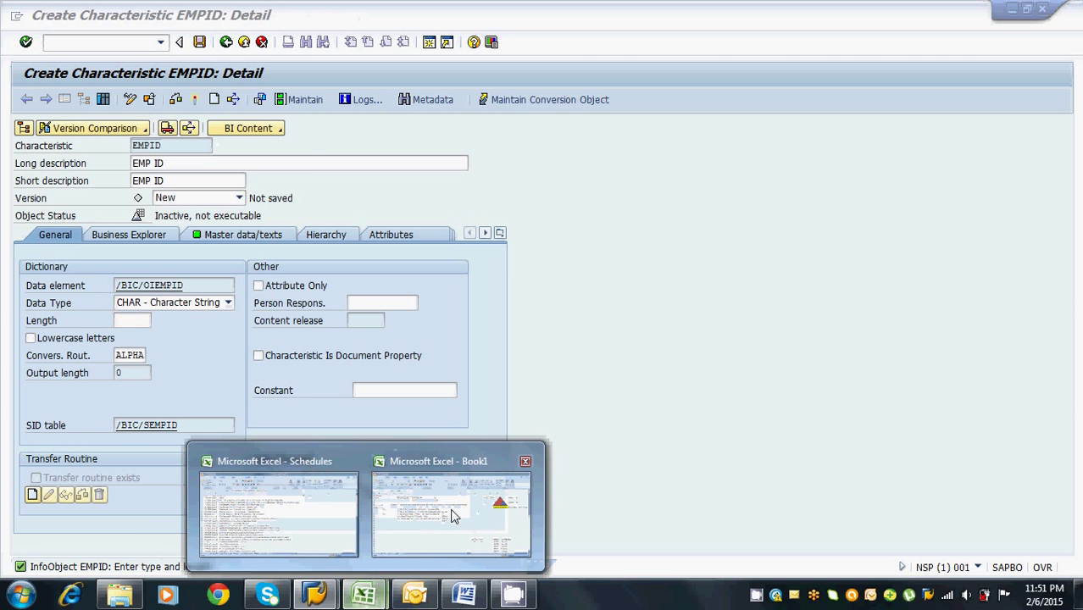
click(450, 511)
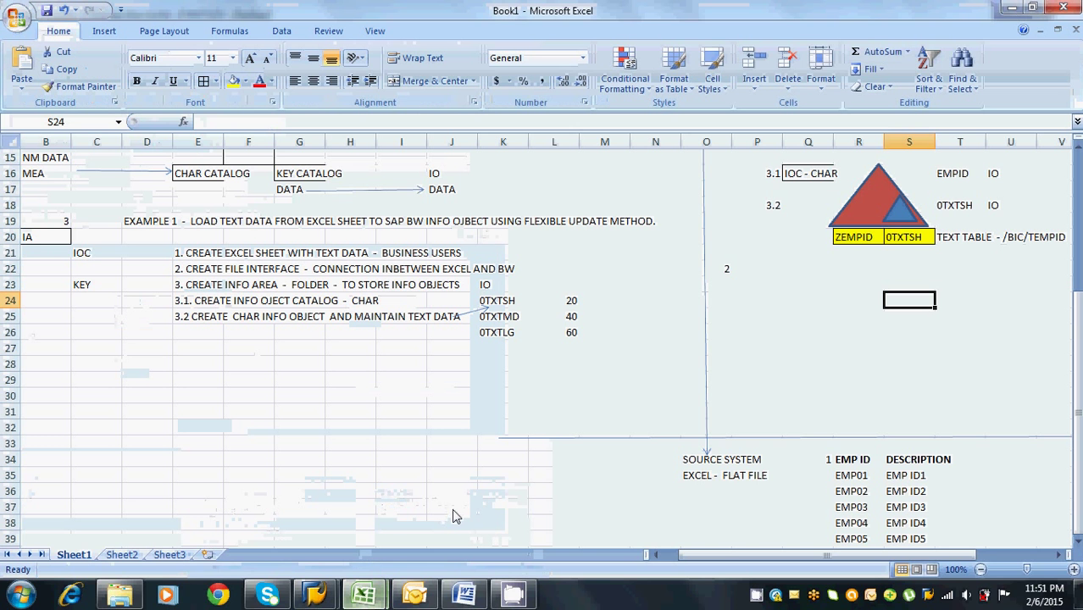
click(855, 474)
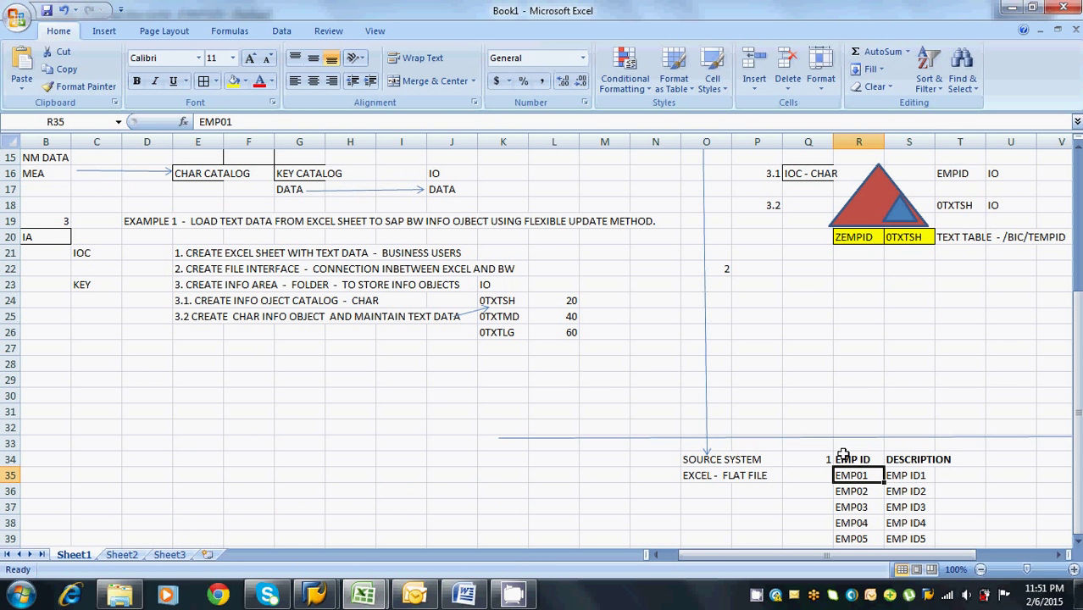
click(953, 174)
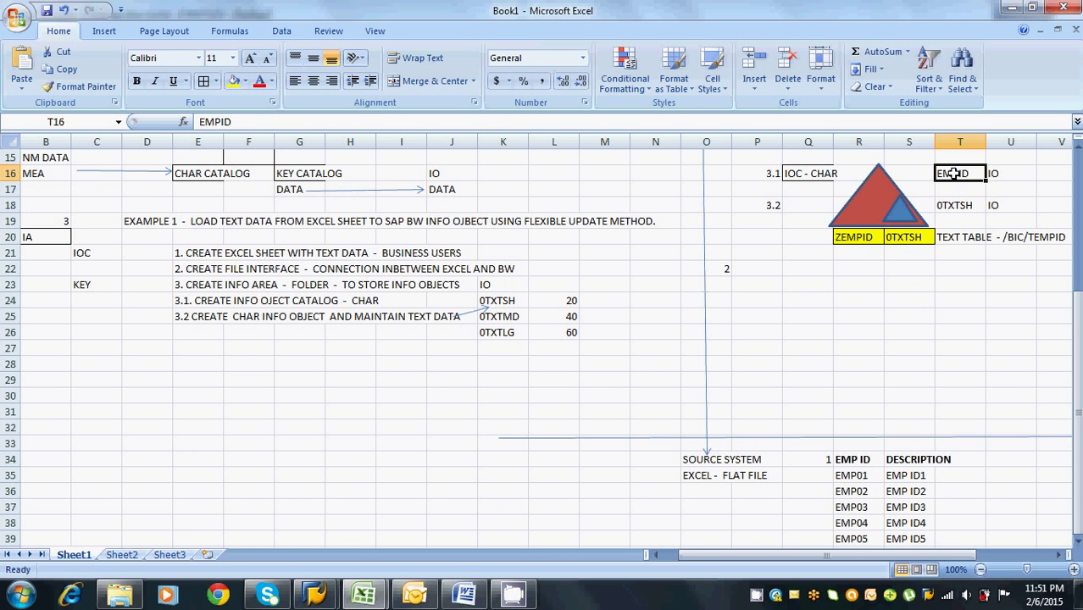
click(858, 475)
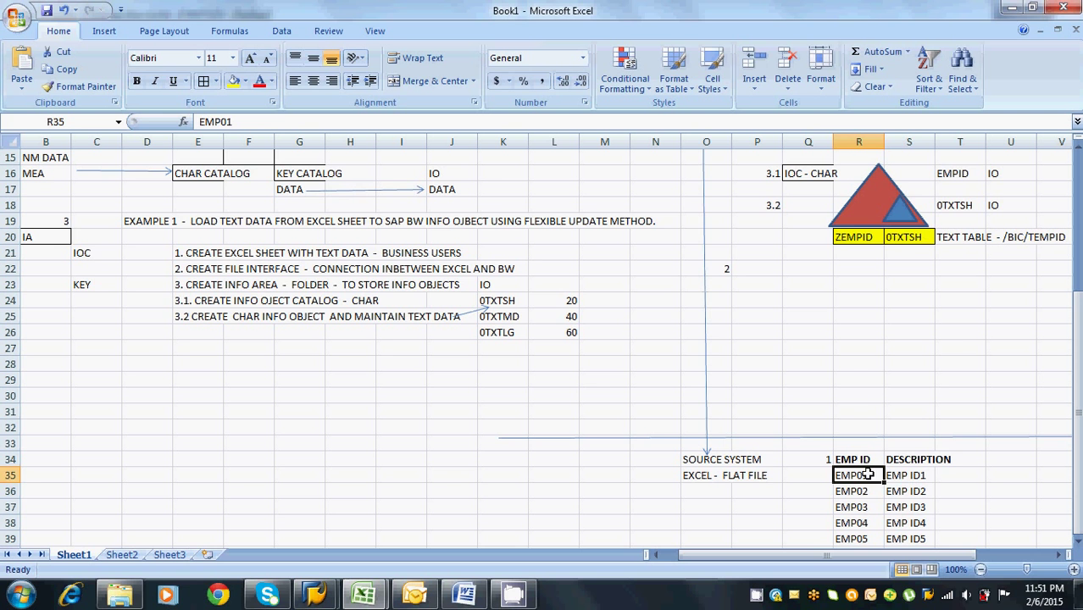
key(alt+Tab)
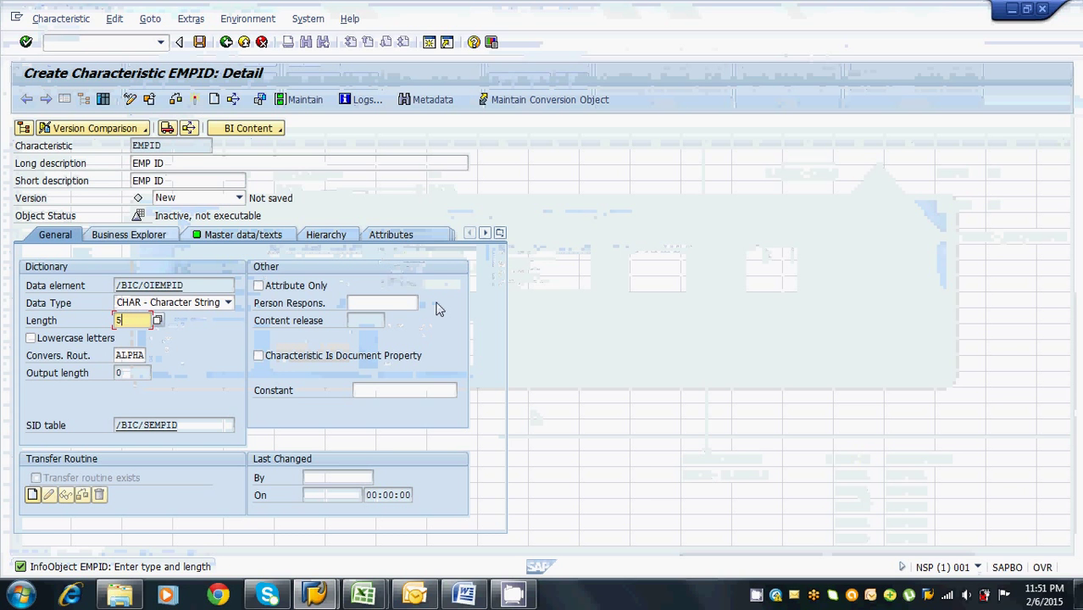
key(alt+Tab)
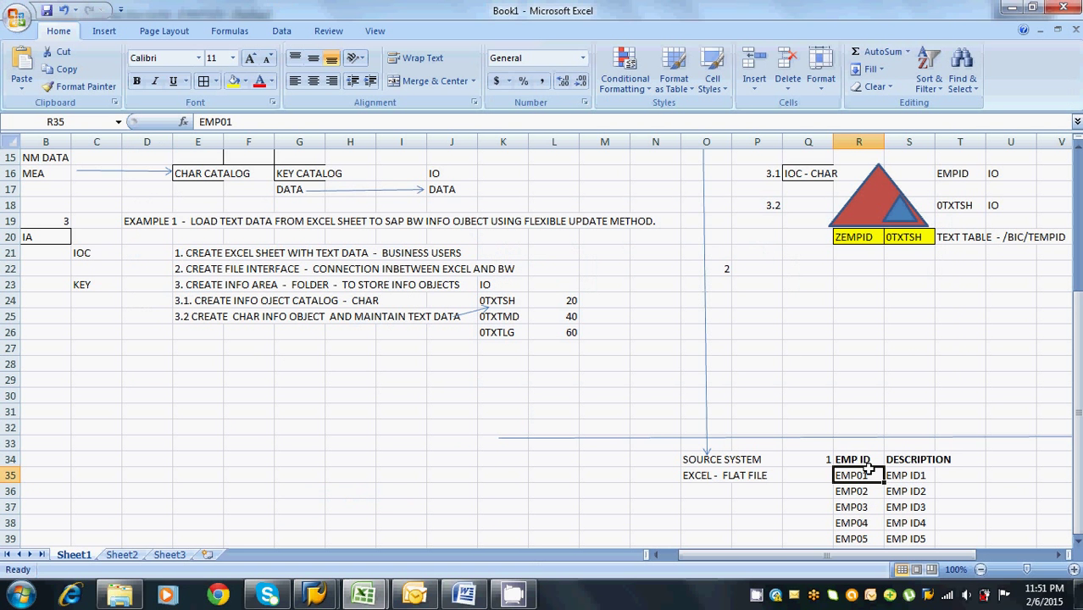
key(alt+Tab)
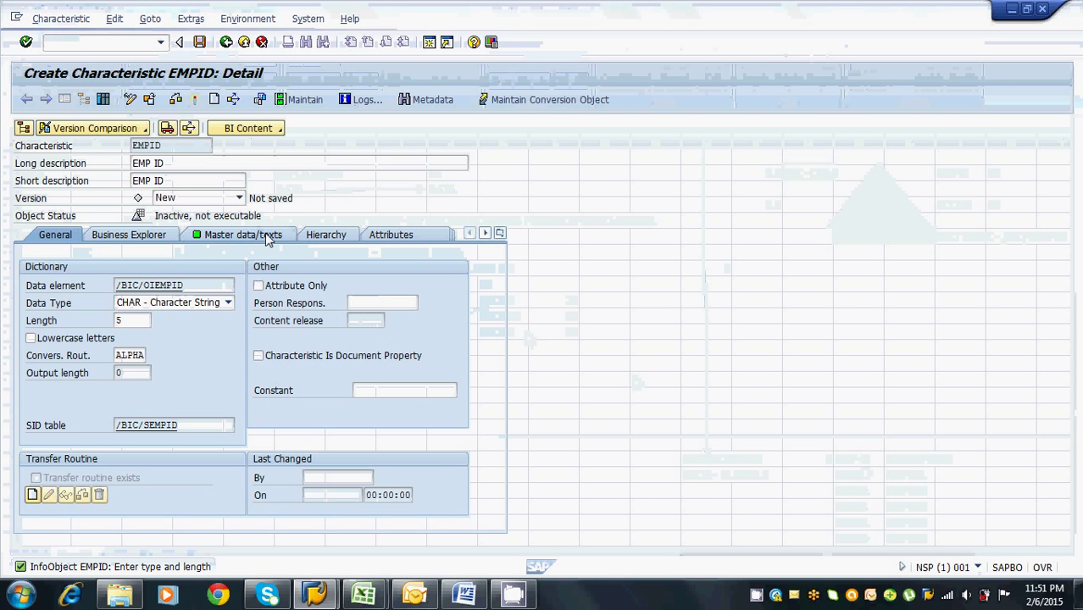
Turn off master data and language-dependent texts for EMPID, and activate the characteristic
click(268, 240)
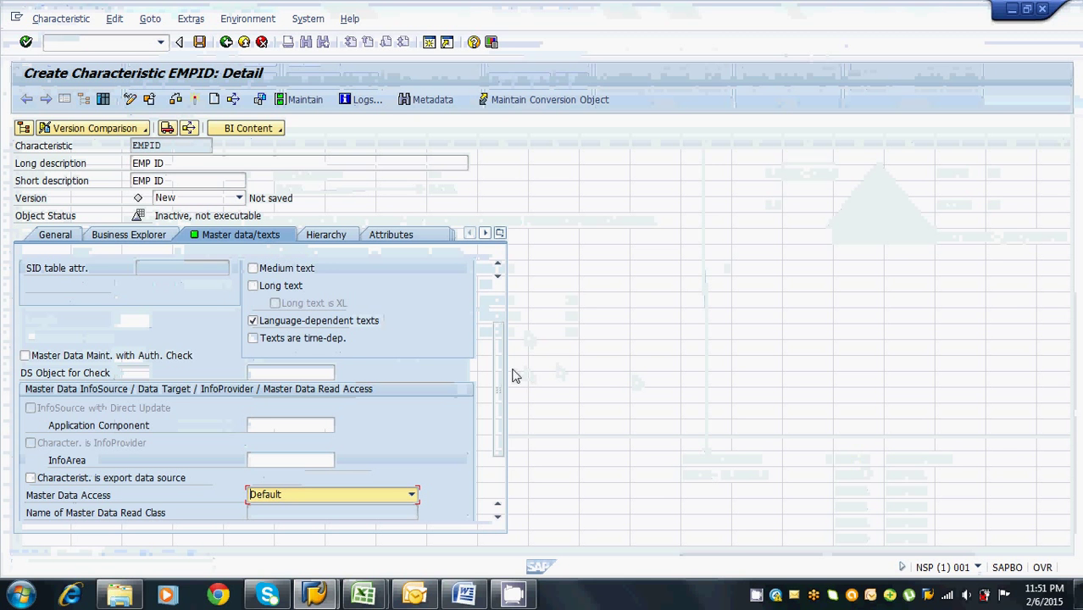
drag(502, 370, 502, 325)
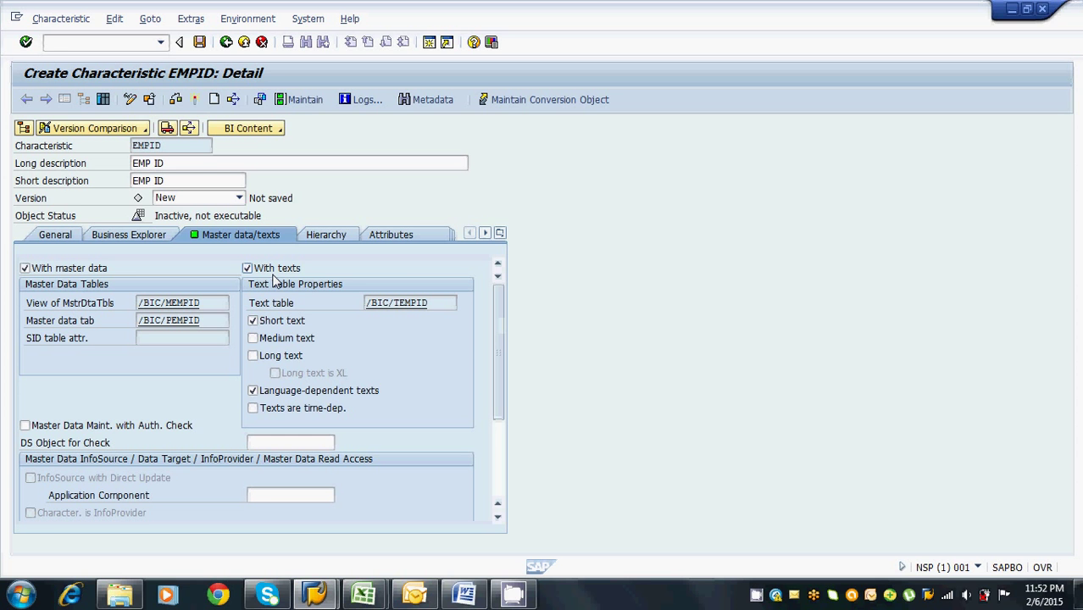
click(24, 268)
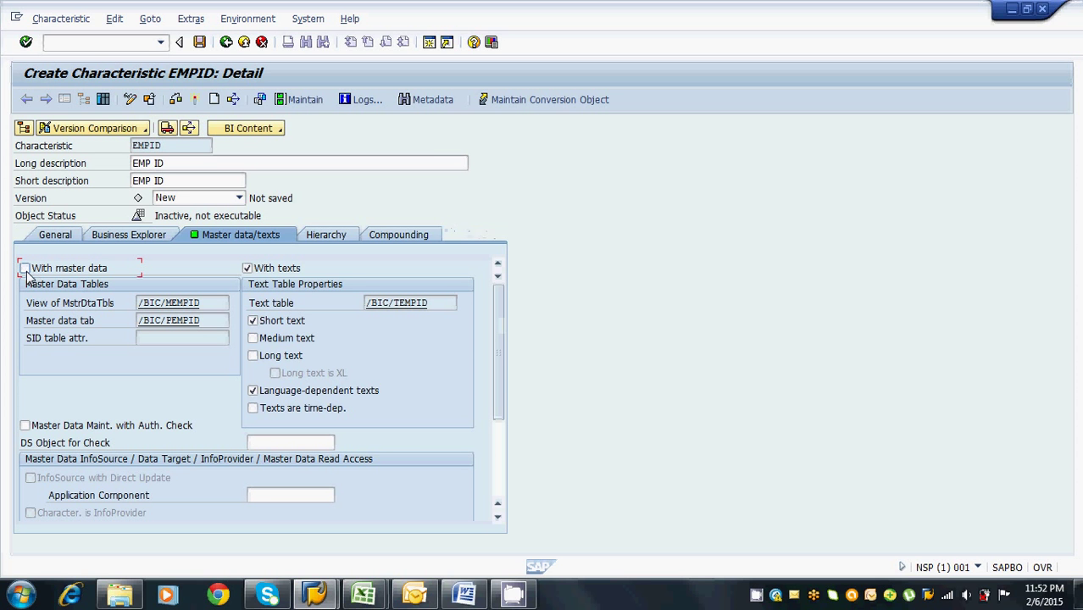
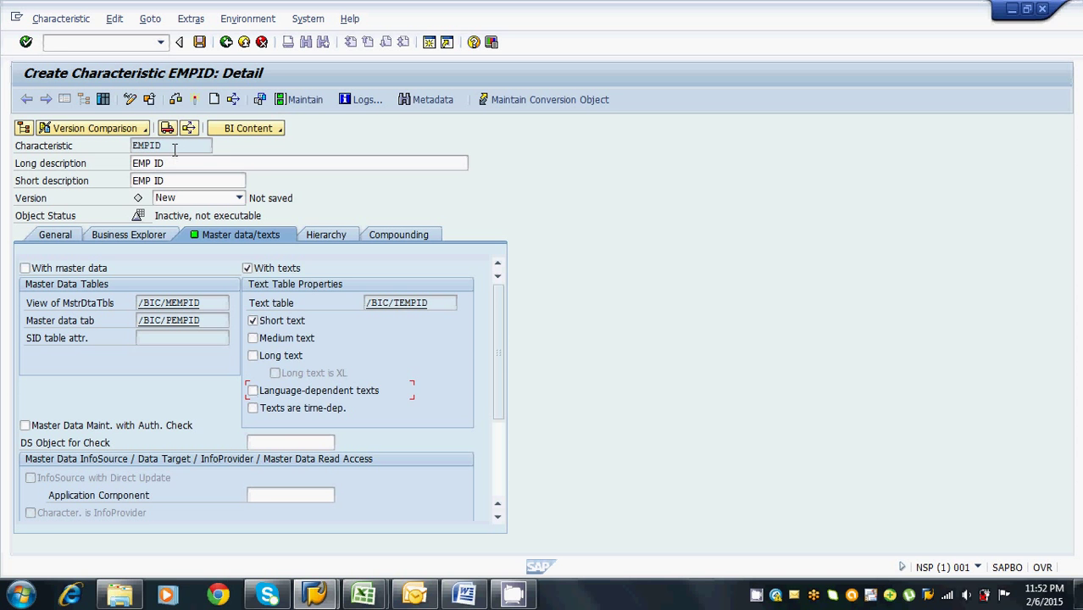
drag(173, 150, 134, 151)
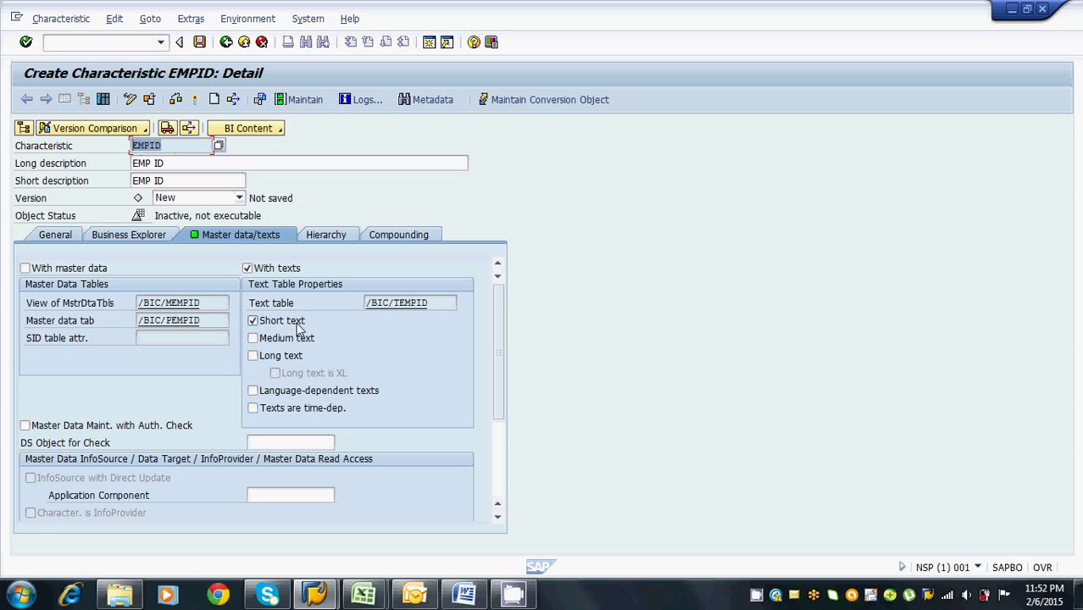
click(196, 100)
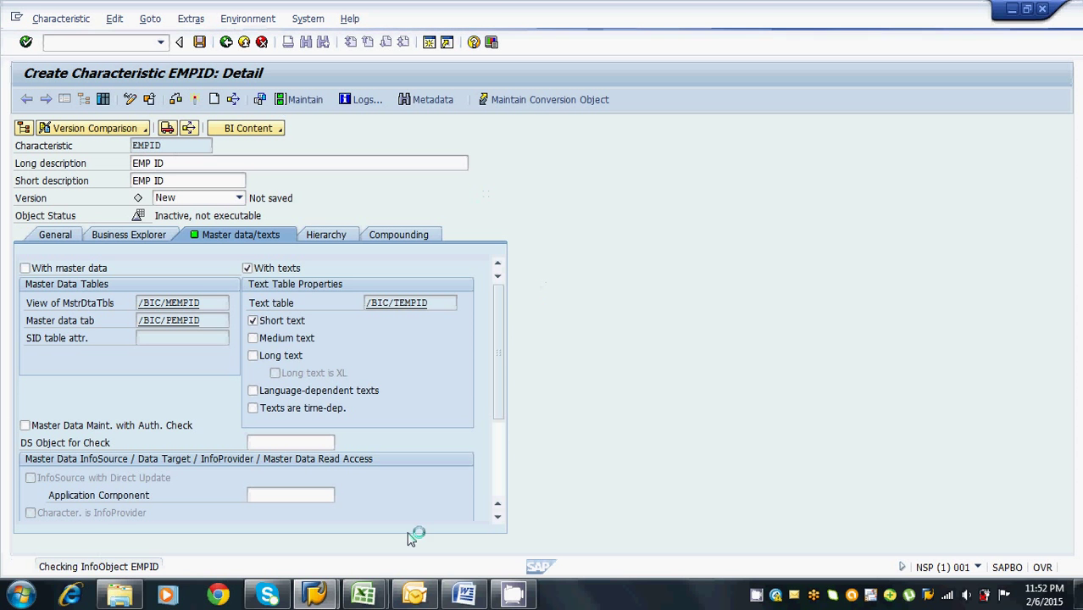
Switch to the Excel workbook and enter "4 CREATE APPLICATION COMPONENT" in cell E26 below the step 3.2 line
mouse_move(363, 594)
click(438, 518)
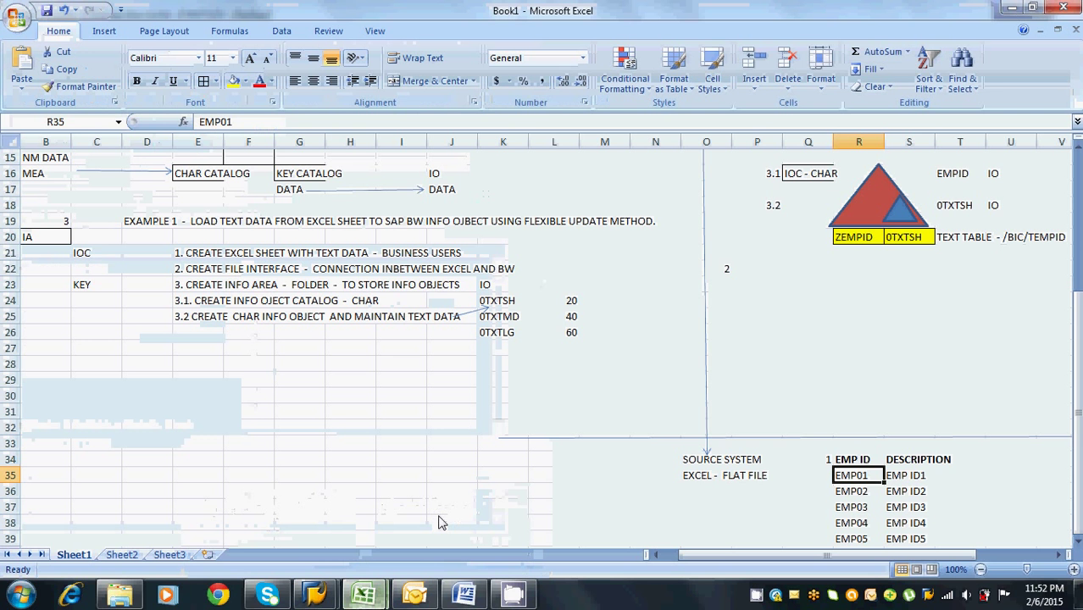
click(207, 319)
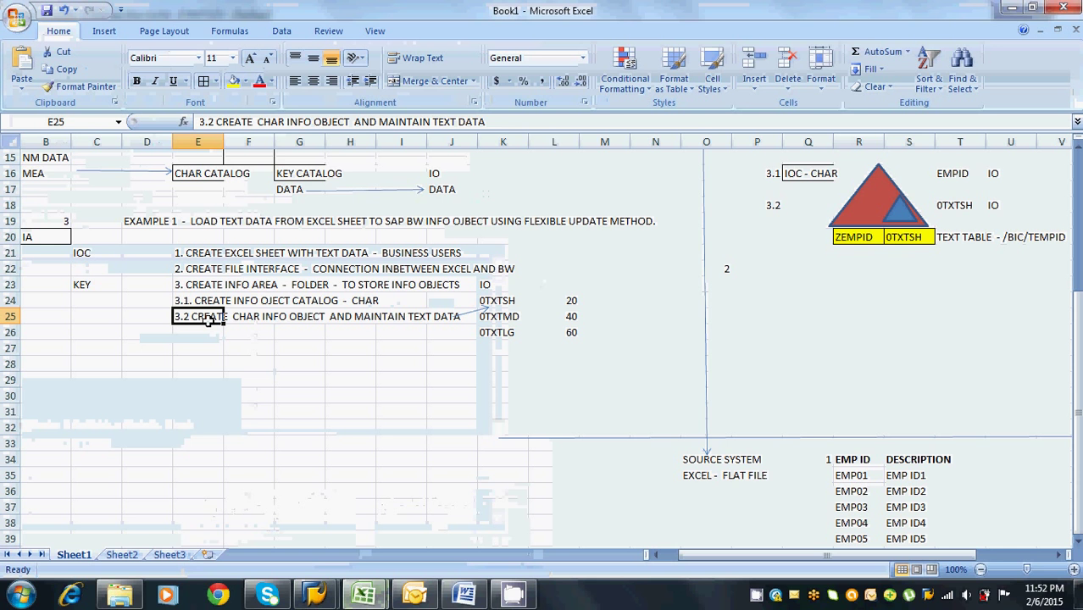
click(202, 331)
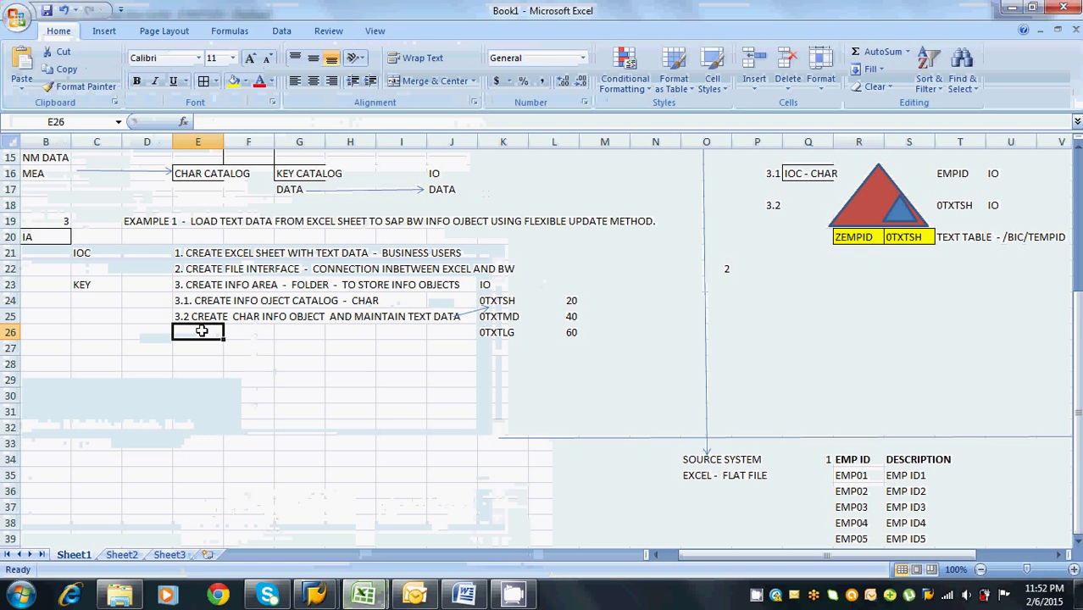
text(4)
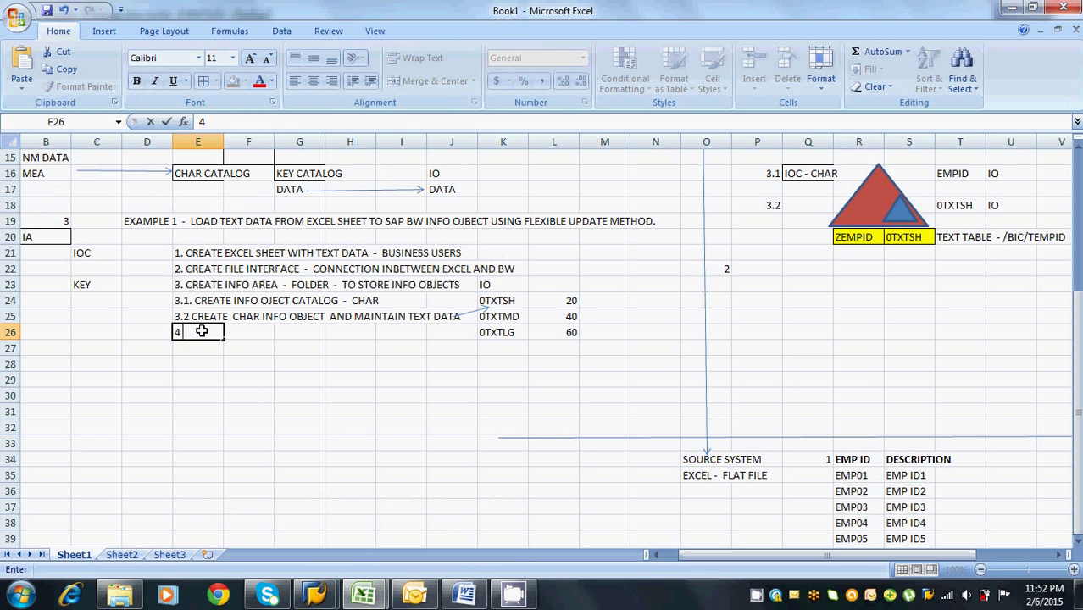
text( CREATE APPL)
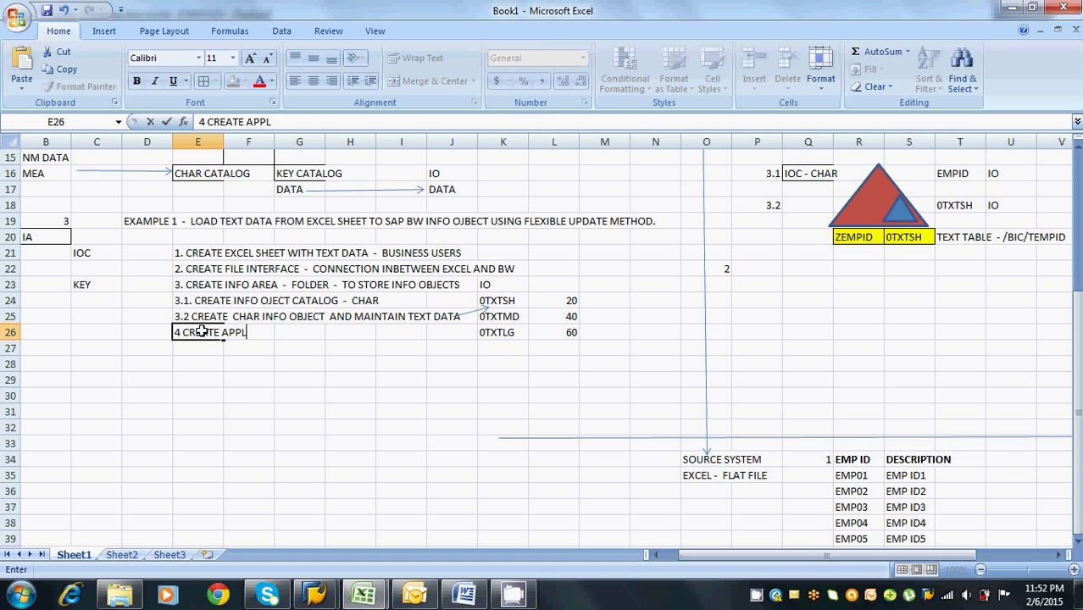
text(ICATION C)
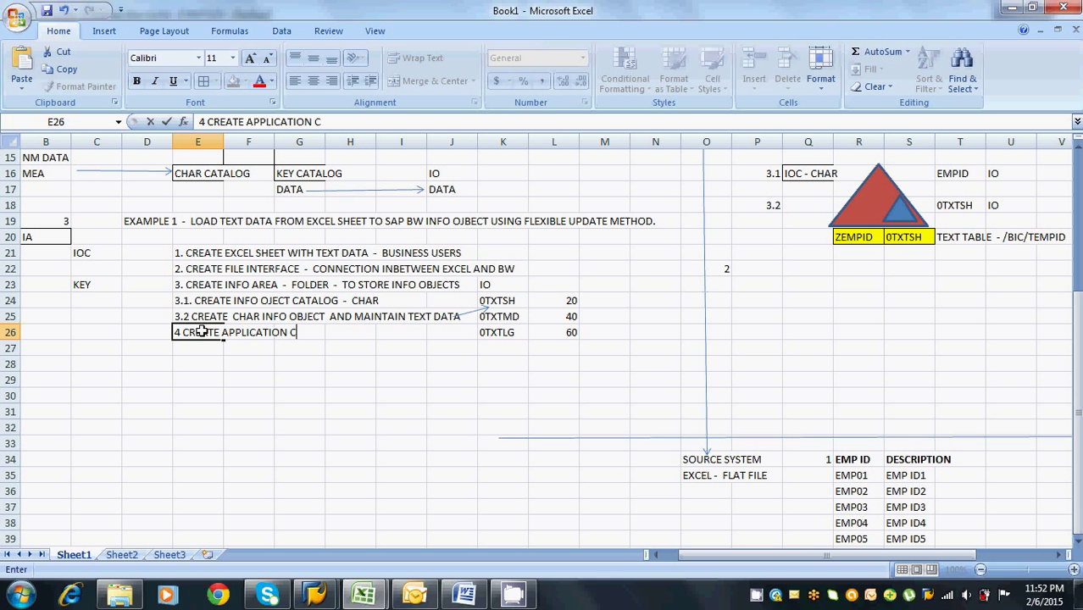
text(OMPONENT)
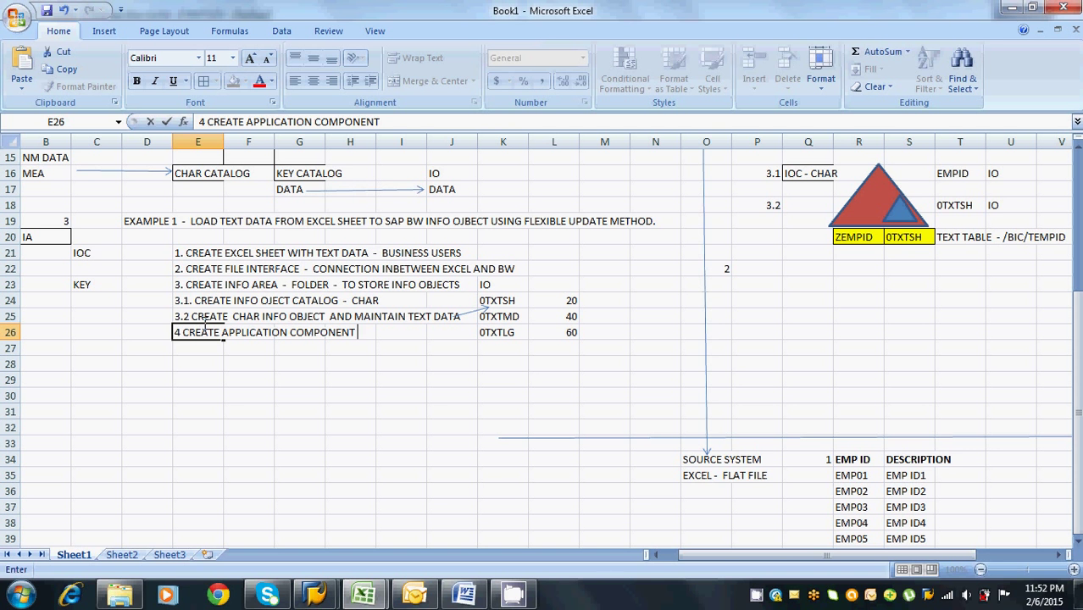
Enter 4 in cell P22 and AC in cell Q22 of the diagram
click(774, 271)
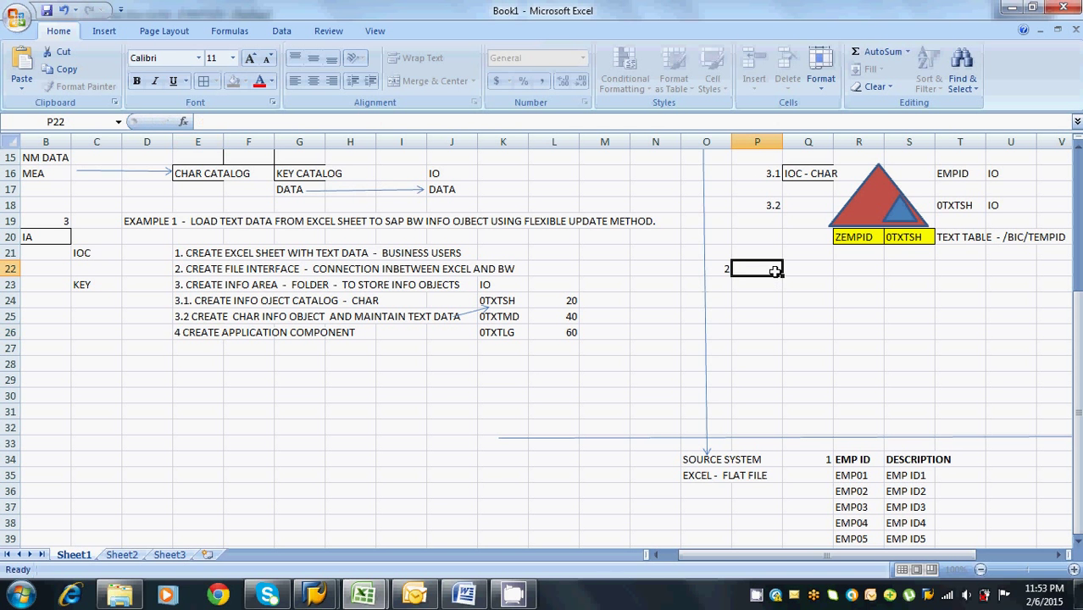
text(4)
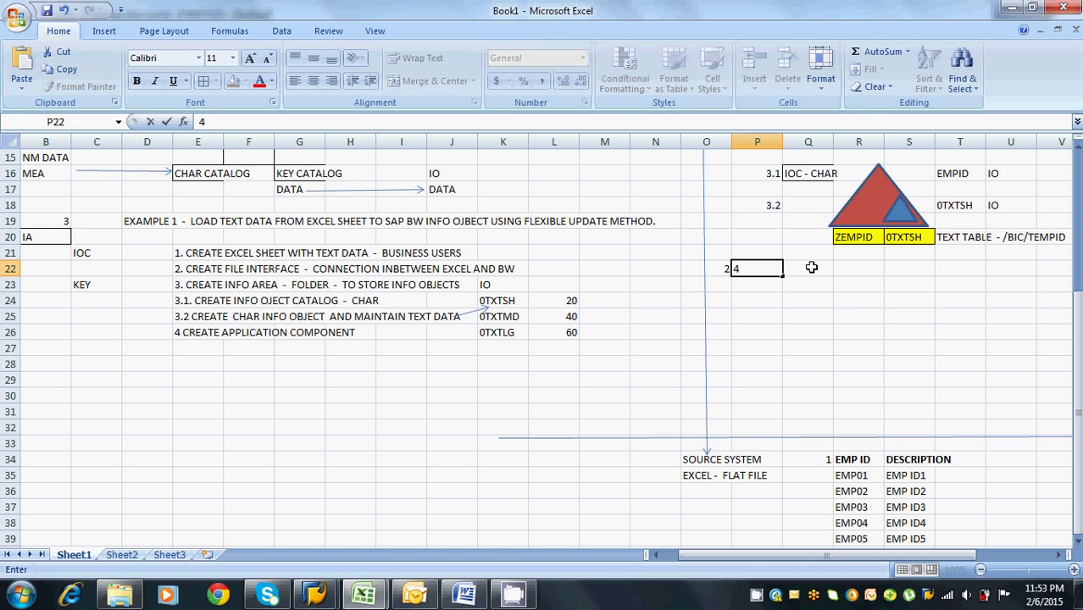
click(810, 268)
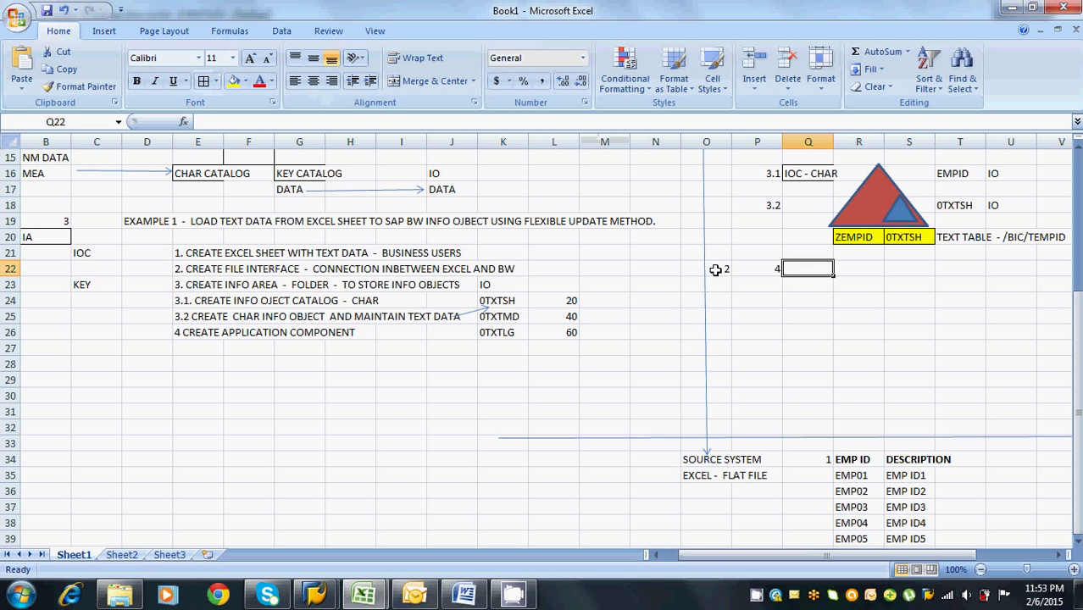
text(AC)
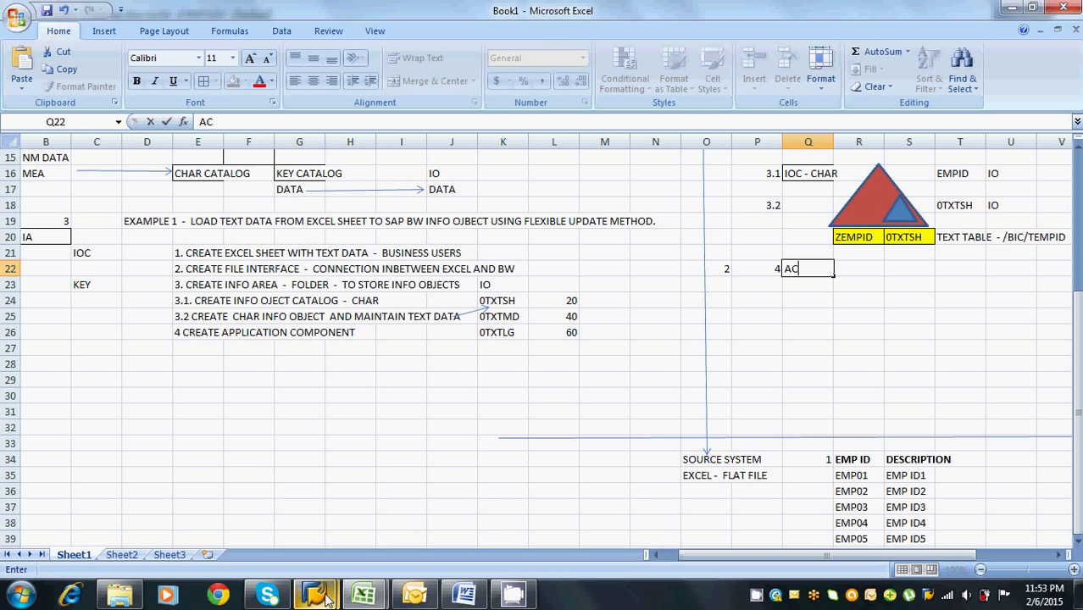
Switch to SAP, leave the EMPID details, open the InfoSources tree and collapse its Unassigned Nodes branch
mouse_move(326, 598)
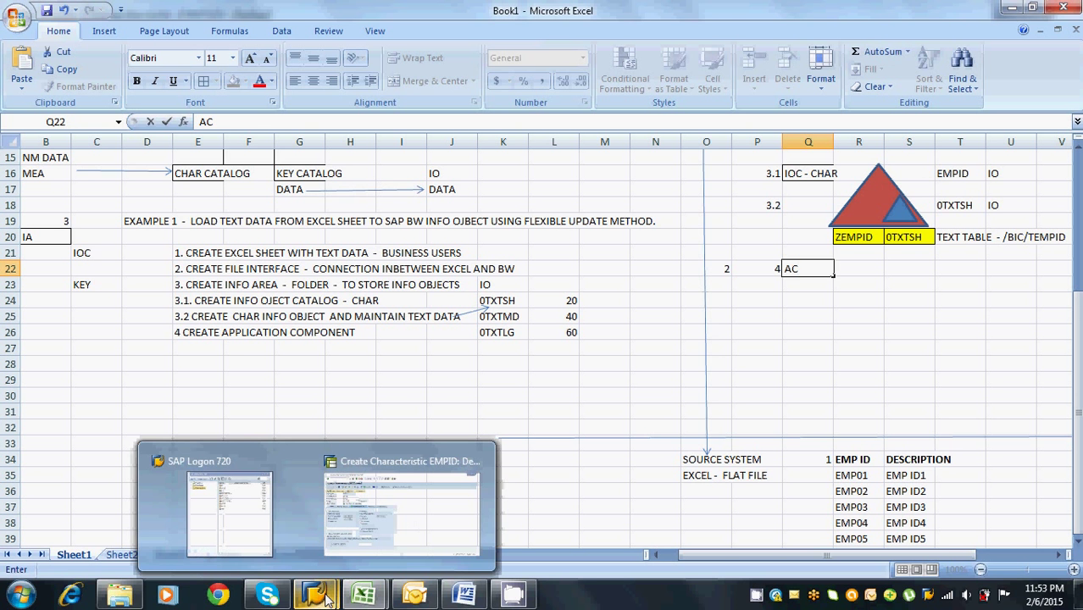
click(398, 511)
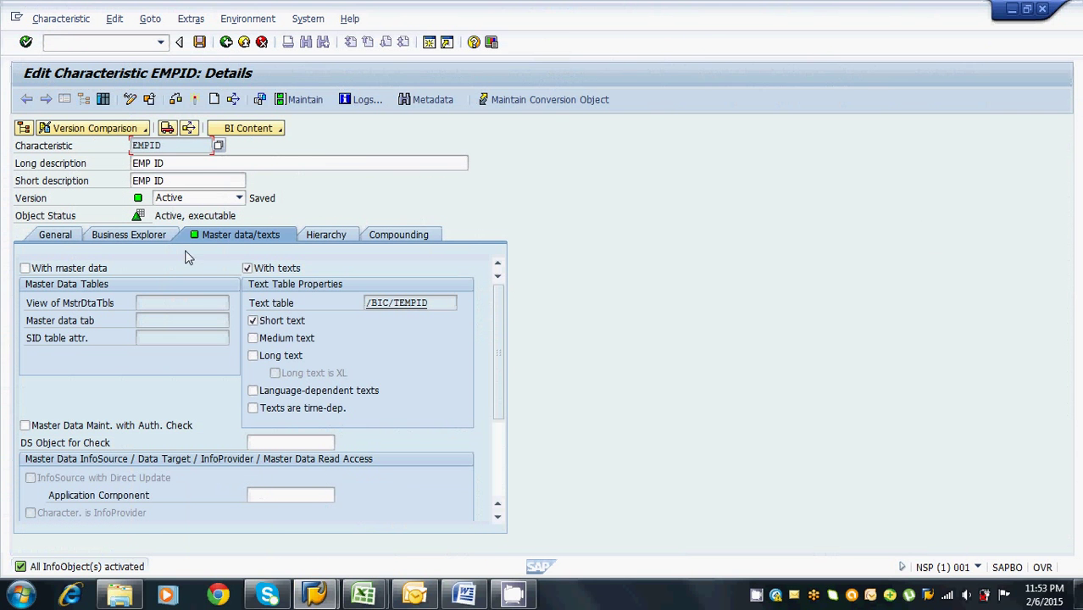
click(226, 43)
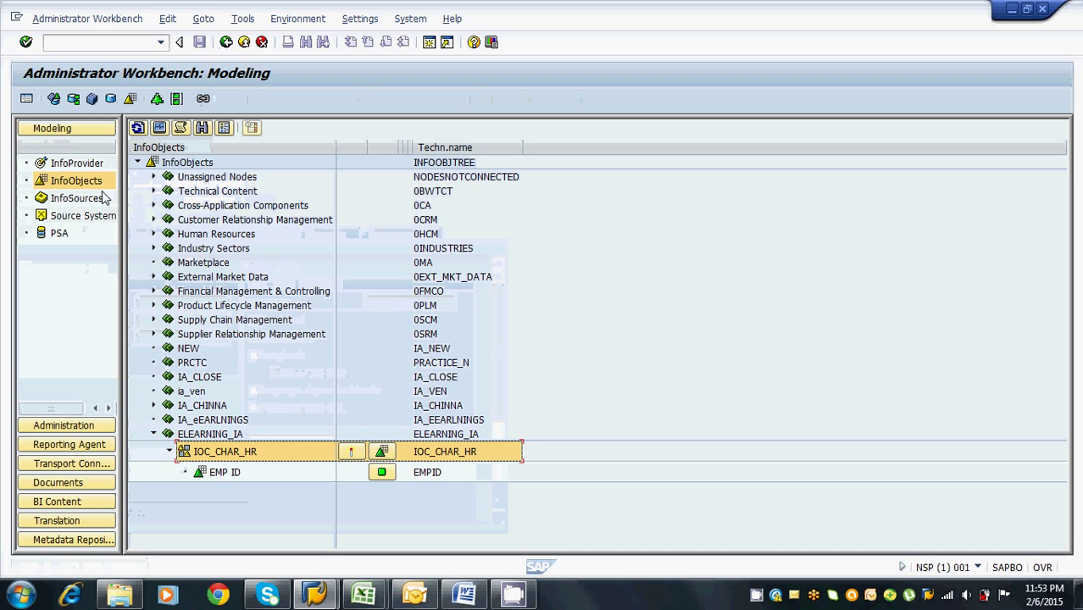
click(76, 199)
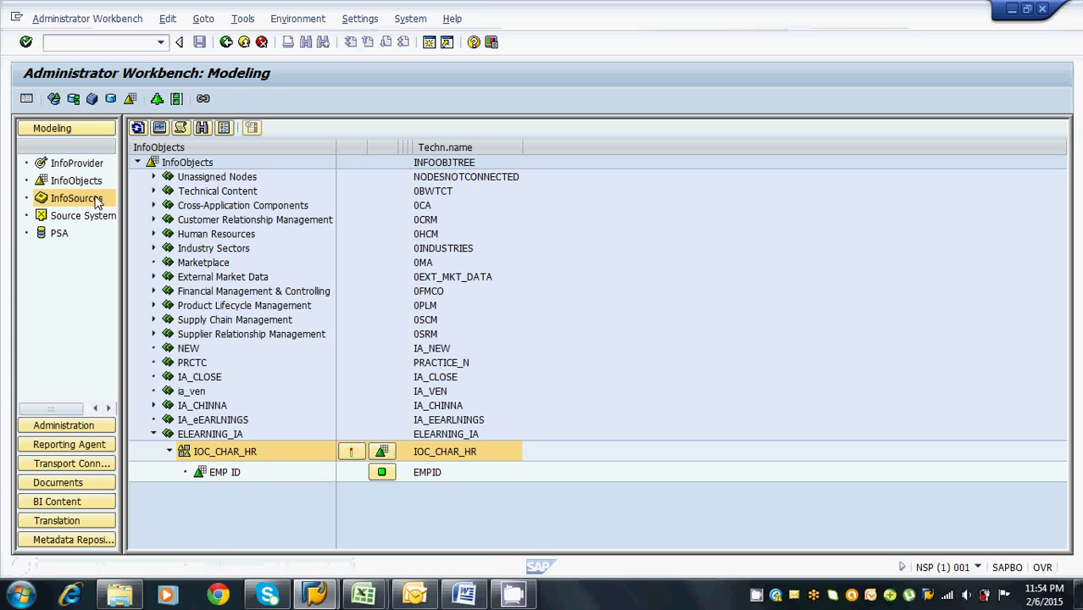
click(76, 199)
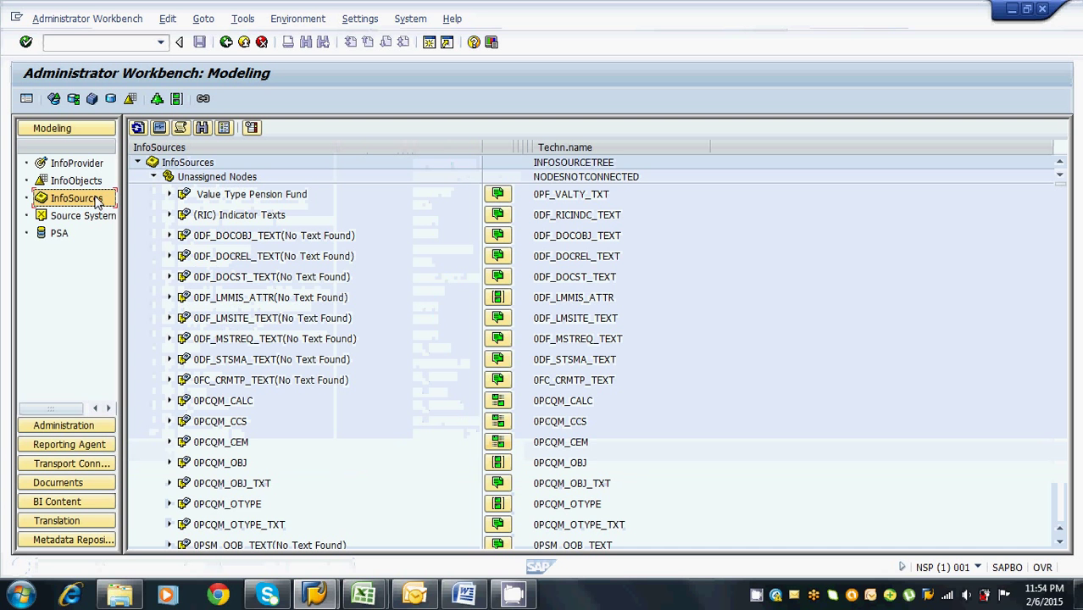
click(153, 176)
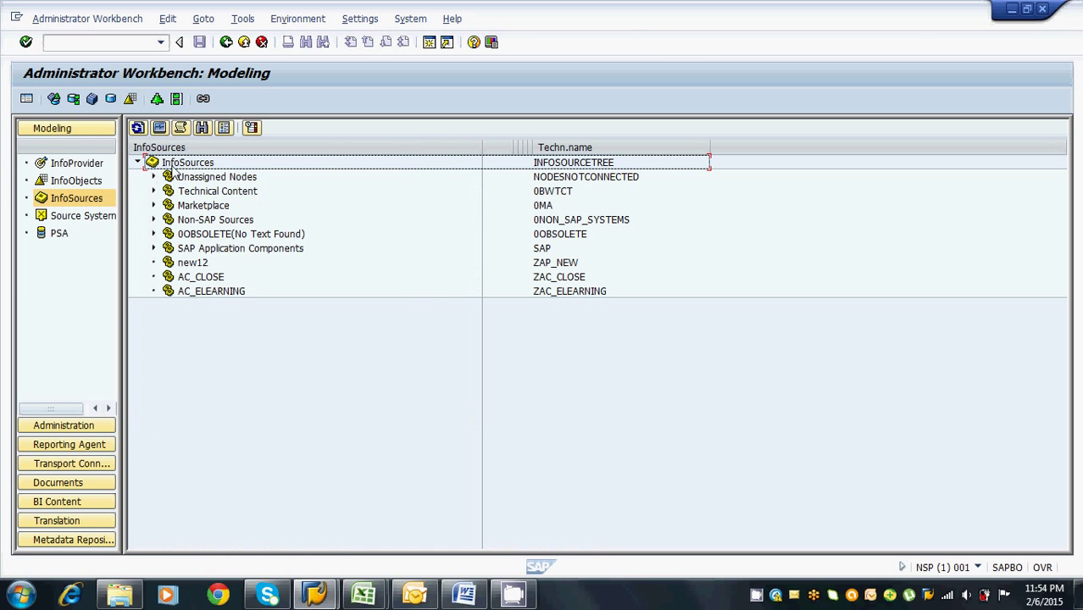
Start a new application component under the InfoSources root node and enter ELEARNING_AC as its technical name
click(179, 165)
right_click(181, 167)
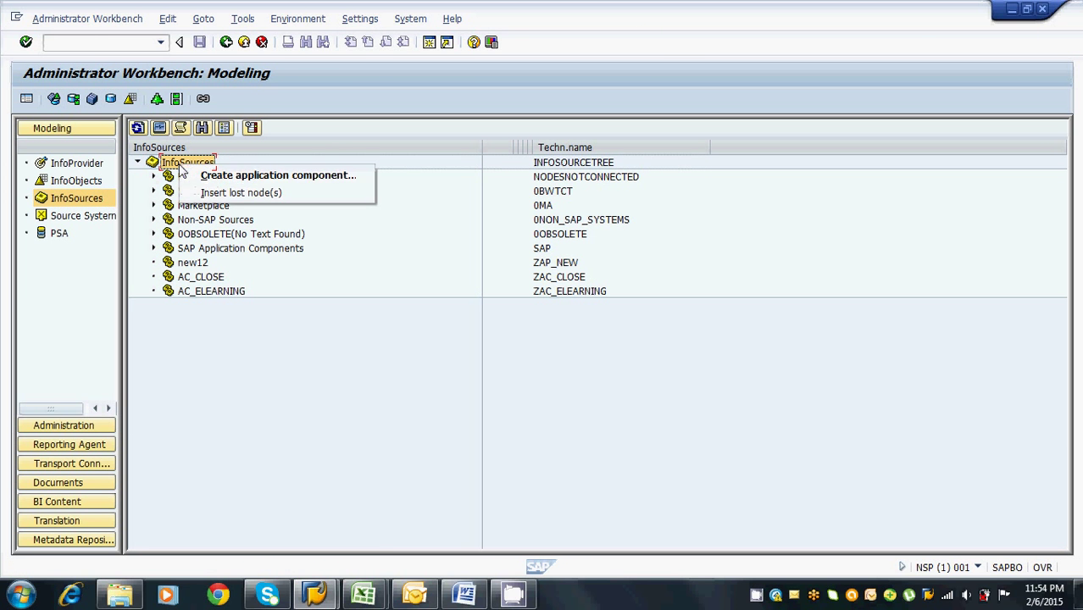
click(207, 176)
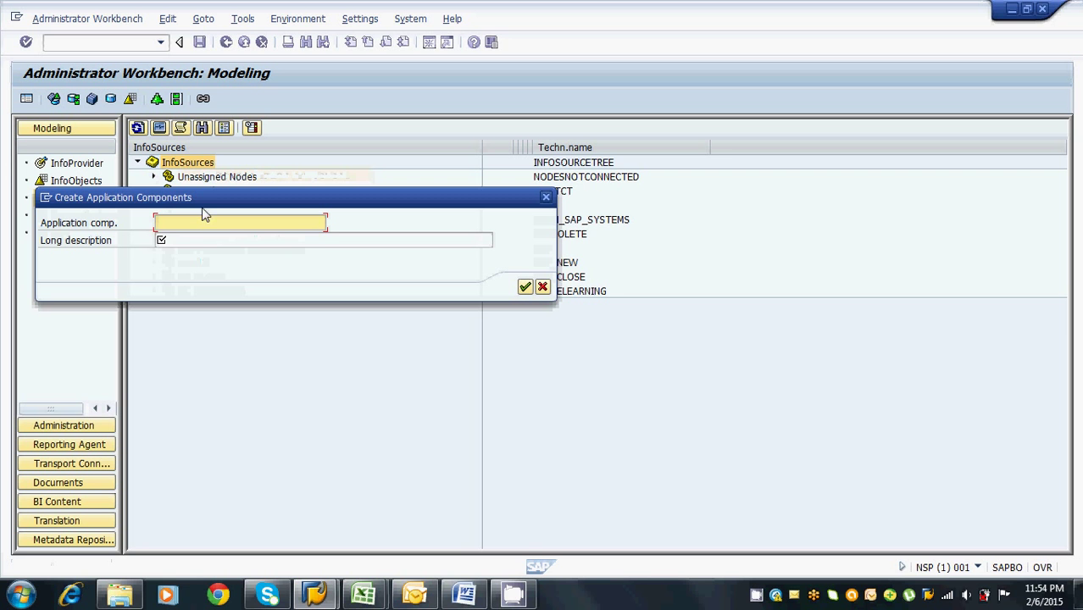
text(E)
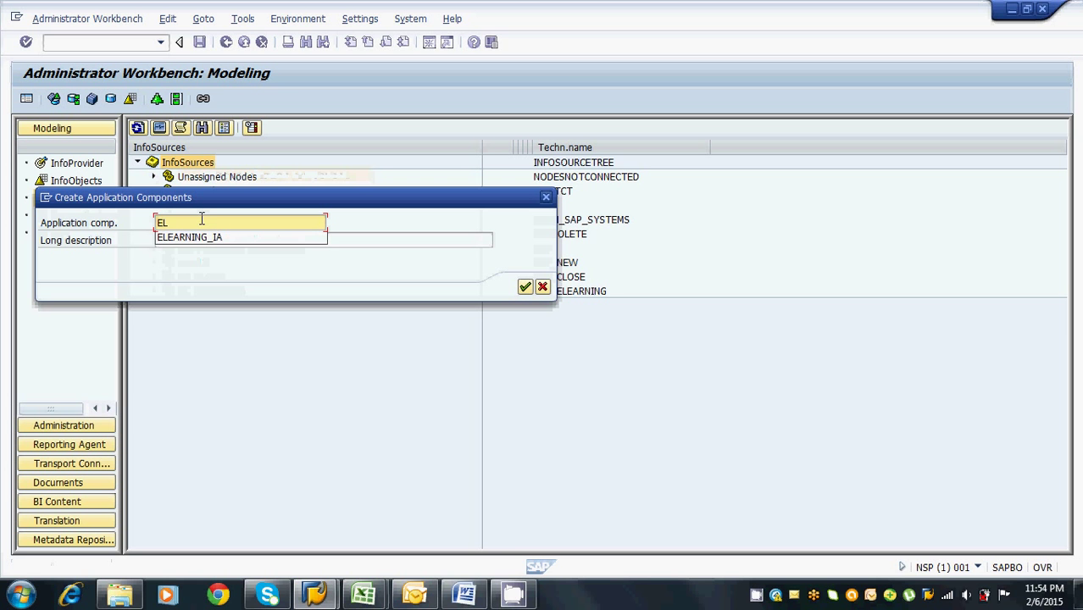
text(L)
key(Down)
key(Return)
key(BackSpace)
key(BackSpace)
text(ARNING_A)
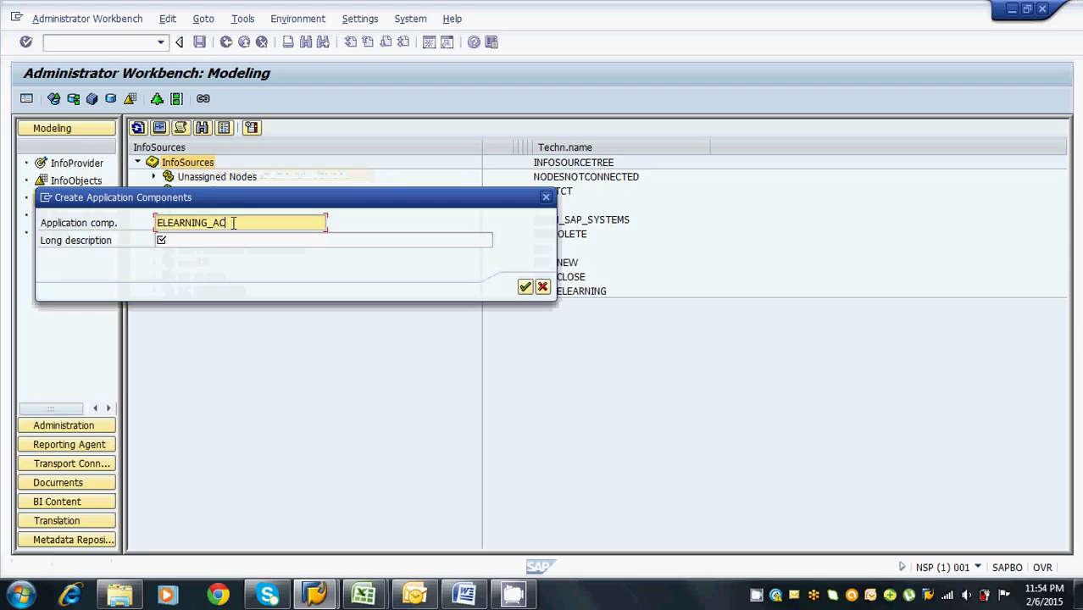
text(C)
Copy the component name ELEARNING_AC into the long description and create the application component
key(shift+Left)
key(shift+Left)
key(shift+Left)
key(shift+Left)
key(shift+Left)
key(shift+Left)
key(shift+Left)
key(shift+Left)
key(shift+Left)
key(shift+Left)
key(shift+Left)
key(shift+Left)
key(ctrl+c)
click(173, 243)
key(ctrl+v)
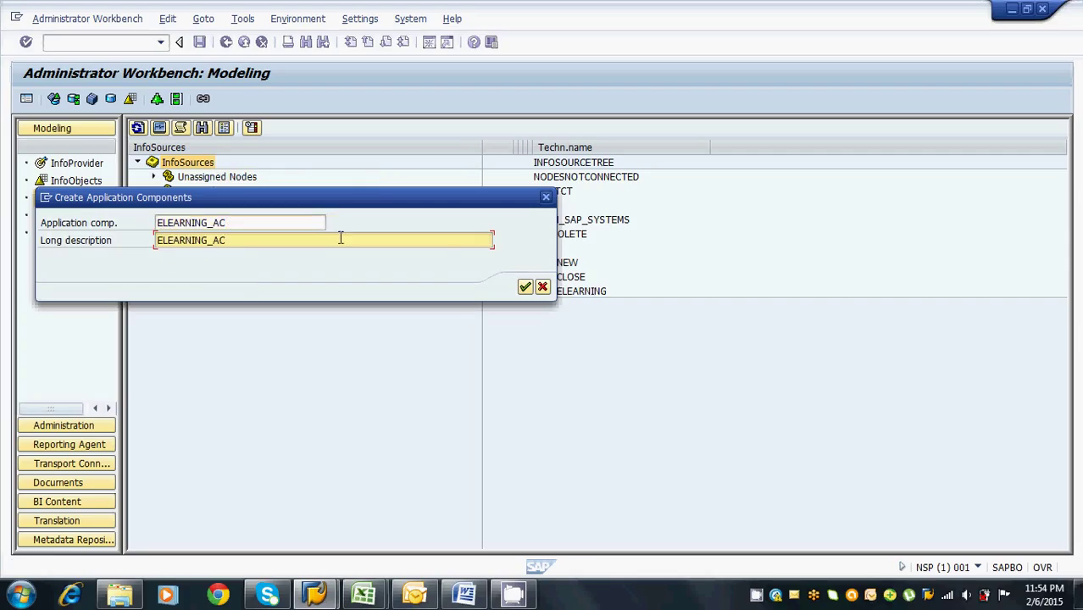
click(524, 288)
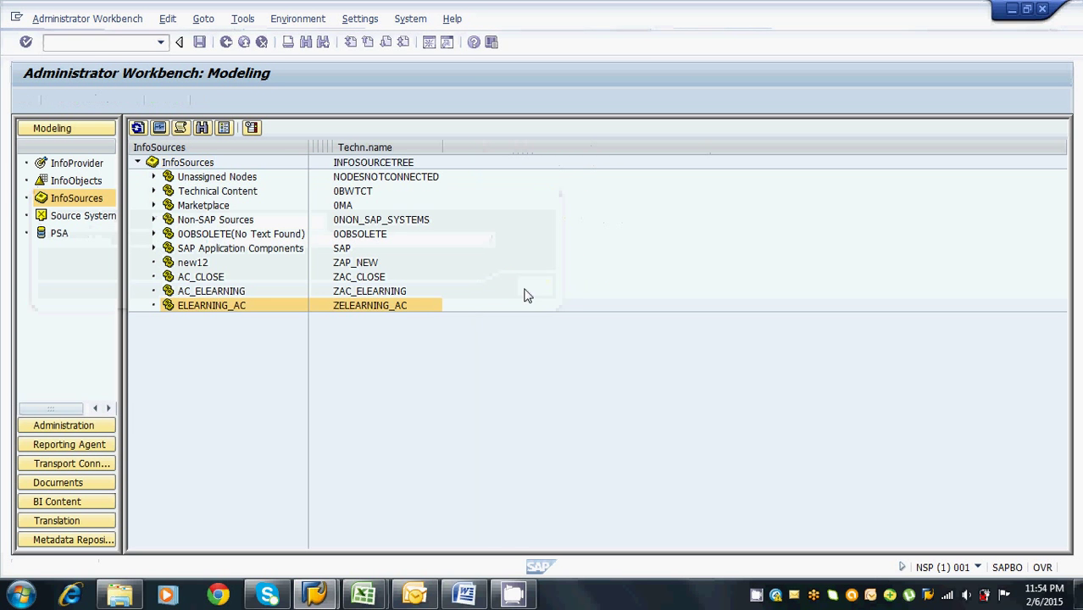
Switch to the Excel workbook Book1 and enter "4.1. CREATE INFO SOURCE - FLEXIBLE" in cell E27
right_click(219, 312)
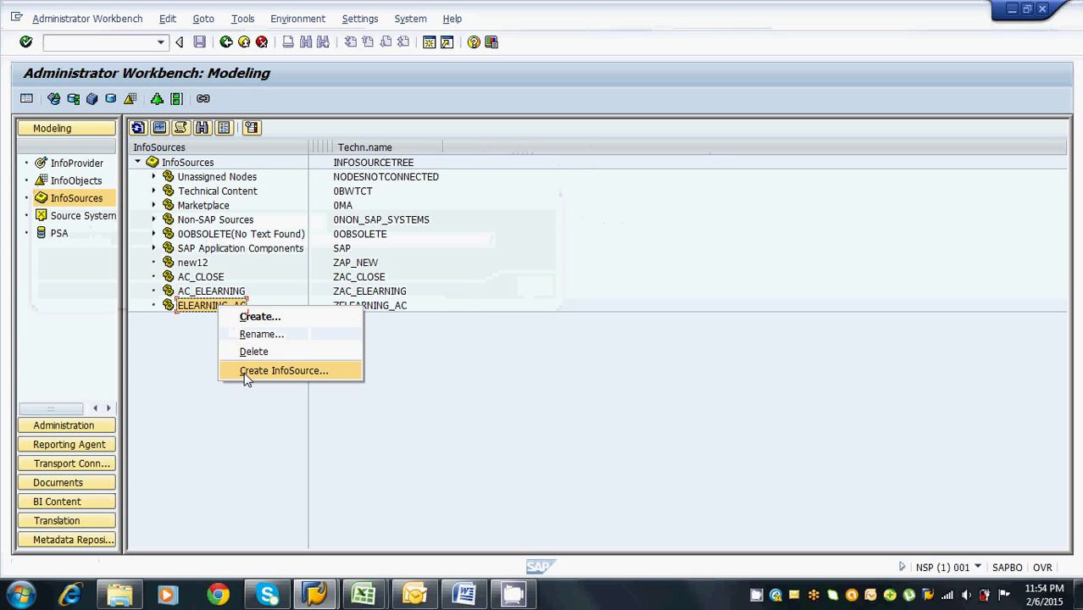
click(364, 595)
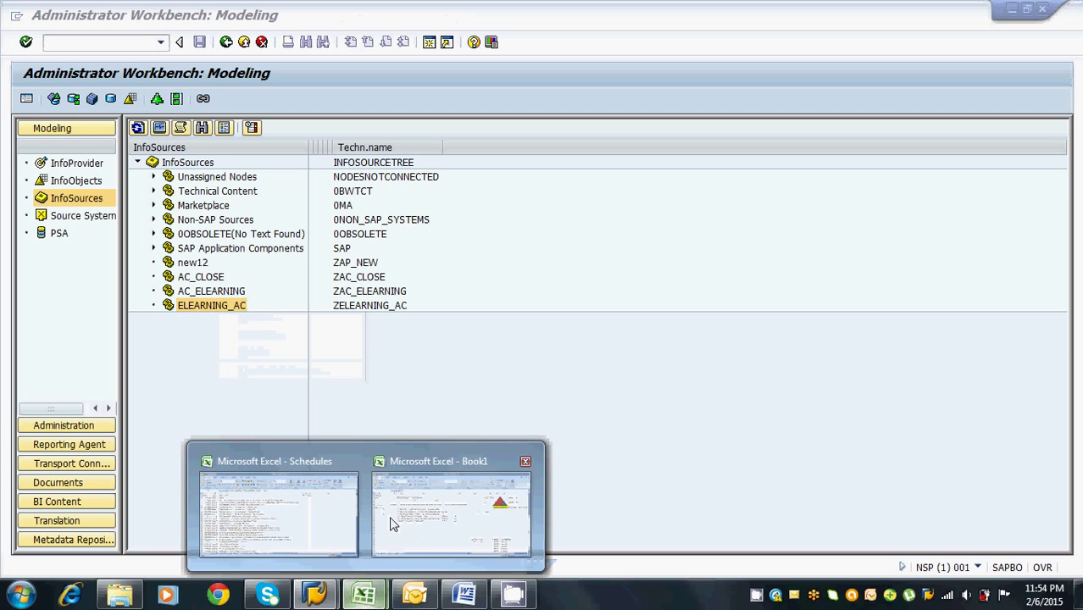
click(413, 533)
click(208, 348)
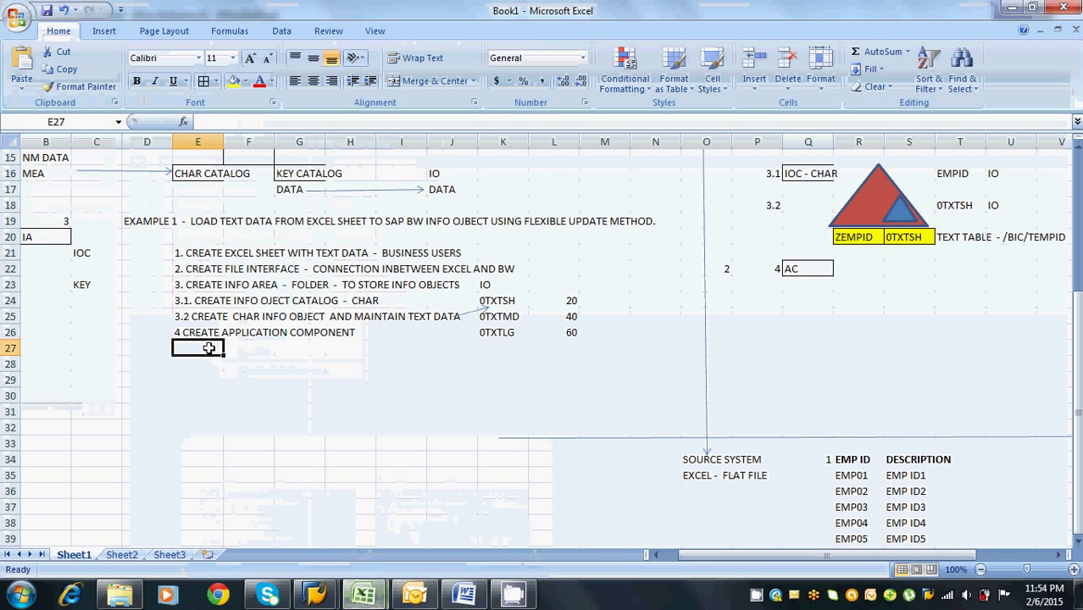
text(5.)
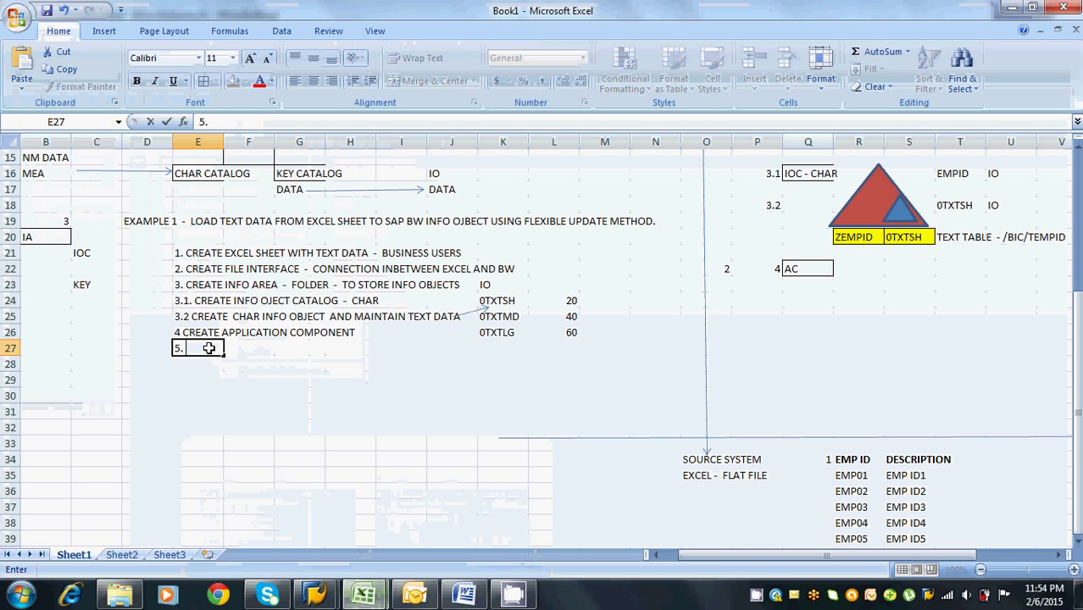
text( CREATE INFO SO)
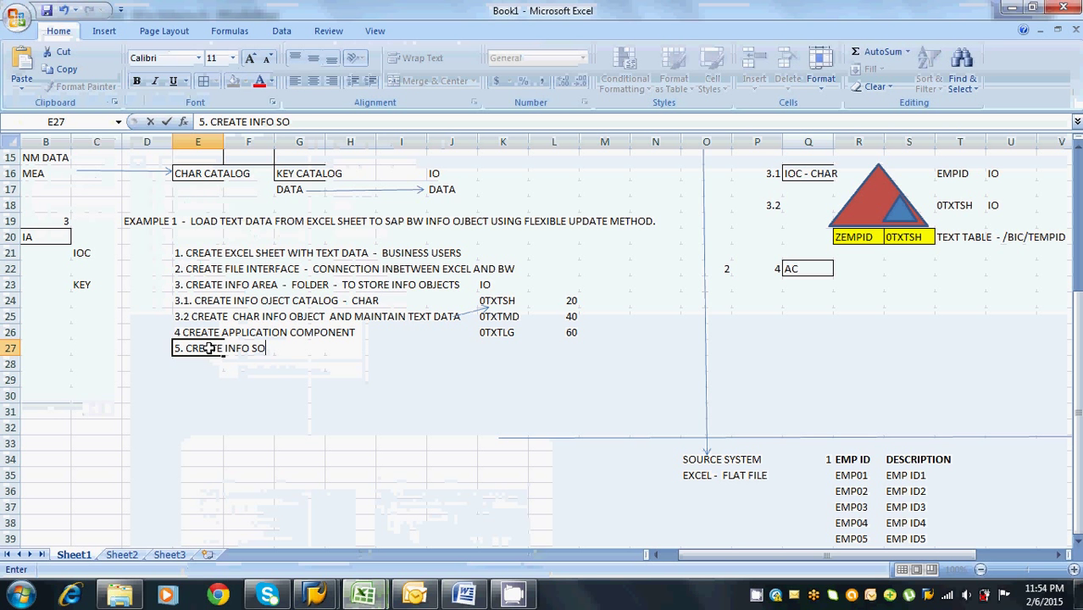
text(URCE  -  FLEXIBLE)
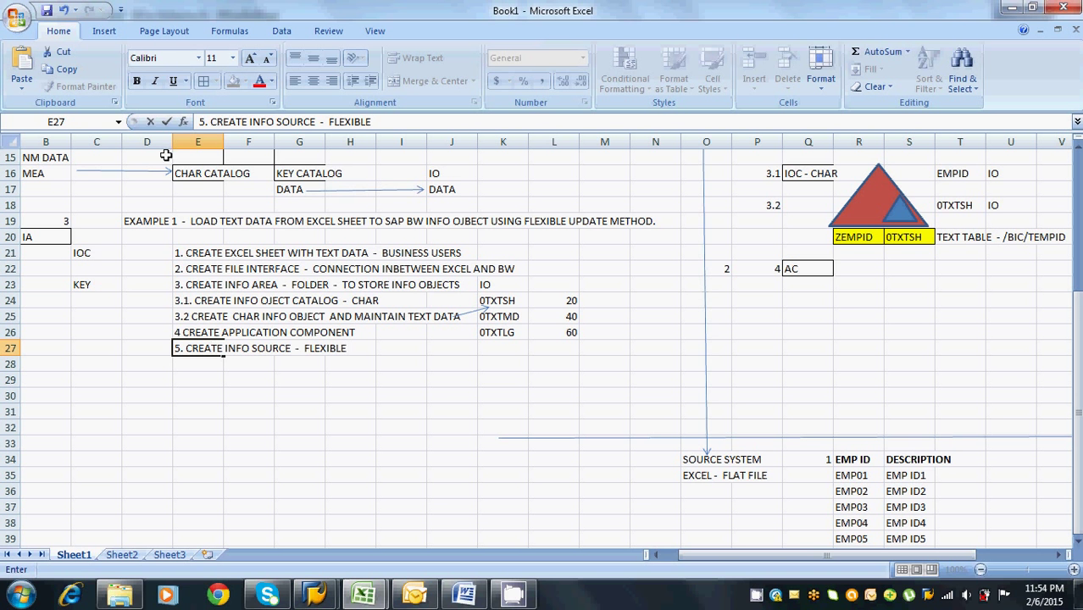
key(BackSpace)
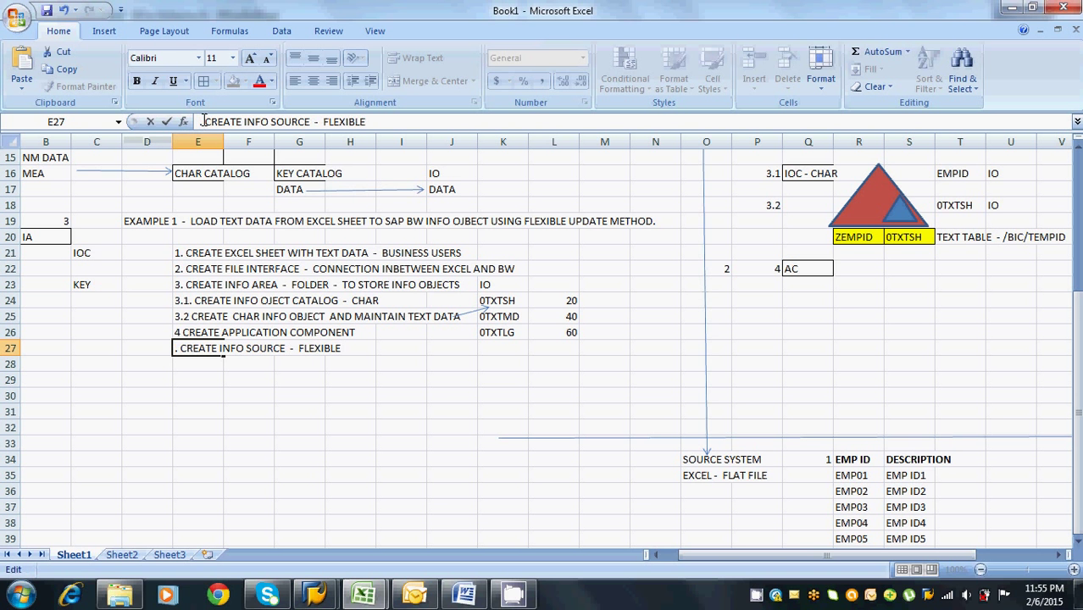
text(4.1)
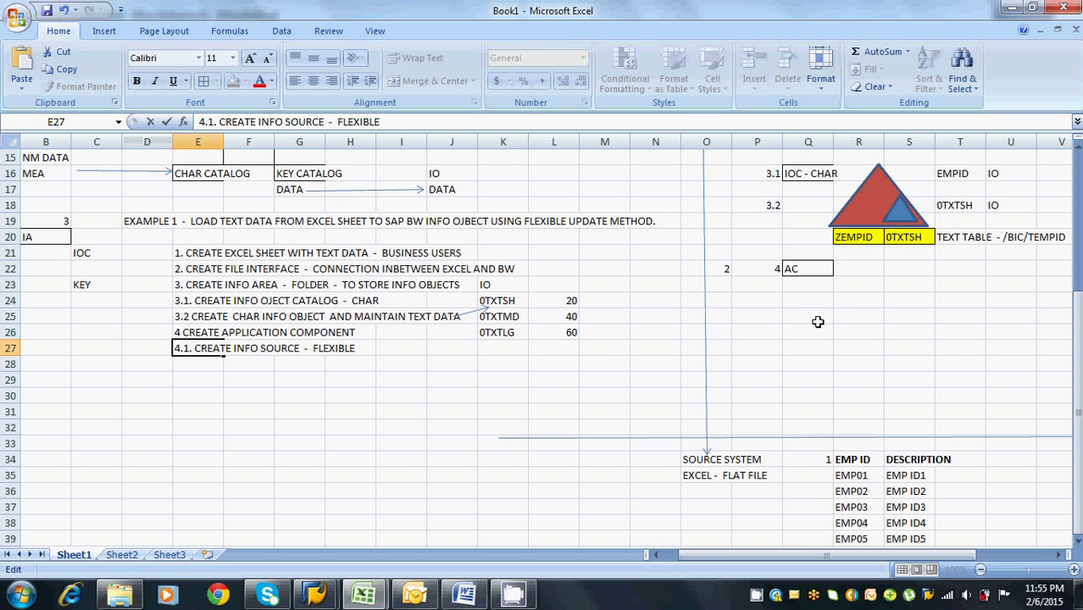
click(808, 270)
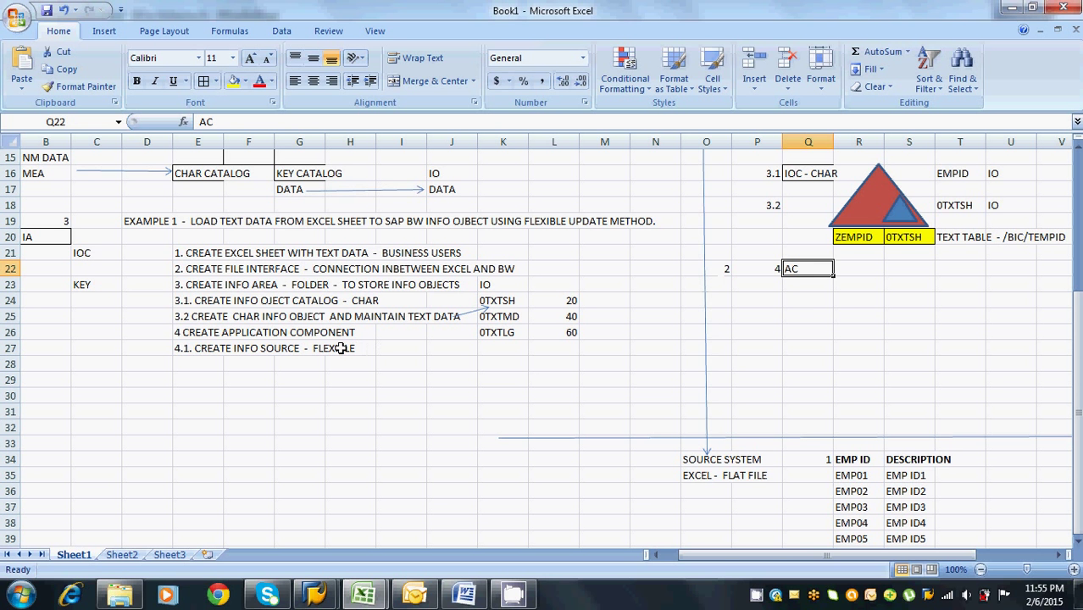
Enter 4.1 in cell P24 and IS in cell Q24, and add borders to cells R24:S24
click(774, 300)
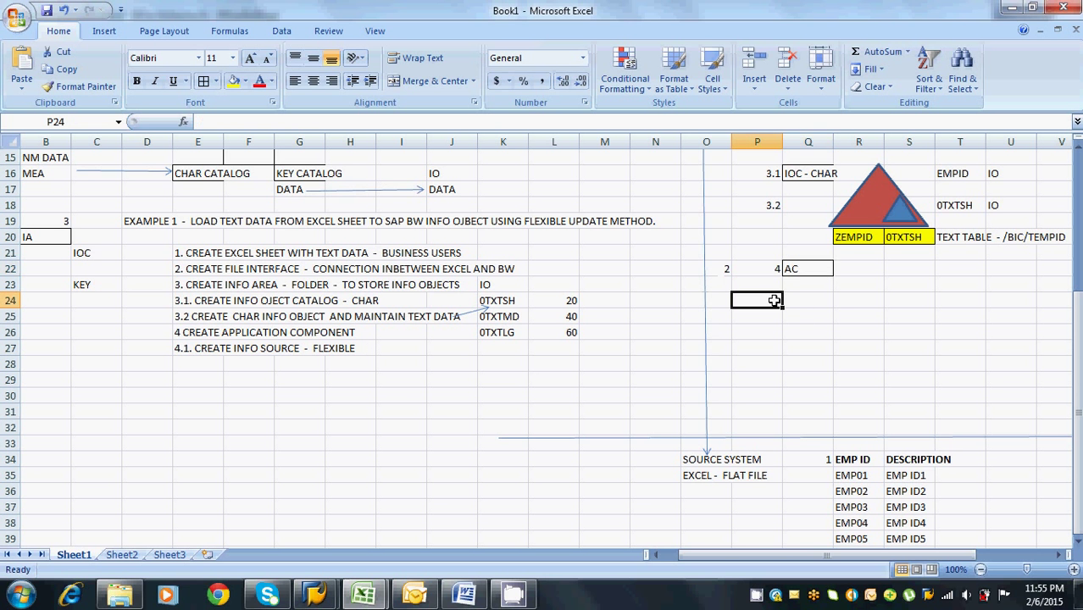
text(4)
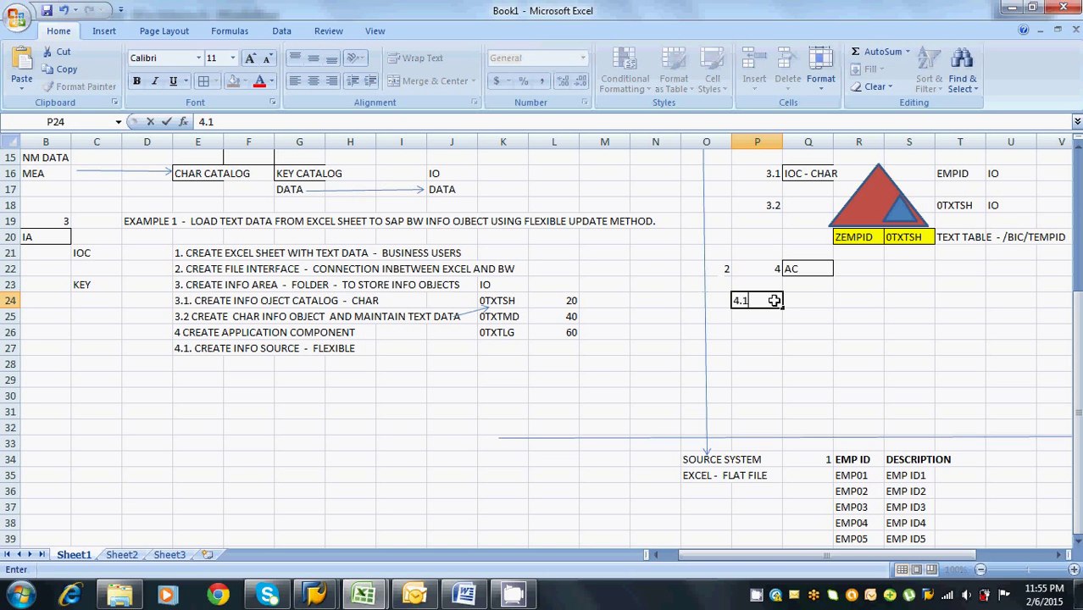
text(.1)
click(845, 301)
drag(844, 301, 892, 301)
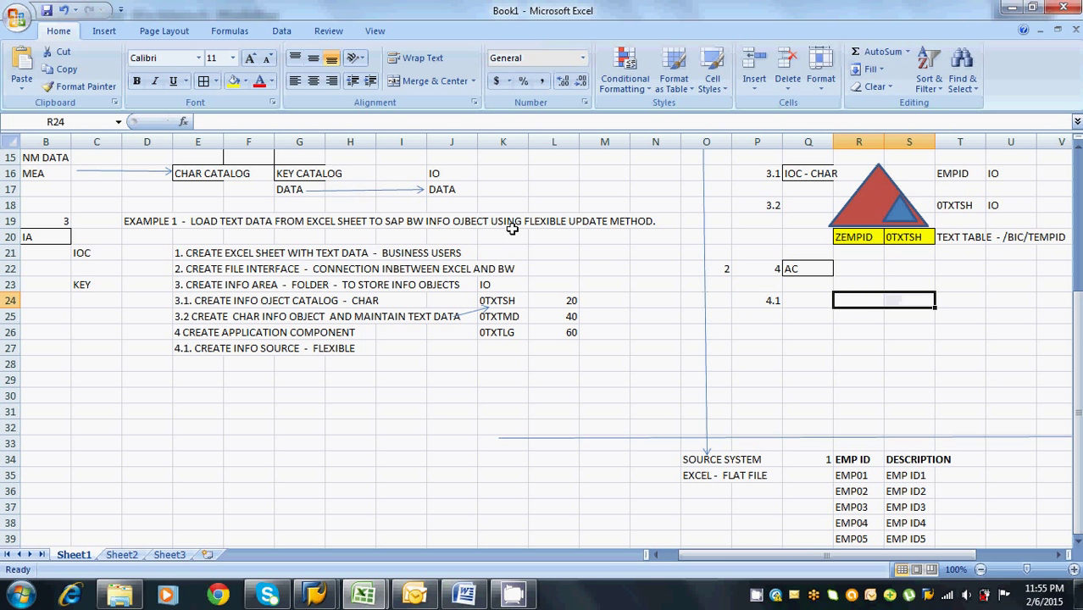
click(204, 80)
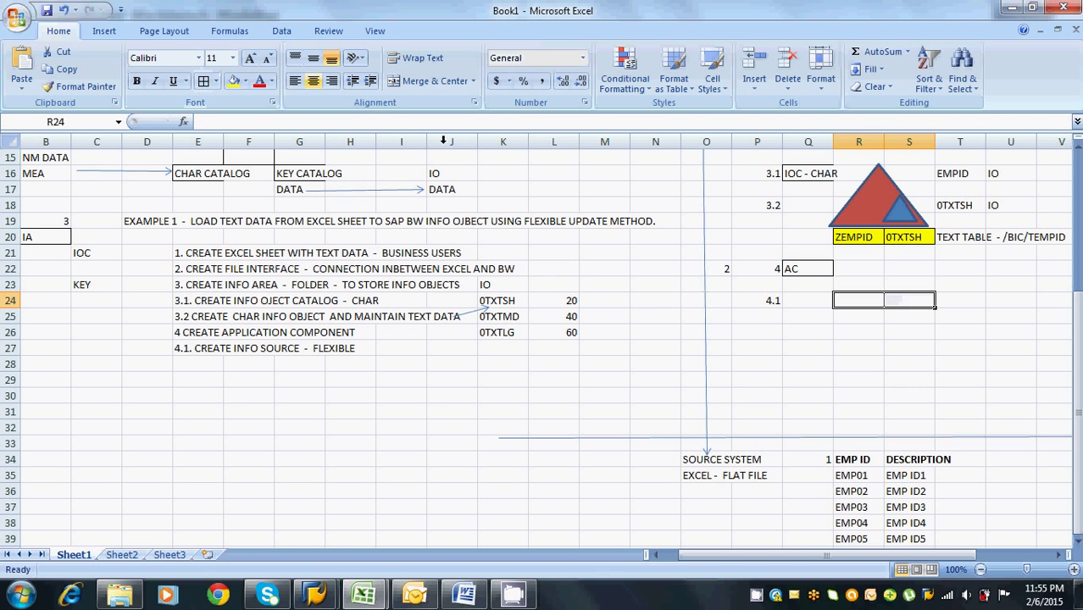
click(568, 269)
click(792, 299)
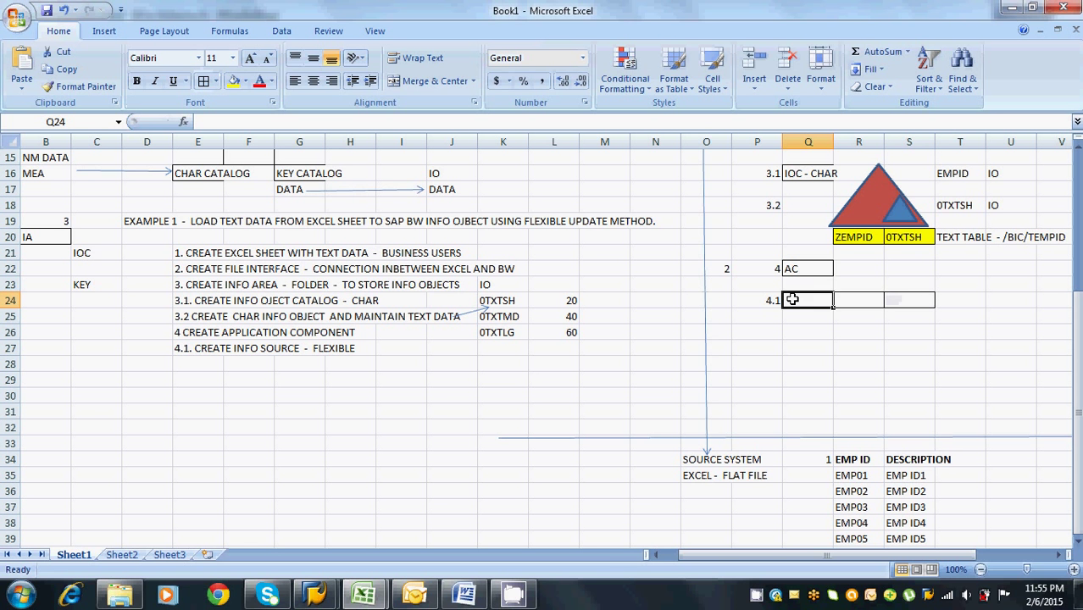
text(IS)
Fill the cell range R23:S25 around the bordered cells with yellow
drag(844, 285, 898, 314)
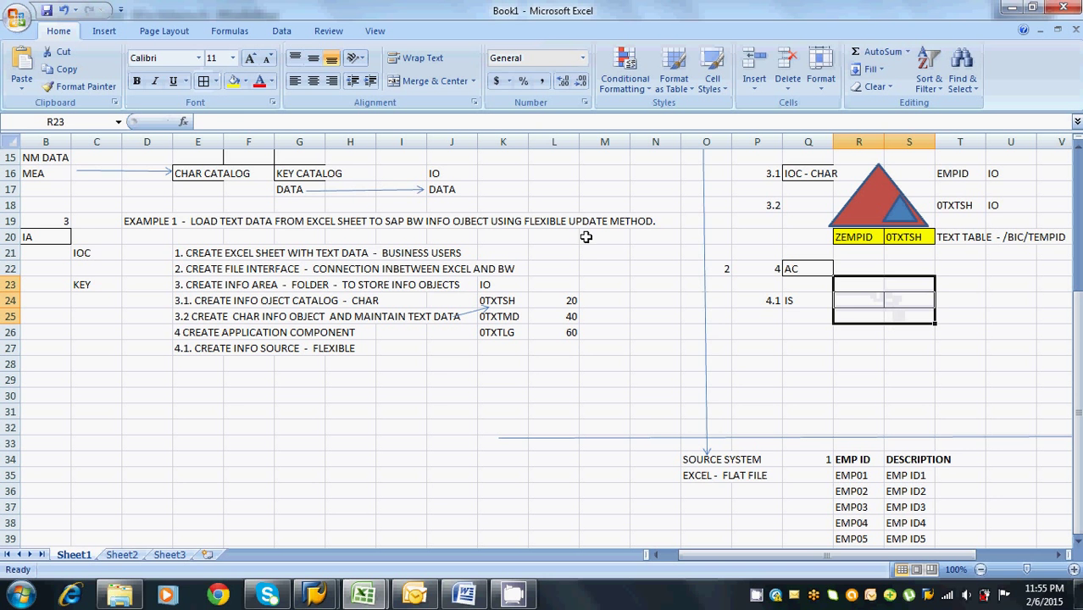
click(236, 85)
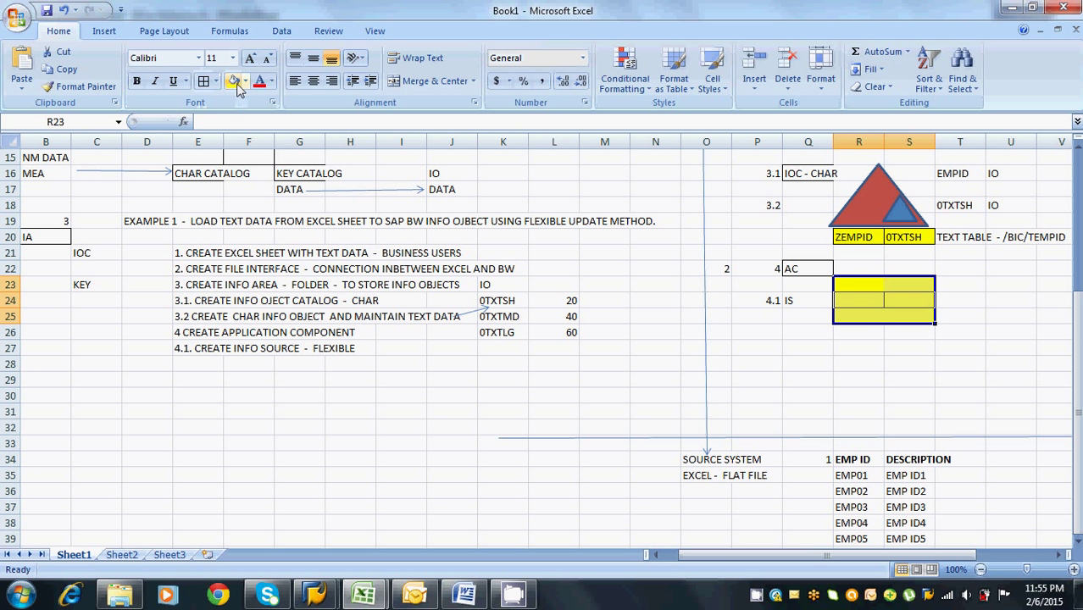
click(865, 196)
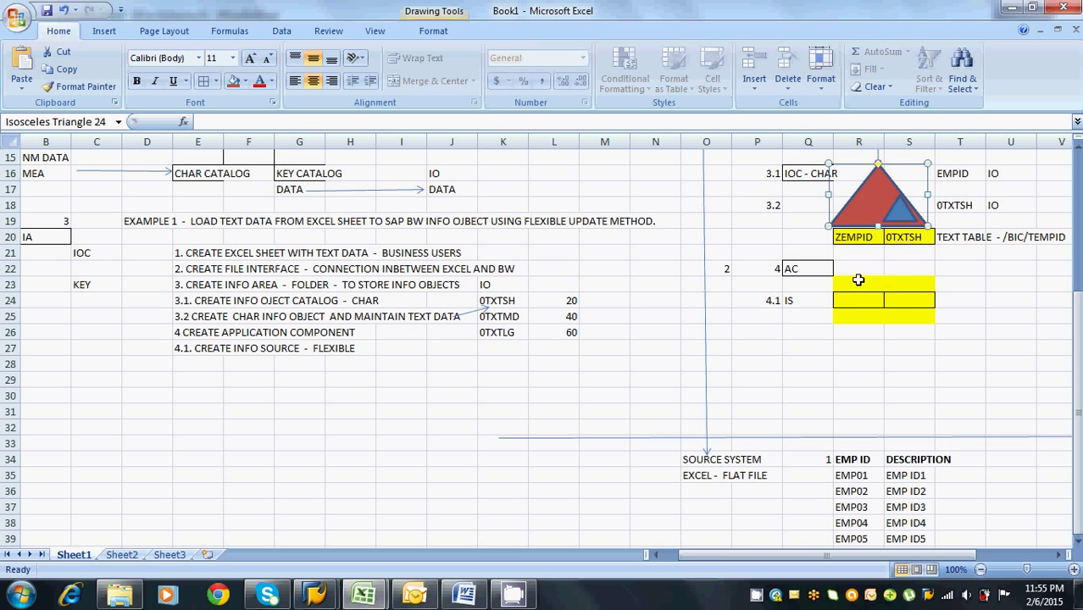
drag(856, 283, 911, 326)
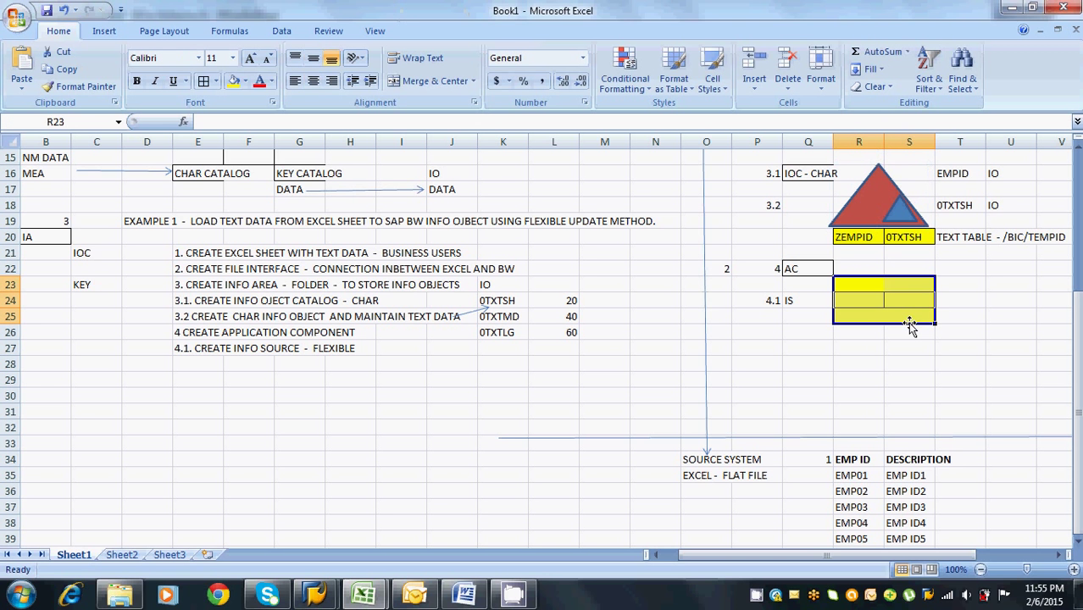
click(870, 301)
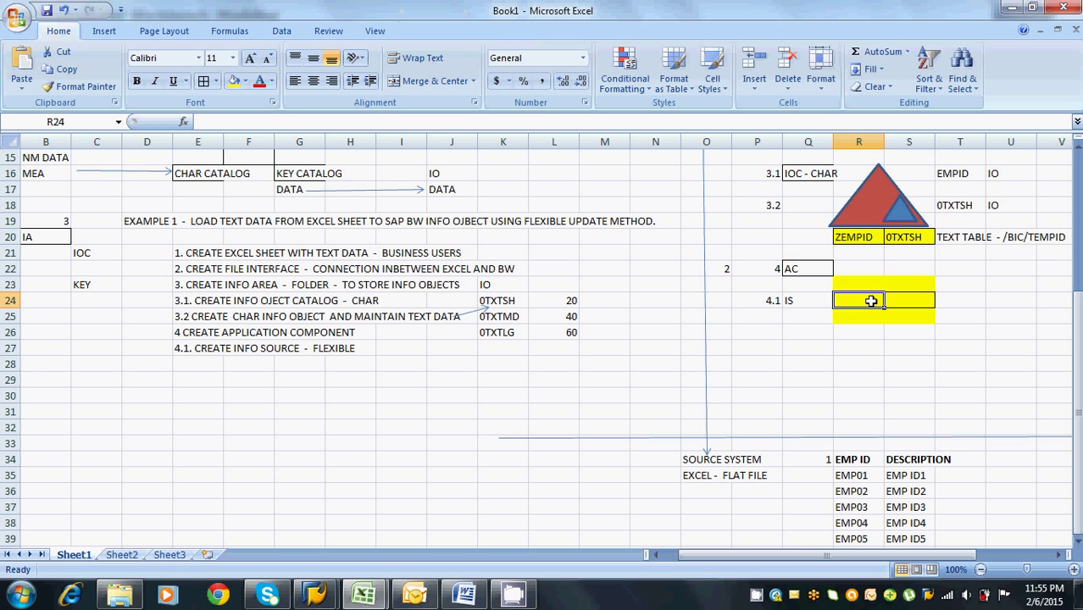
Enter CS in cell U24 and IO in each of the yellow cells R24 and S24
click(993, 298)
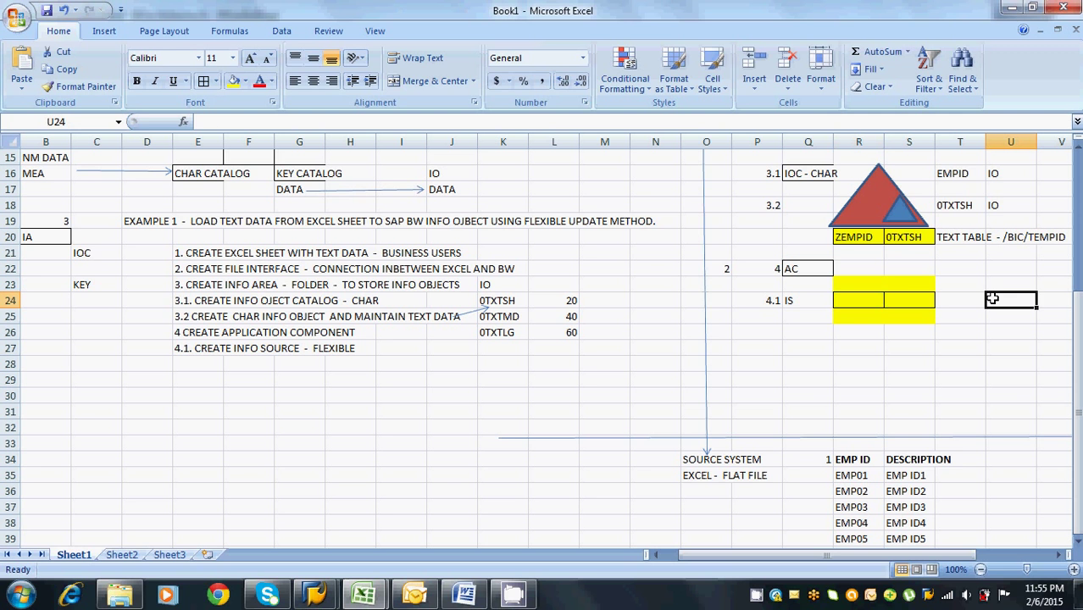
text(CS)
click(861, 302)
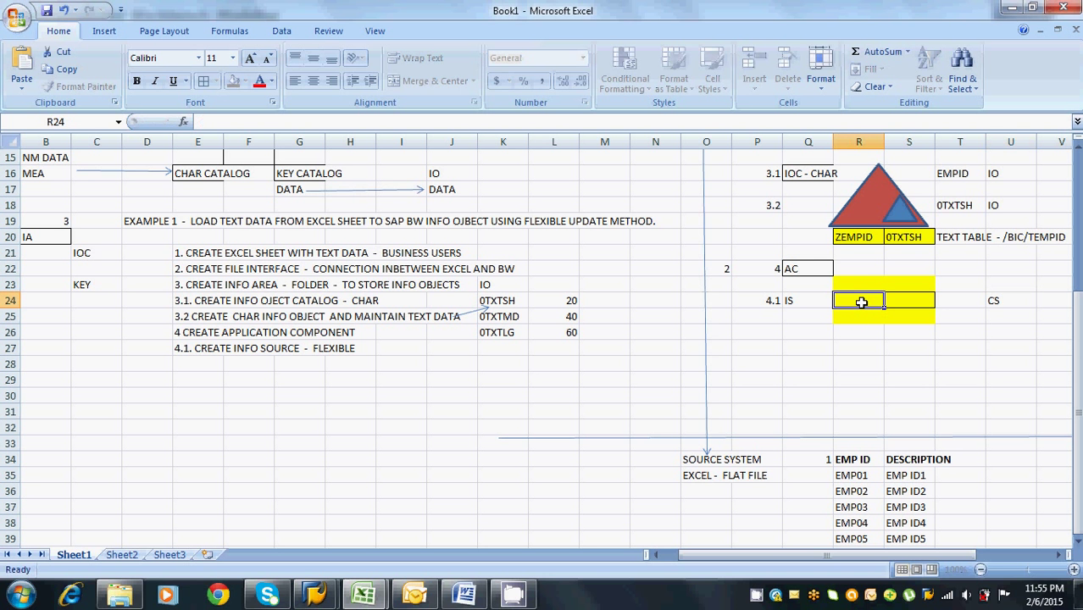
text(I)
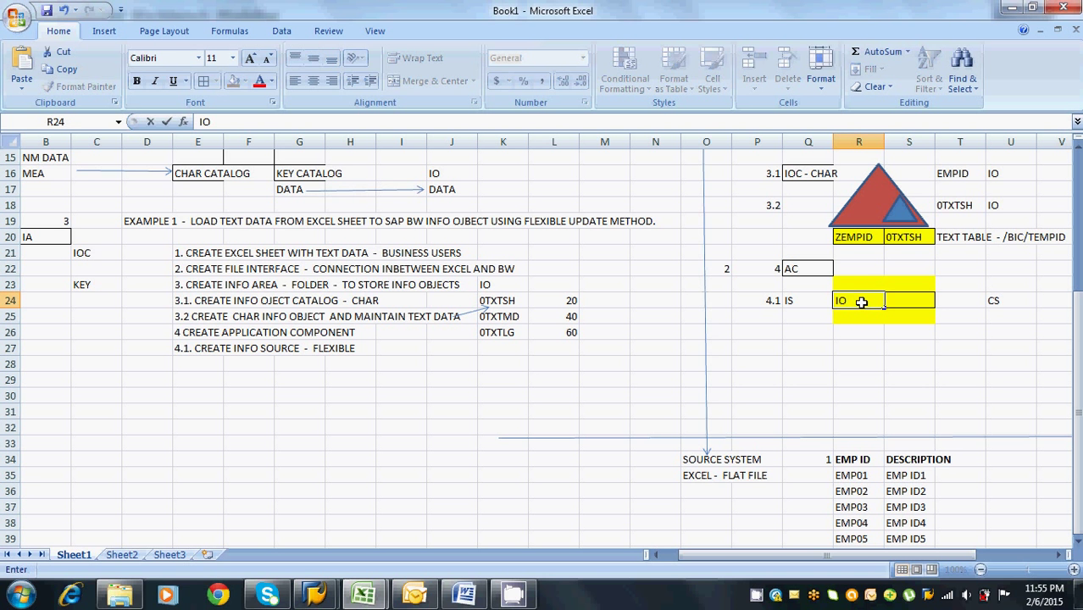
text(O)
key(Tab)
text(I)
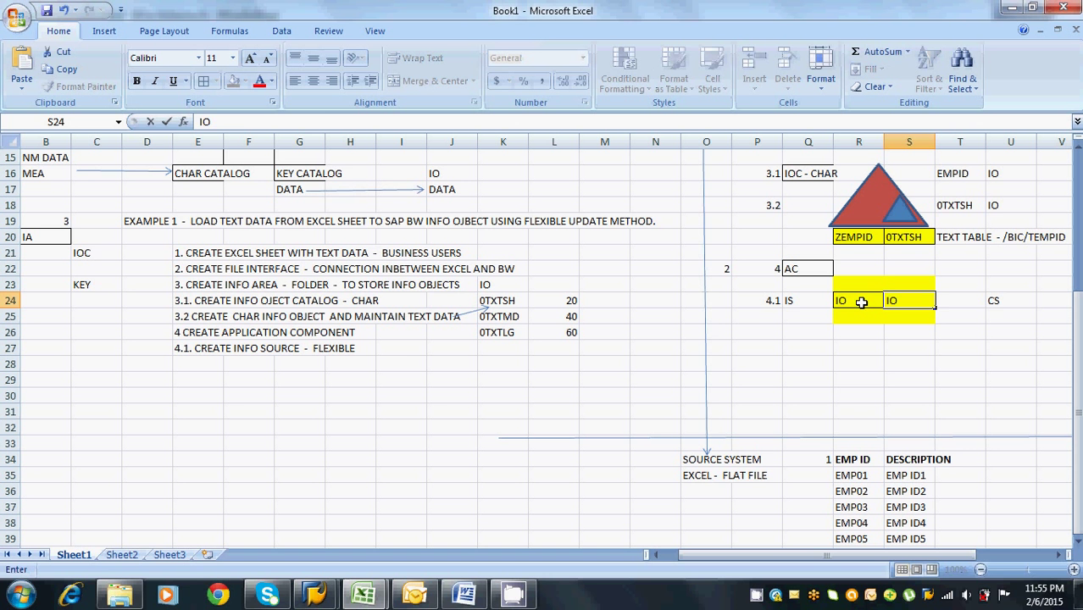
text(O)
click(877, 378)
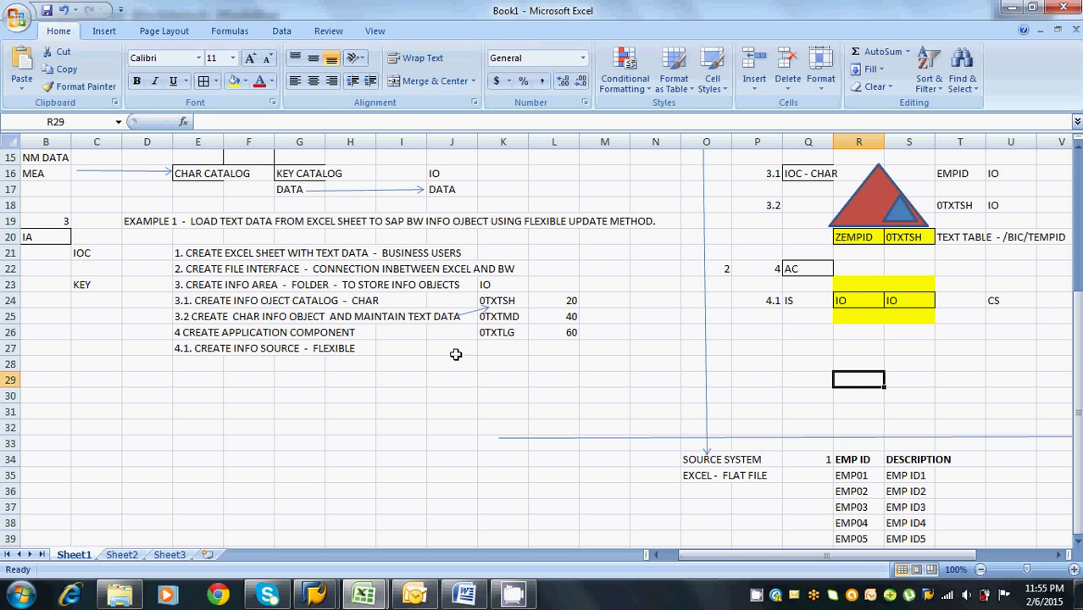
Switch to the SAP Administrator Workbench and open the InfoSource creation dialog for the ELEARNING_AC application component
click(198, 349)
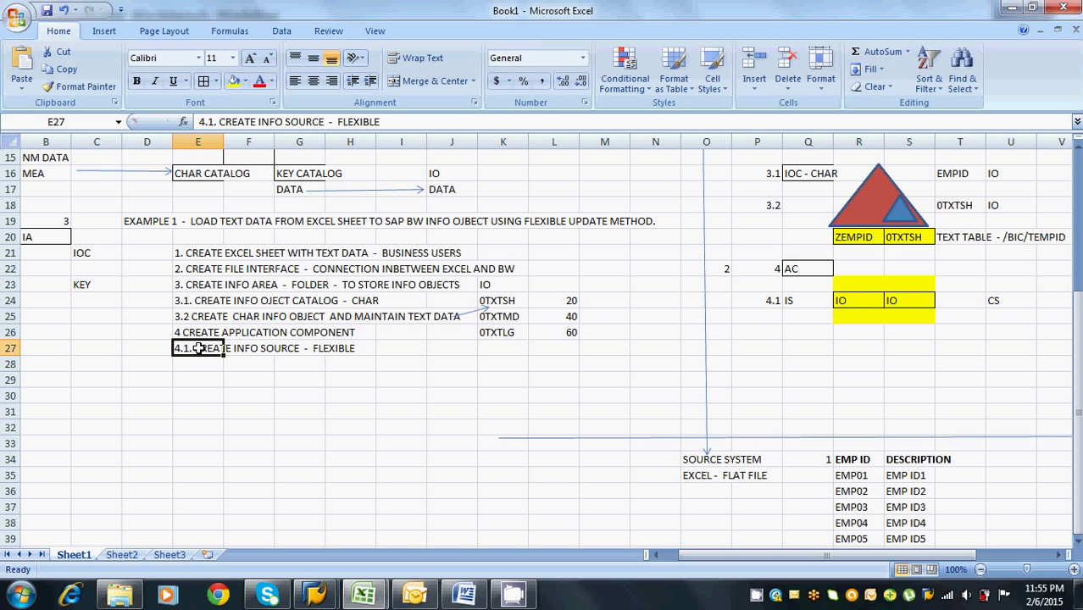
click(809, 300)
click(324, 597)
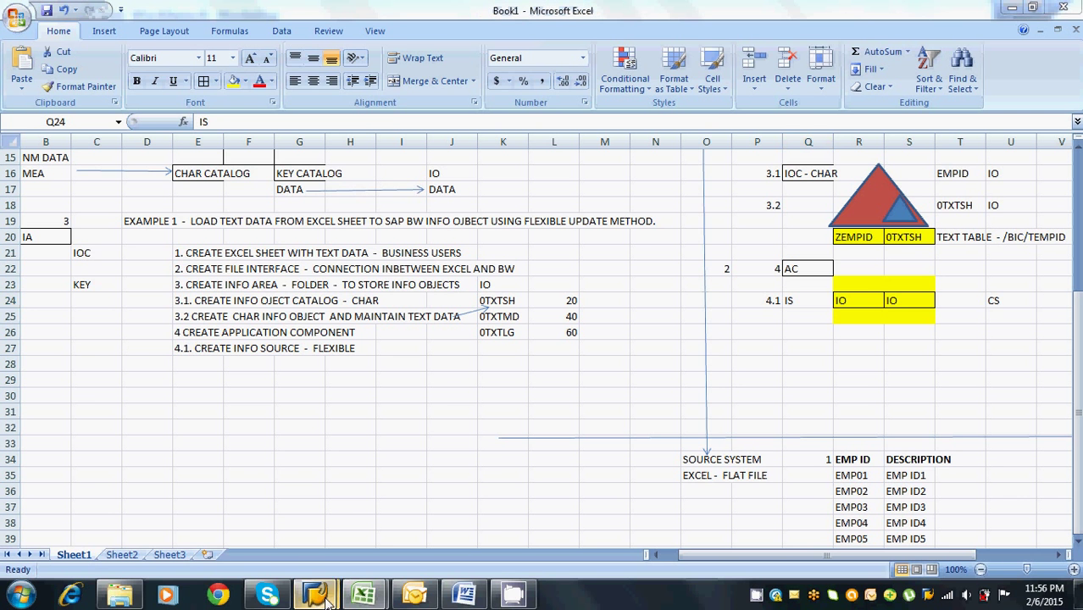
click(391, 519)
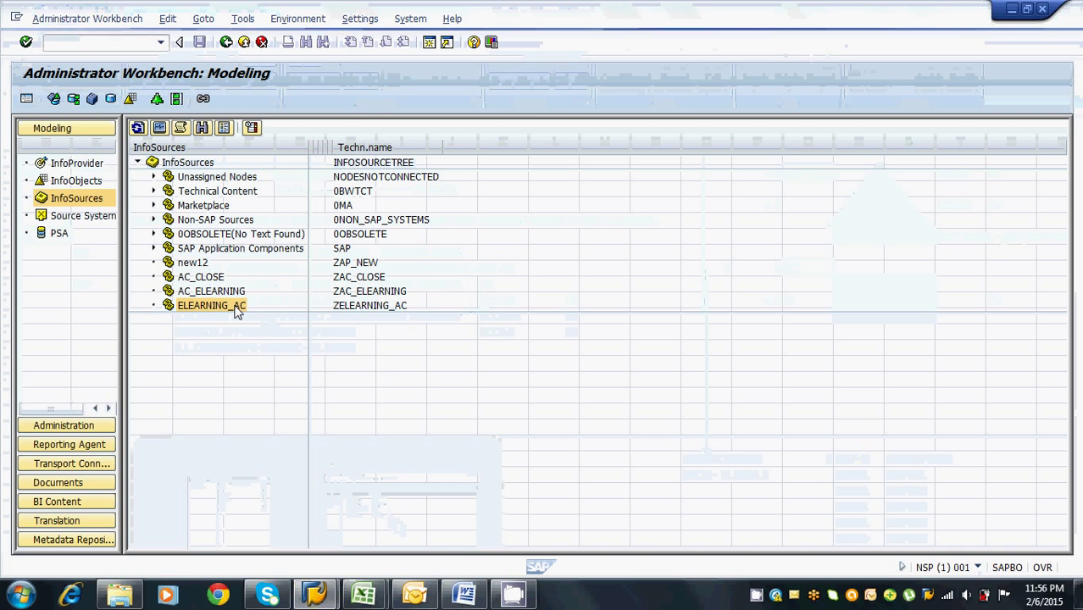
right_click(239, 311)
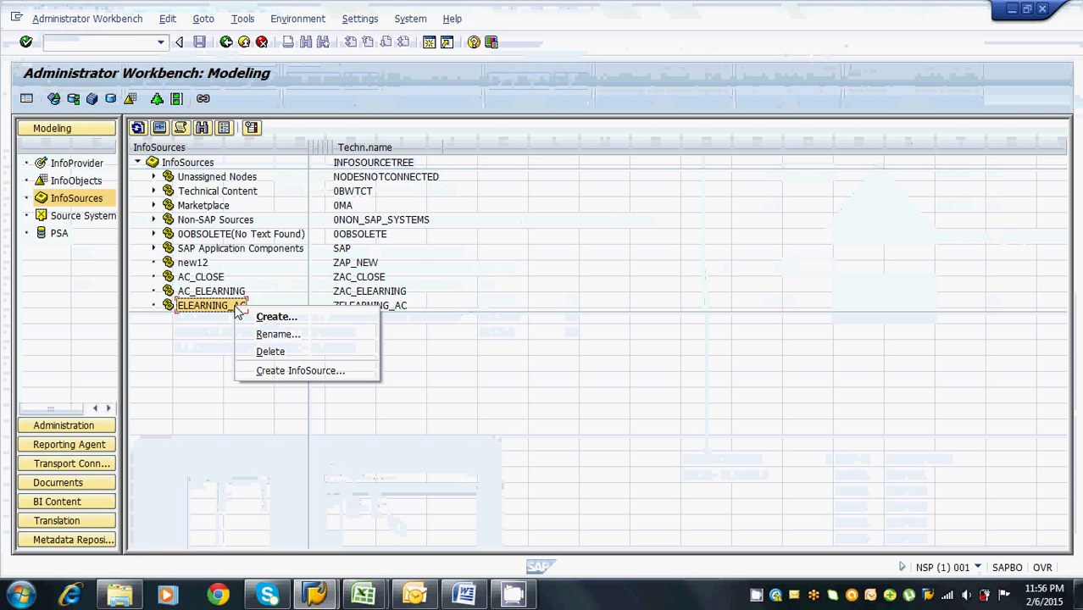
click(259, 371)
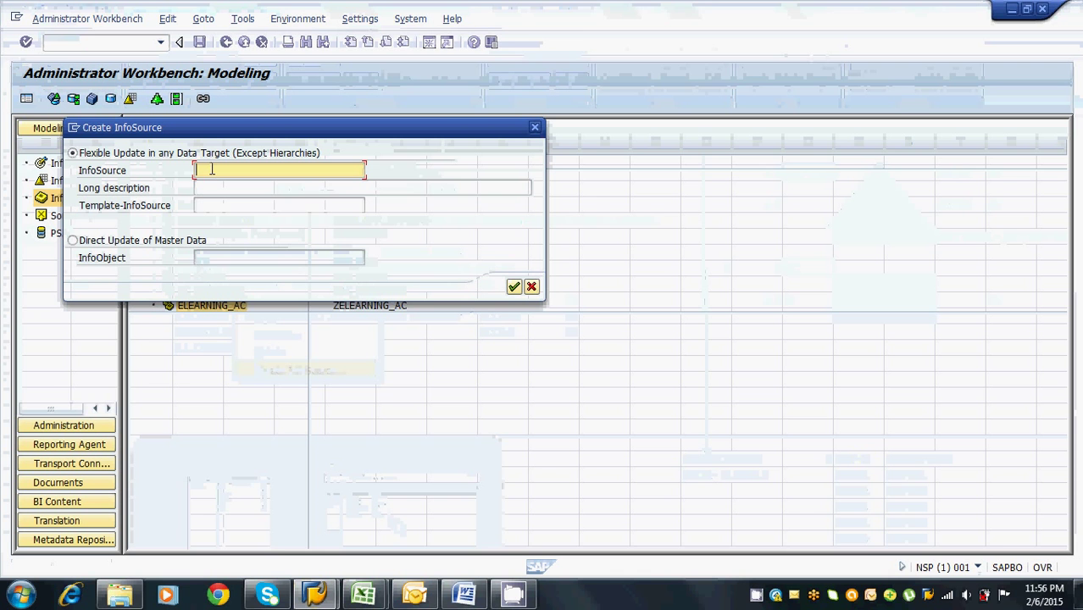
Create the flexible-update InfoSource EMPID_TEXT with the long description EMPID_TEXT
text(I)
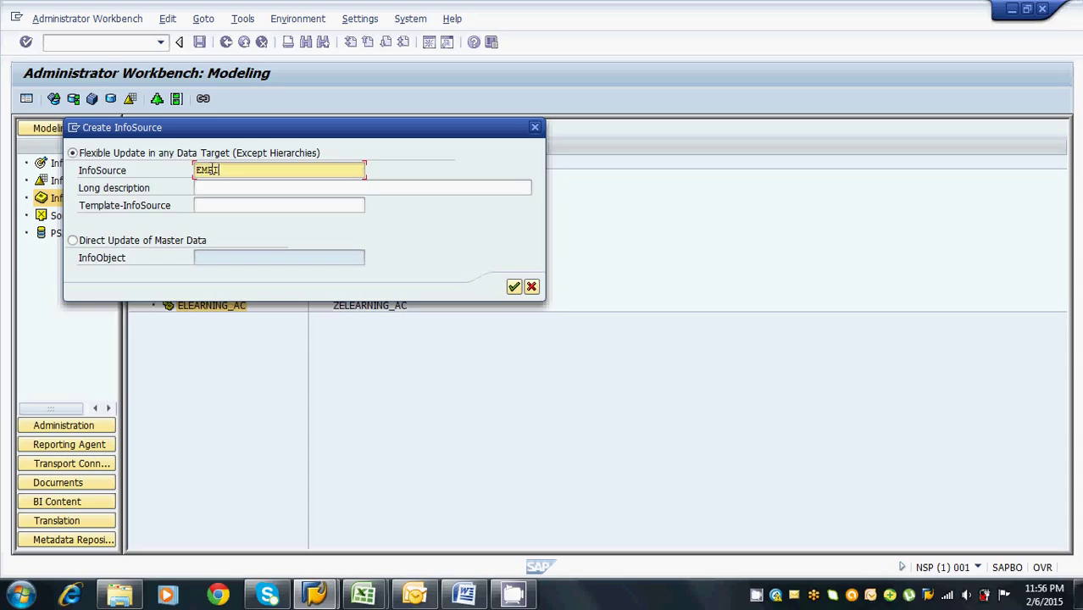
text(MPID_TEXT)
drag(259, 170, 208, 169)
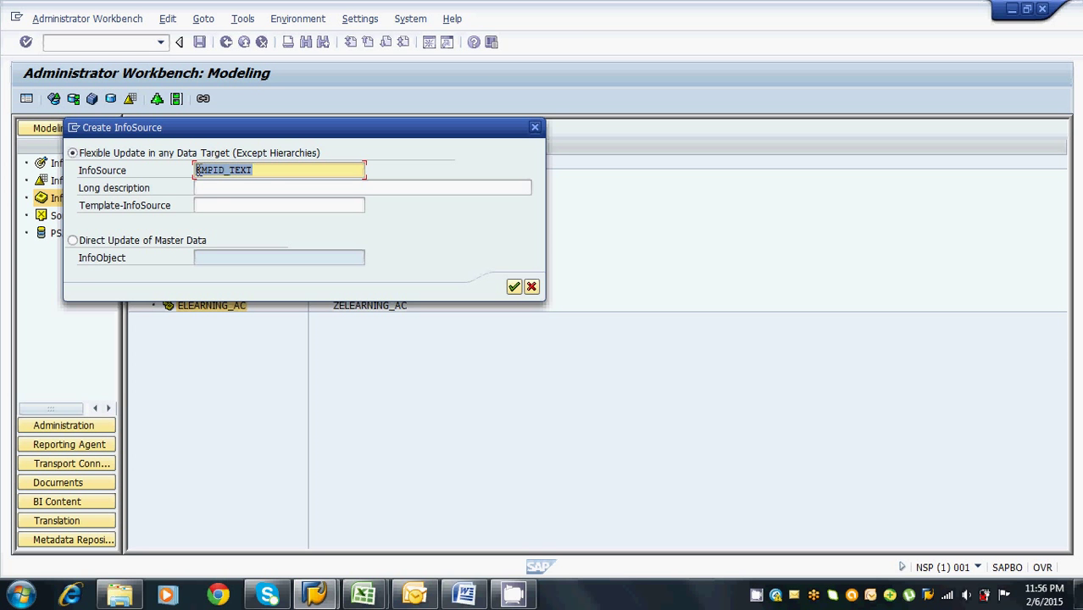
click(197, 169)
click(209, 189)
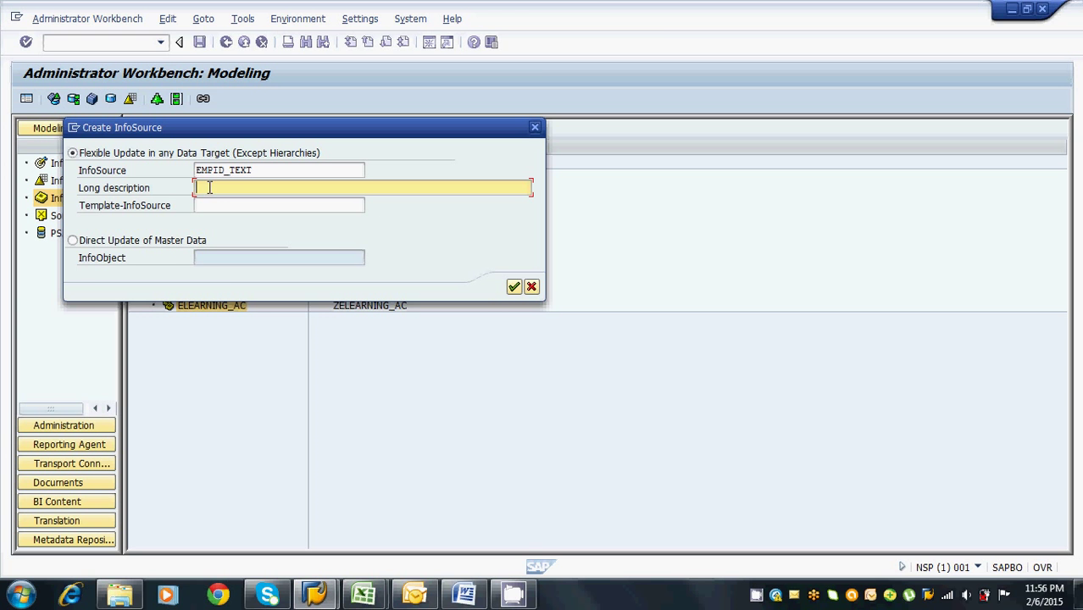
text(EMPID_TEXT)
click(514, 288)
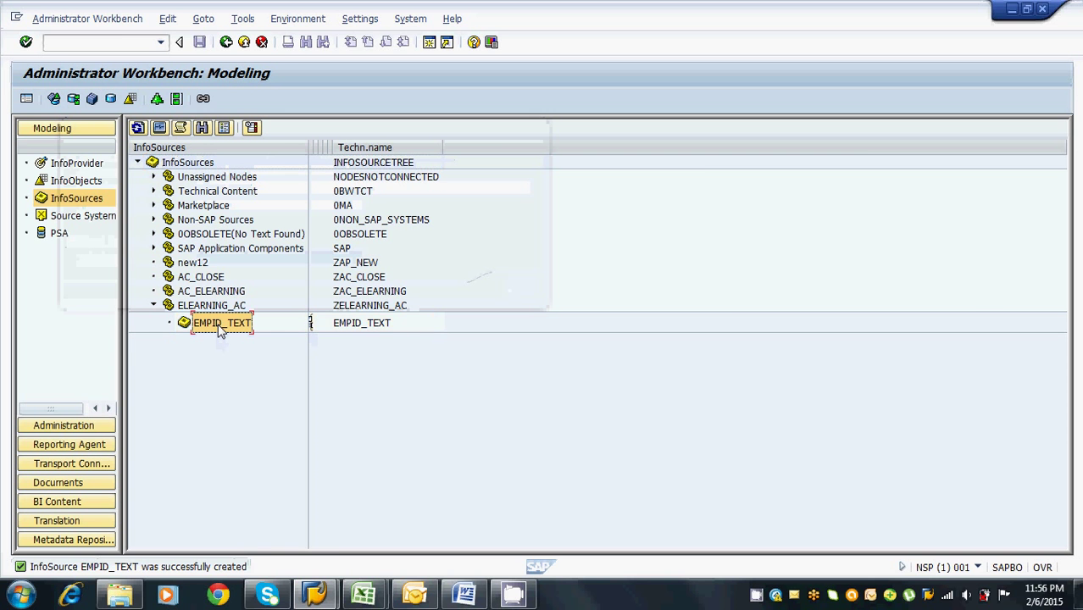
mouse_move(363, 594)
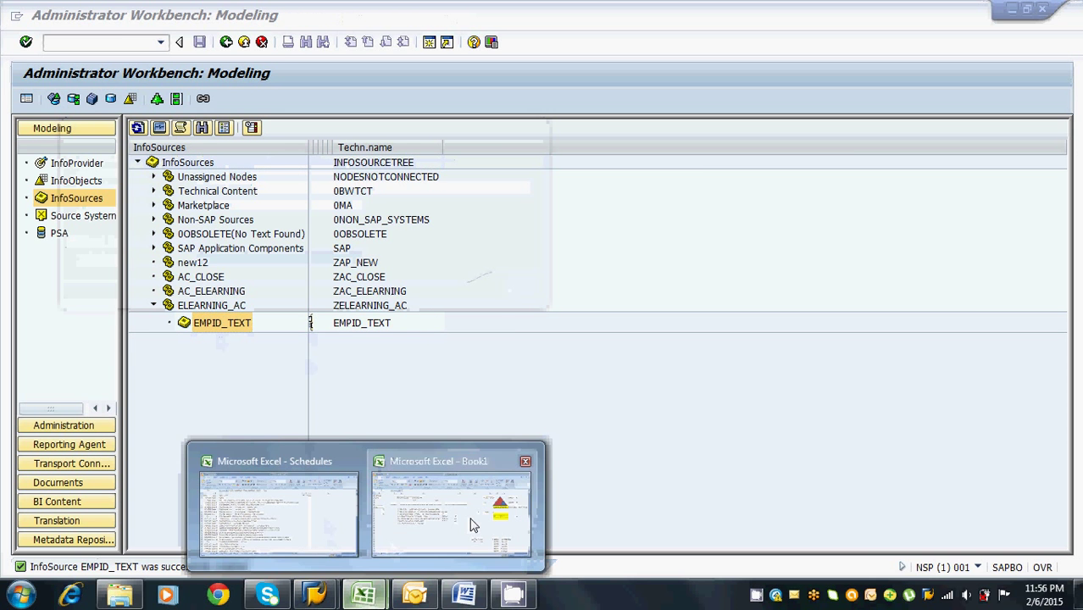
click(441, 521)
drag(850, 286, 909, 318)
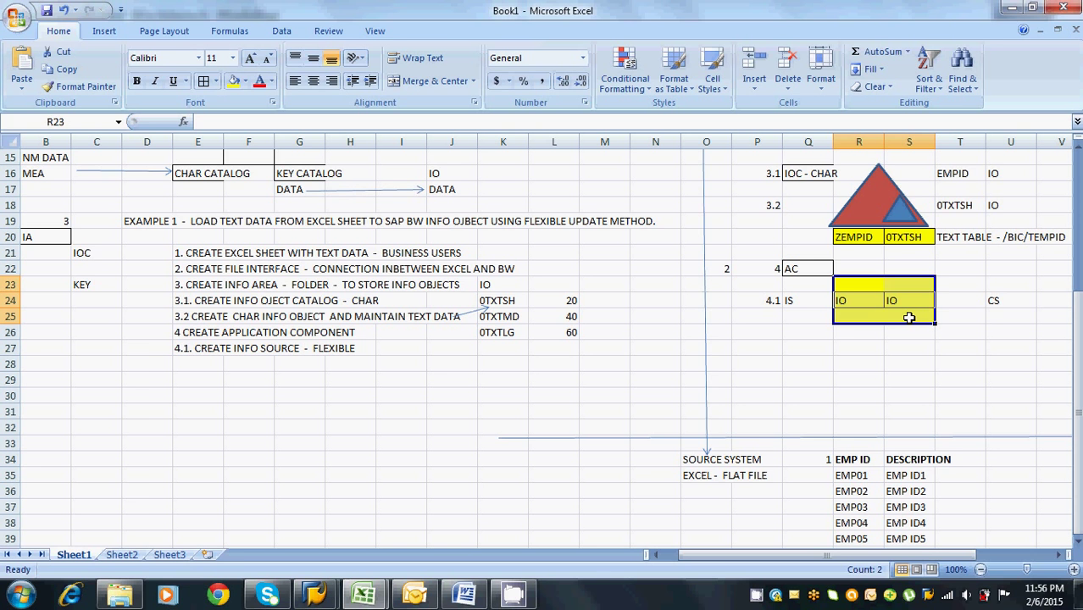
key(alt+Tab)
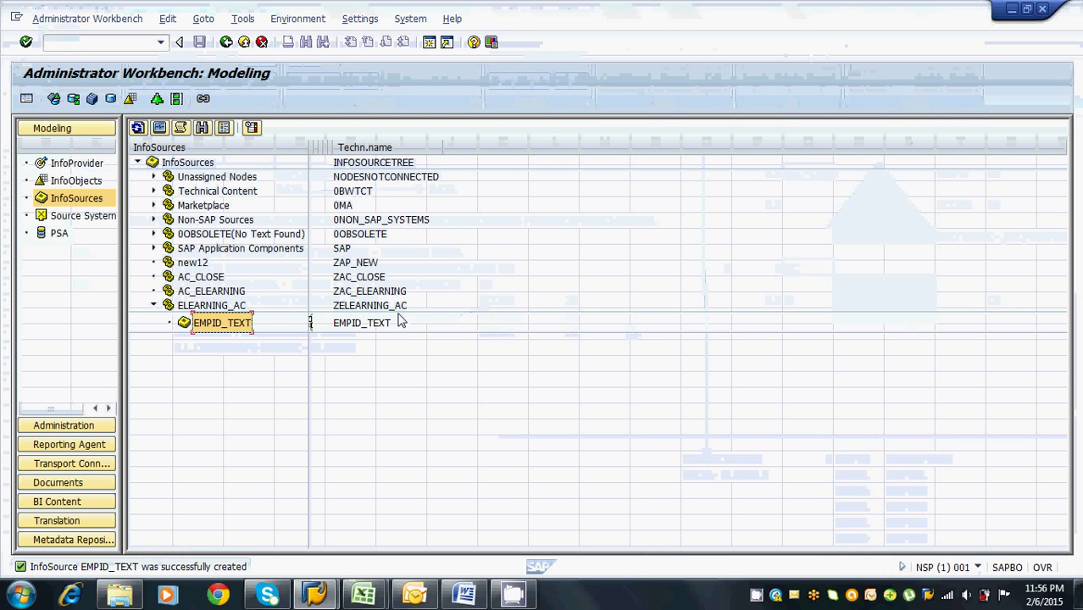
Switch to the Excel workbook Book1 and enter "4.2 ASSIGN INFO SOURCE TO DATA SOURCE" in cell E28
mouse_move(365, 593)
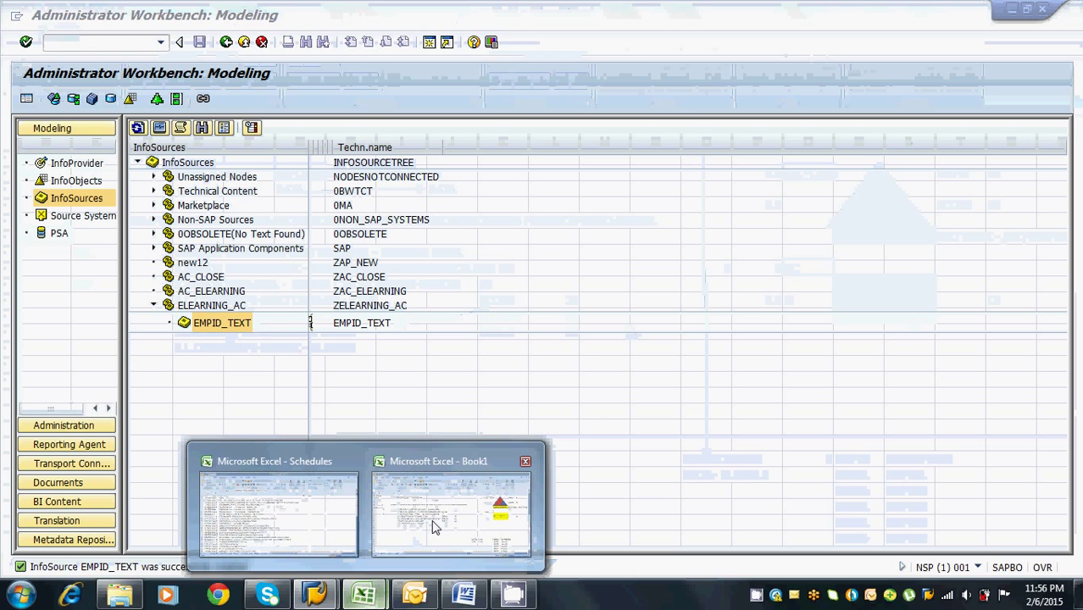
click(440, 526)
click(210, 360)
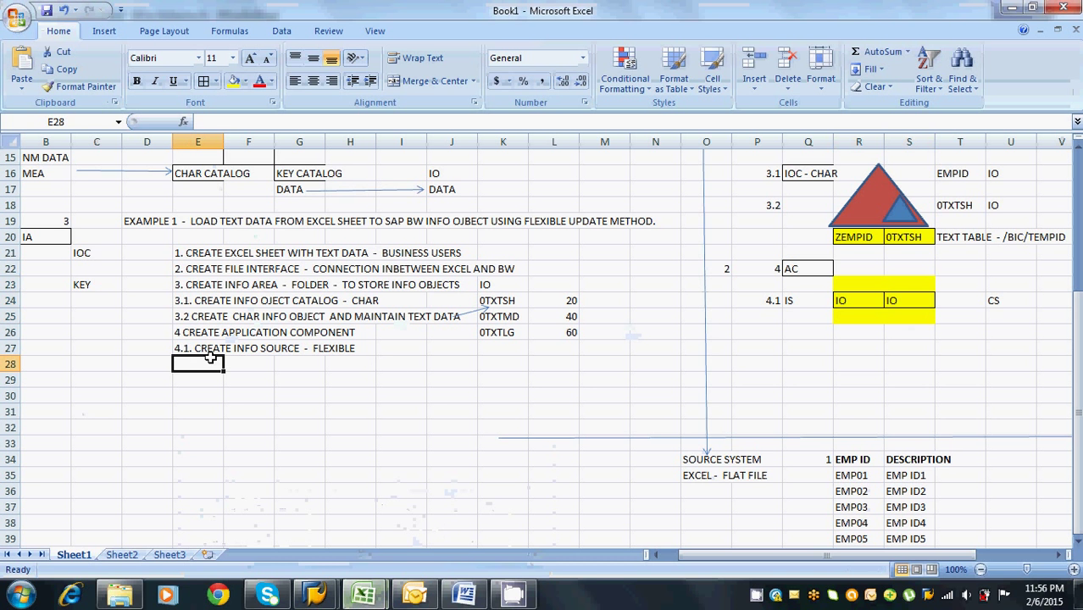
text(4.2 ASS)
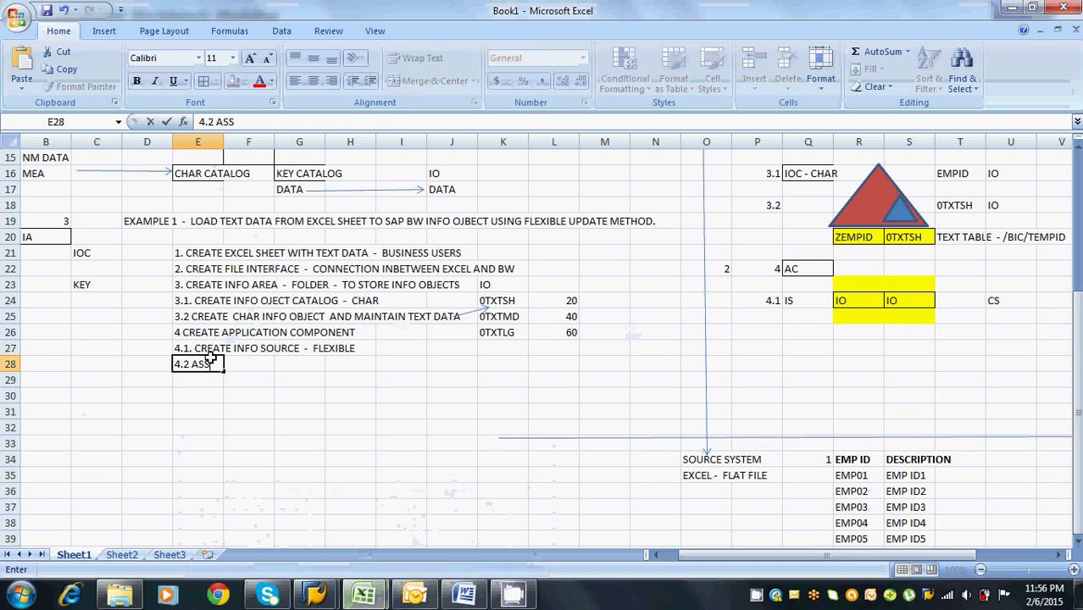
text(IGN )
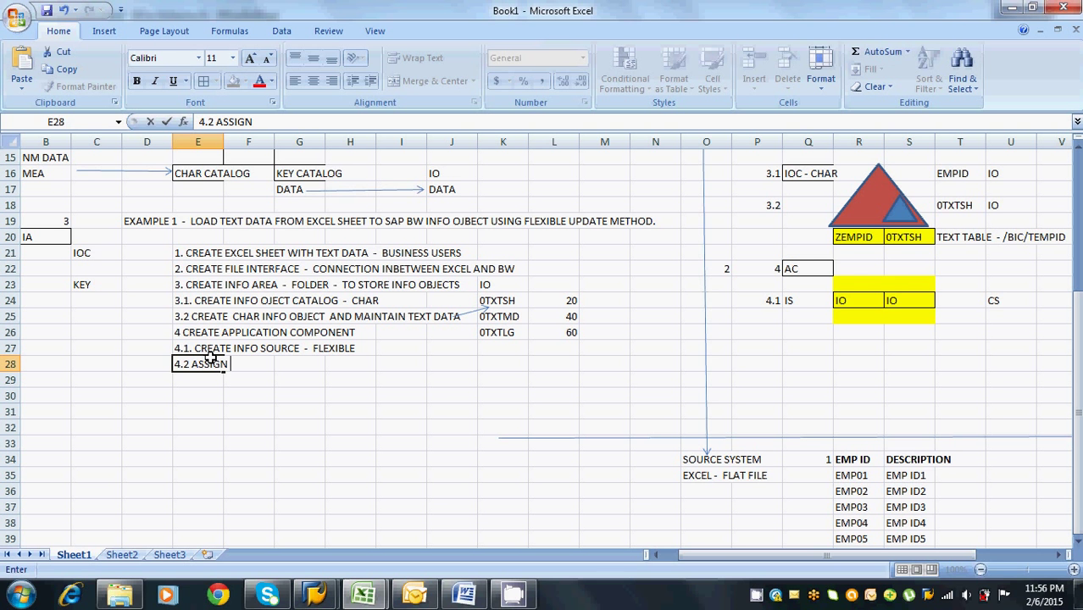
text(INFO SOU)
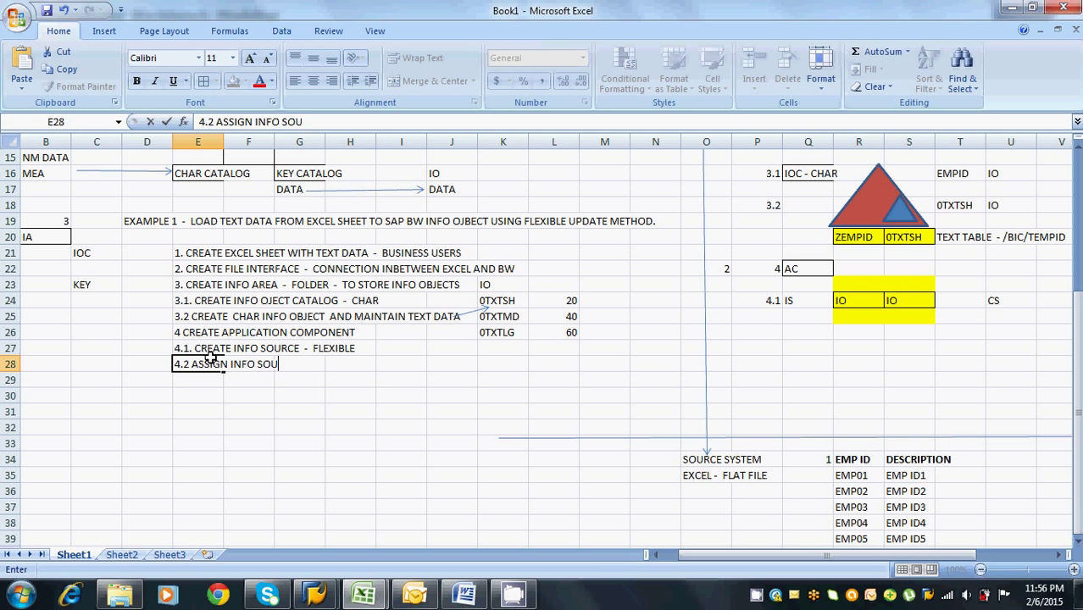
text(RCE TO DATA SOURCE)
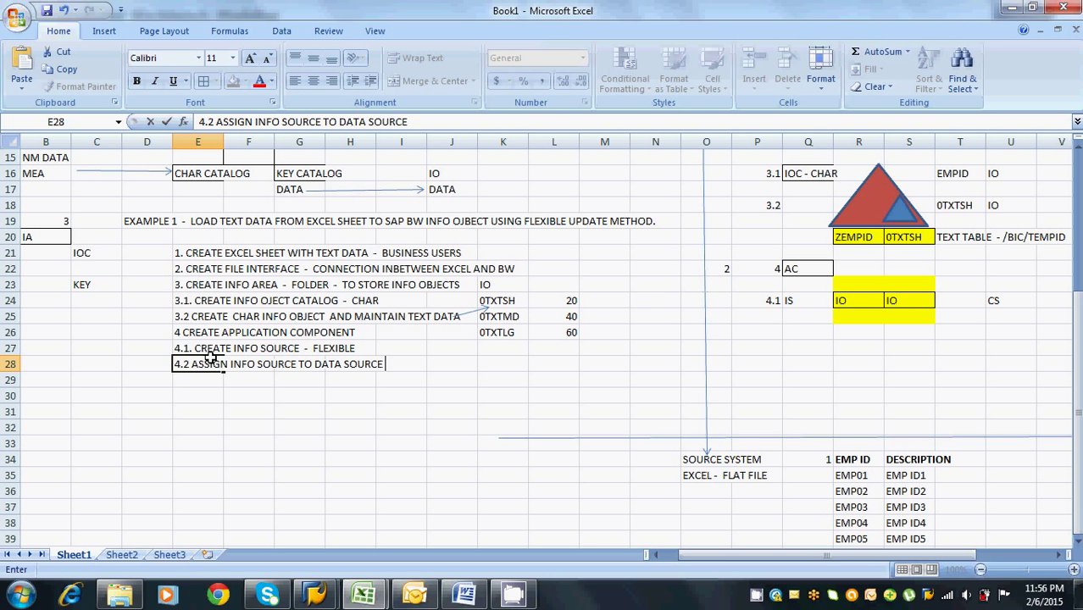
Draw a vertical double-headed arrow from just below the IS cell Q24 down to cell Q28
click(104, 30)
click(112, 173)
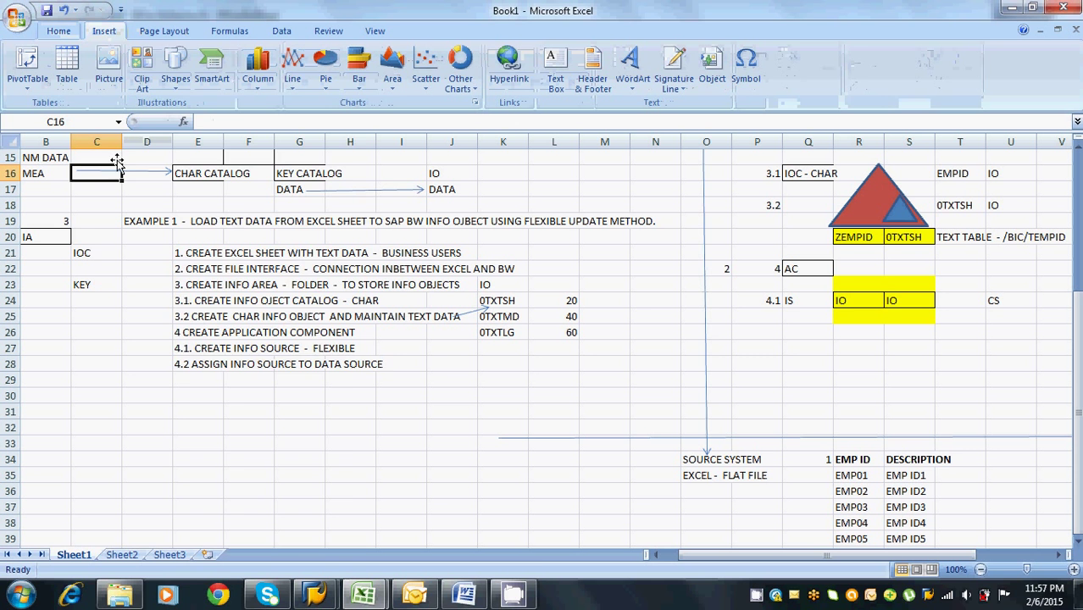
click(173, 95)
click(201, 172)
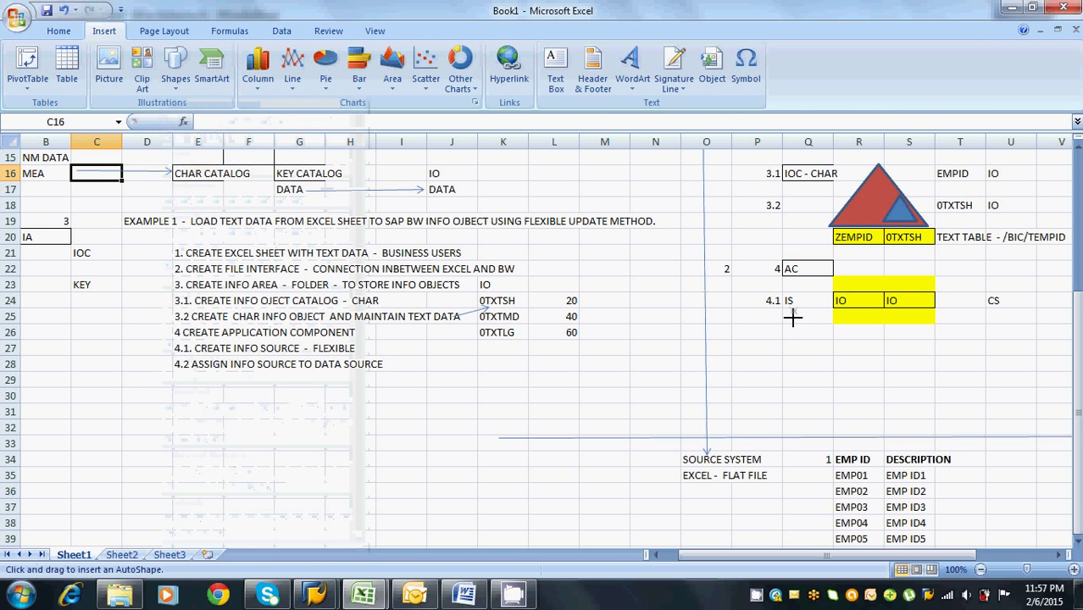
drag(793, 317, 795, 371)
Enter DS in cell Q29 below the double-headed arrow and 4.2 in cell P29
click(794, 385)
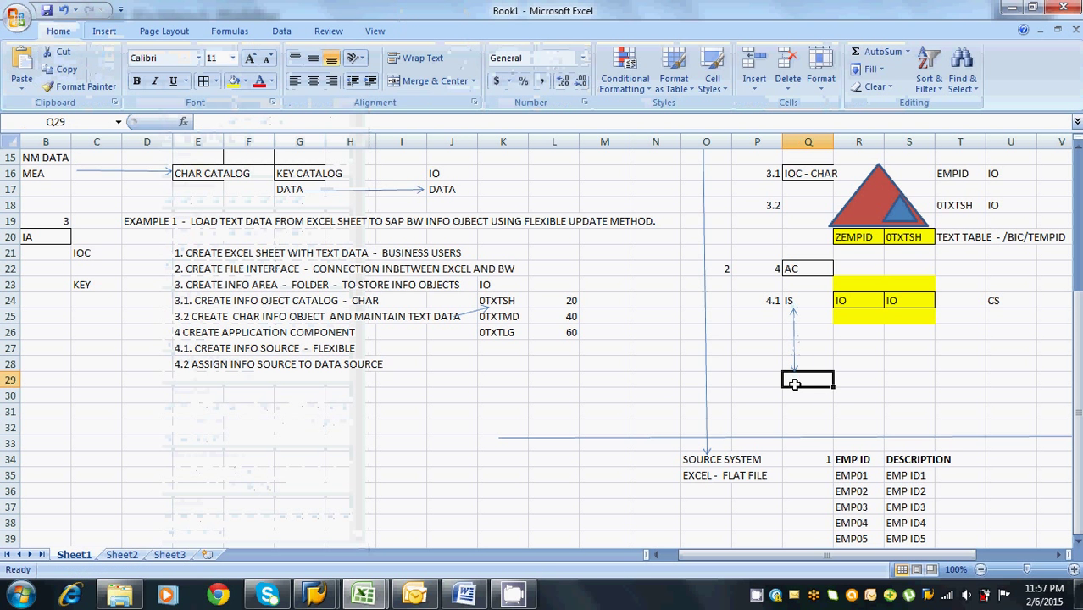
text(DS)
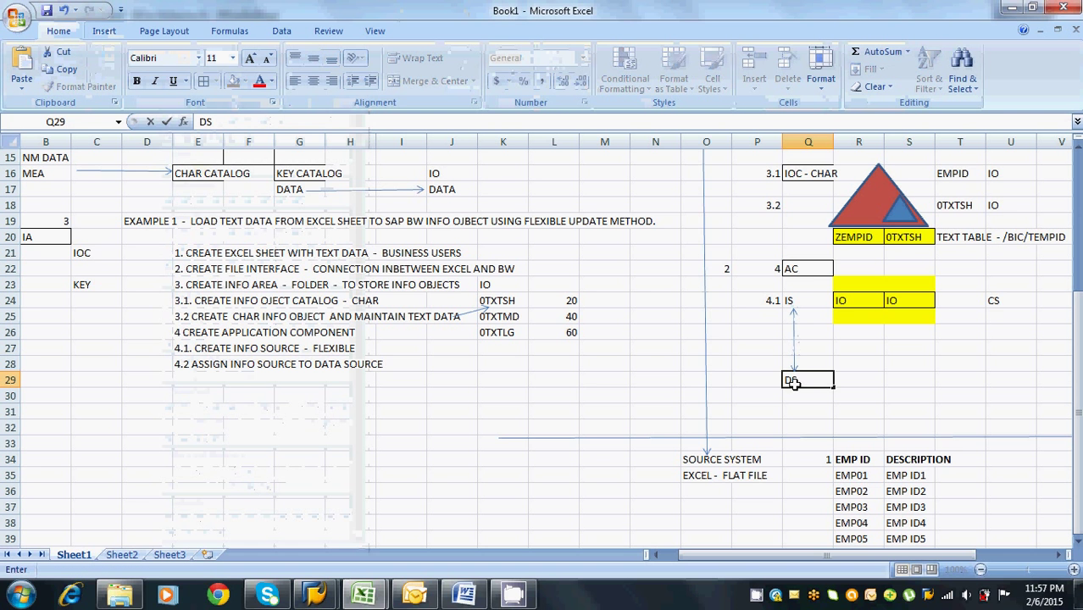
click(764, 381)
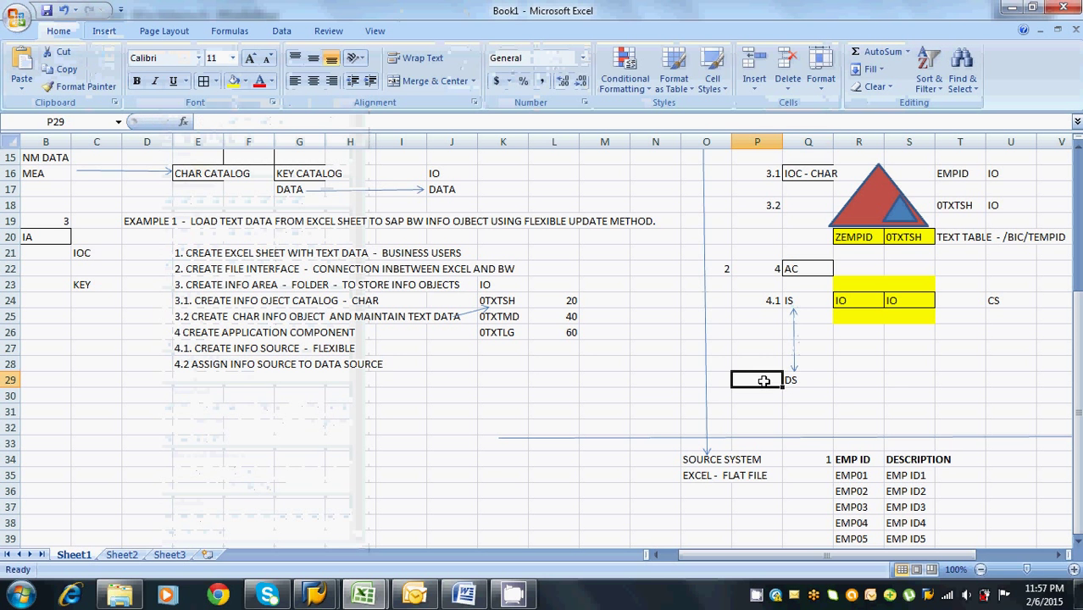
text(4.2)
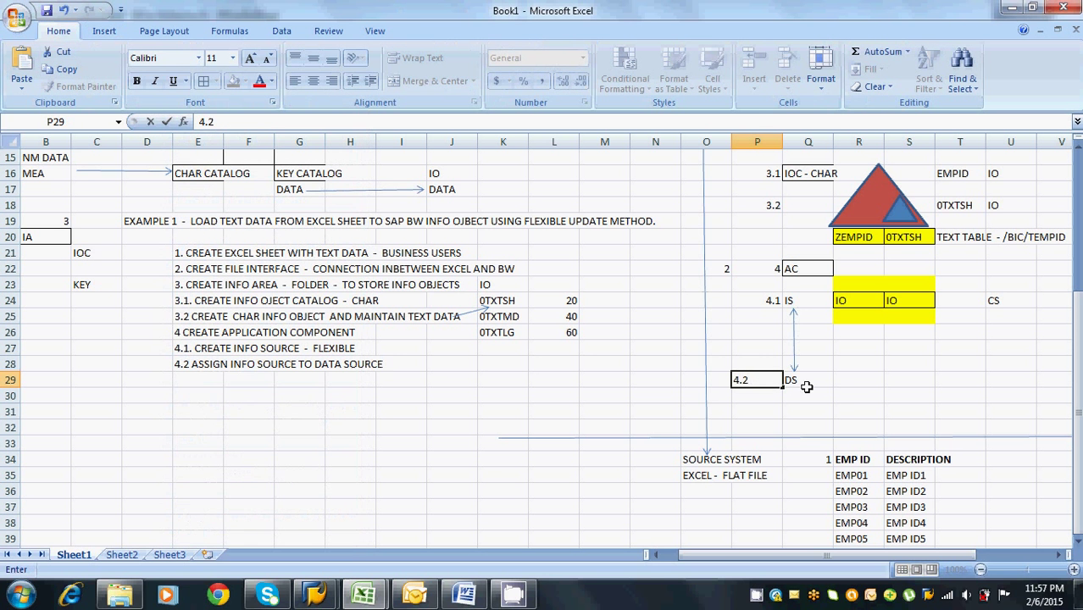
Fill the cell range R28:S30 with light green and add borders to cells R29:S29
click(851, 380)
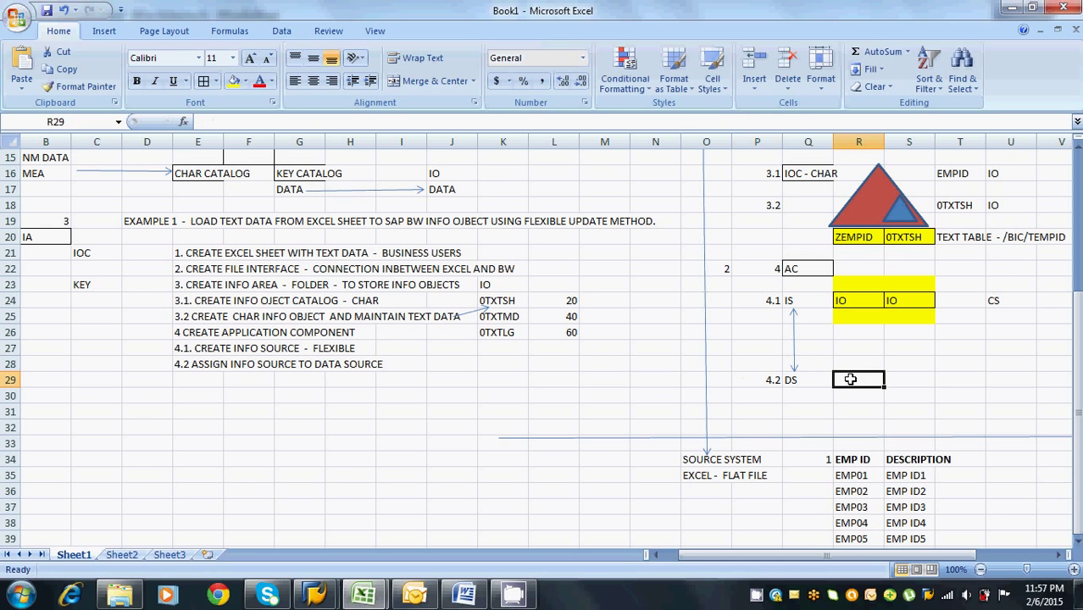
drag(847, 366, 898, 397)
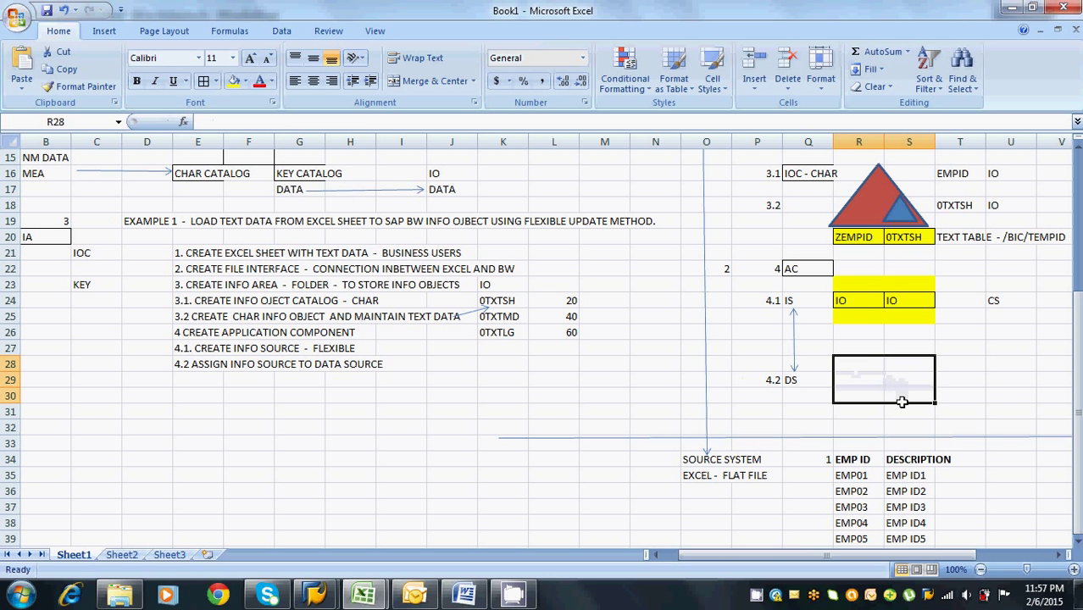
click(245, 81)
click(286, 202)
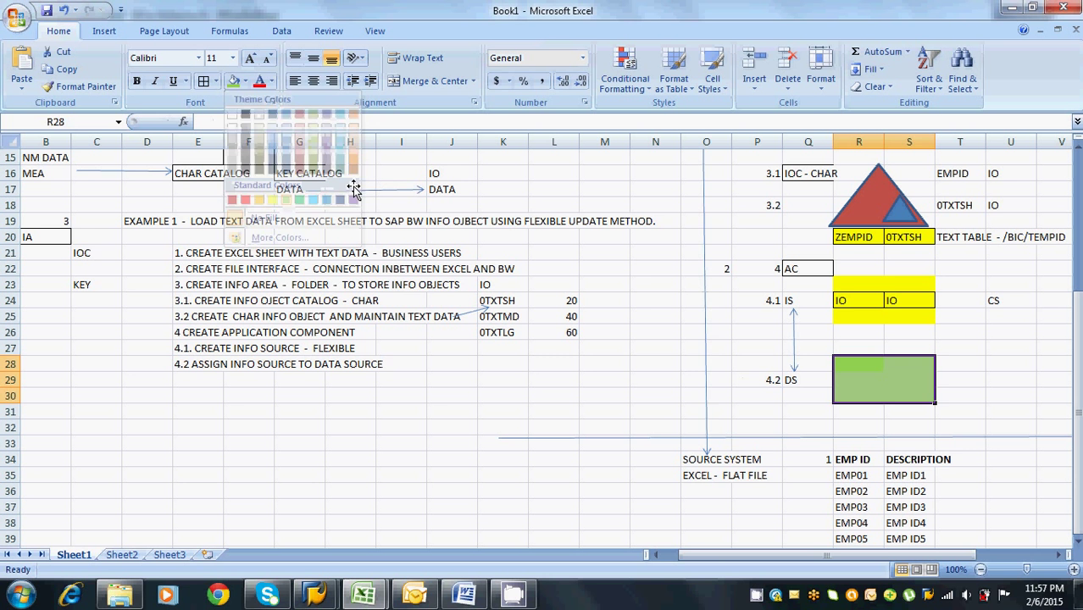
drag(845, 378, 887, 377)
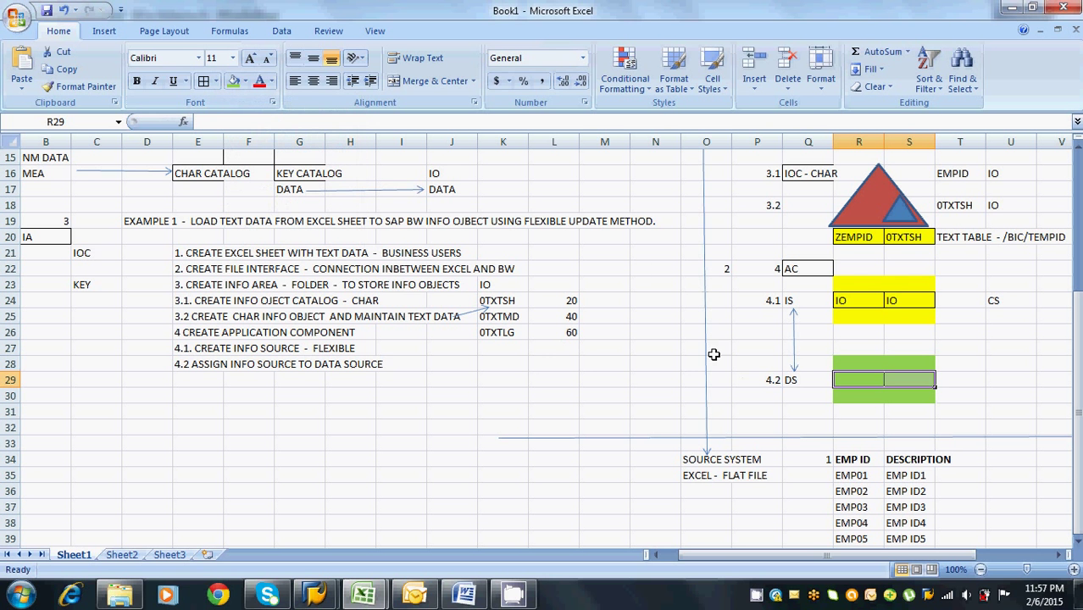
Enter TS in cell U29 and F in each of the bordered green cells R29 and S29
click(994, 379)
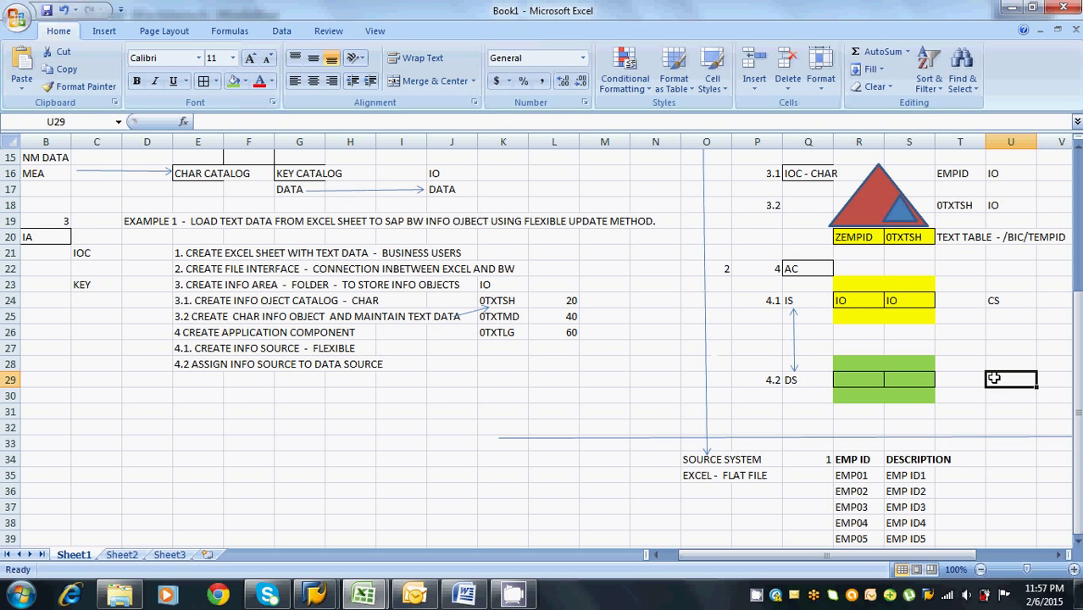
text(TS)
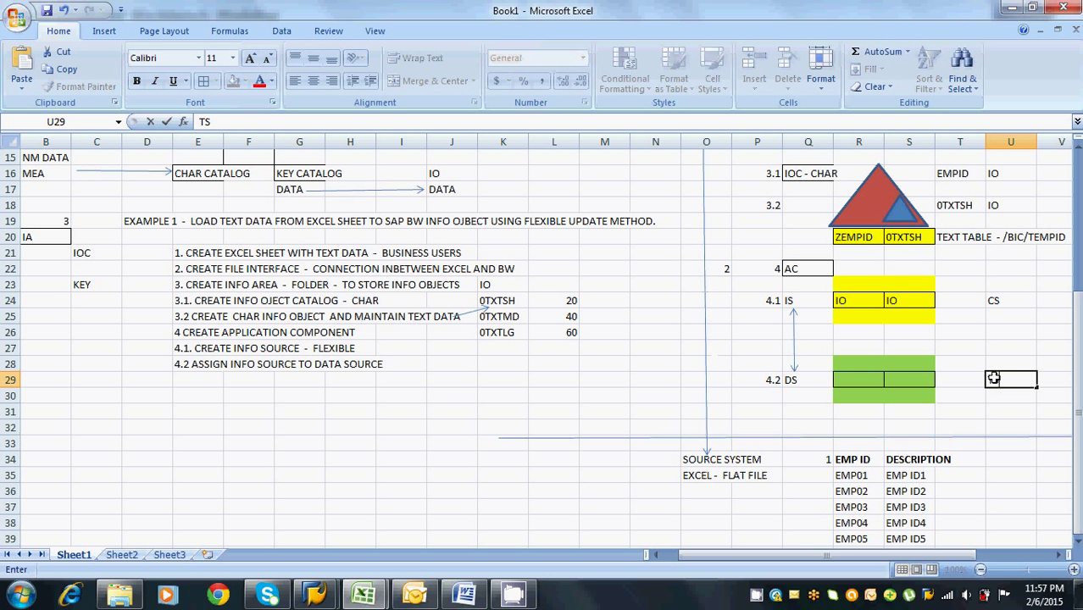
click(871, 378)
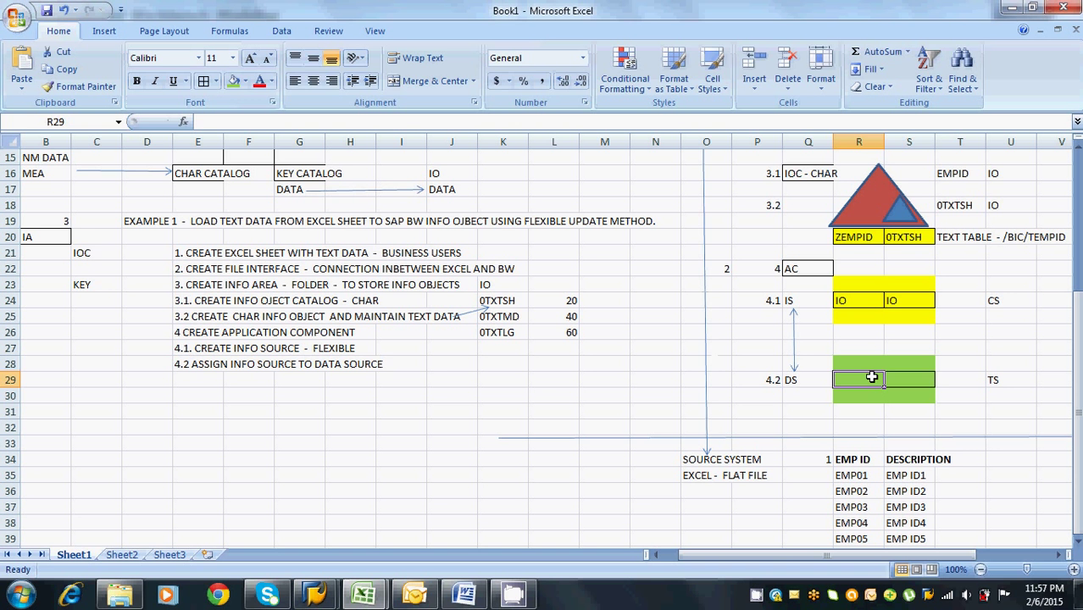
text(F)
key(Tab)
text(F)
click(878, 411)
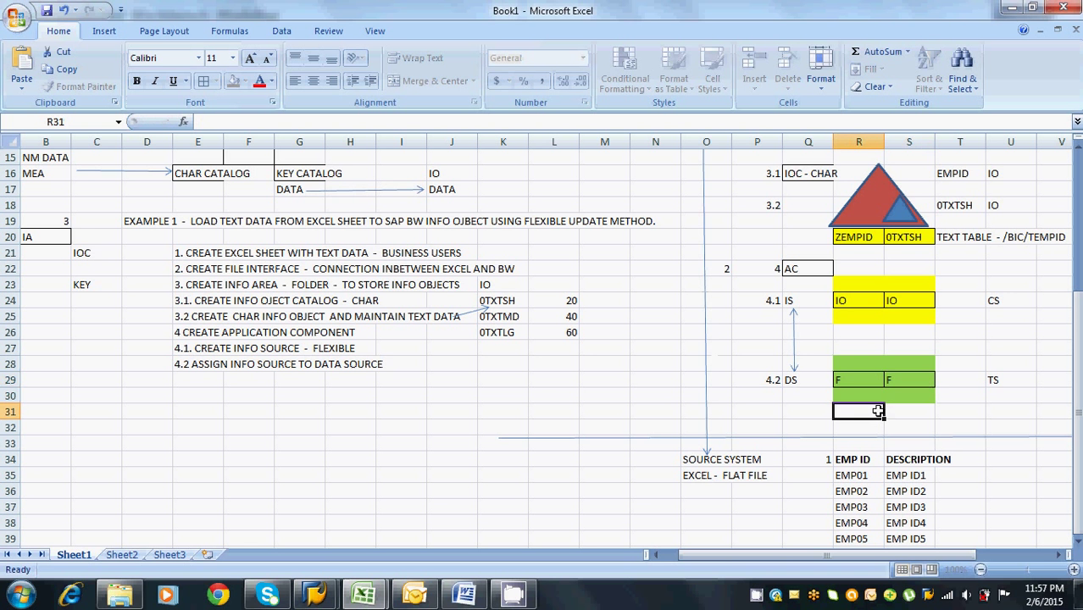
Switch back to the SAP Administrator Workbench with the InfoSources tree
click(857, 375)
click(897, 378)
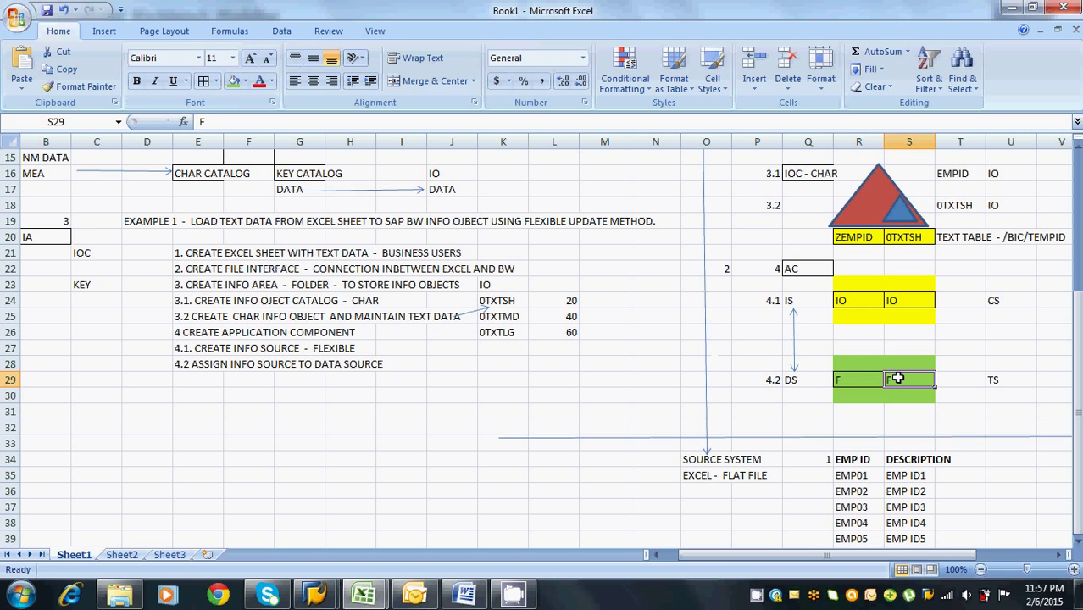
click(767, 381)
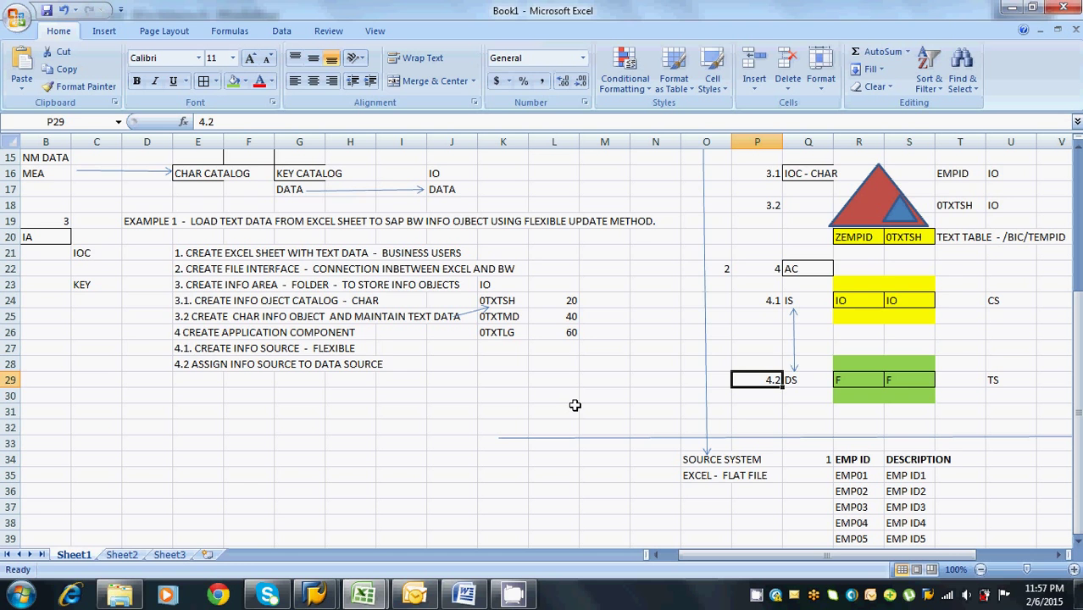
key(alt+Tab)
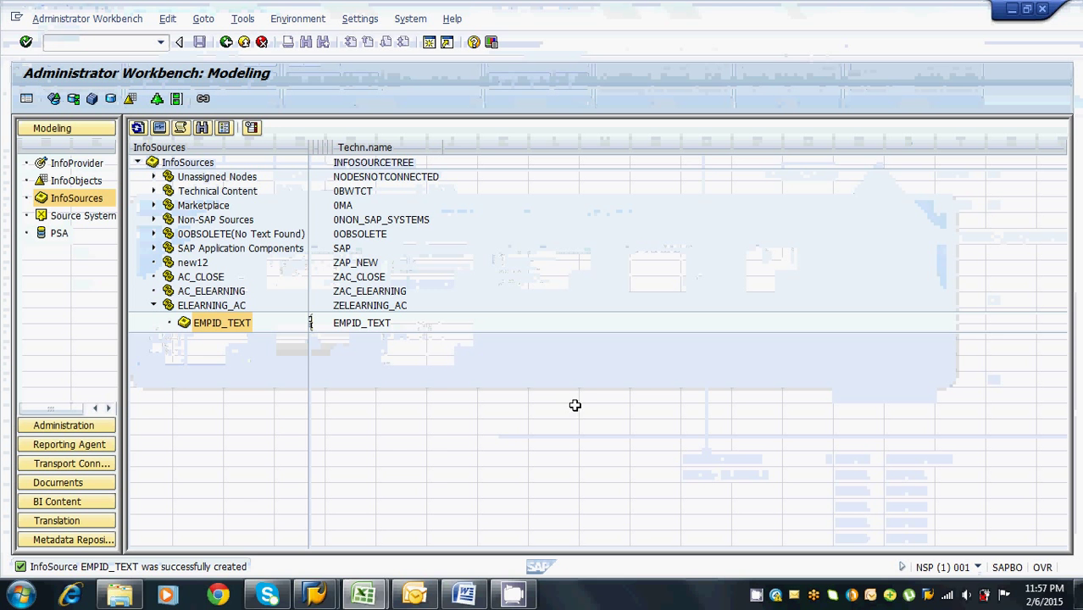
Assign a DataSource to InfoSource EMPID_TEXT from source system ELEARN_FS (ELEARNING FILE INTERFACE) and save the assignment
right_click(245, 331)
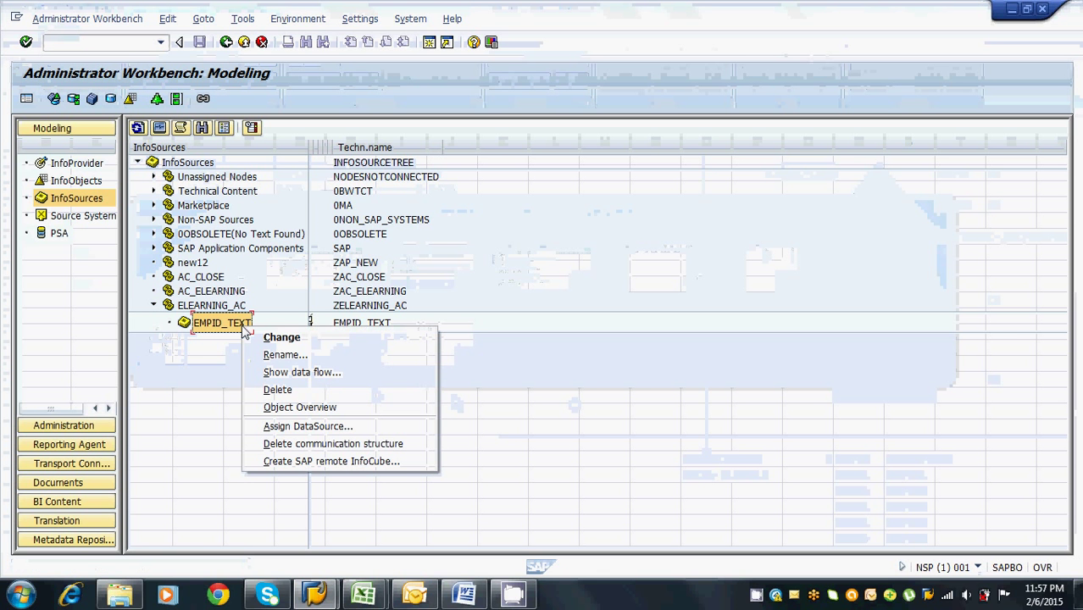
click(266, 426)
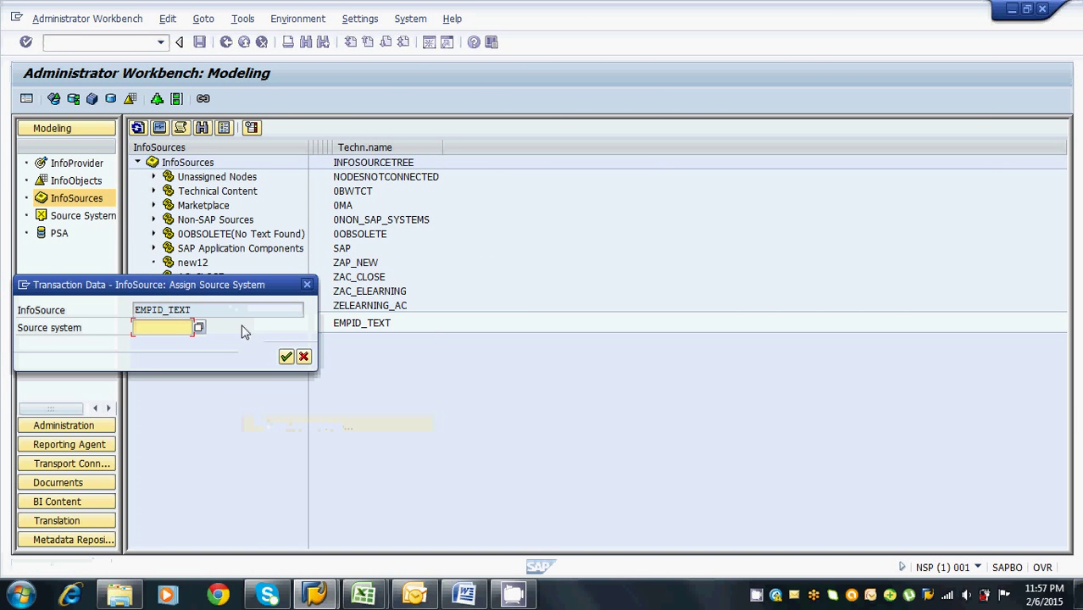
drag(270, 291, 606, 197)
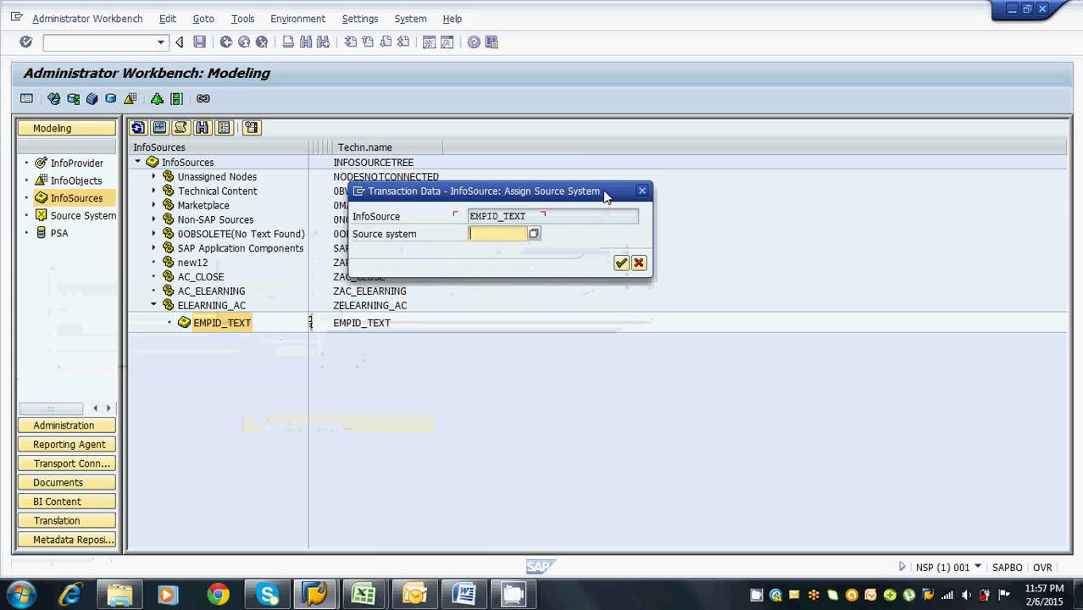
click(532, 230)
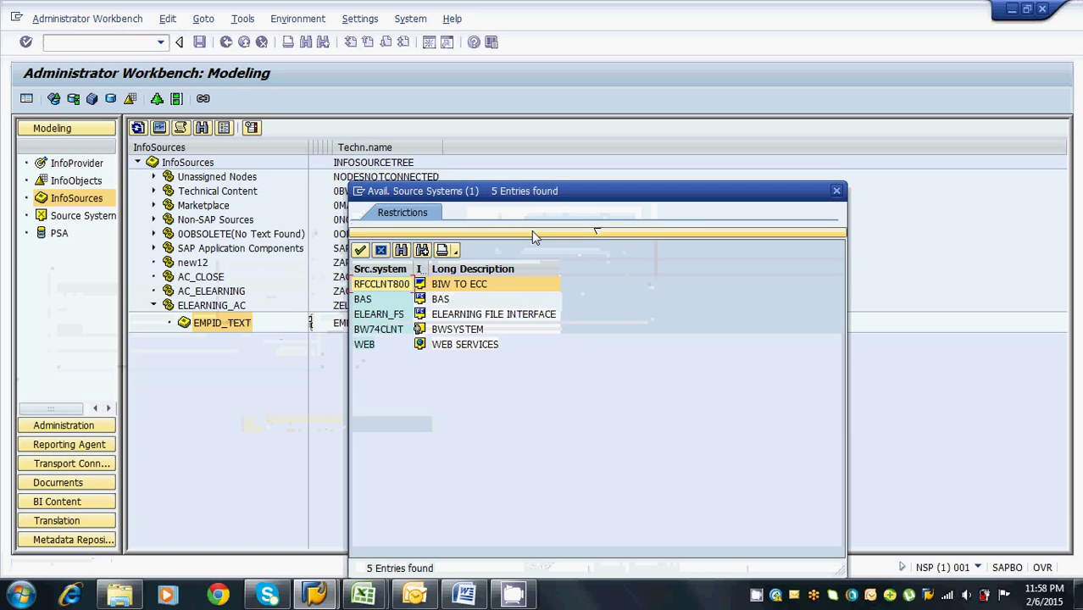
double_click(488, 319)
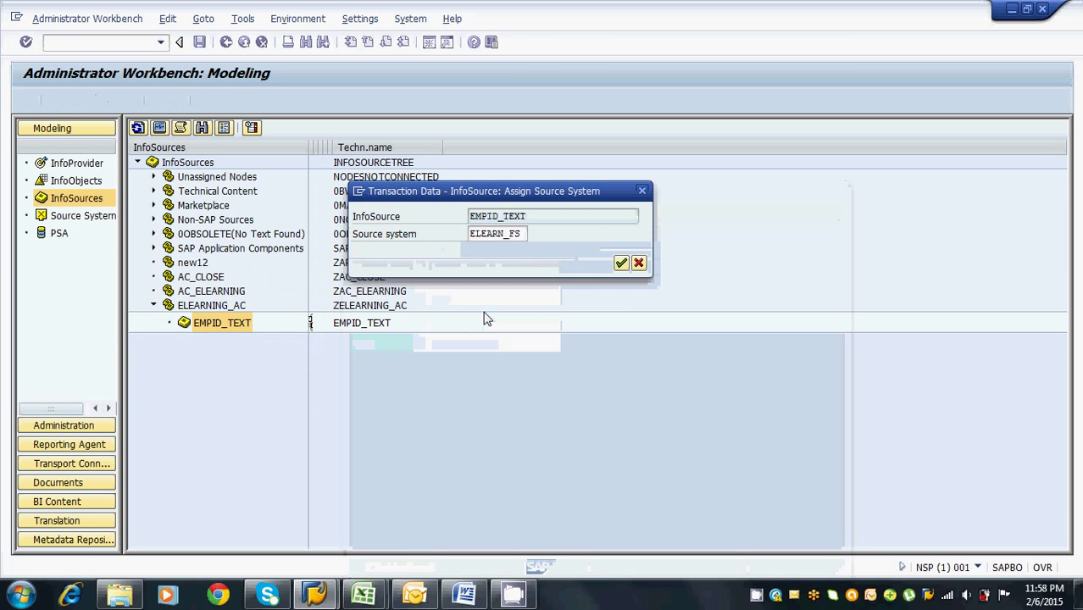
click(622, 263)
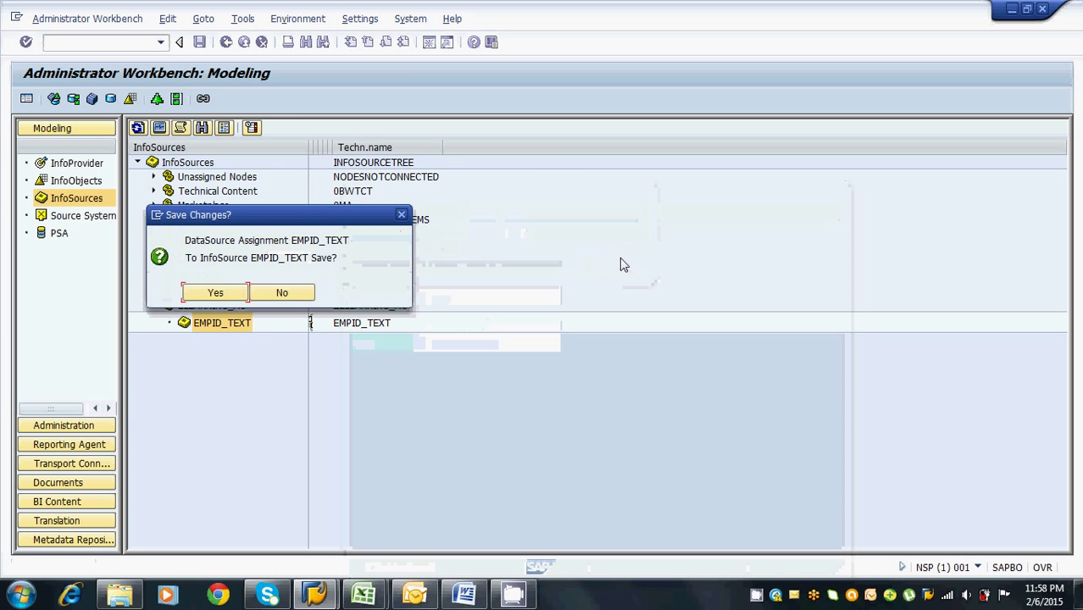
click(220, 296)
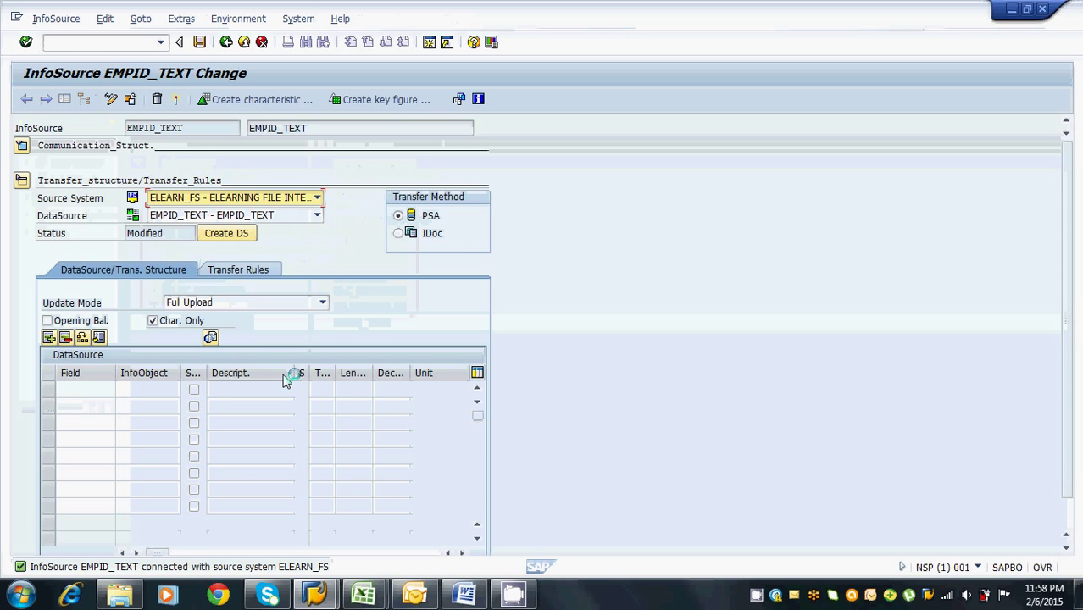
Expand the communication structure section of InfoSource EMPID_TEXT and view the transfer structure area below it
click(21, 146)
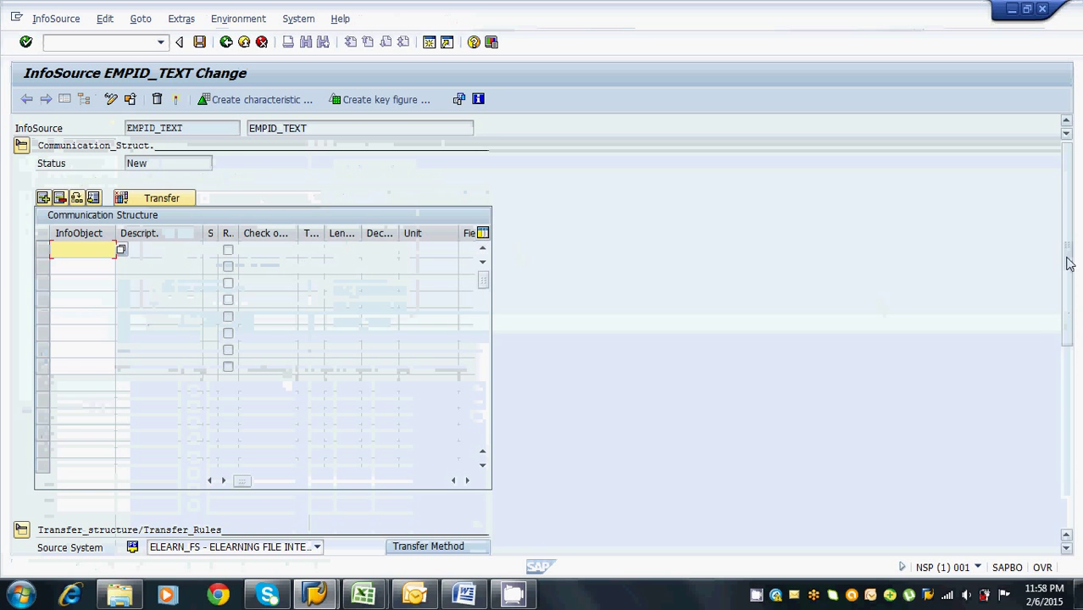
drag(1067, 261, 1070, 366)
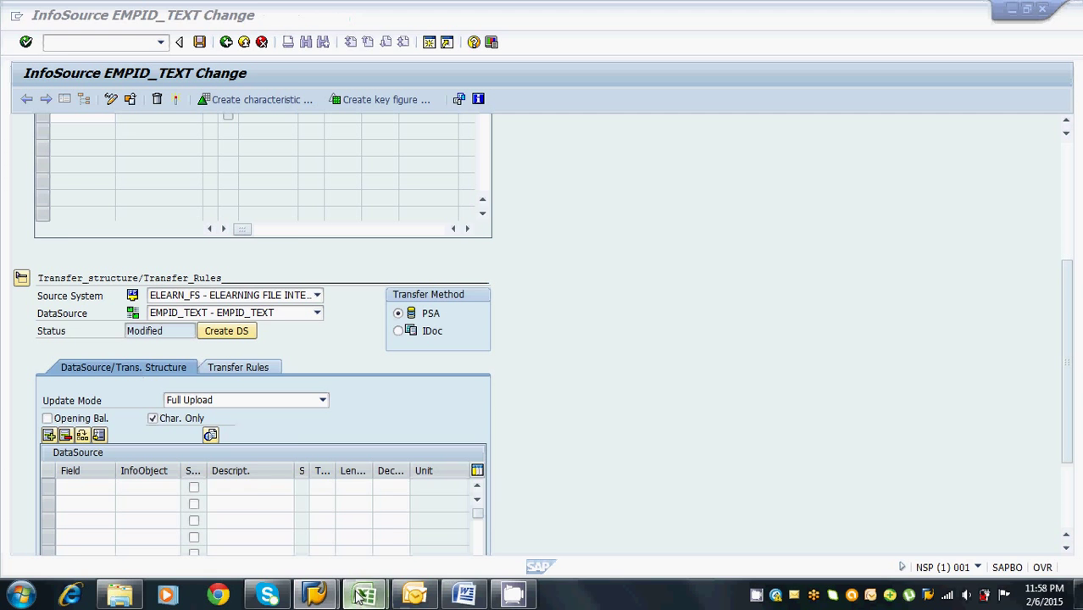
Review the IS/CS and DS/TS cells of the Excel diagram, and return to the communication structure in SAP
mouse_move(364, 594)
click(454, 509)
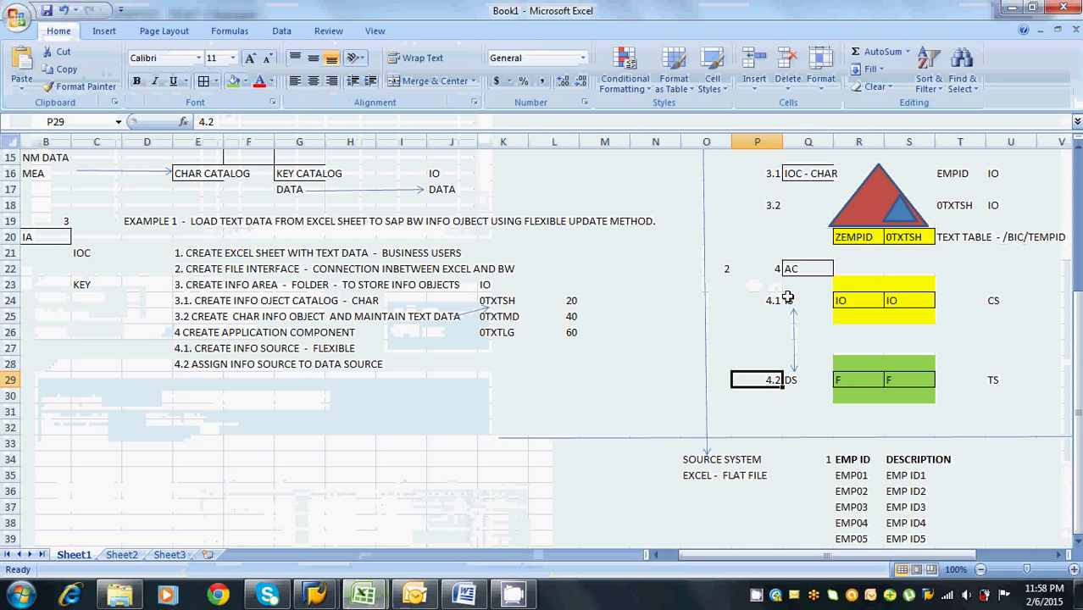
click(791, 298)
click(996, 299)
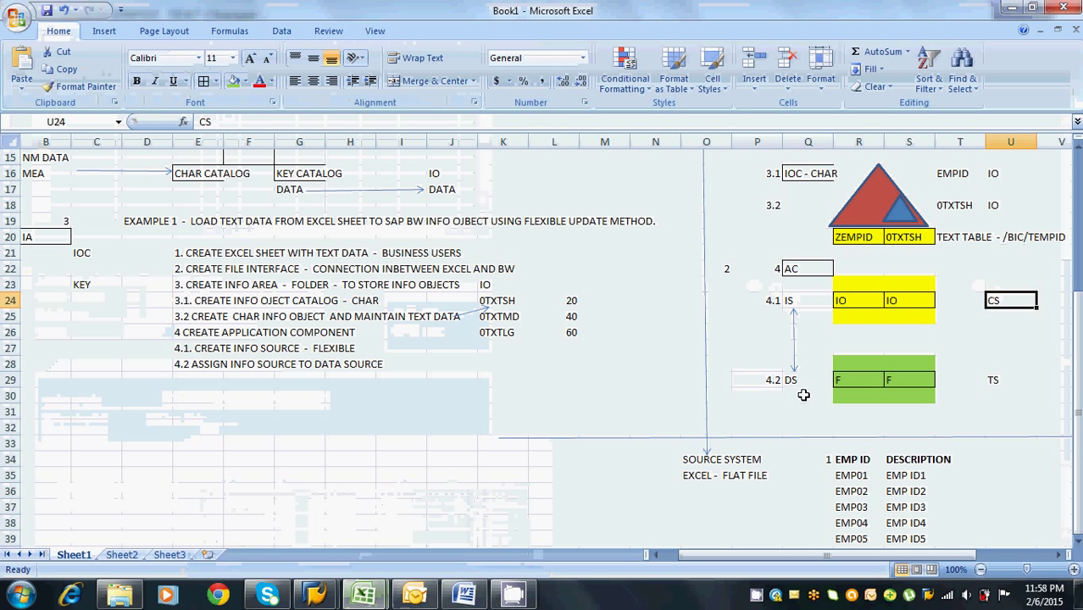
click(798, 380)
click(999, 381)
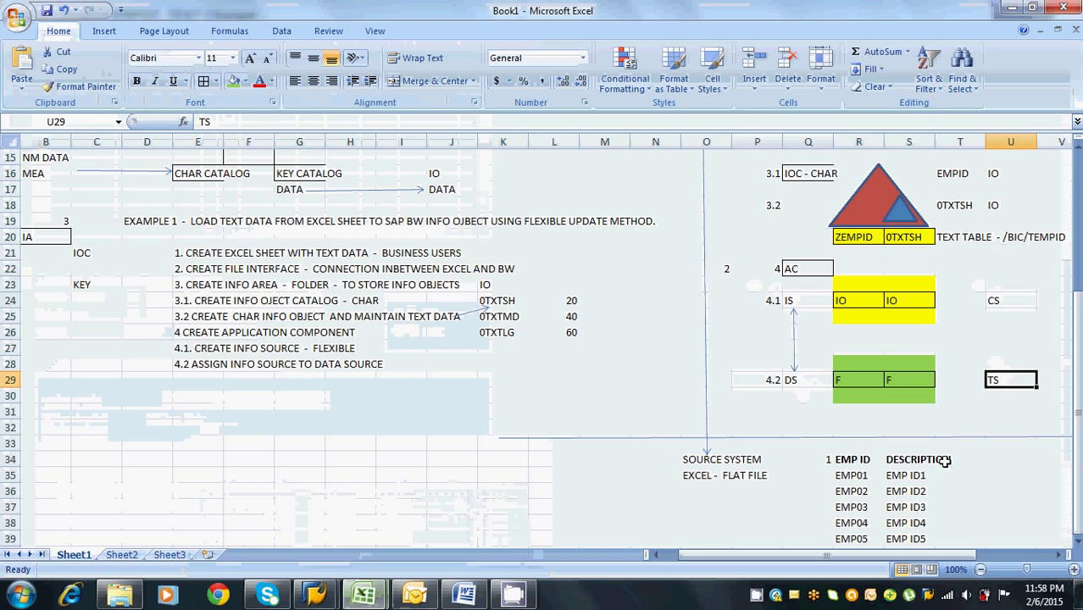
key(alt+Tab)
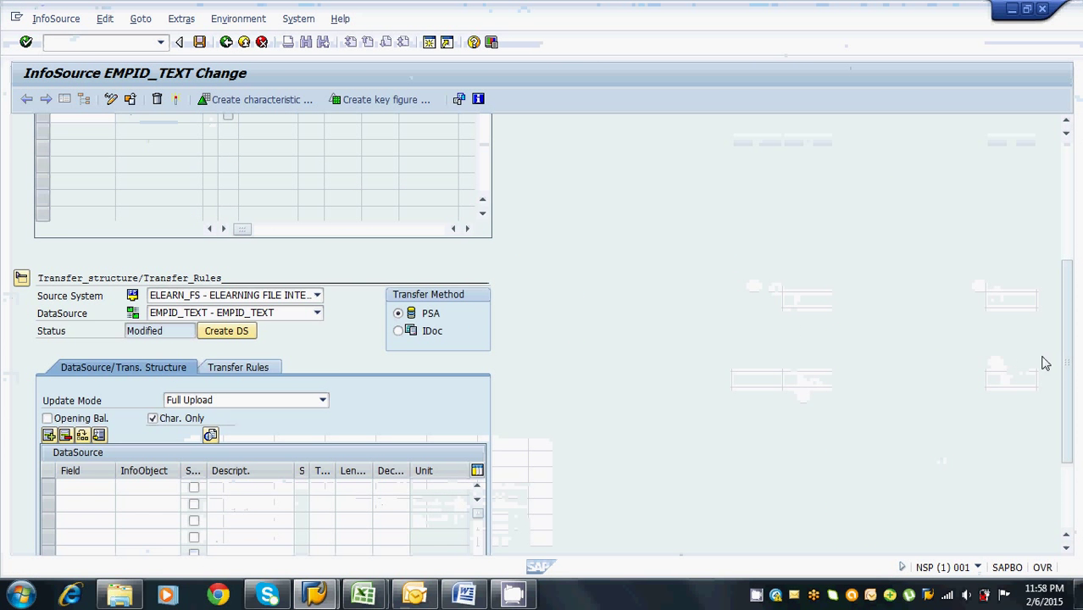
drag(1067, 365, 1070, 240)
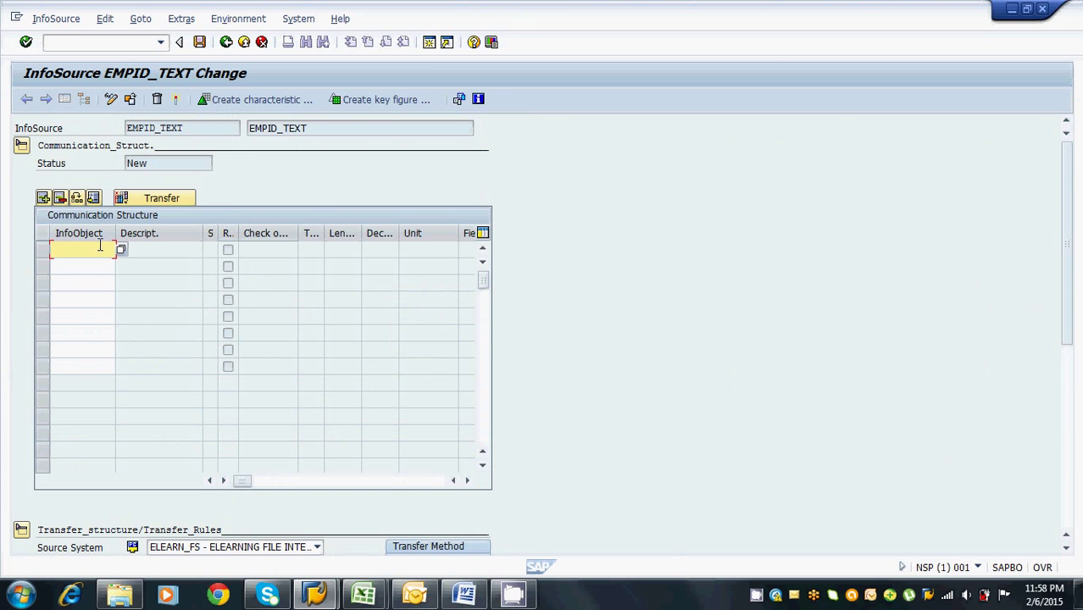
Switch to the Excel workbook and enter 4.3 in the yellow cells R23 and S23 above the IO cells
key(alt+Tab)
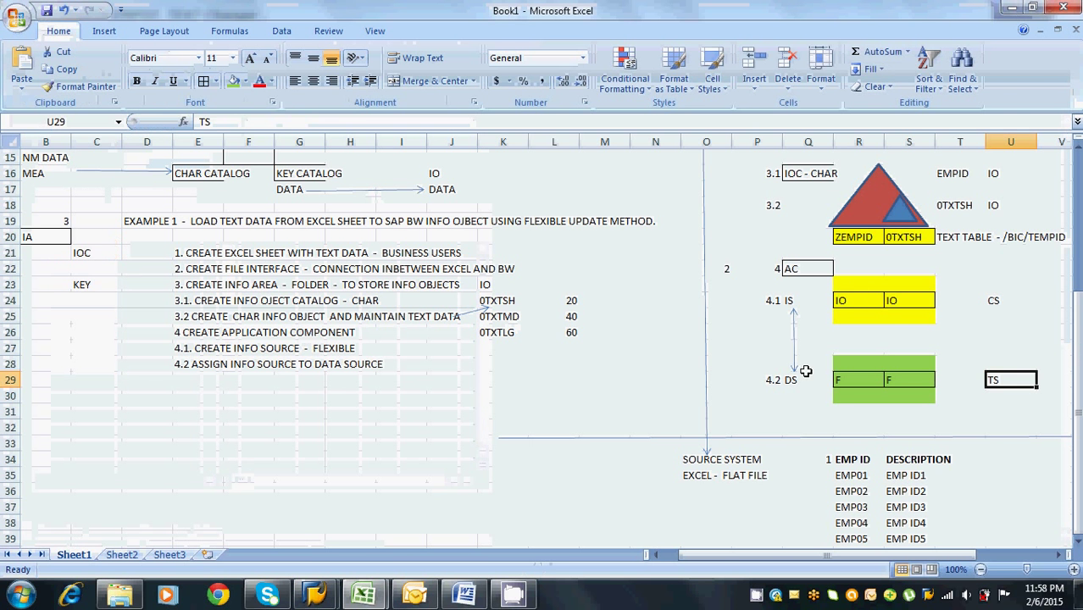
click(861, 299)
click(856, 281)
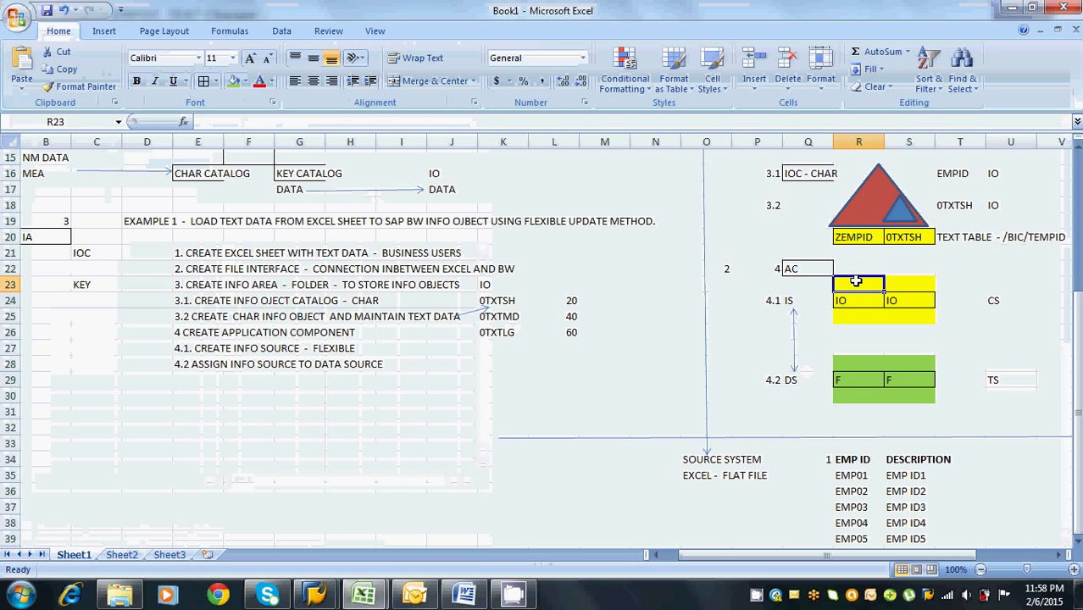
text(4.3)
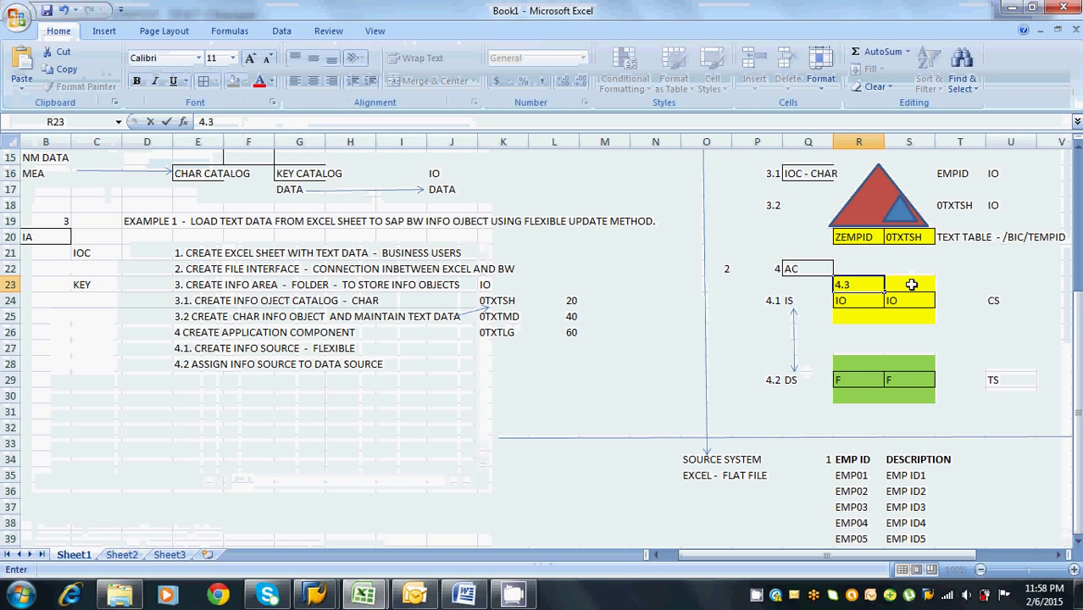
click(911, 285)
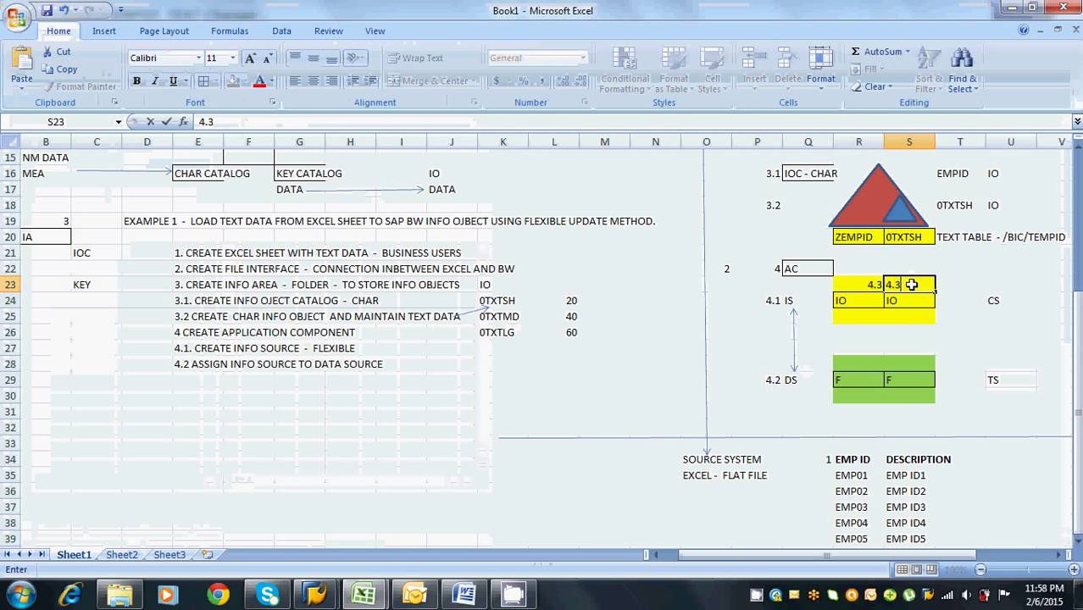
Enter "4.3 MAINTAIN COMMUNICATION STRUCTURE WITH INFO OBJECTS" in cell E29 of the step list
click(209, 379)
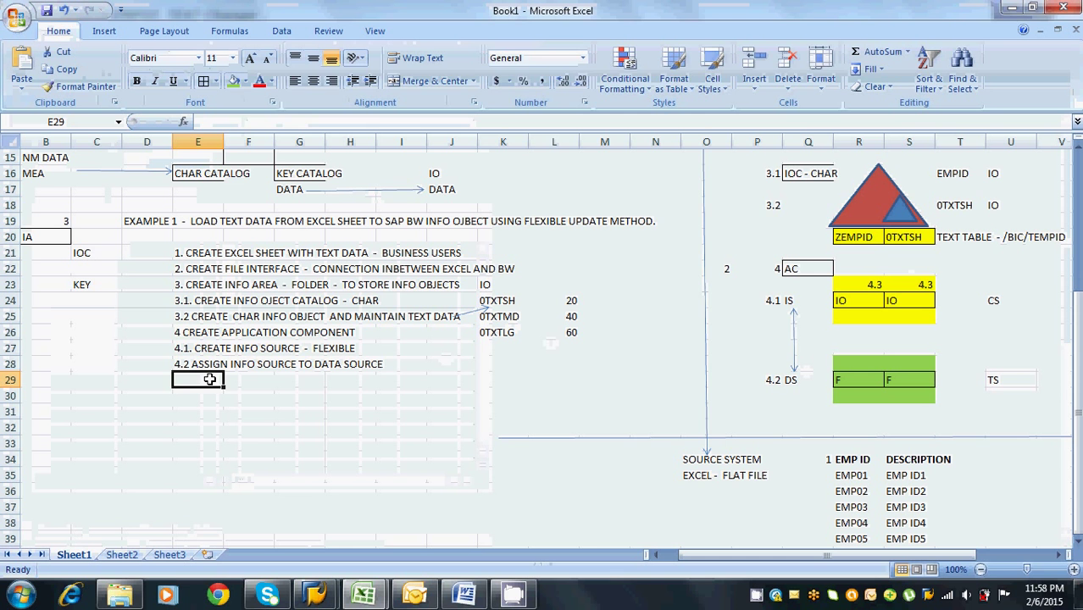
text(4.3)
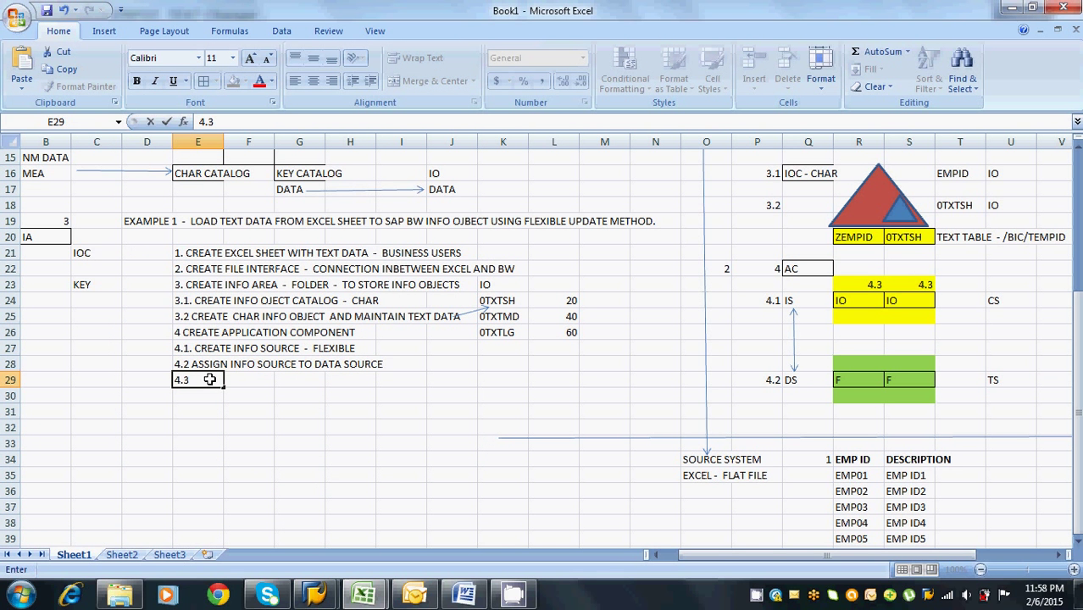
text( MAINTAIN COMMU)
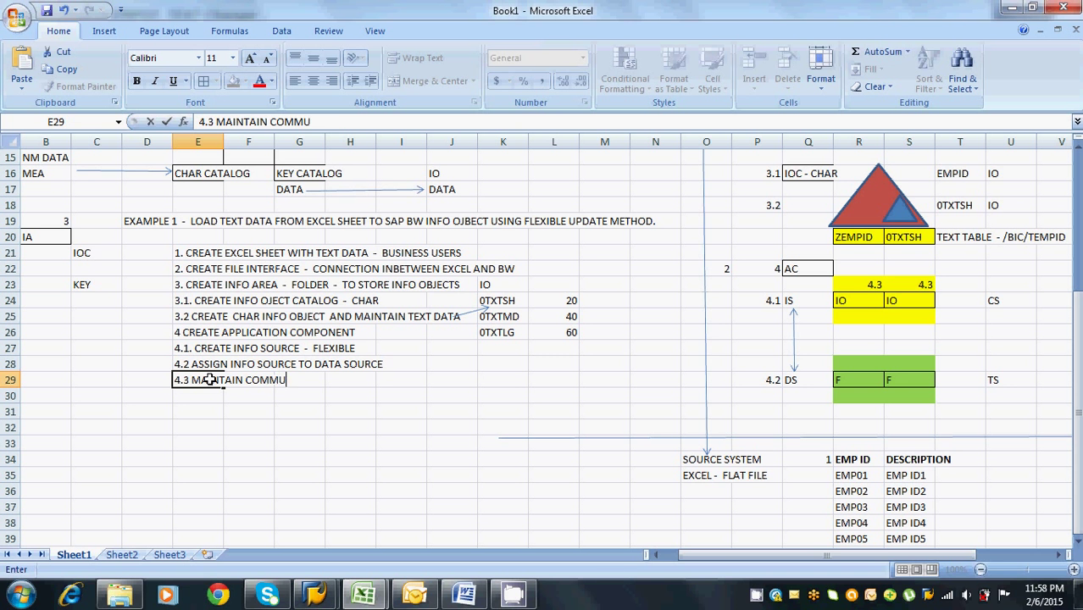
text(NICATION ST)
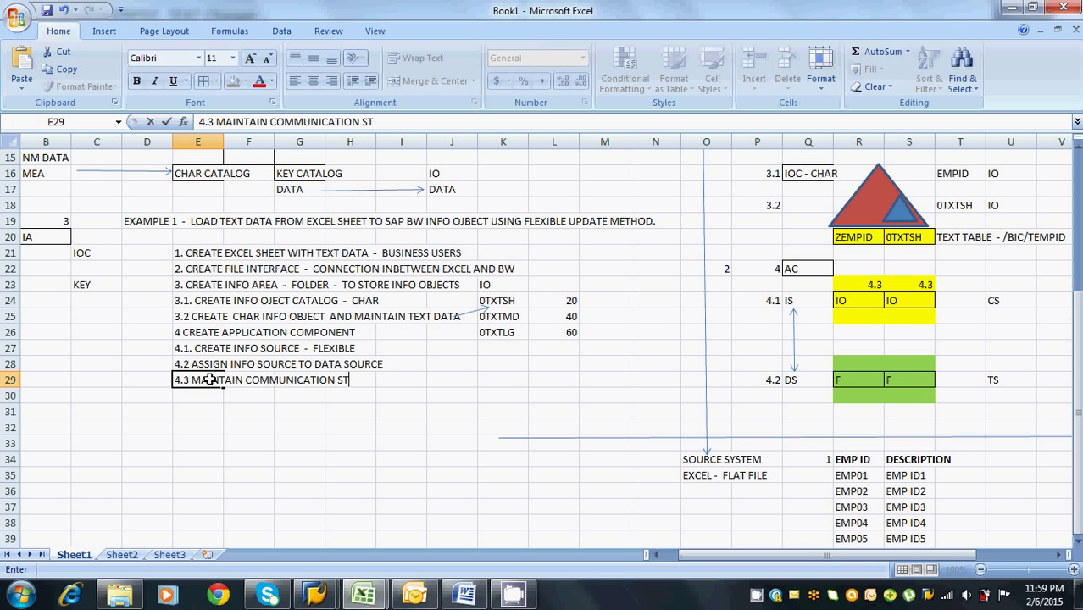
text(RUCTURE)
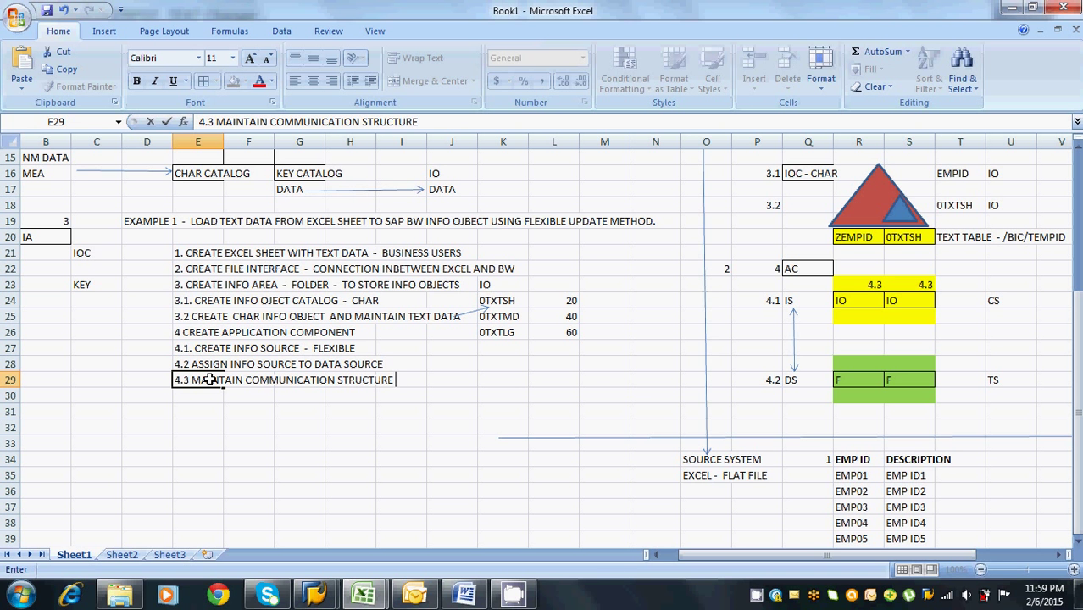
text( WITH INFO OBJE)
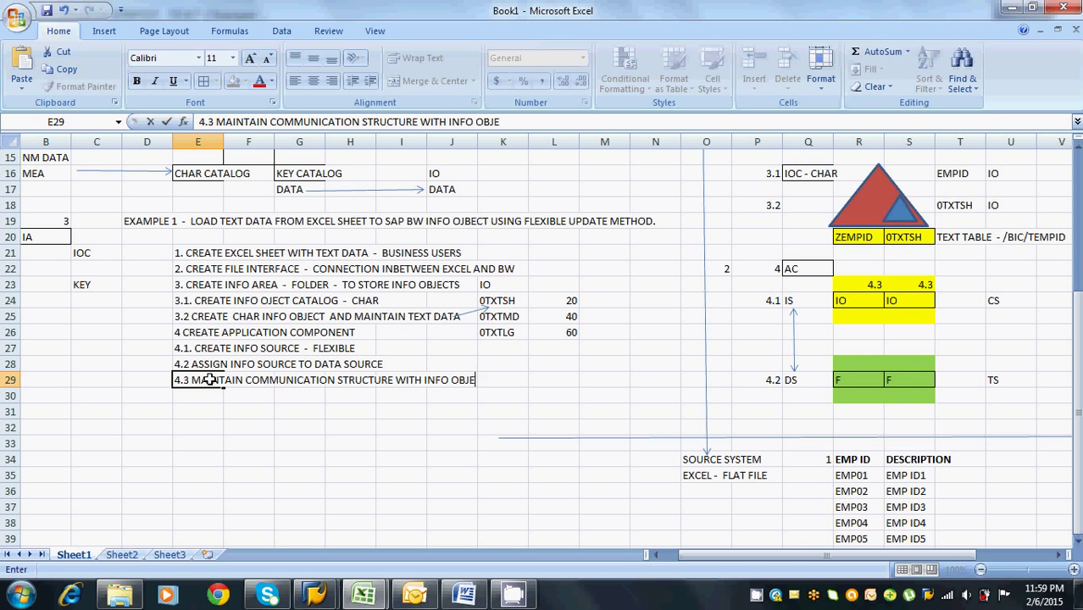
text(CTS)
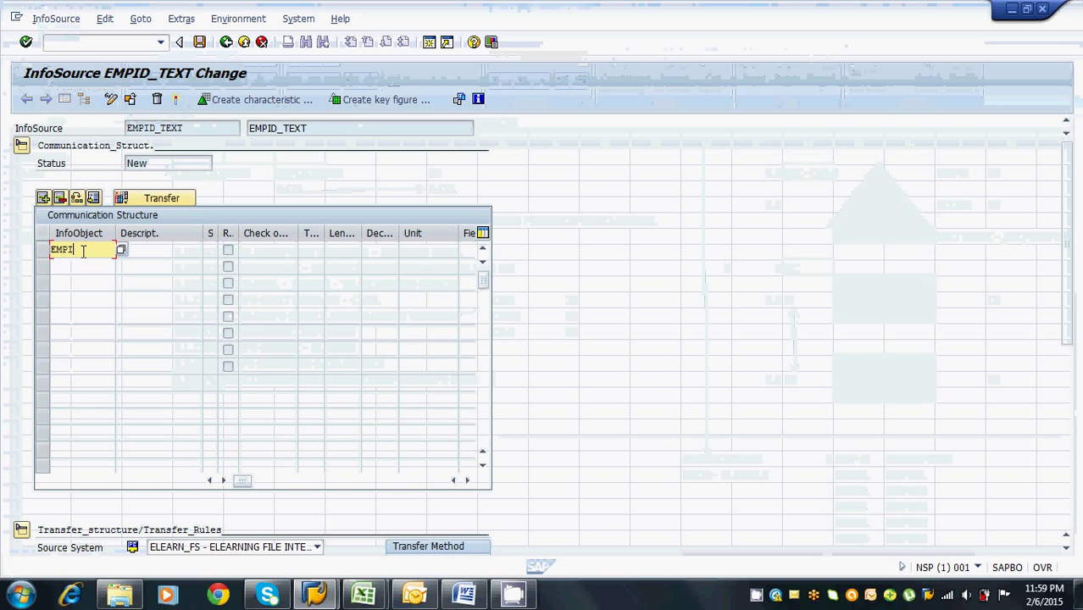
Switch to SAP and add the InfoObjects EMPID and 0TXTSH to the communication structure of EMPID_TEXT
key(Return)
click(82, 265)
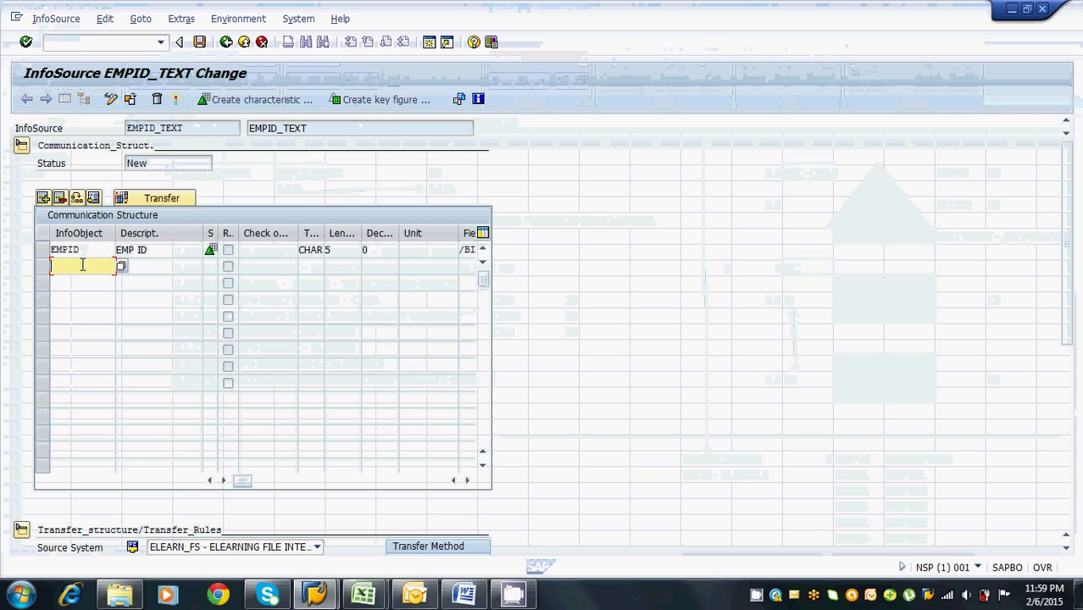
text(0TXTSH)
key(Return)
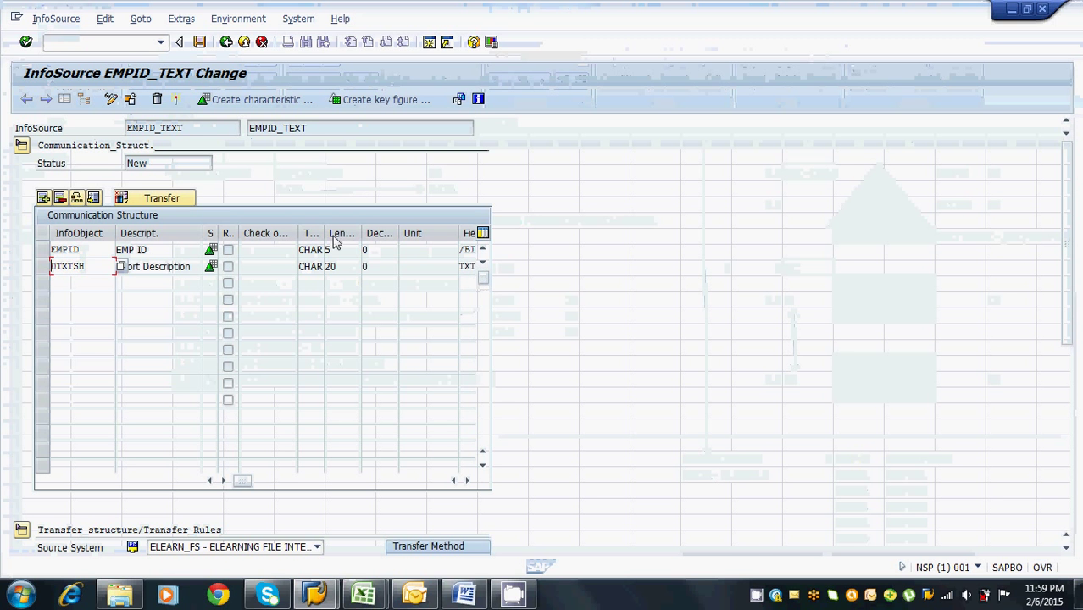
Switch to the Excel workbook and enter "4.4 MAINTAIN TRANSFER RULES AND ACTIVATE TRANSFER RULES" in cell E30 of the step list
key(alt+Tab)
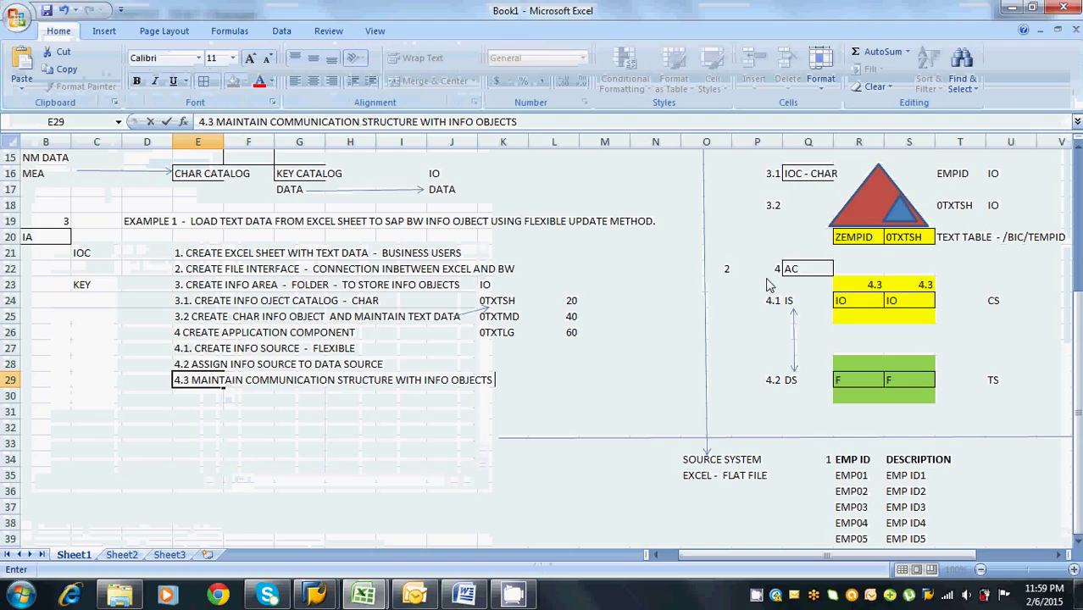
click(218, 394)
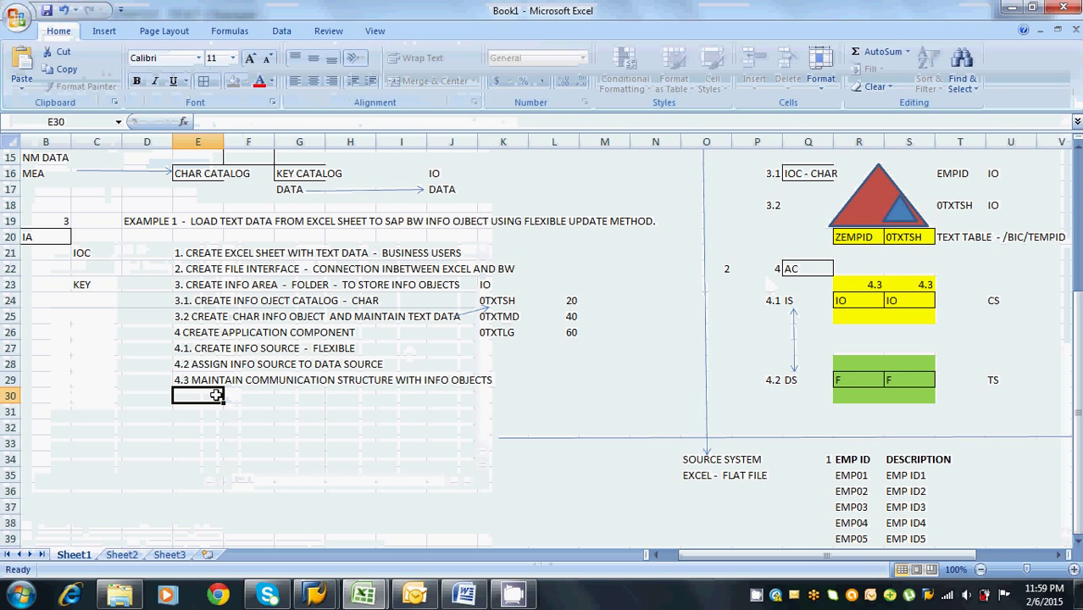
text(4.4)
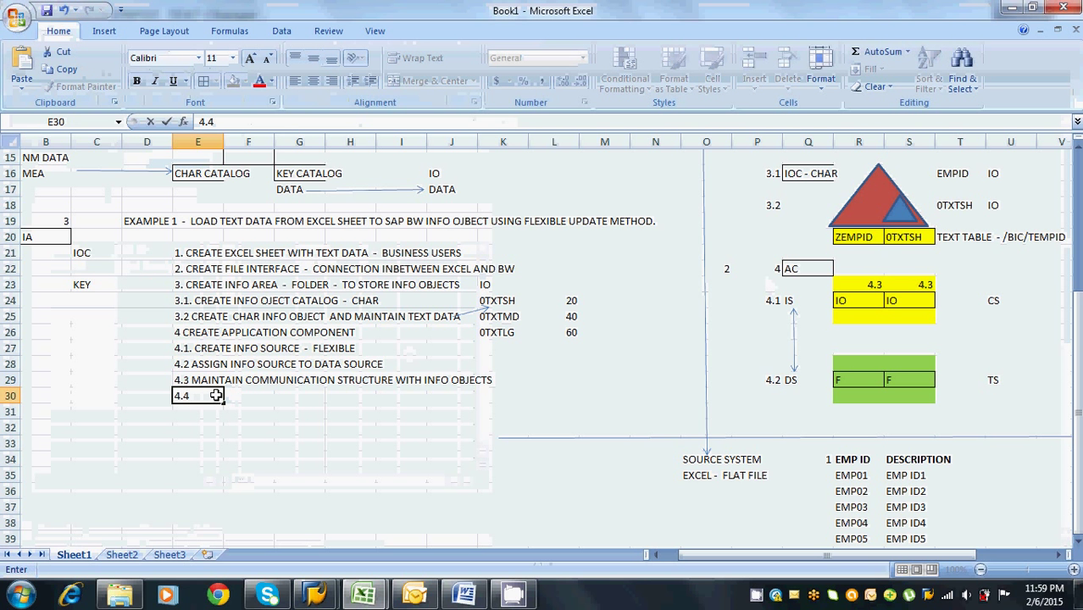
text( MAINTAI)
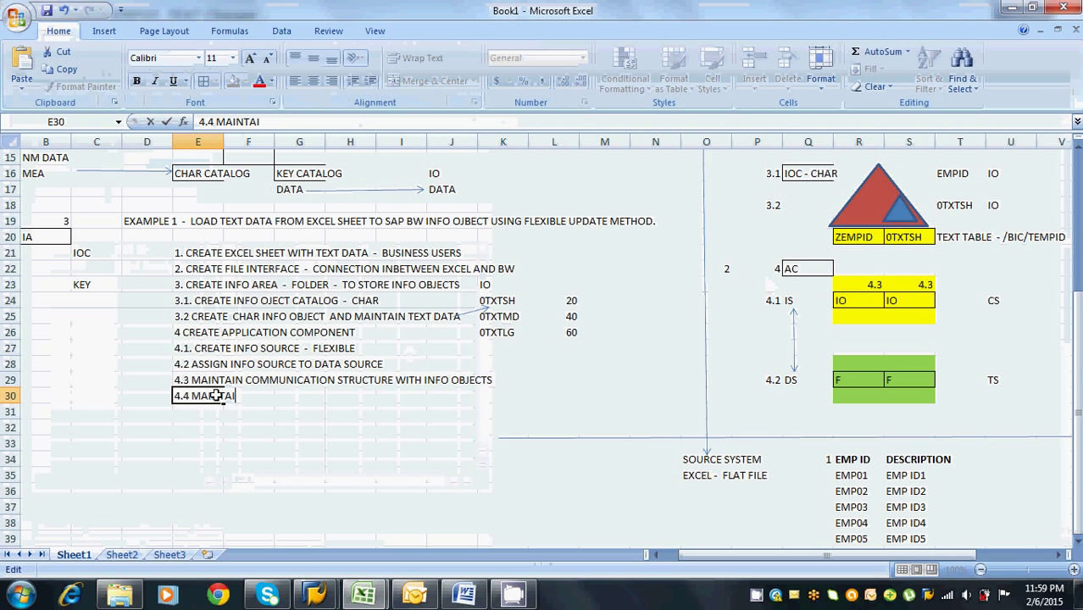
text(N TRANSFER R)
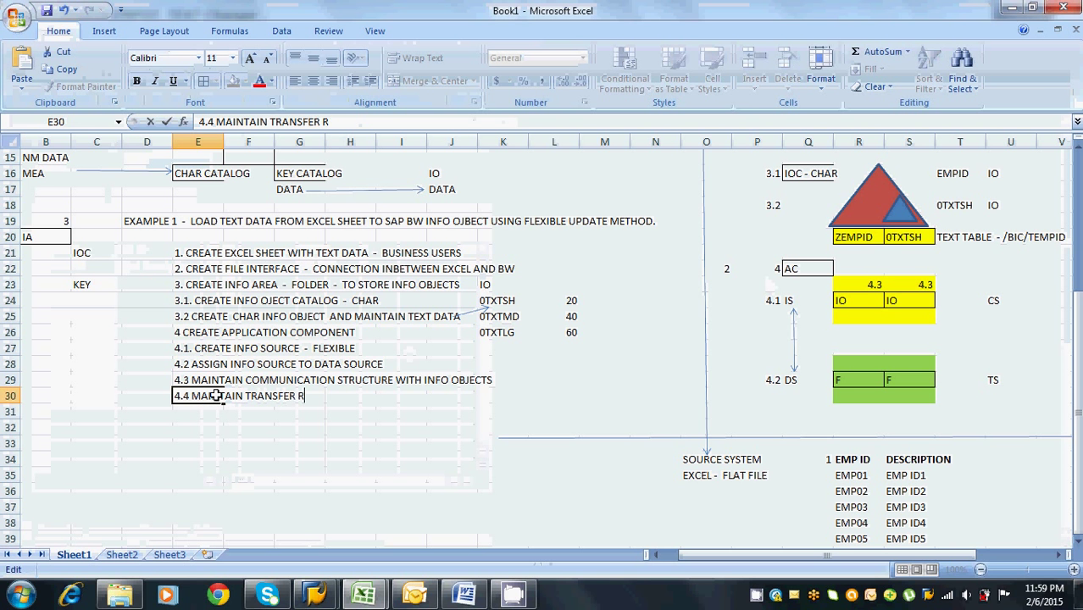
text(ULES AND )
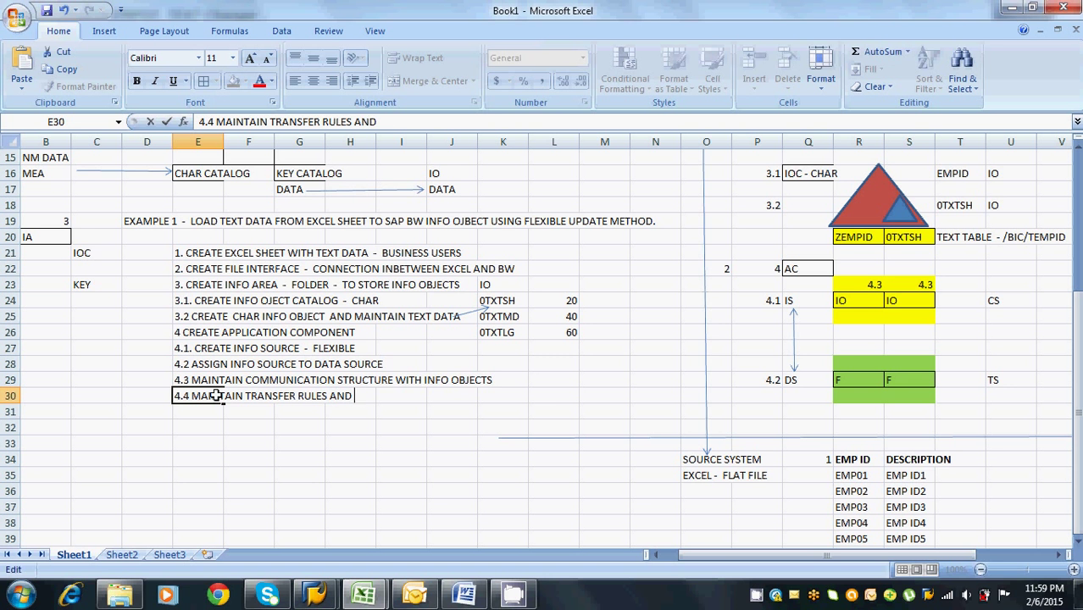
text(ACTIVATE)
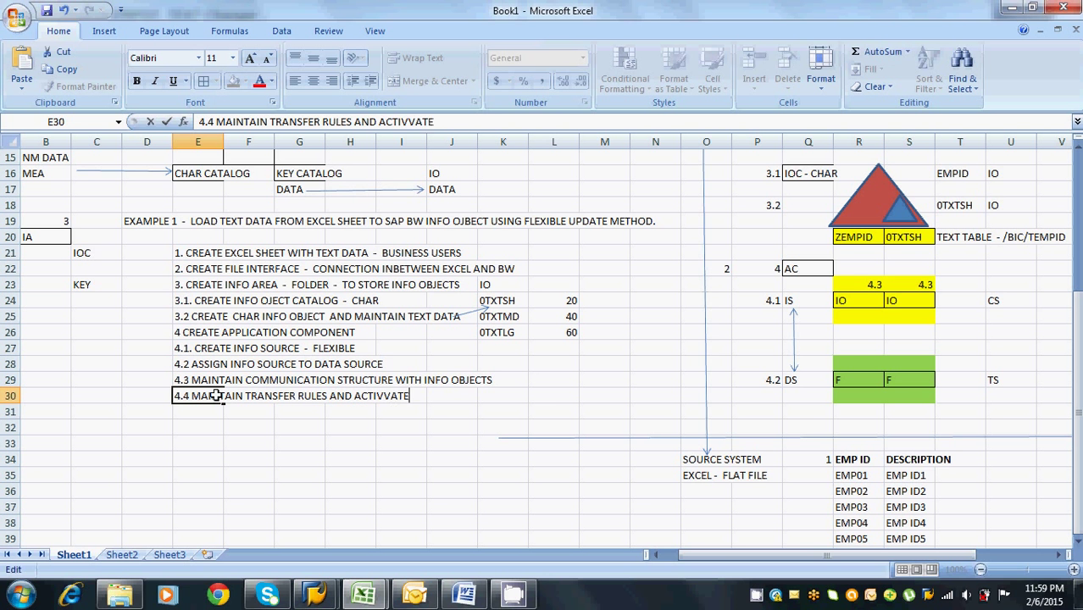
key(BackSpace)
key(BackSpace)
key(BackSpace)
key(BackSpace)
text(VATE TRANS)
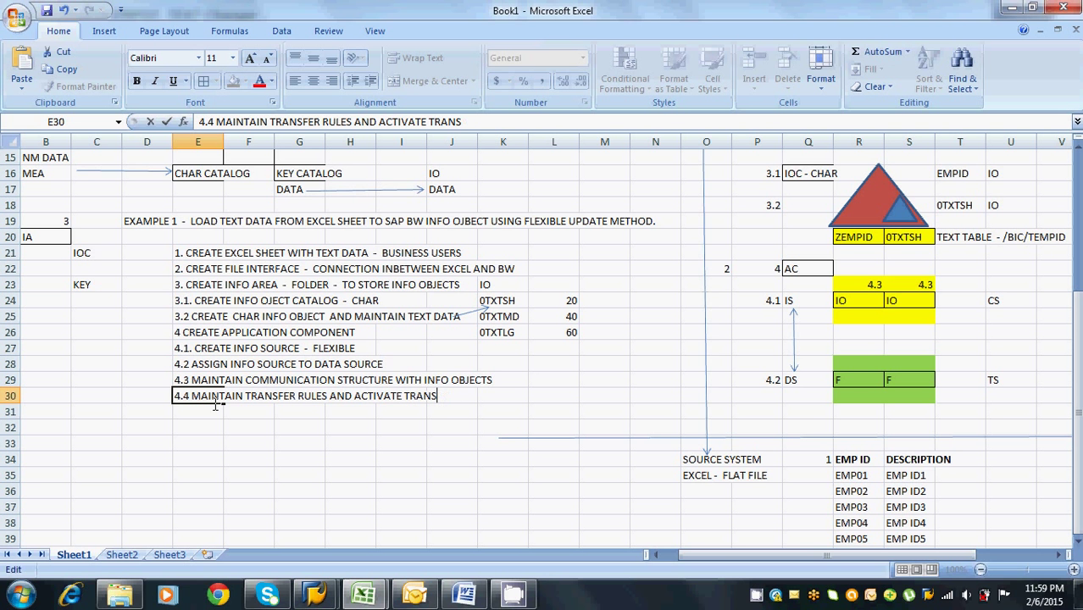
text(ACFER RULES)
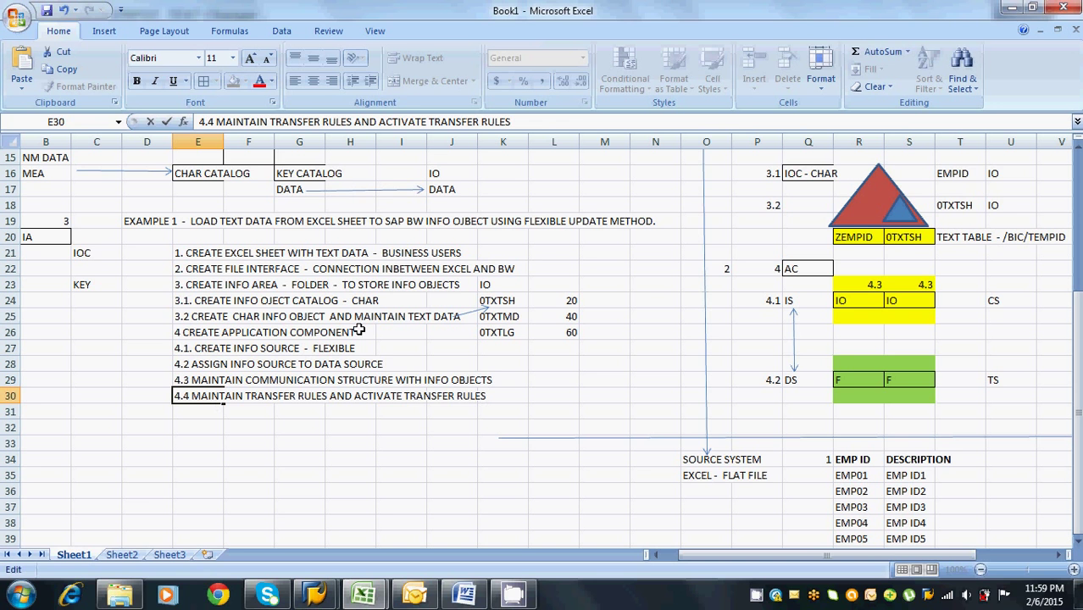
Enter TR in cells R26 and S26, between the yellow IO cells and the green F cells
click(850, 334)
text(TR)
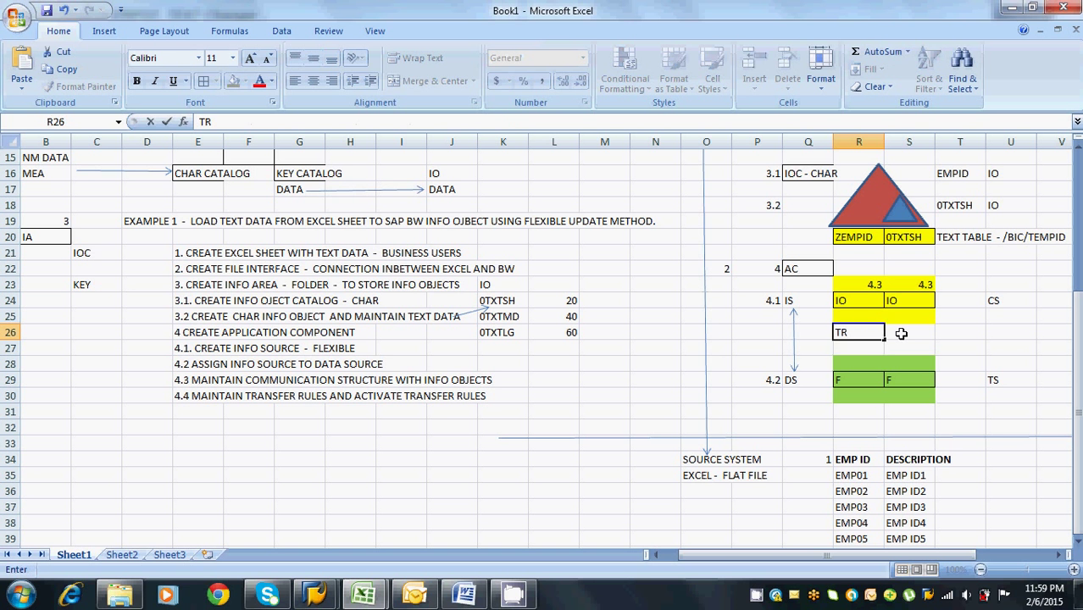
click(901, 333)
text(TR)
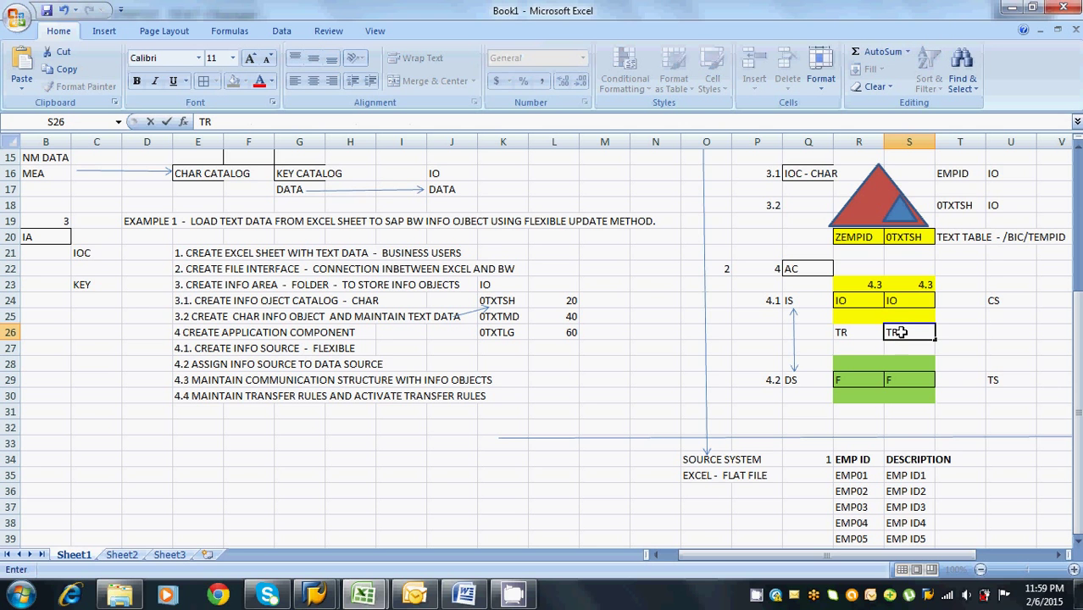
click(804, 298)
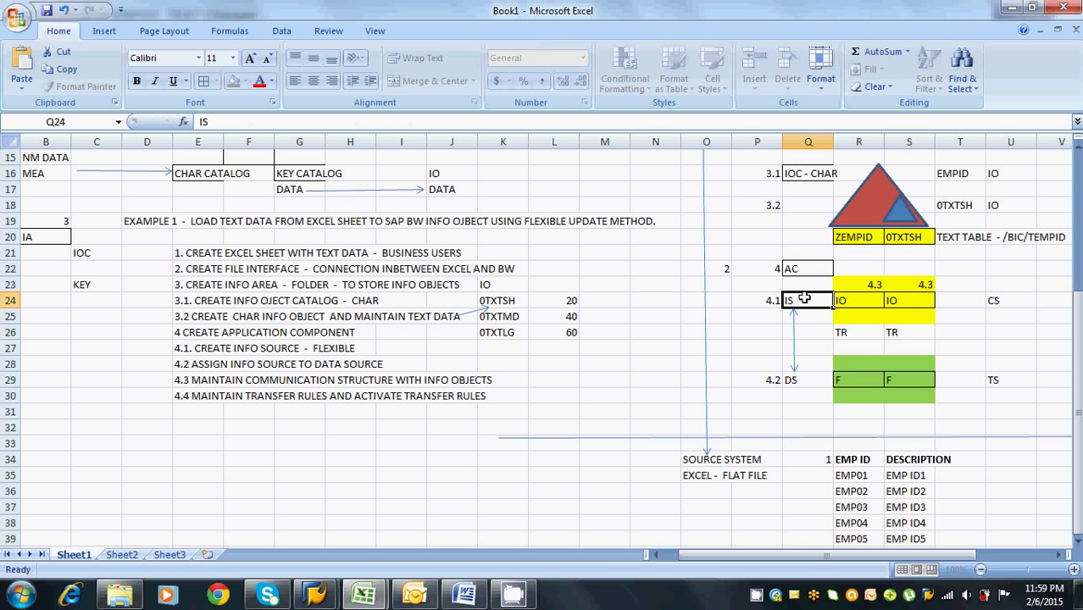
click(800, 378)
Draw two upward arrows, each about 0.75" high, from the green F cells through TR to the yellow IO cells
click(103, 32)
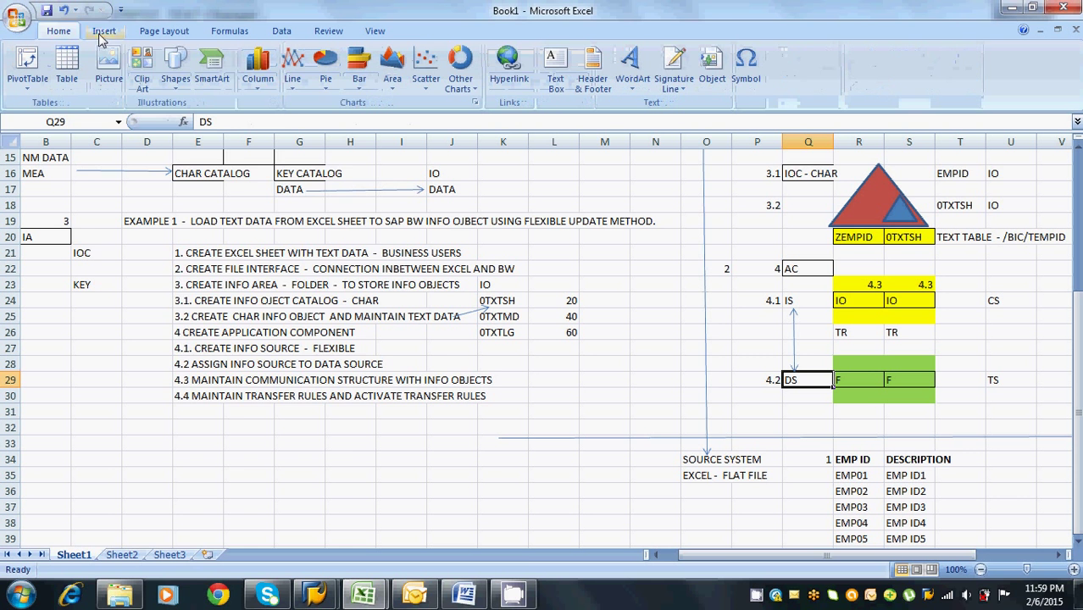
click(176, 68)
click(205, 120)
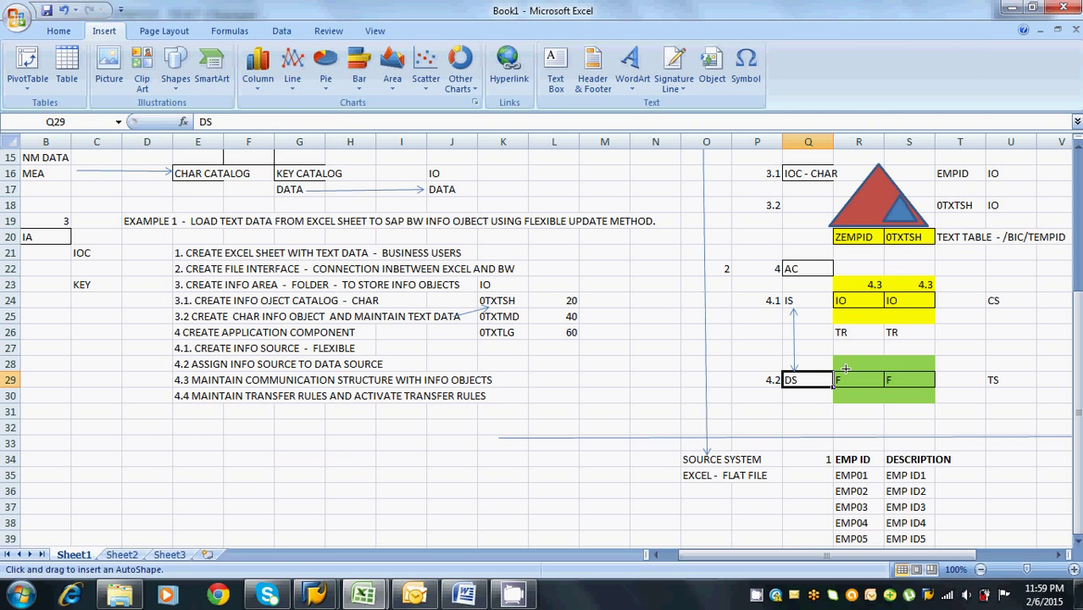
drag(846, 369, 846, 313)
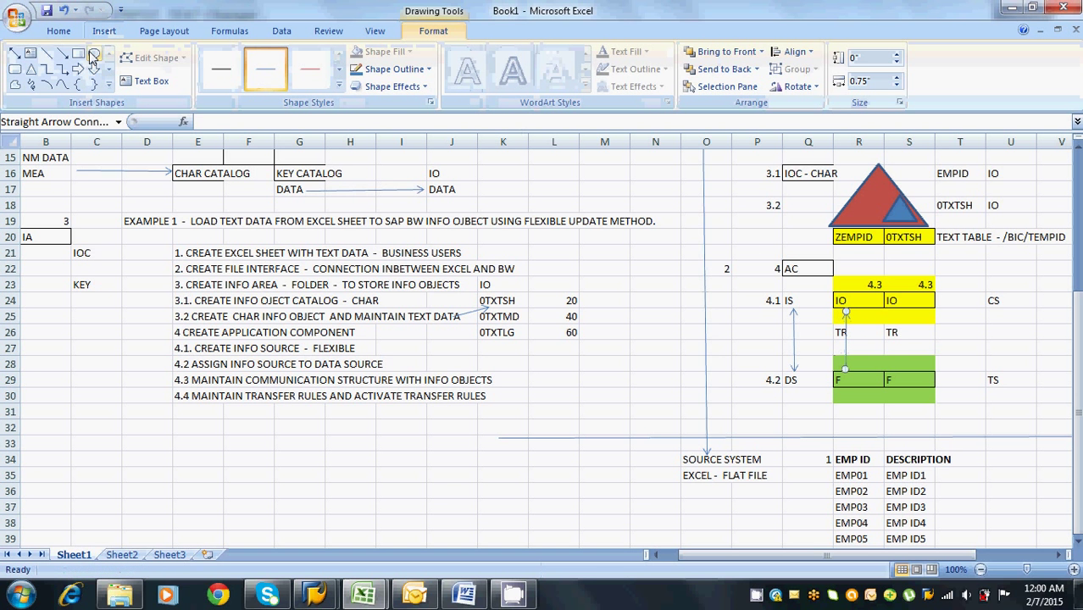
click(62, 52)
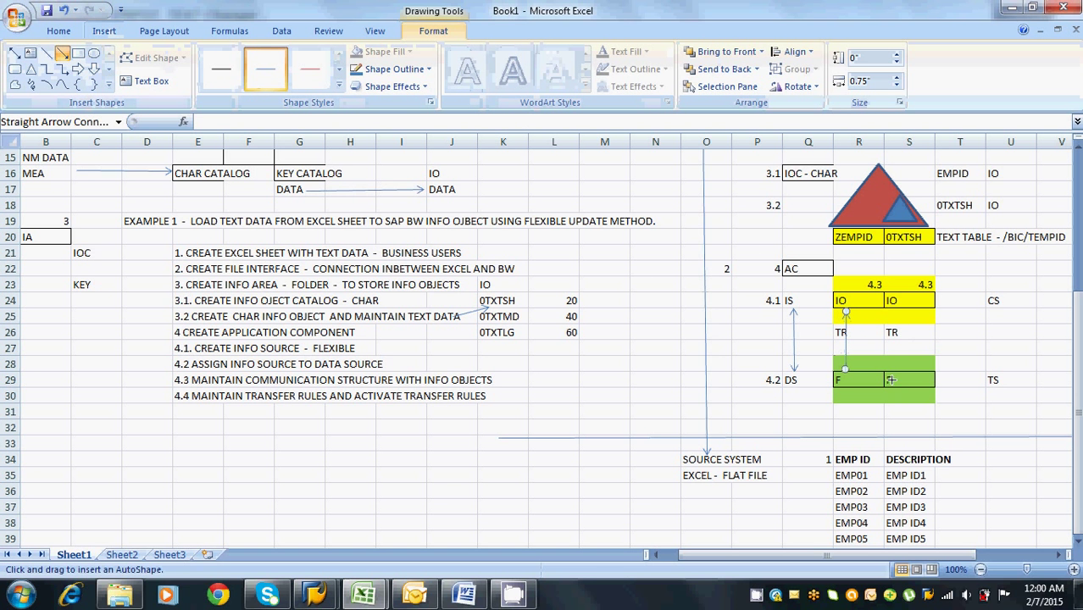
drag(892, 370, 892, 314)
click(949, 333)
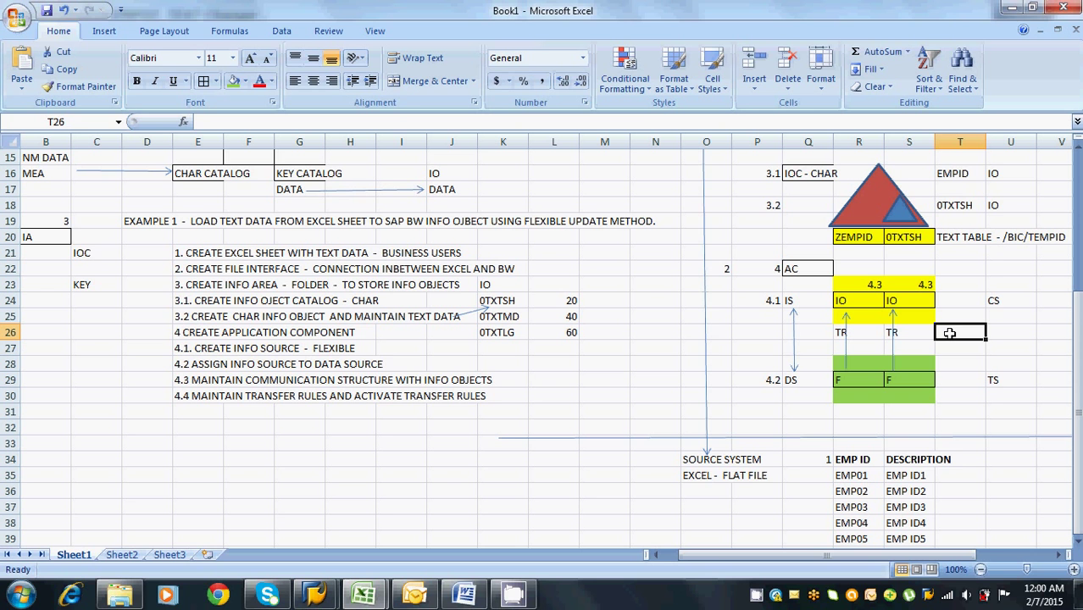
Enter 4.4 in cell T26 beside the TR cells of the diagram
click(914, 330)
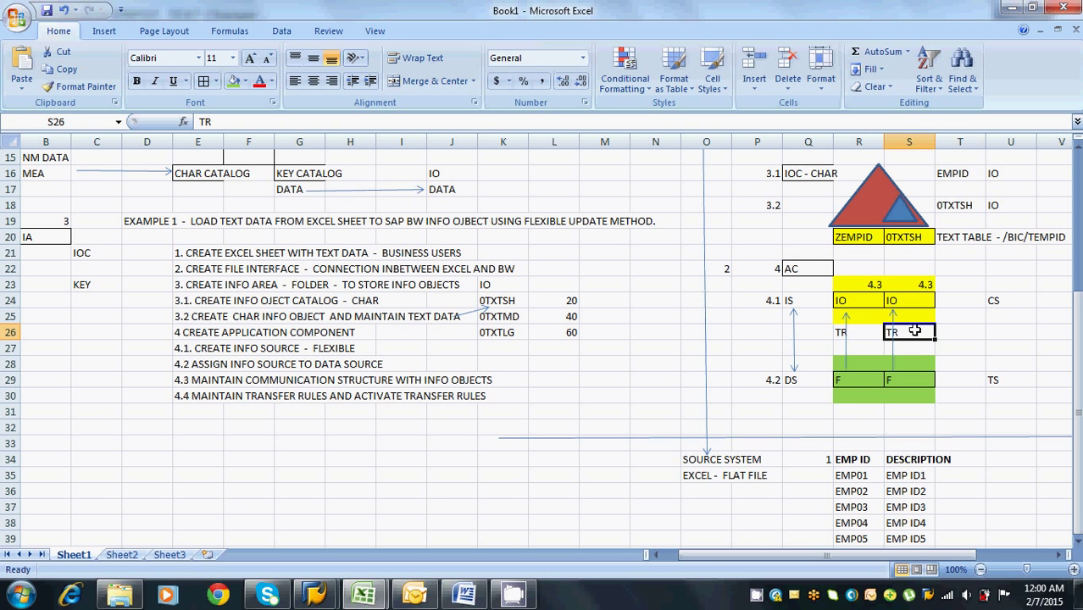
click(865, 331)
click(909, 328)
click(950, 331)
text(4)
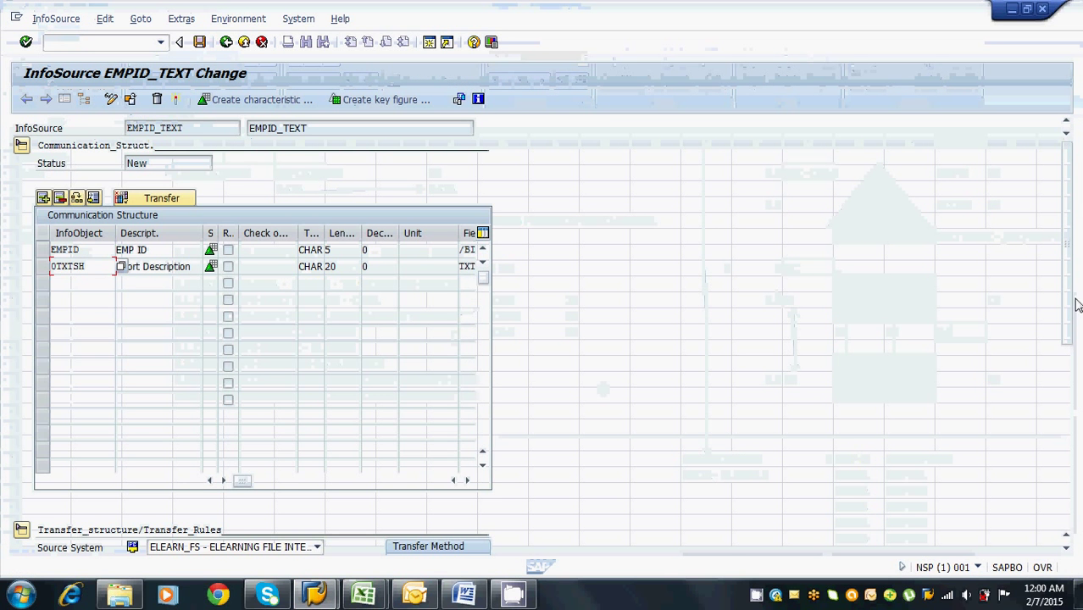
Switch to SAP, propose the transfer rules for EMPID and 0TXTSH in InfoSource EMPID_TEXT, and activate them
drag(1077, 305, 1068, 468)
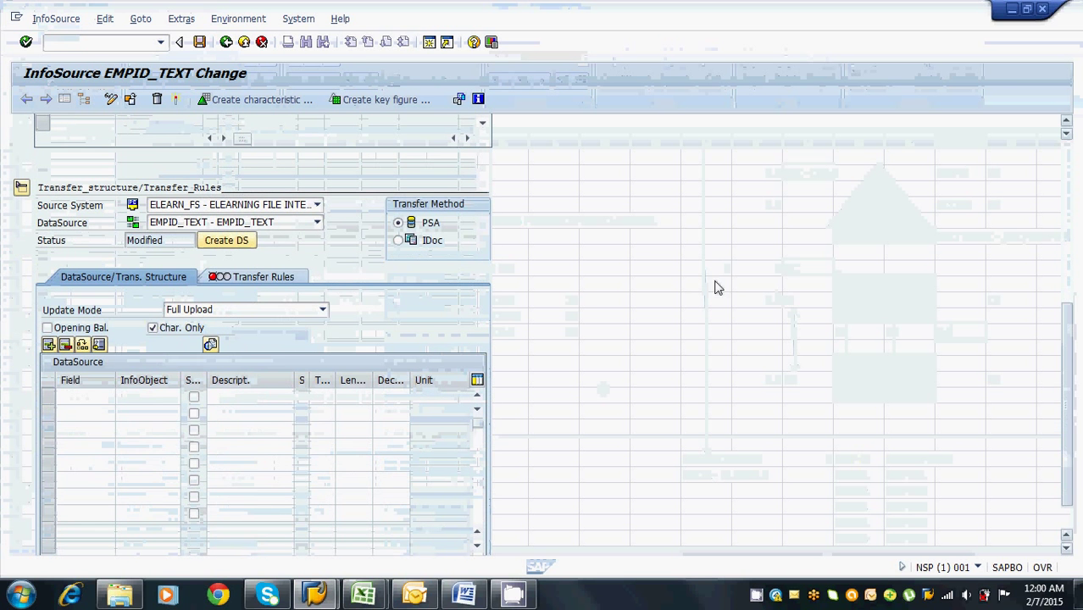
click(290, 280)
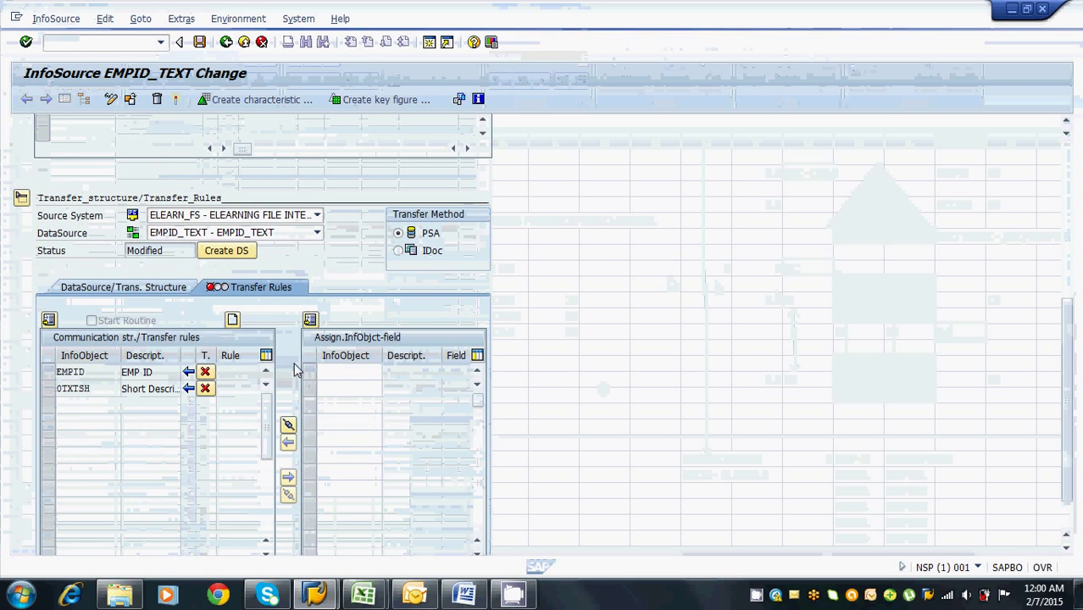
click(288, 425)
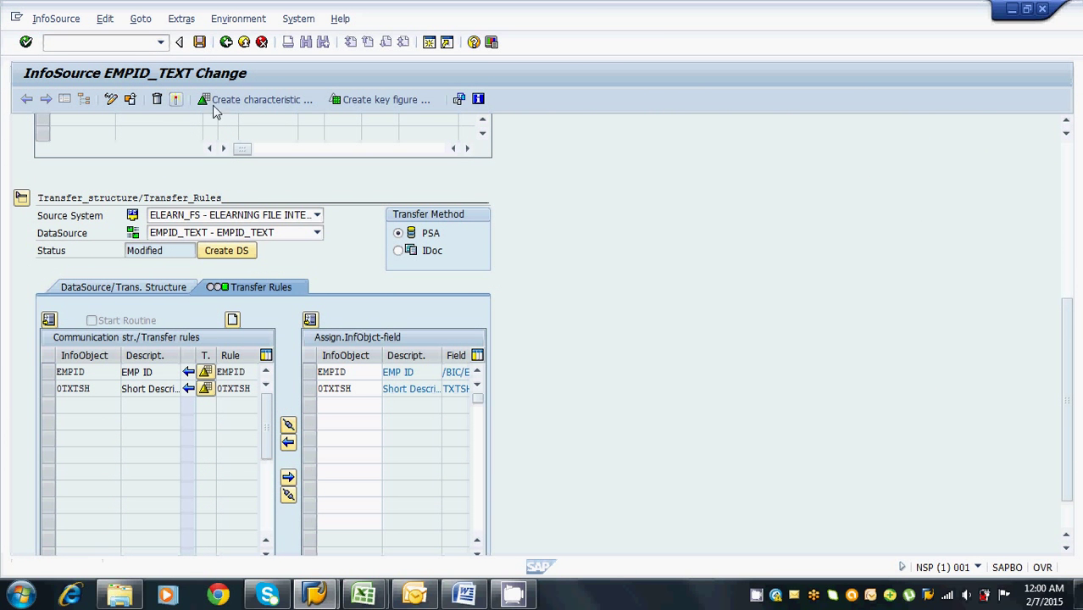
key(ctrl+s)
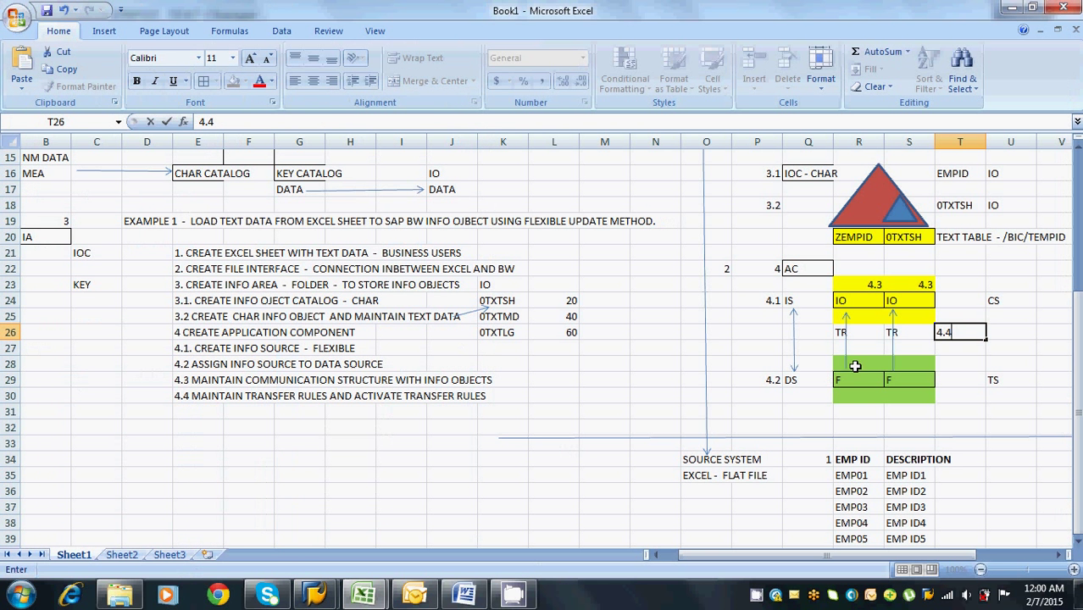
Switch to Excel and review the diagram's data flow from the source rows through the transfer rules up to the EMPID triangle
drag(852, 280, 891, 542)
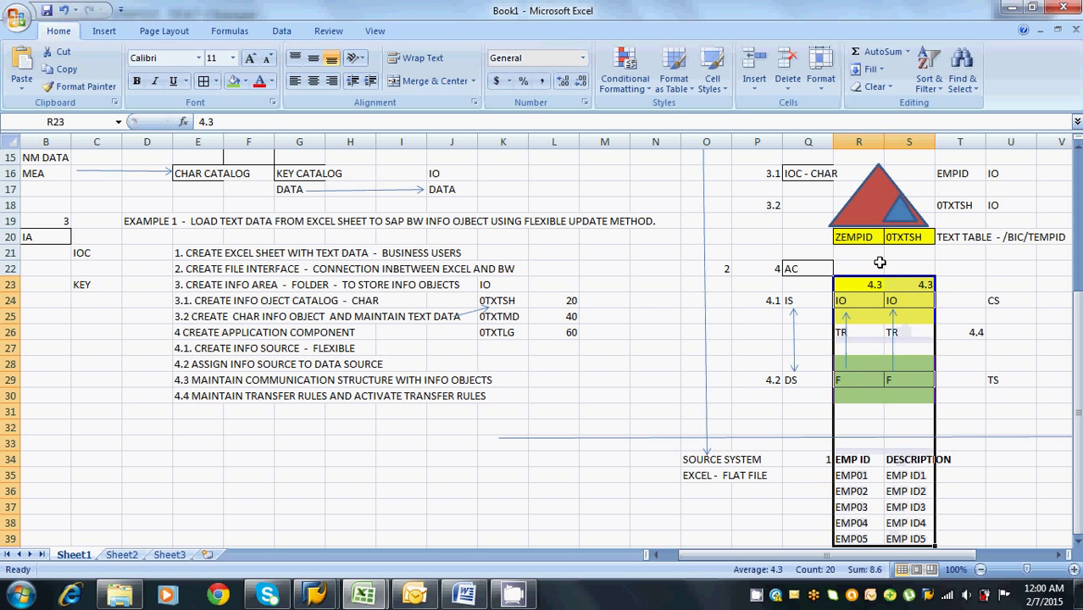
click(866, 253)
key(Right)
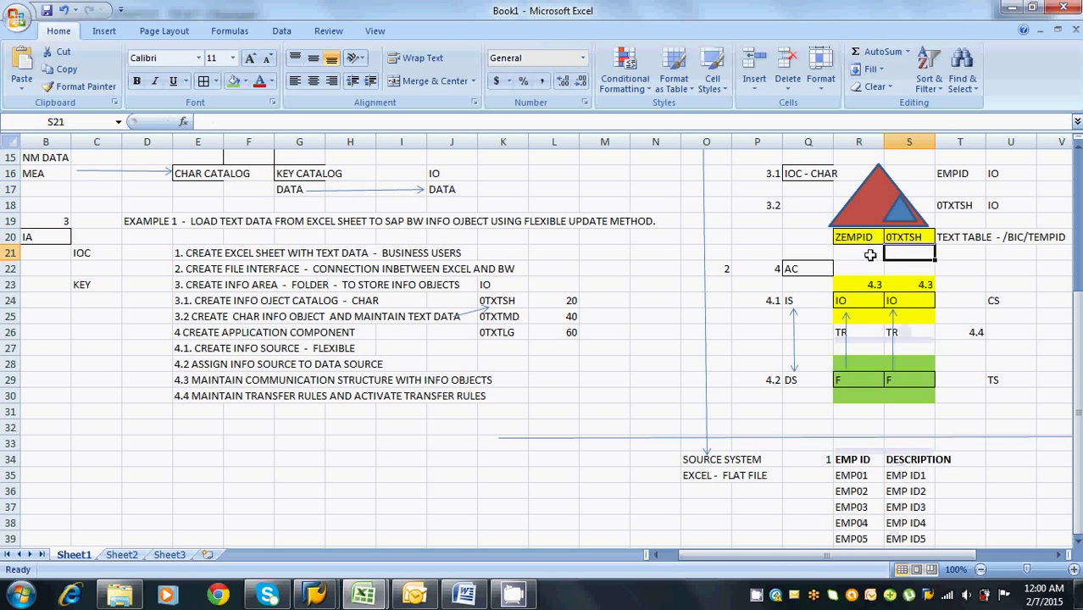
click(869, 255)
click(866, 213)
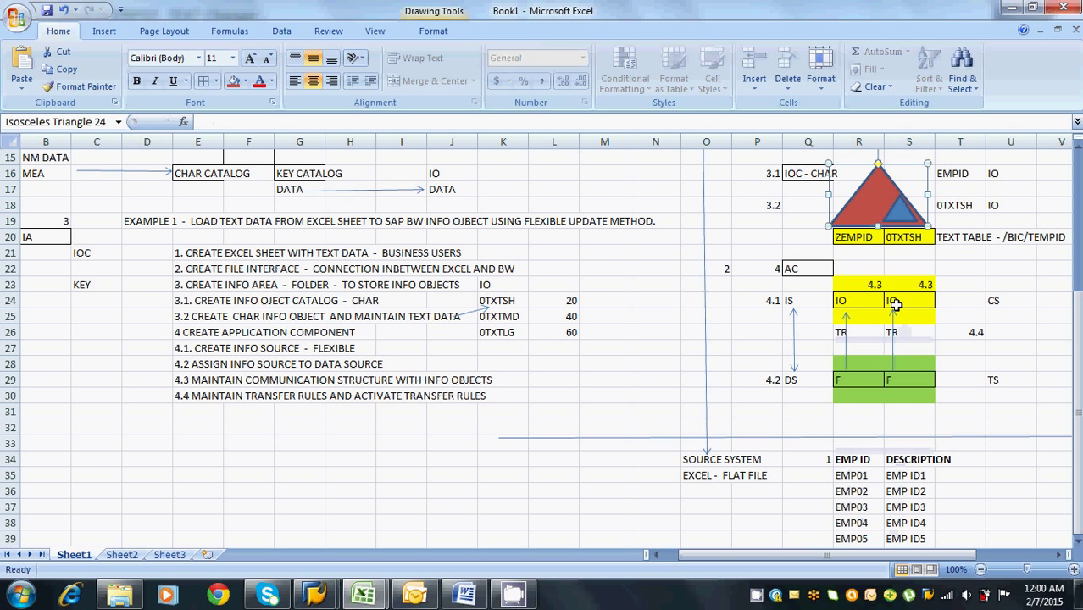
click(870, 256)
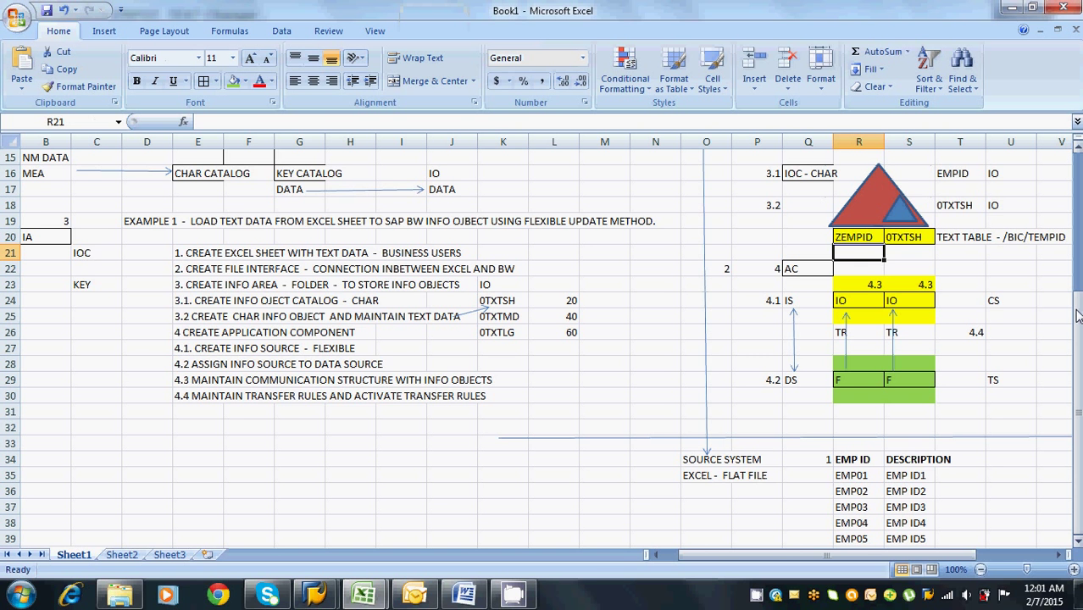
drag(1076, 316, 1077, 273)
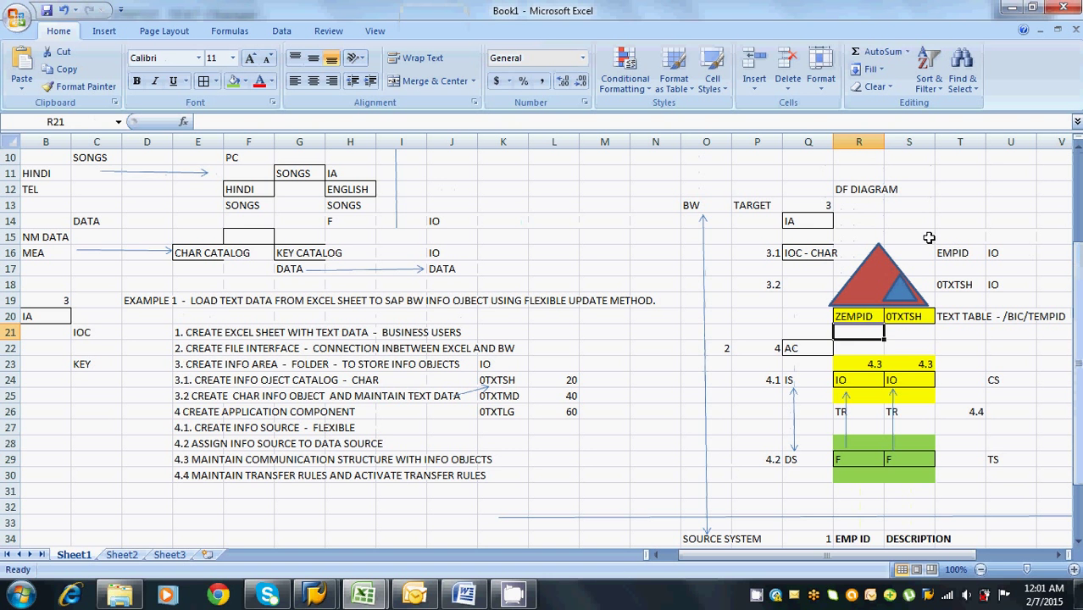
click(881, 257)
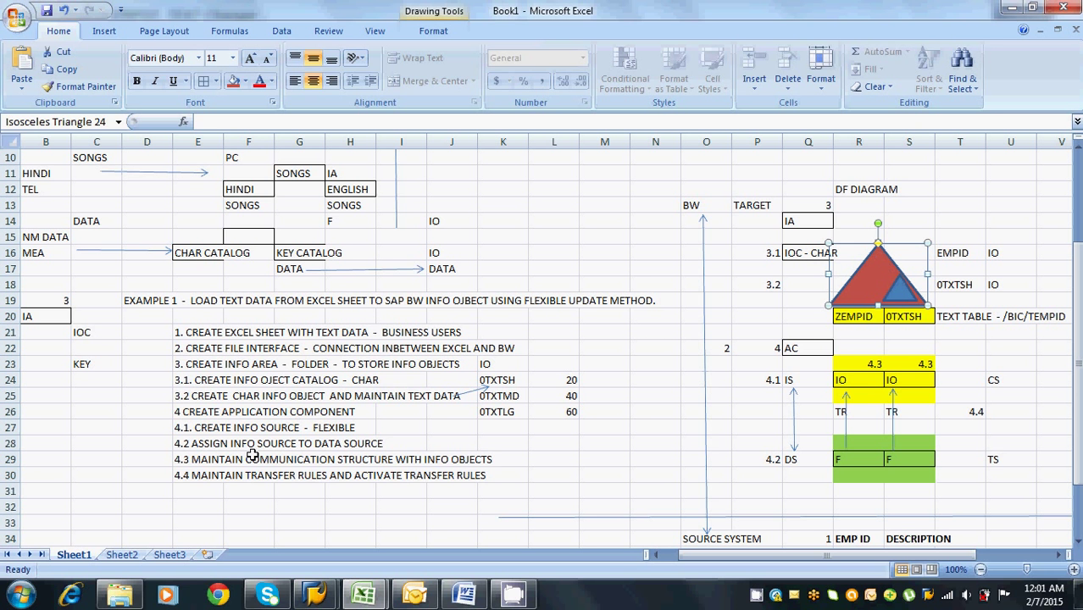
Enter "5 INSERT CHAR AS DATA TARGET" in cell E31 of the step list
click(205, 488)
text(5)
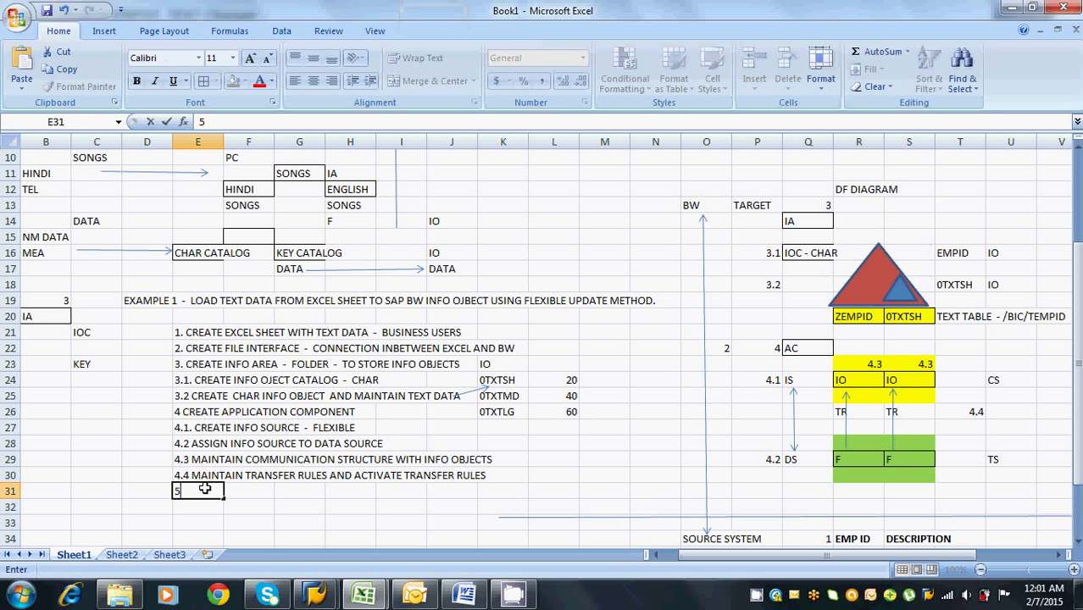
text( INSERT CHAR )
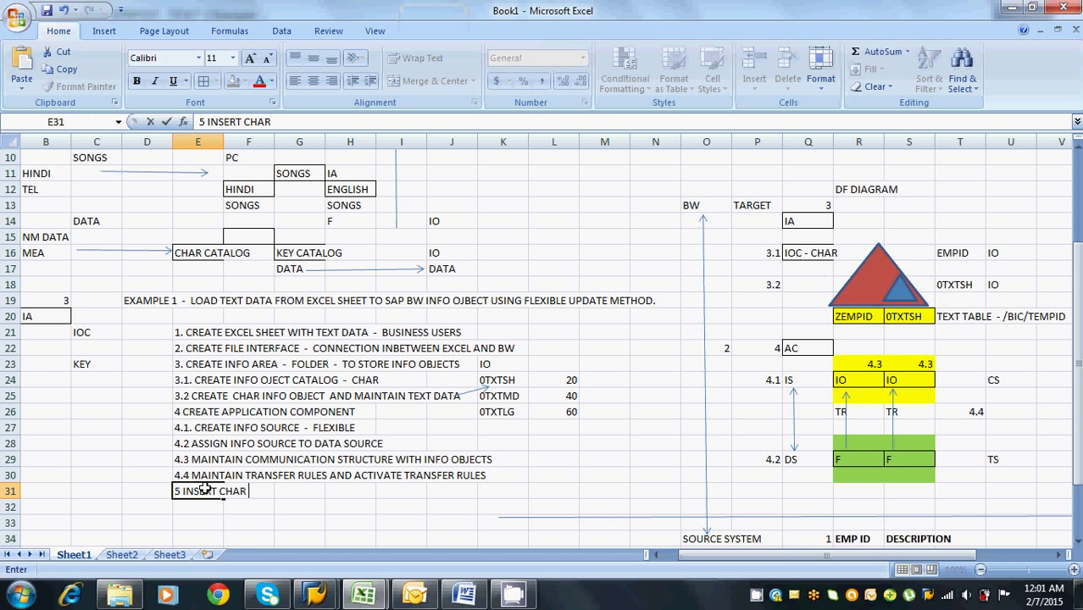
text(AS DATA)
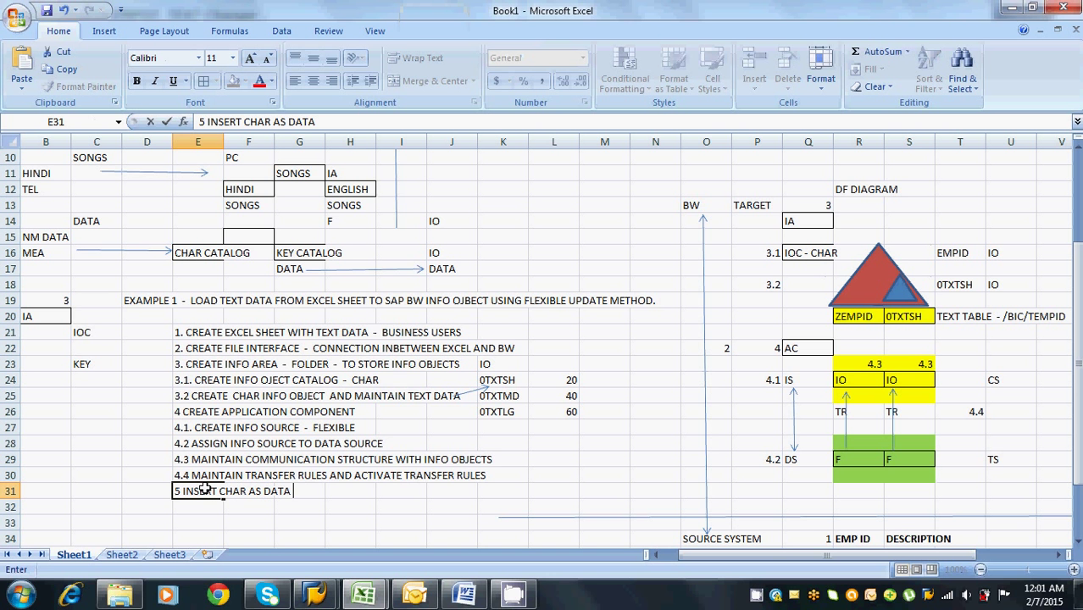
text( TARGET)
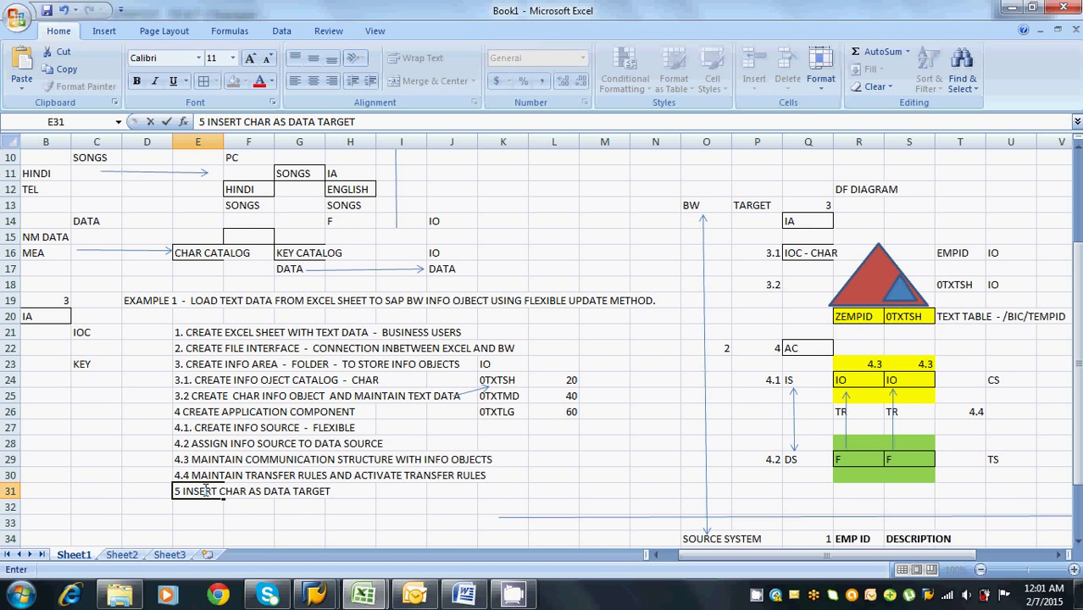
Switch to SAP and leave the EMPID_TEXT InfoSource maintenance to return to the Administrator Workbench
key(alt+Tab)
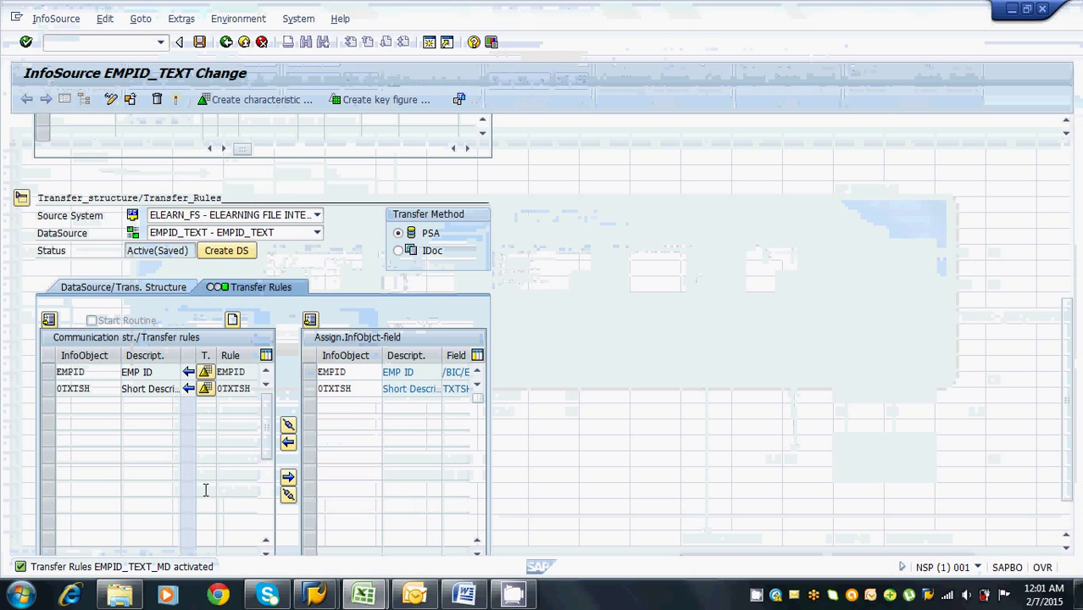
click(226, 42)
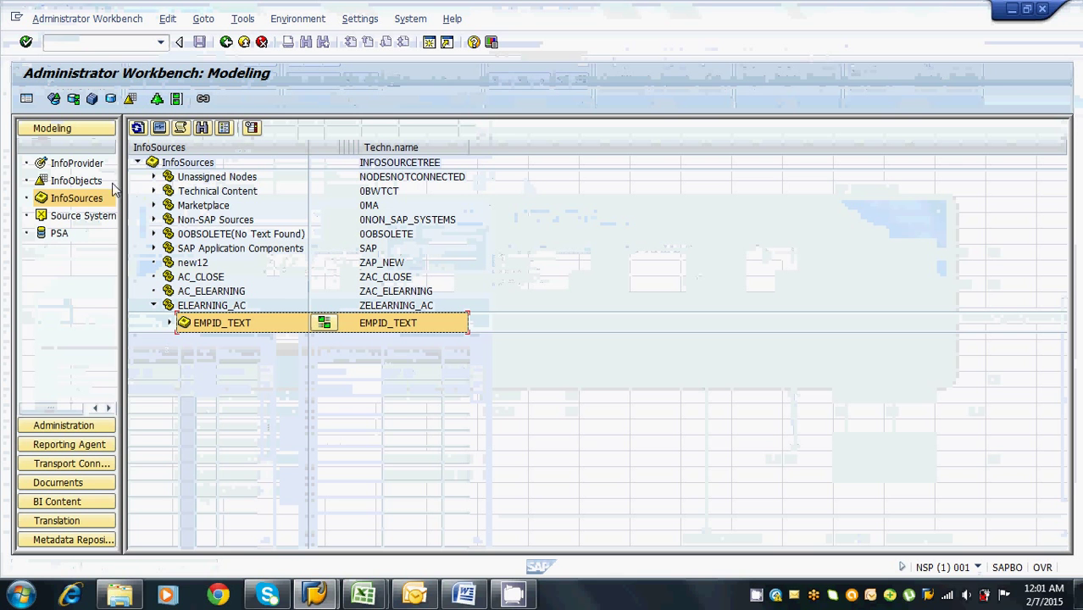
Display the InfoProvider tree in SAP, and in Excel enter "DT - 5" in cell S15 beside the EMPID triangle
click(91, 163)
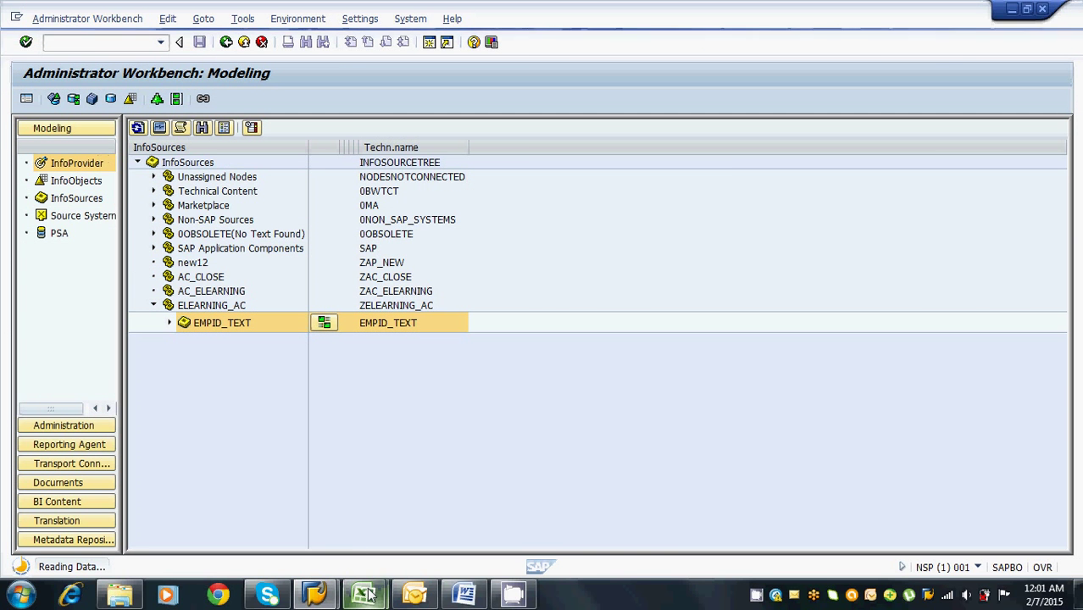
mouse_move(363, 596)
click(486, 511)
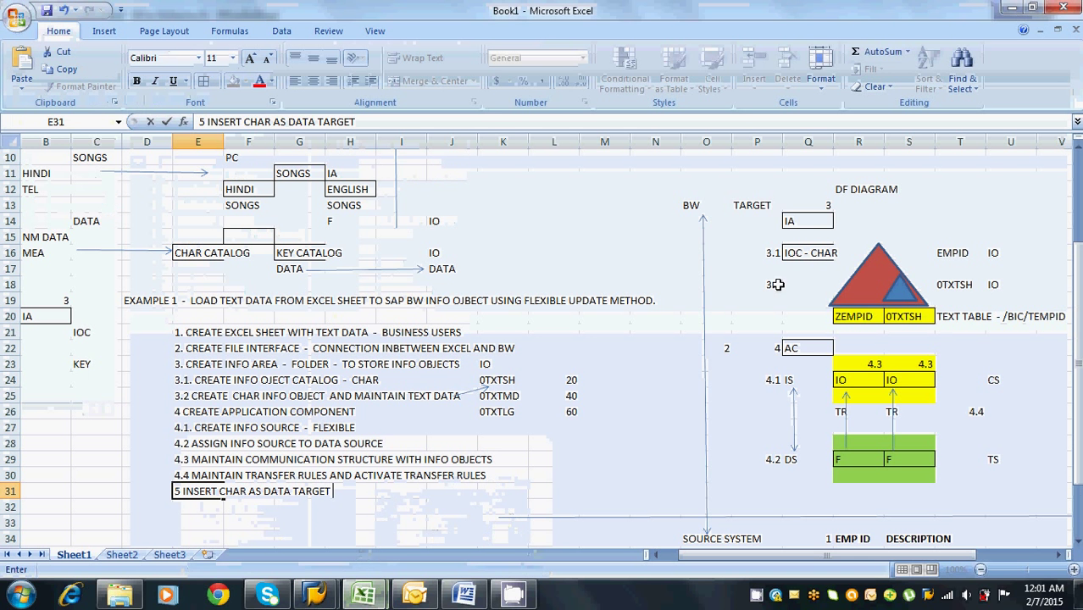
click(878, 265)
click(907, 235)
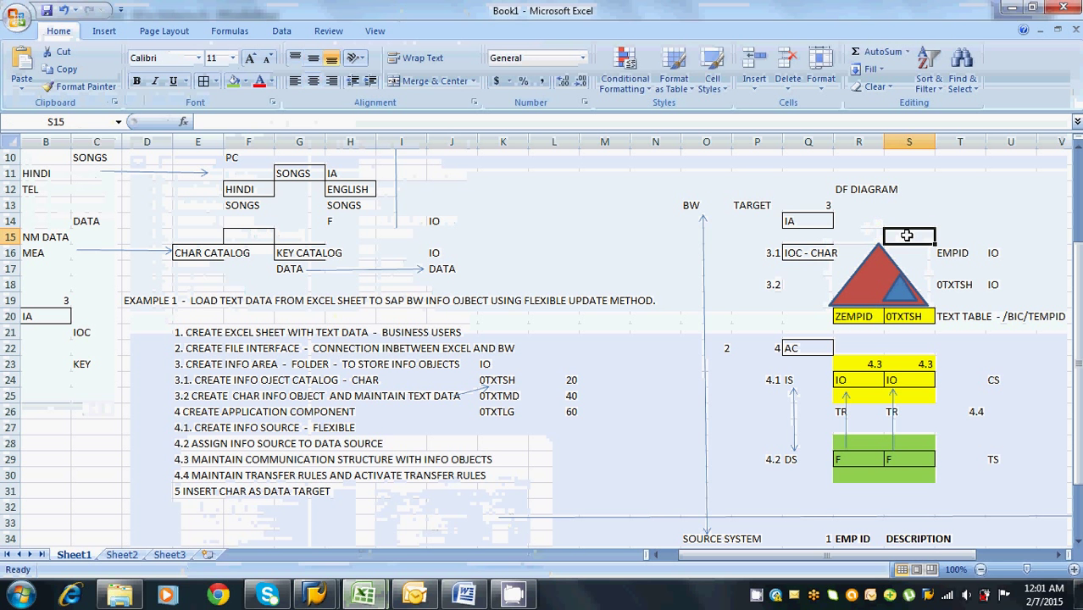
text(DT -)
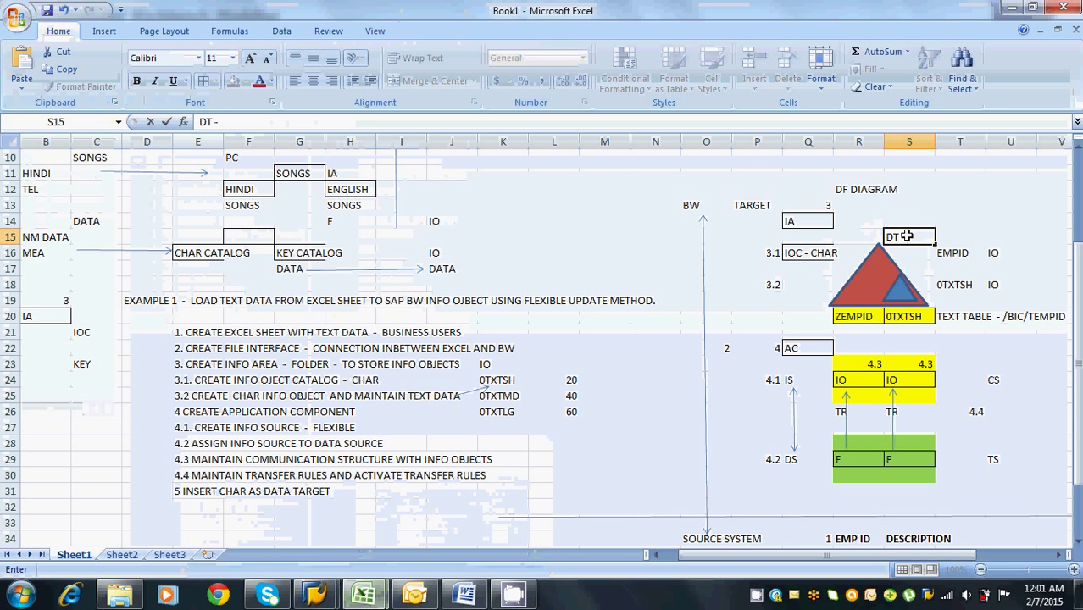
text( 5)
click(884, 268)
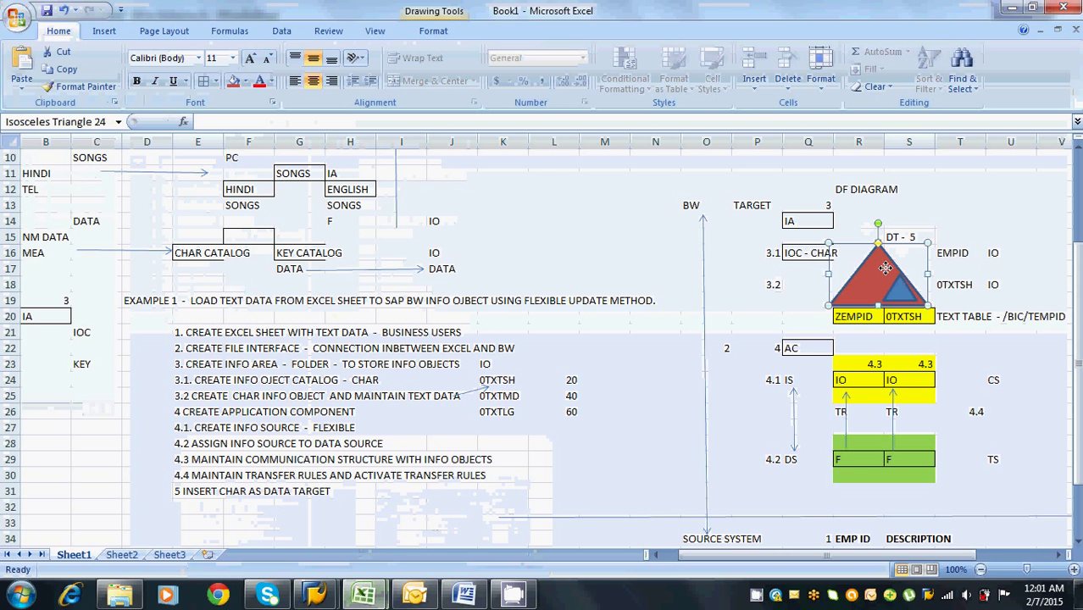
Switch to SAP, insert characteristic EMPID as data target under InfoArea ELEARNING_IA, and refresh the InfoProvider tree
key(alt+Tab)
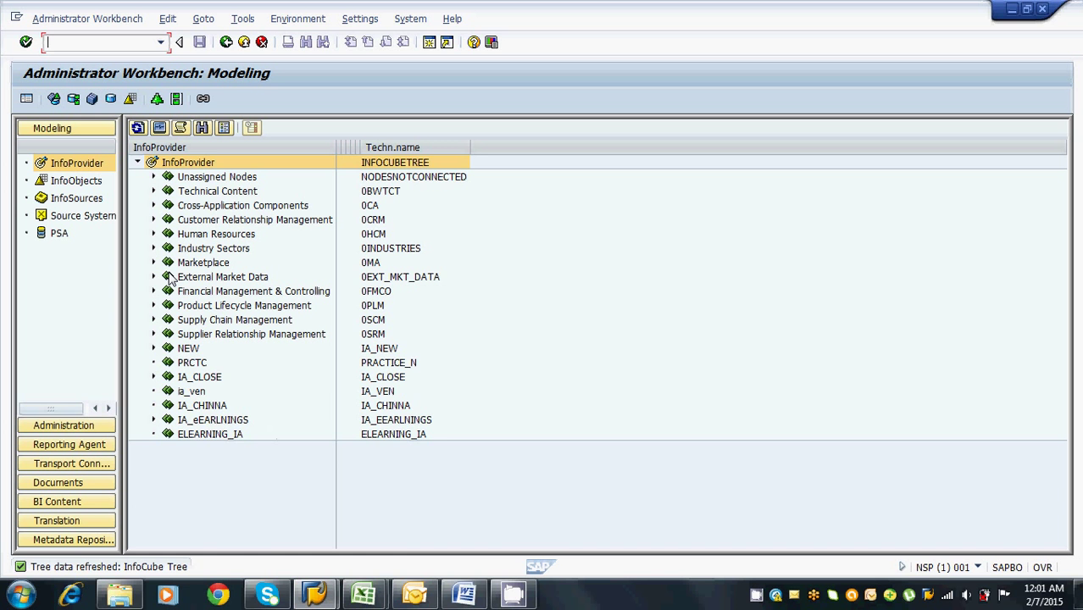
right_click(192, 436)
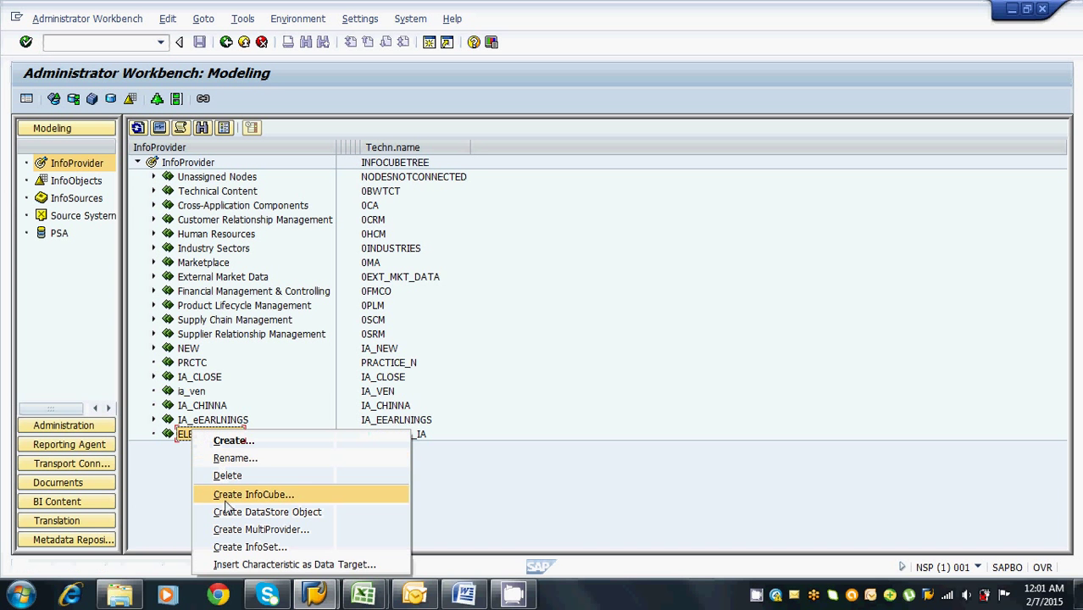
click(227, 565)
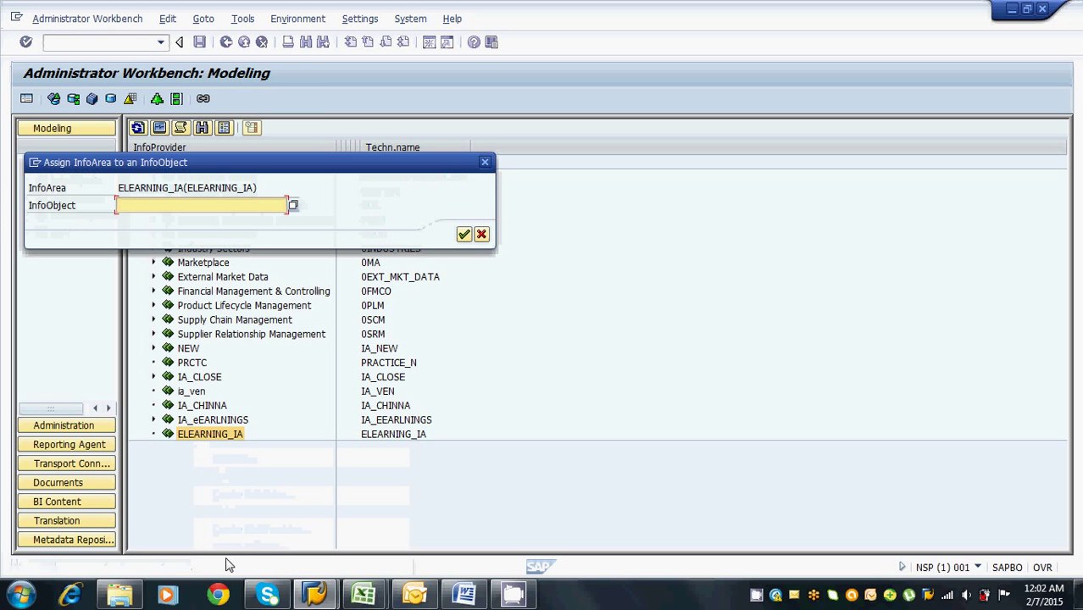
text(EMPID)
key(Return)
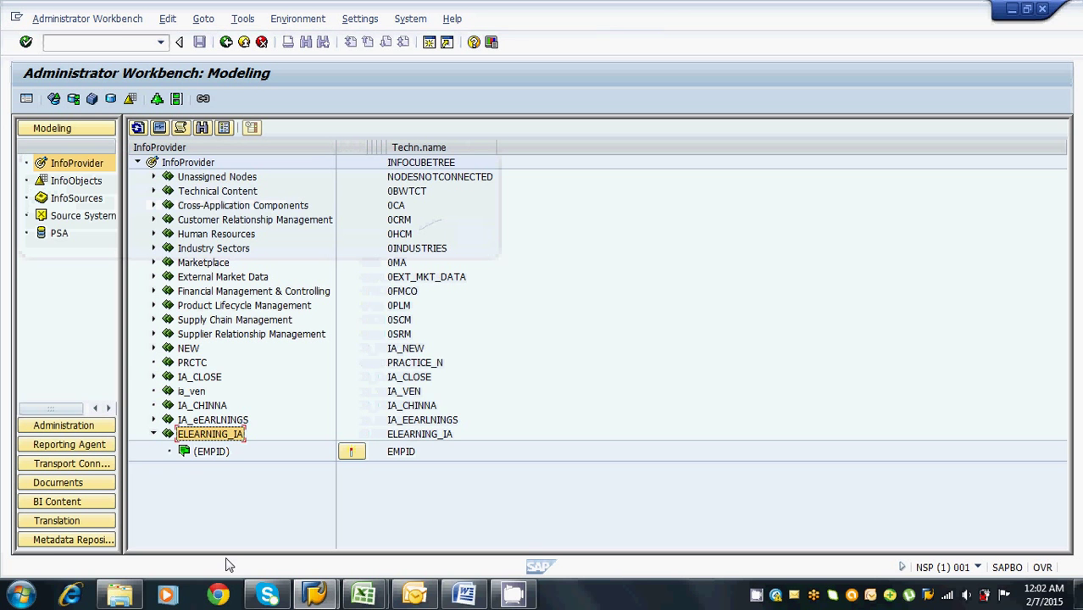
click(217, 452)
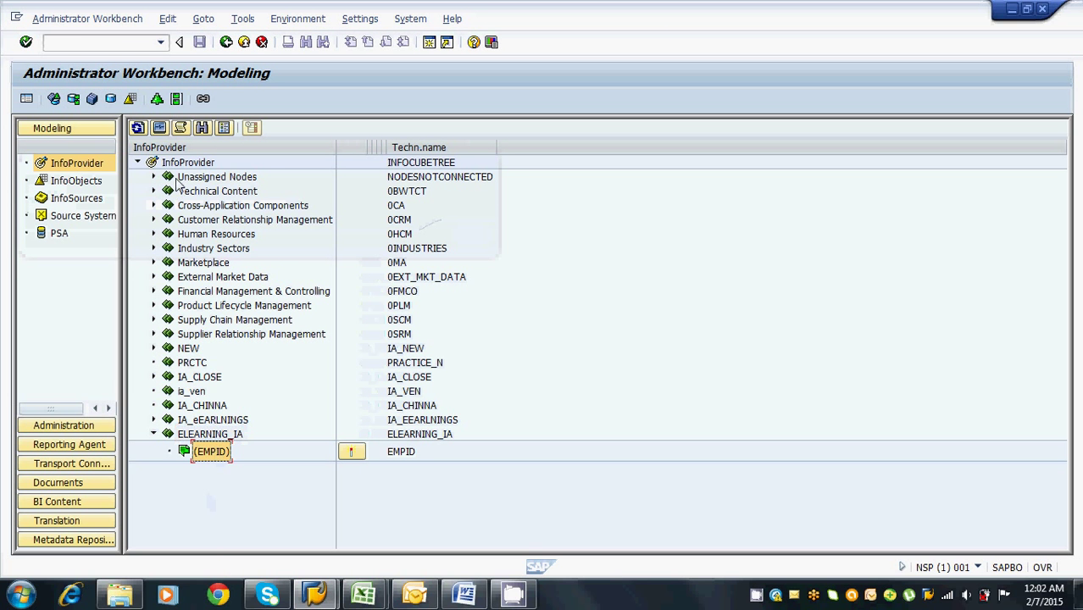
click(138, 130)
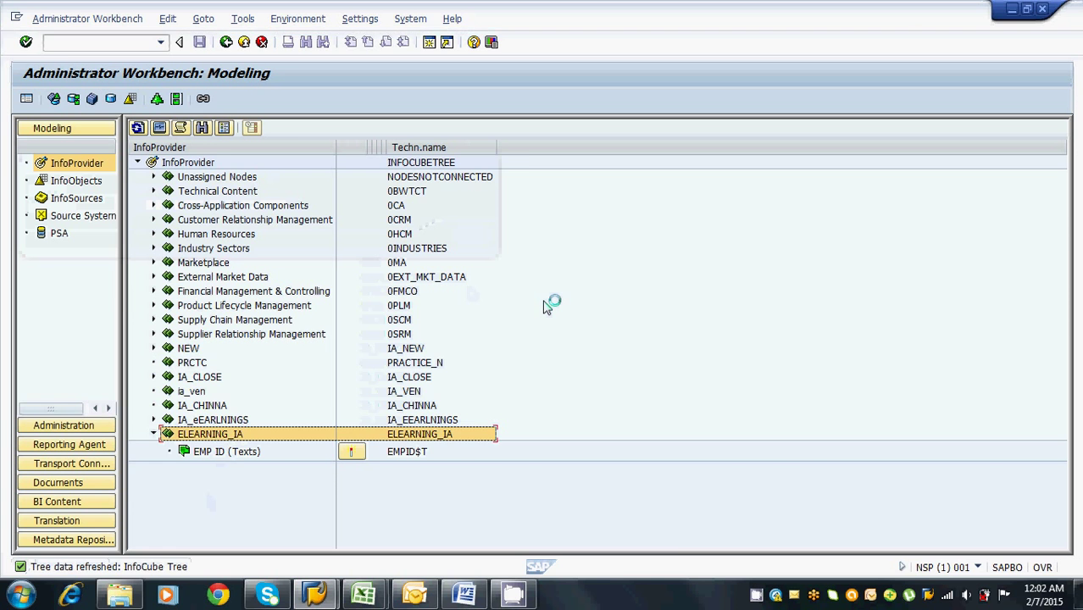
Copy the technical name EMPID$T of EMP ID (Texts) from SAP into cell T15 of the Excel diagram
key(alt+Tab)
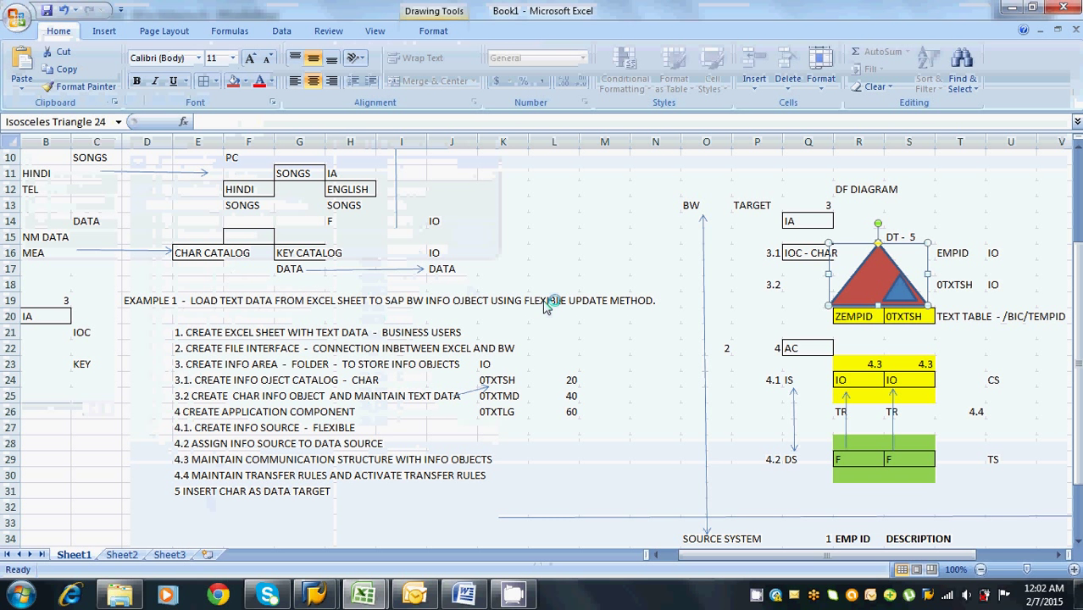
click(903, 235)
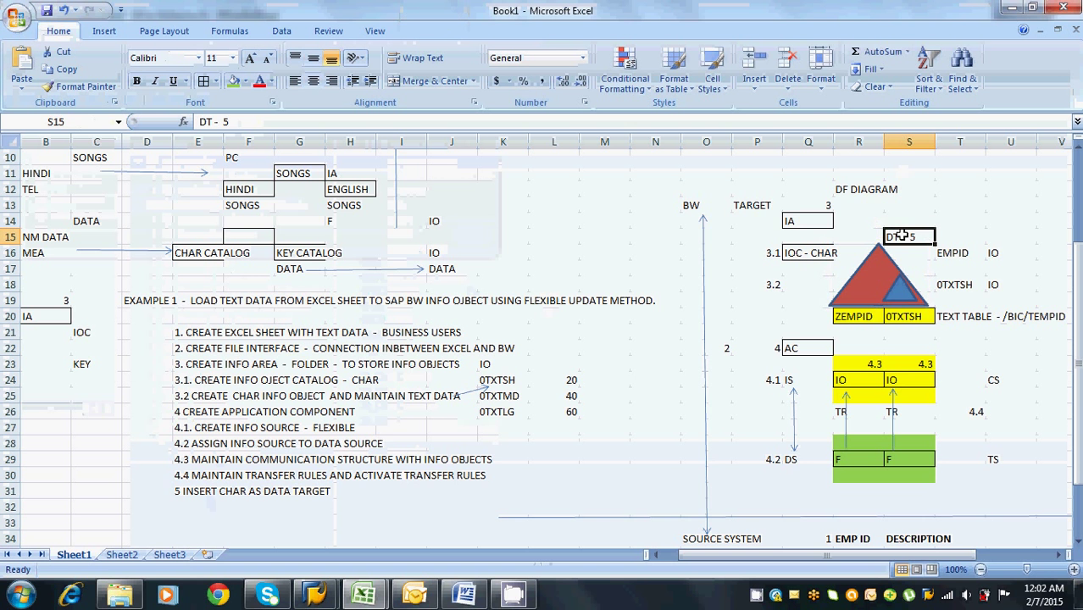
key(alt+Tab)
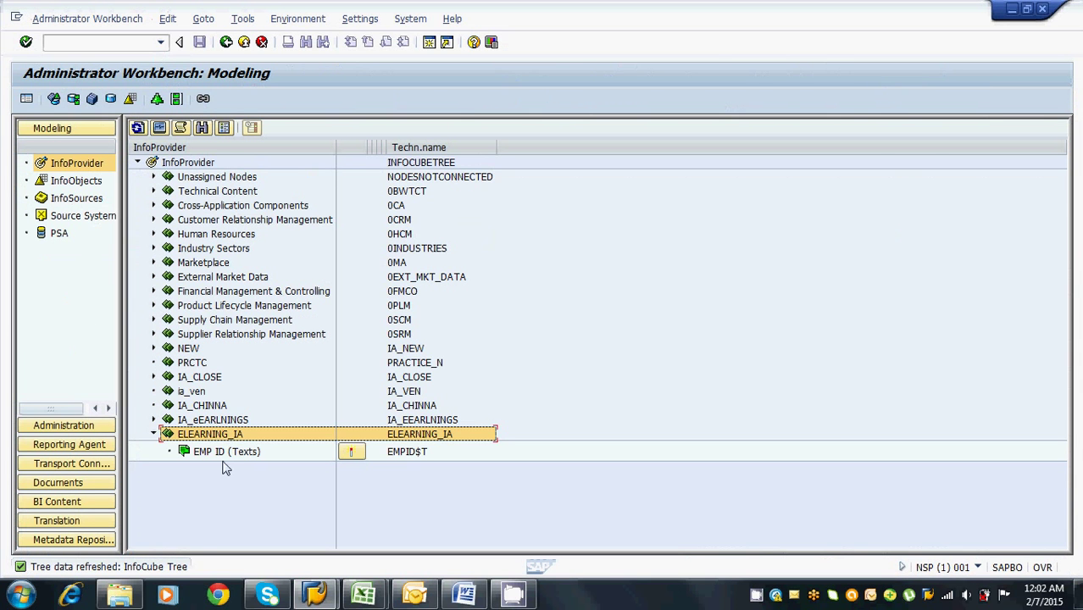
click(222, 456)
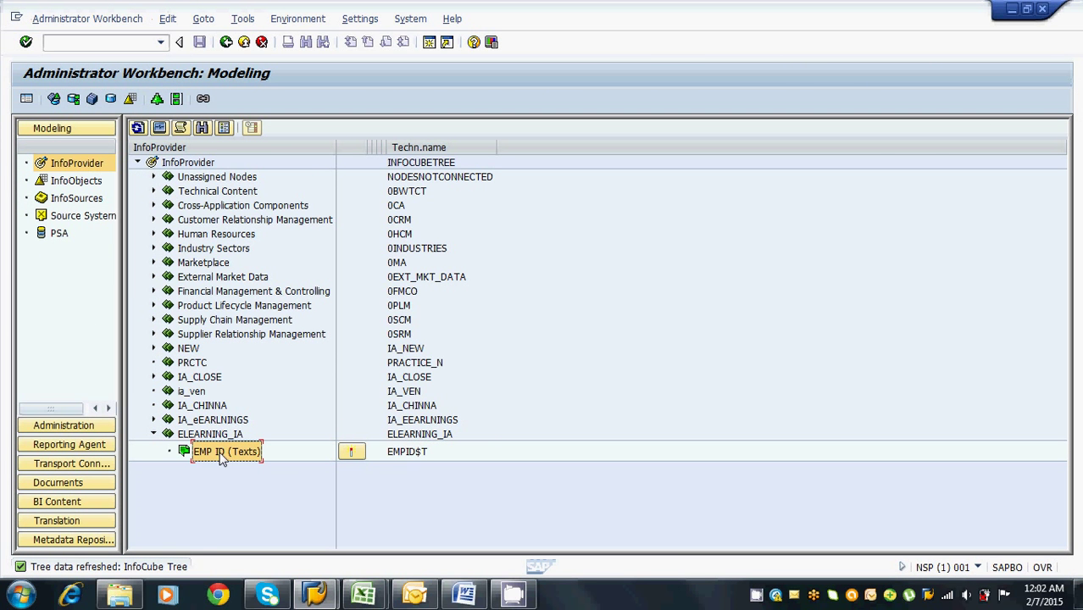
click(410, 457)
key(alt+Tab)
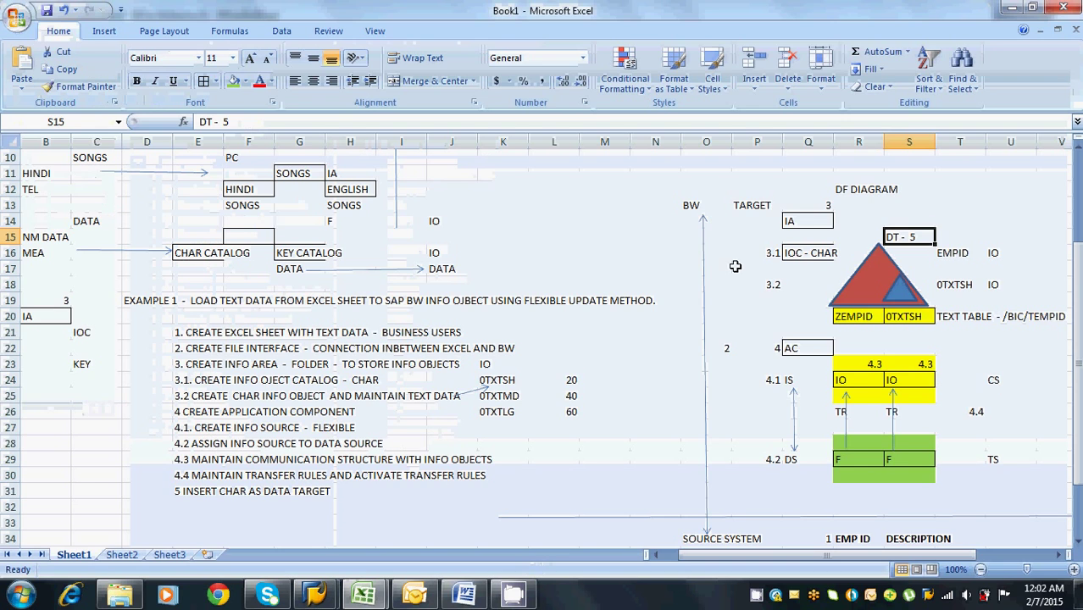
click(942, 237)
text(EMPID$T)
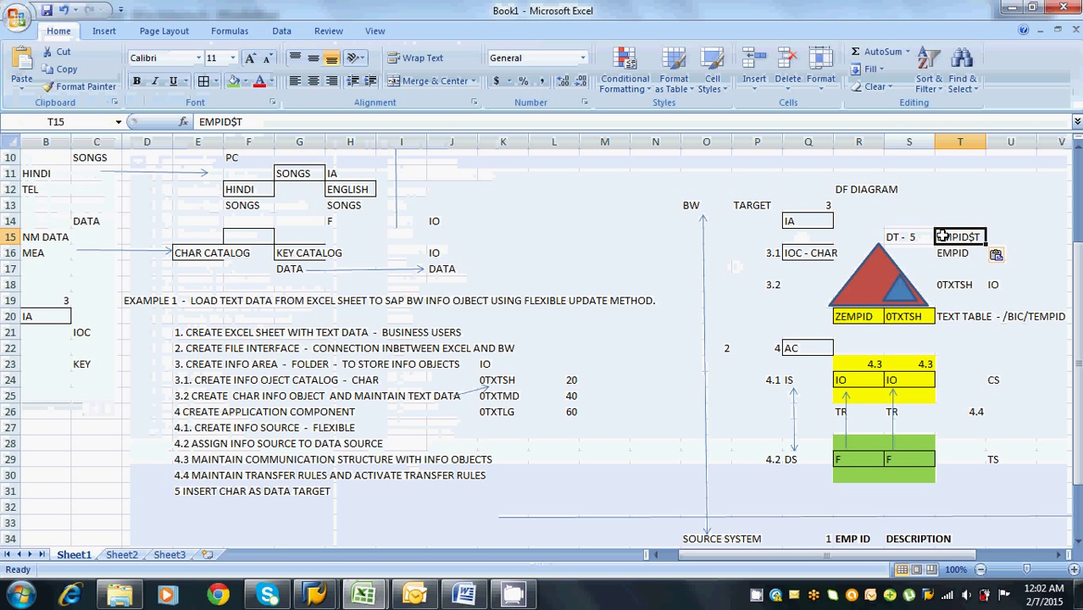
click(877, 262)
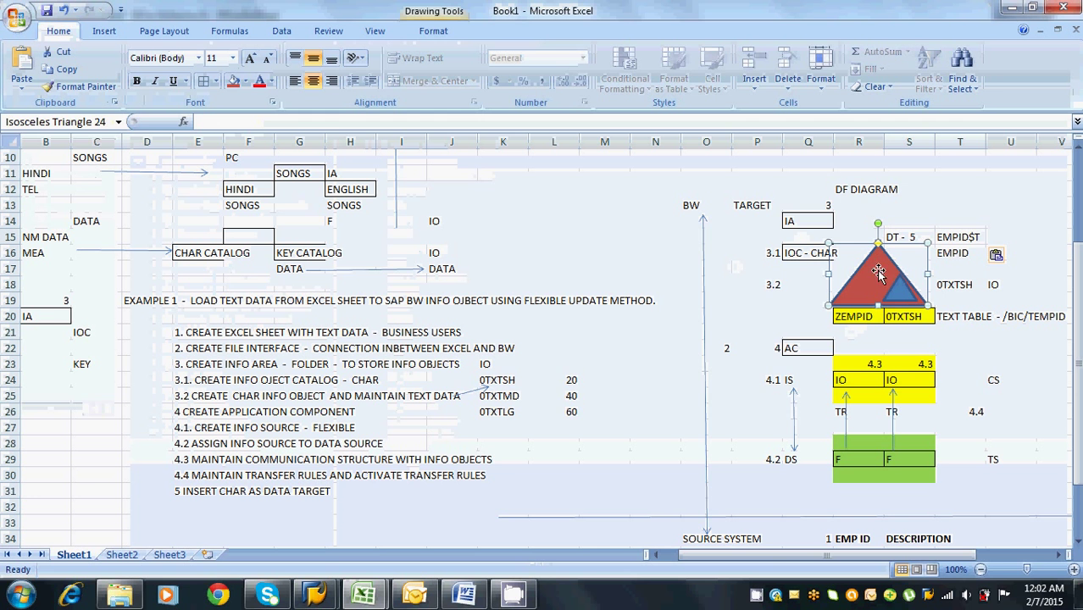
Enter "UR" in cells R21 and S21 below the ZEMPID and 0TXTSH fields
click(866, 333)
text(UR)
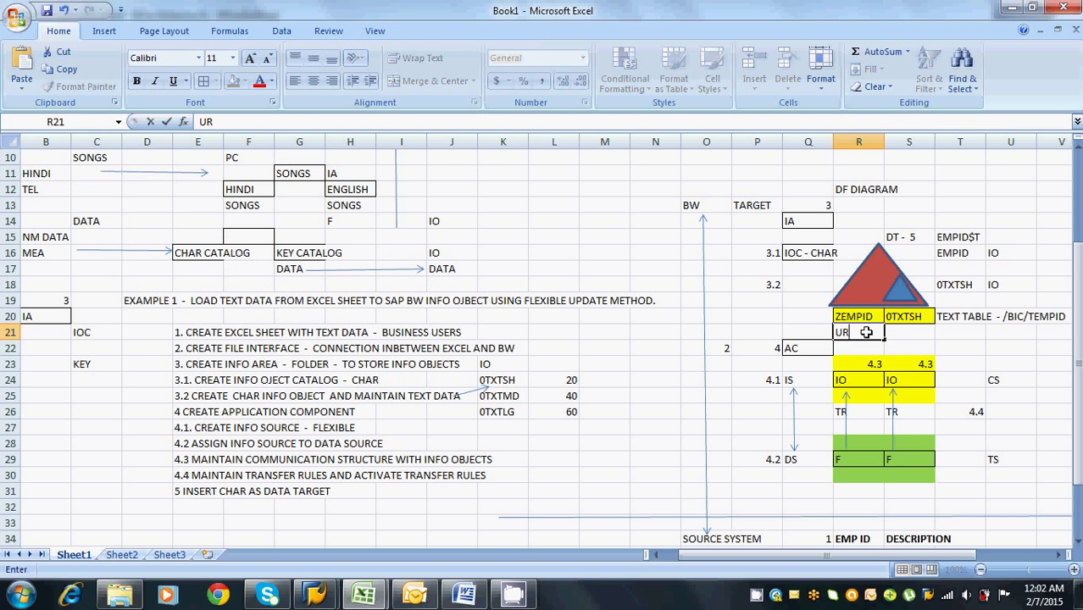
key(Tab)
text(UR)
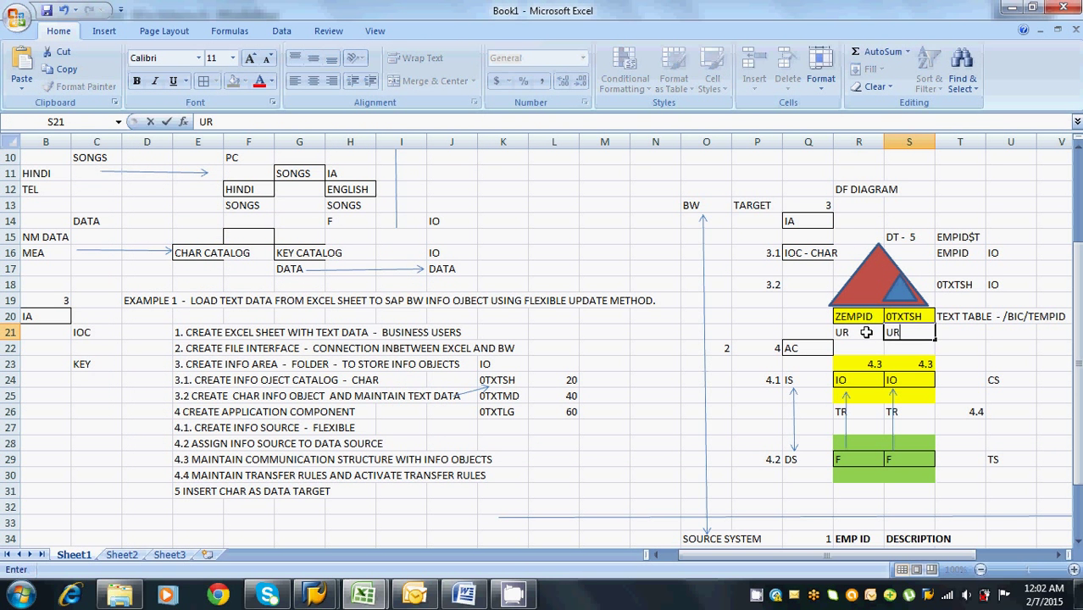
key(Return)
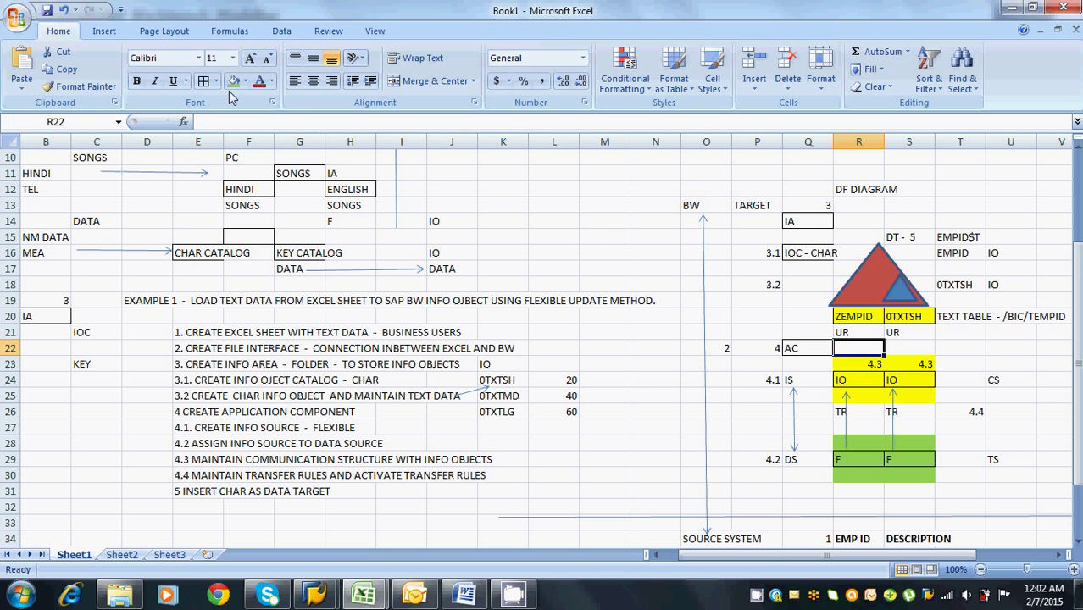
Draw two upward arrows about 0.57" long from the two IO fields to the ZEMPID and 0TXTSH cells
click(104, 30)
click(179, 87)
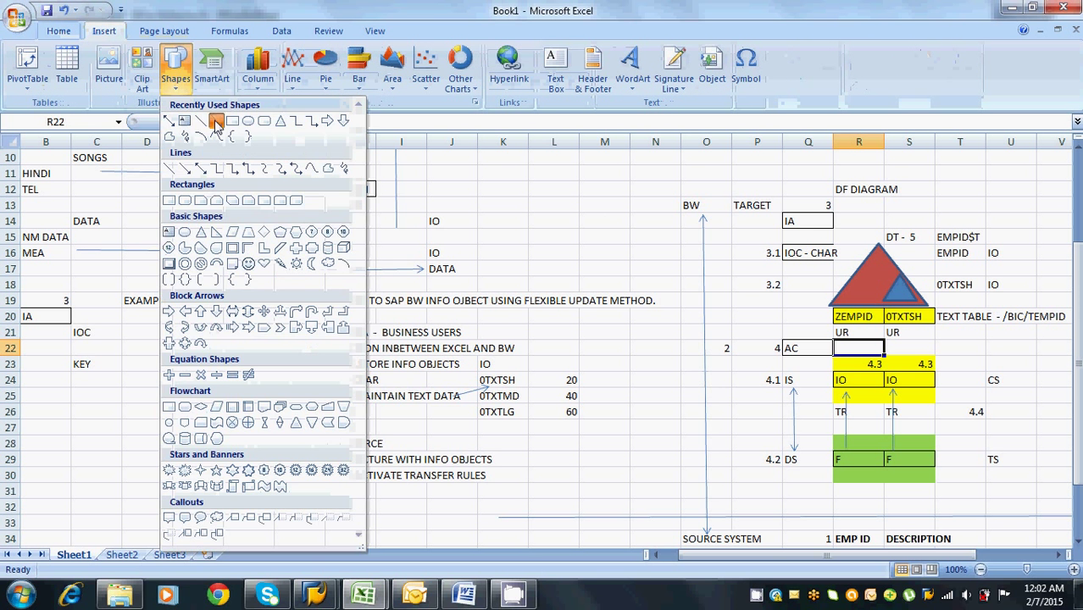
click(214, 120)
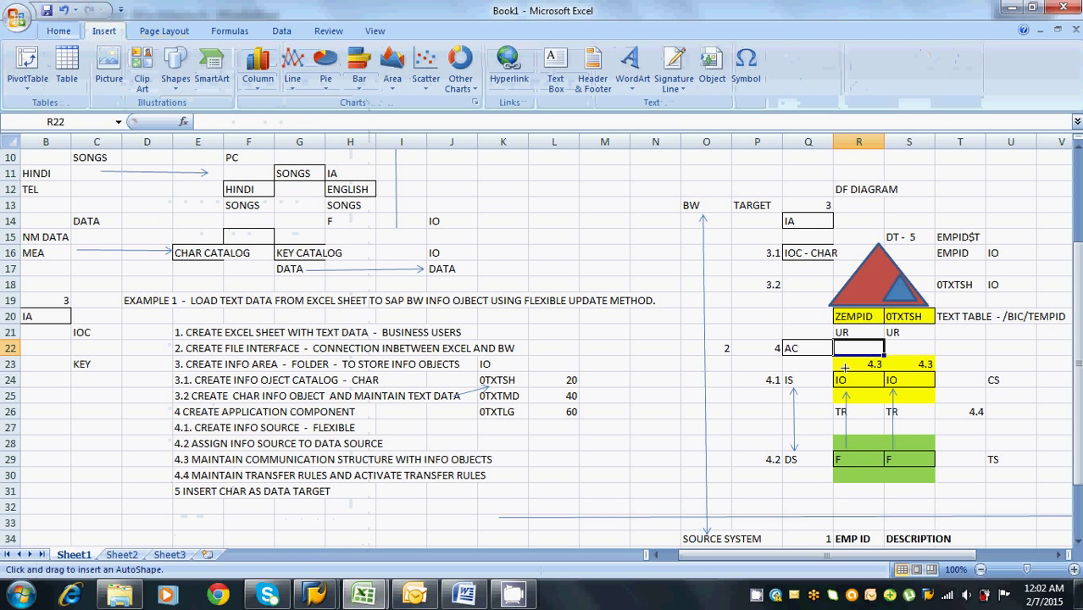
drag(845, 323, 844, 367)
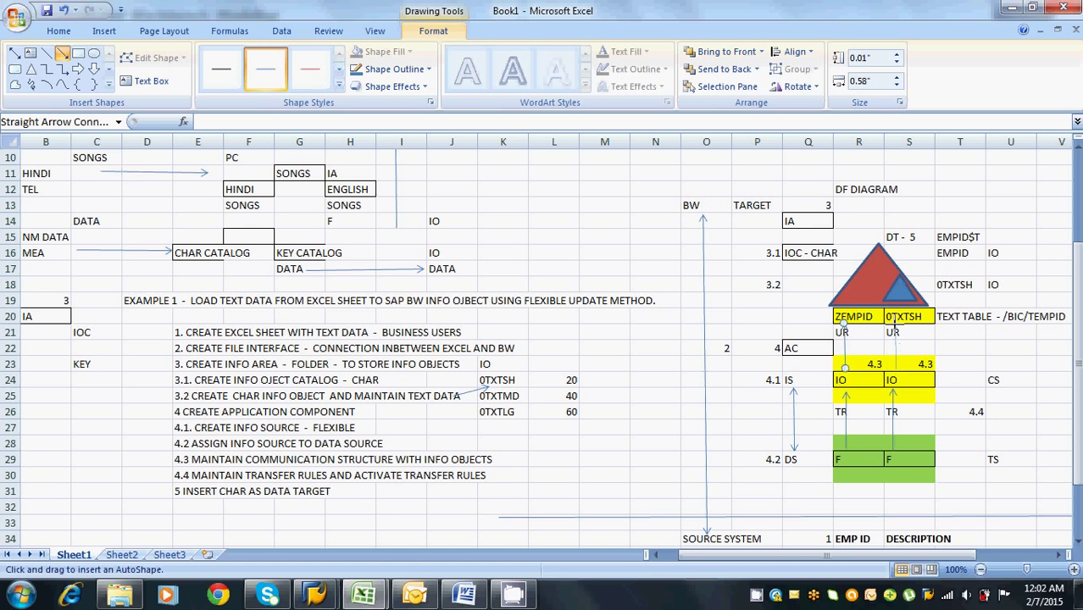
key(Escape)
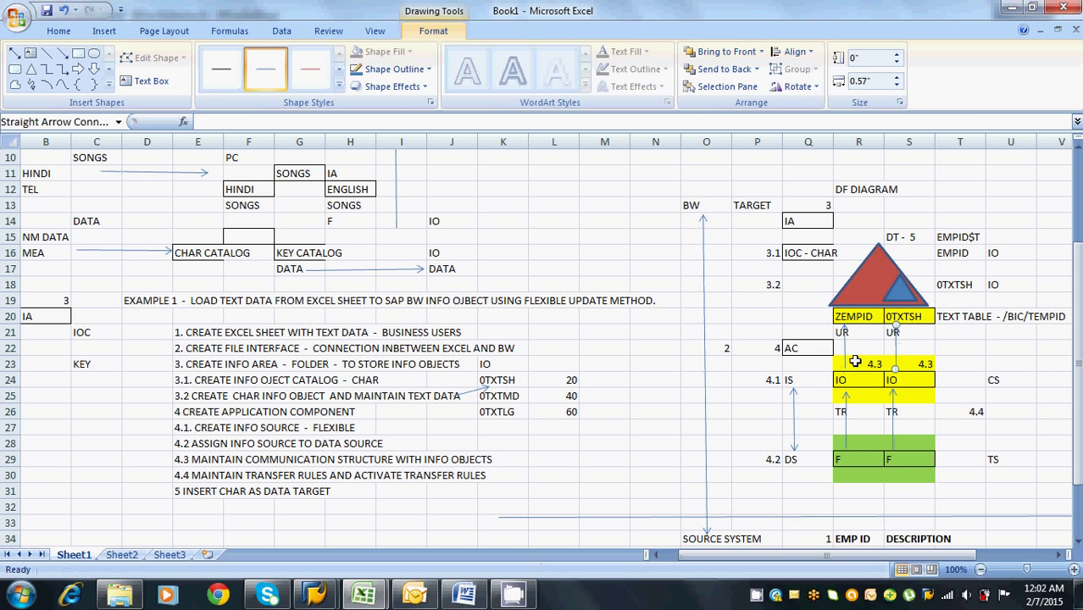
Review the update rule labels and the text table fields ZEMPID and 0TXTSH they lead to in the diagram
click(805, 344)
click(840, 316)
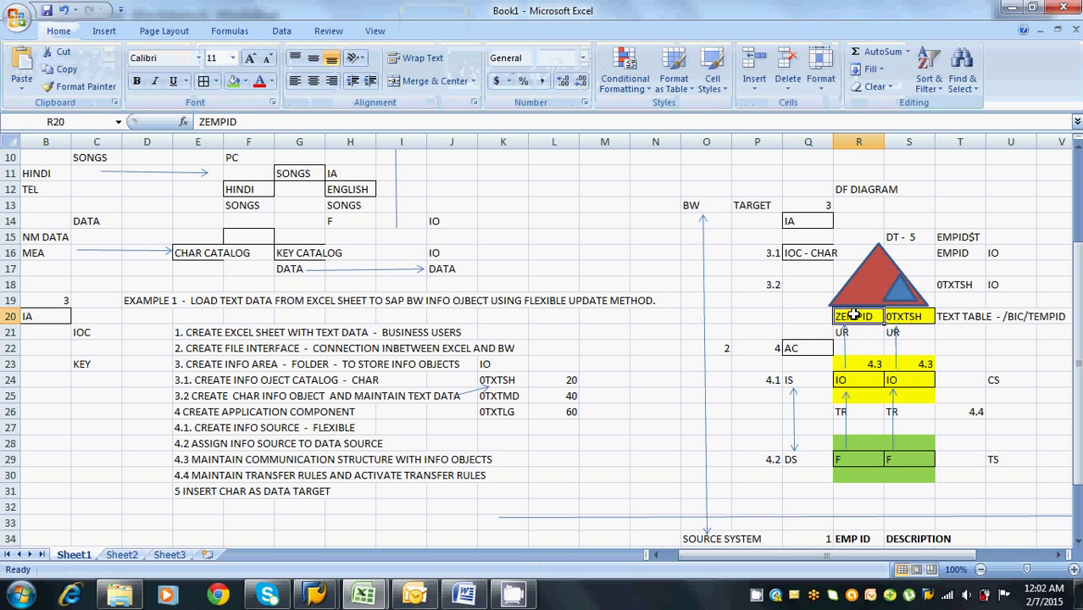
click(905, 316)
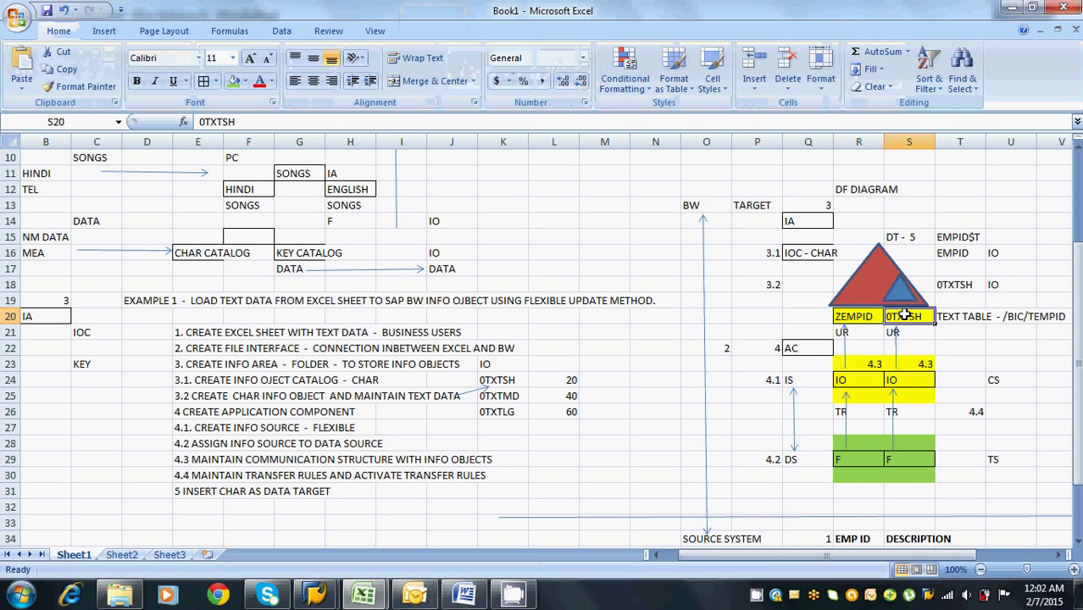
click(859, 333)
click(909, 332)
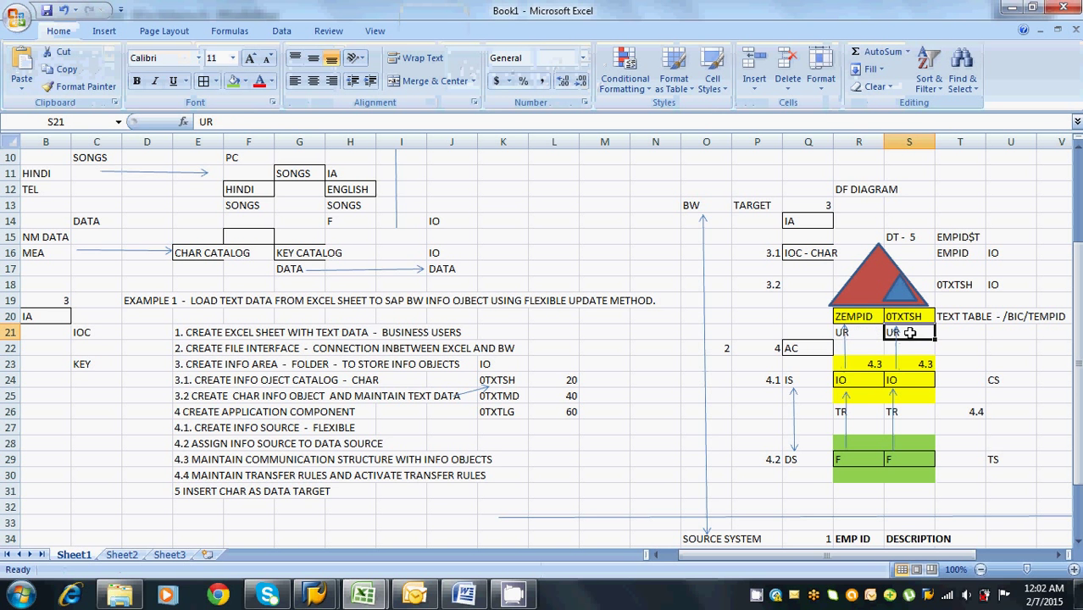
drag(852, 316, 898, 317)
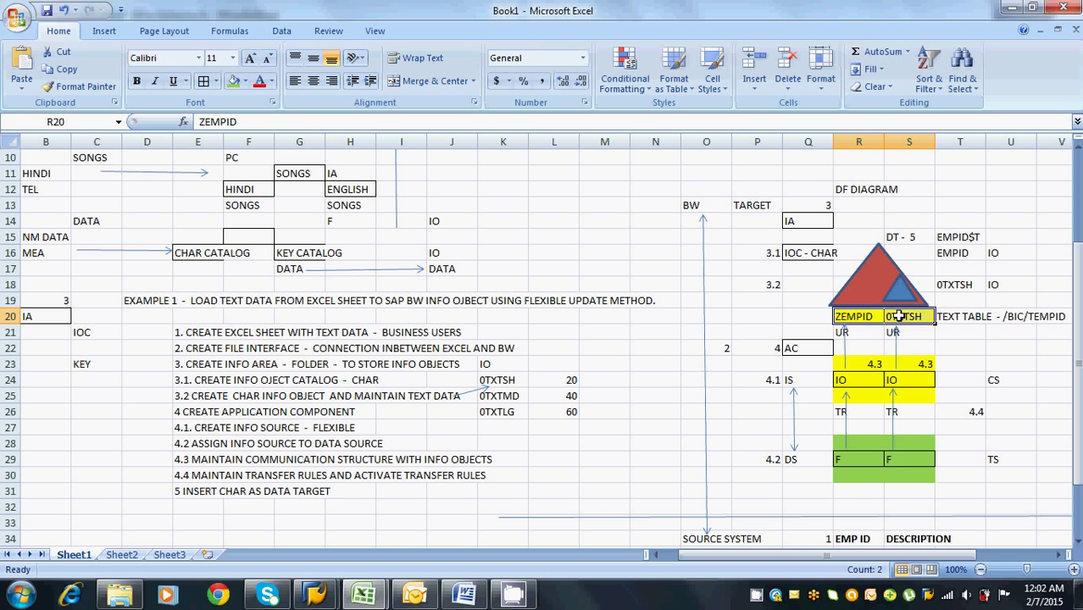
Enter "6 CREATE UPDATE RULES" in cell E32 of the step list
click(195, 506)
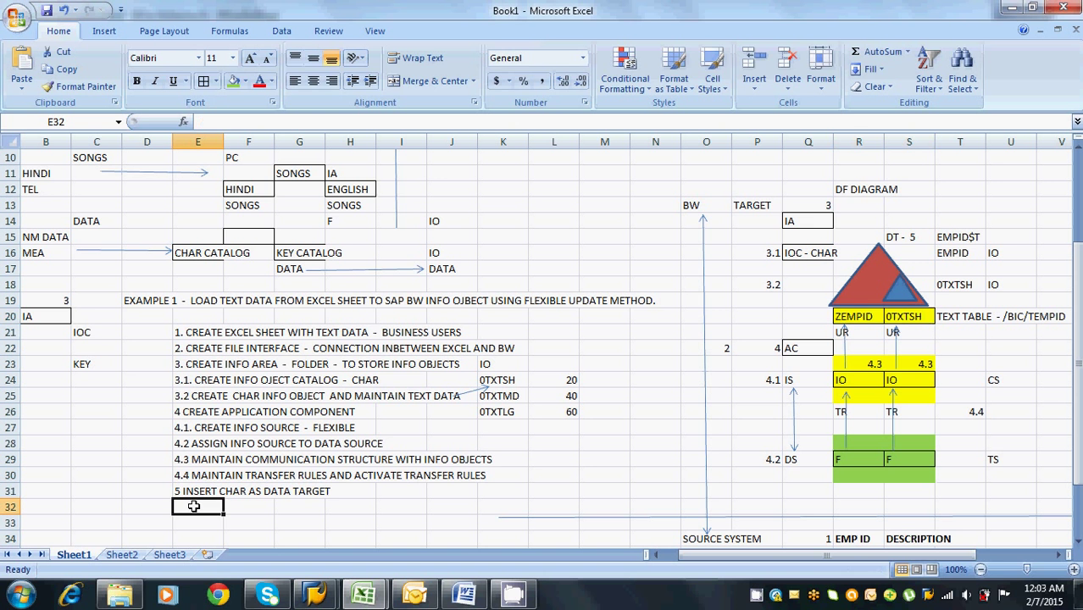
text(6)
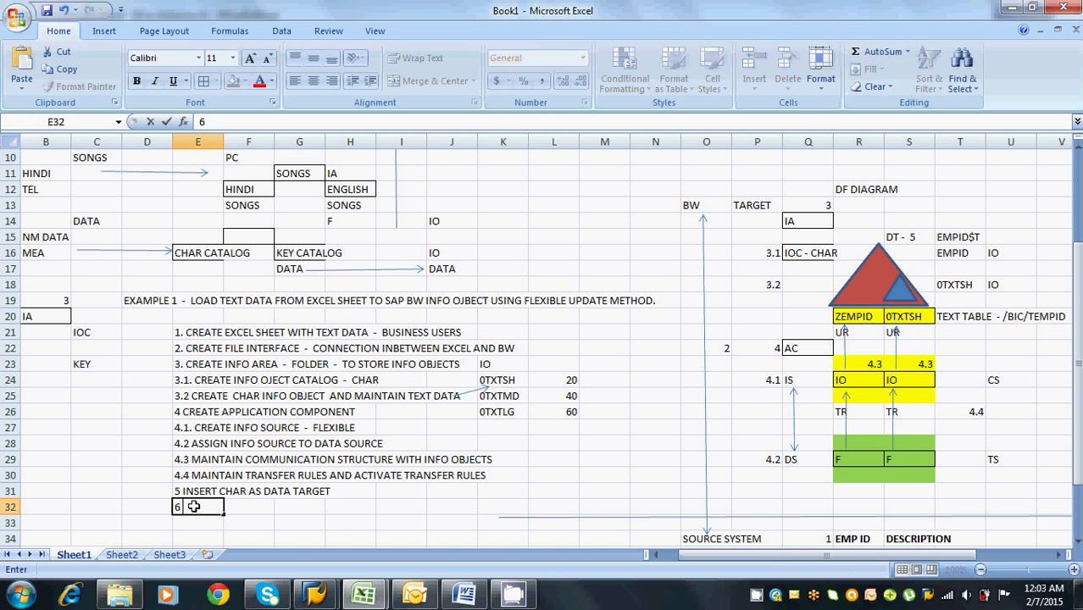
text( CREATE UPDATE RUELS)
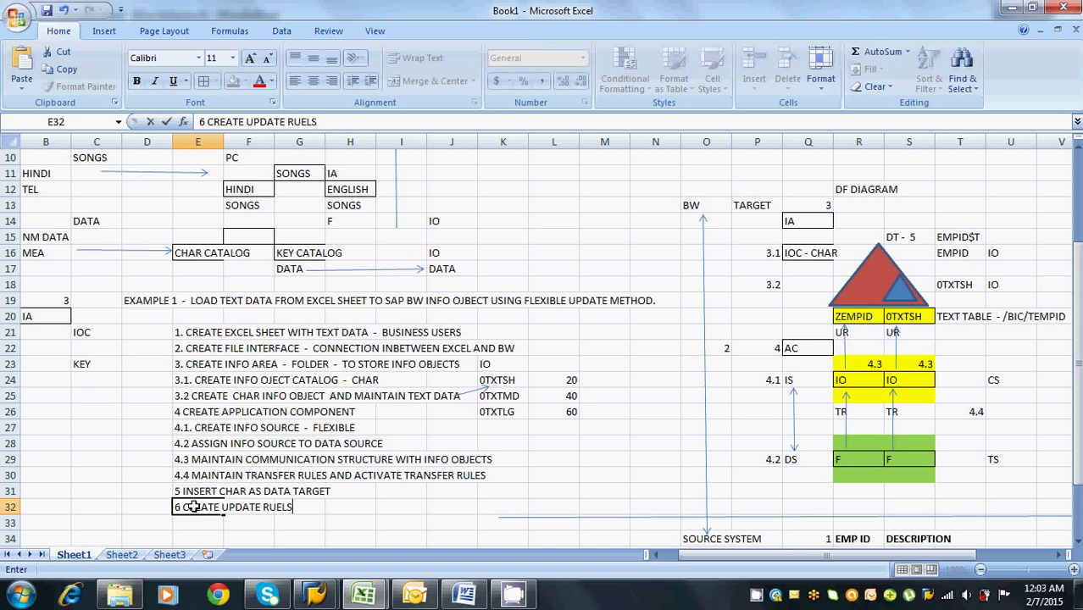
key(BackSpace)
key(BackSpace)
key(BackSpace)
text(LES)
Switch to SAP and create update rules for EMP ID (Texts) with InfoSource EMPID_TEXT, then activate them
key(alt+Tab)
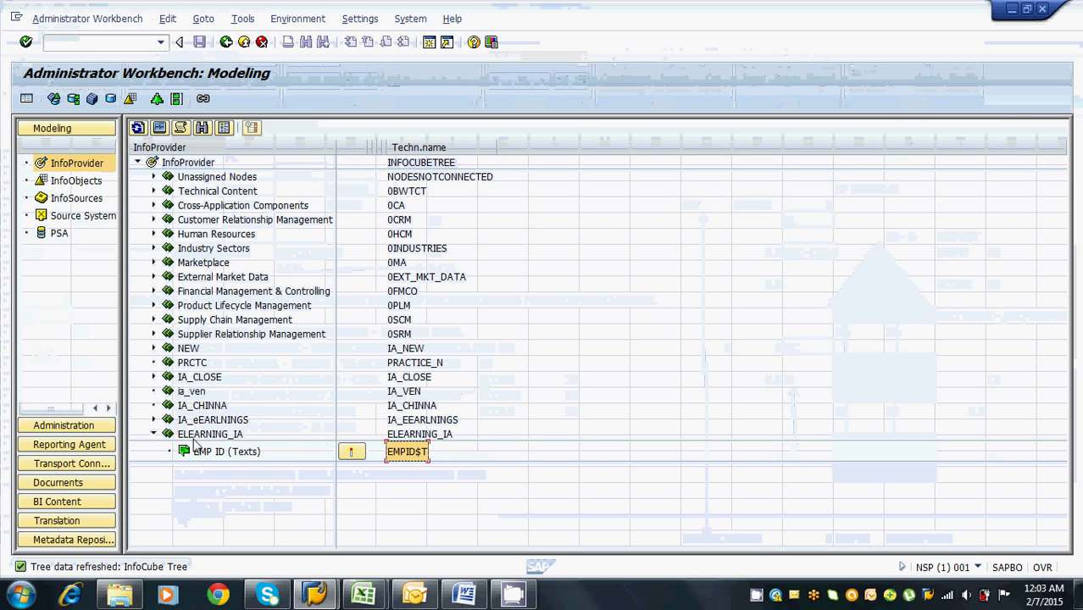
click(204, 452)
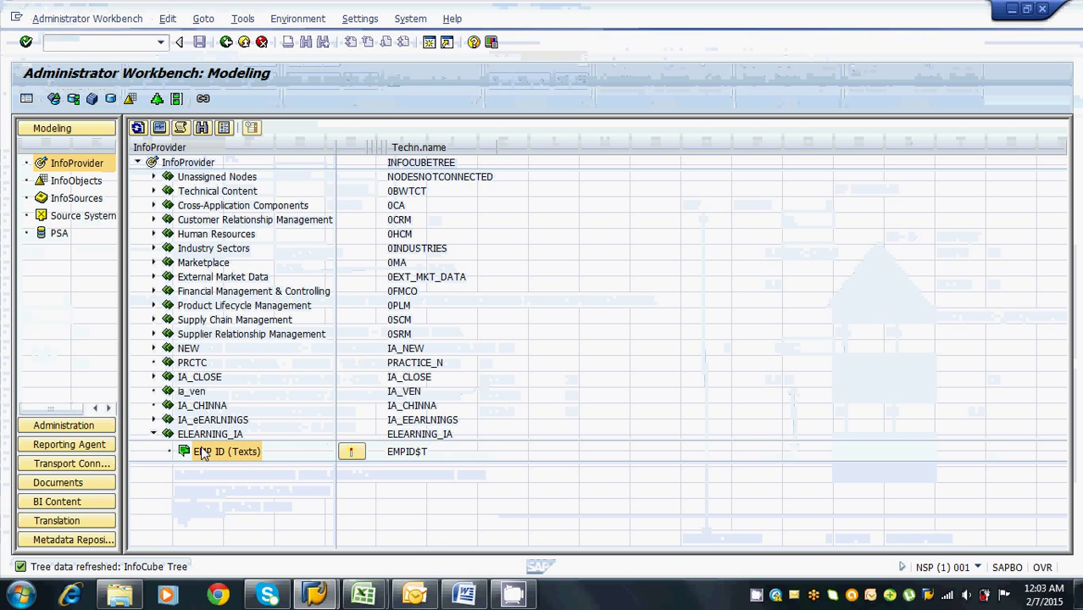
right_click(204, 452)
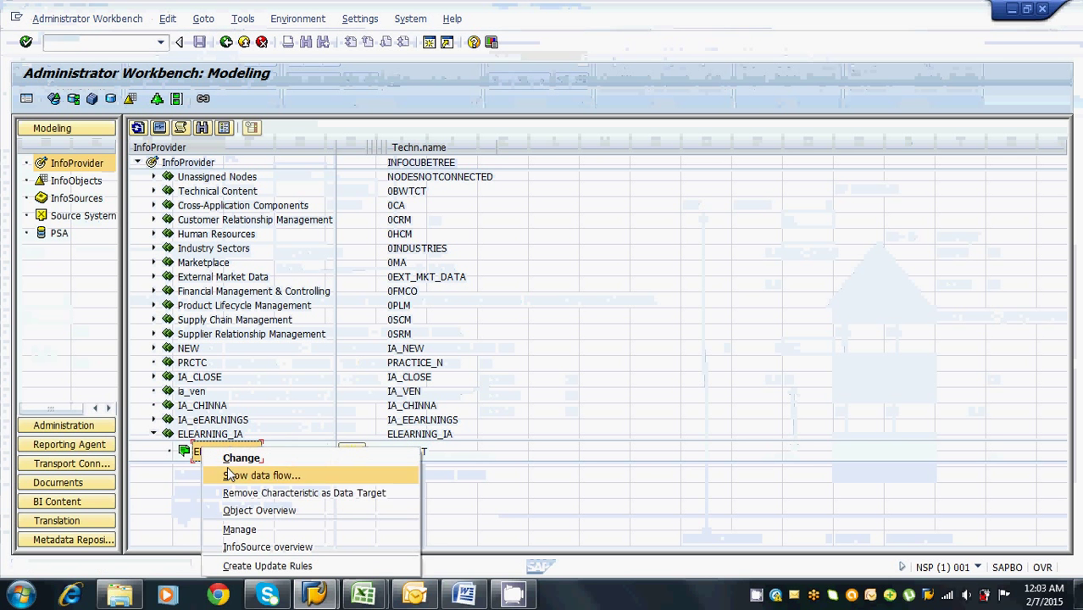
click(239, 566)
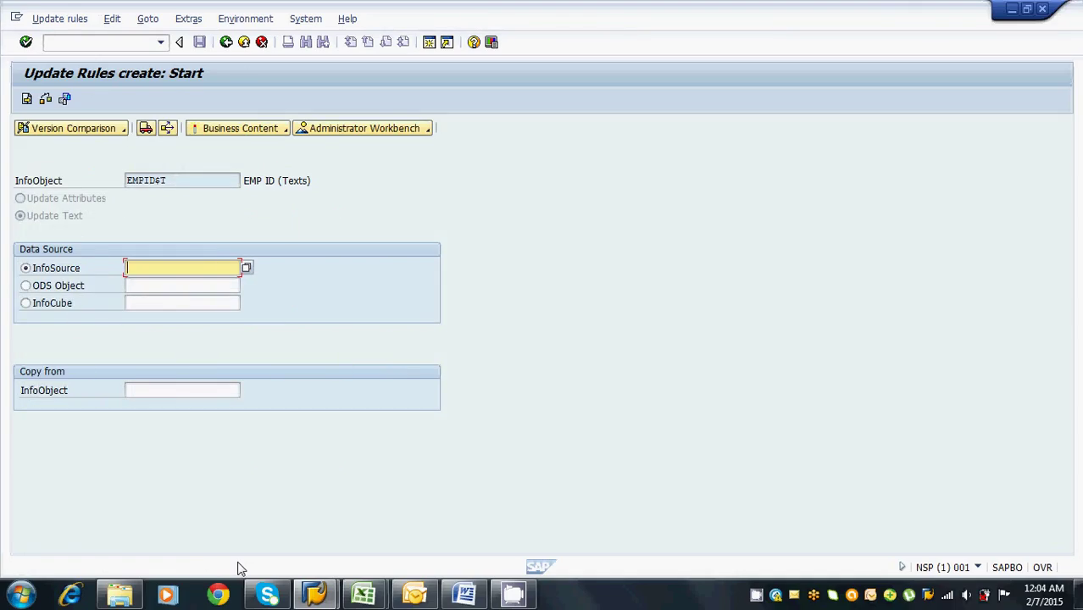
text(MPID_TEXT)
key(Return)
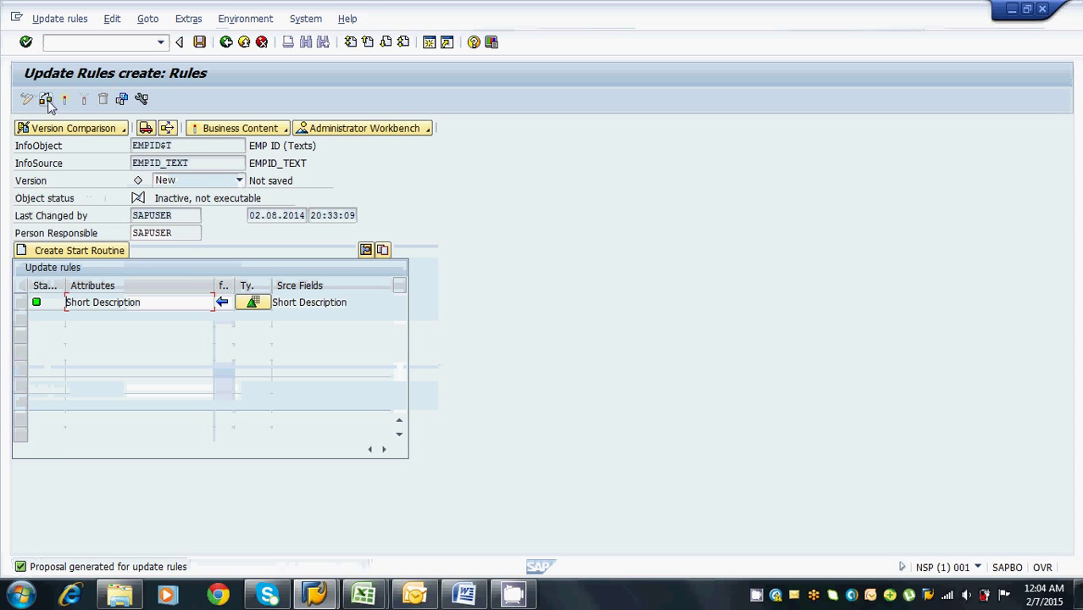
click(65, 100)
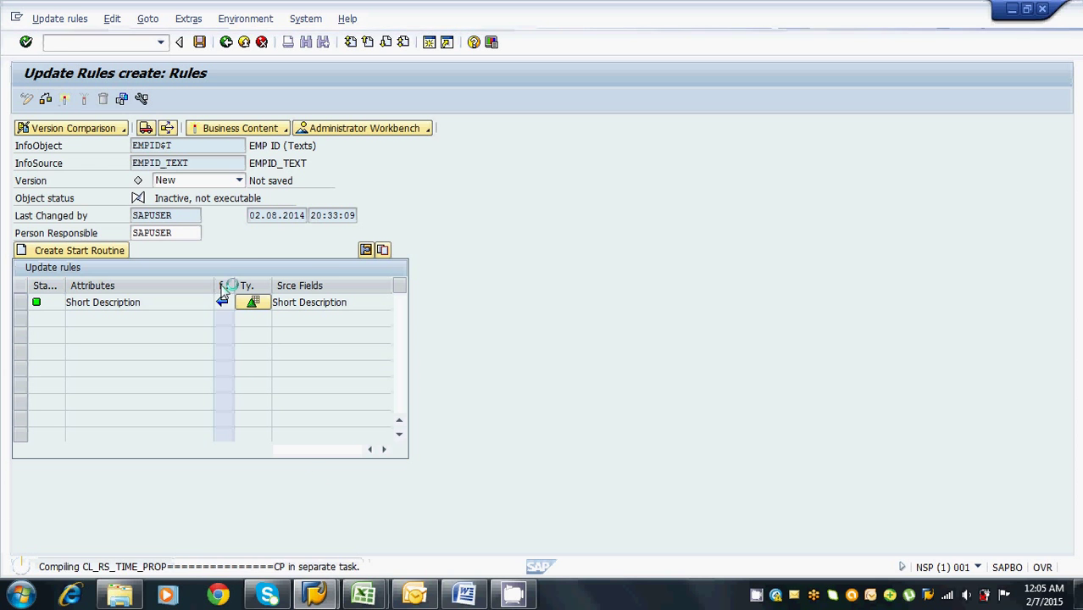
Enter "7 SEE DATA FLOW DIAGRAM" in cell E33 of the step list in the Excel workbook Book1
mouse_move(364, 595)
click(439, 528)
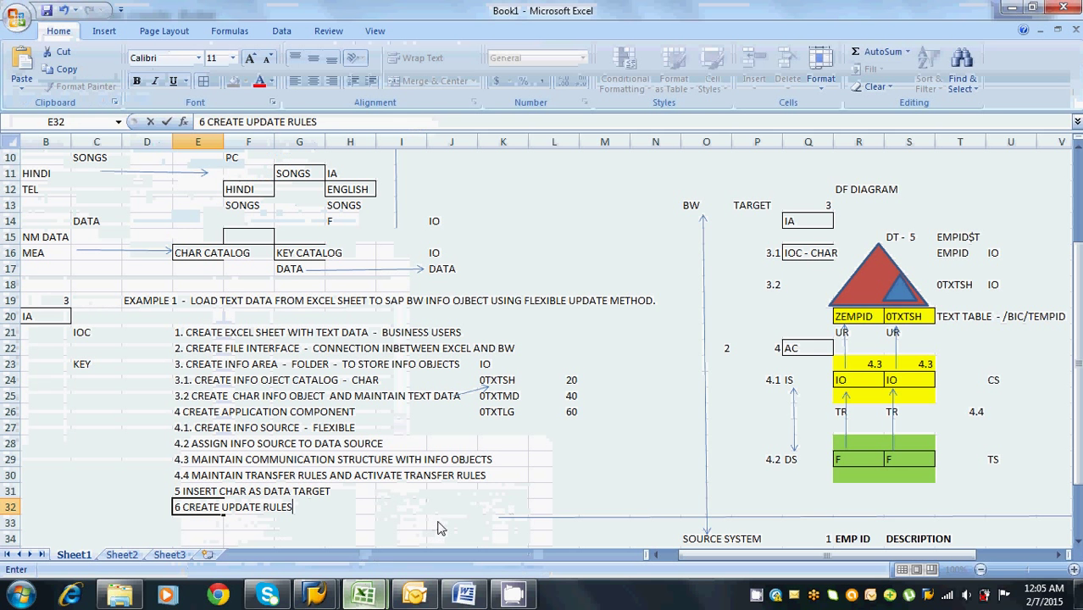
click(199, 524)
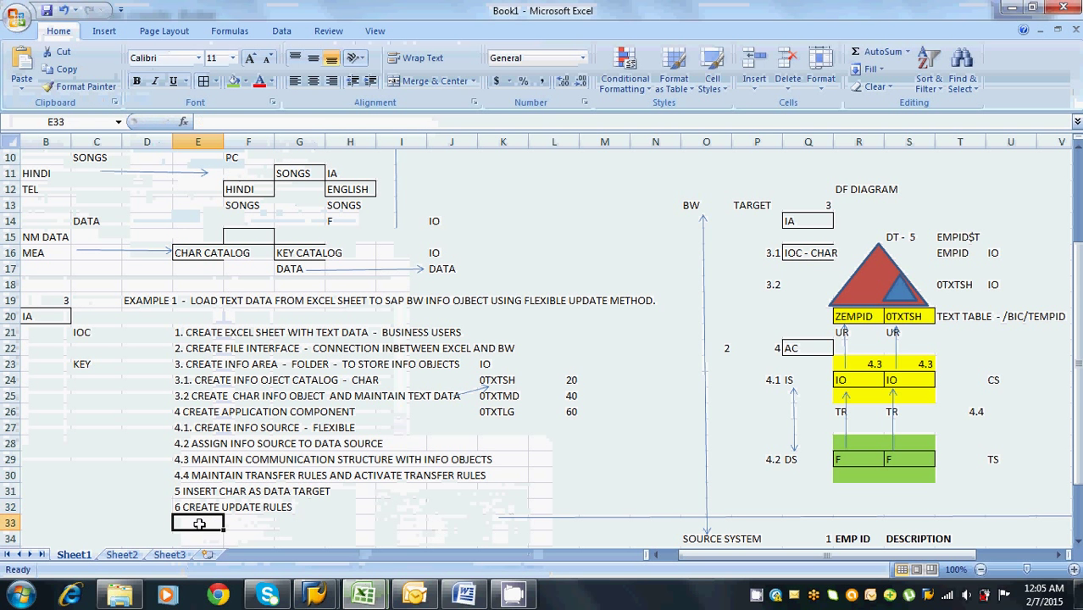
text(7 SEE)
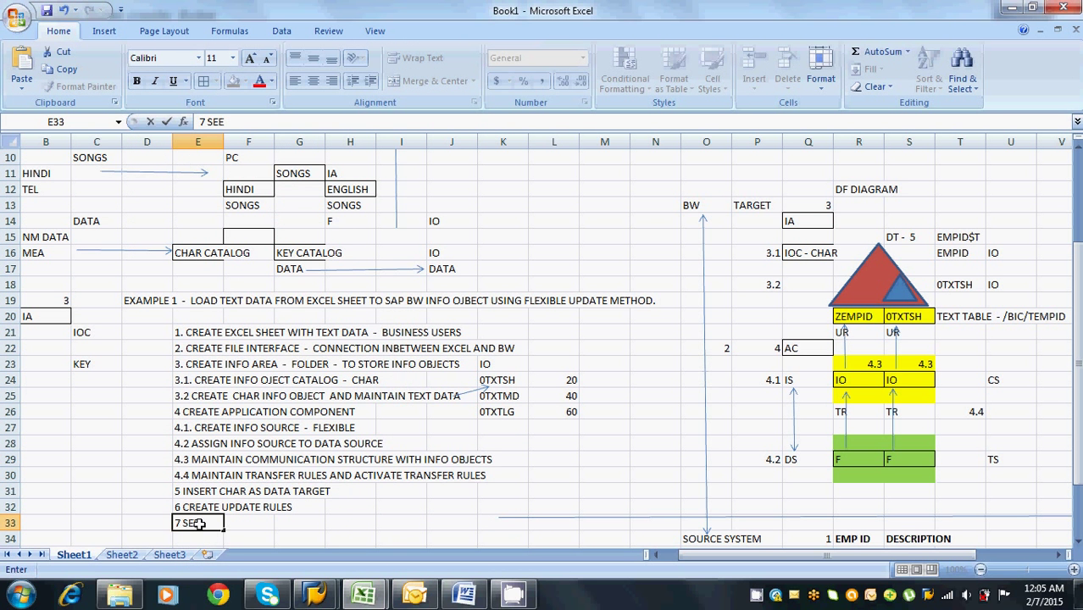
text( D)
text(ATA )
text(FLOW)
key(BackSpace)
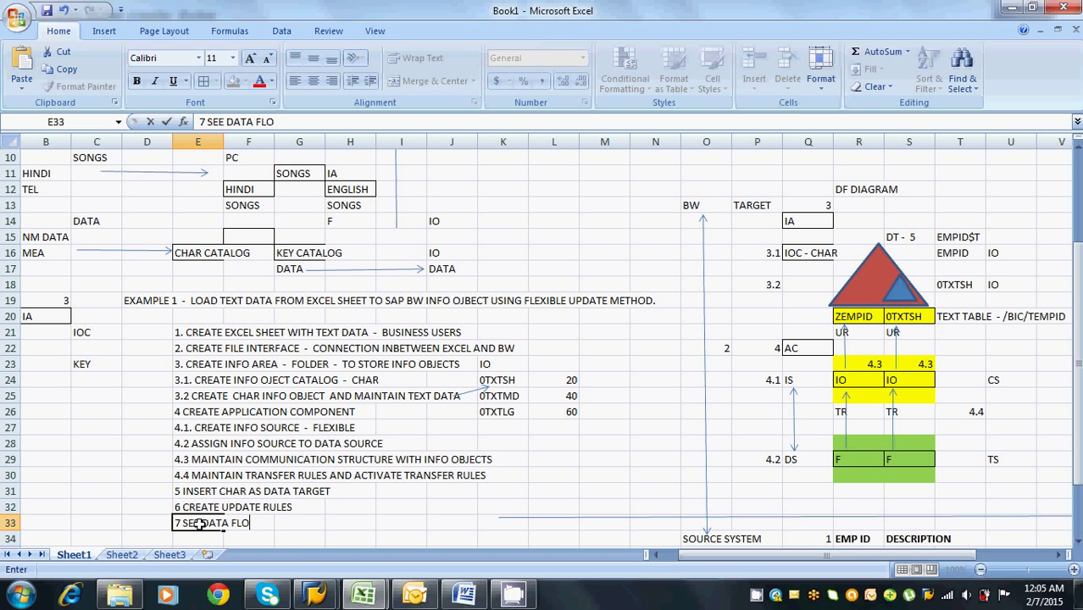
text(W DIAGRAM)
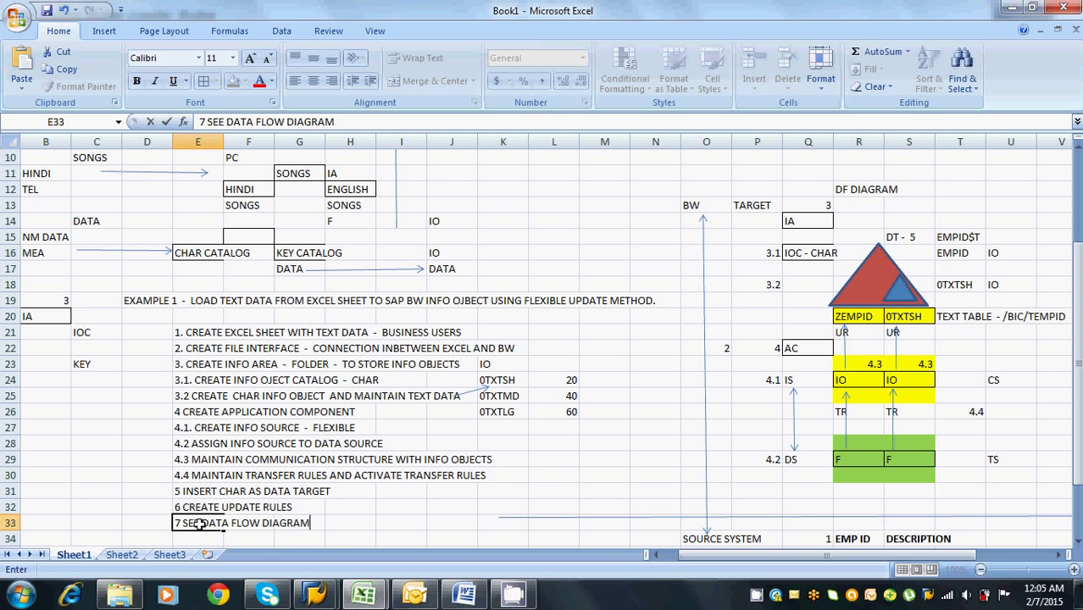
Append "- 7" to the DF DIAGRAM heading in cell R12
click(912, 188)
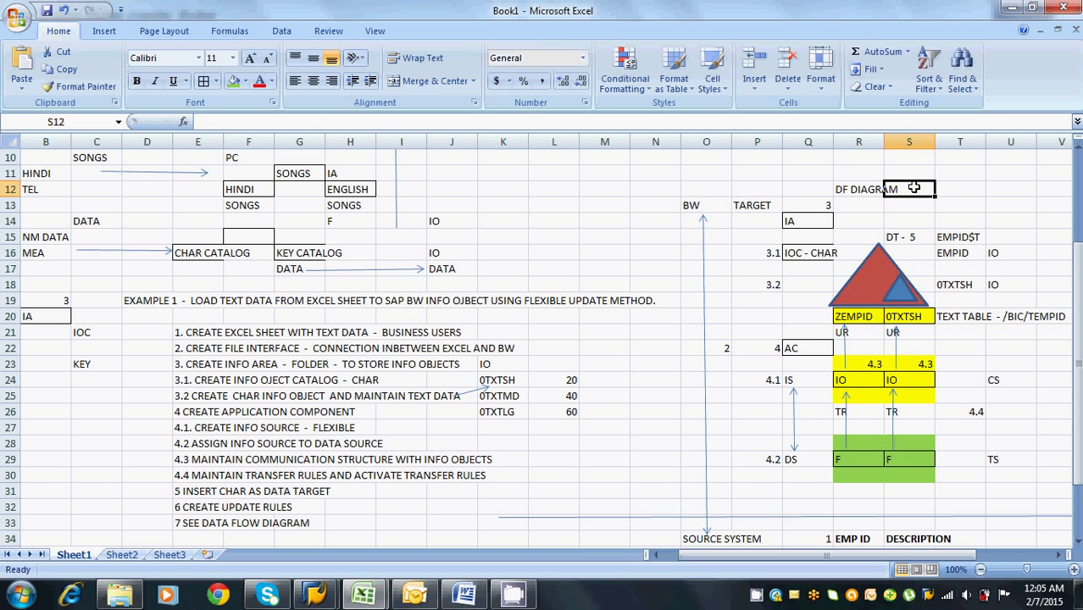
click(846, 186)
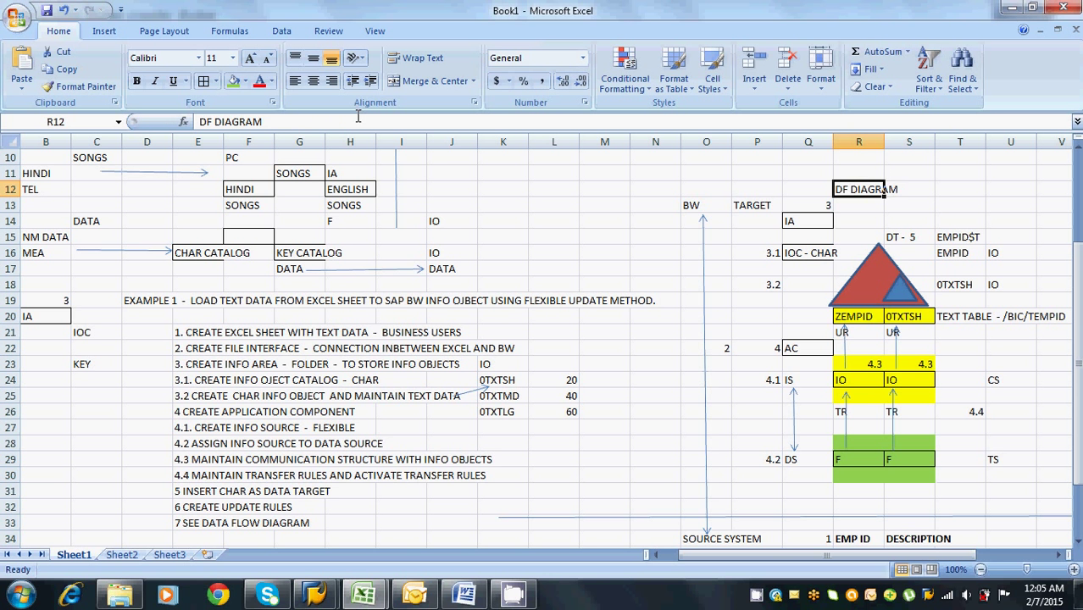
click(358, 119)
text(- 7)
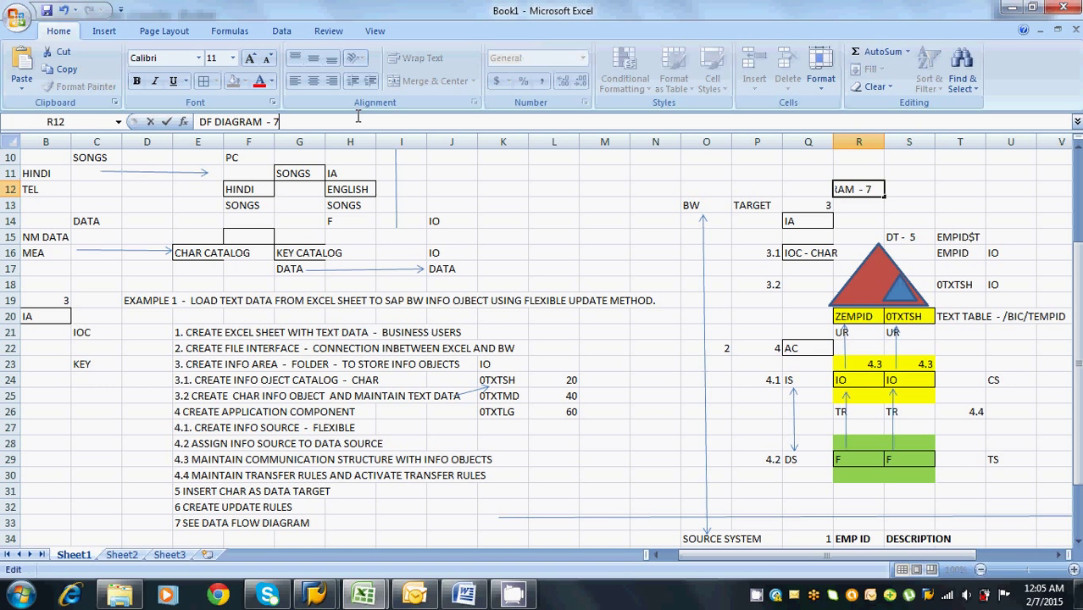
click(725, 430)
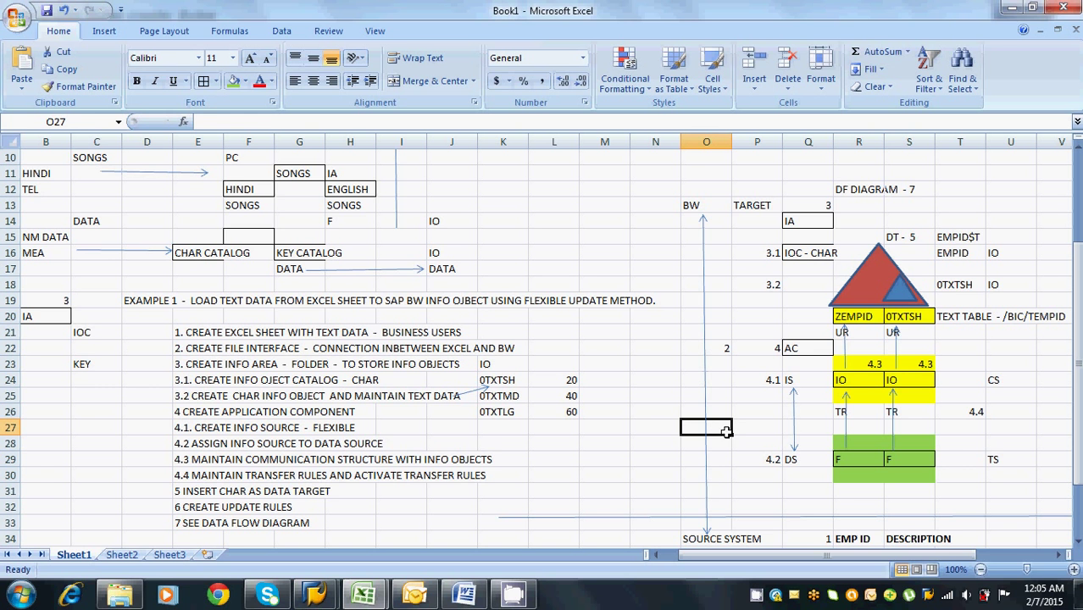
Return to SAP and show the data flow of InfoSource EMPID_TEXT under ELEARNING_AC
key(alt+Tab)
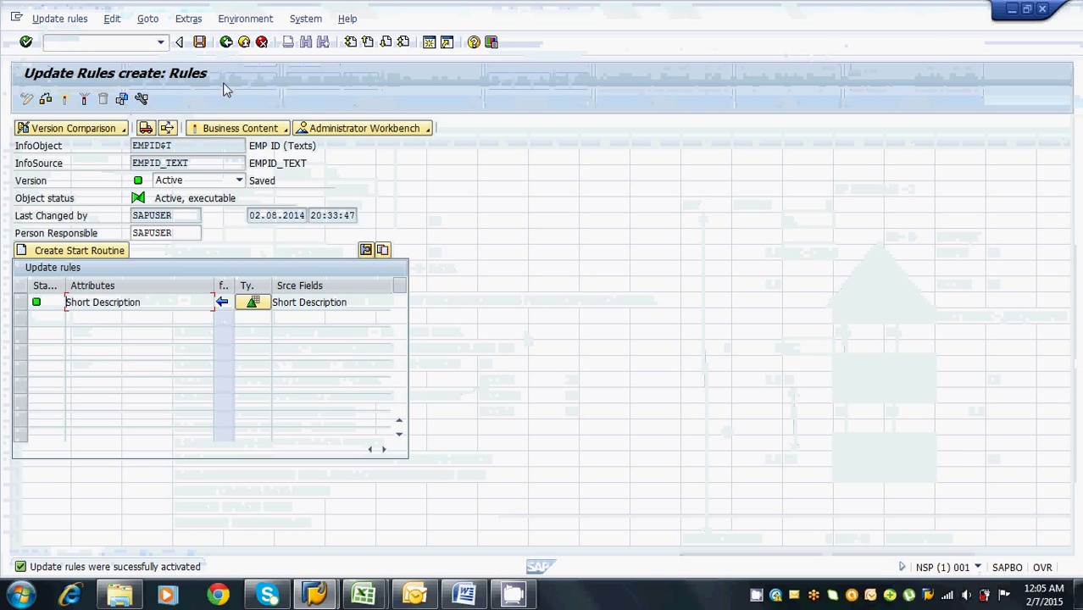
click(227, 47)
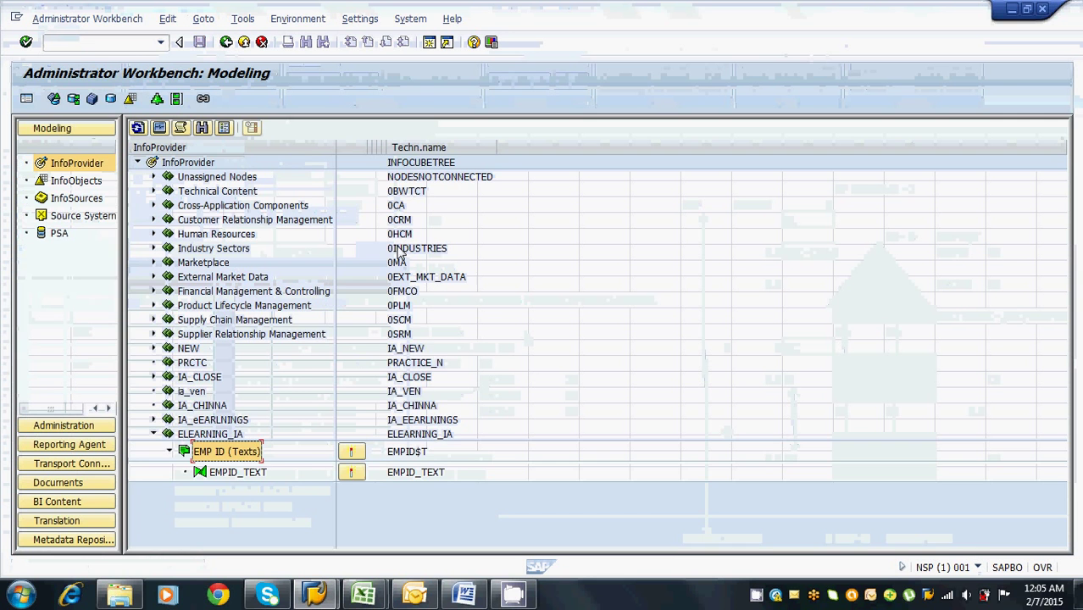
click(99, 201)
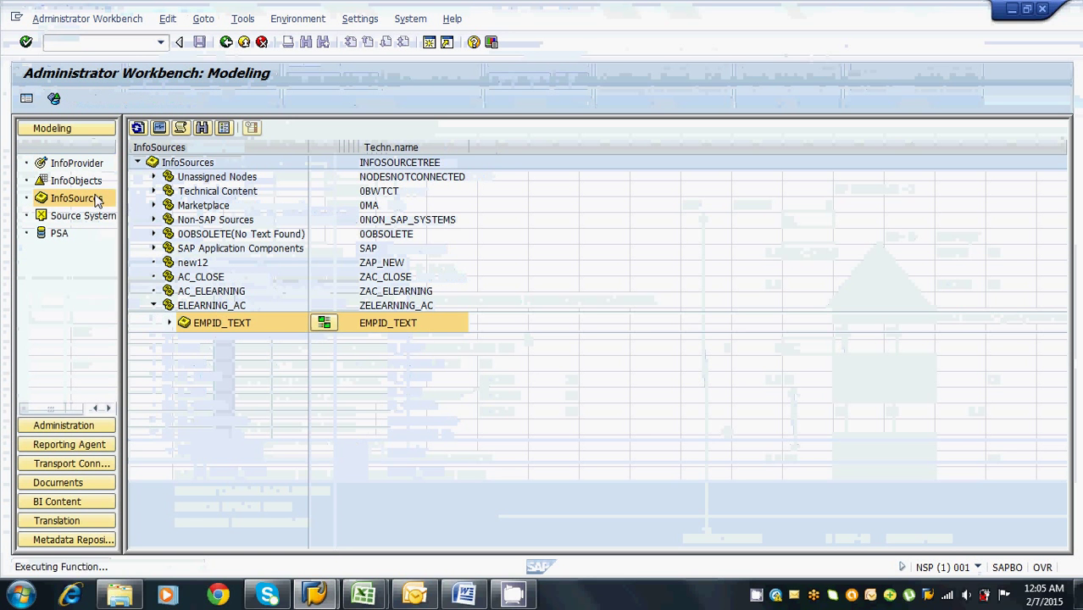
right_click(193, 327)
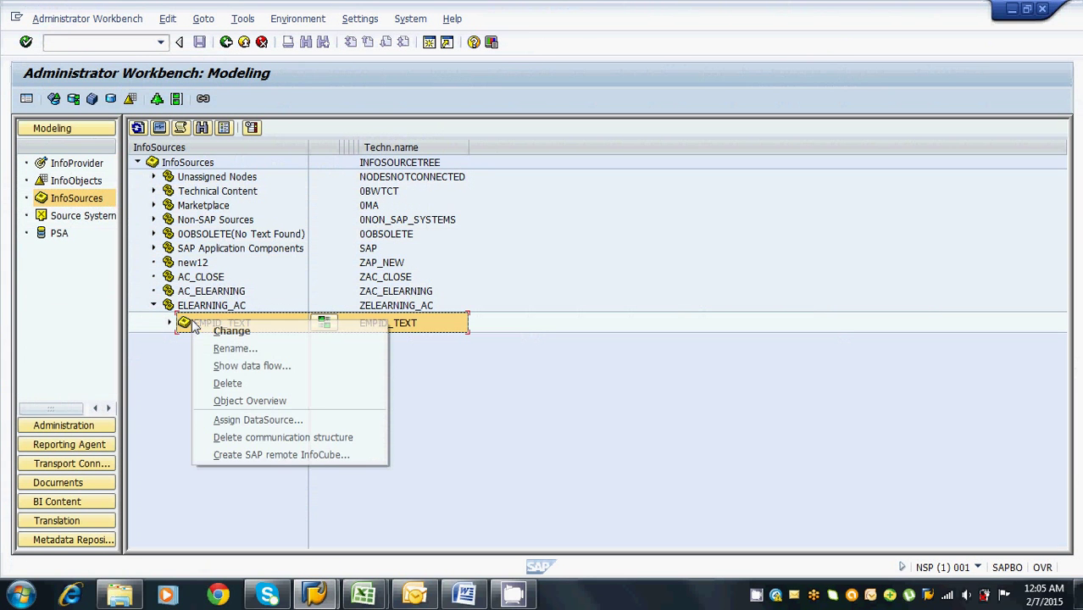
click(220, 366)
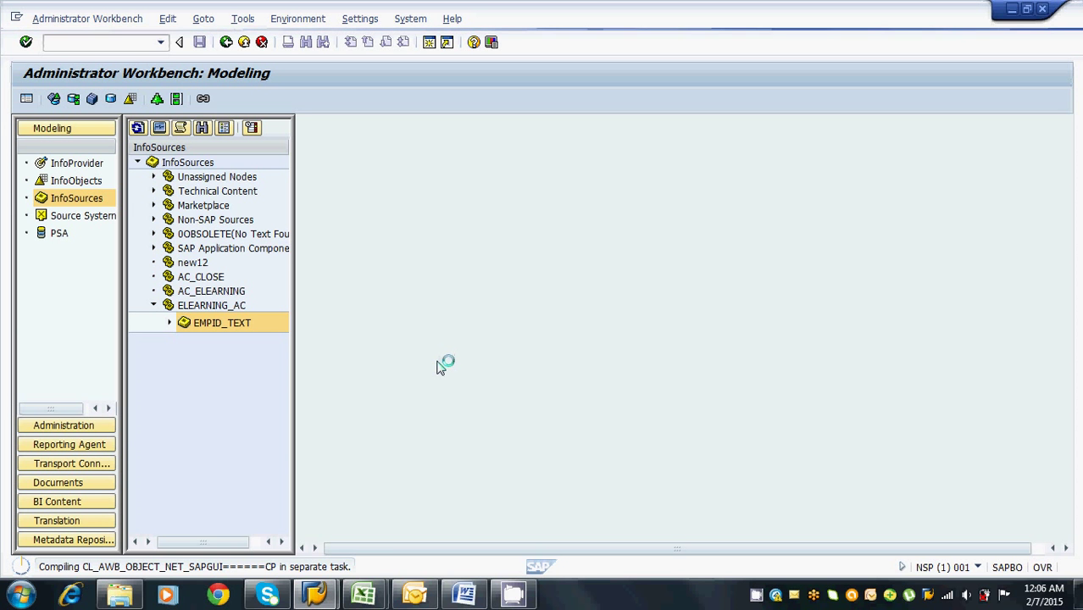
Review the EMP ID and DESCRIPTION source records and the ZEMPID and 0TXTSH target fields in the Excel diagram
mouse_move(365, 594)
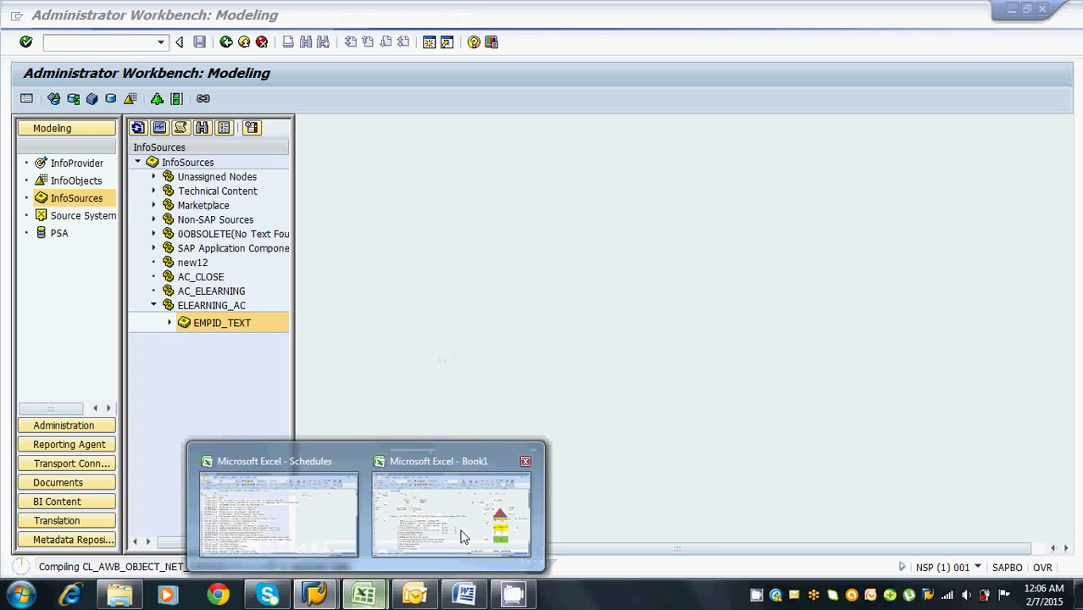
click(442, 514)
drag(1077, 299, 1077, 351)
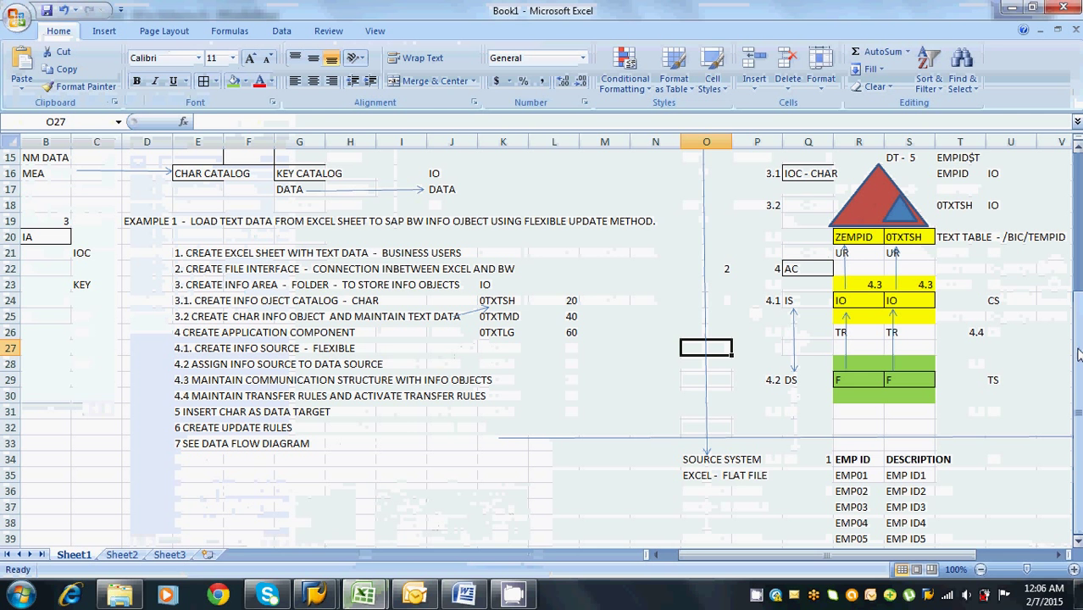
drag(863, 462, 901, 526)
click(857, 192)
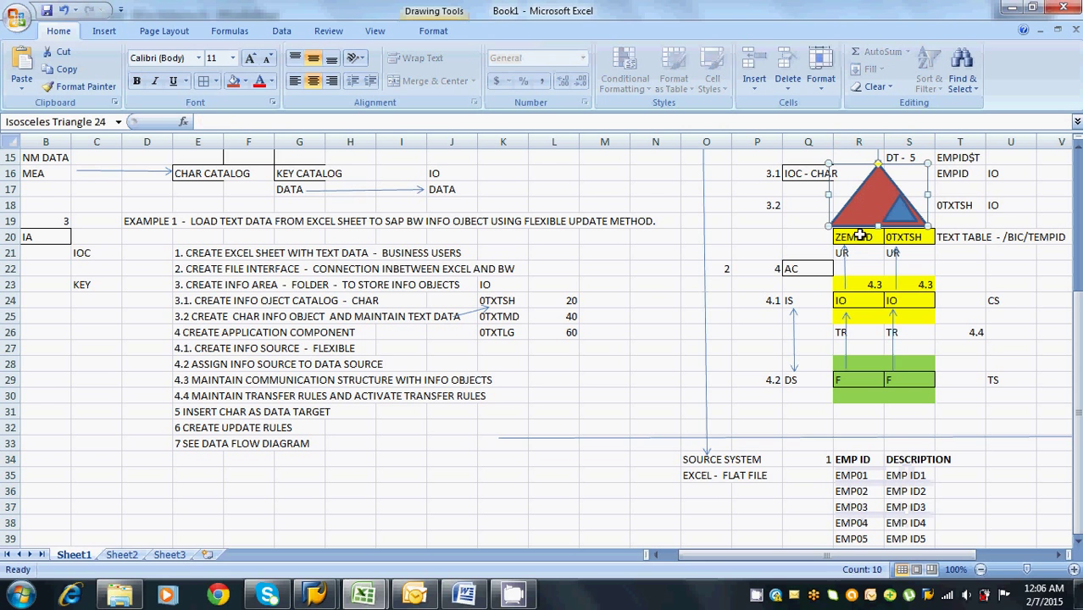
drag(859, 236, 903, 238)
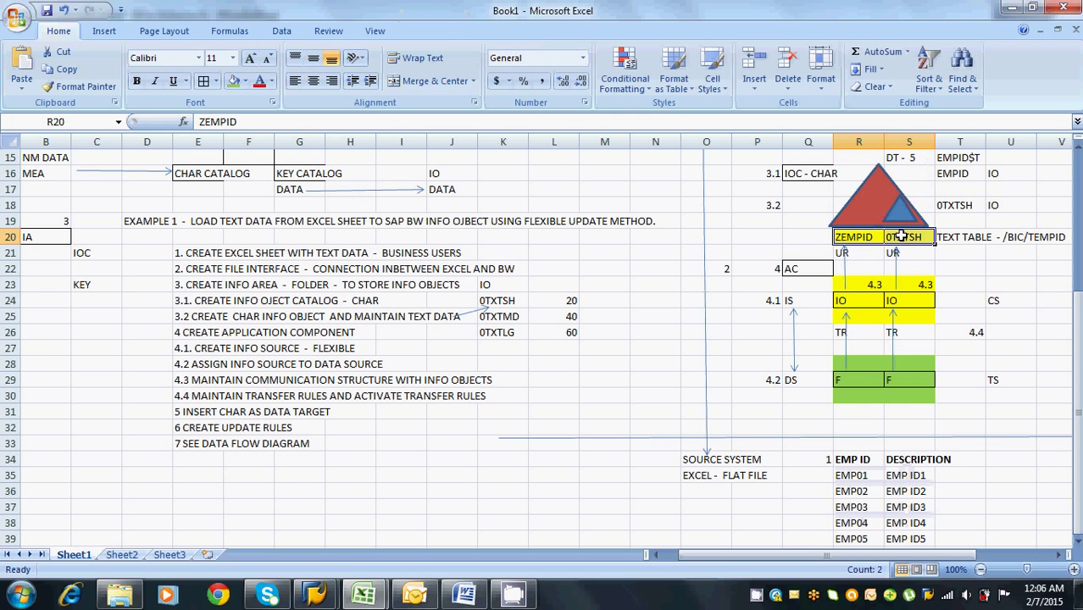
key(alt+Tab)
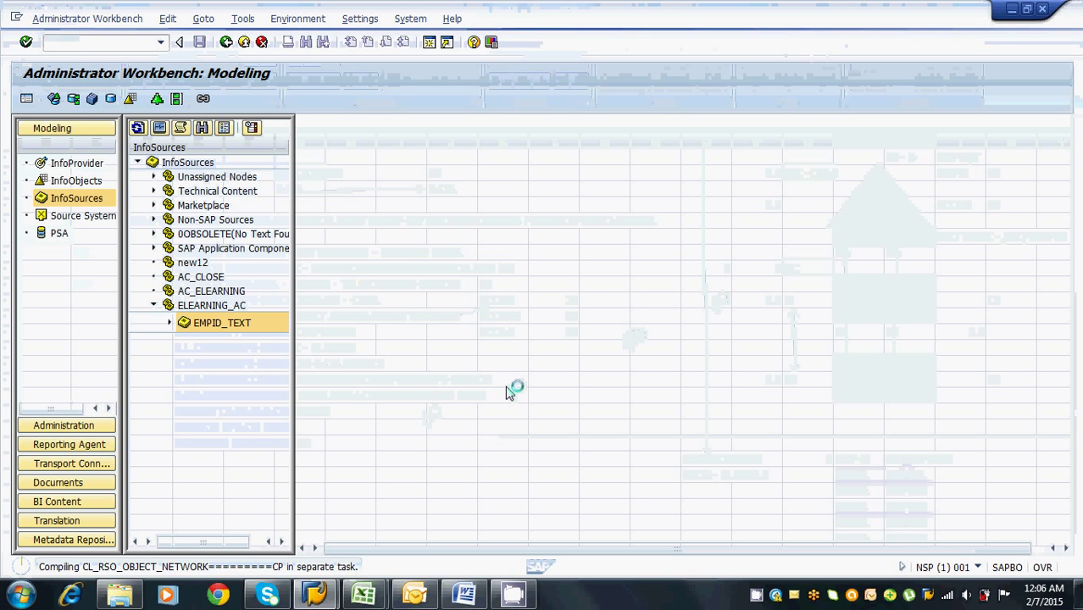
key(alt+Tab)
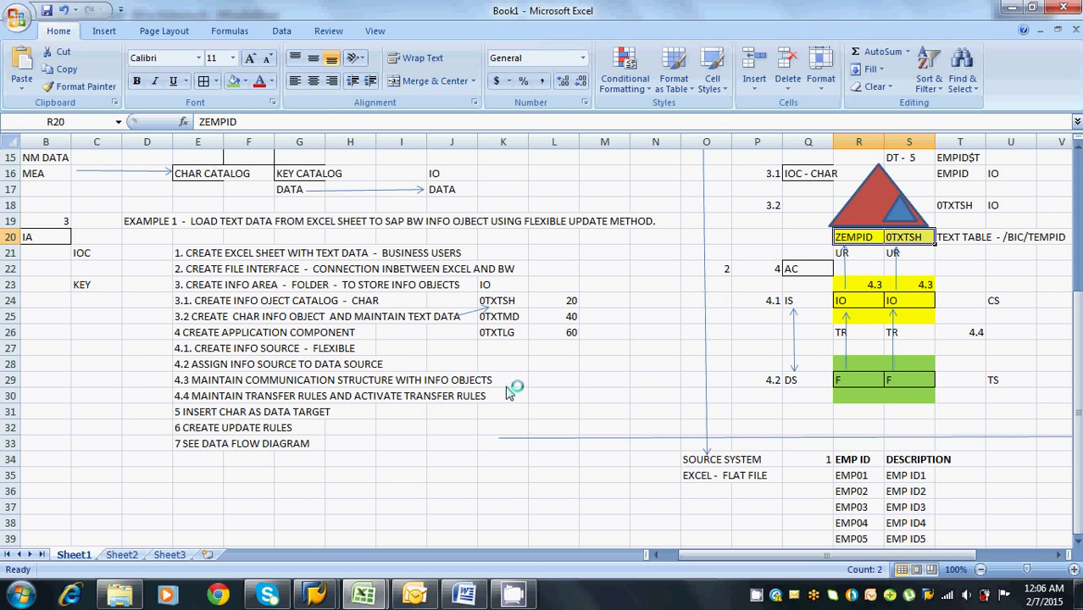
Enter "8 CREATE INFO PACKAGE" in cell E34 of the step list
click(216, 457)
text(8)
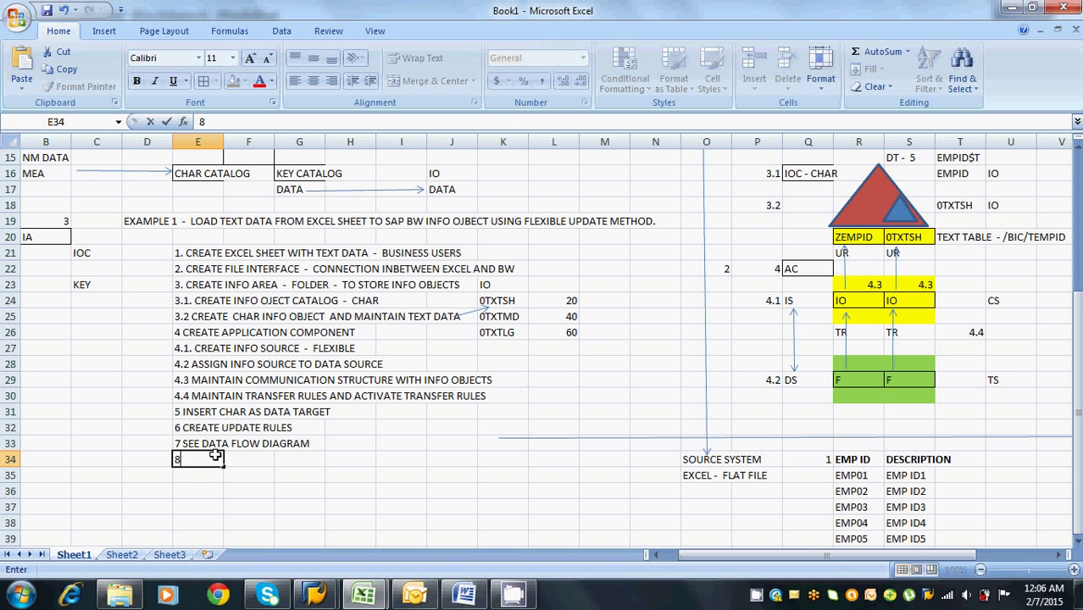
text( CREATE)
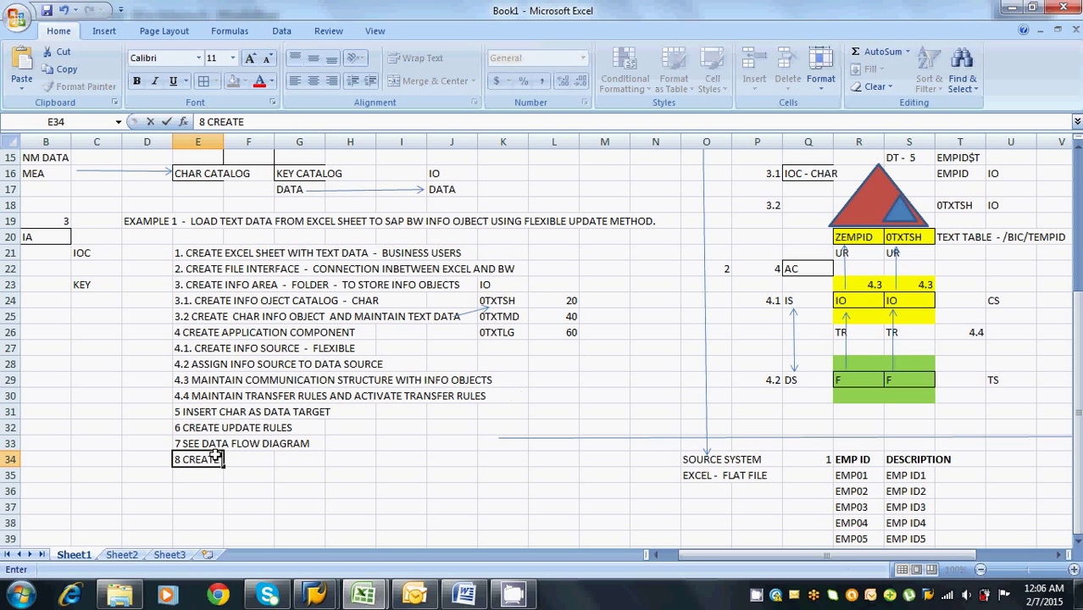
text( INFO PACKAGE)
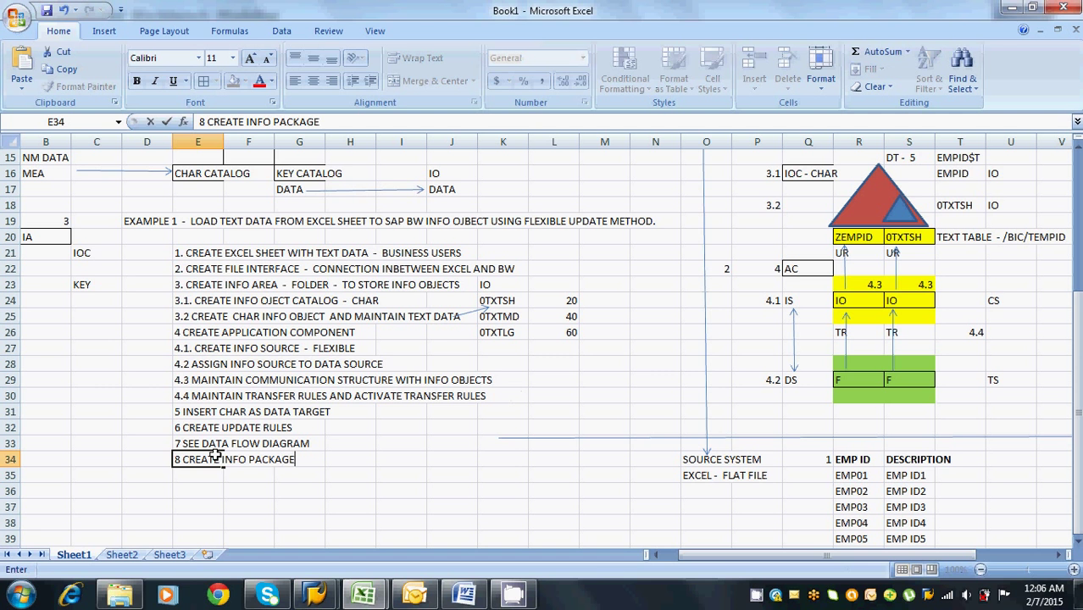
click(209, 443)
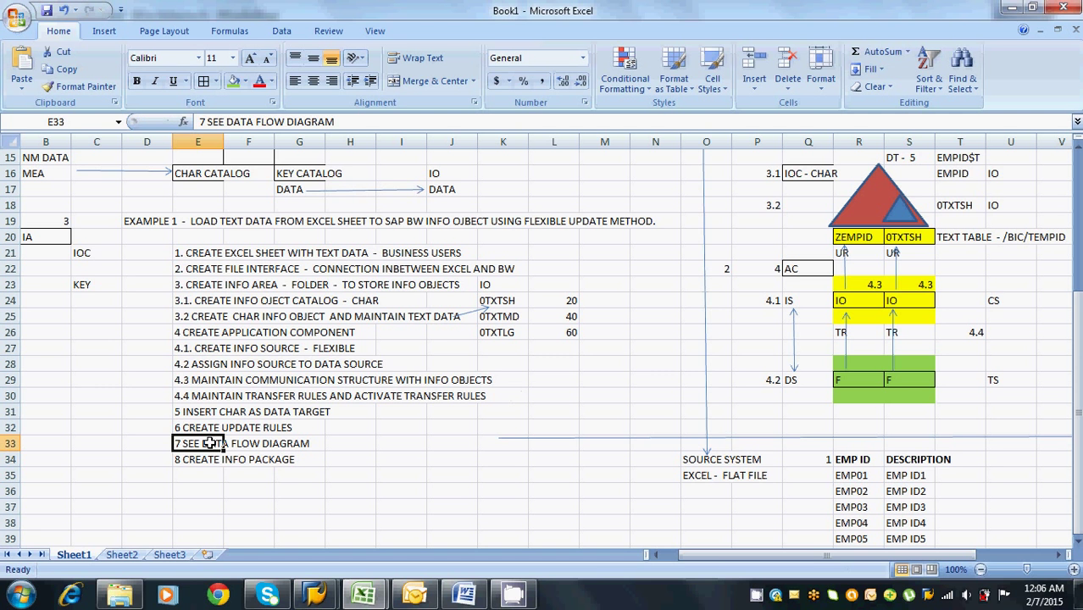
Append ", SCHEDULE DATA LOAD" to the info package step in cell E34 of the Excel step list
key(alt+Tab)
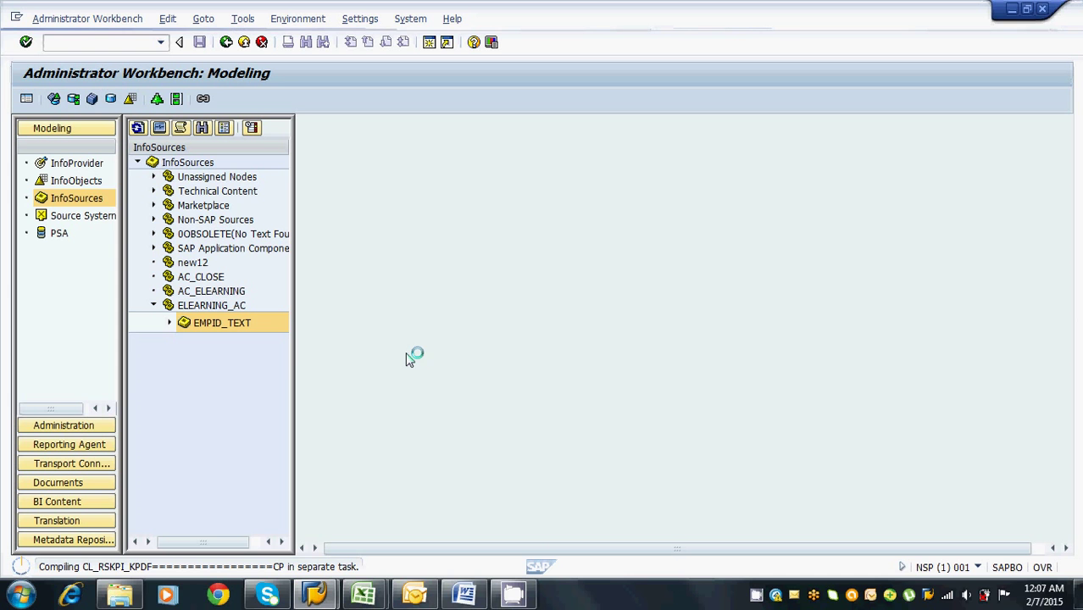
mouse_move(364, 593)
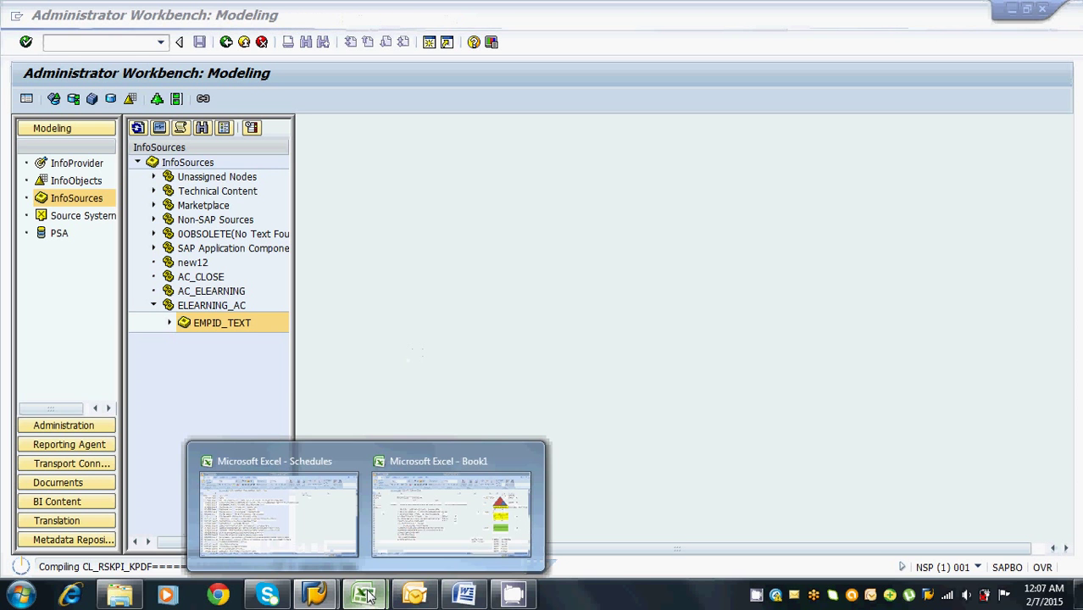
click(432, 547)
click(207, 475)
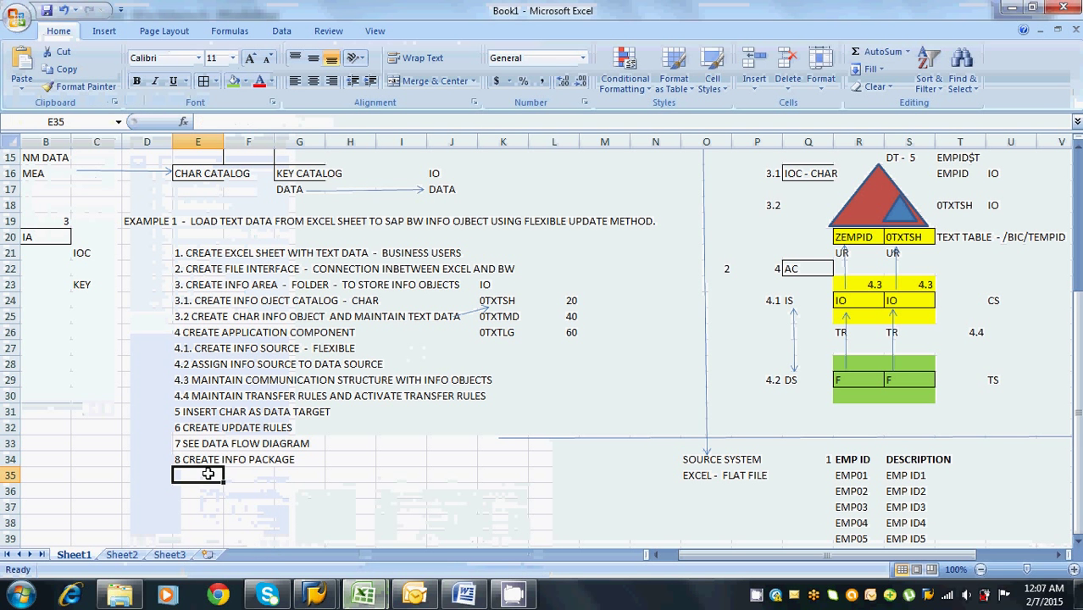
click(207, 460)
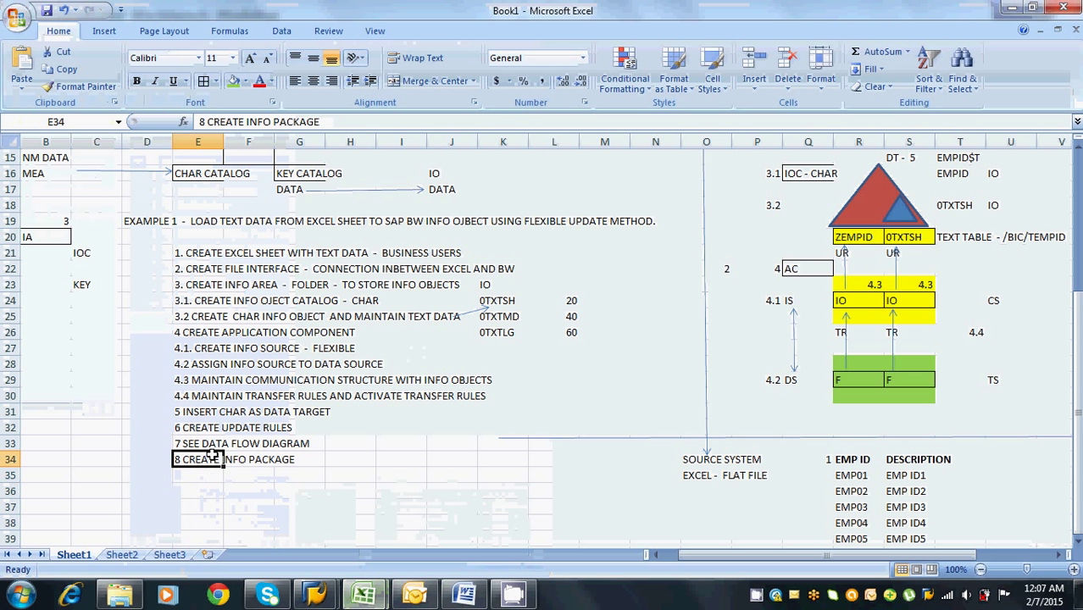
click(325, 123)
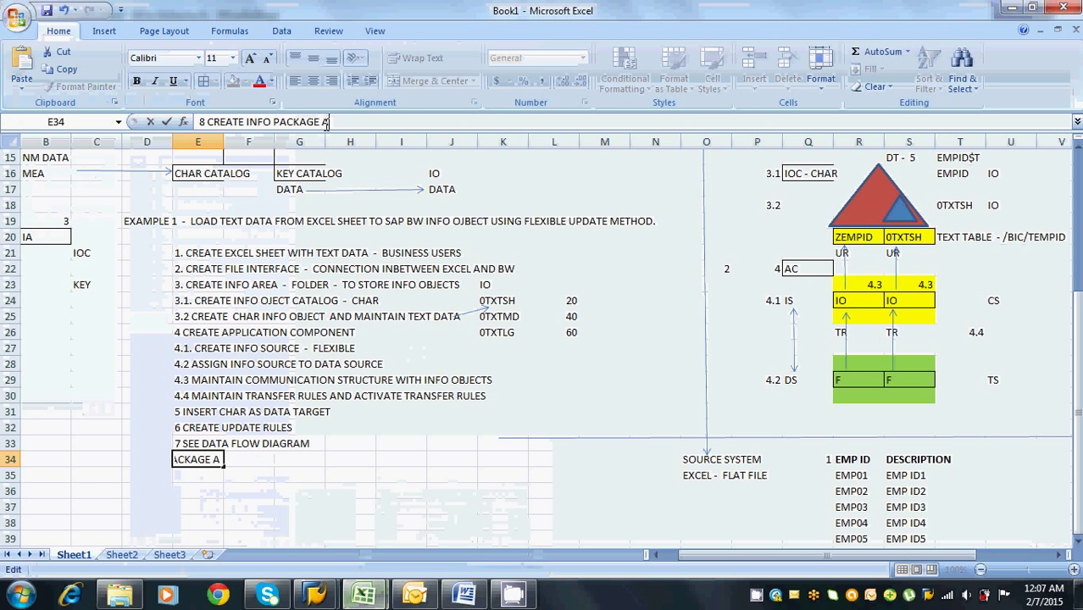
key(BackSpace)
text(, SCHE)
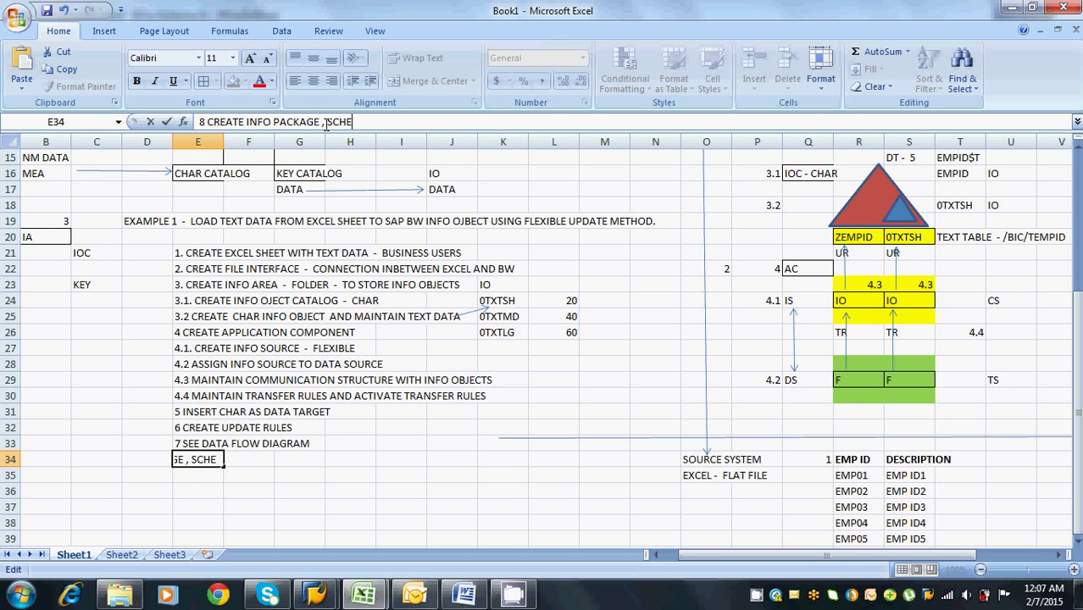
text(DULE DATA)
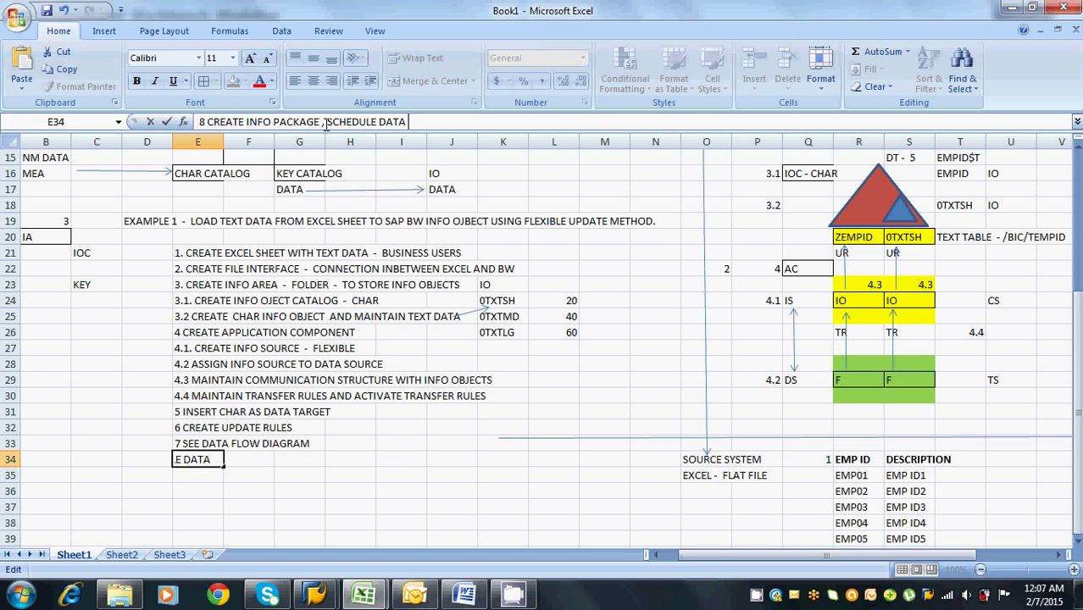
text( LOAD)
Enter "9 MONITOR AND SEE CONTENT IN INFO OBJECT." in cell E35 of the step list
click(195, 478)
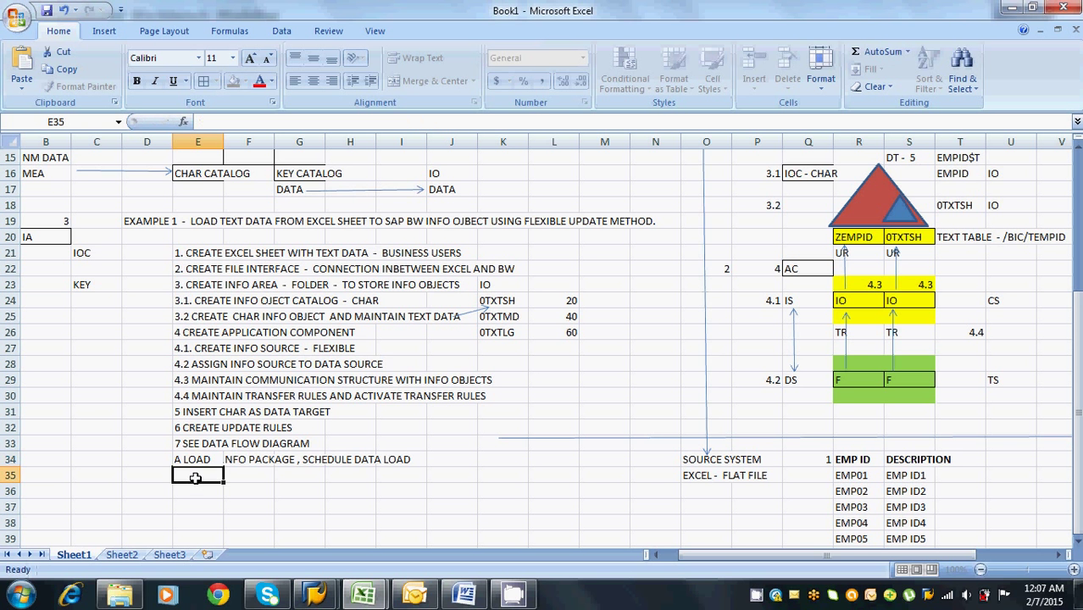
text(9)
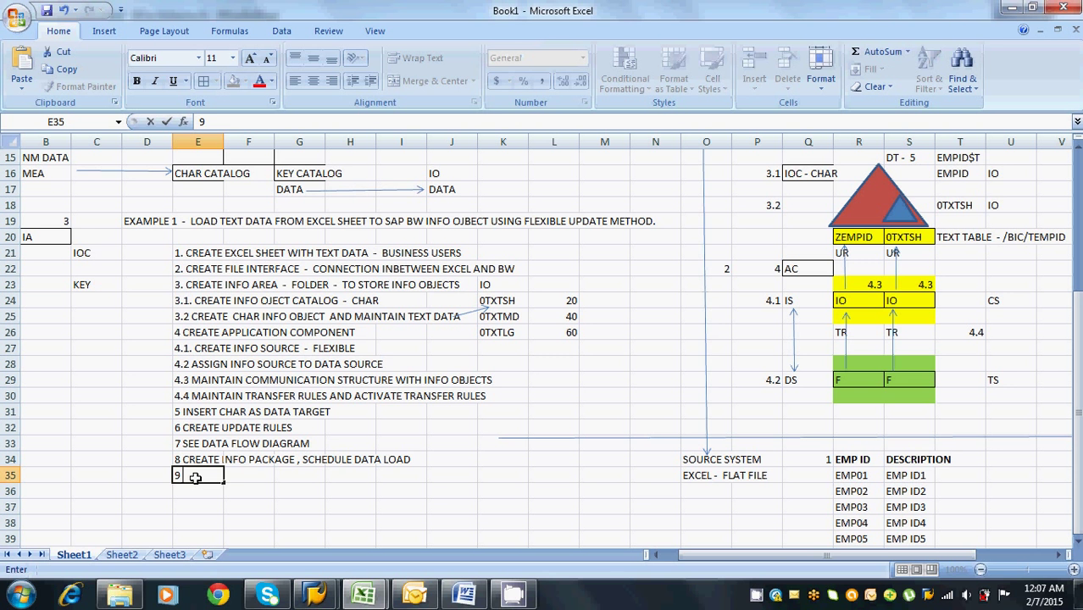
text( MONITOR)
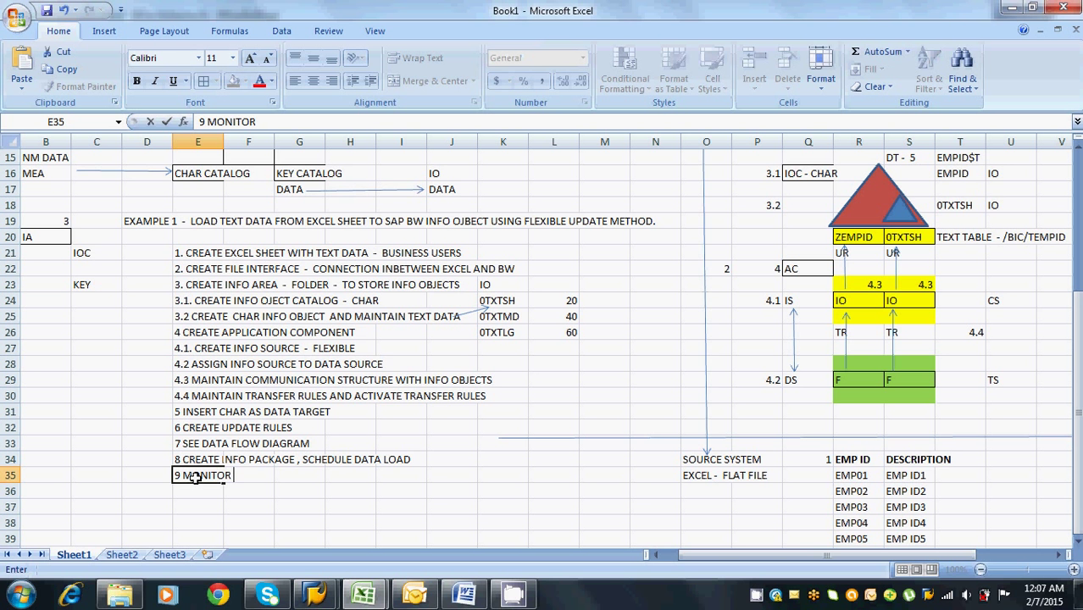
text( AND SEE CONTE)
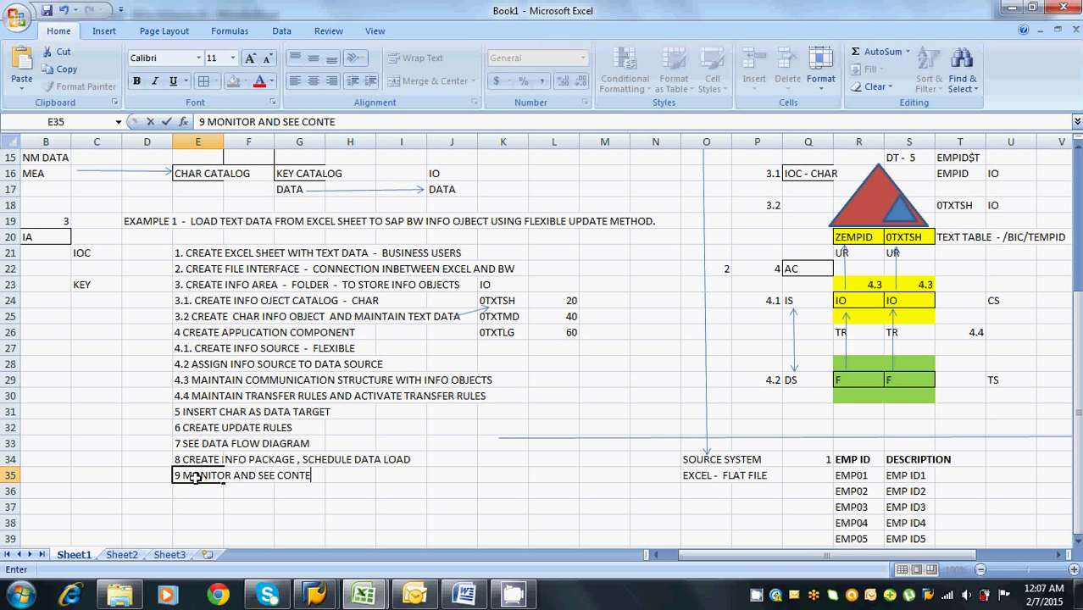
text(NT IN INFO O)
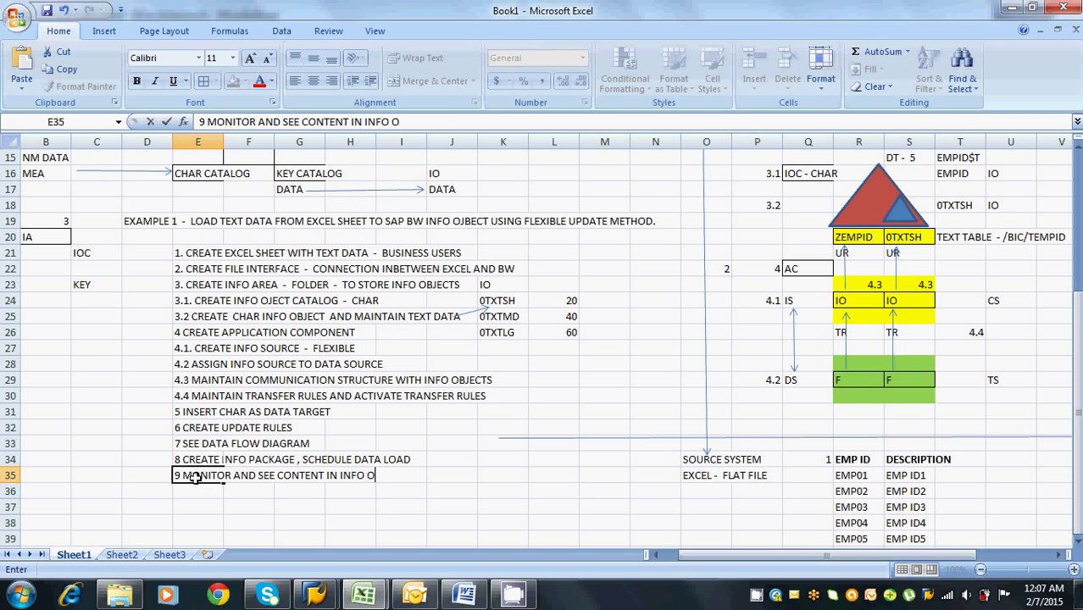
text(BJECT.)
Switch to SAP, close the data flow display and expand InfoSource EMPID_TEXT under ELEARNING_AC
key(alt+Tab)
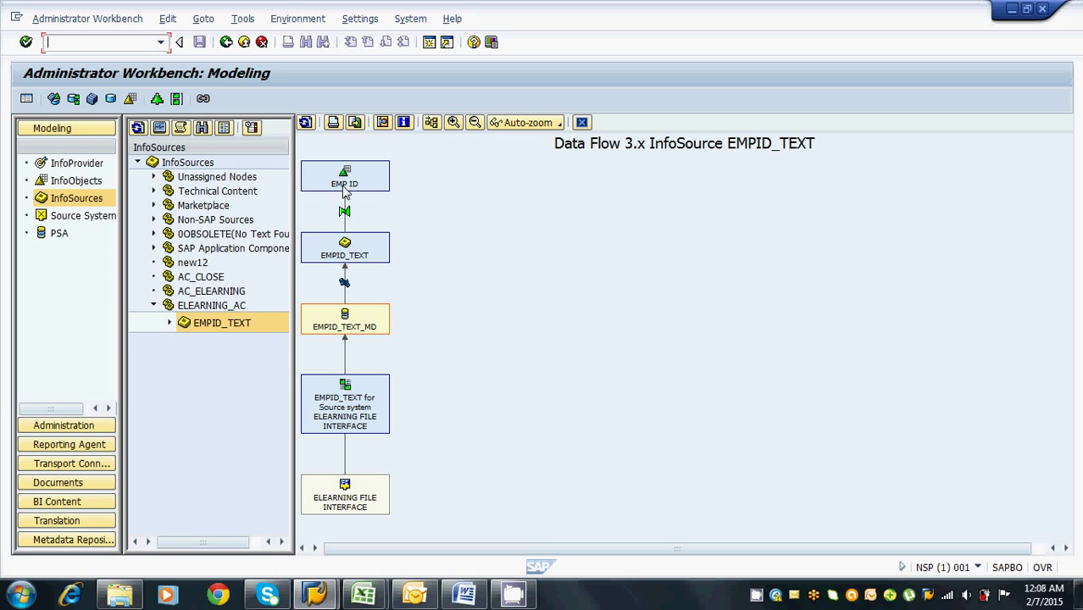
click(582, 123)
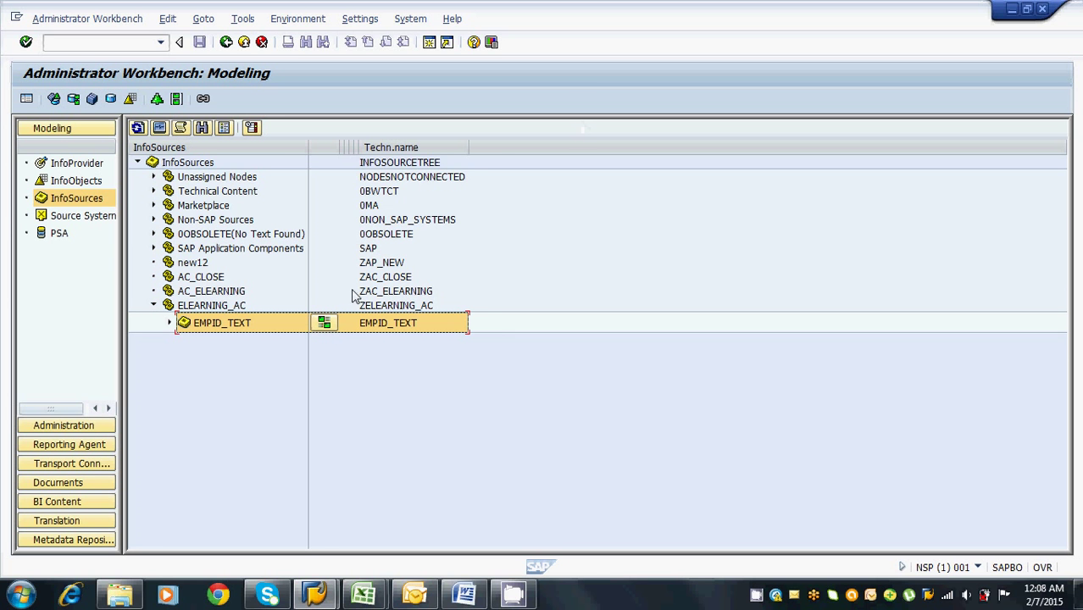
click(169, 323)
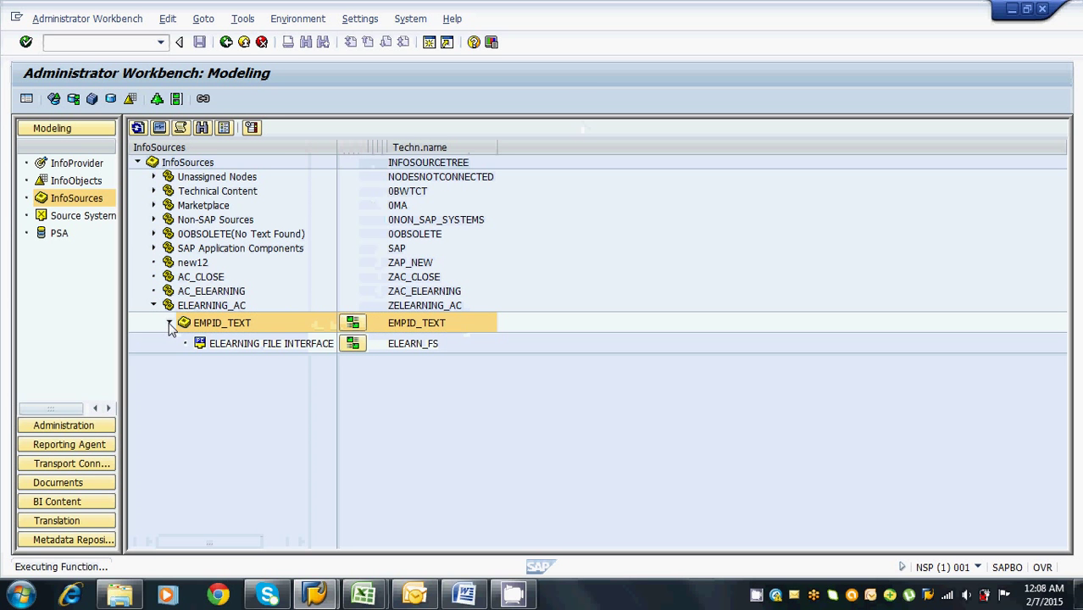
Create an InfoPackage for the ELEARNING FILE INTERFACE source system, reusing the DataSource's technical name EMPID_TEXT as its description
right_click(224, 347)
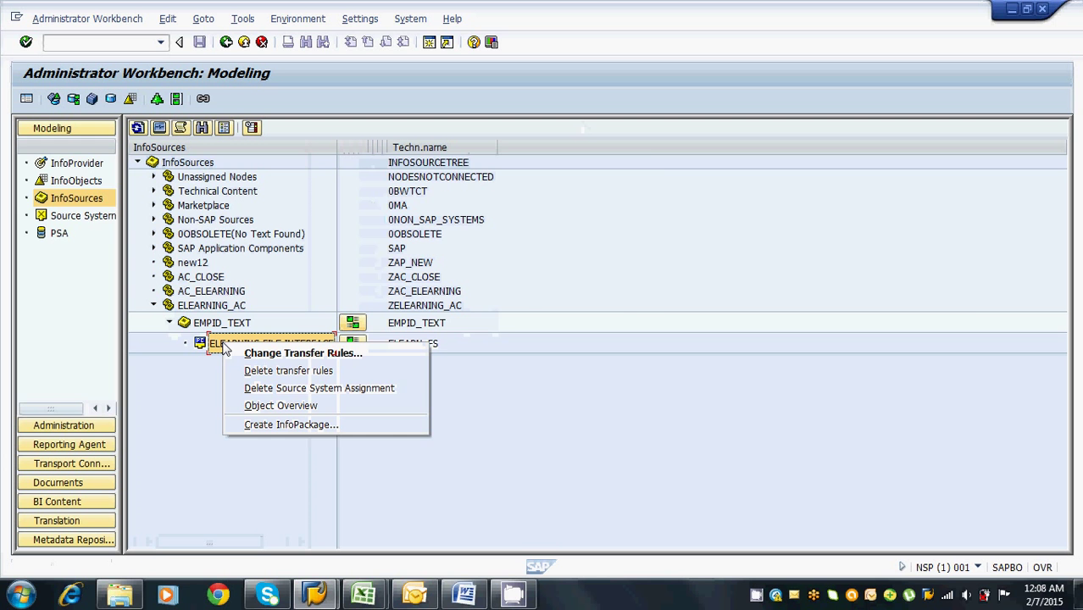
click(249, 424)
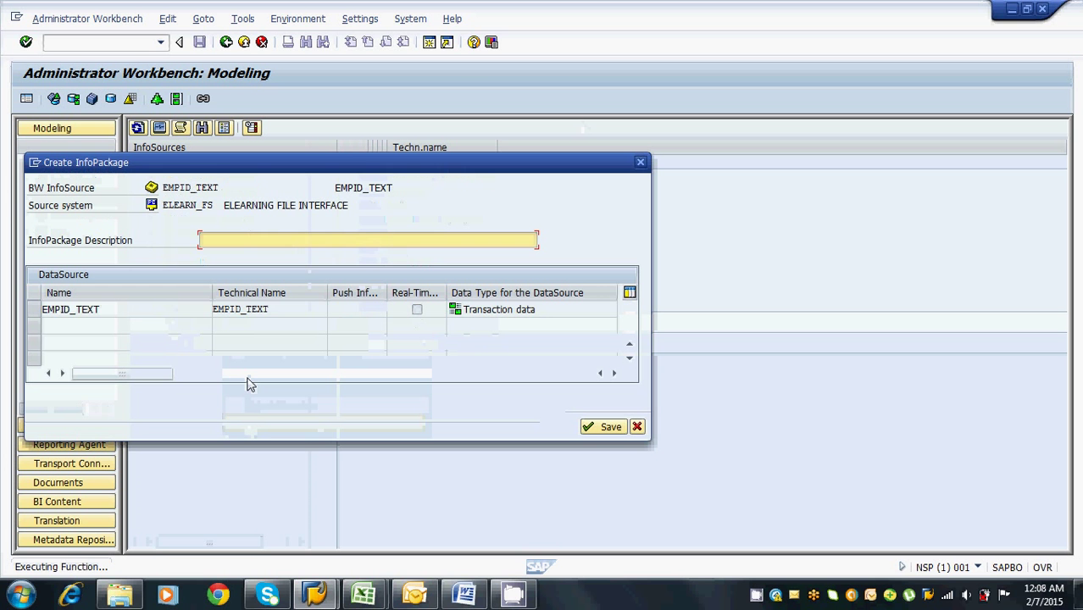
drag(280, 307, 213, 310)
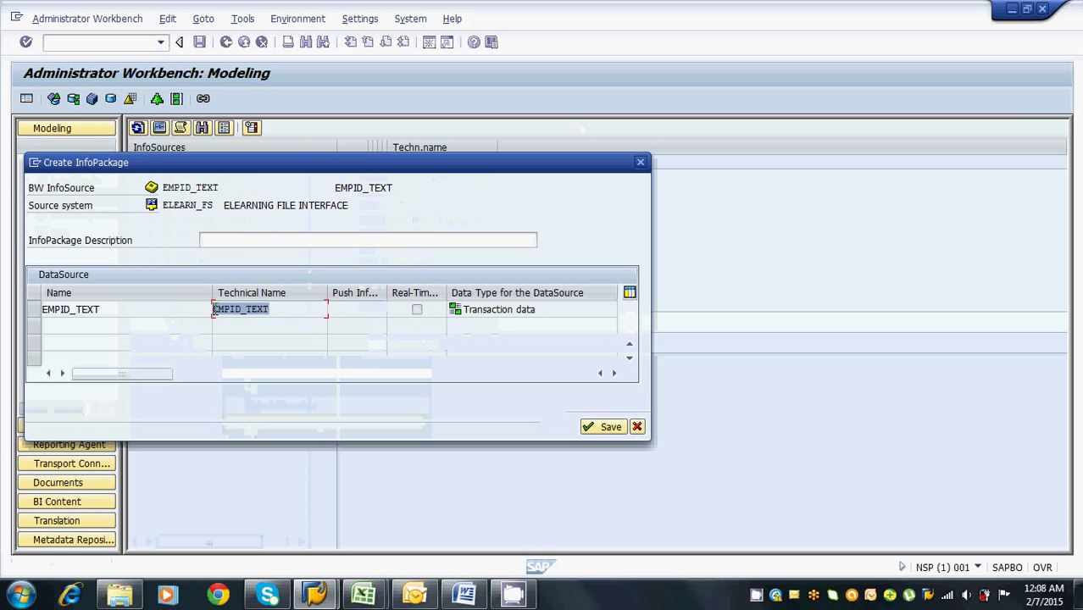
key(ctrl+c)
click(218, 240)
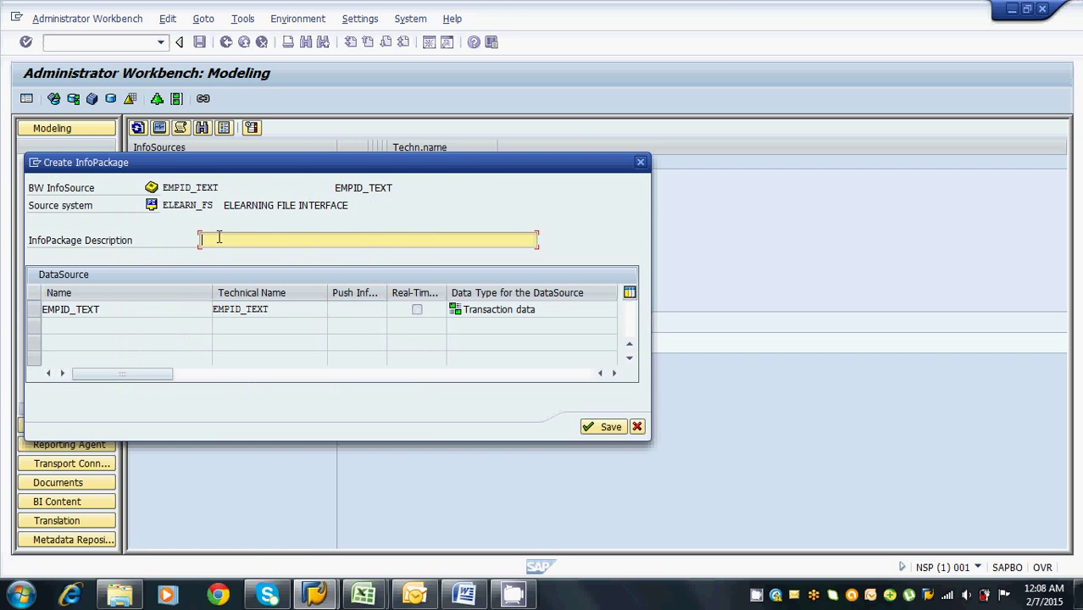
key(ctrl+v)
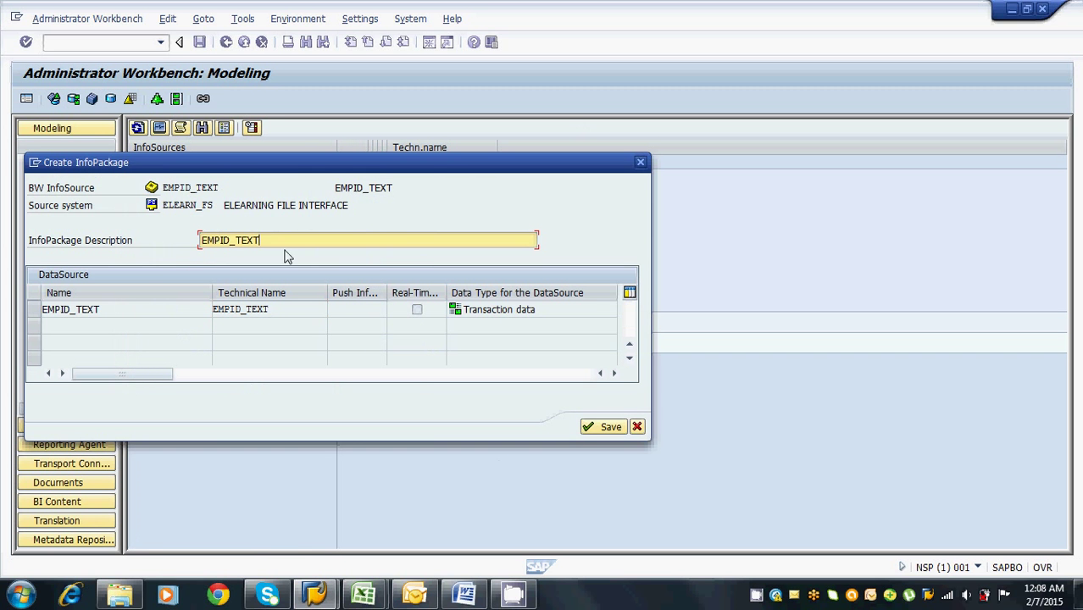
click(602, 428)
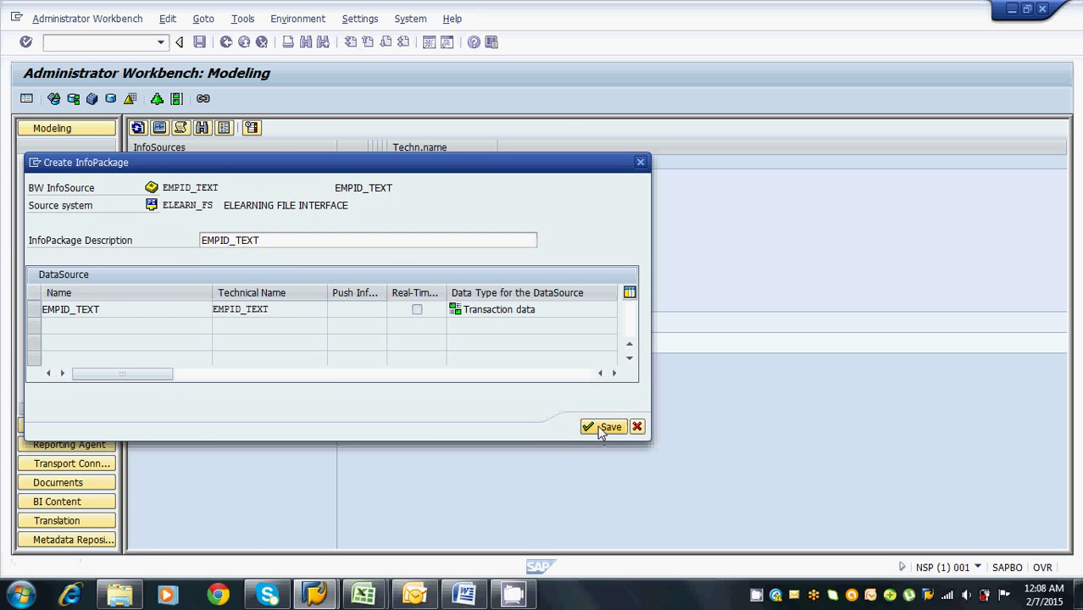
Switch to the Book1 workbook in Excel and enter the label "IP" in cell P31 of the diagram
mouse_move(365, 596)
click(480, 500)
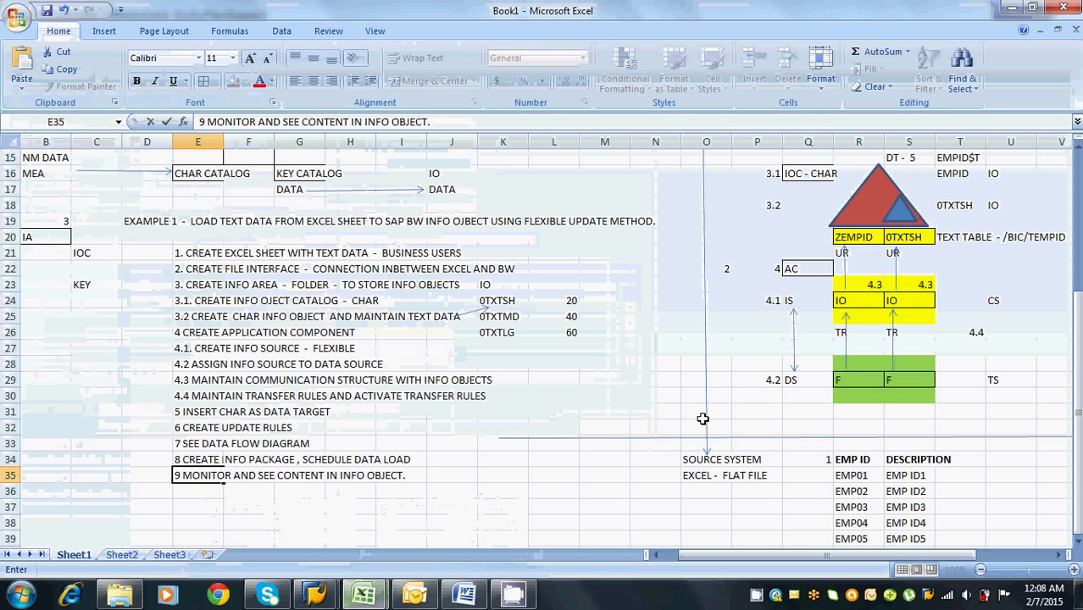
click(744, 410)
text(IP)
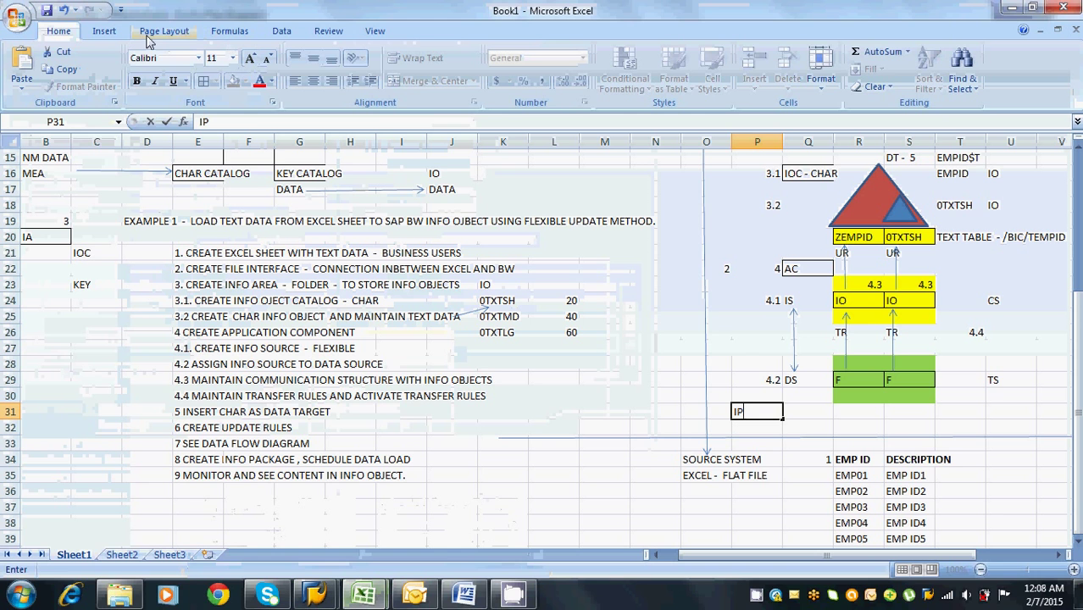
Draw a straight arrow from the IP label to the employee source records beside EMP01 and EMP02
click(112, 31)
click(142, 190)
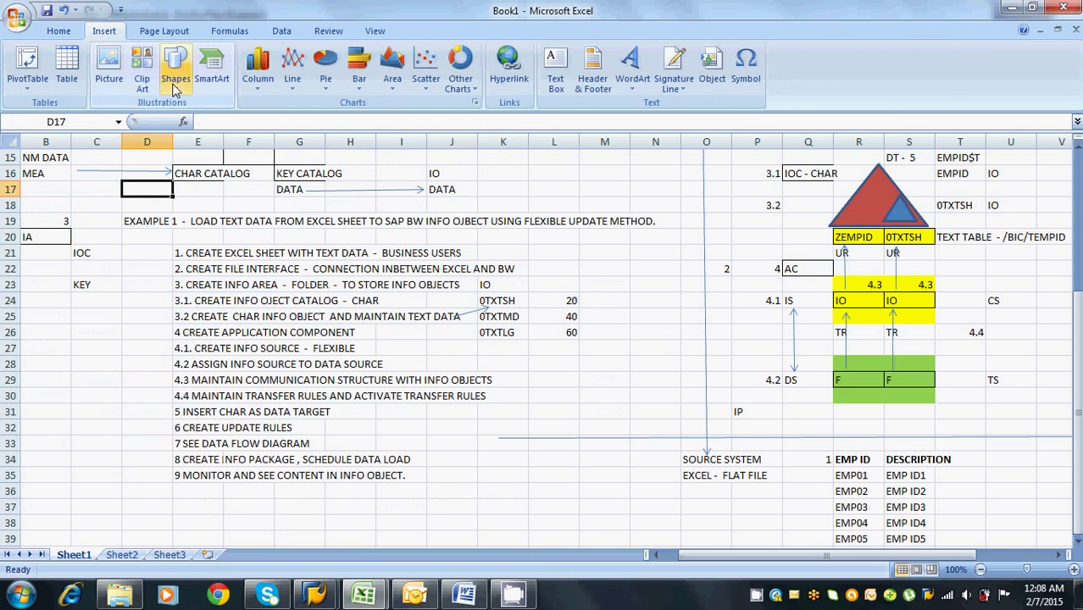
click(176, 67)
click(217, 123)
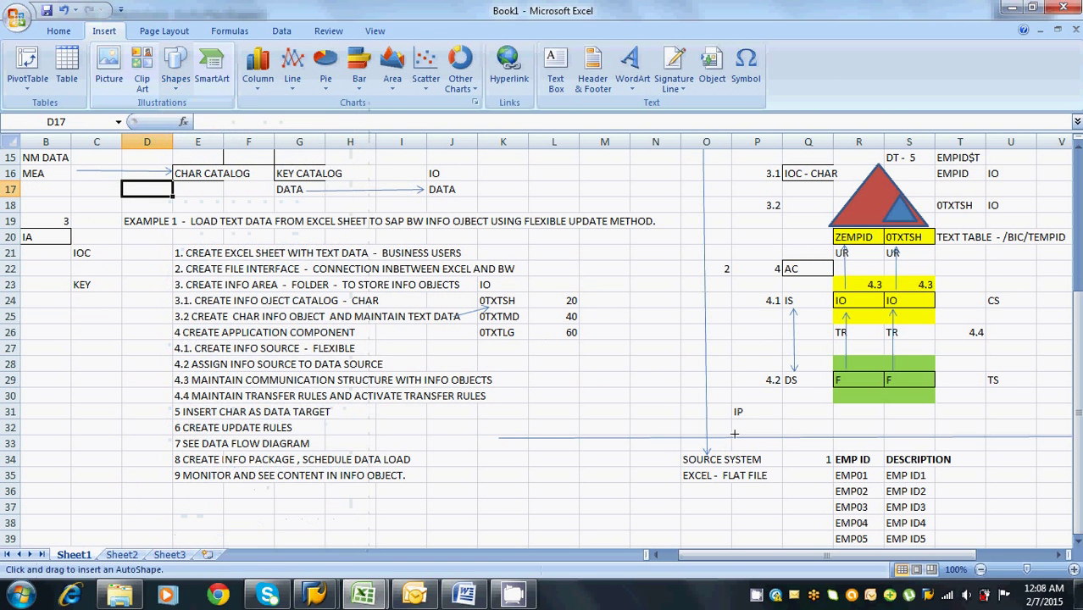
drag(742, 412, 831, 484)
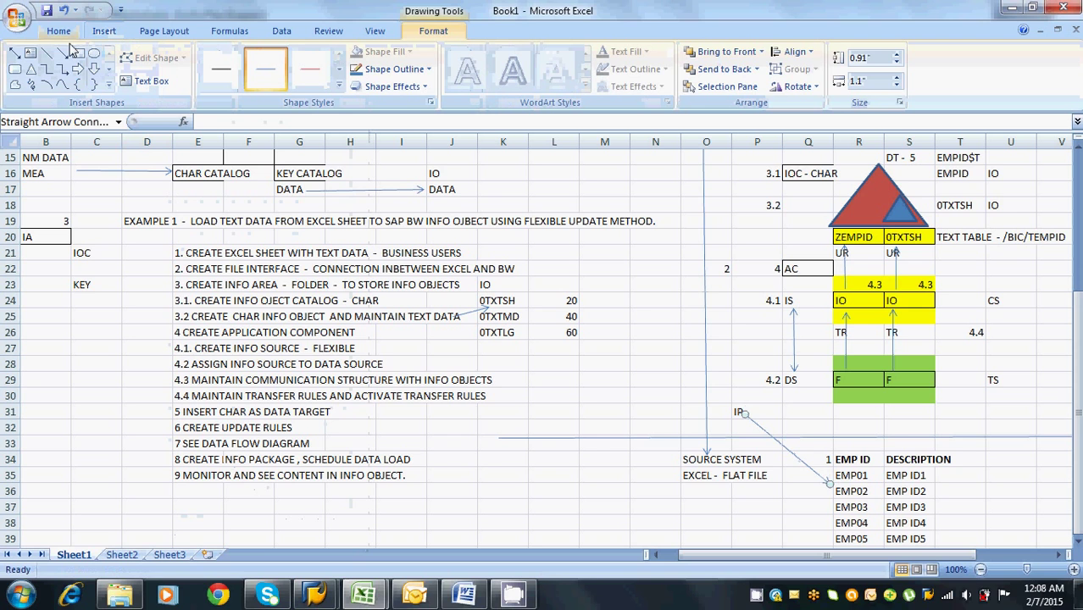
Draw two long upward arrows, from the EMP ID records to ZEMPID and from the DESCRIPTION records to 0TXTSH
click(62, 53)
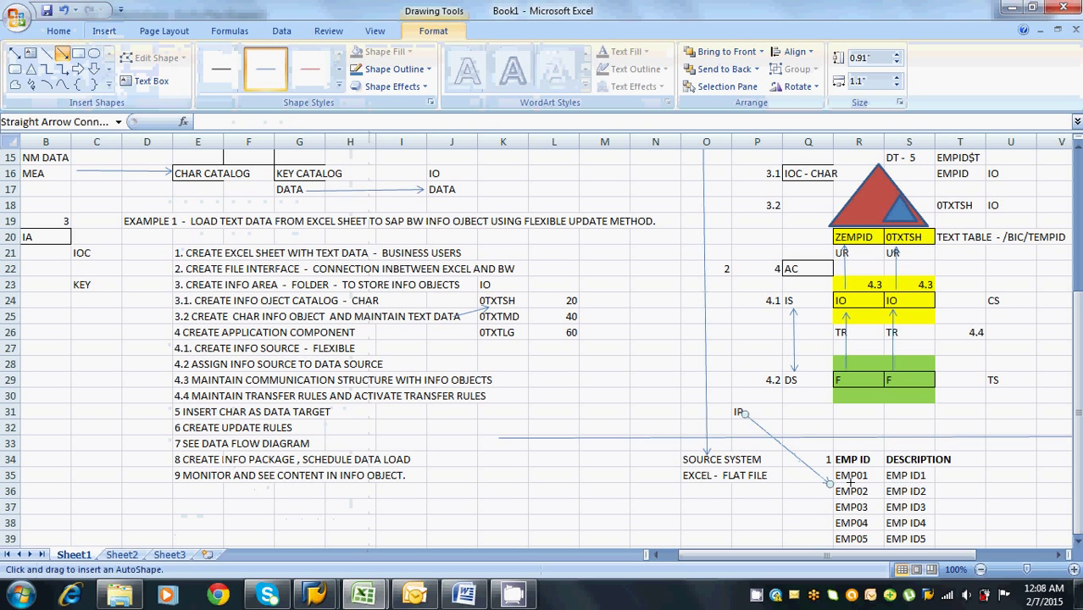
drag(850, 475, 849, 240)
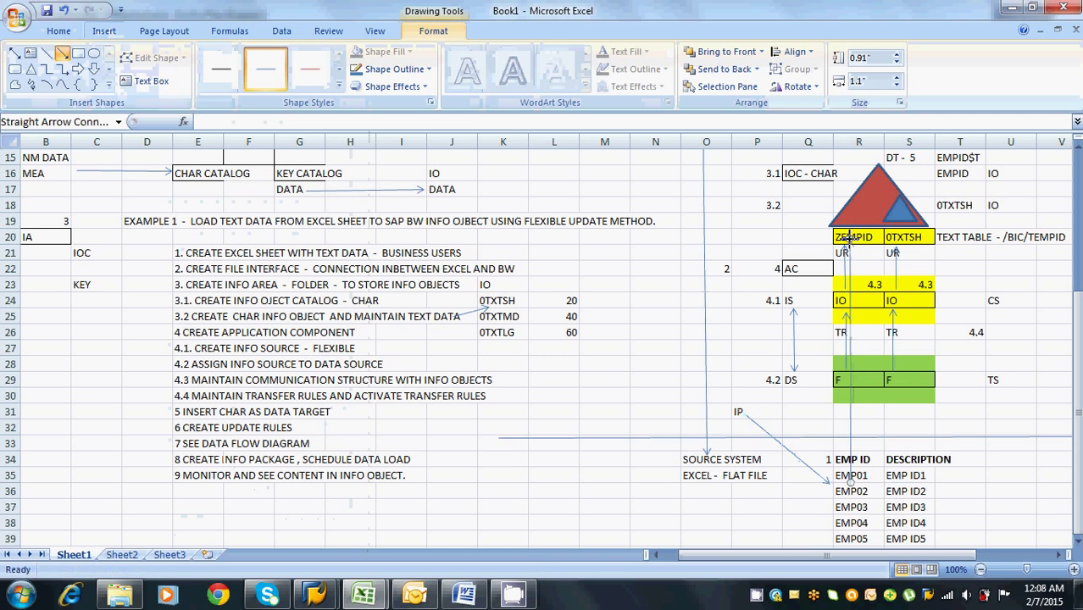
click(62, 53)
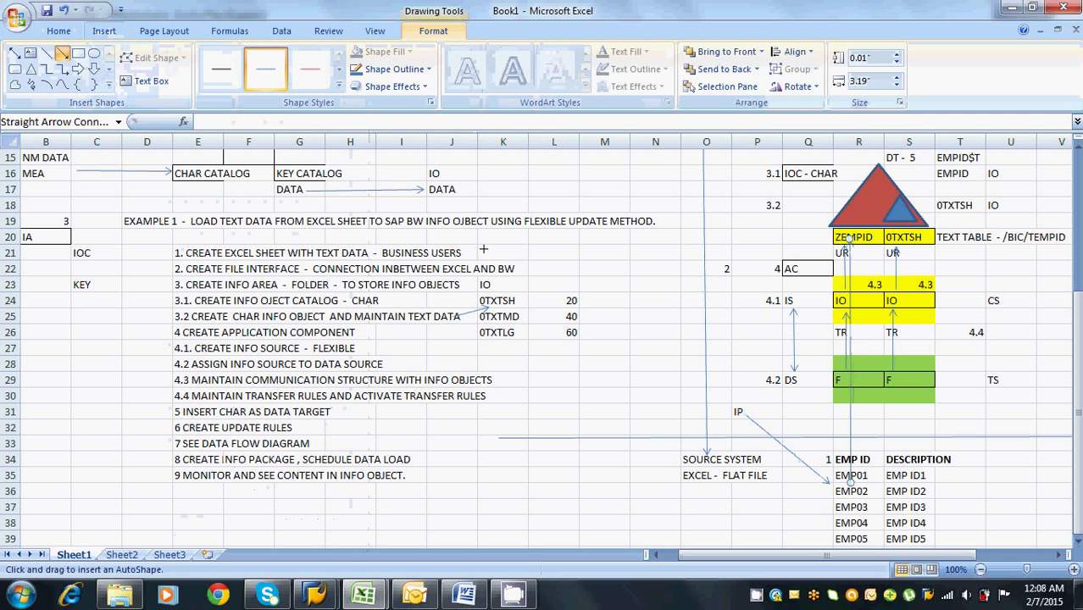
drag(896, 482, 901, 238)
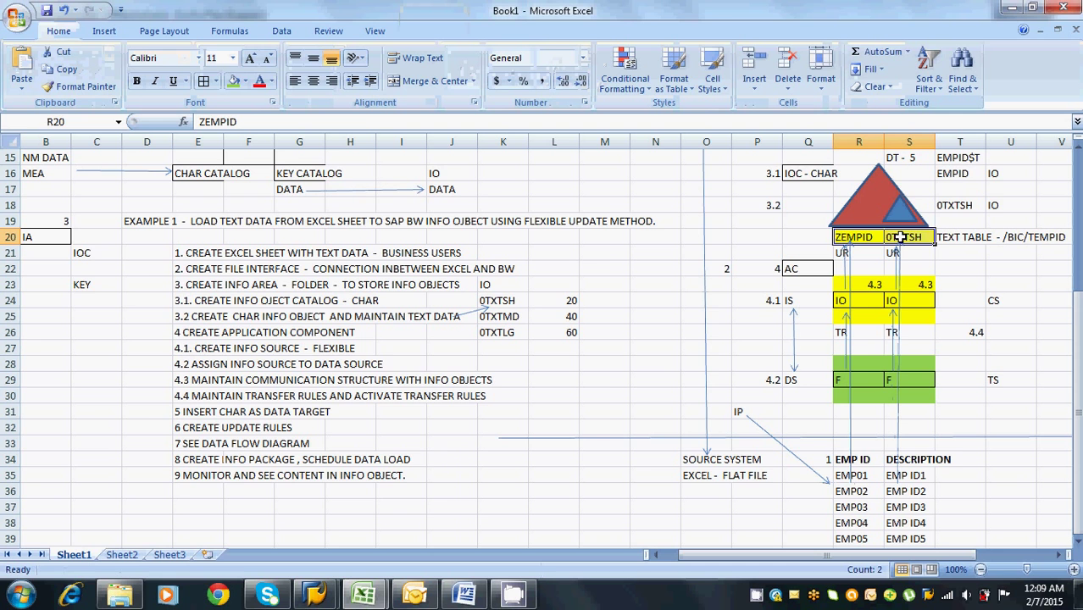
Switch to SAP and choose EMP_TEXT.csv from the Desktop as the InfoPackage's external data file
key(alt+Tab)
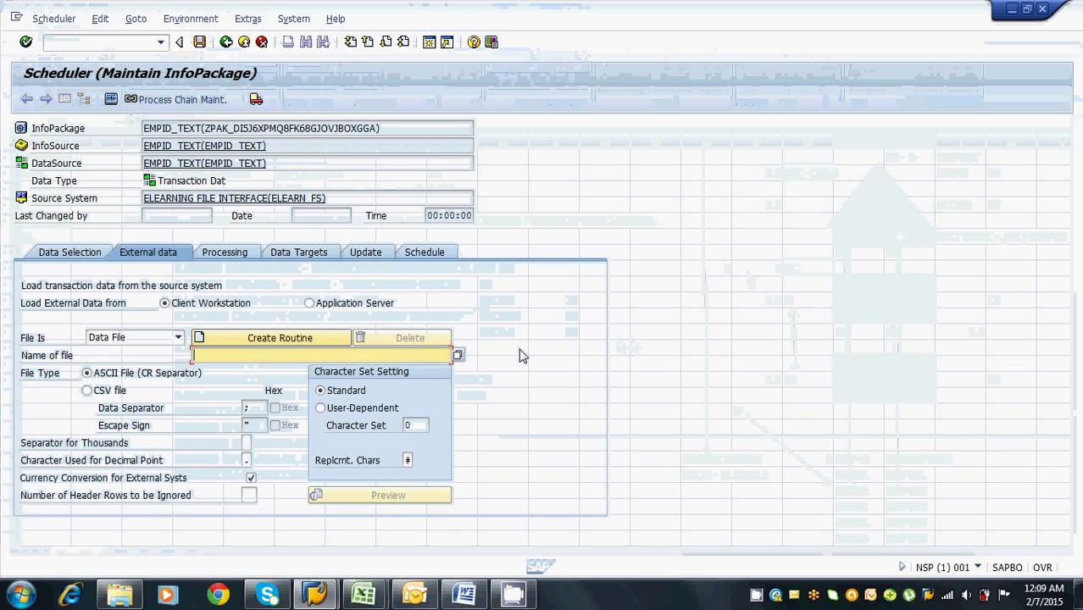
click(457, 356)
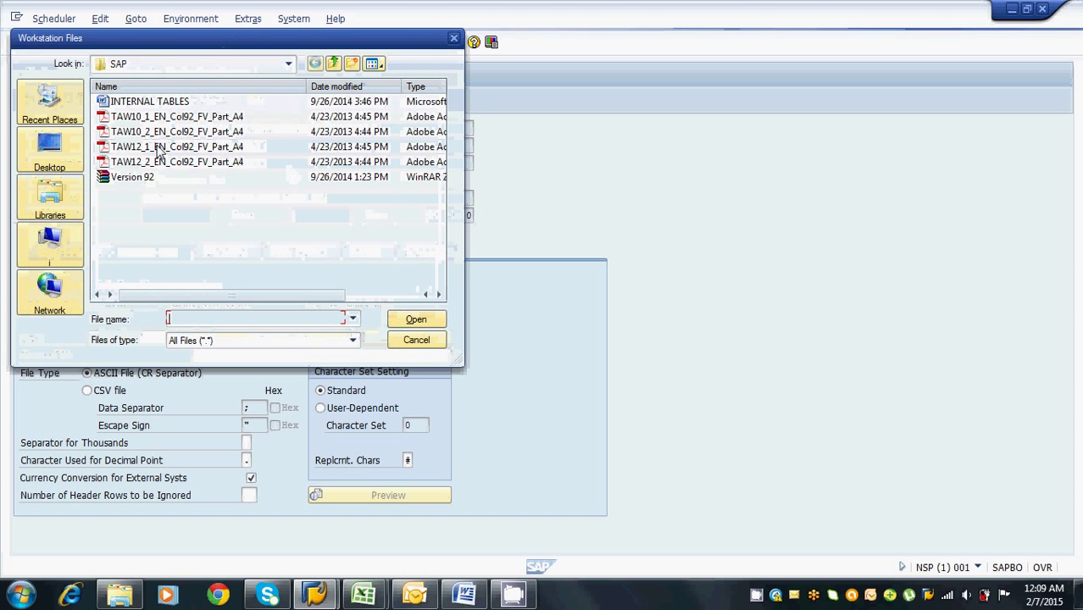
click(67, 155)
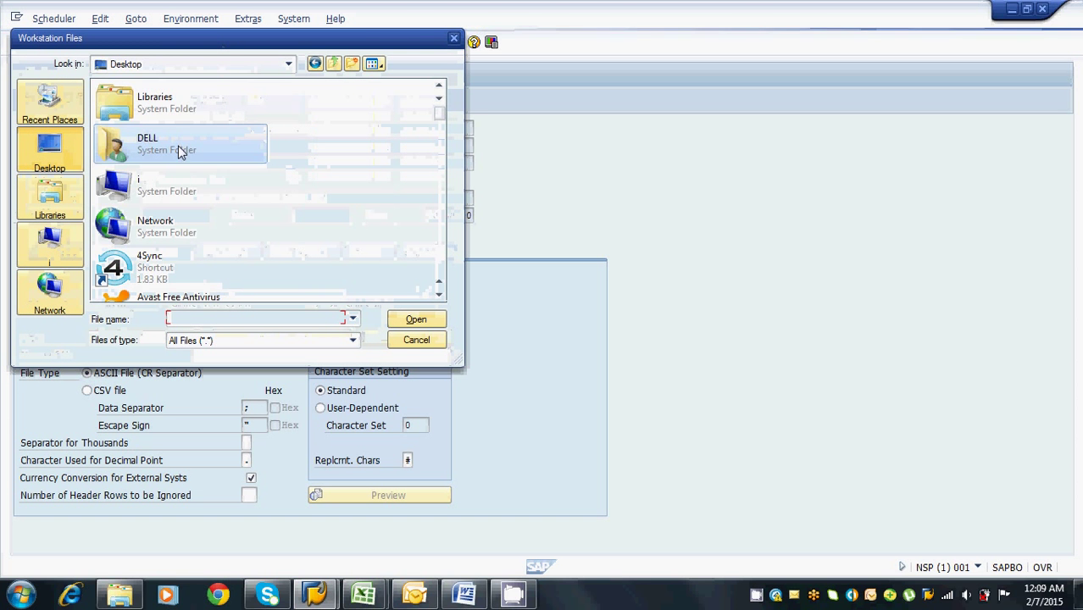
click(174, 185)
key(e)
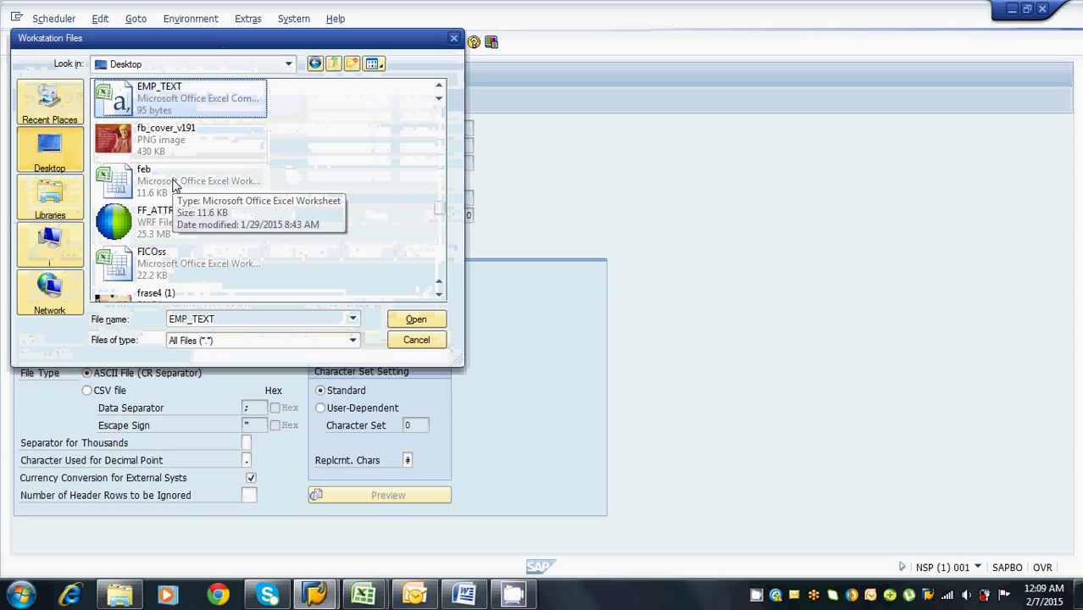
click(393, 321)
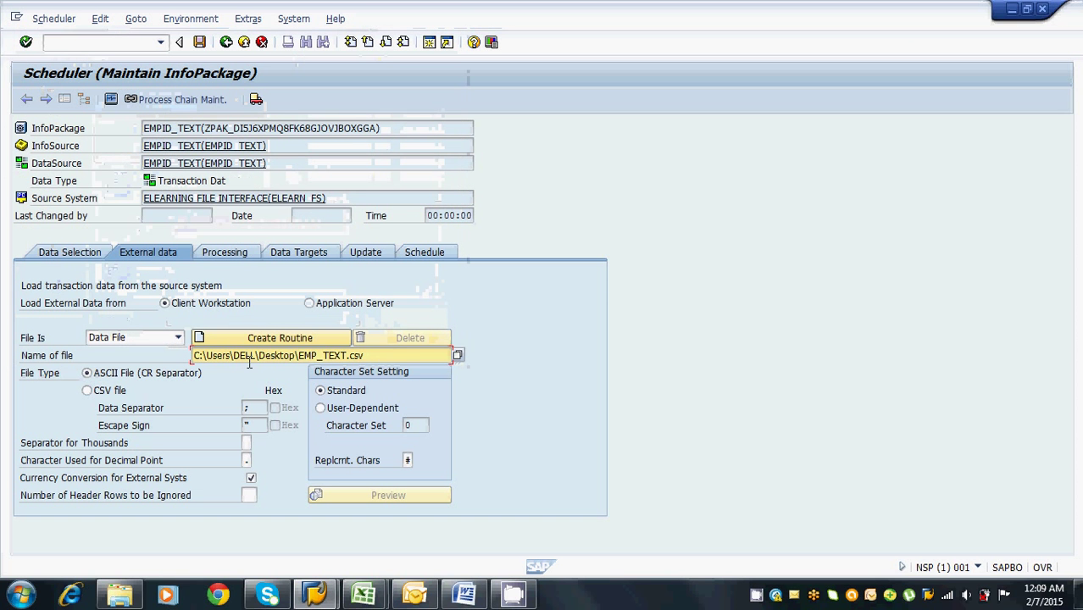
Set the source file type to CSV with a comma data separator and 1 ignored header row, and start the InfoPackage's data load immediately
click(111, 393)
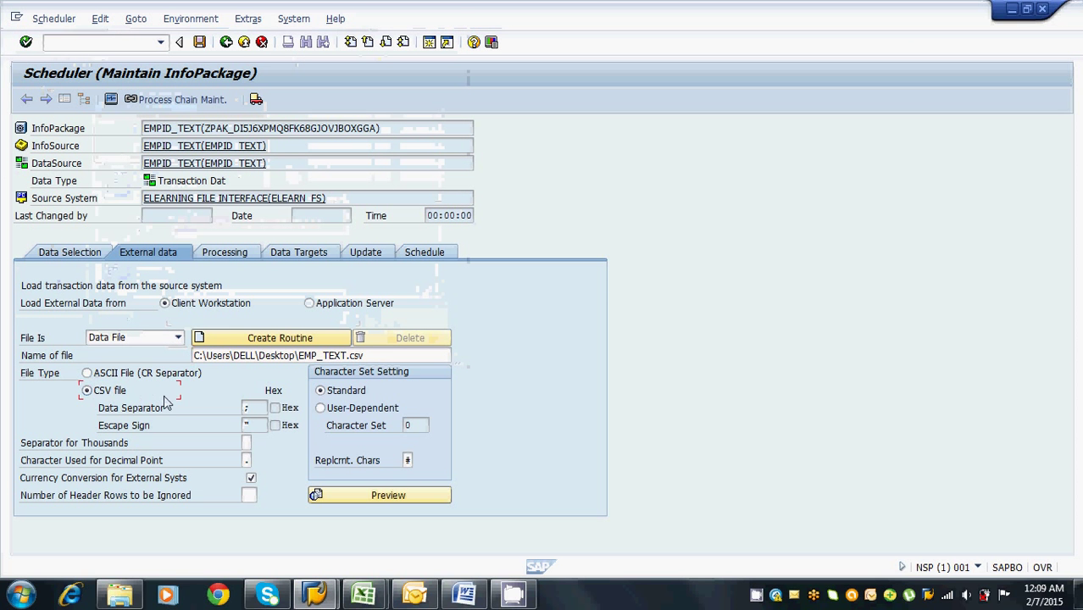
click(251, 408)
key(BackSpace)
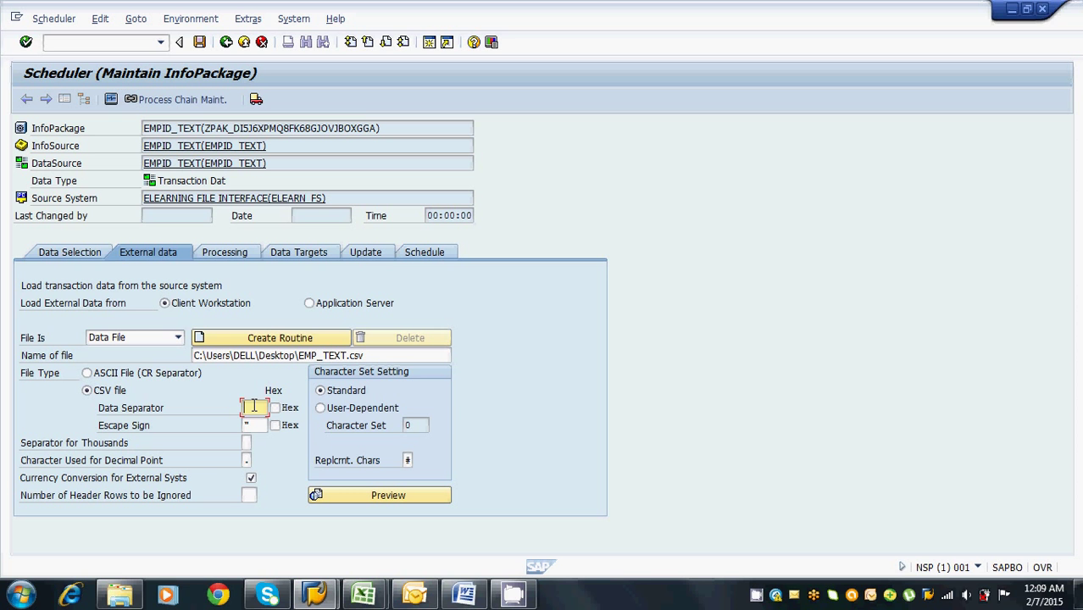
click(250, 494)
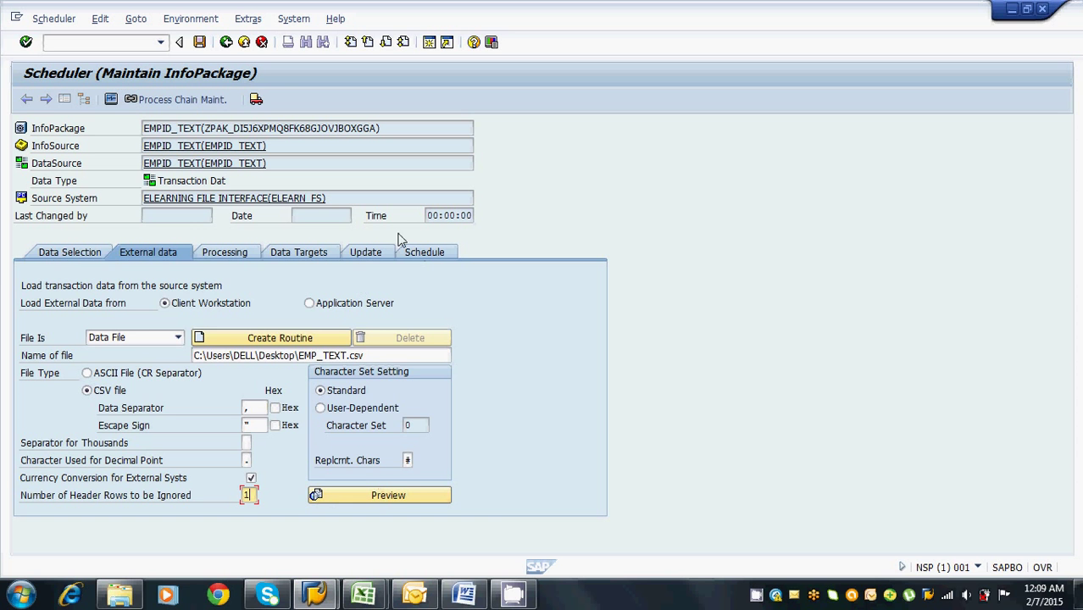
click(418, 254)
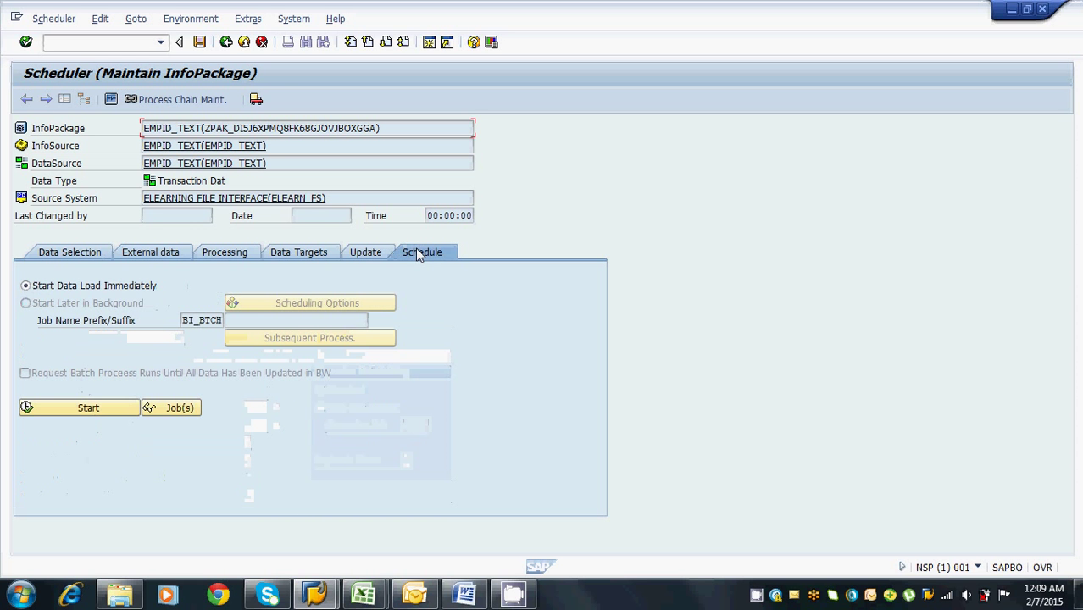
click(119, 410)
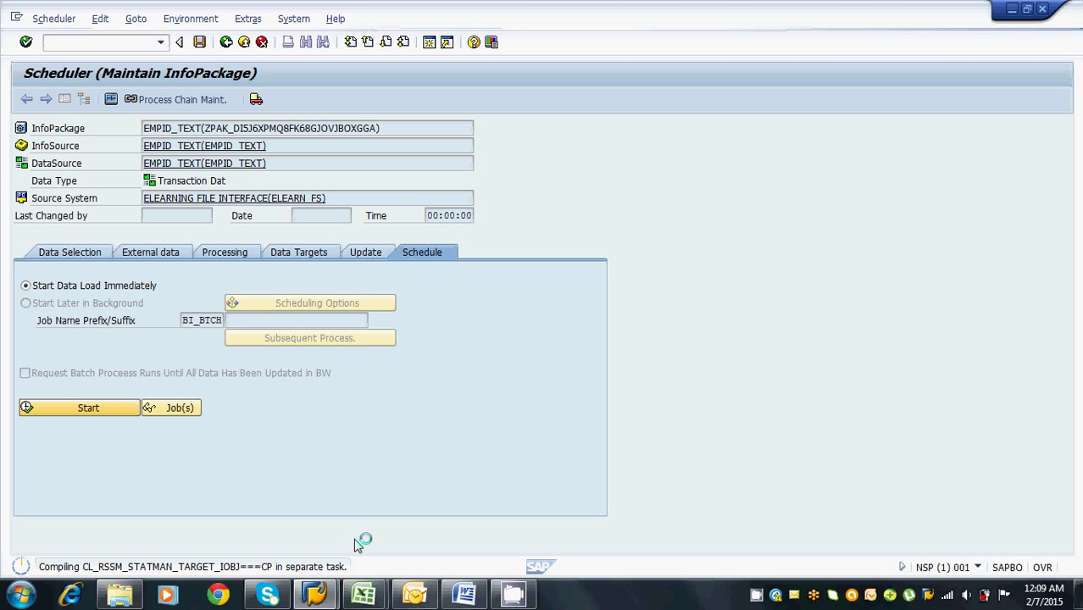
Switch to the Book1 workbook in Excel, review the EMP01 to EMP05 records and their ZEMPID target, and return to SAP
mouse_move(371, 594)
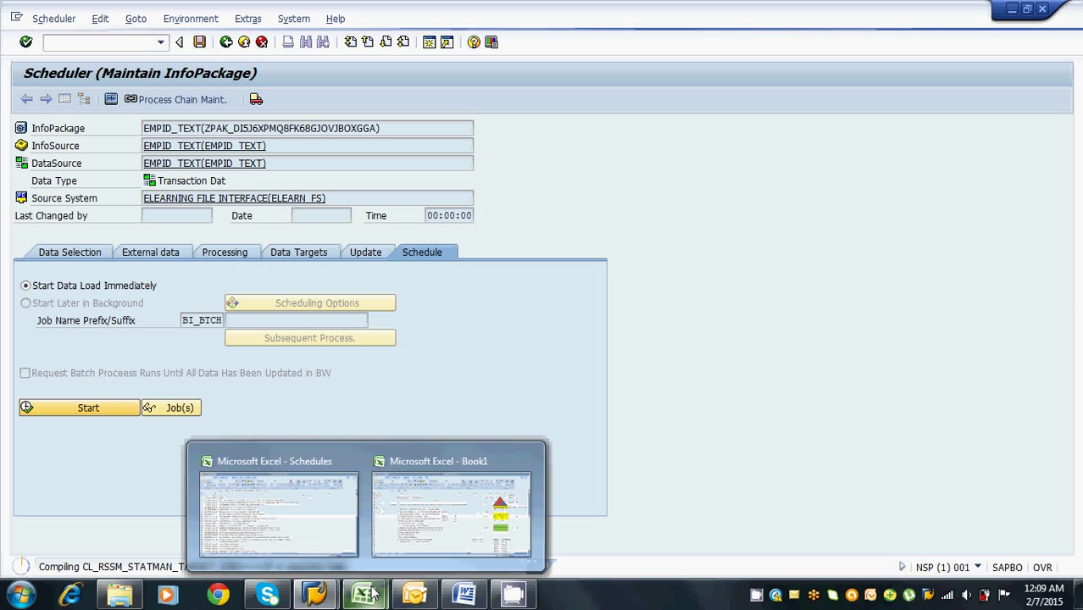
click(436, 511)
drag(858, 473, 854, 534)
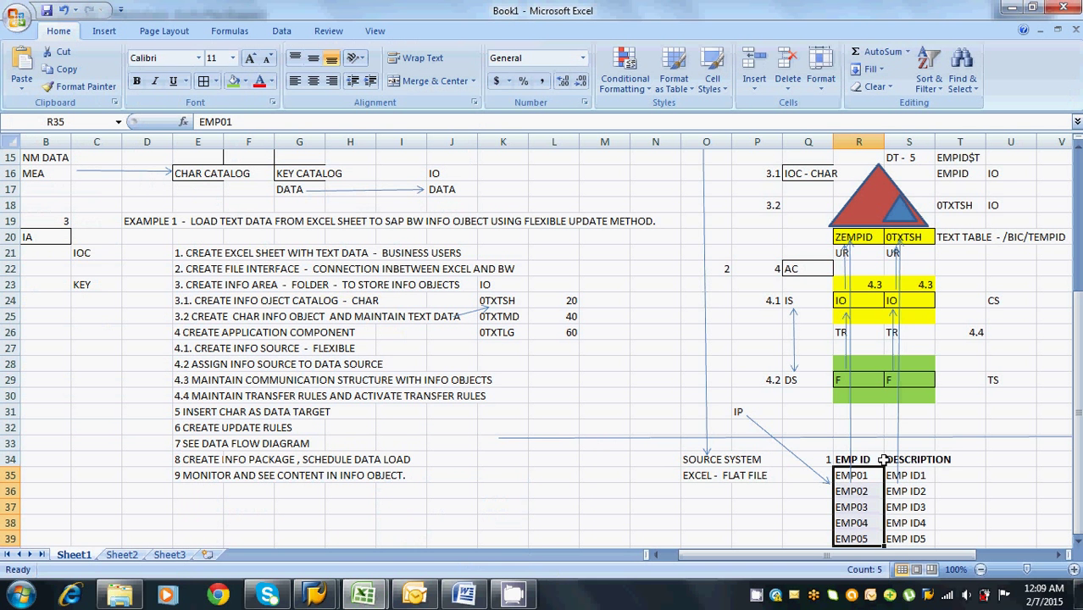
click(852, 236)
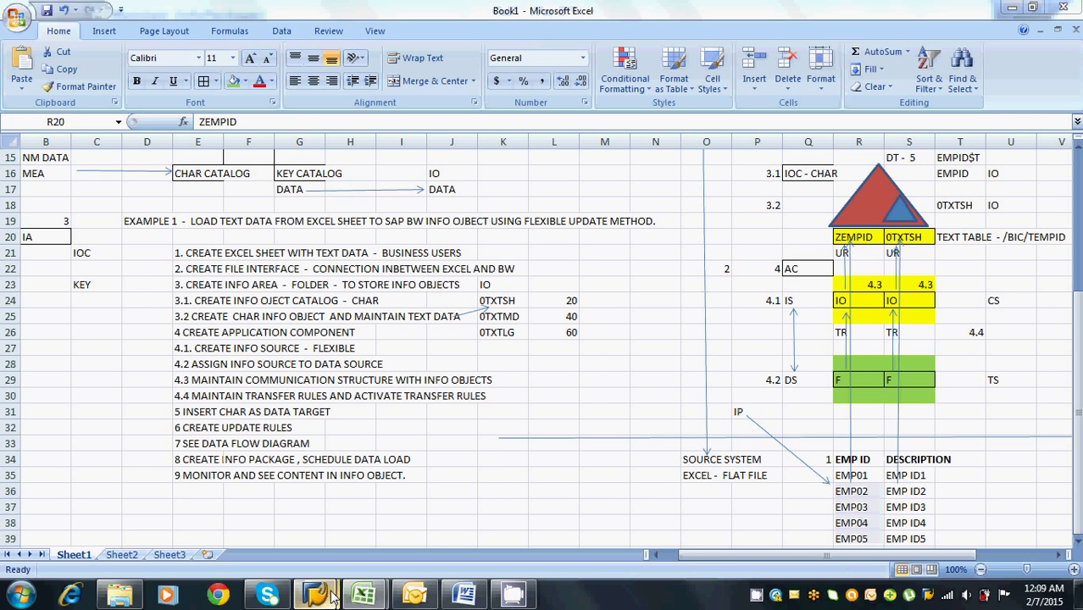
mouse_move(332, 596)
click(401, 530)
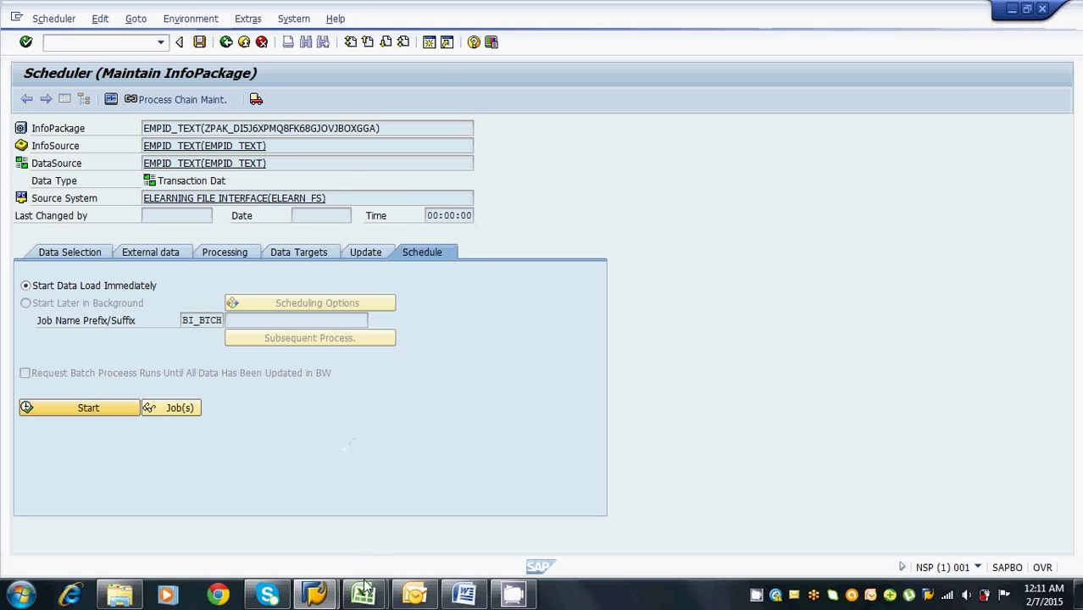
Switch to Book1 in Excel and review the step 9 monitoring note and the ZEMPID and 0TXTSH fields under the red triangle
mouse_move(366, 585)
click(428, 543)
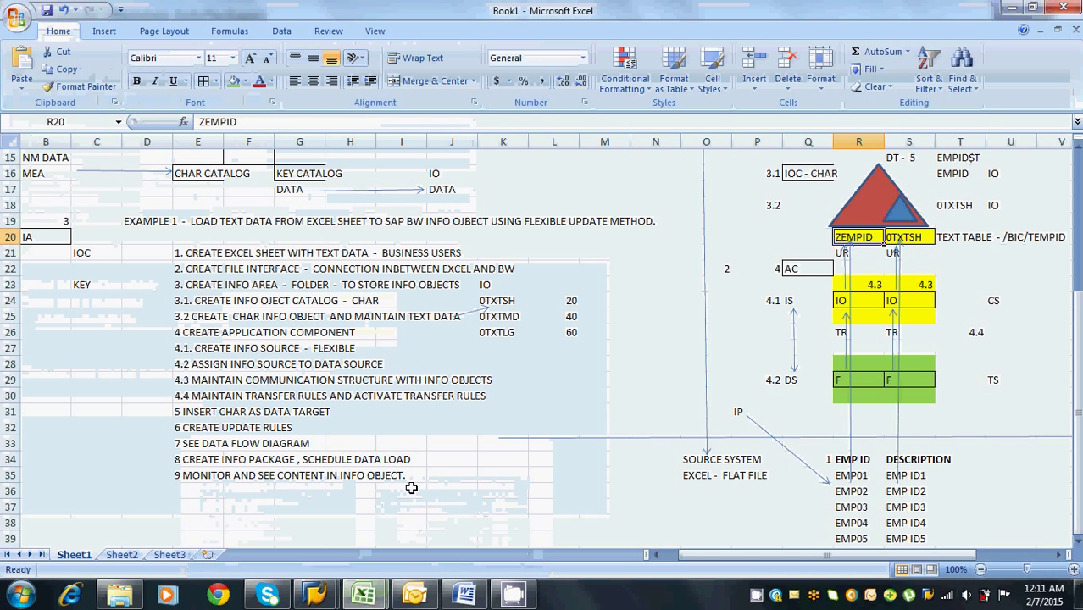
click(213, 477)
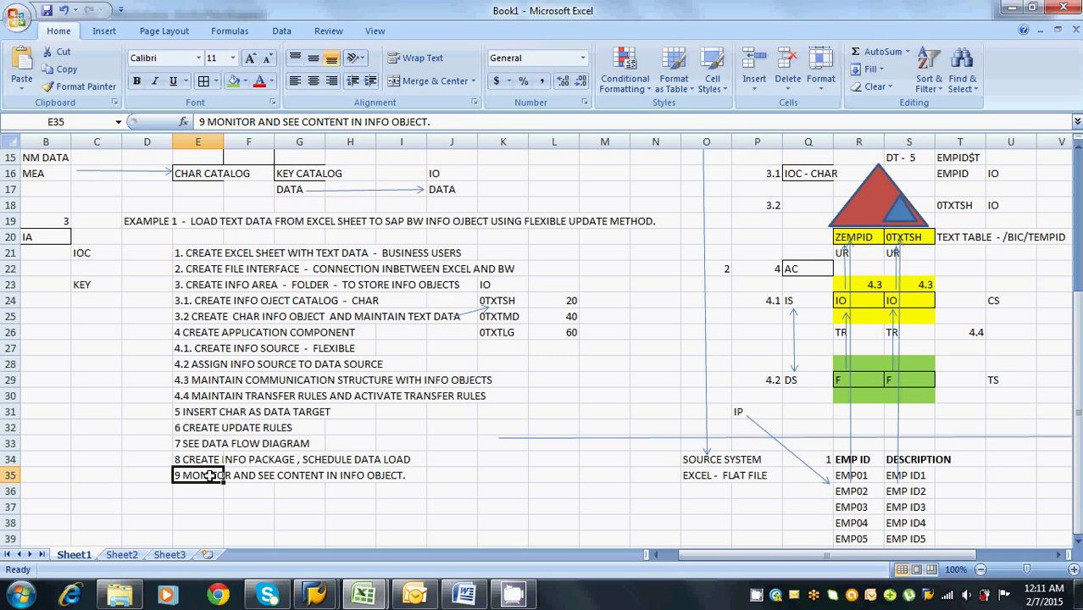
click(869, 219)
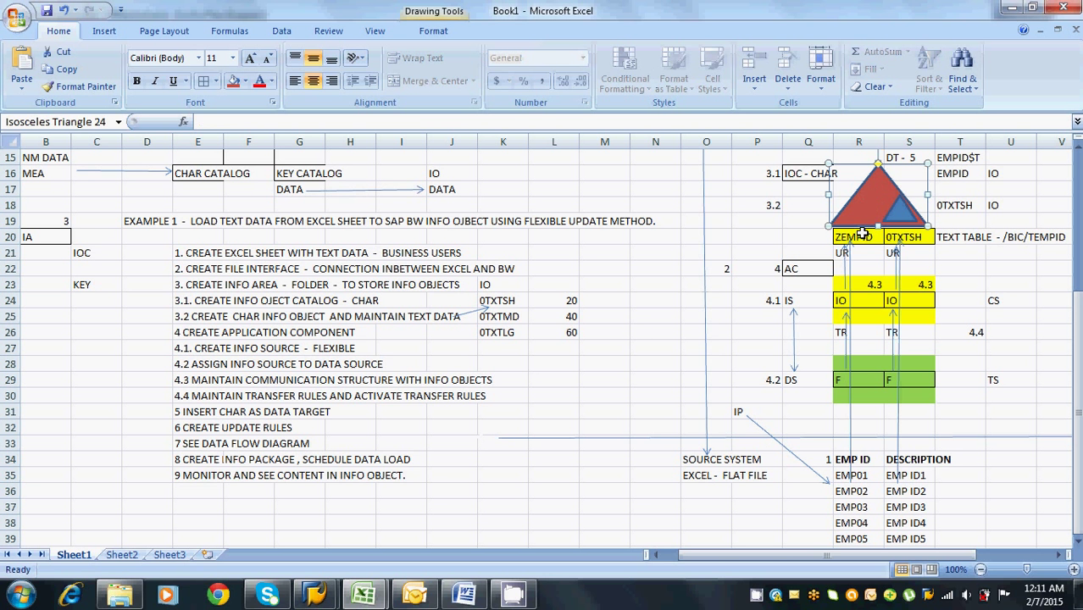
drag(863, 236, 888, 237)
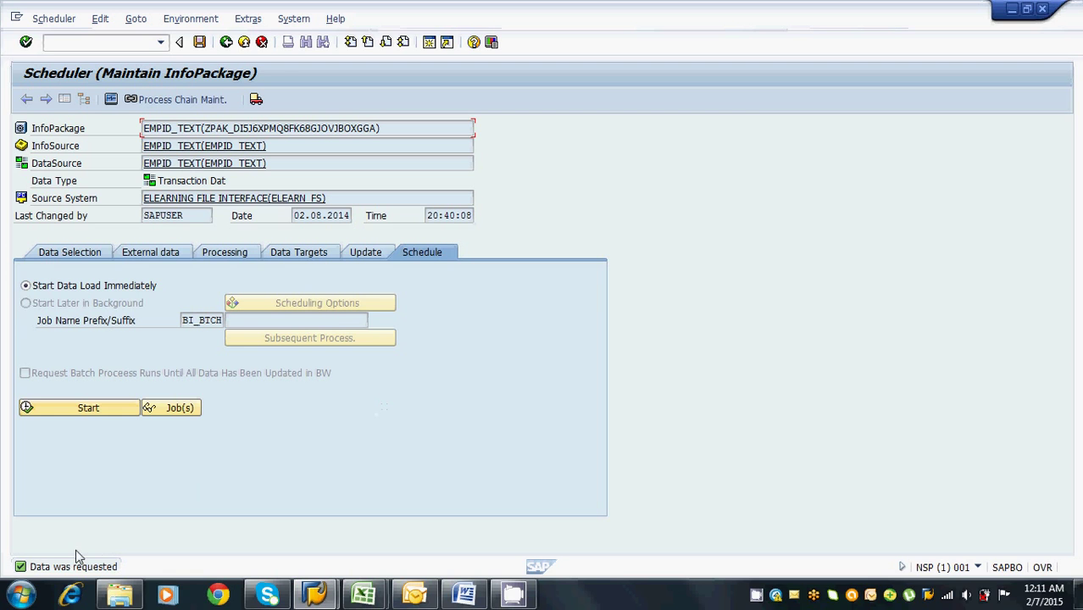
Open the monitor for the EMPID_TEXT InfoPackage in SAP, select its load request, and open the data target EMPID$T
click(110, 100)
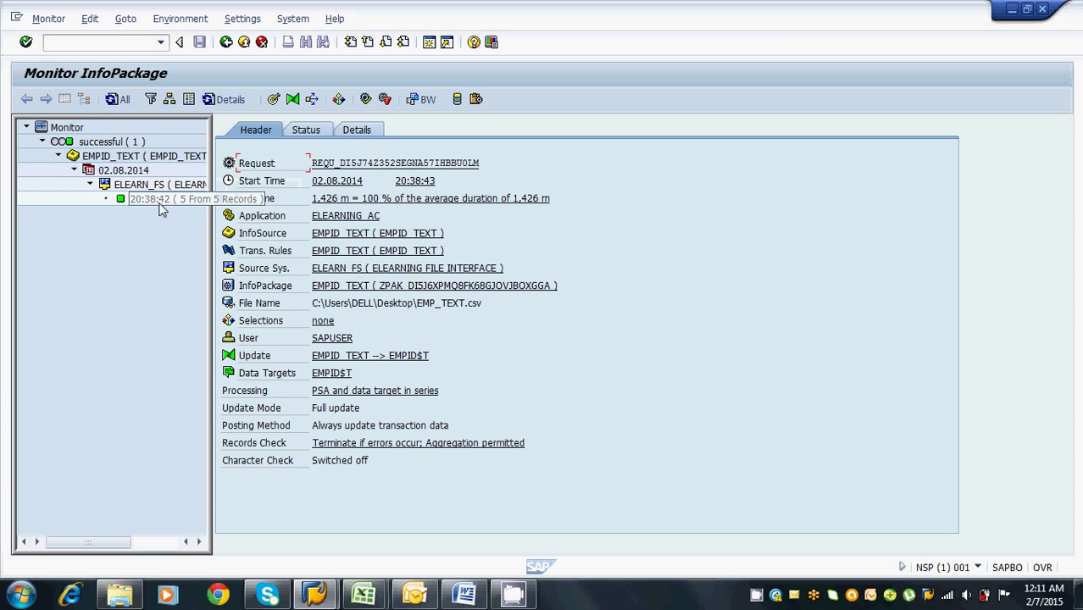
click(161, 203)
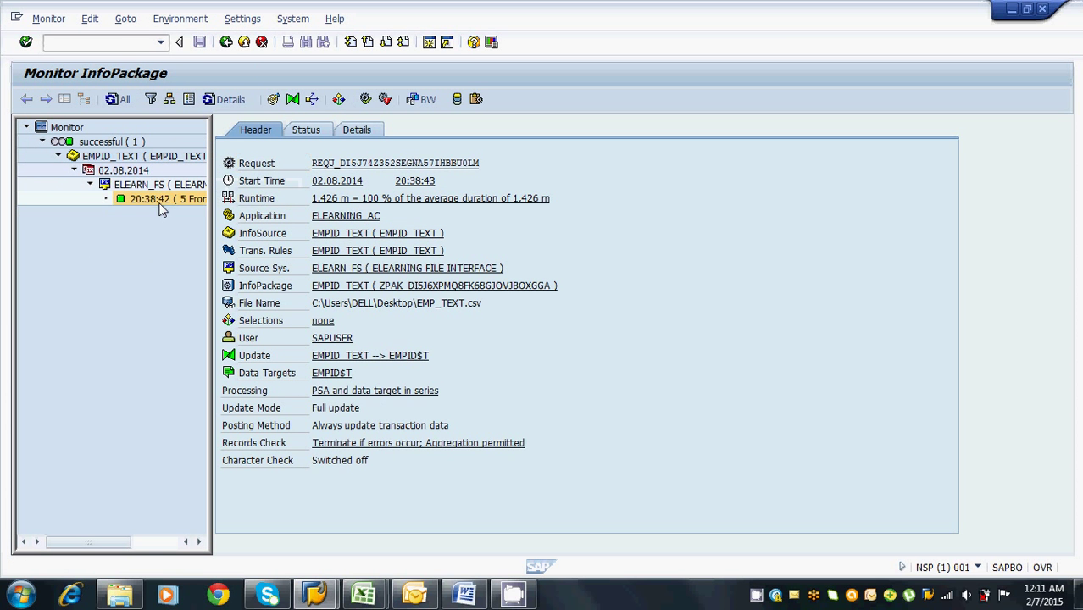
click(319, 374)
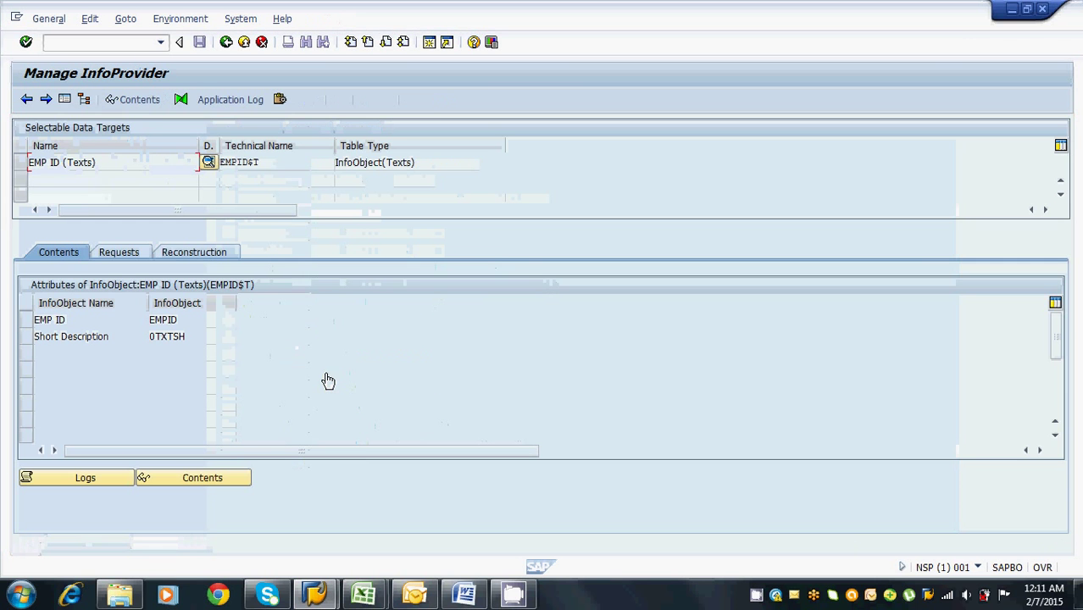
Display the contents of the EMP ID (Texts) data target without restricting the EMP ID selection
click(24, 166)
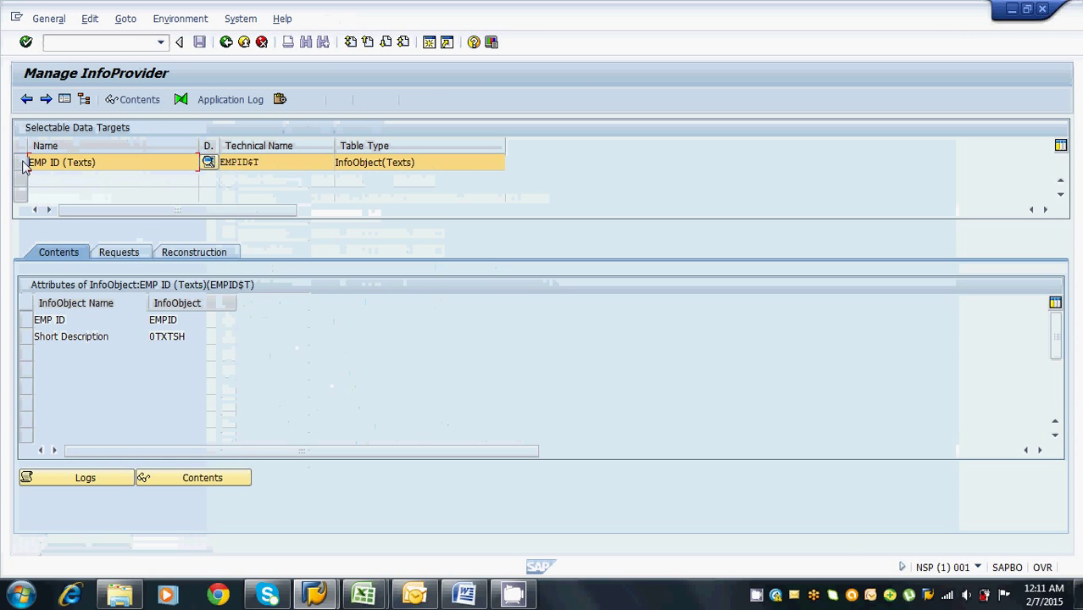
click(138, 100)
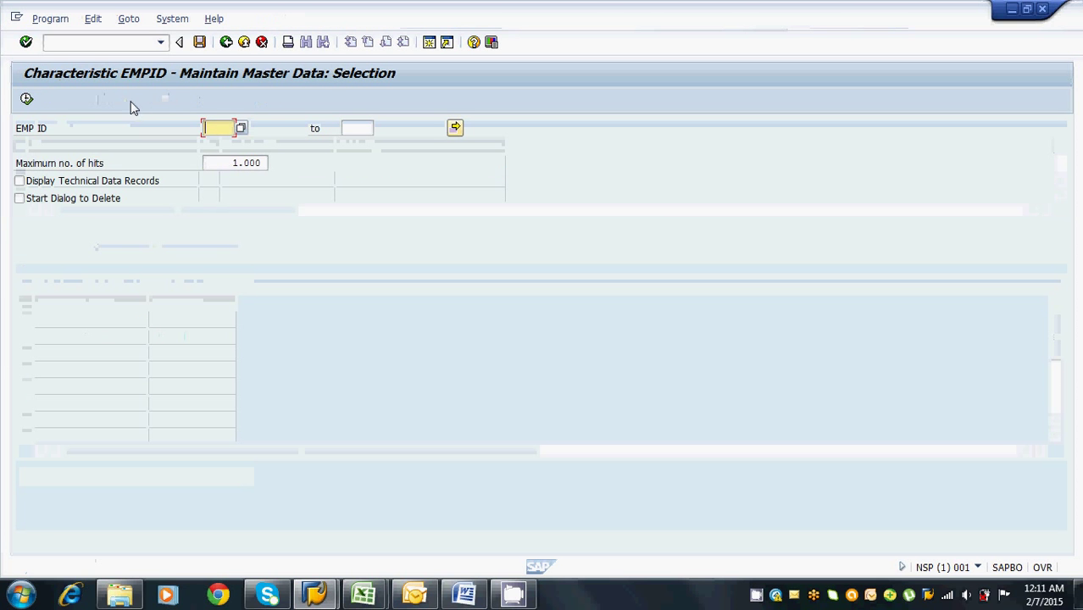
click(26, 98)
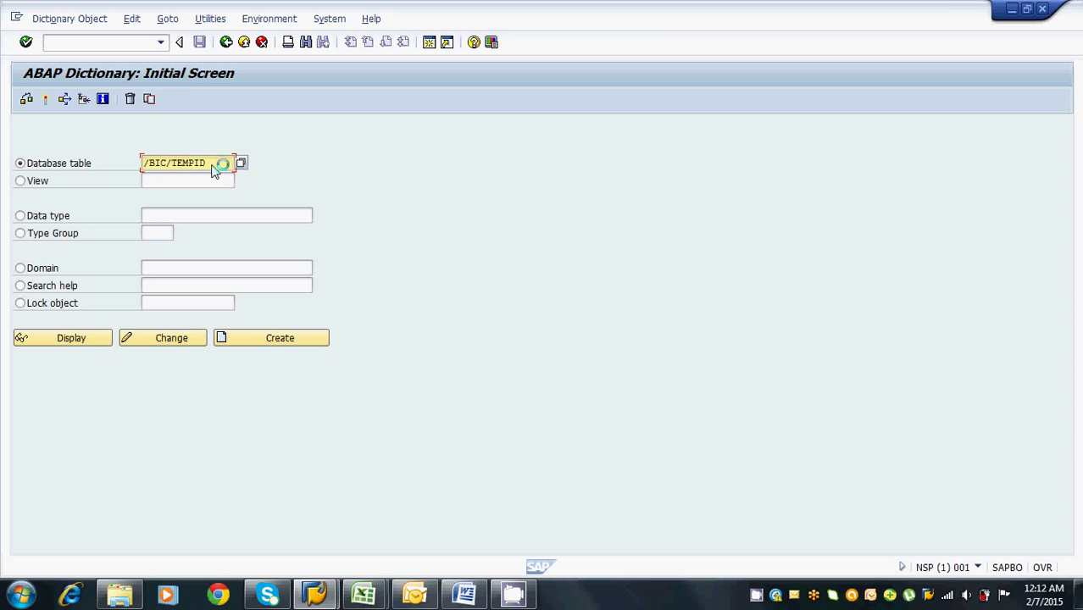
Display the database table /BIC/TEMPID in the ABAP Dictionary, list its entries without restrictions, and return to the table definition
click(86, 337)
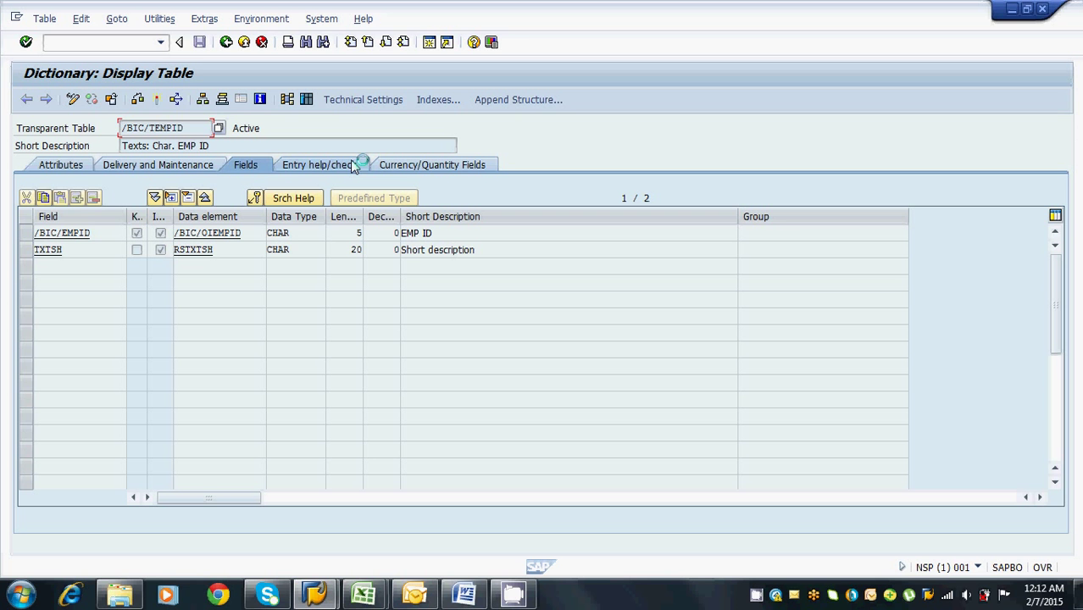
click(308, 103)
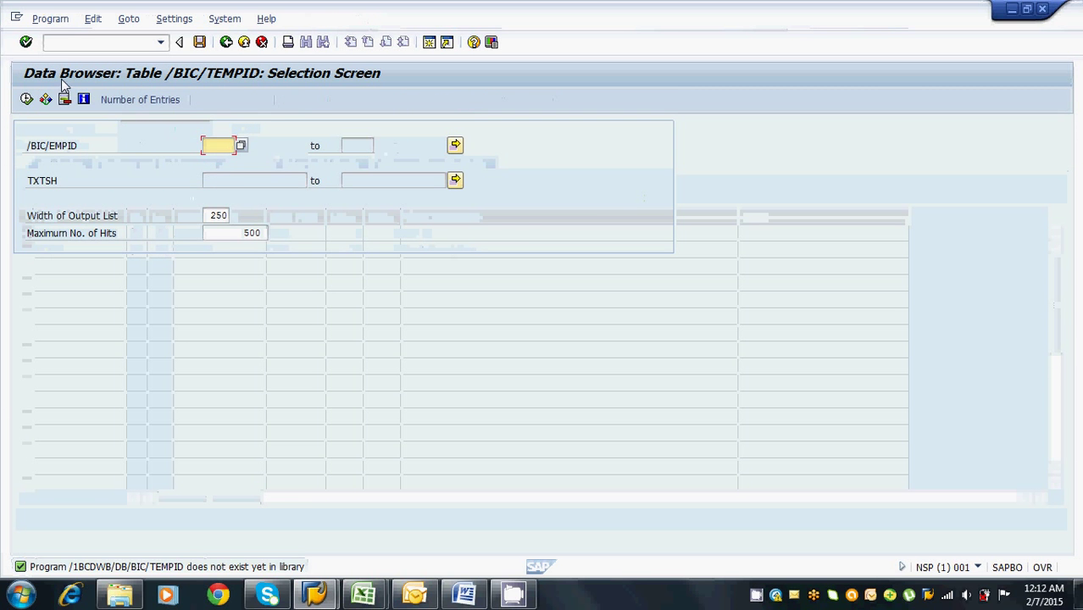
click(27, 100)
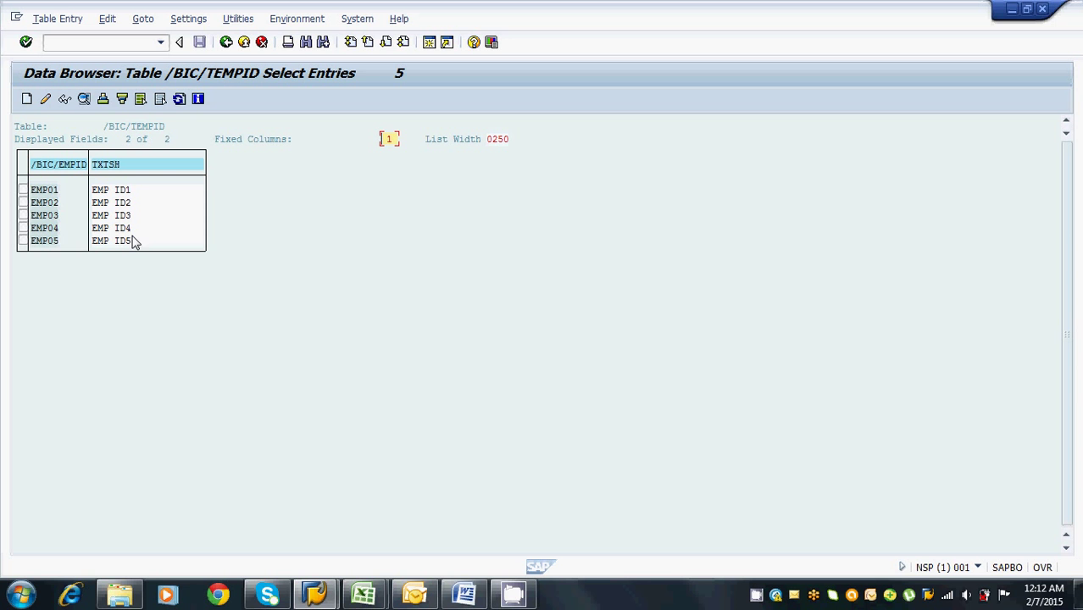
click(226, 44)
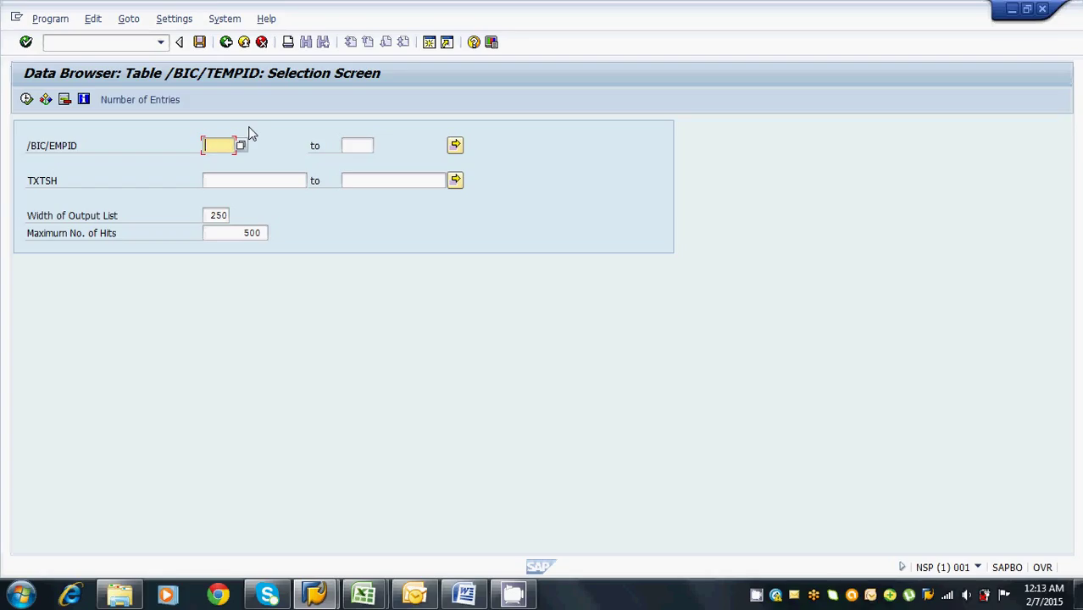
click(227, 43)
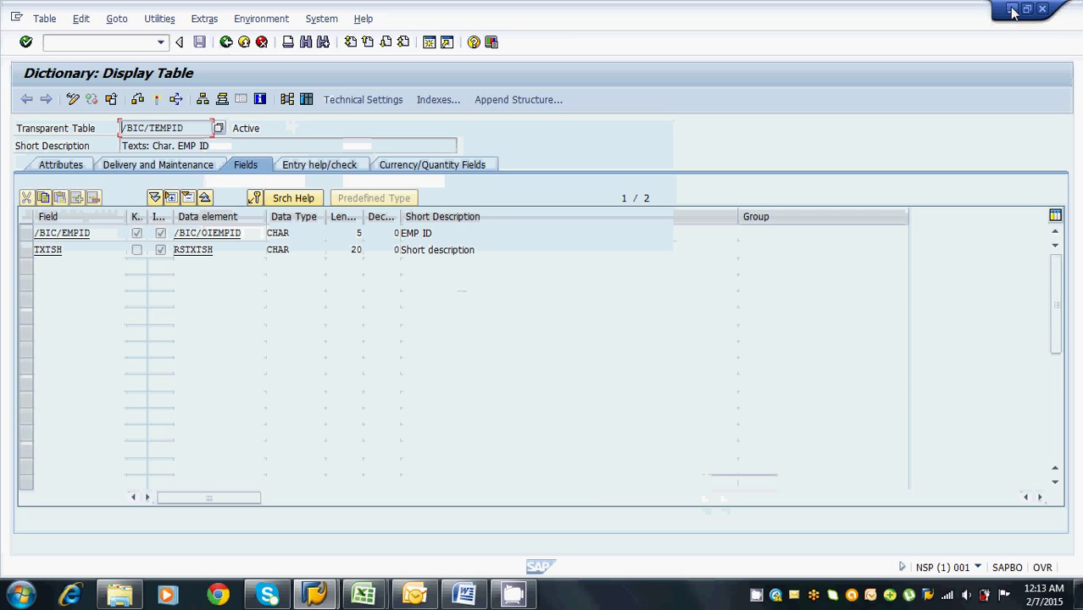
Review the data flow notes in the Word document and the Book1 diagram in Excel, and return to SAP
click(465, 595)
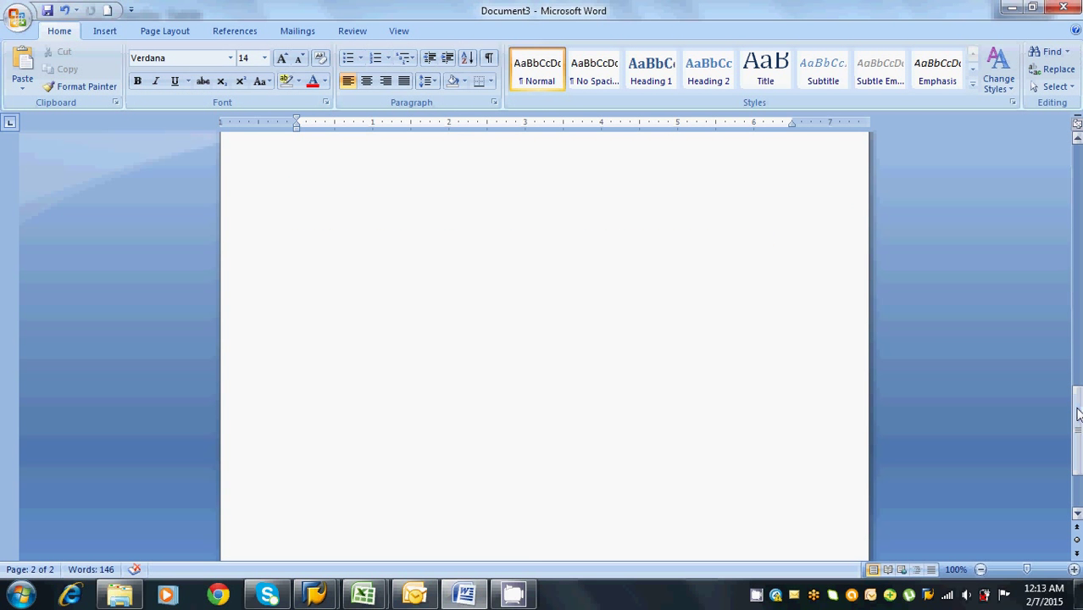
drag(1076, 411, 1077, 188)
mouse_move(364, 594)
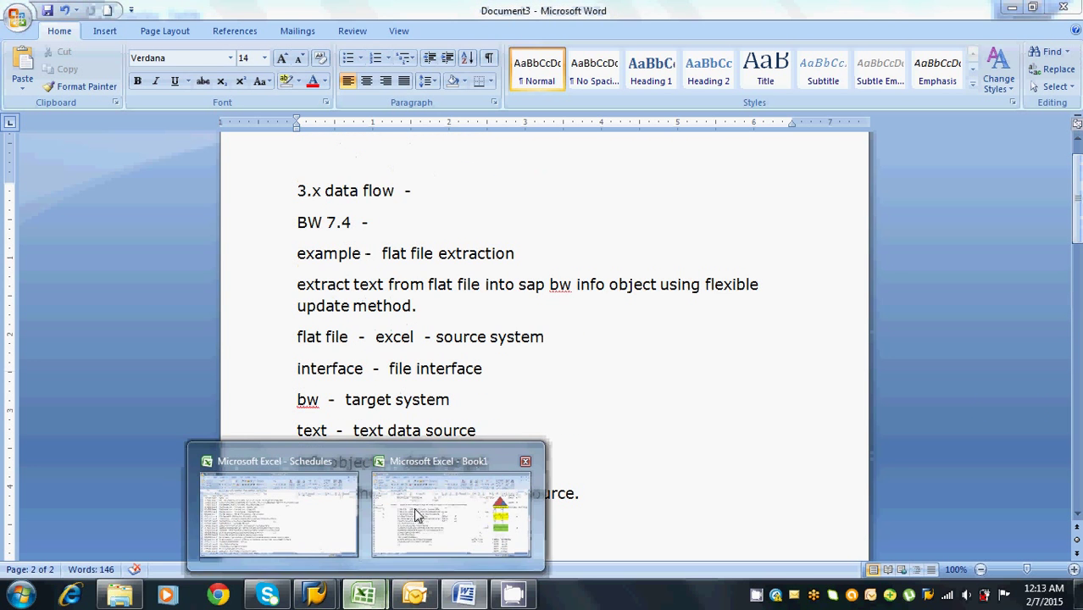
click(442, 528)
mouse_move(1077, 356)
mouse_down()
mouse_move(1076, 195)
mouse_move(1078, 356)
mouse_up()
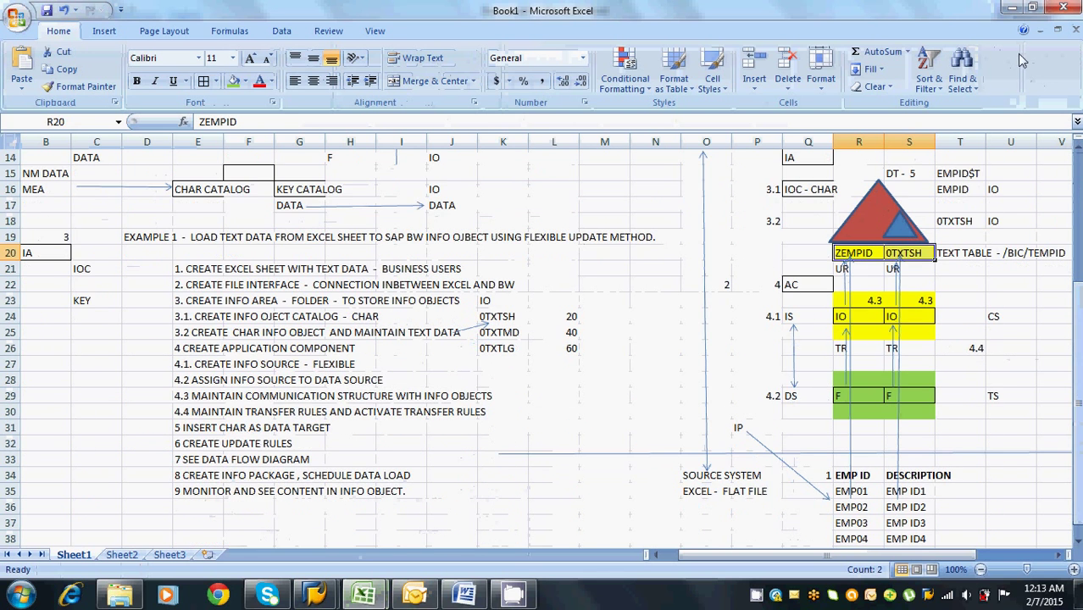
click(1013, 9)
click(1013, 9)
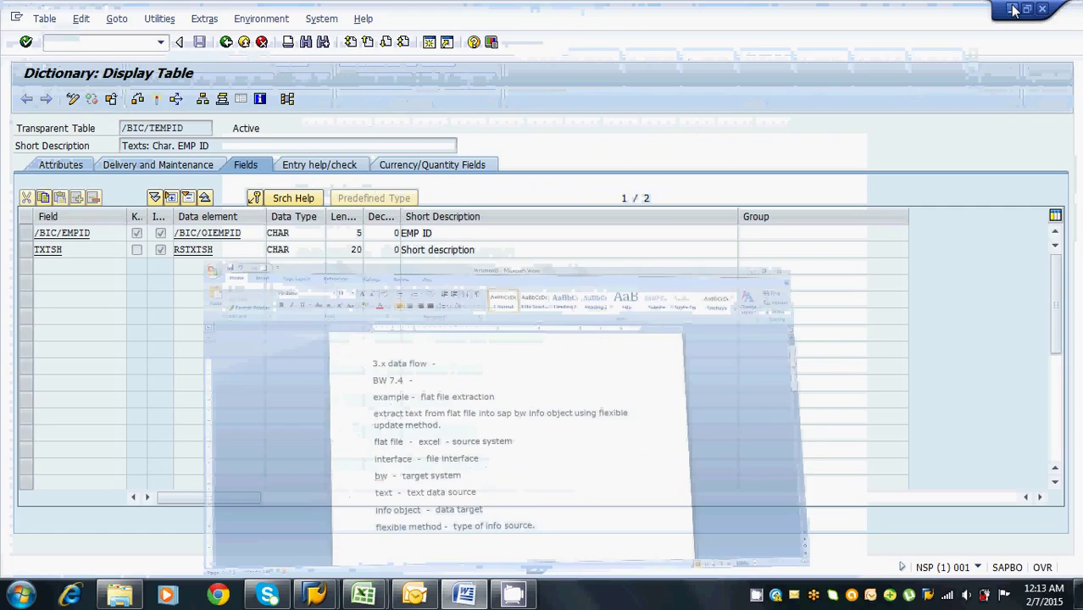